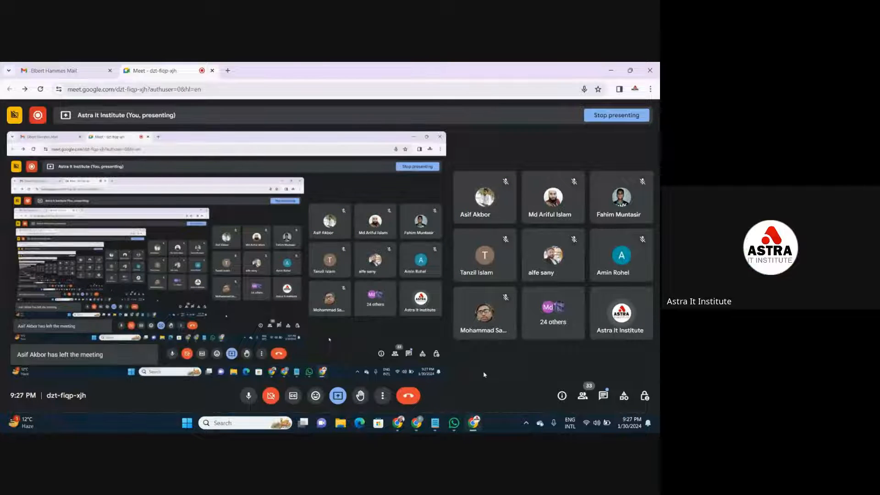
- Allow everyone to turn on their microphone in the meeting's host controls
click(644, 396)
click(637, 315)
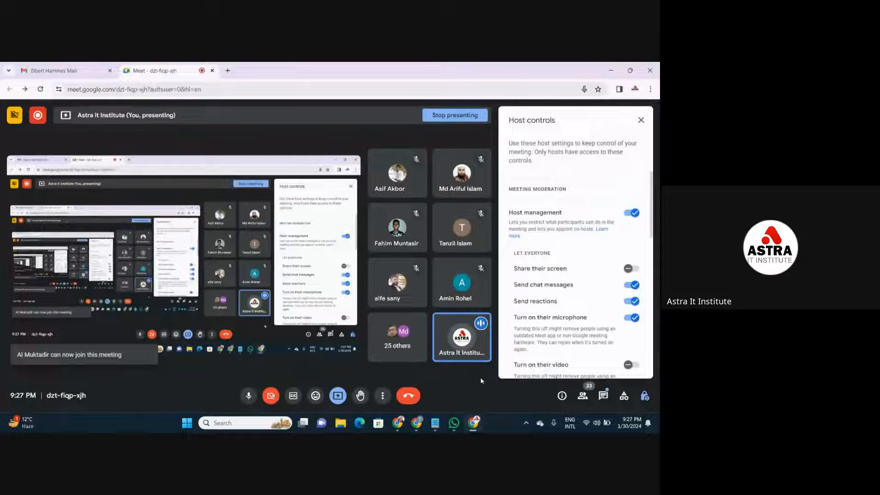
click(641, 121)
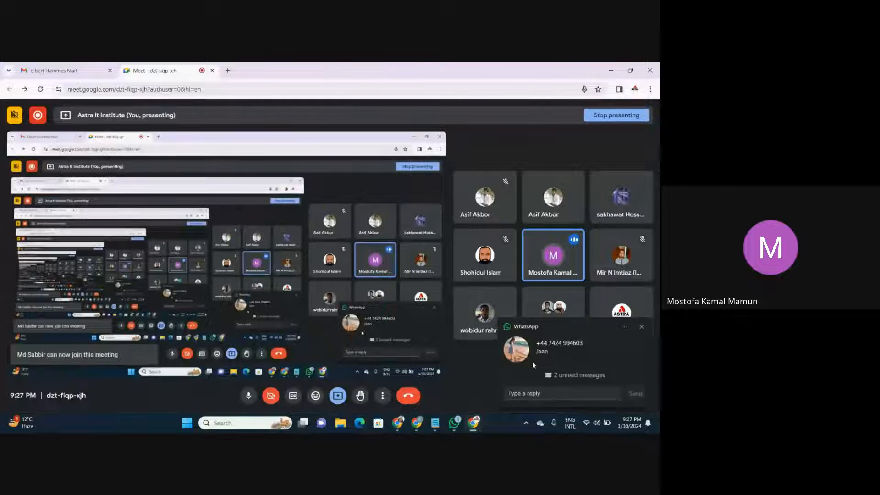
- Dismiss the incoming WhatsApp message notification and close the WhatsApp window
click(641, 326)
mouse_move(456, 428)
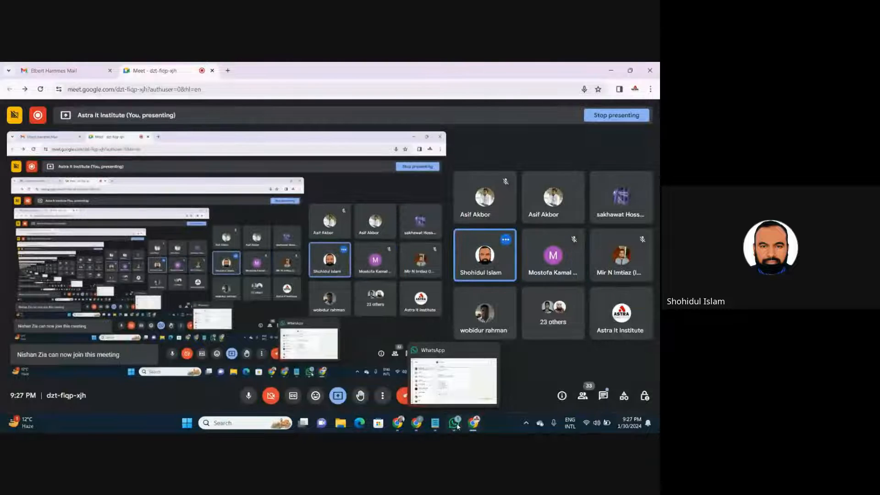
mouse_move(397, 424)
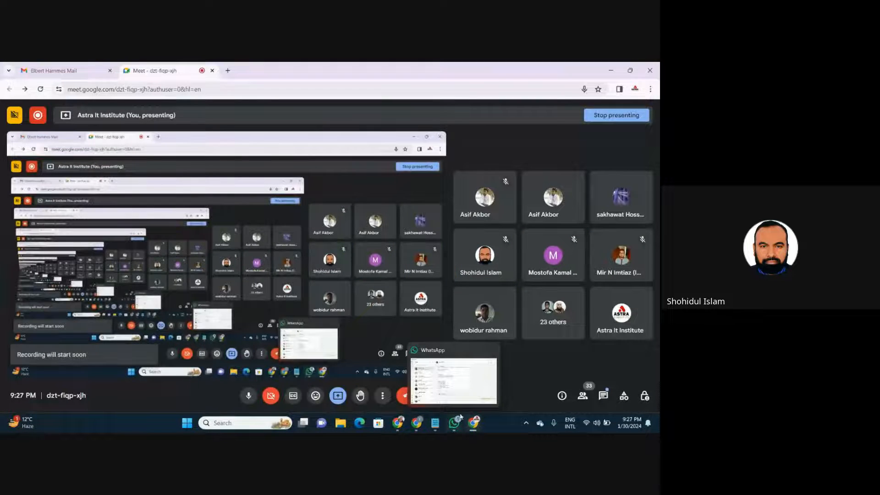
mouse_move(493, 353)
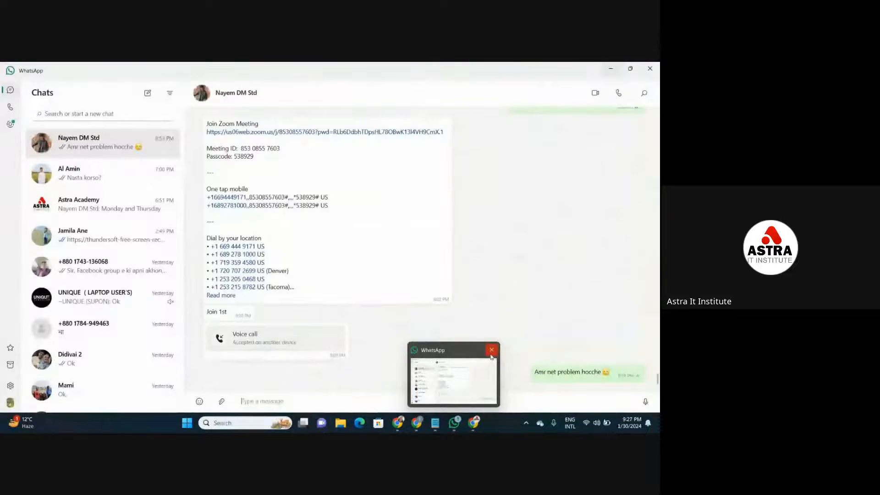
click(492, 350)
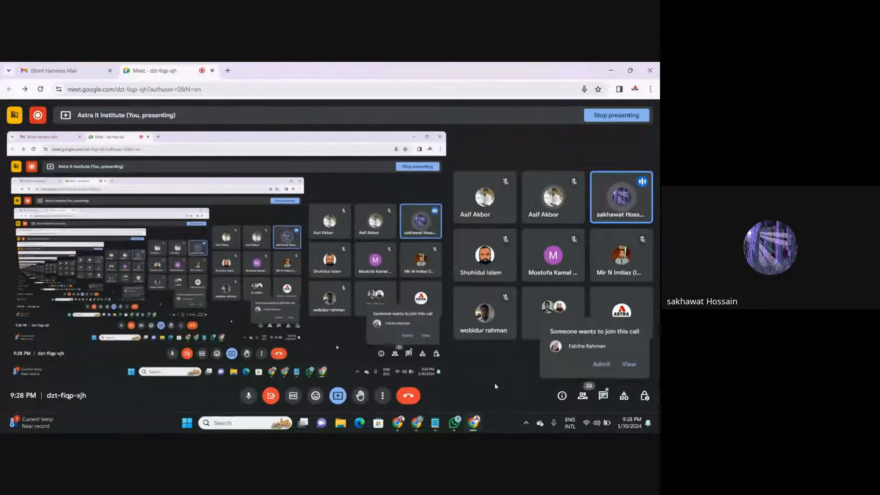
- Admit the waiting participant who asks to join the call
click(593, 365)
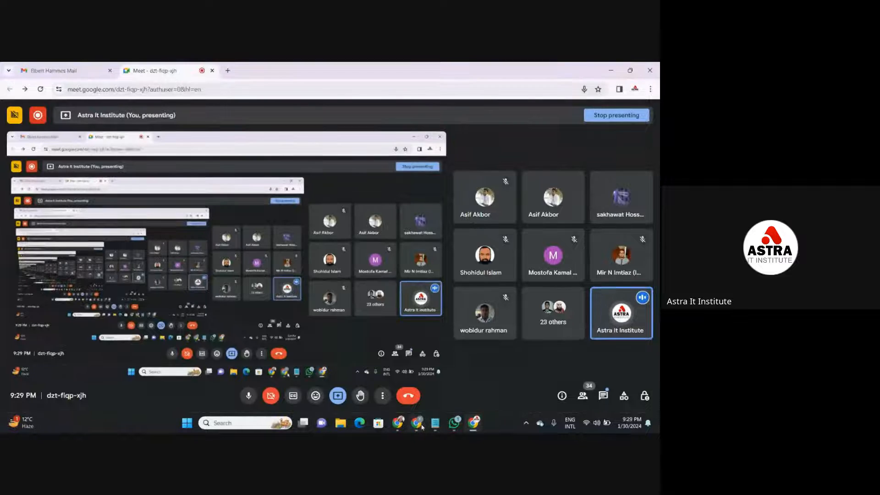
- Check the class checklist in the DATA ENTRY document in Google Docs and return to the Google Meet call
mouse_move(417, 427)
click(415, 362)
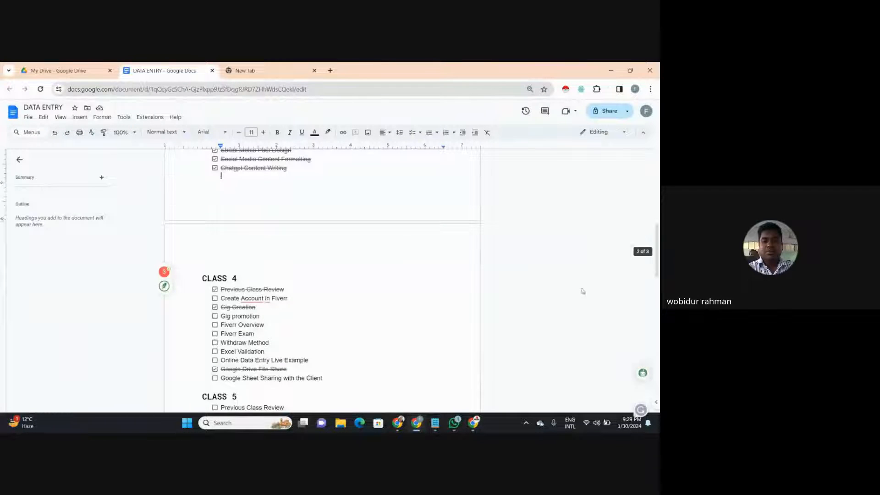
mouse_move(474, 423)
click(490, 385)
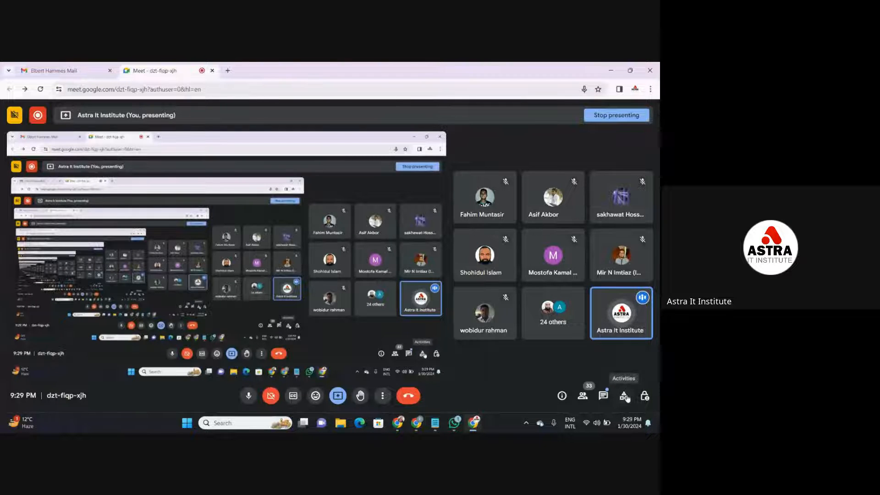
- Look through the meeting's participant list and the data Validation notes in Notepad, closing the list and minimizing the notes
click(586, 398)
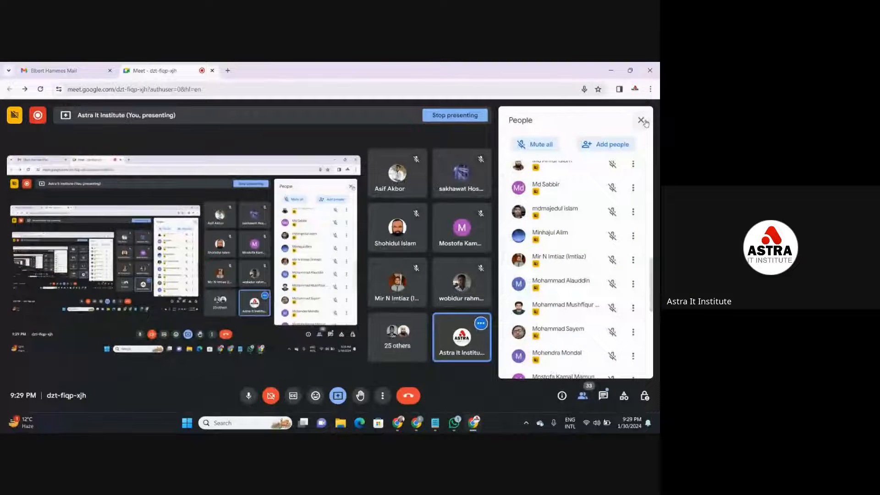
click(641, 121)
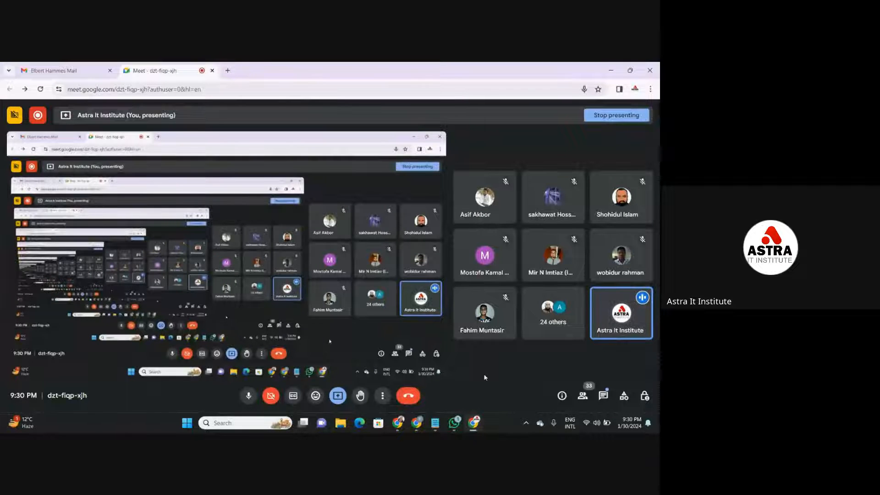
mouse_move(435, 423)
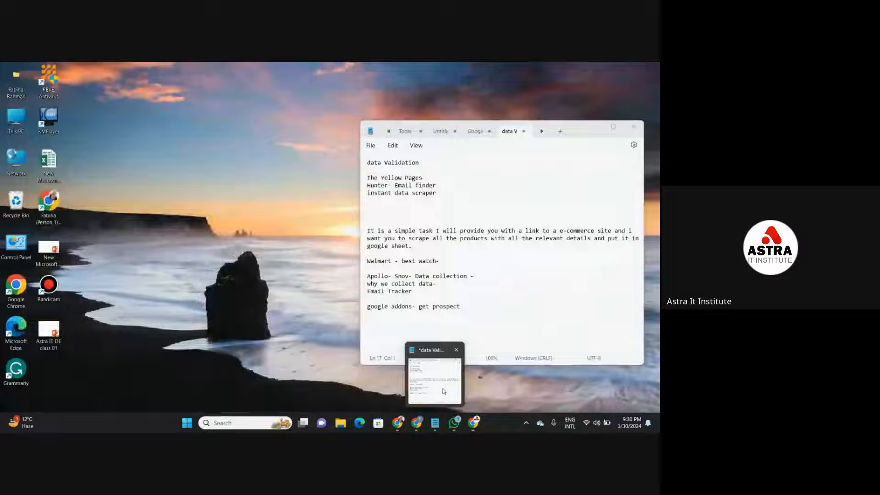
click(444, 391)
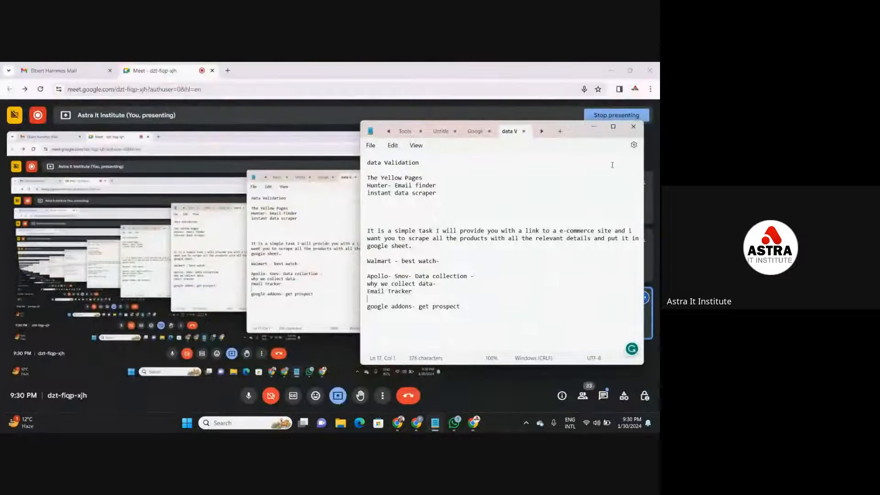
click(594, 127)
- Stop everyone from turning on their microphone in the meeting's host controls
click(644, 396)
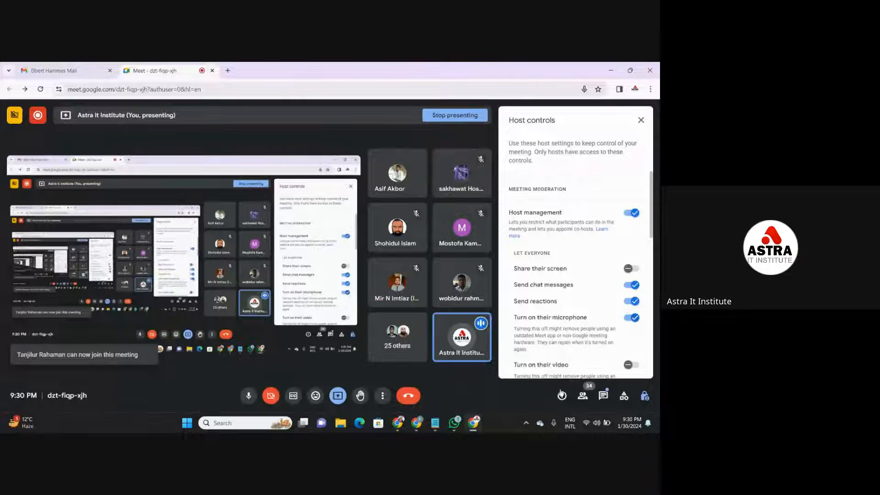
click(635, 318)
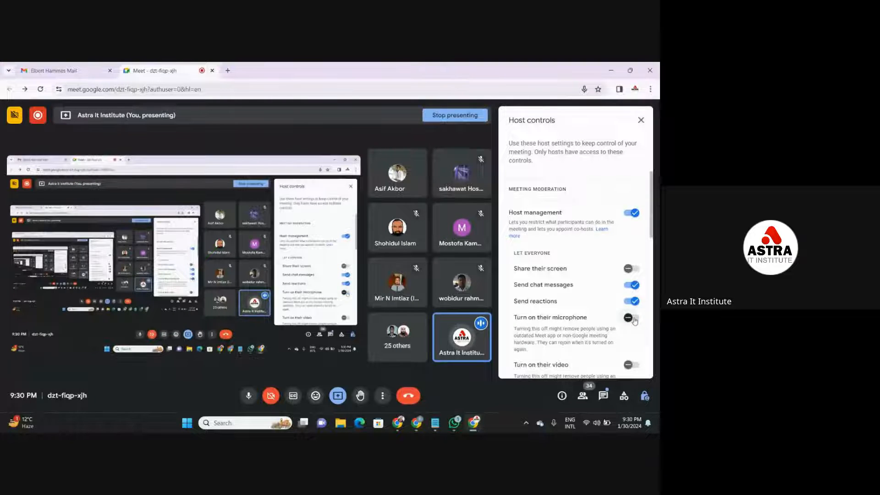
click(640, 120)
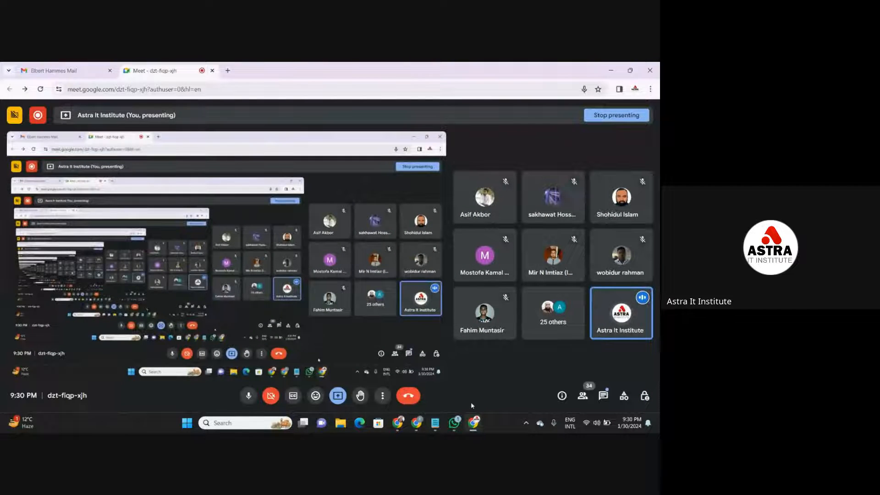
- Bring up the Notepad notes to point out the data Validation heading, and minimize them again
mouse_move(437, 421)
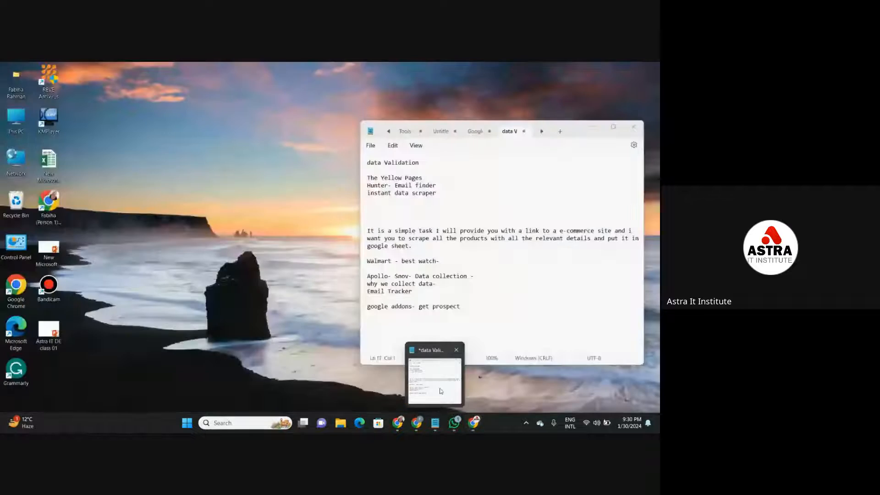
click(439, 387)
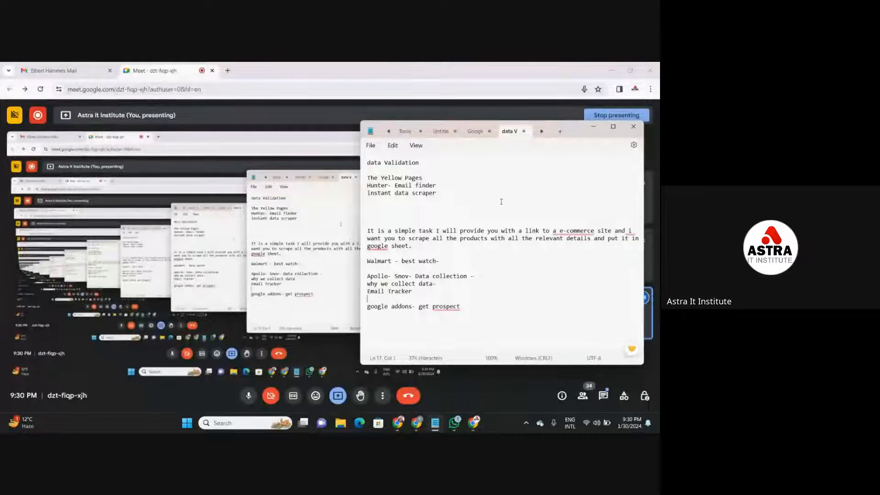
triple_click(365, 164)
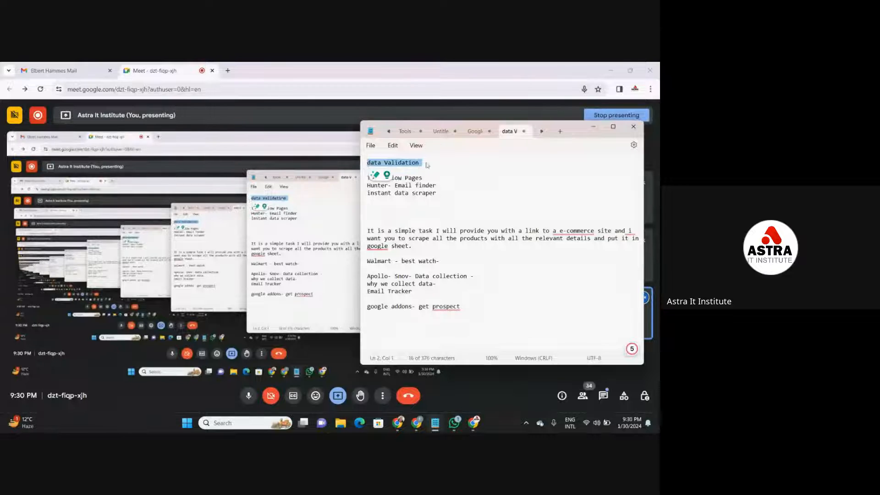
click(366, 168)
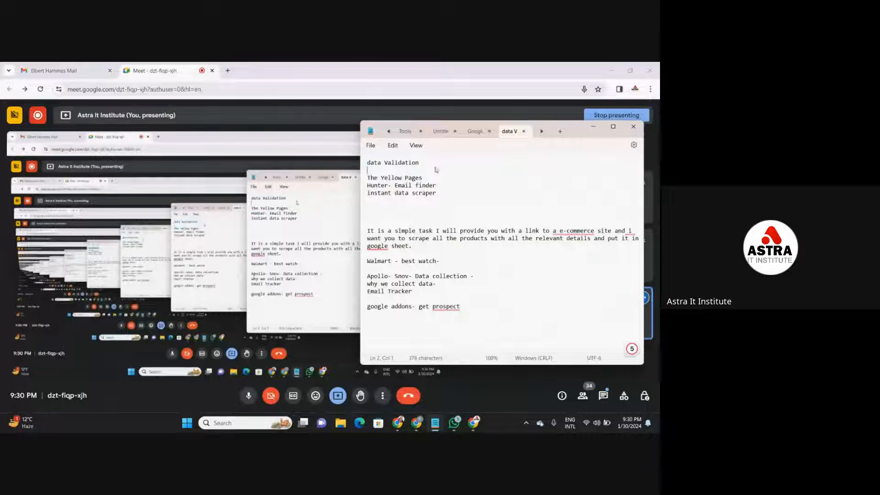
click(593, 126)
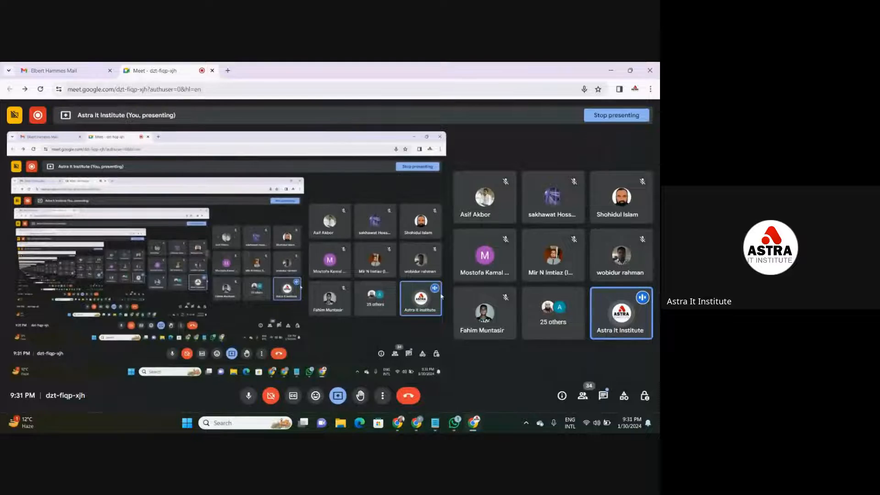
- Switch to Google Drive and open the HR Recruitment spreadsheet
mouse_move(416, 423)
click(426, 372)
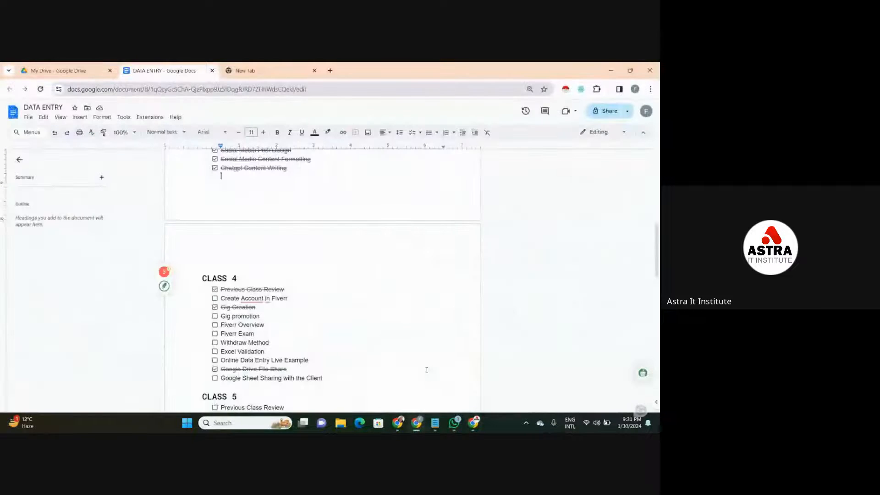
click(90, 71)
double_click(169, 292)
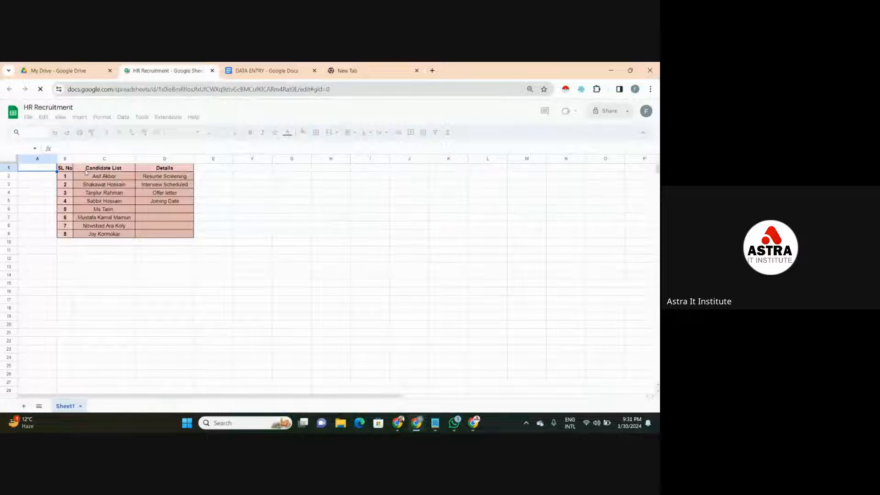
- Go through the first five Candidate List entries and the SL No header of the recruitment table
click(97, 178)
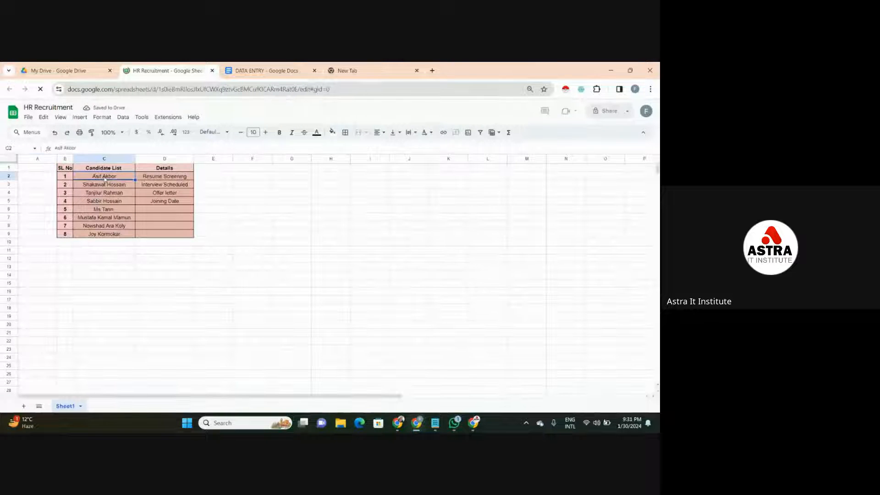
click(105, 186)
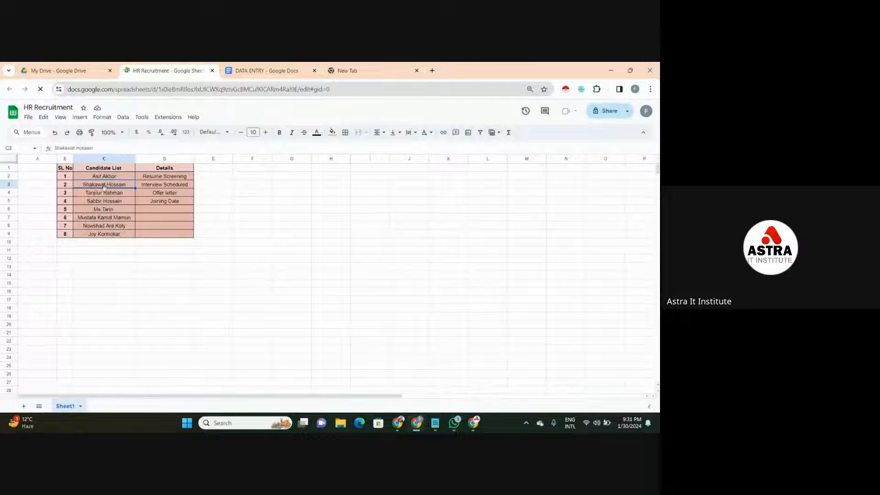
click(105, 194)
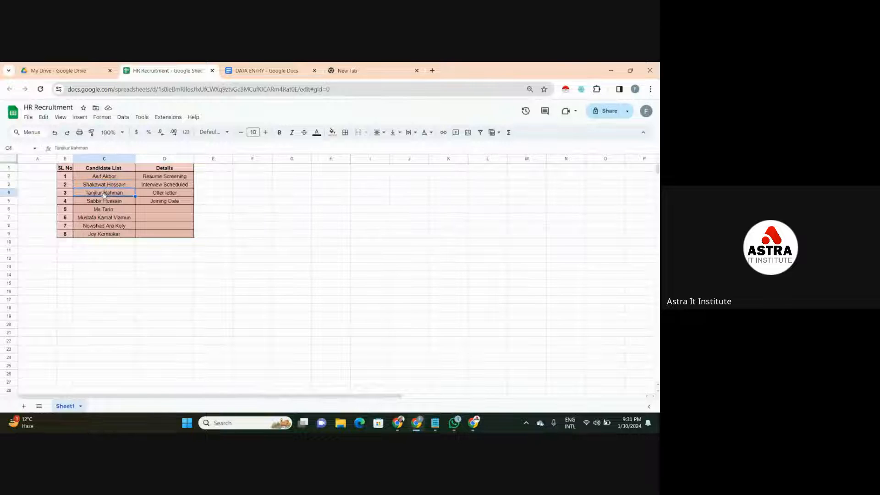
click(106, 202)
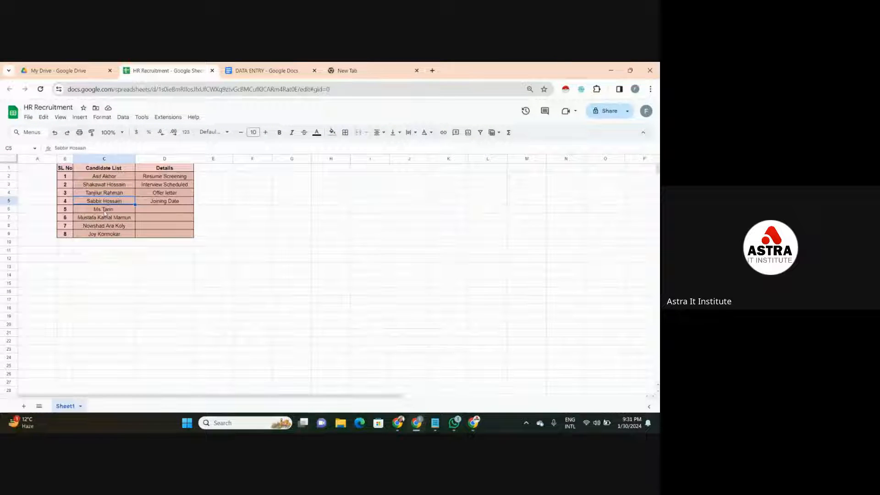
click(105, 211)
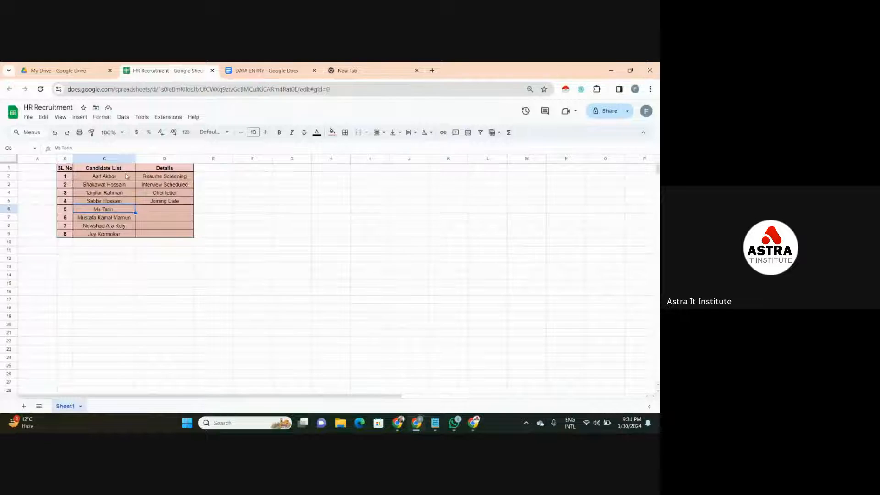
click(69, 168)
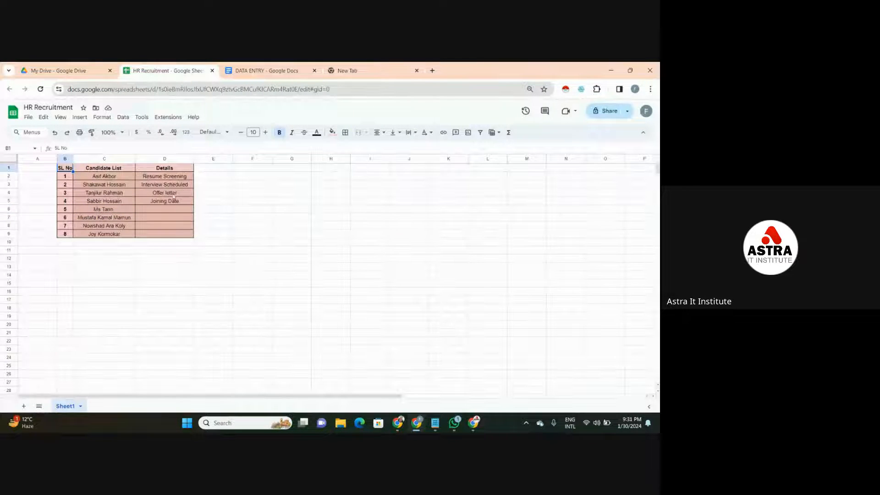
- Examine the recruitment stages in the Details column, from Resume Screening to Joining Date
click(171, 178)
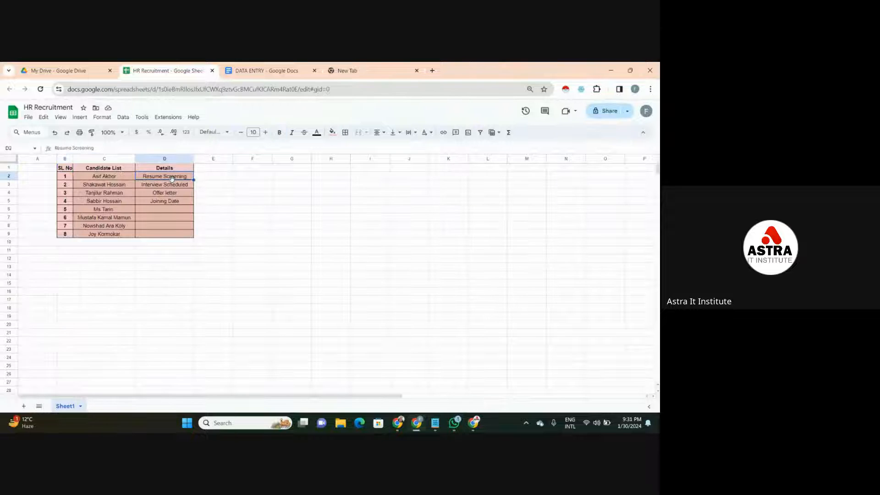
click(173, 187)
click(173, 193)
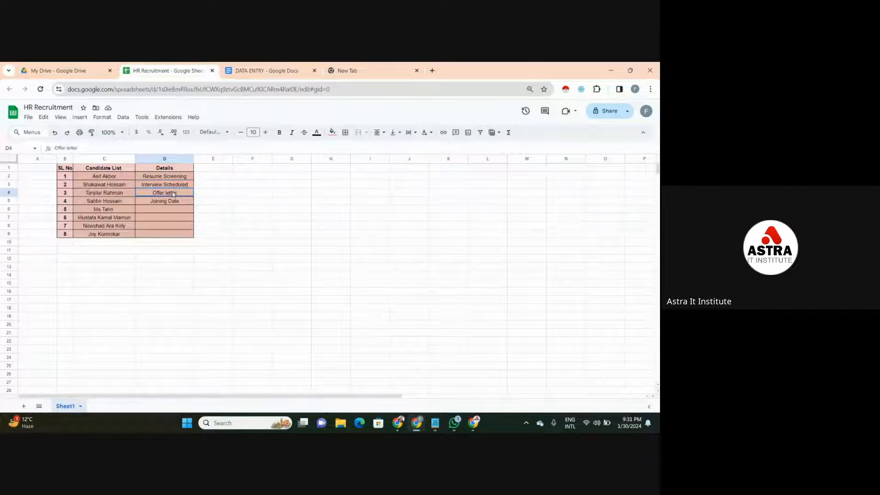
click(176, 202)
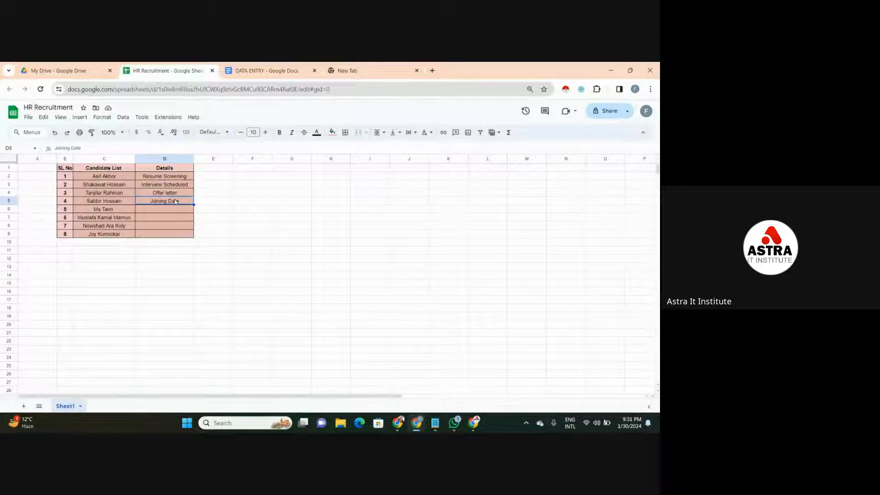
click(187, 177)
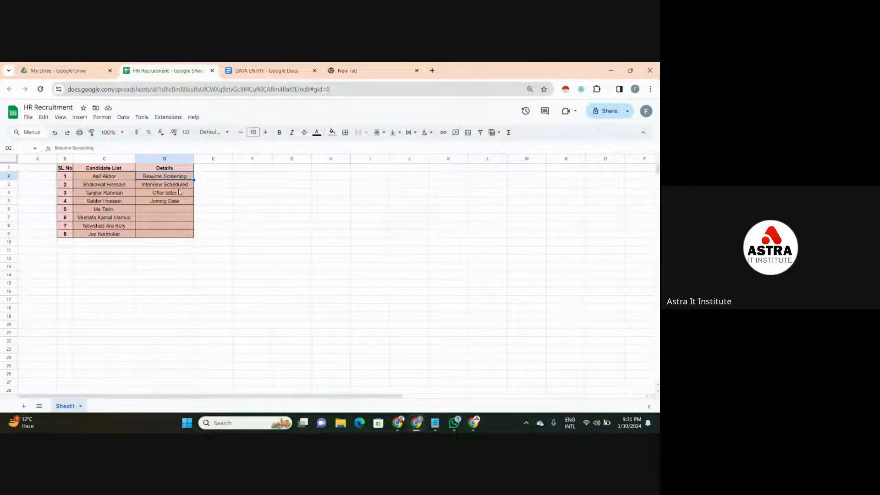
click(179, 191)
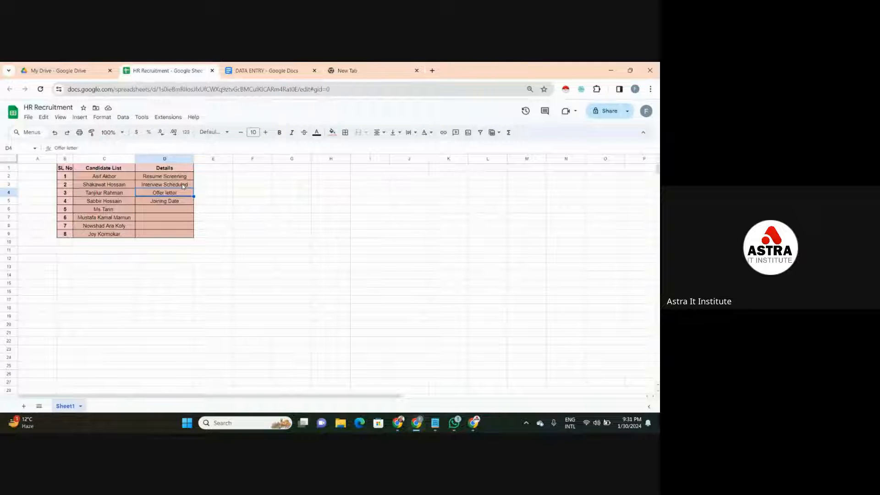
click(176, 177)
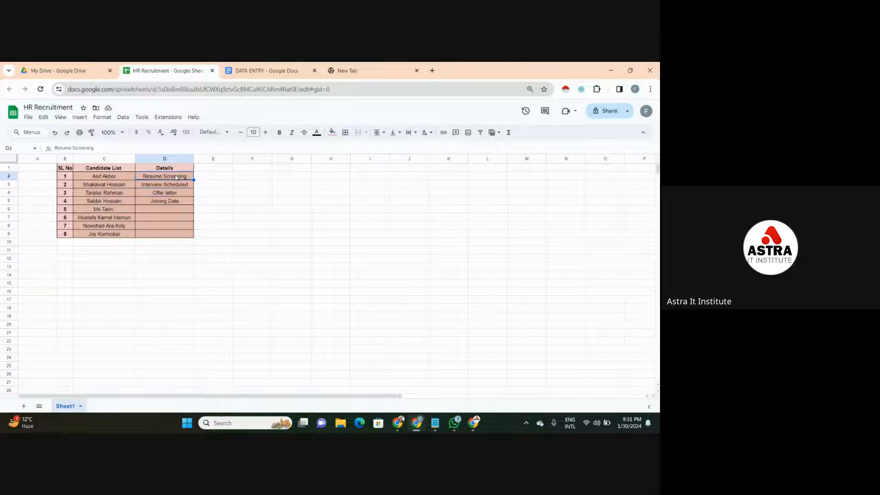
click(168, 203)
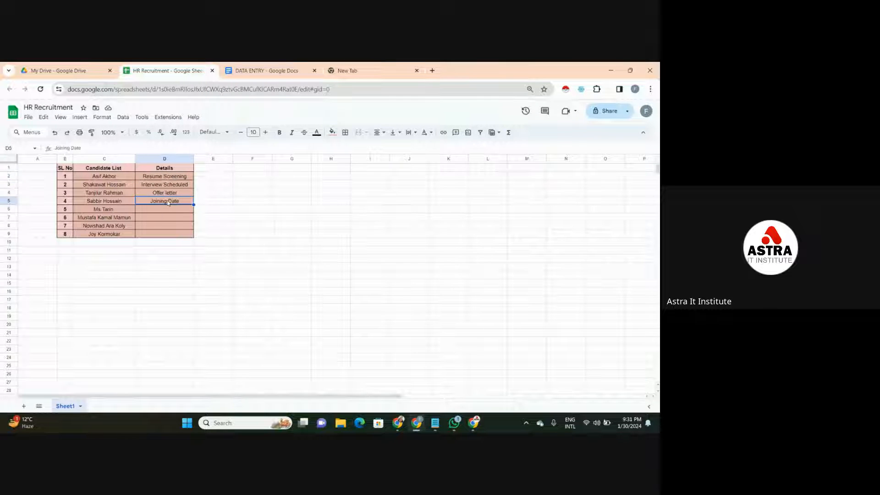
- Go back and forth through the four recruitment stages in the Details column, between Joining Date and Resume Screening
click(169, 193)
click(177, 185)
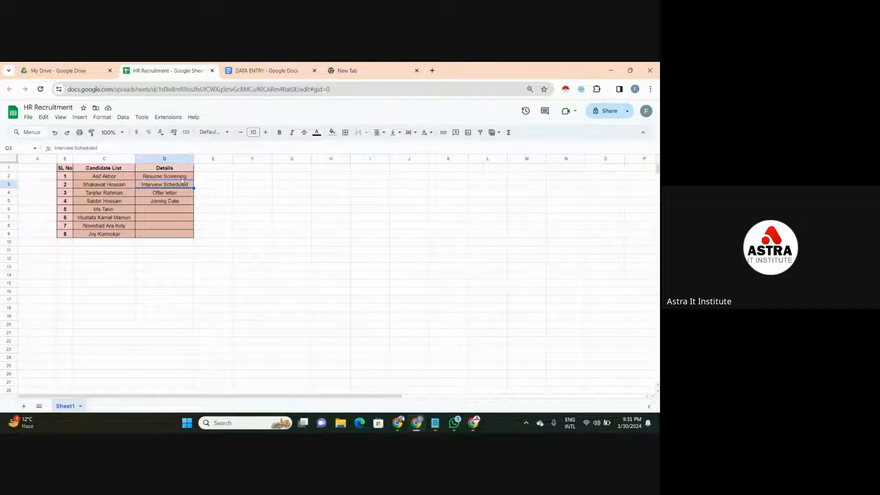
click(183, 178)
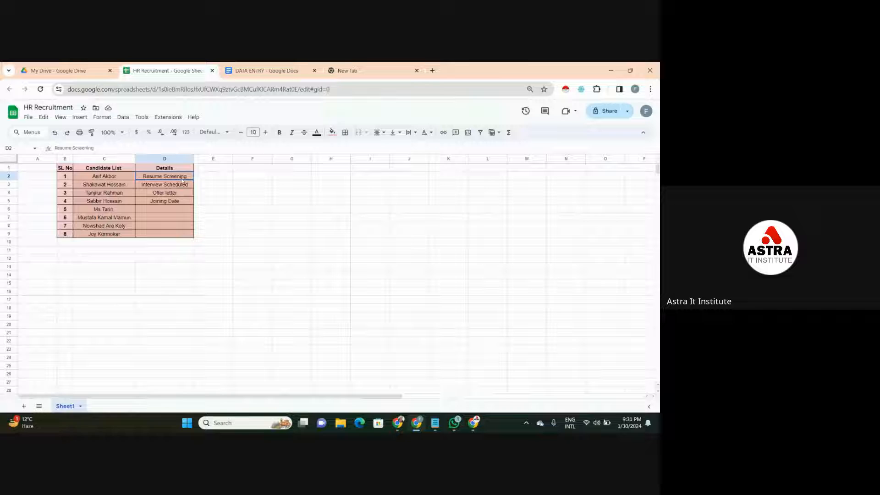
click(177, 203)
click(178, 195)
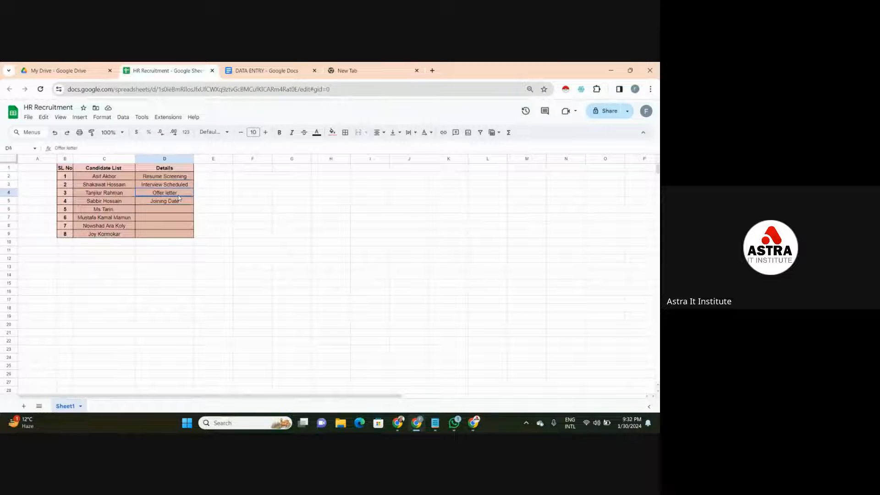
click(184, 186)
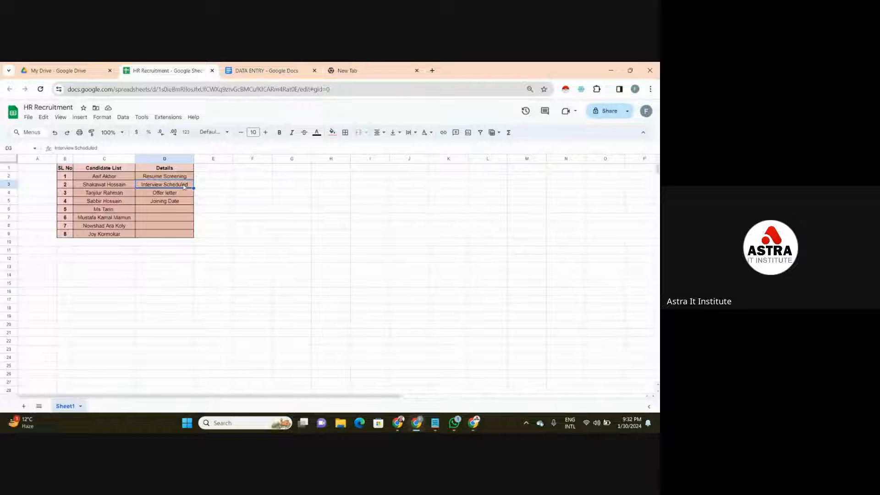
click(187, 178)
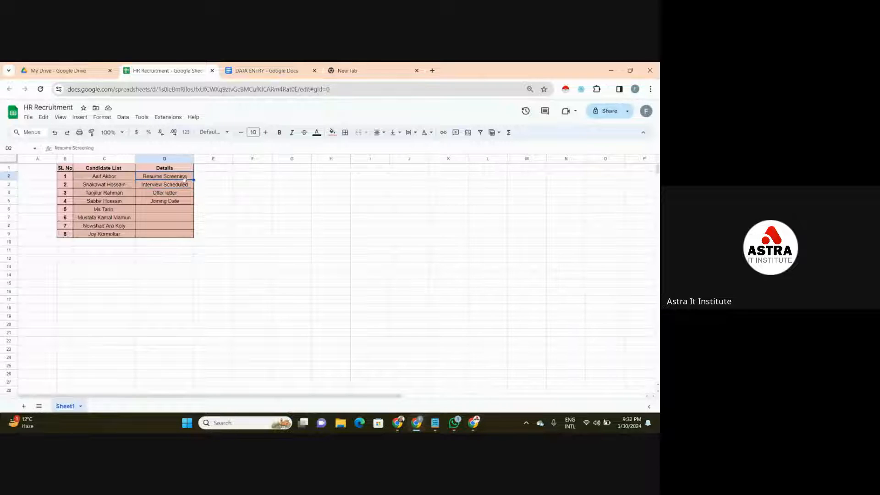
click(185, 185)
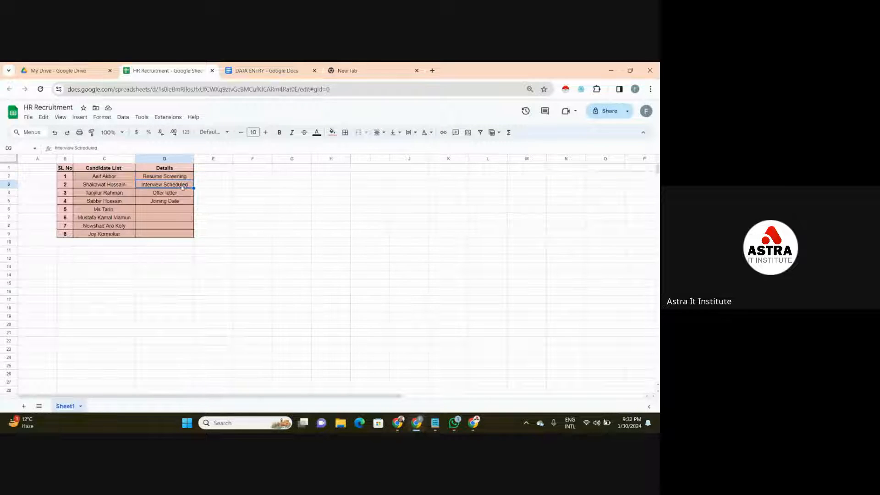
click(181, 195)
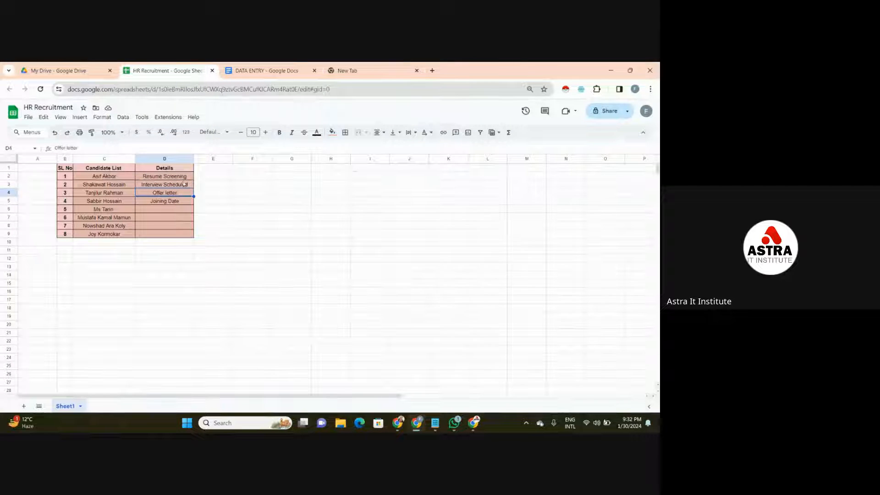
click(184, 183)
click(185, 178)
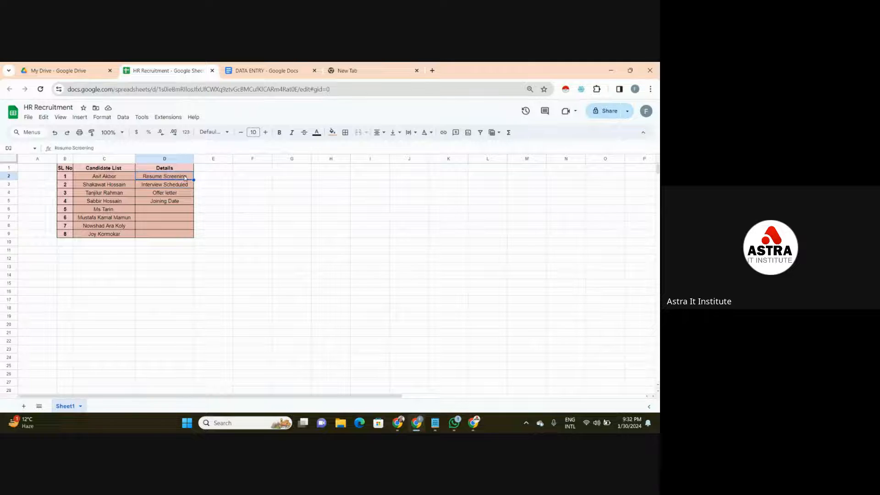
click(176, 194)
click(175, 201)
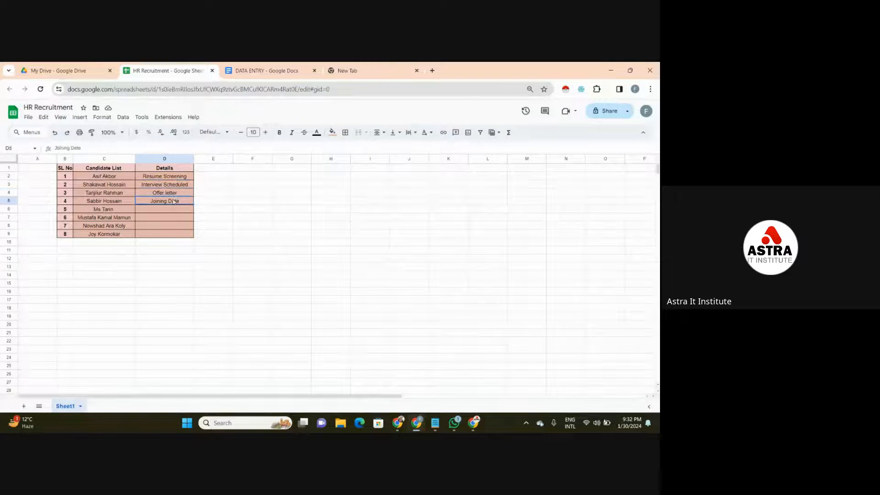
click(178, 193)
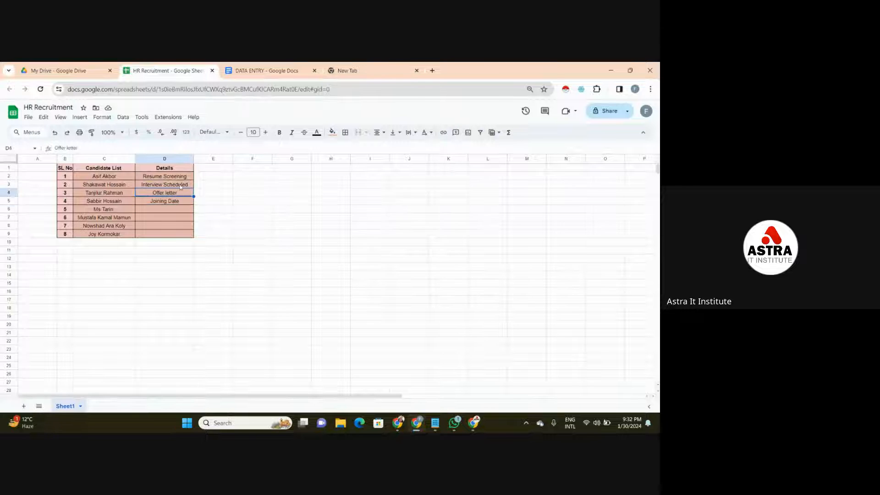
click(179, 187)
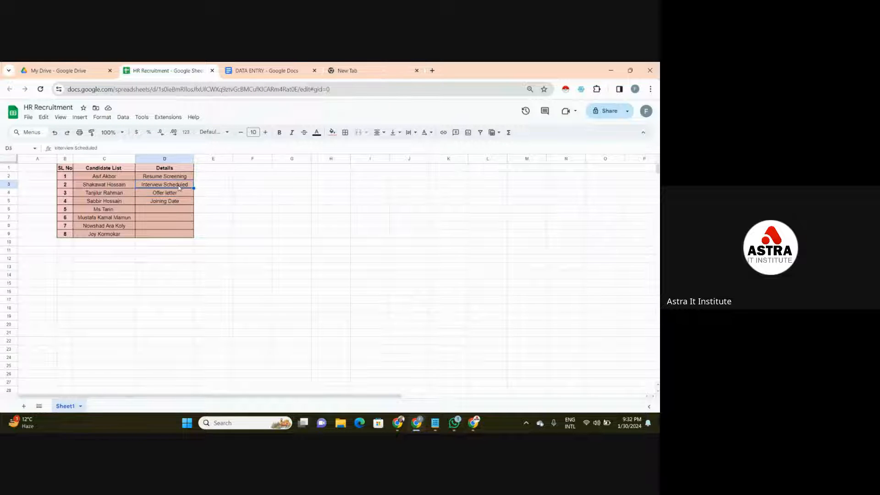
- Compare the Candidate List entries with the stages beside them in the Details column
click(223, 203)
click(226, 186)
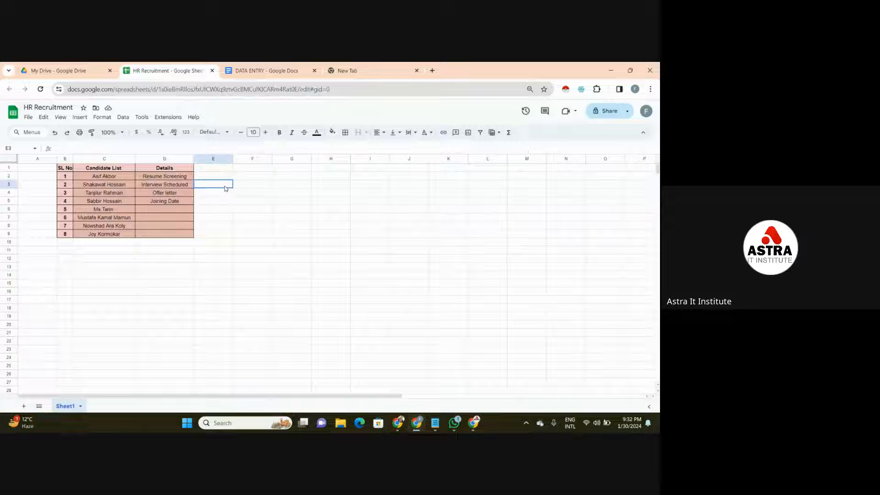
click(192, 219)
key(Left)
key(Up)
key(Up)
key(Up)
key(Up)
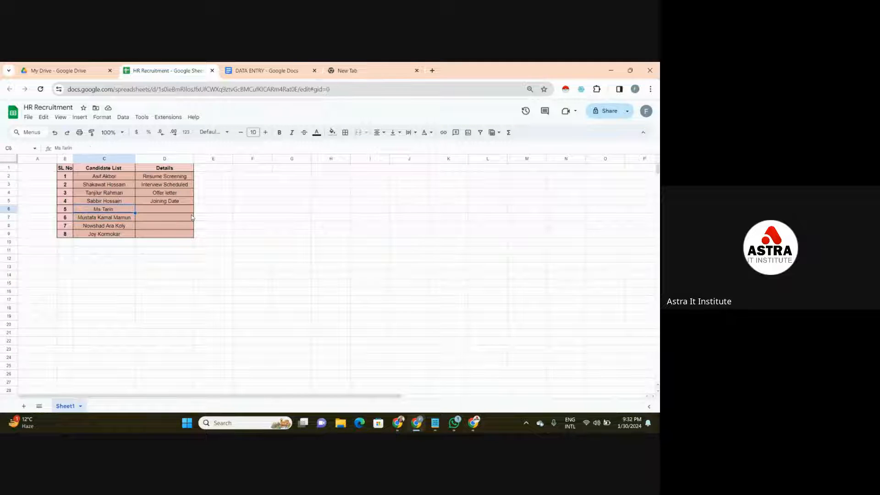
key(Right)
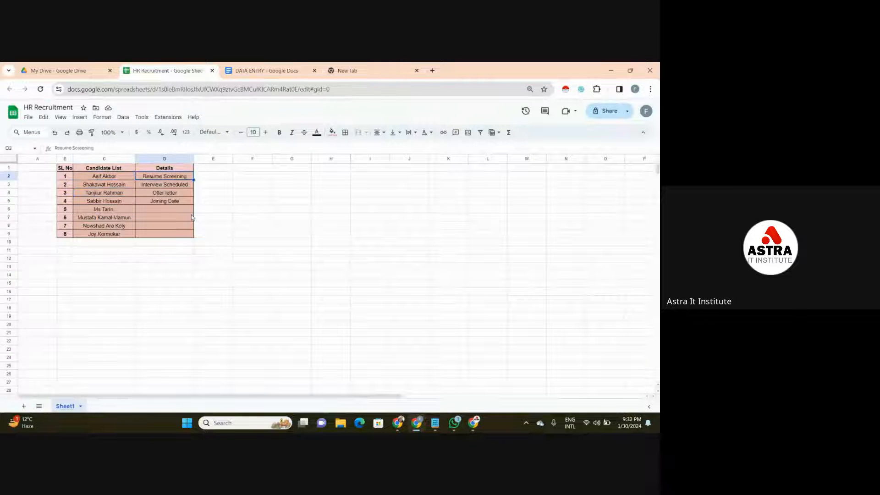
key(Down)
key(Down)
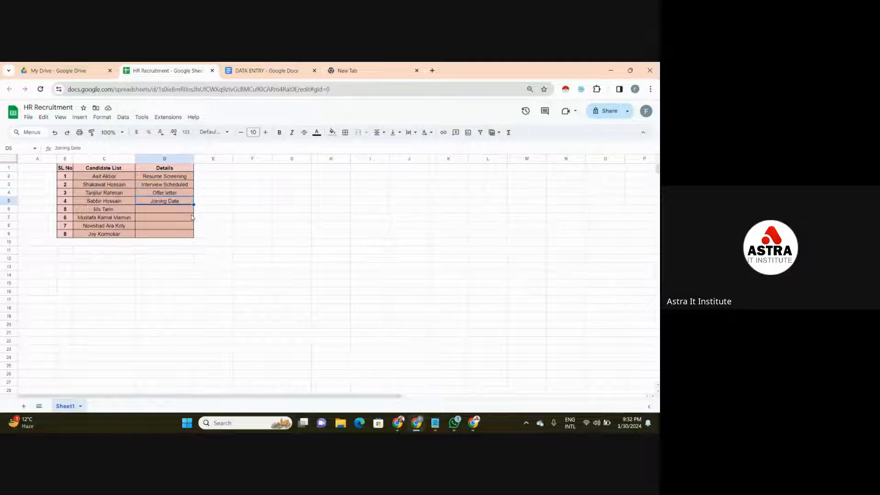
key(Left)
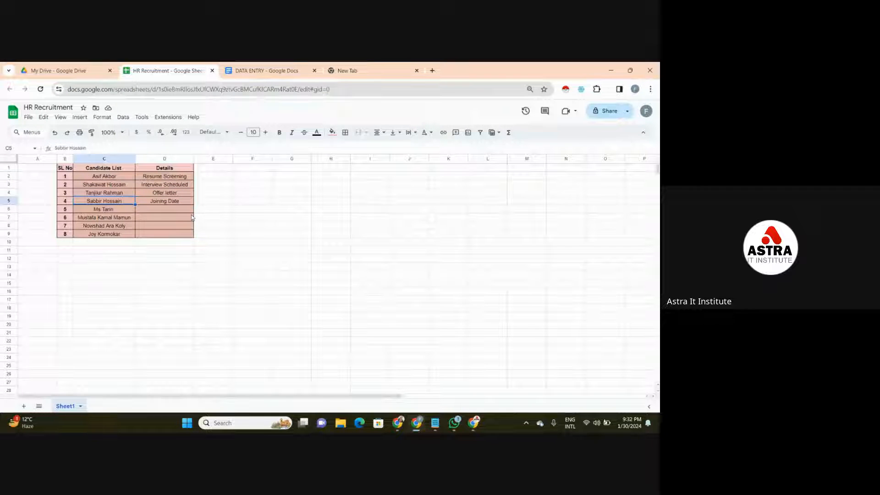
- Review Resume Screening, Interview Scheduled, Offer letter and Joining Date in the Details column once more
click(185, 184)
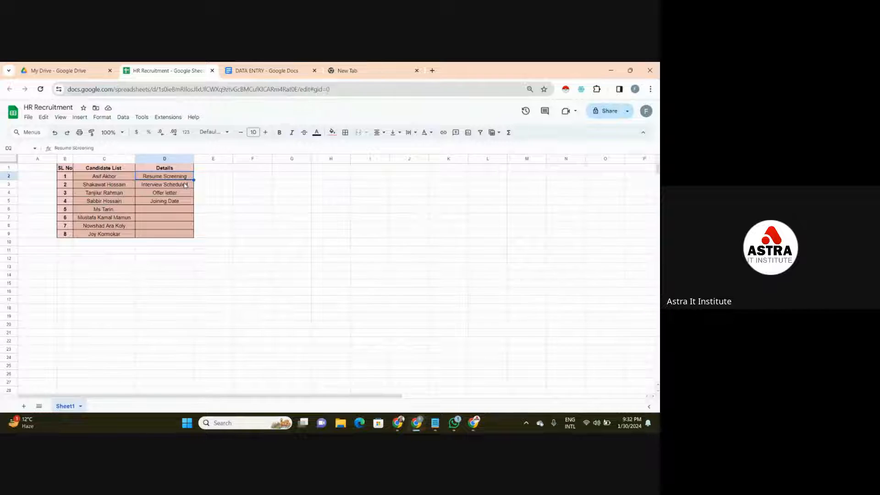
key(Down)
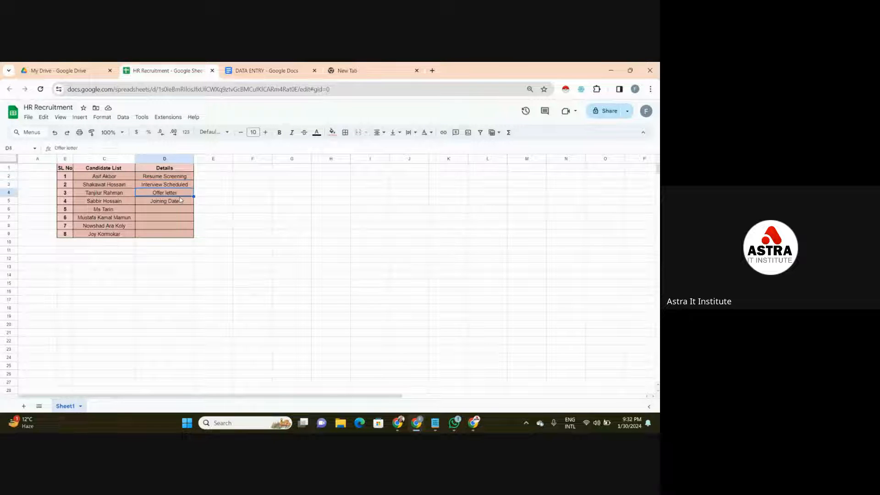
click(181, 177)
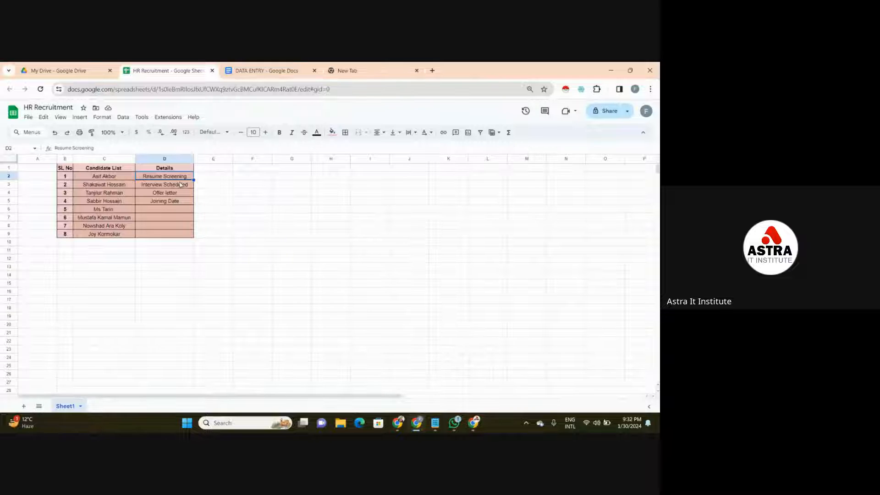
click(179, 184)
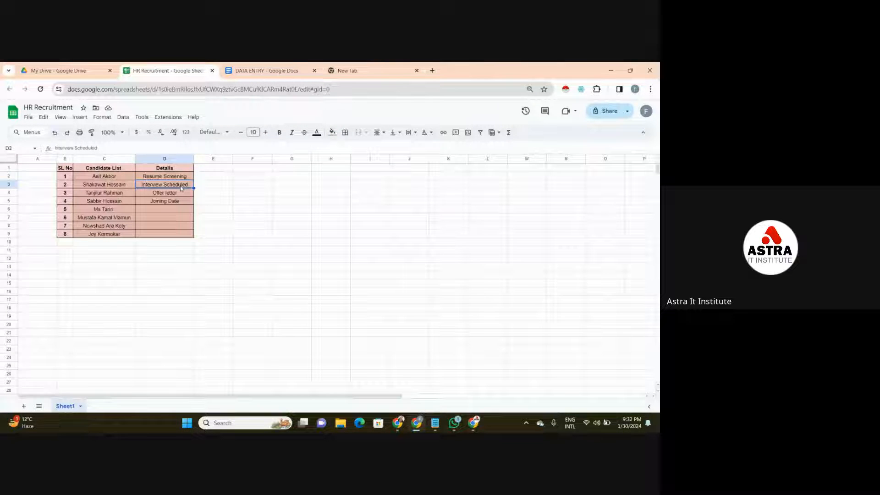
click(184, 179)
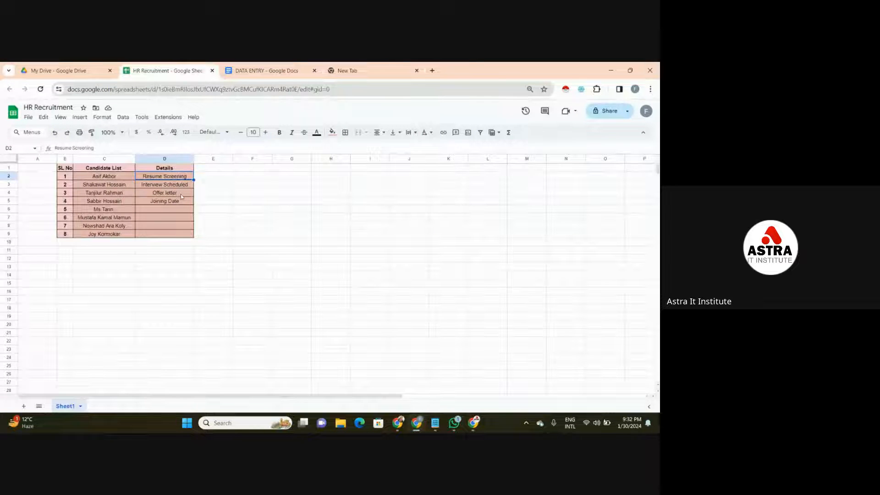
click(180, 194)
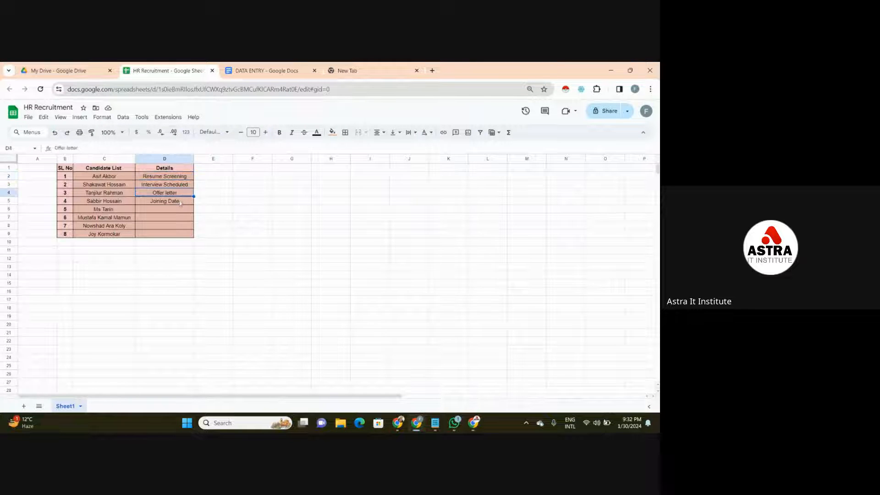
click(180, 203)
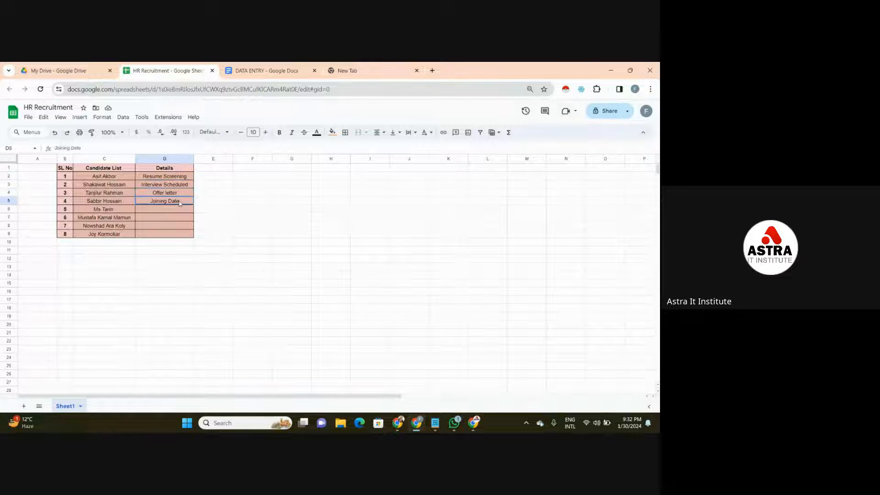
click(187, 179)
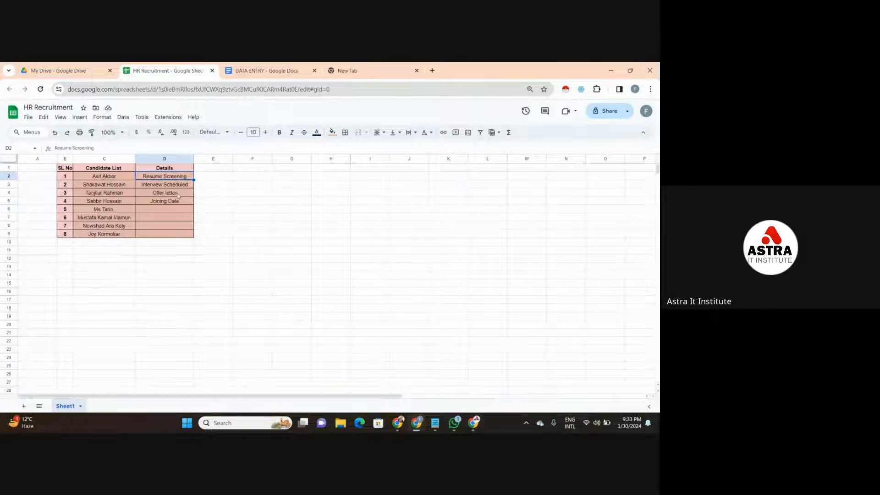
click(178, 191)
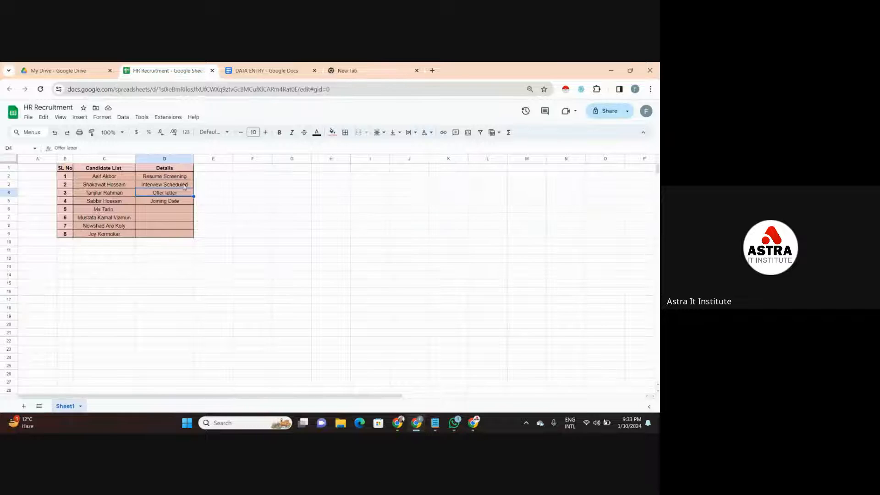
click(182, 187)
click(185, 179)
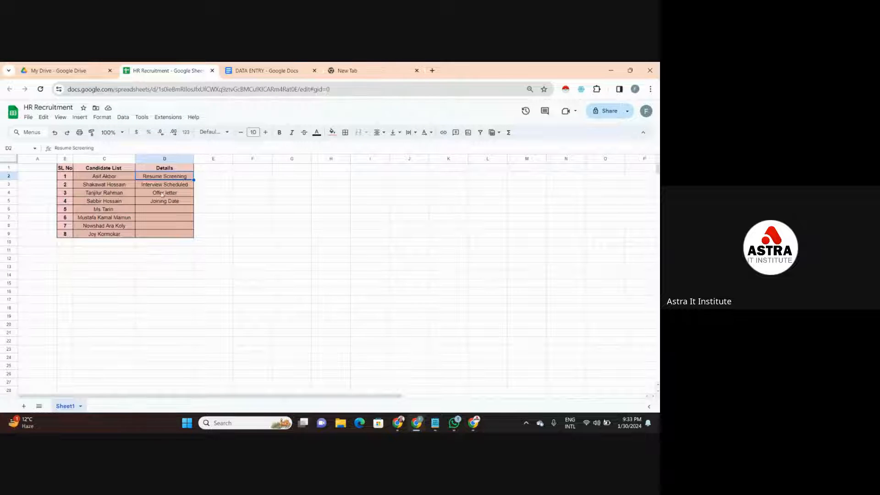
- Examine the first five Candidate List entries and the Details stages of the first two candidates
click(102, 186)
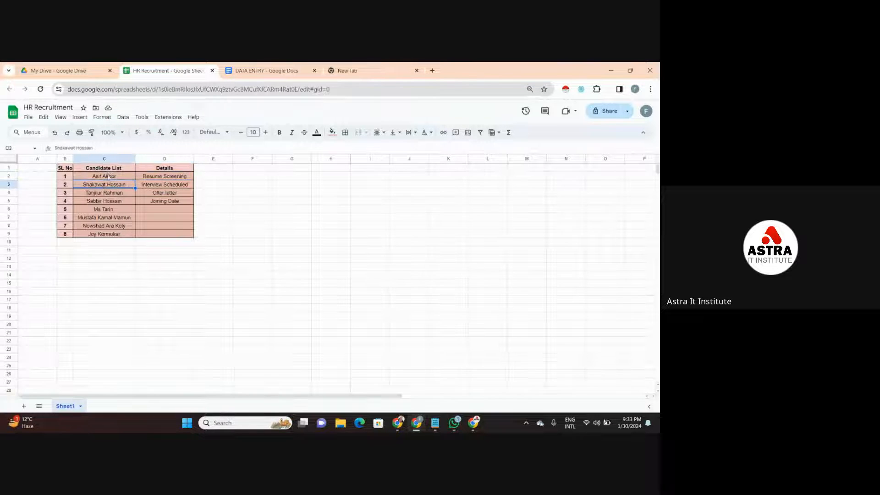
click(109, 178)
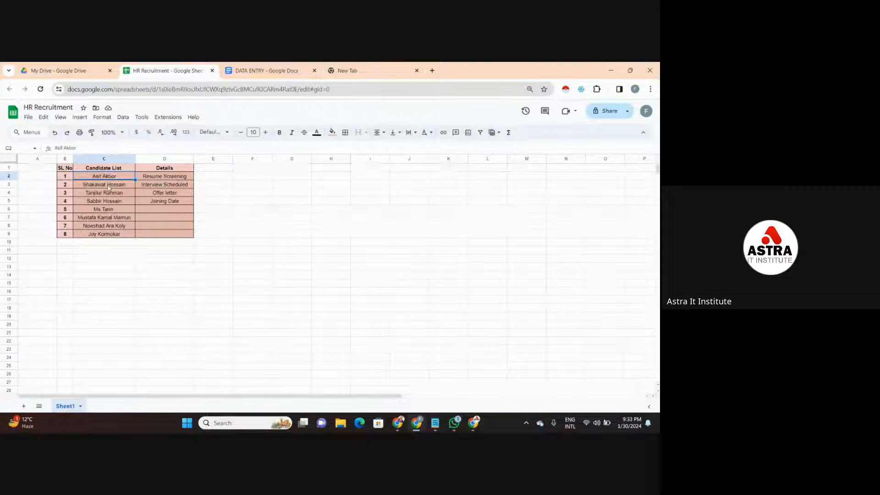
click(110, 185)
click(114, 179)
click(114, 186)
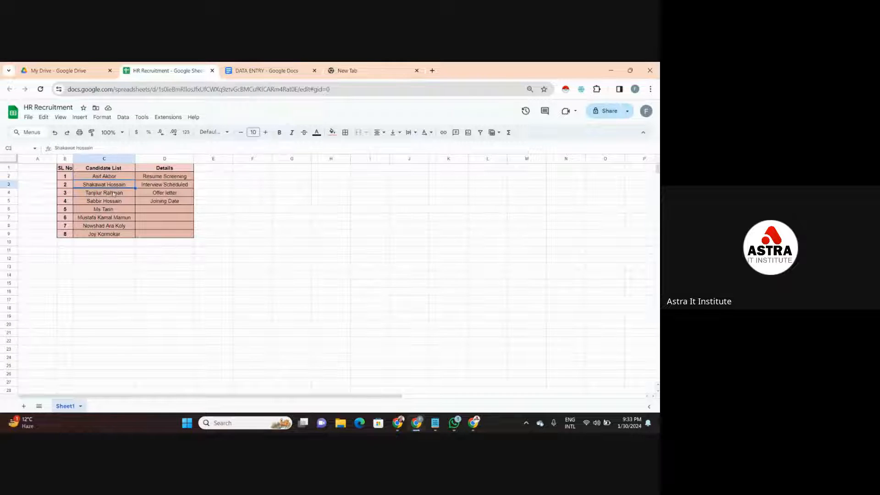
click(114, 194)
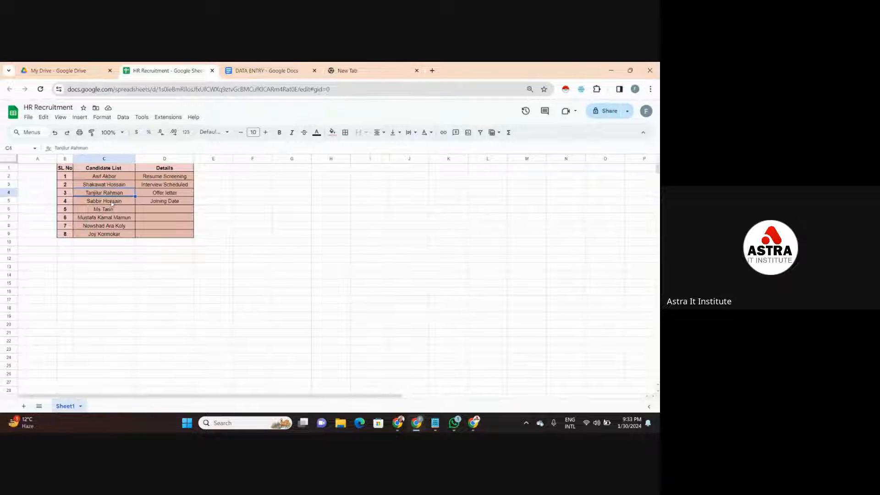
click(113, 203)
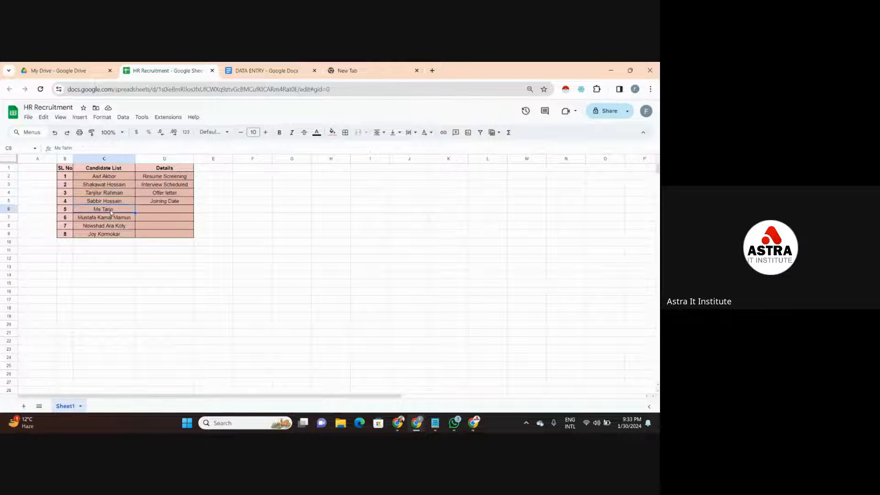
click(126, 177)
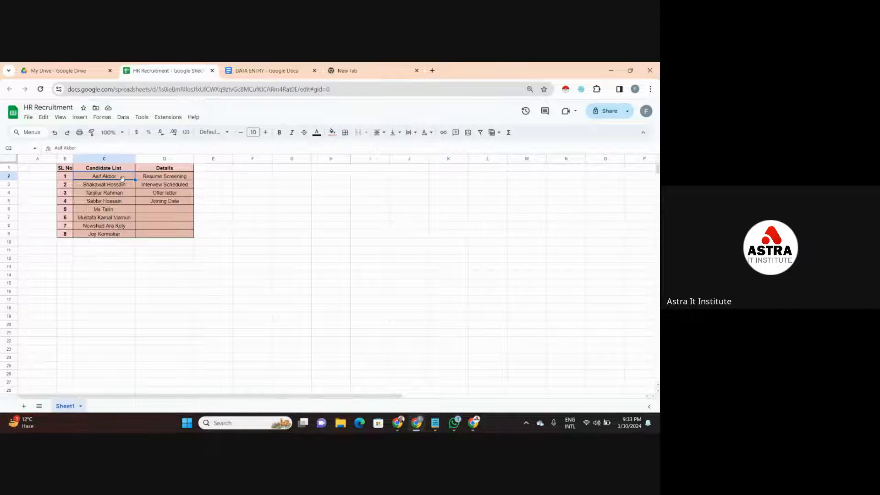
key(Down)
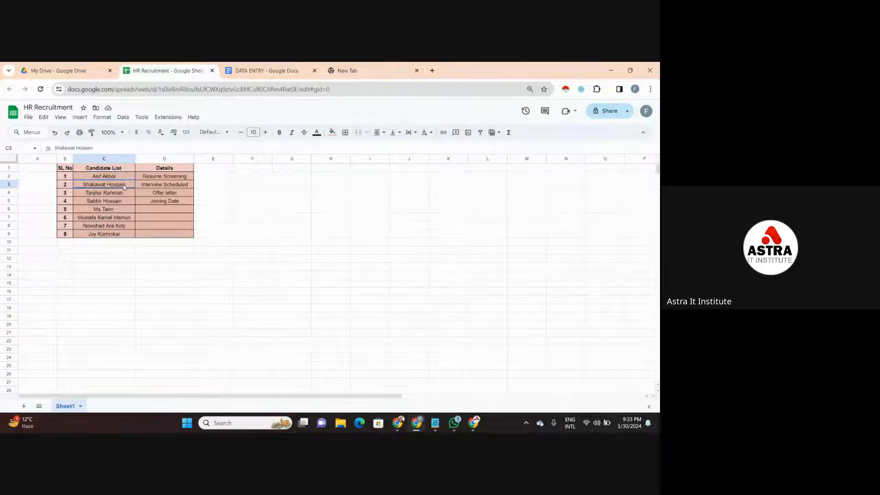
click(159, 178)
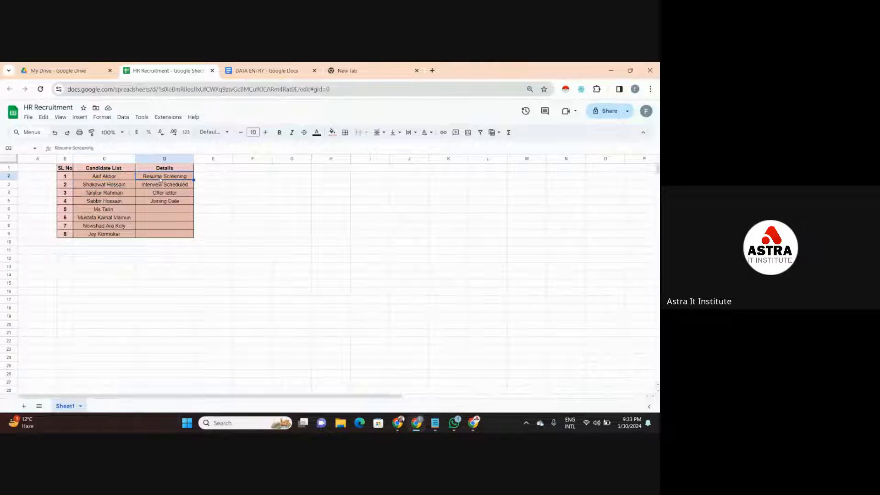
click(168, 186)
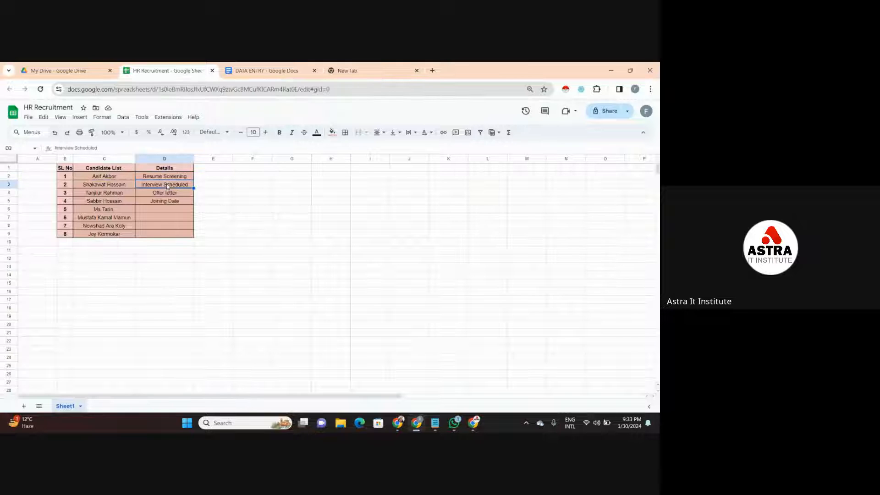
- Review the four recruitment stages in the Details column alongside the first two Candidate List entries
click(165, 194)
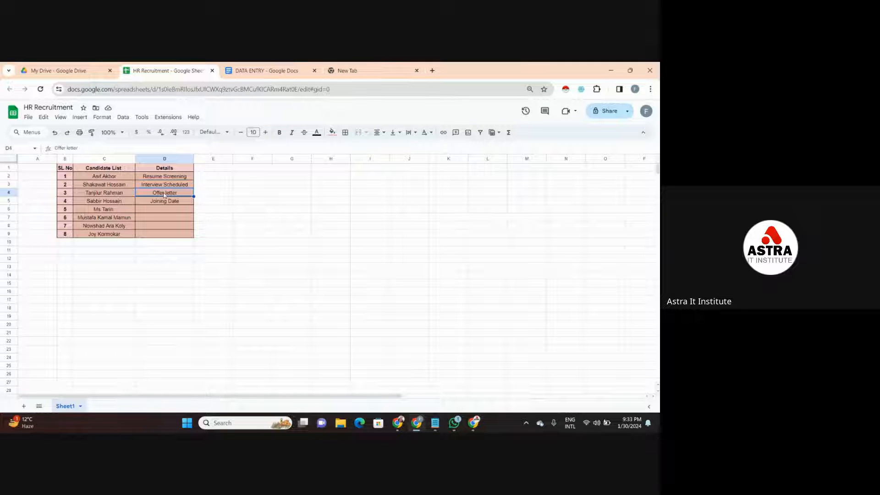
click(161, 201)
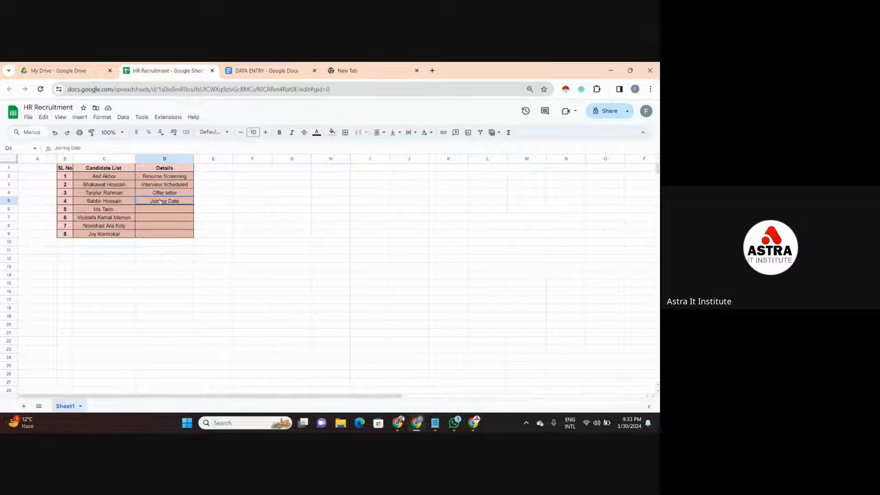
click(179, 178)
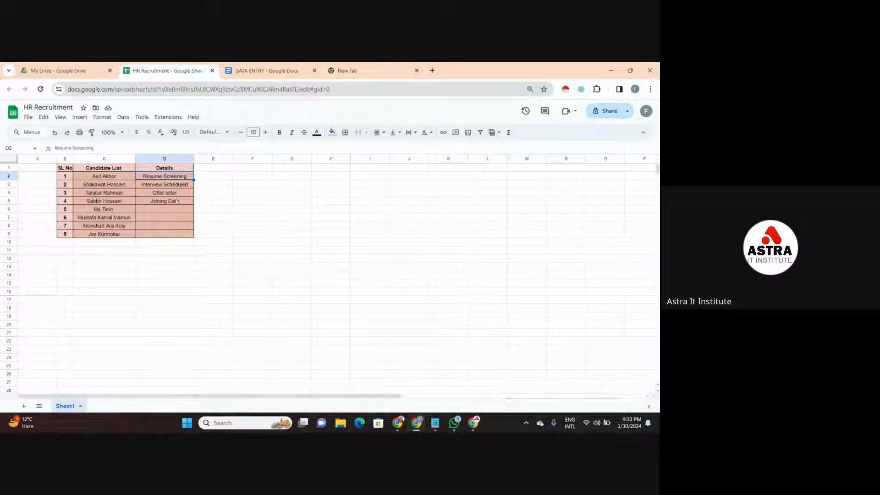
click(188, 185)
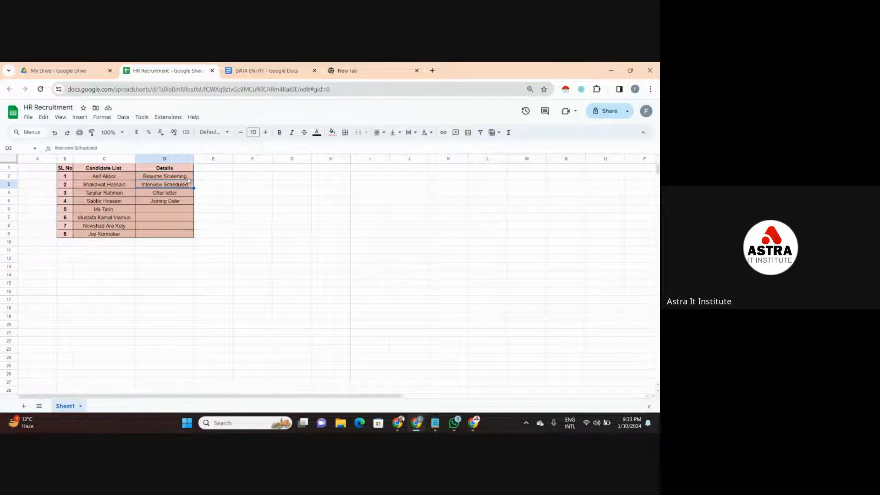
click(189, 179)
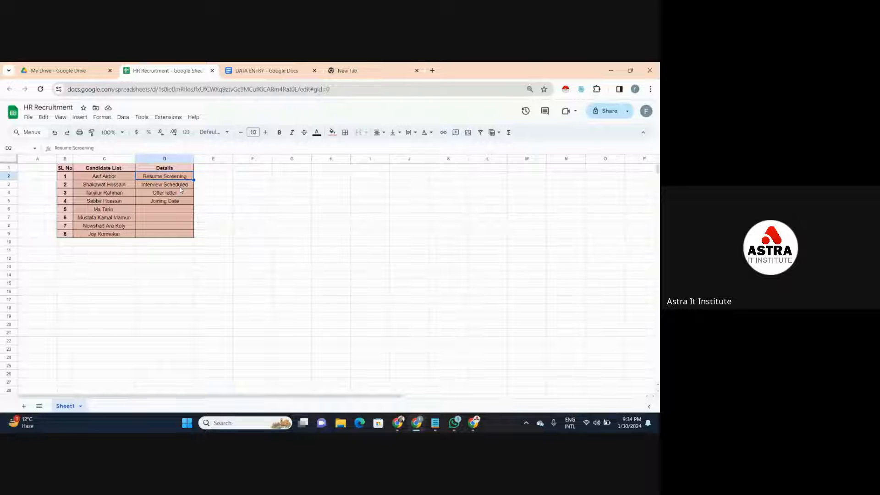
click(116, 177)
click(118, 185)
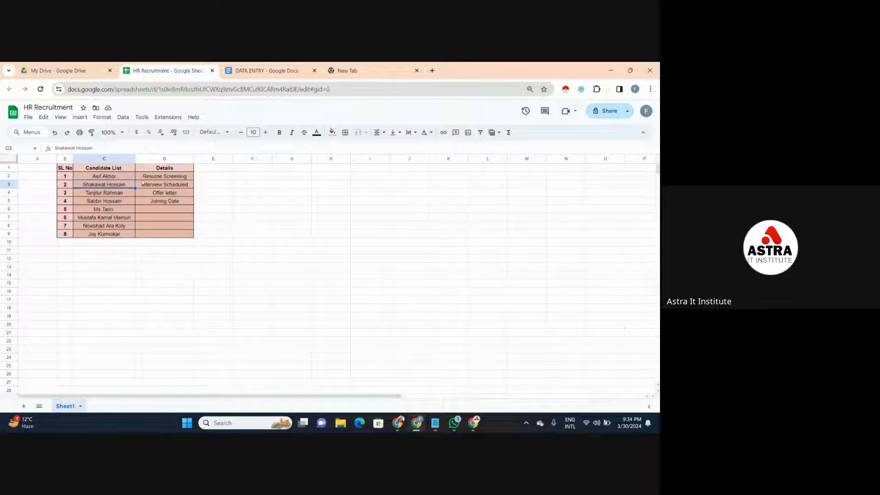
click(160, 177)
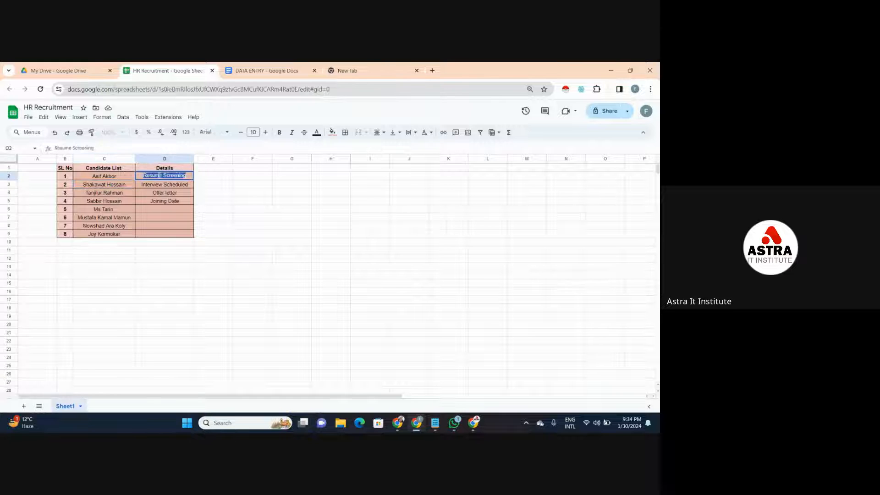
click(160, 194)
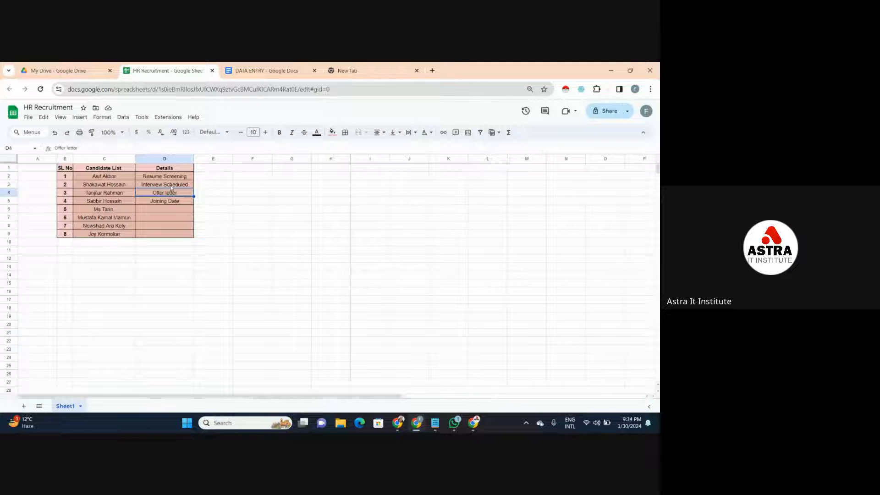
click(169, 185)
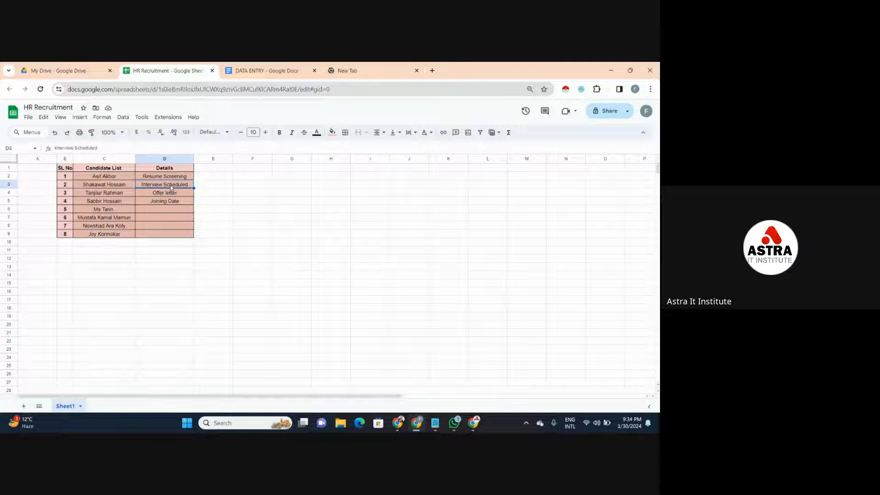
- Trace the first candidate's progress through Resume Screening, Interview Scheduled, Offer letter and Joining Date in the Details column
click(128, 179)
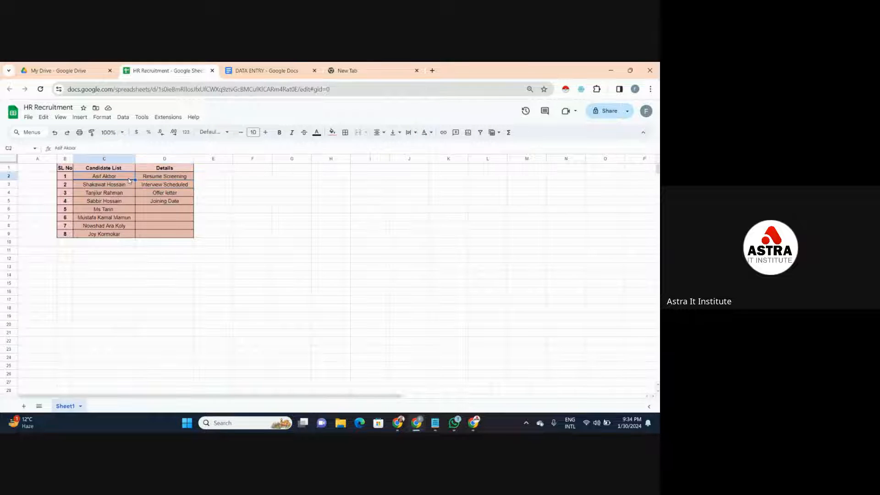
click(180, 195)
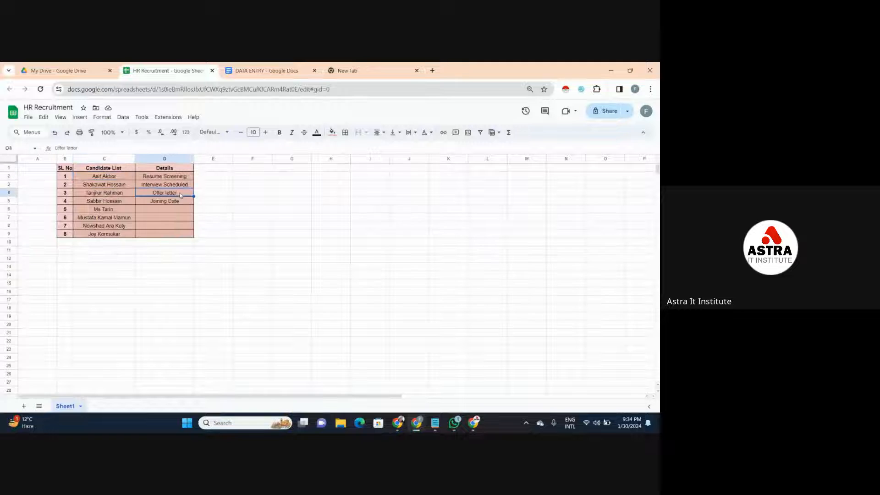
click(182, 188)
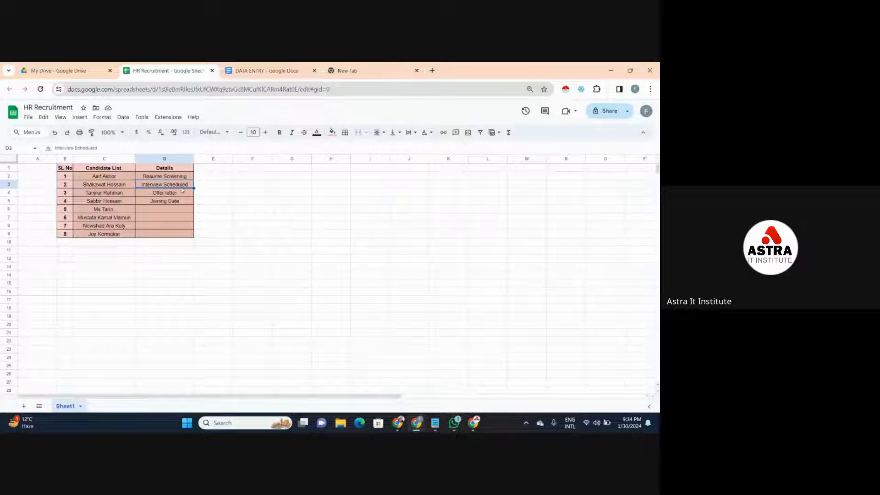
click(177, 195)
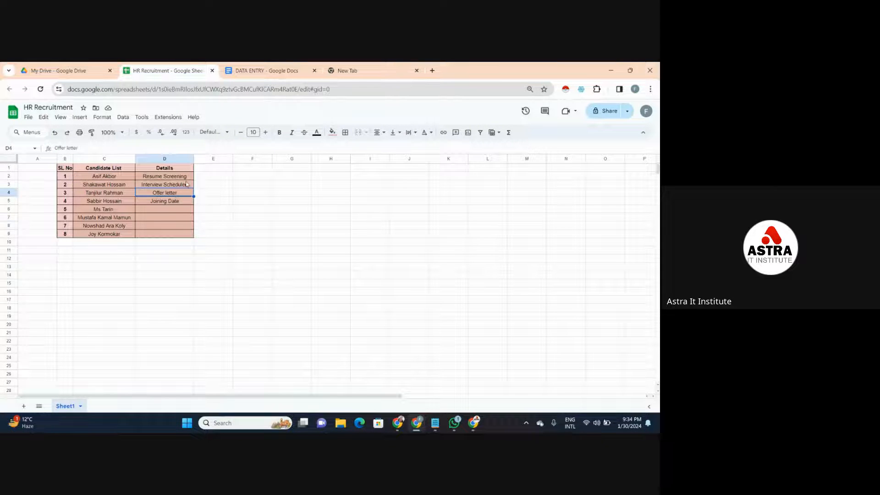
click(186, 184)
click(174, 211)
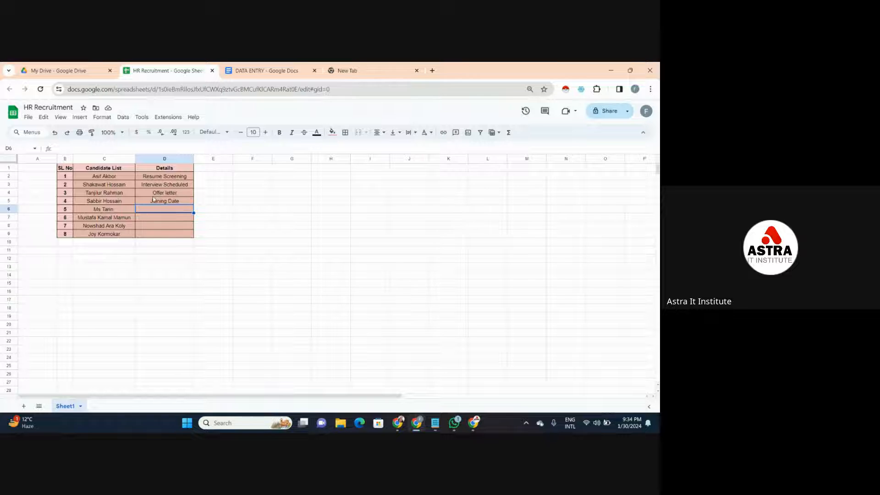
click(157, 195)
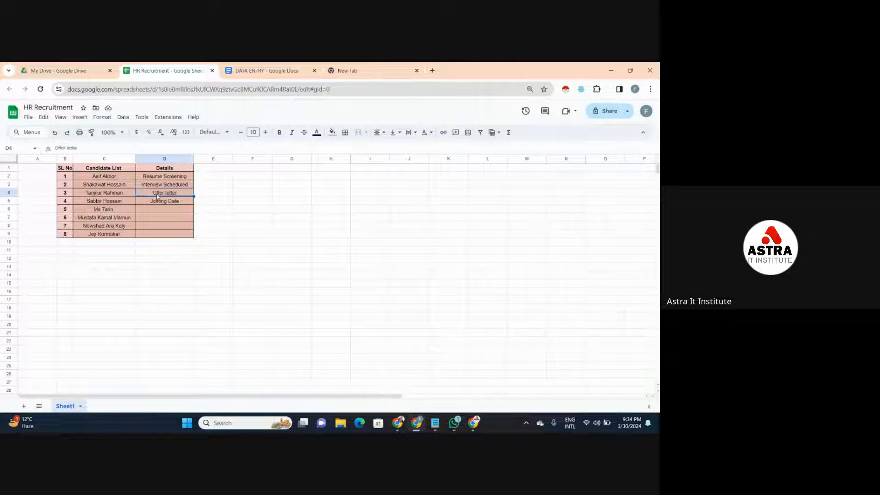
click(171, 185)
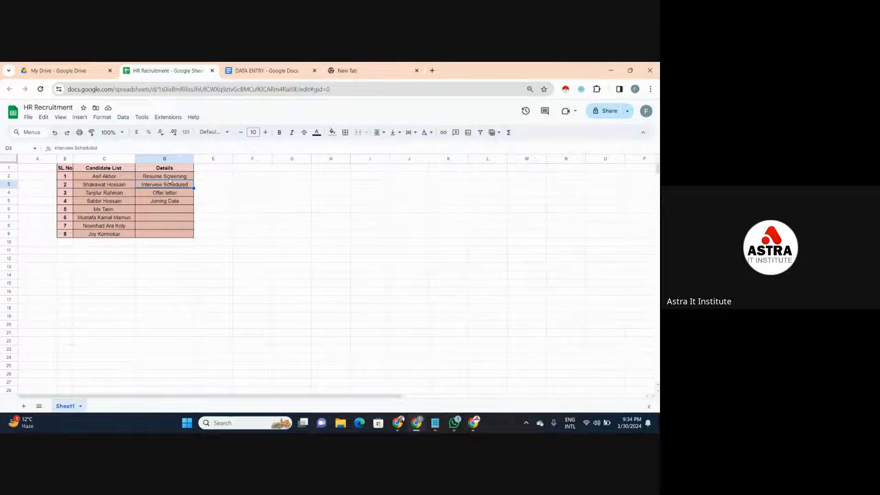
click(169, 177)
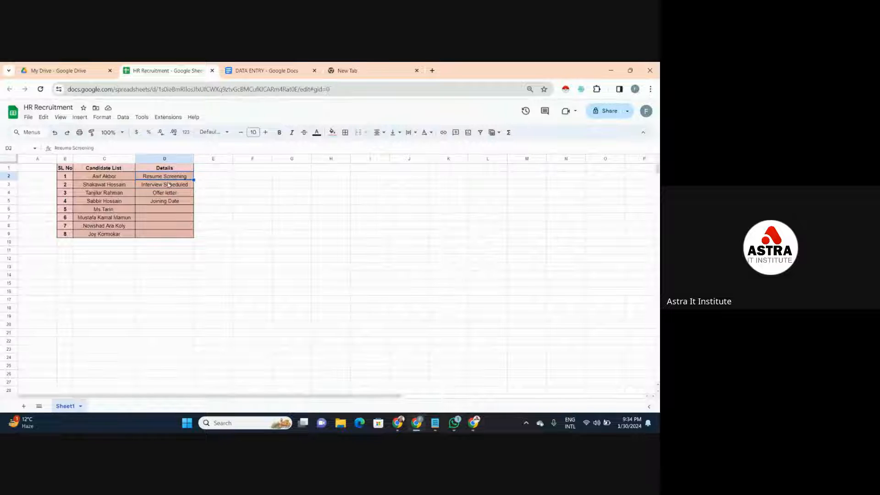
click(169, 184)
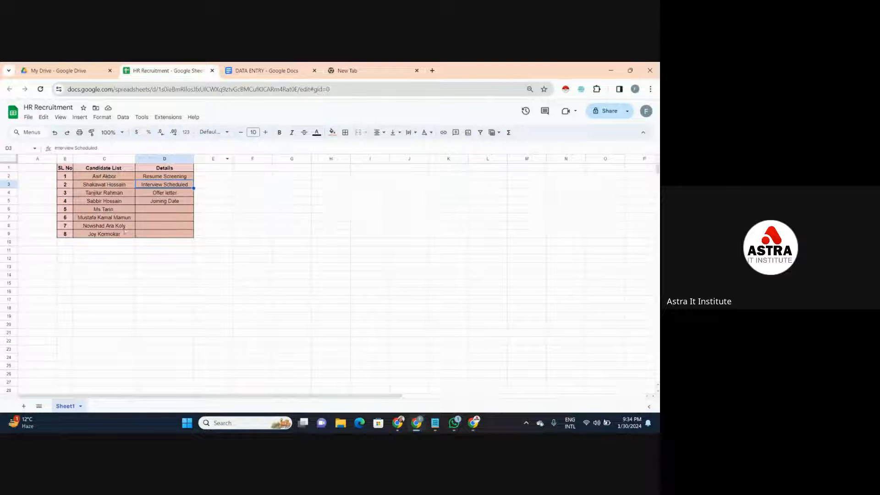
click(160, 194)
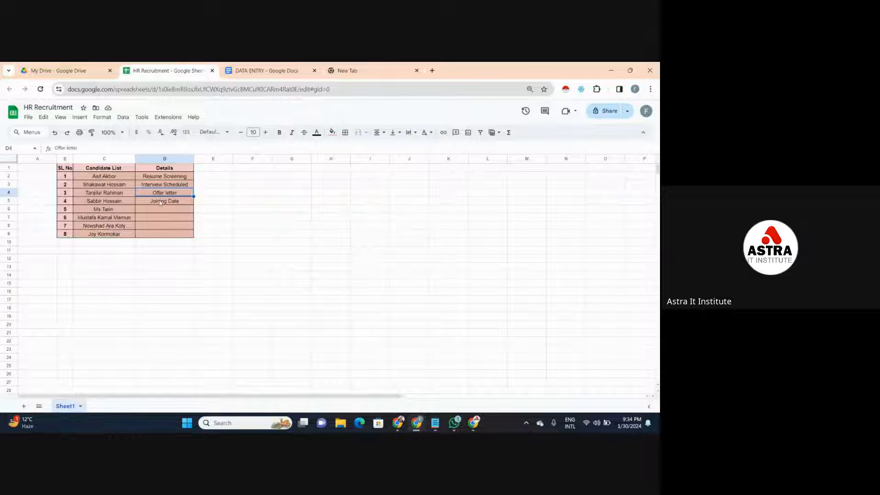
click(160, 202)
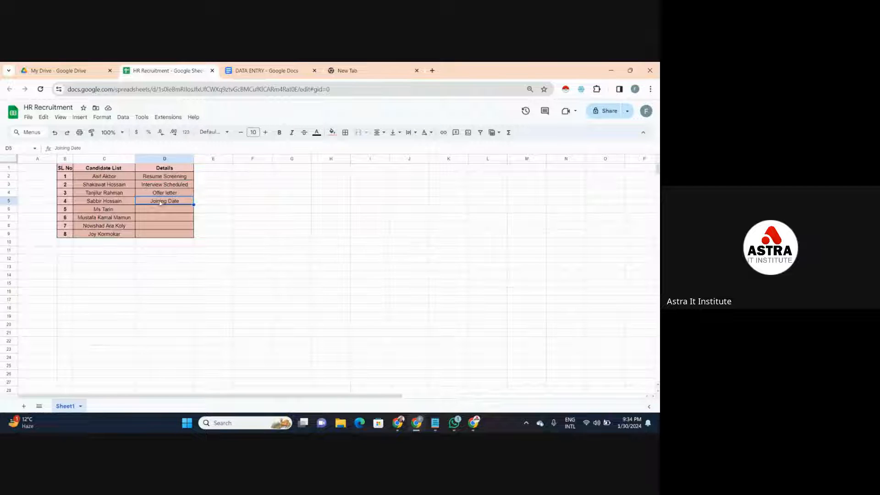
- Examine the first candidate against Resume Screening and Interview Scheduled, and highlight all four Details stages in D2:D5
click(121, 177)
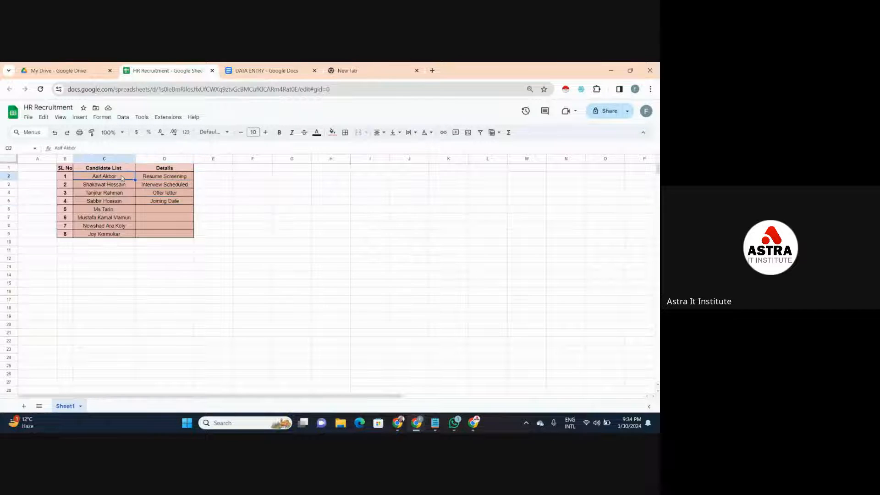
click(145, 187)
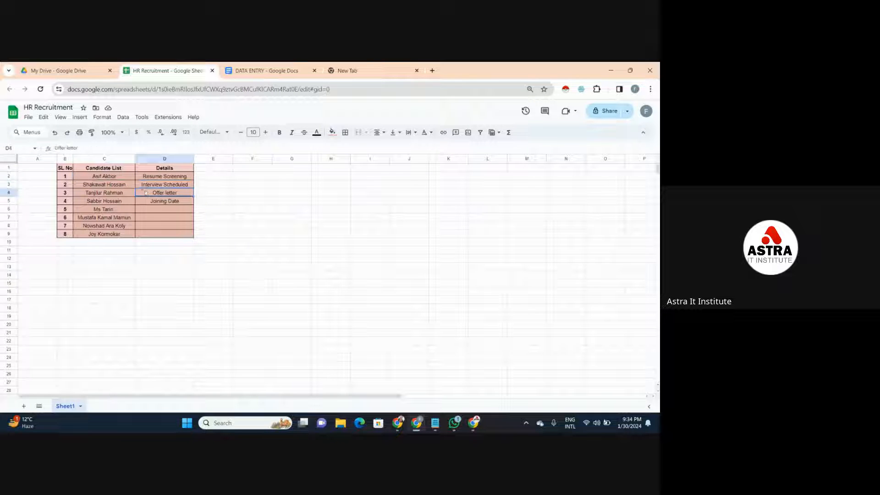
click(123, 178)
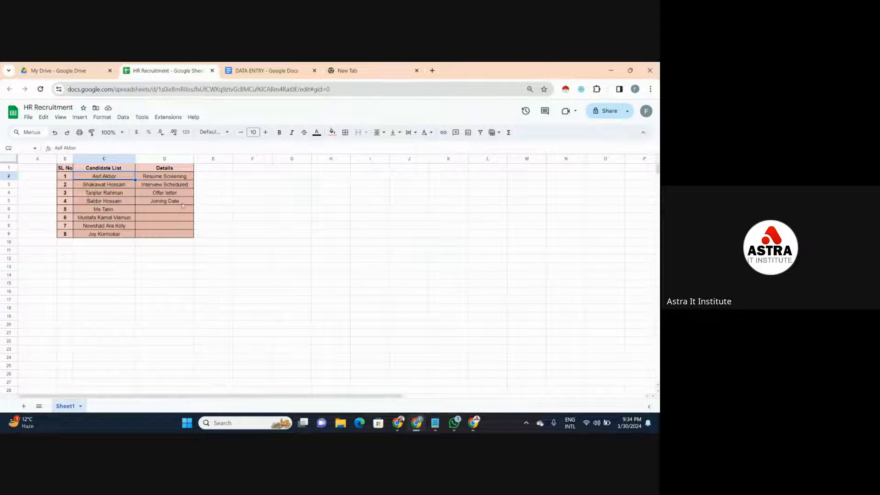
click(187, 170)
click(187, 178)
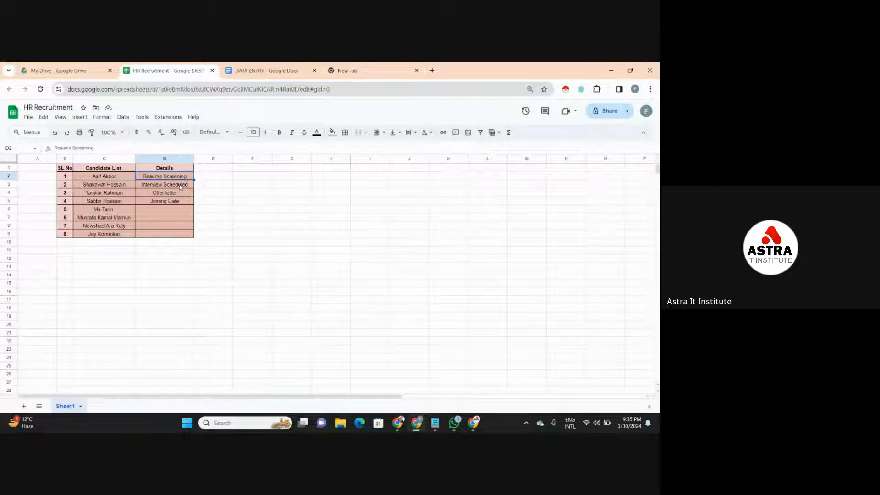
click(180, 186)
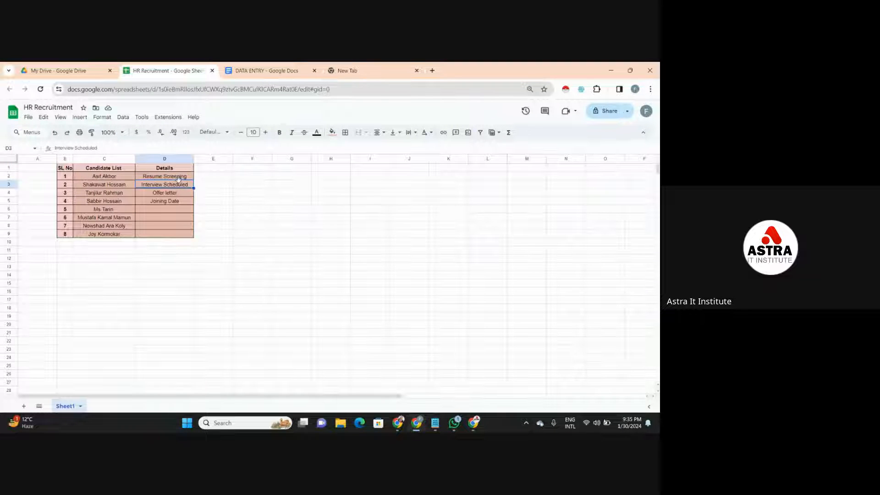
click(158, 177)
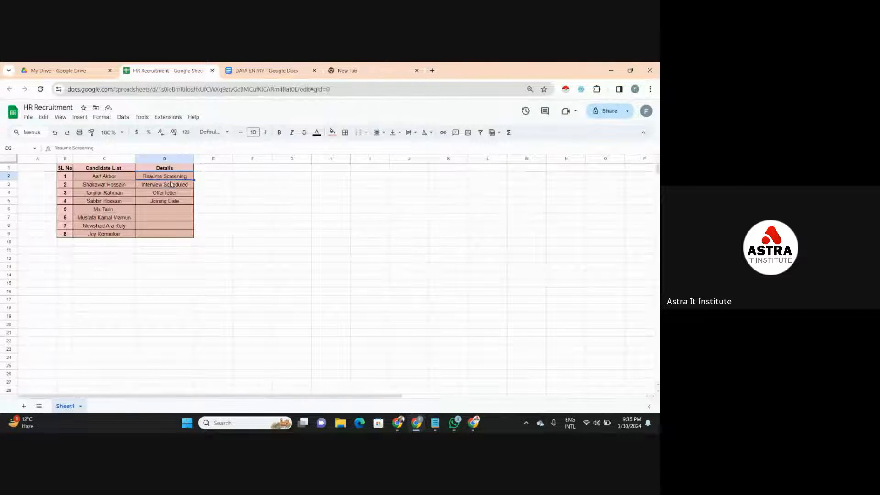
click(171, 184)
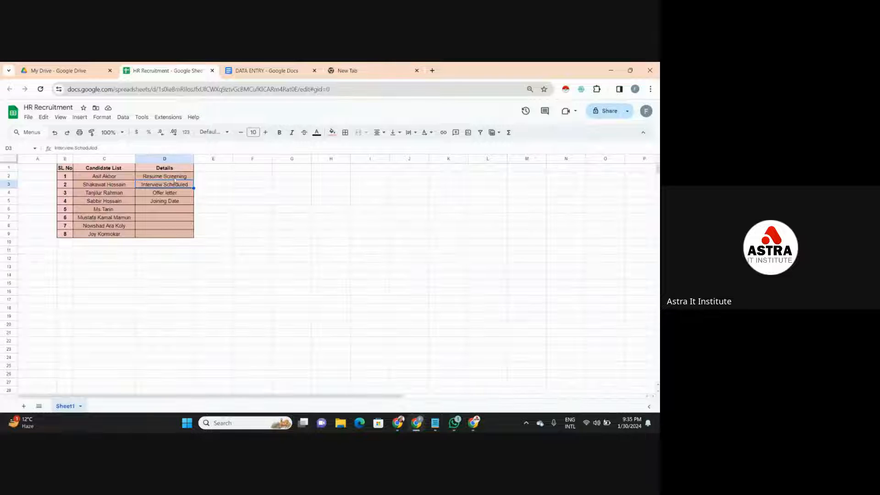
click(177, 179)
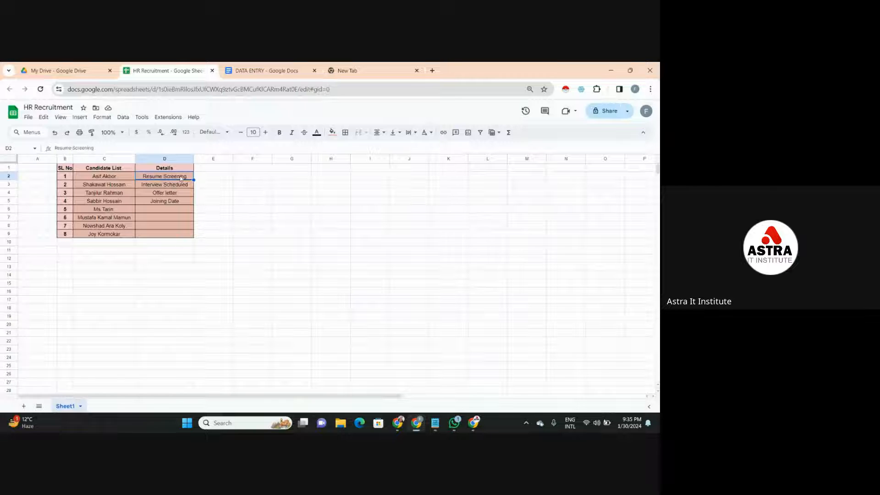
drag(181, 178, 176, 204)
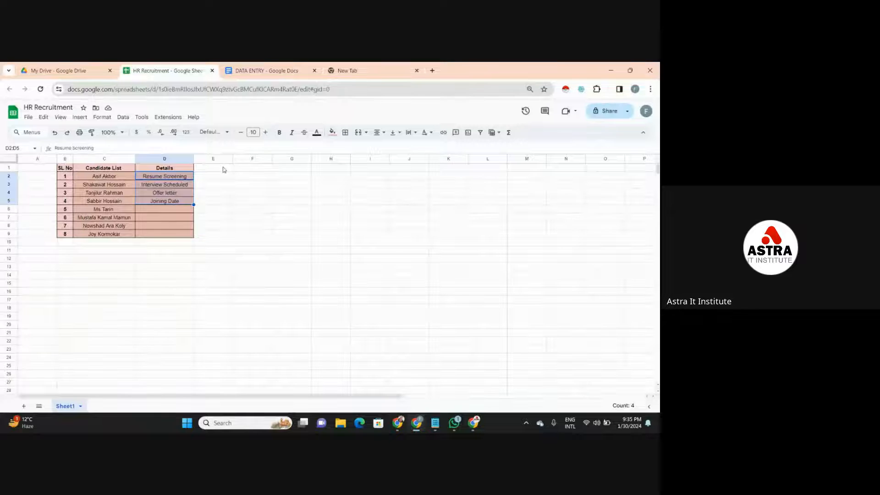
- Add a data validation rule to the empty cells E1:E5 beside the Details column
drag(224, 169, 221, 204)
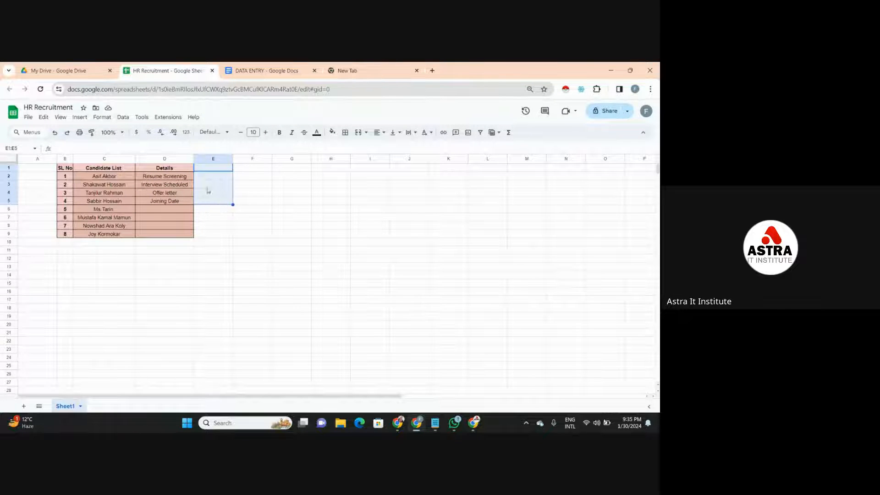
click(123, 117)
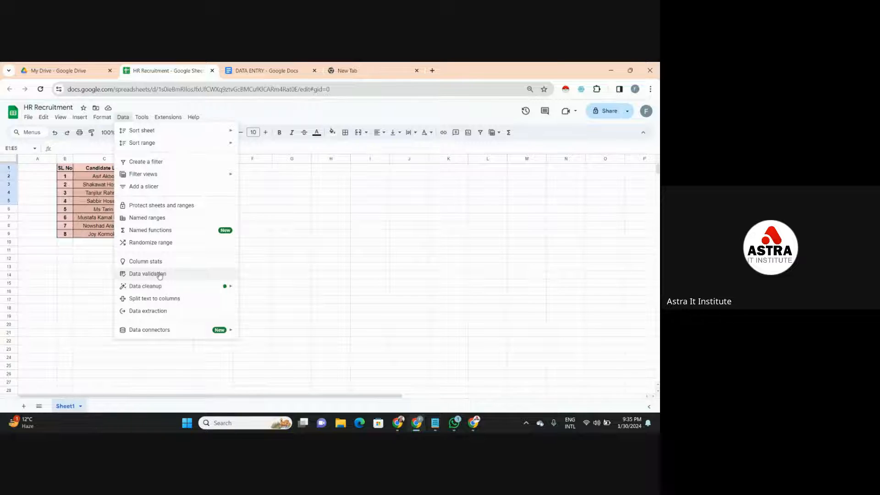
click(160, 274)
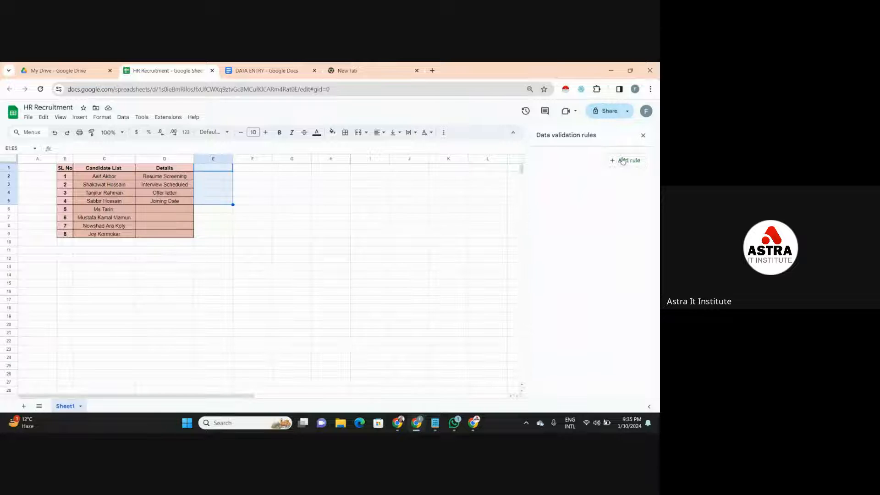
click(635, 163)
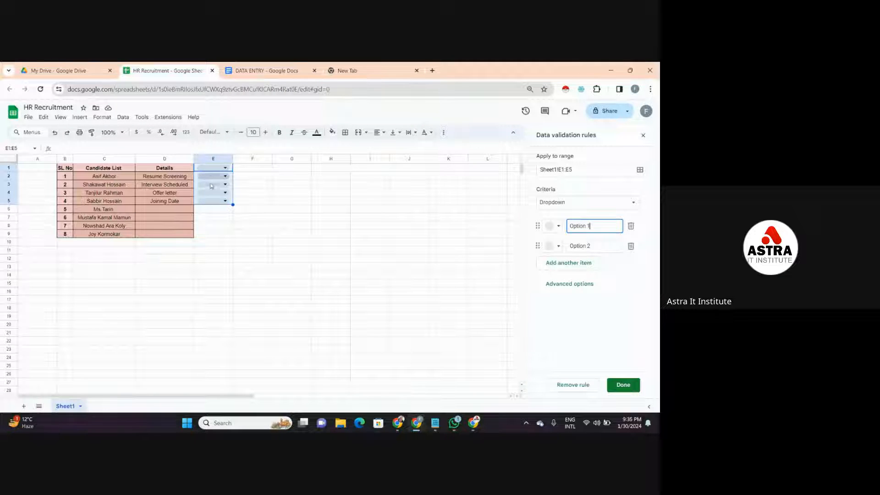
- Apply the validation rule to E2:E5 as a Dropdown (from a range) sourced from the Details stages in D2:D5
click(565, 169)
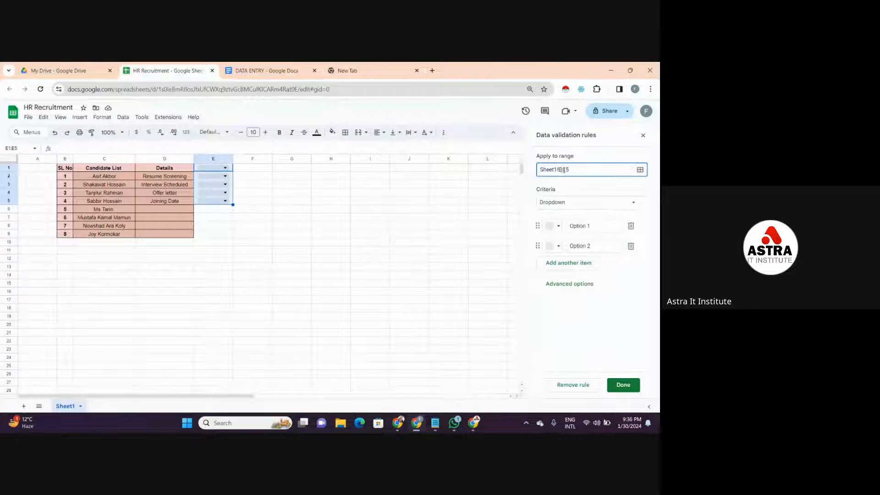
text(2)
click(564, 202)
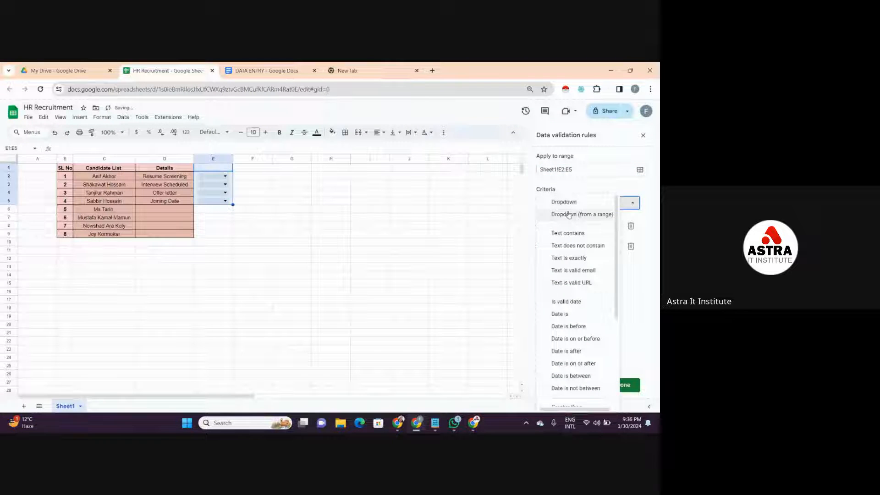
click(569, 214)
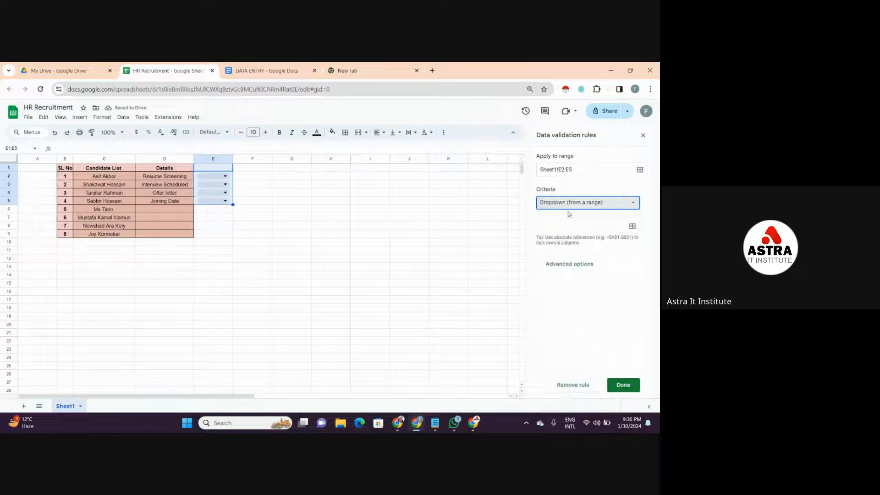
click(568, 223)
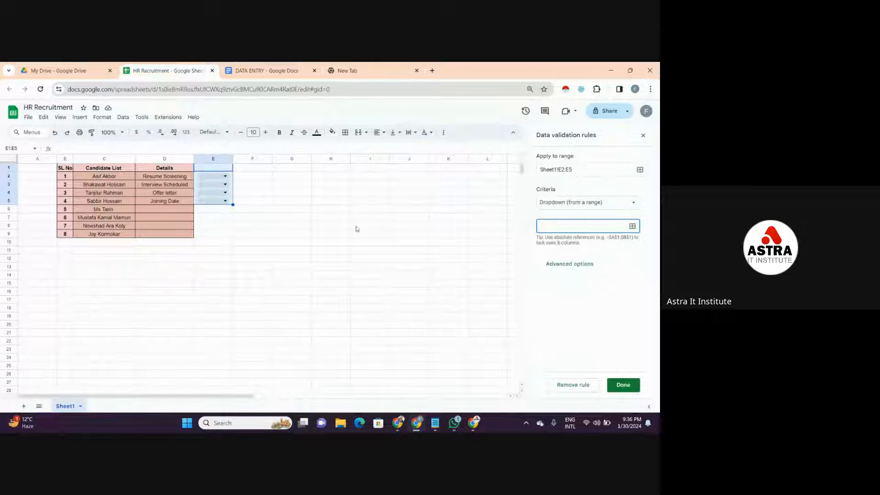
drag(185, 177, 185, 202)
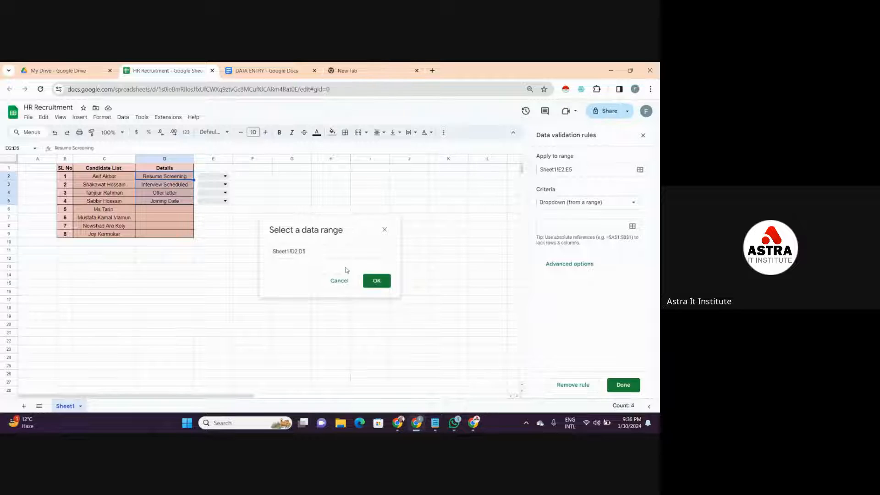
click(371, 281)
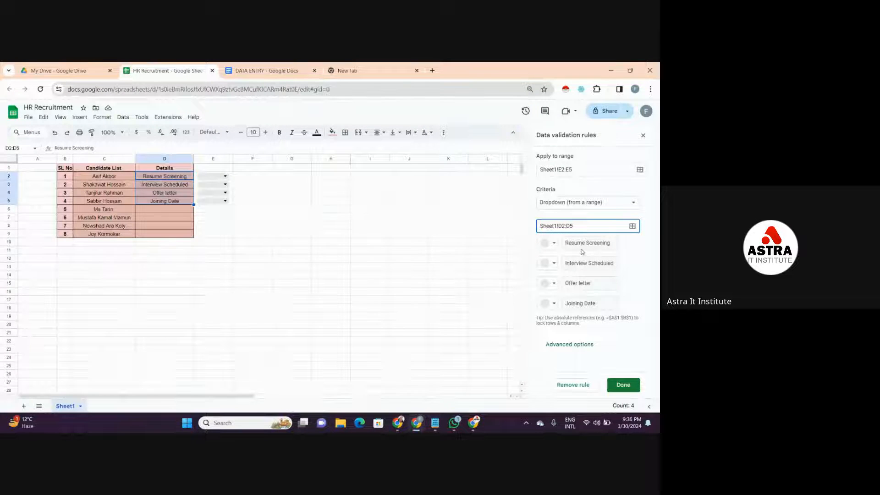
- Color the dropdown options: Resume Screening light red, Interview Scheduled light orange, Offer letter light green and Joining Date light blue
click(554, 243)
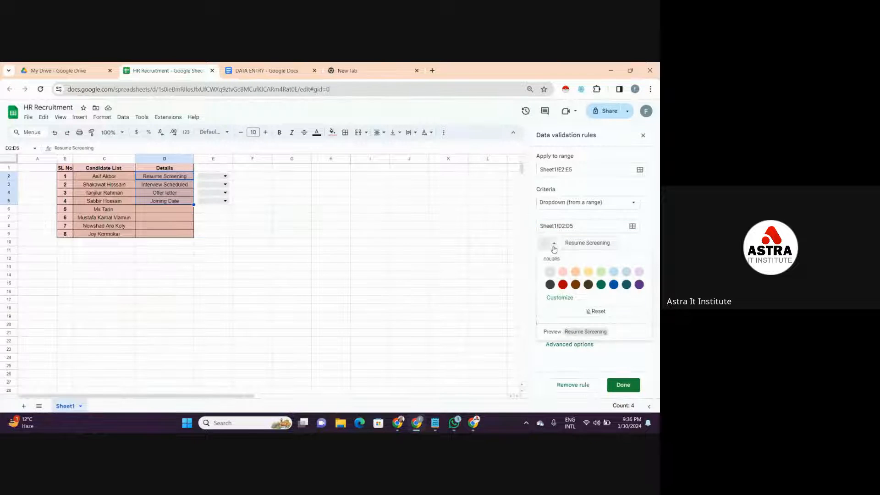
click(564, 274)
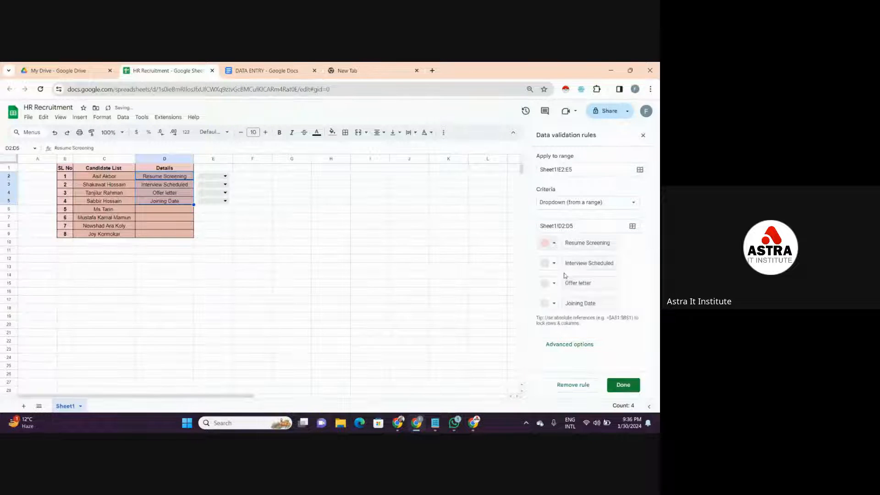
click(548, 265)
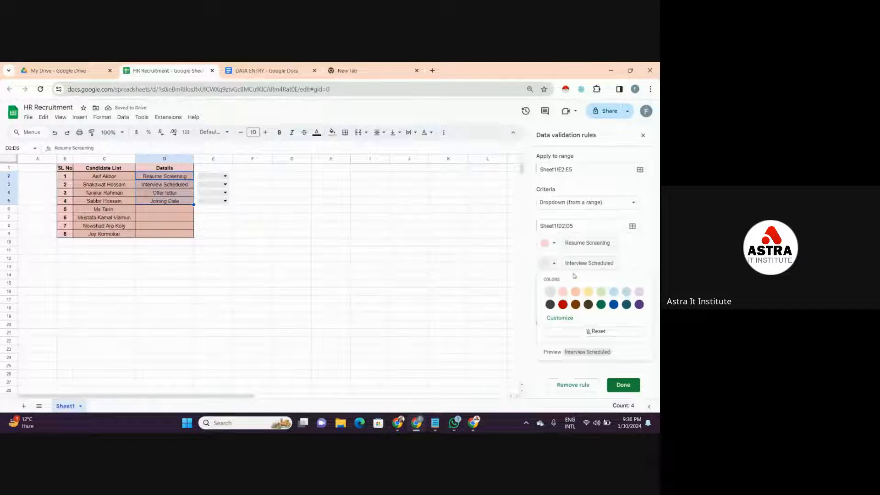
click(576, 292)
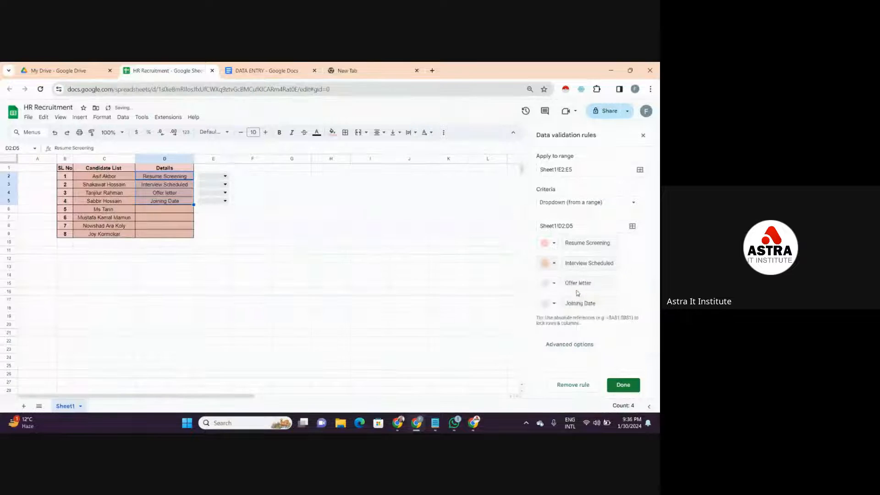
click(551, 287)
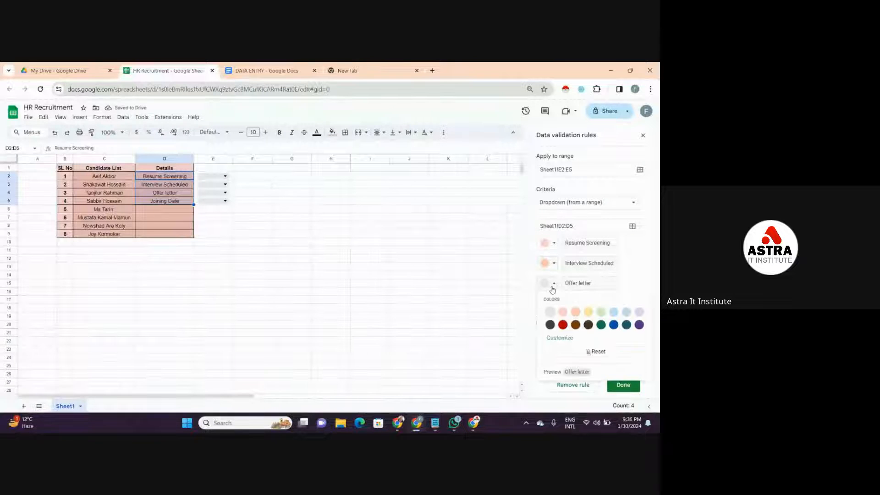
click(601, 312)
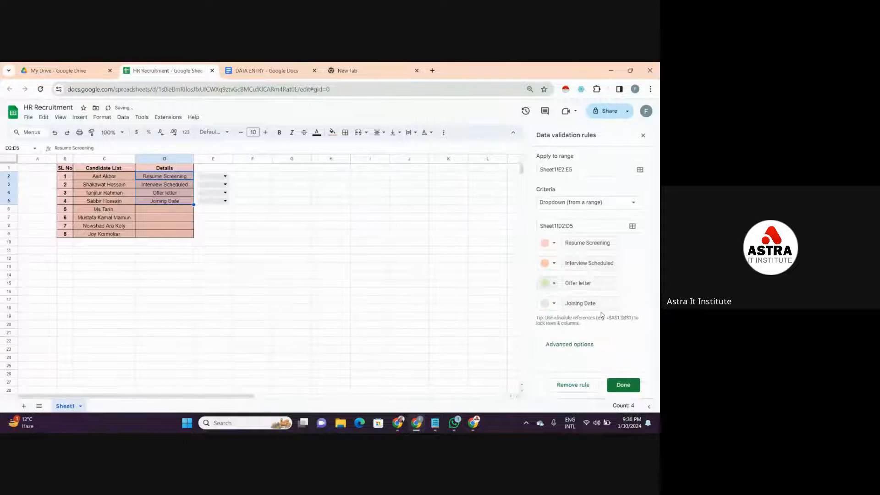
click(546, 306)
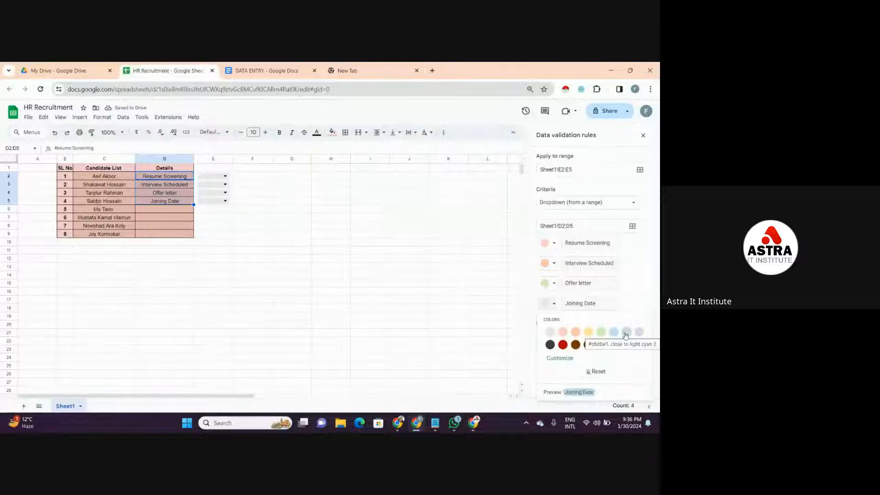
click(614, 333)
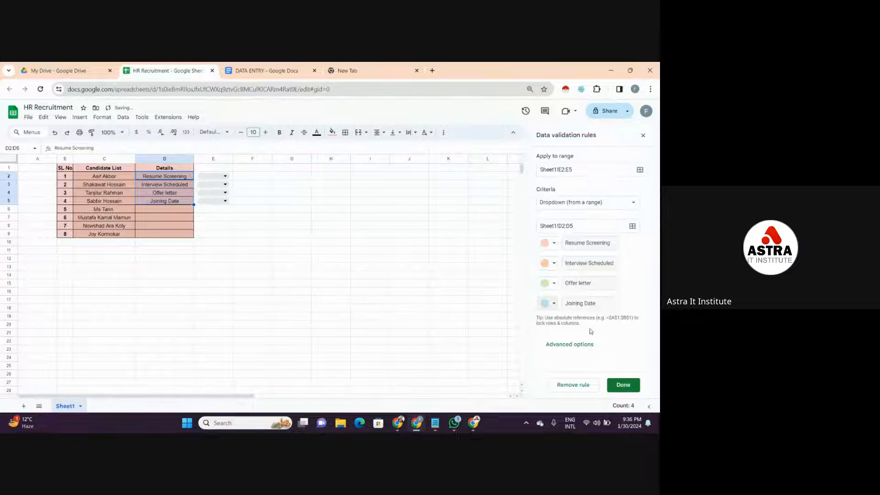
- Review the rule's advanced options, keeping Reject the input and the Chip display style, and save the rule
click(573, 345)
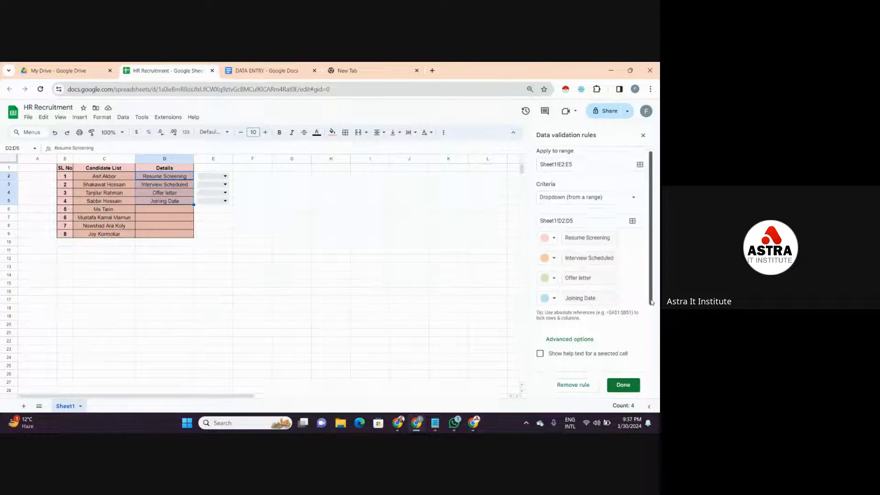
drag(651, 297, 646, 356)
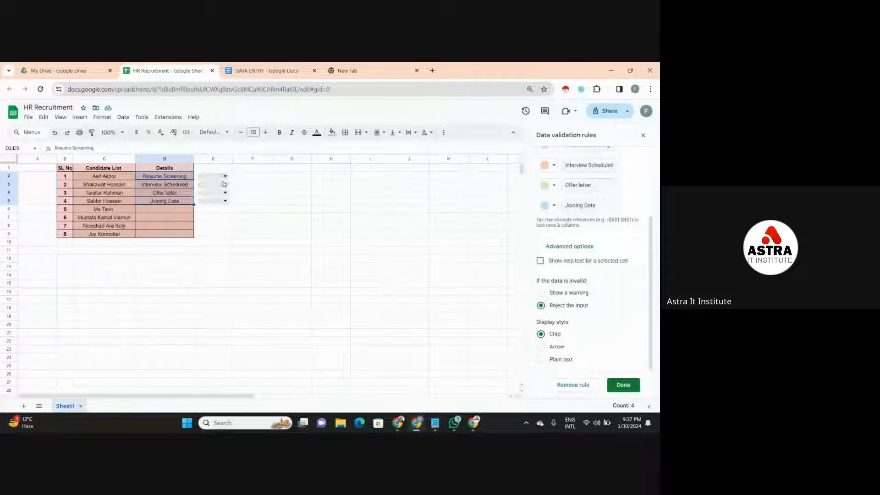
click(633, 386)
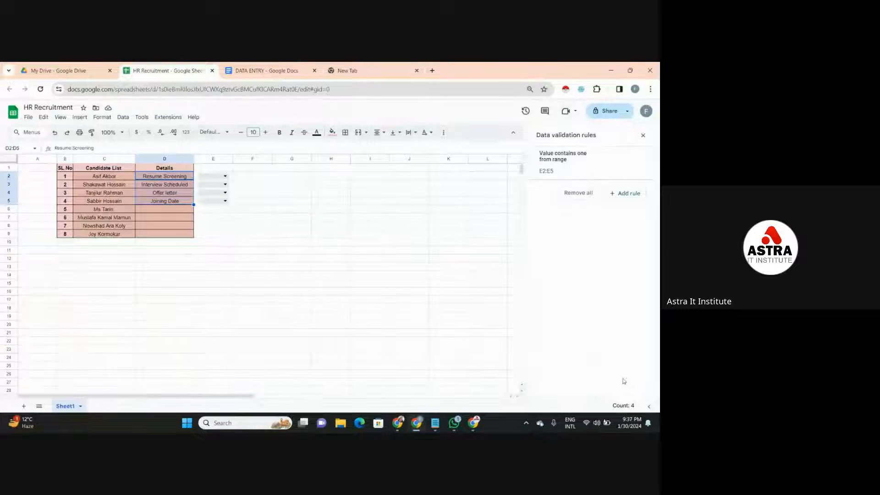
- Choose Joining Date as the first candidate's stage in E2 and widen column E to fit the dropdown text
click(223, 176)
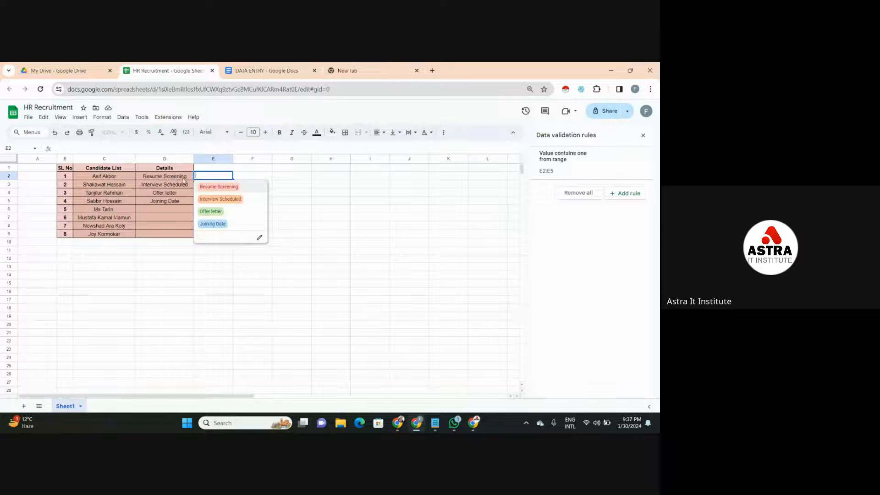
click(205, 224)
click(244, 197)
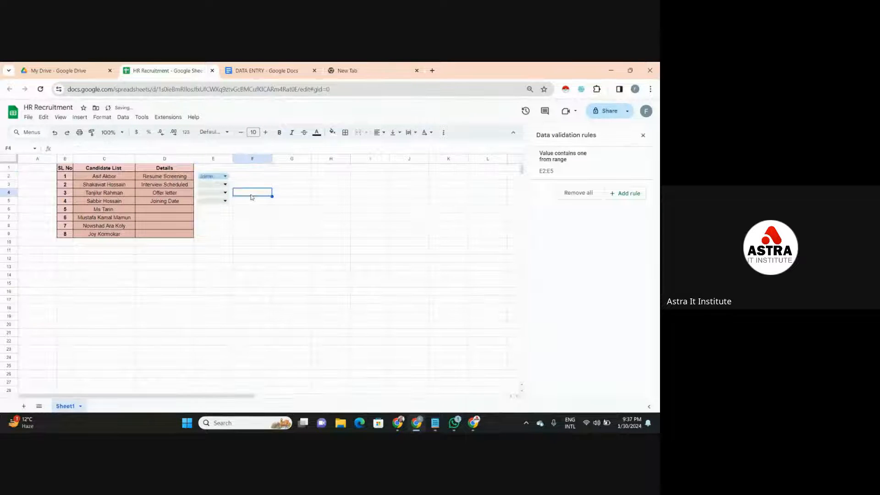
click(228, 177)
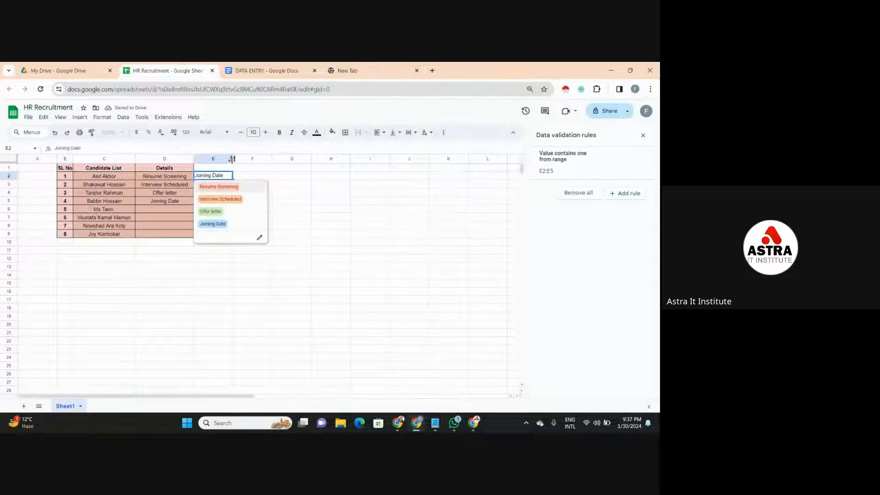
drag(233, 159, 270, 158)
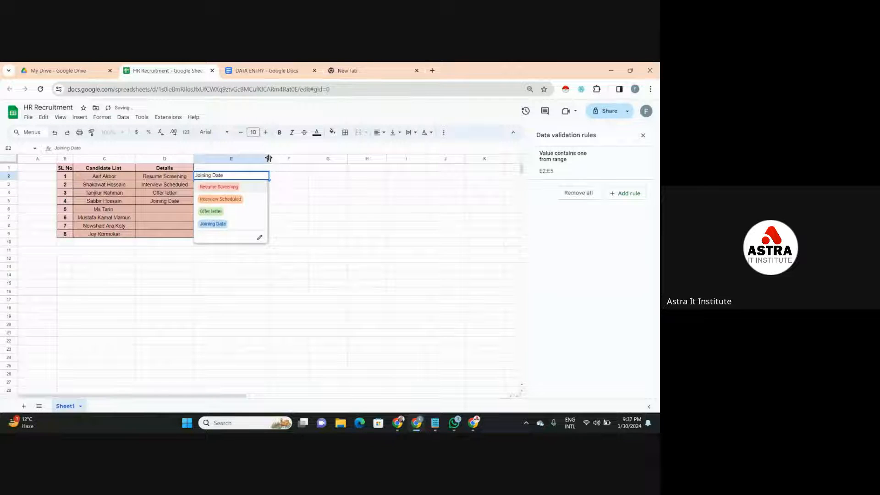
click(220, 224)
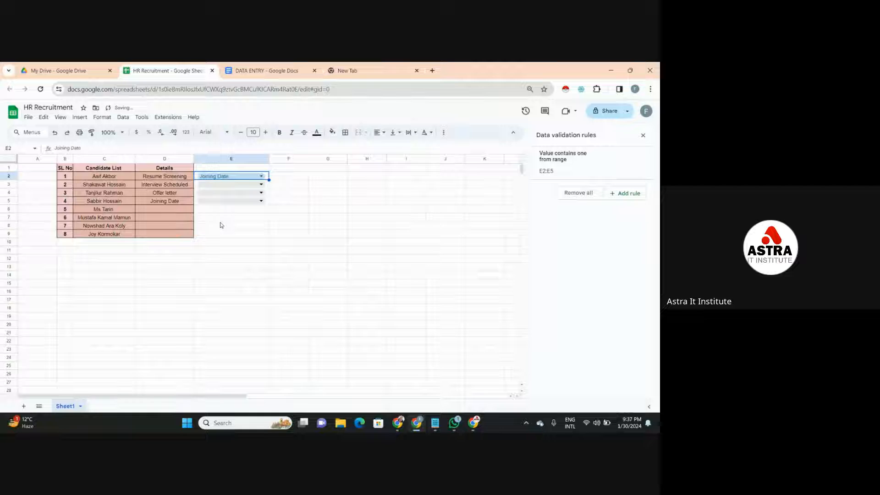
click(248, 222)
- Enter the header Status in E1 above the dropdown cells
click(248, 168)
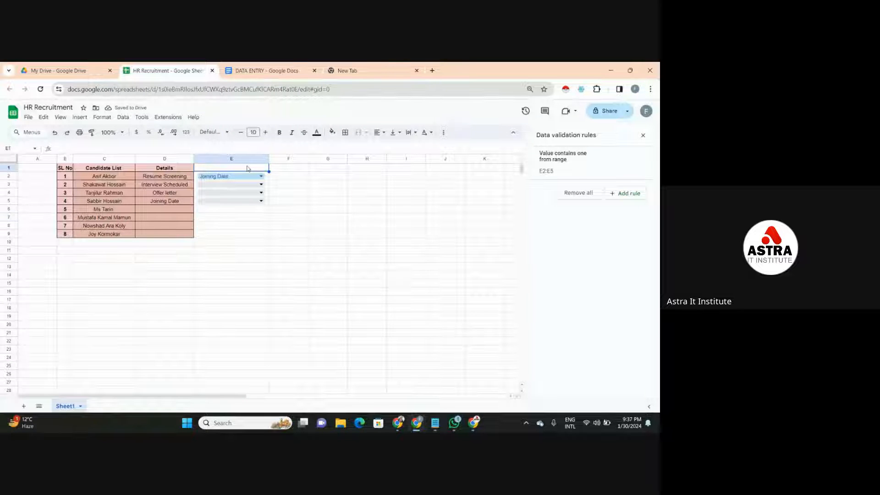
text(St)
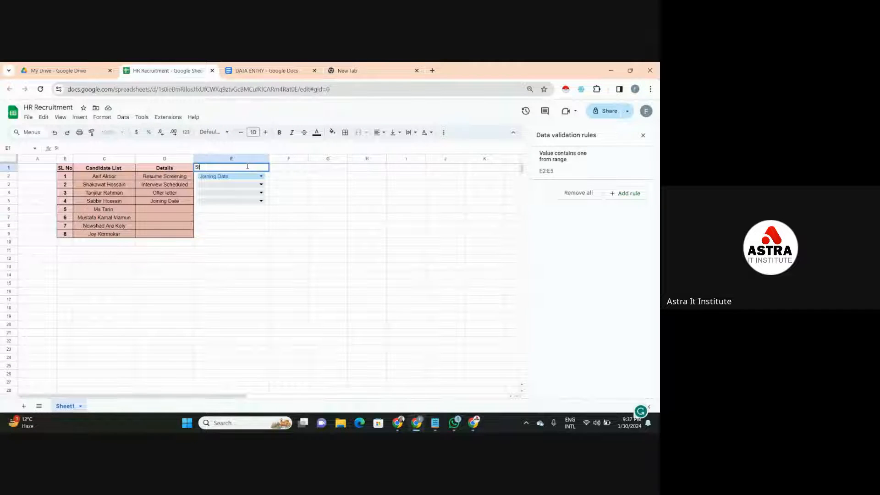
text(atus)
click(288, 183)
- Format the E1 header with the light red fill, bold text and all borders to match the other column headers
click(210, 170)
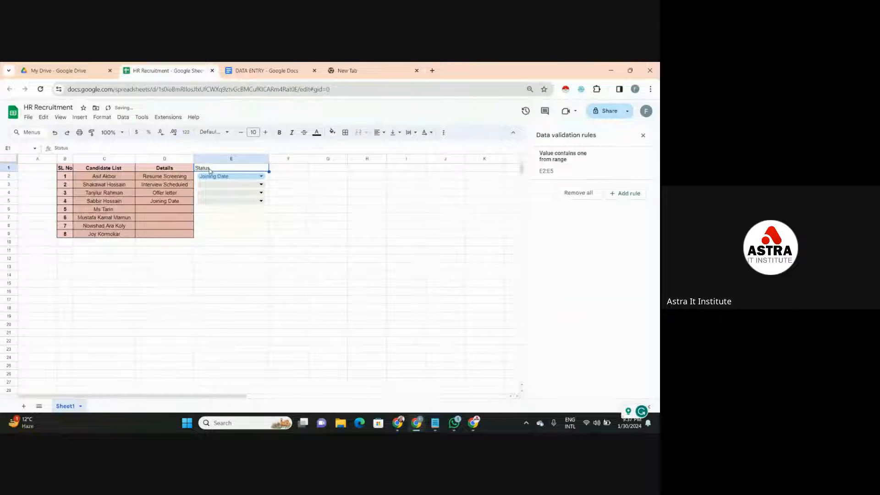
click(332, 133)
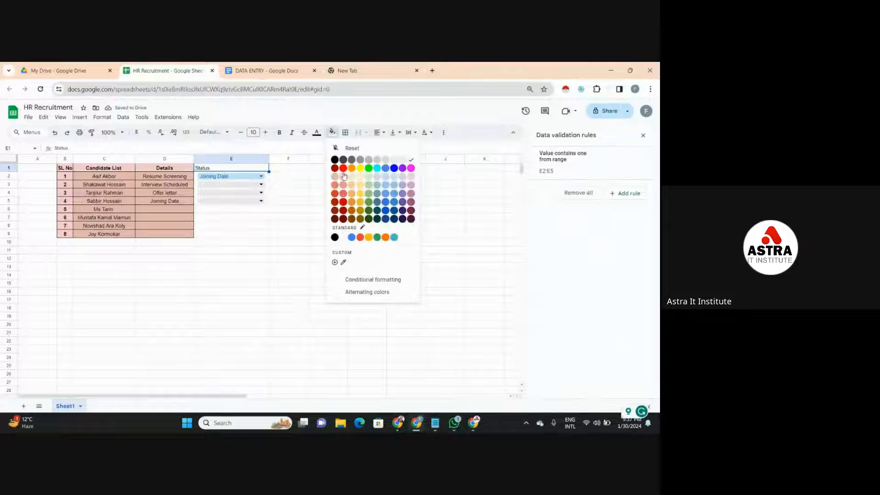
click(344, 176)
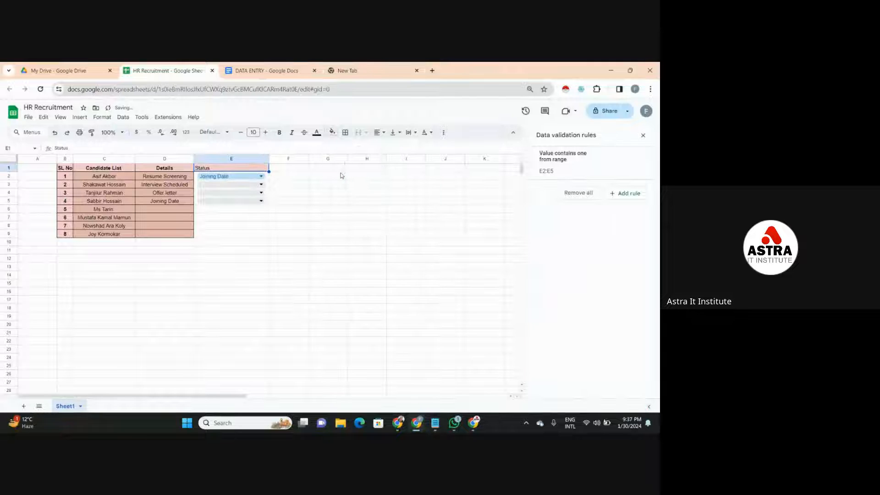
click(279, 133)
click(345, 133)
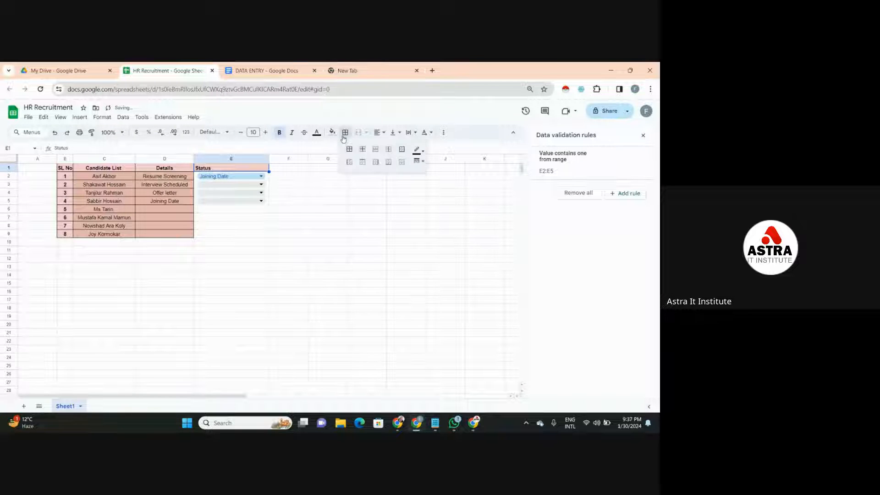
click(349, 149)
click(313, 198)
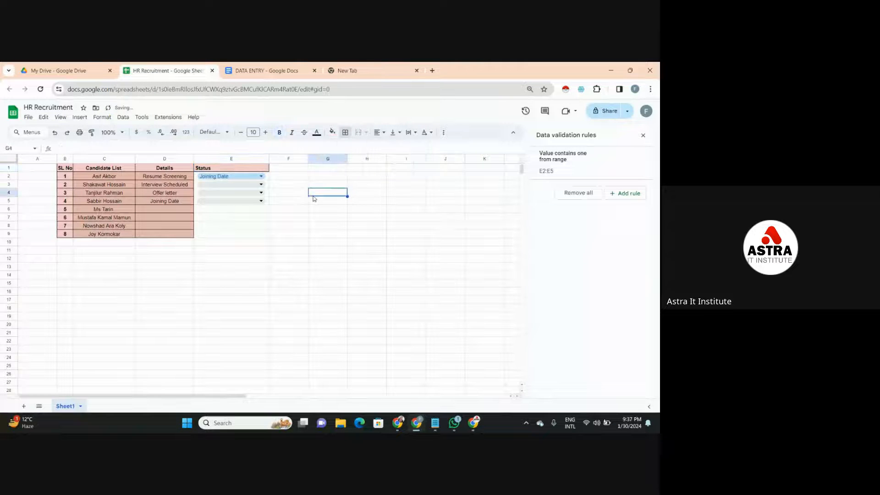
- Choose Offer letter as the second candidate's stage in E3
click(103, 186)
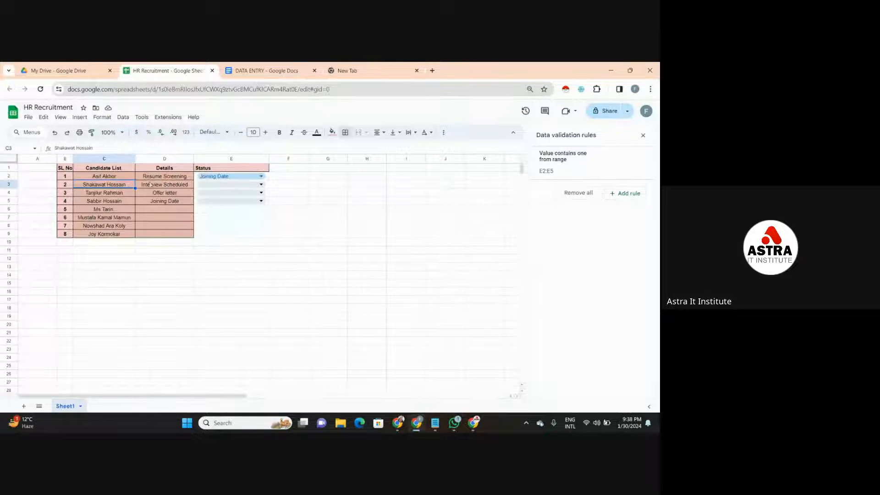
click(209, 186)
click(210, 223)
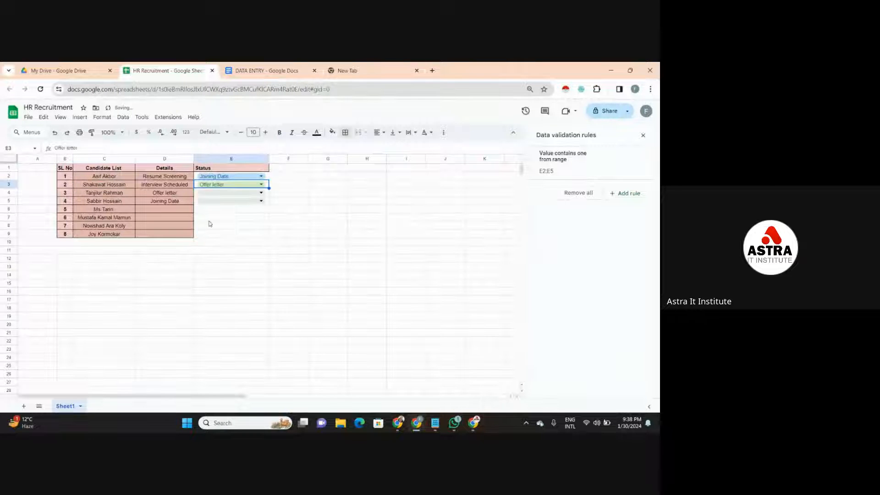
- Rename the E1 header to Current Status and center it horizontally
double_click(199, 167)
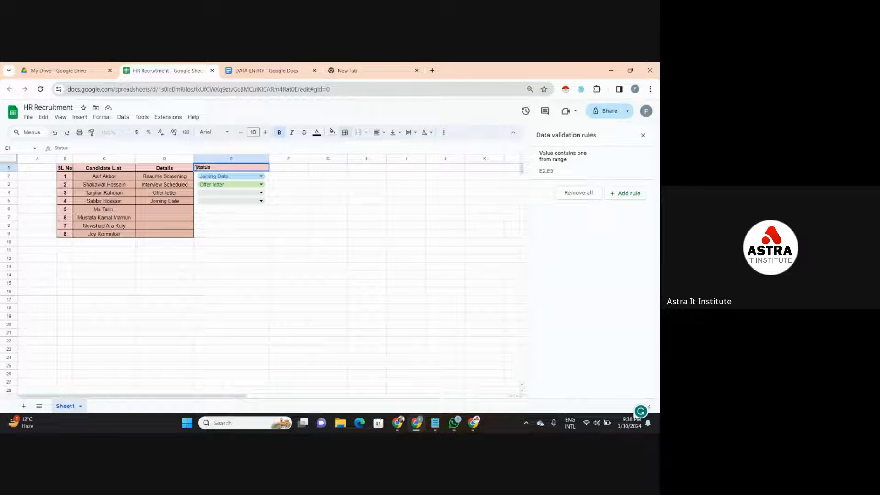
text(Current)
click(259, 209)
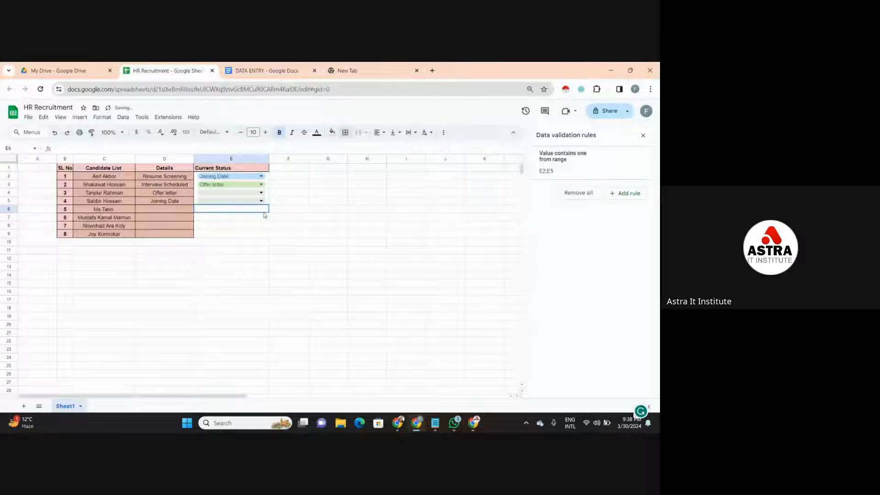
click(238, 169)
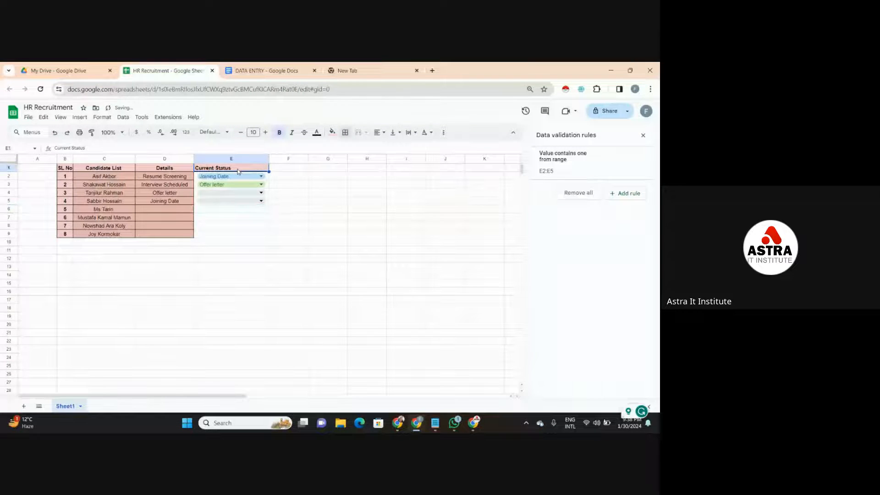
click(376, 136)
click(390, 144)
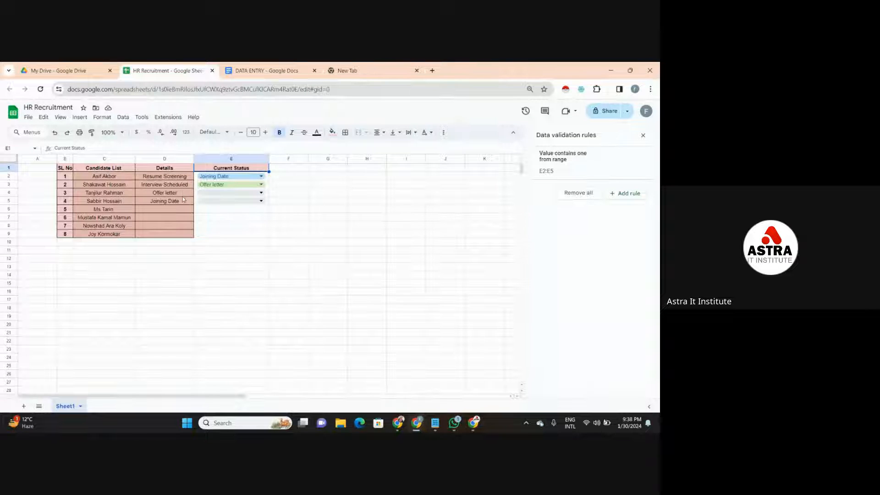
- Choose Interview Scheduled as the third candidate's stage in E4 and Resume Screening as the fourth candidate's stage in E5
double_click(213, 193)
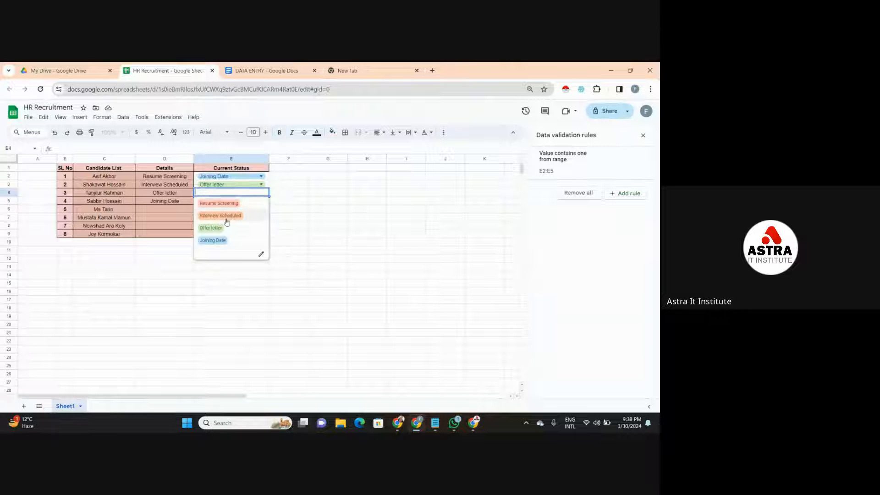
click(224, 218)
click(228, 218)
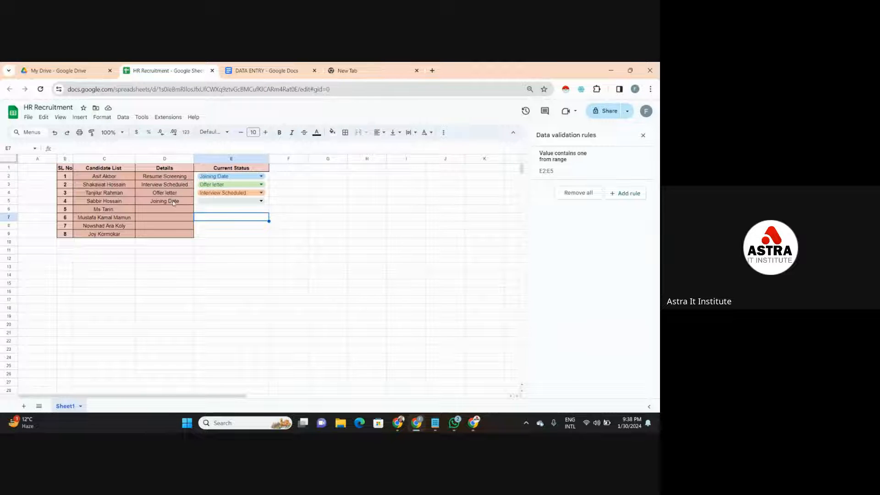
double_click(212, 200)
click(214, 216)
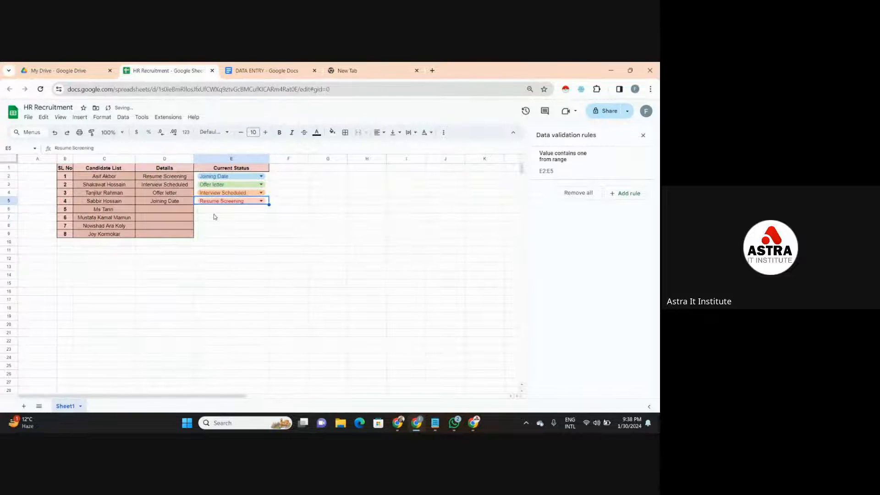
click(243, 213)
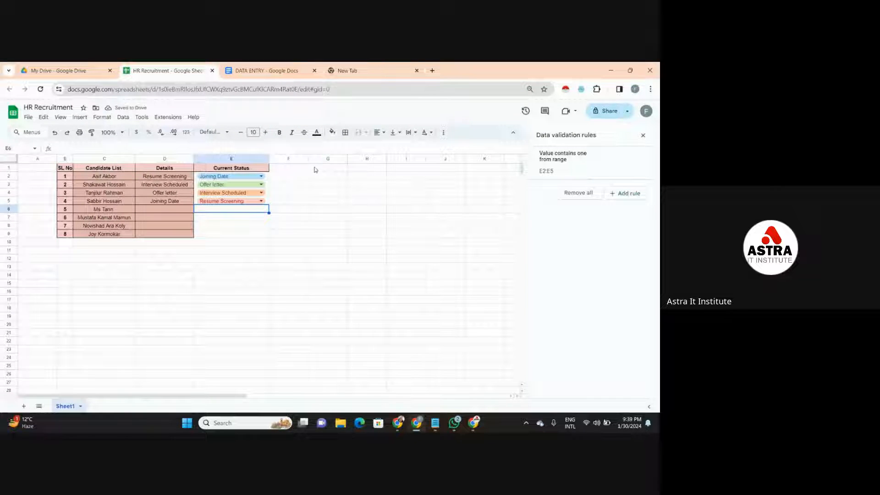
- Try to replace the stage in E5 with the unlisted value Joined
double_click(254, 200)
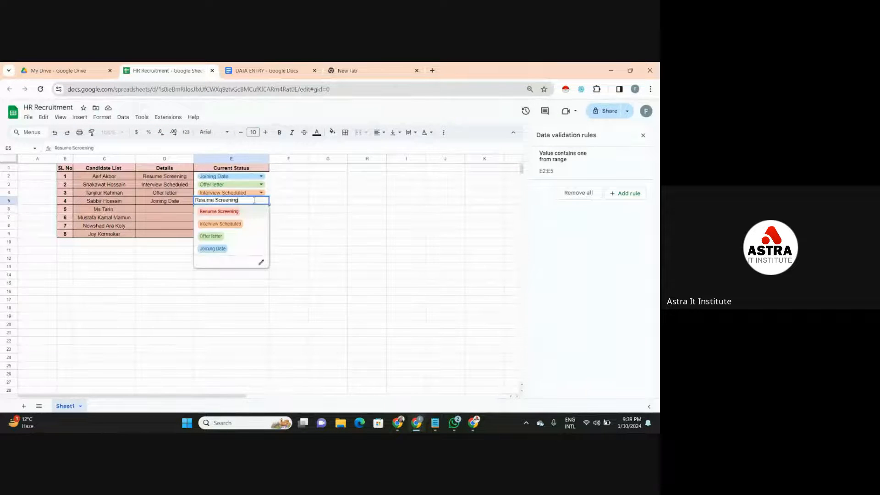
key(BackSpace)
key(BackSpace)
key(BackSpace)
key(BackSpace)
key(BackSpace)
key(BackSpace)
key(BackSpace)
key(BackSpace)
key(BackSpace)
key(BackSpace)
key(BackSpace)
key(BackSpace)
key(BackSpace)
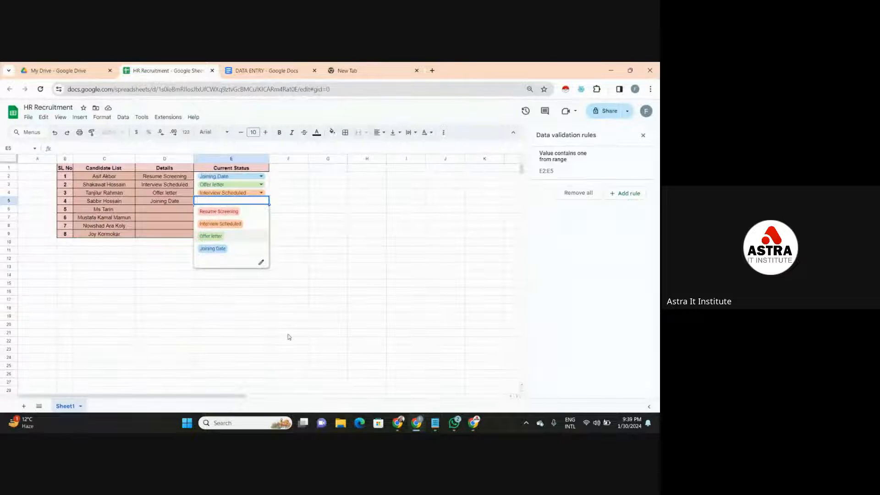
text(J)
text(oining)
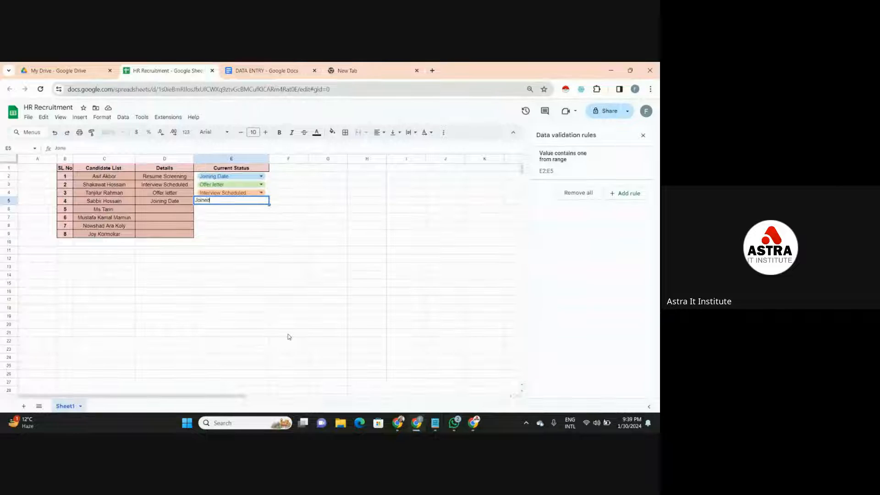
click(358, 269)
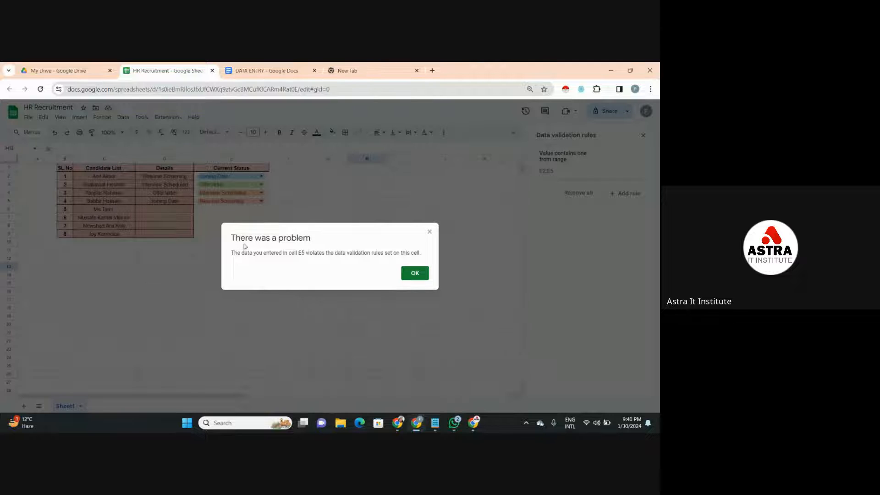
click(414, 273)
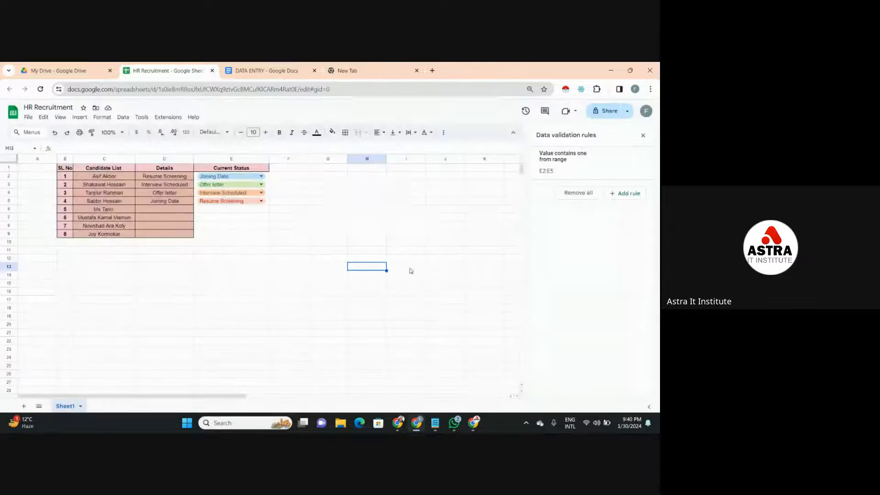
- Add the stages Joined, Not responding and Backout to the Details column in D6, D7 and D8
click(236, 210)
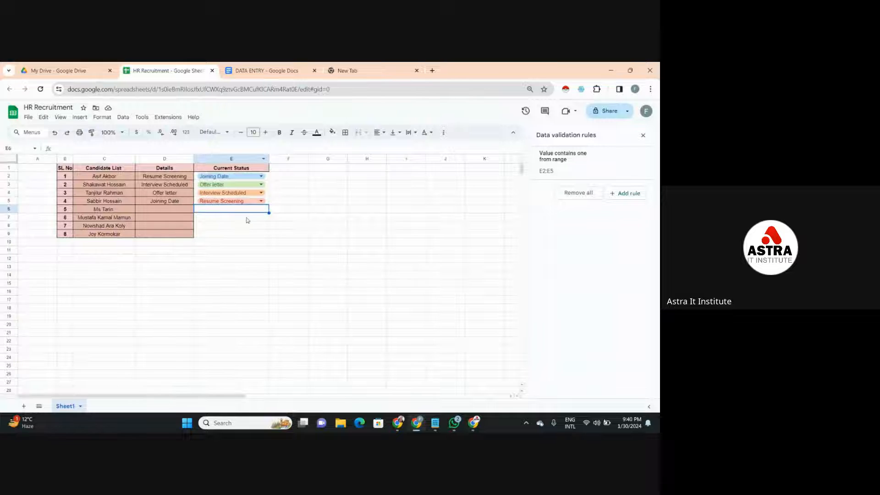
click(176, 211)
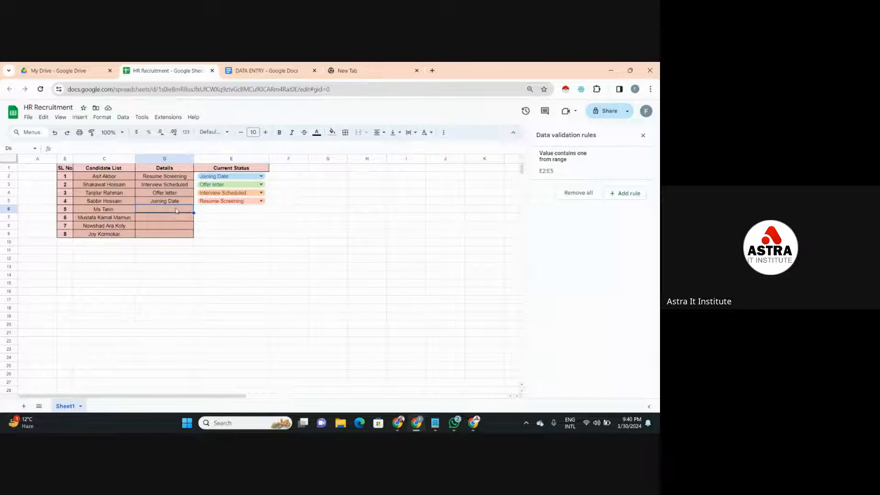
text(Join)
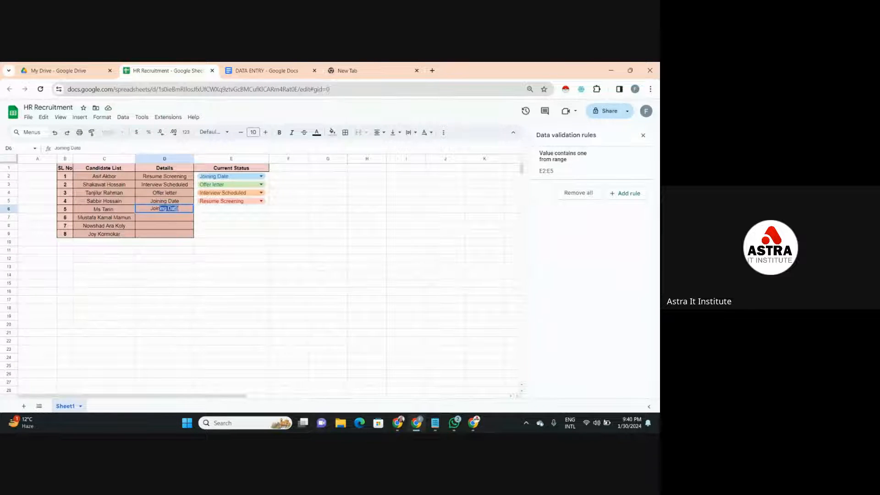
text(ed)
click(177, 217)
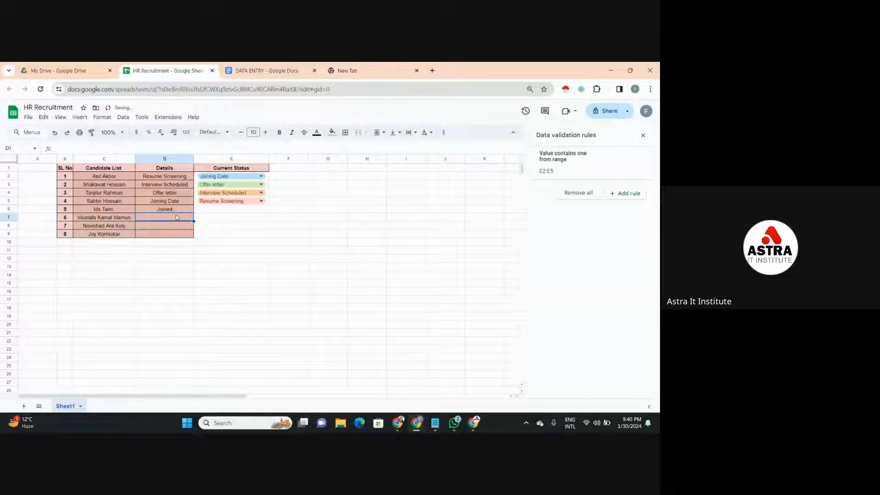
text(Not responding)
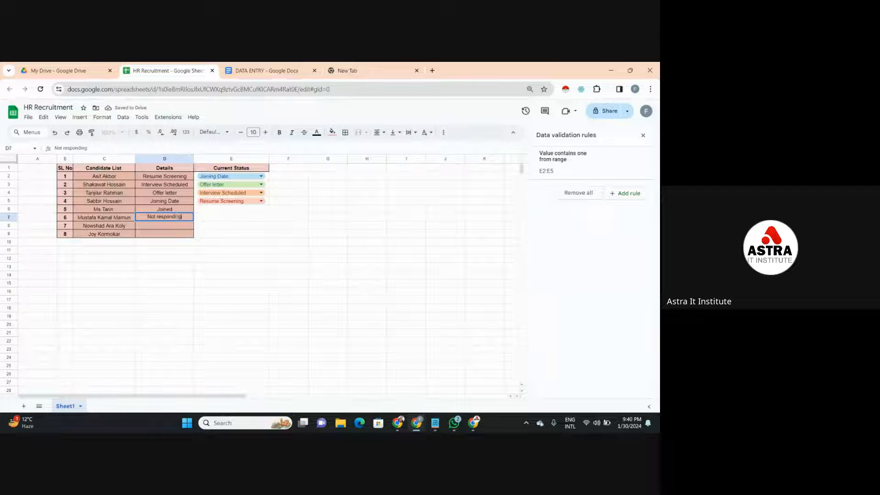
key(Return)
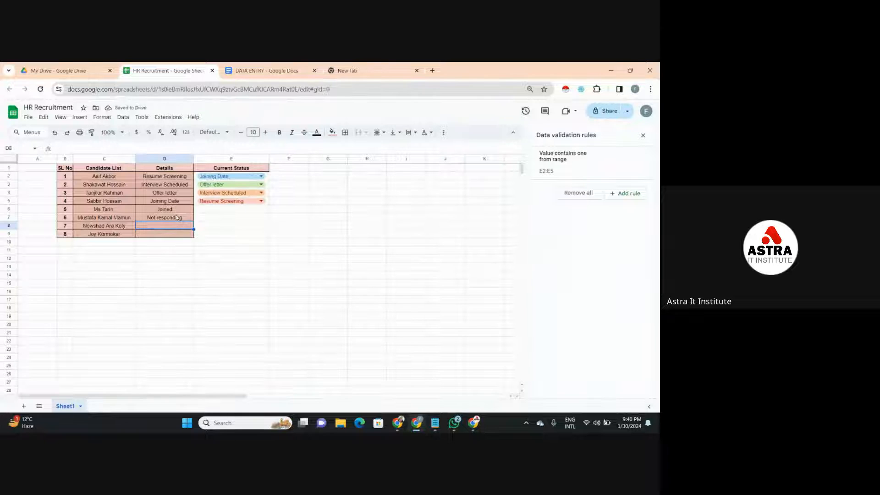
text(Backo)
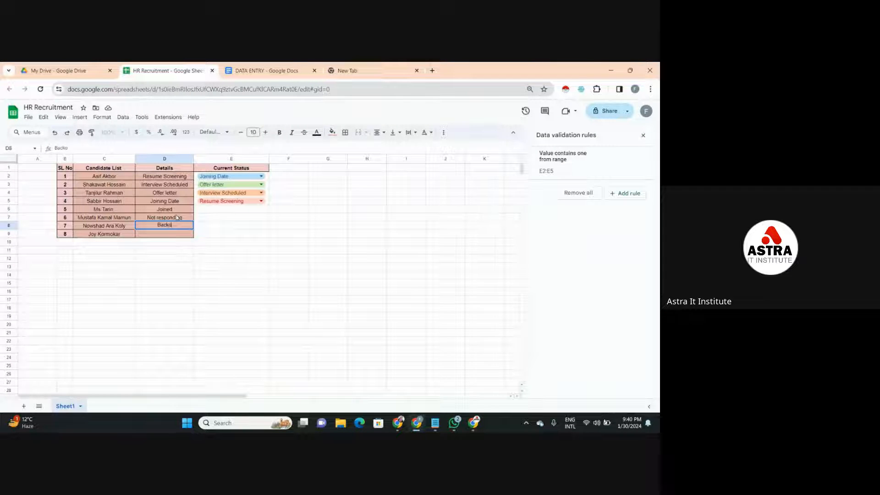
text(ut)
- Try to overwrite the stage in E5 with the unlisted value back out
click(223, 211)
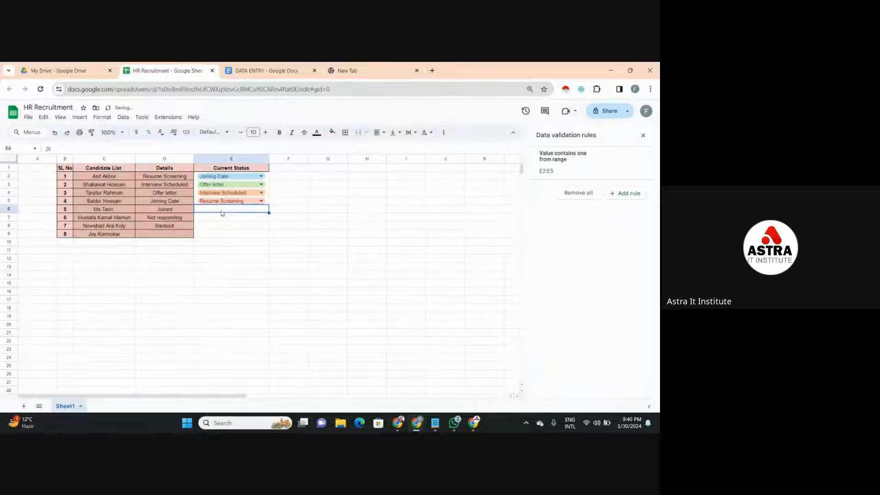
click(244, 202)
text(Resu)
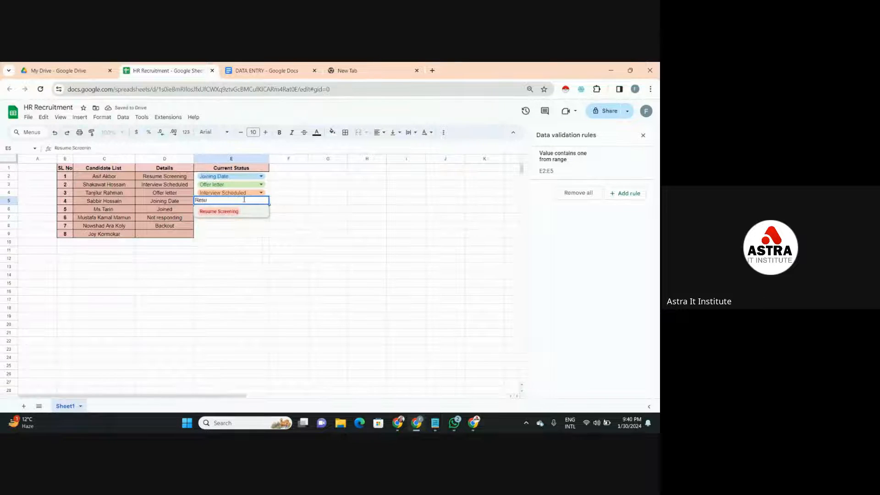
key(BackSpace)
key(BackSpace)
key(BackSpace)
key(BackSpace)
text(bac)
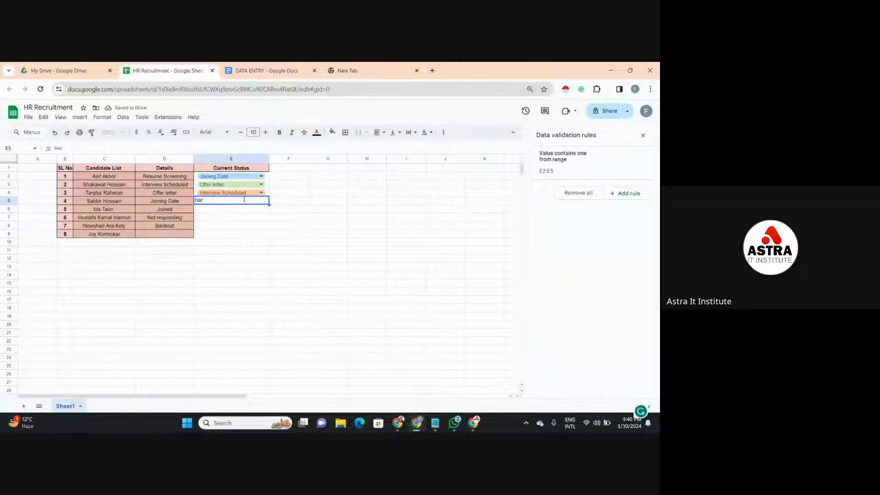
text(k out)
key(Return)
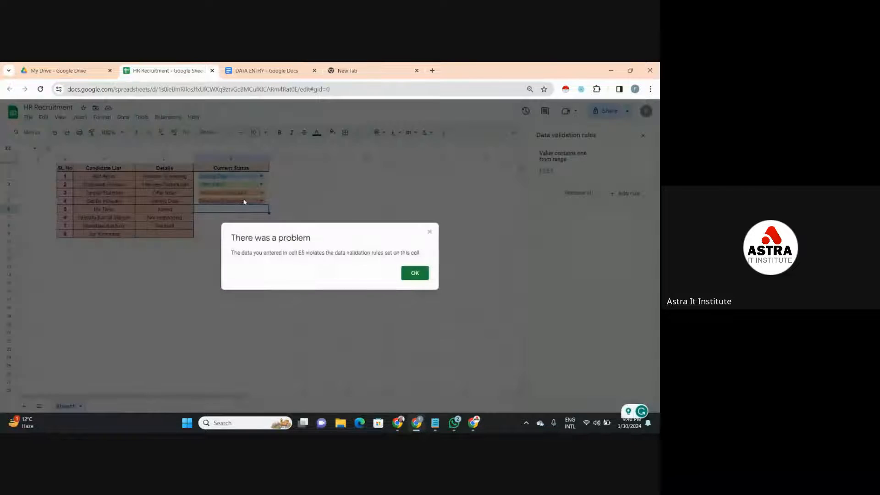
click(411, 273)
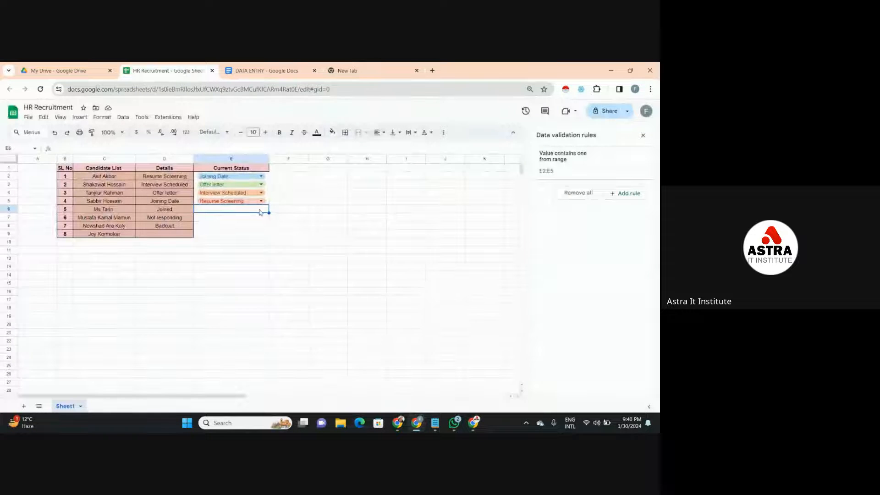
click(303, 169)
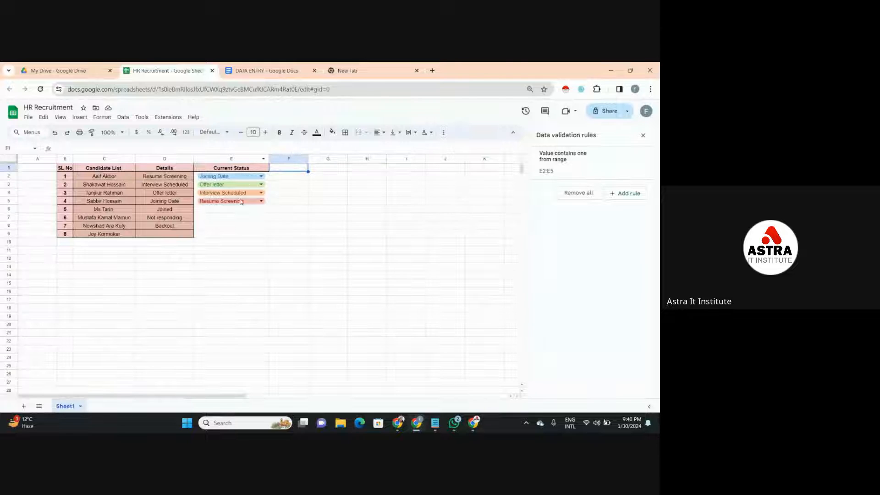
- Add a data validation rule to E6:E9 with the Dropdown (from a range) criterion
drag(235, 209, 237, 237)
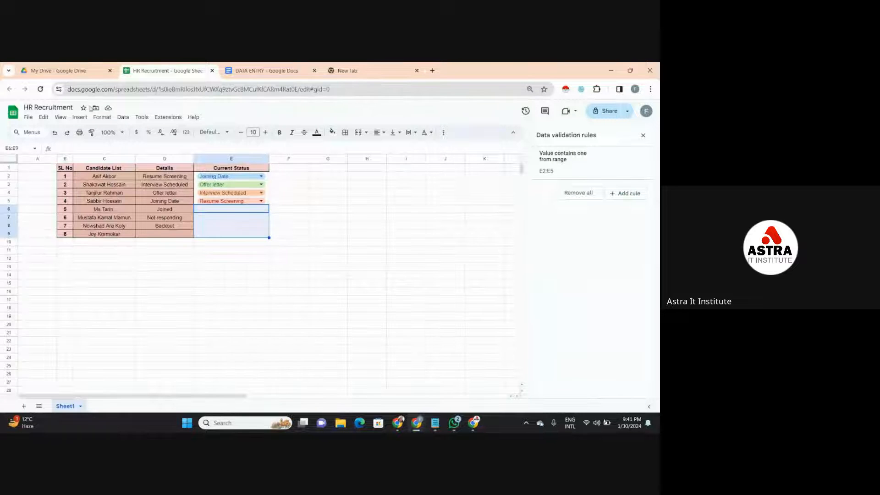
click(123, 118)
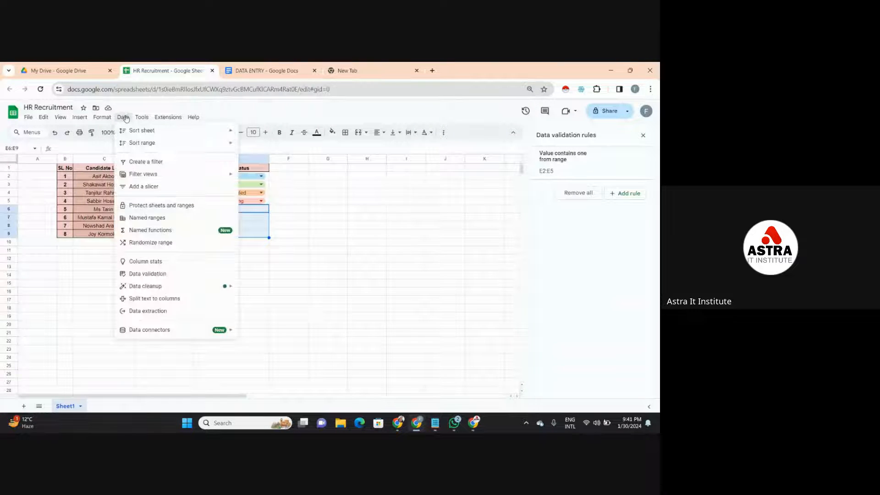
click(149, 275)
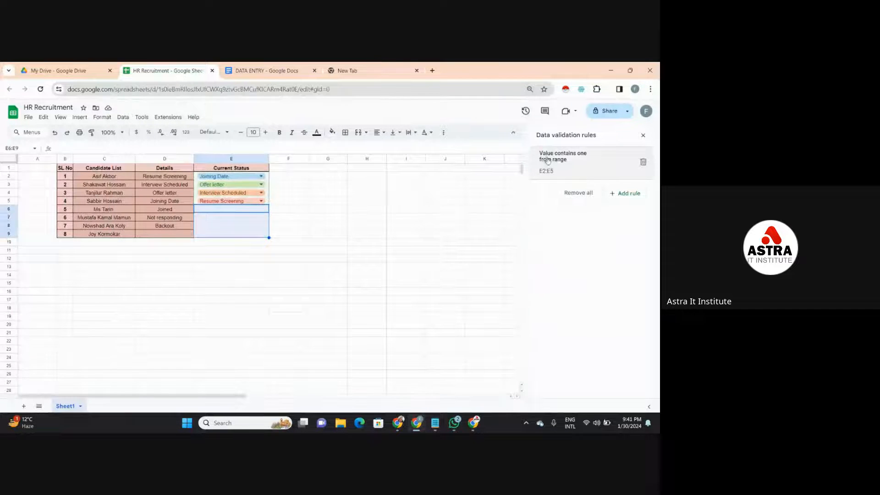
click(626, 194)
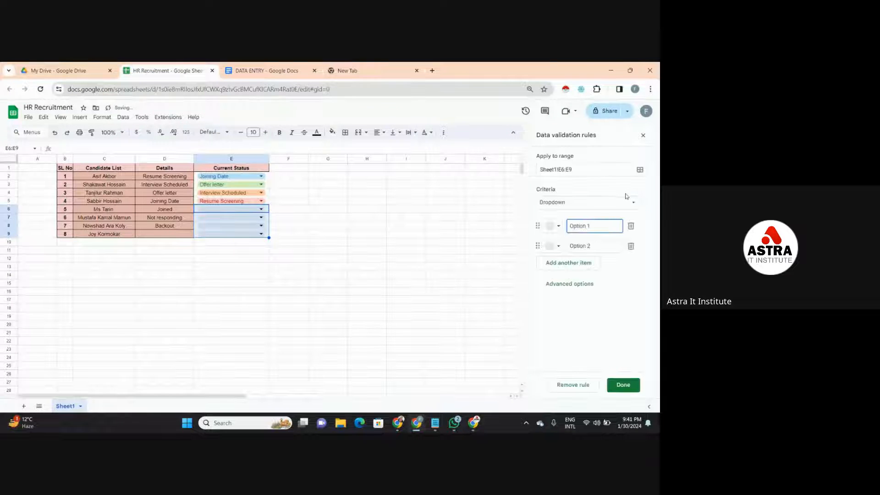
click(604, 207)
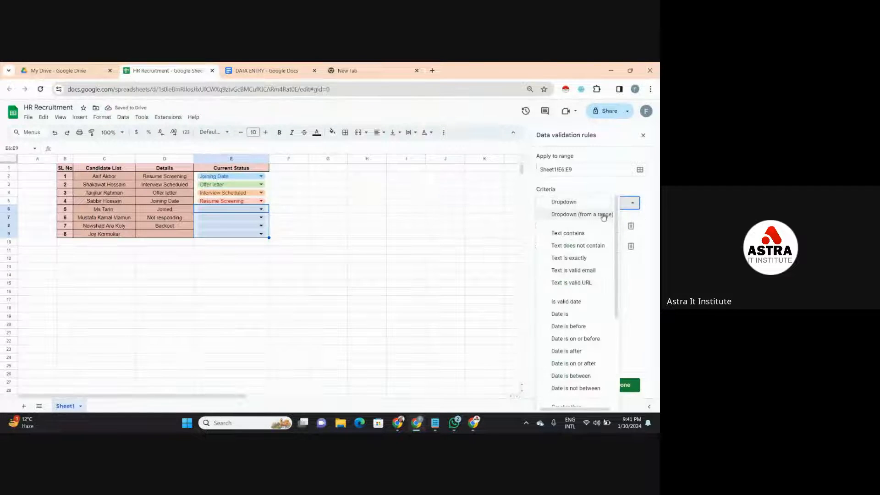
click(604, 214)
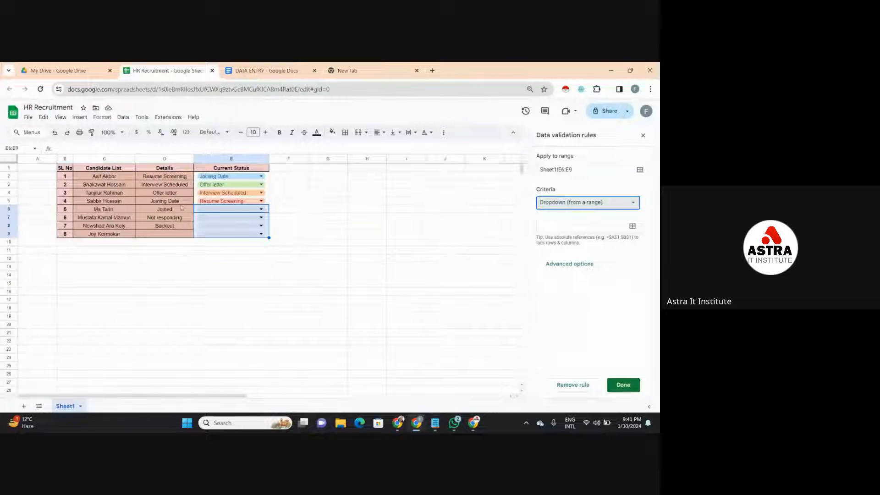
- Set D6:D8 on Sheet1 as the source range for the new dropdown rule
drag(181, 210, 178, 226)
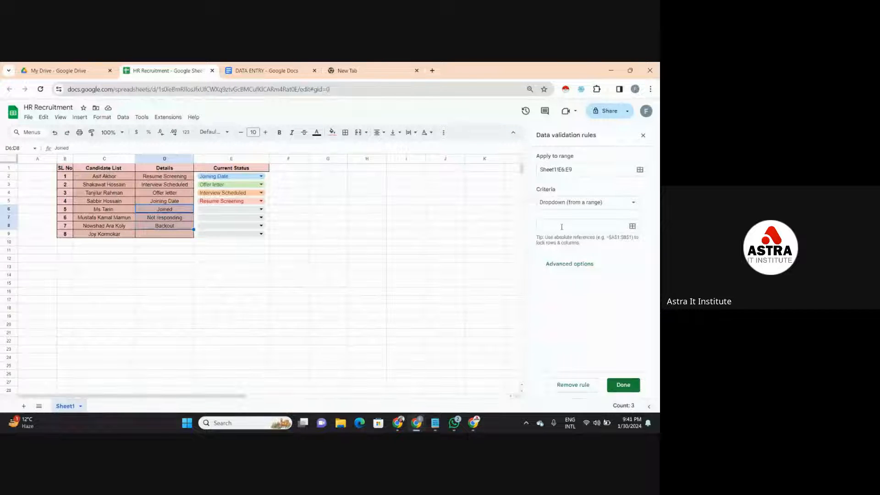
click(562, 227)
click(177, 211)
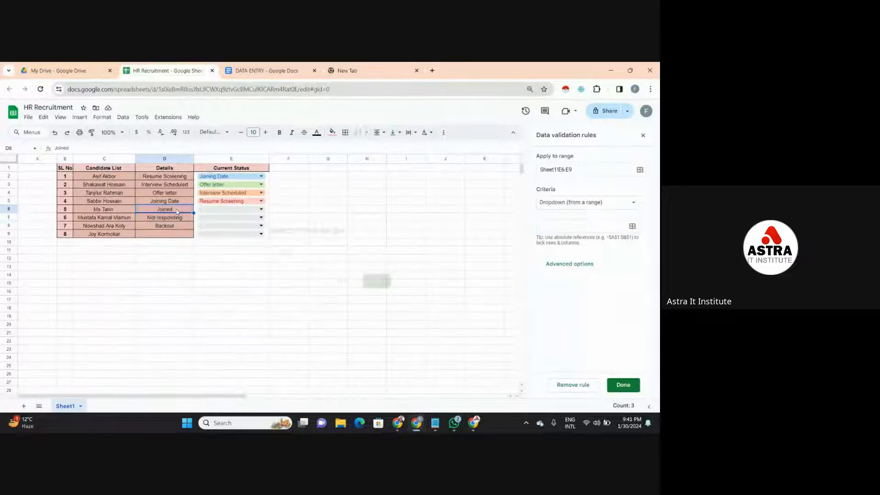
drag(177, 212, 178, 227)
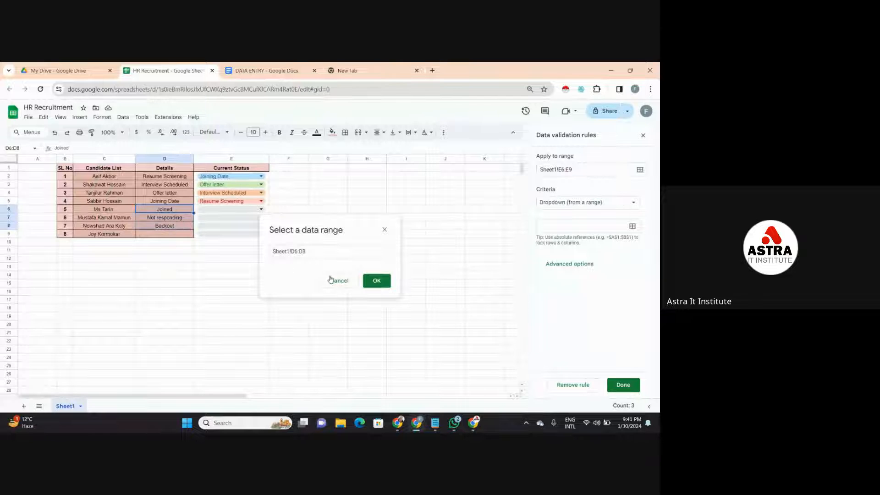
click(374, 282)
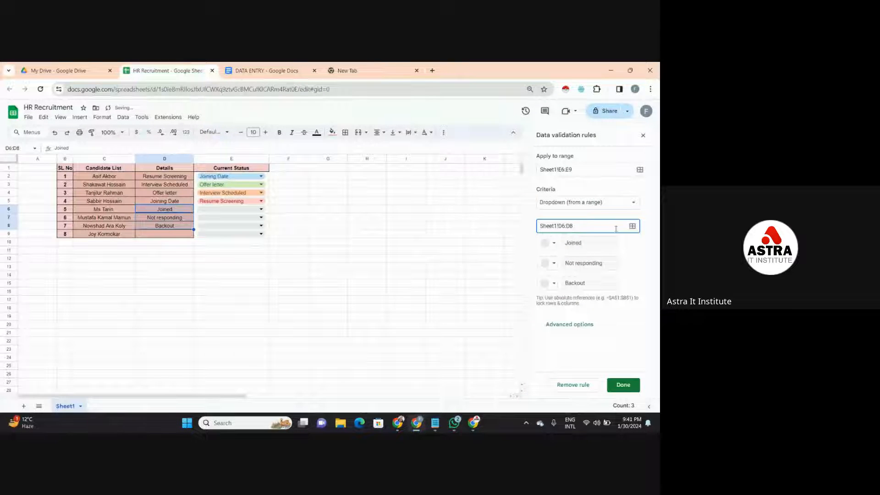
- Color the dropdown options for E6:E9: dark green for Joined, brown for Not responding and red for Backout
click(552, 245)
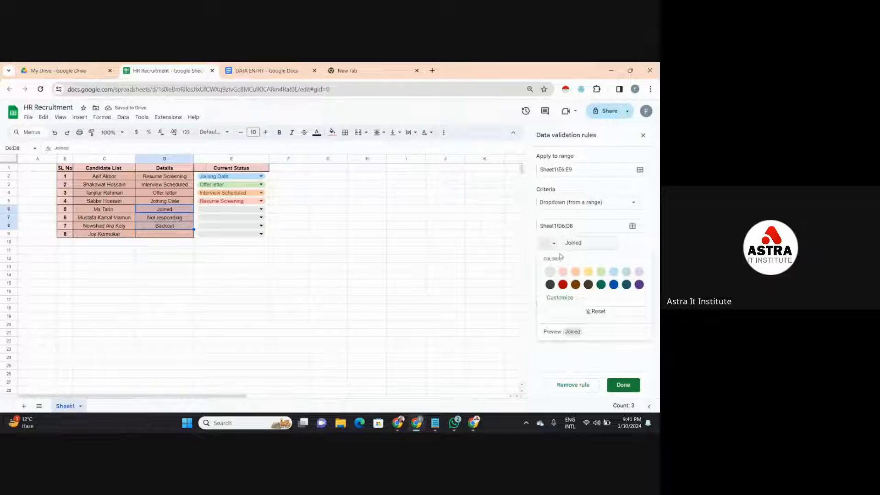
click(601, 286)
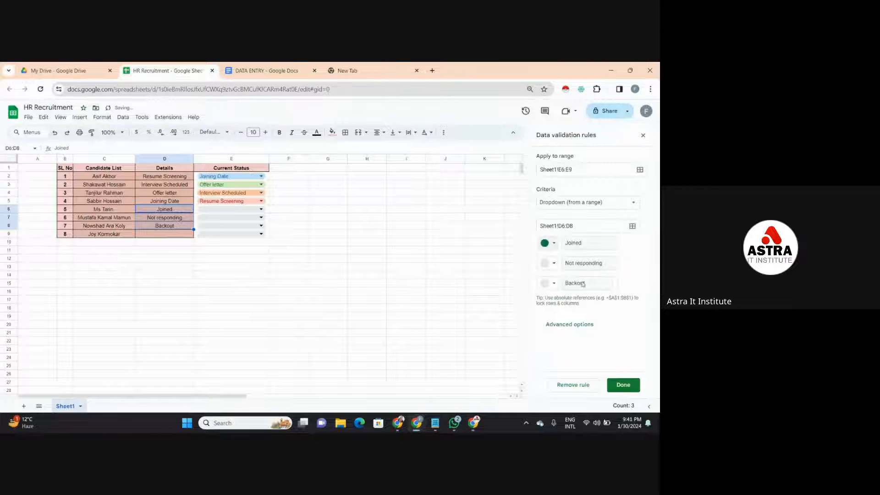
click(552, 264)
click(576, 305)
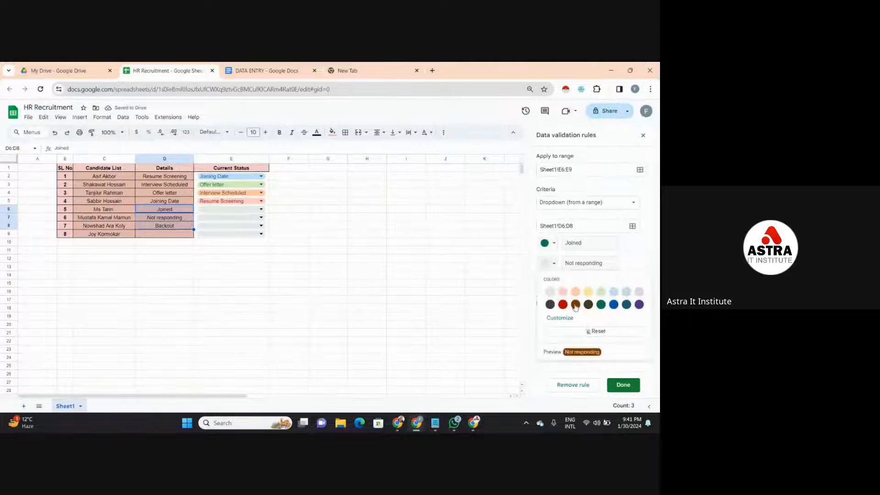
click(549, 283)
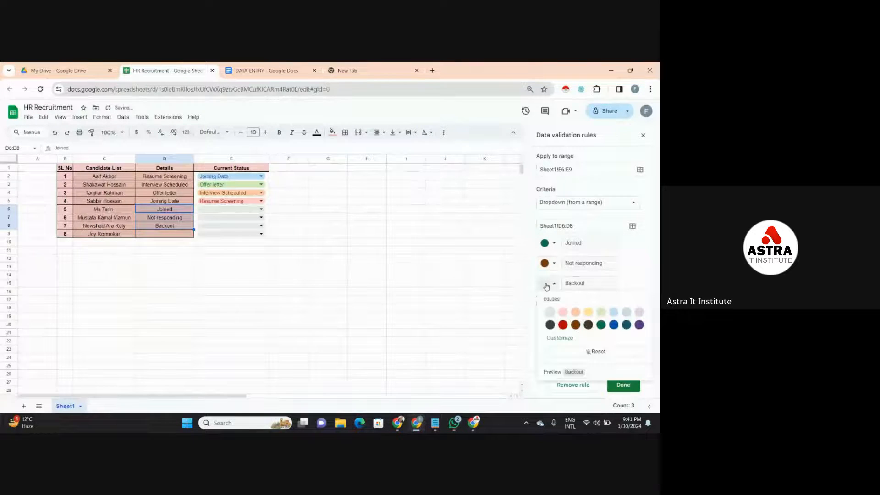
click(563, 313)
click(563, 324)
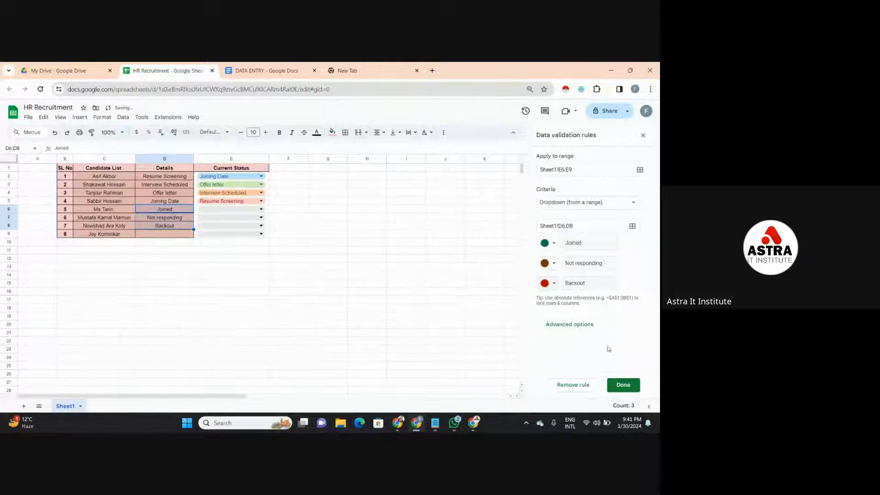
- Set the E6:E9 rule to show a warning for invalid data and save it
click(589, 325)
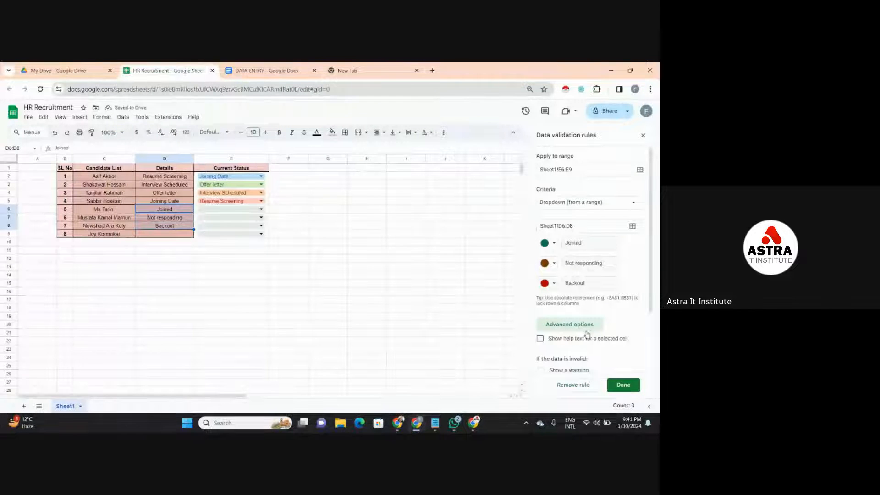
drag(651, 305, 650, 370)
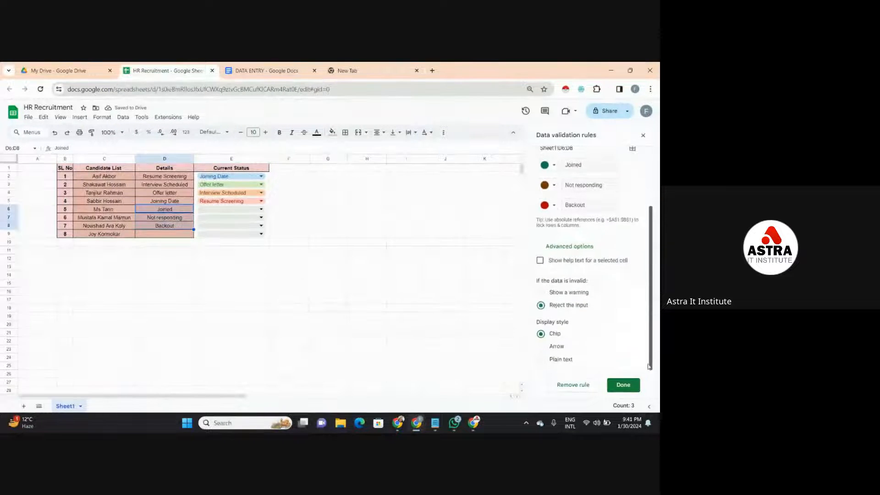
click(541, 294)
click(630, 387)
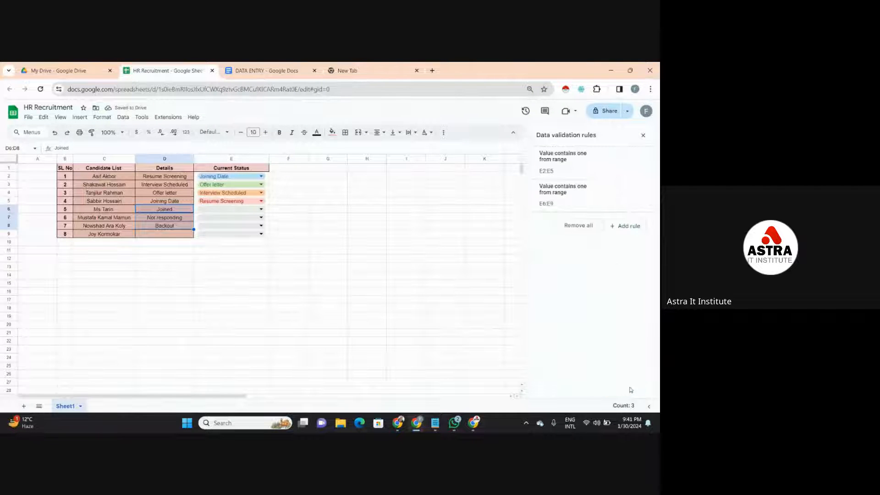
- Choose the Current Status values Joined in E6, Not responding in E7 and Backout in E8
click(258, 210)
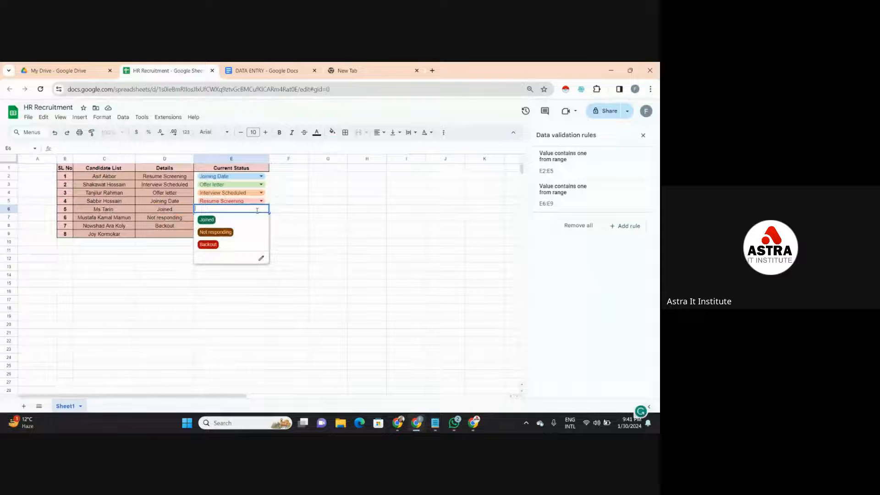
click(212, 221)
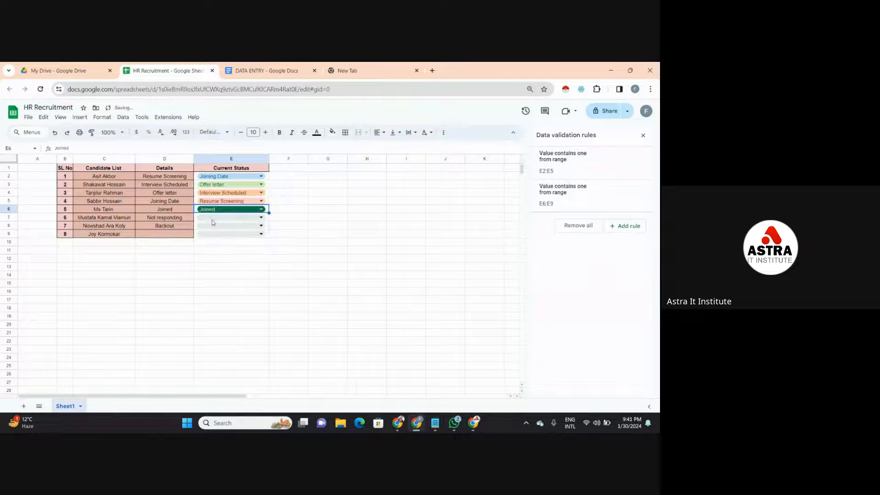
click(241, 203)
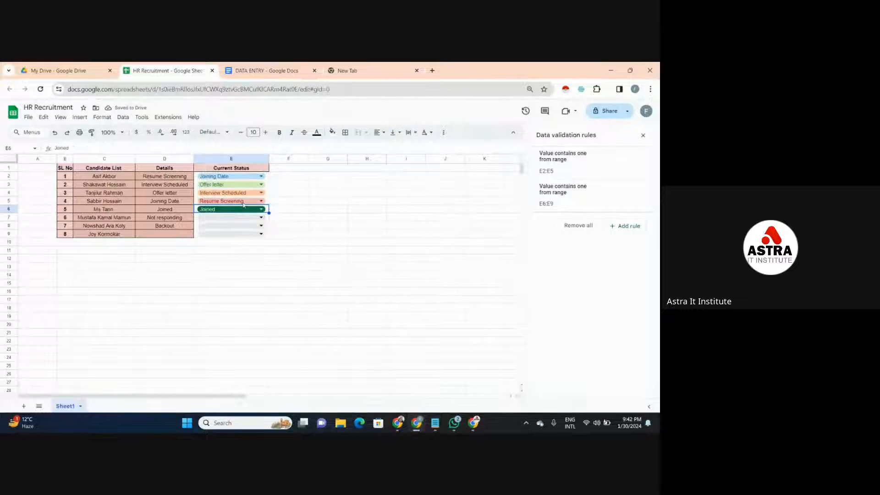
click(286, 204)
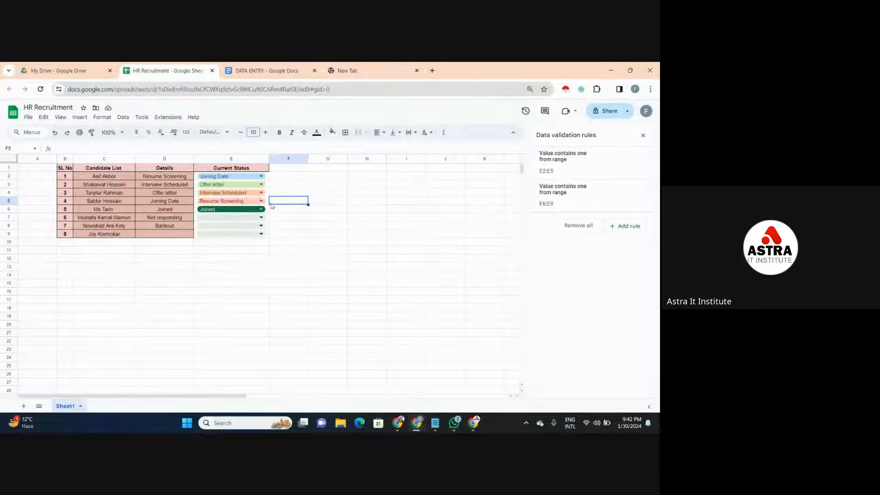
click(221, 219)
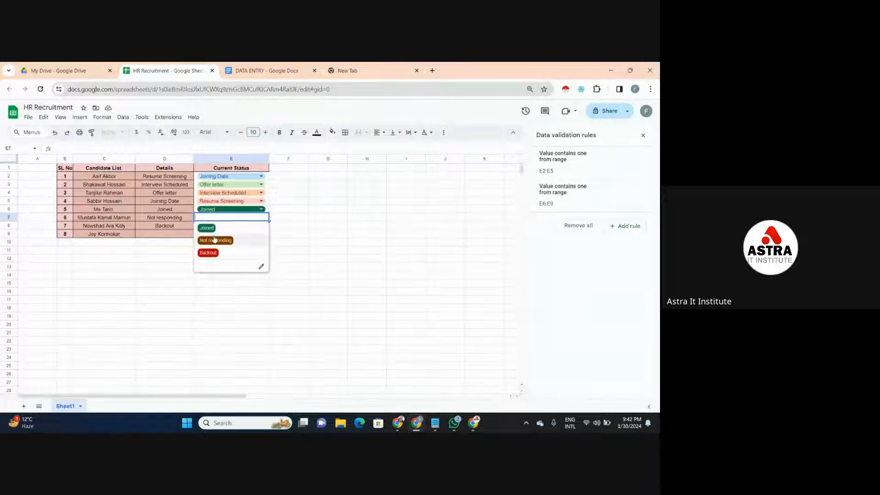
click(214, 238)
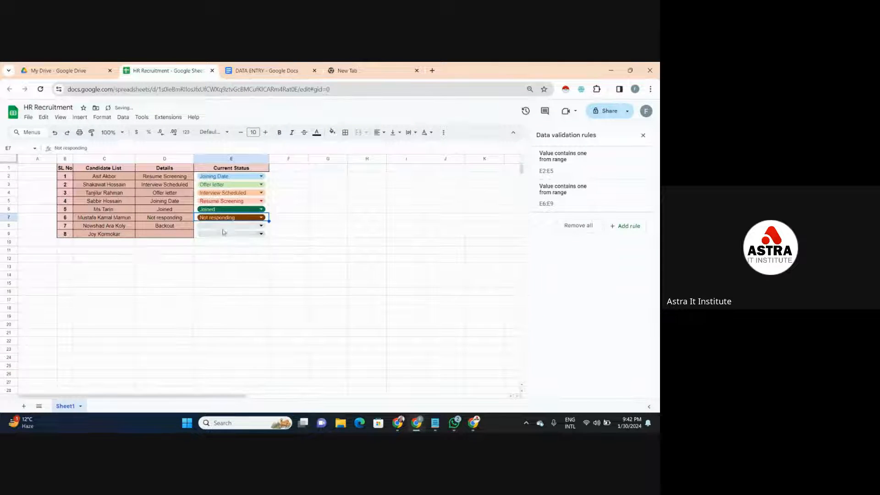
click(224, 228)
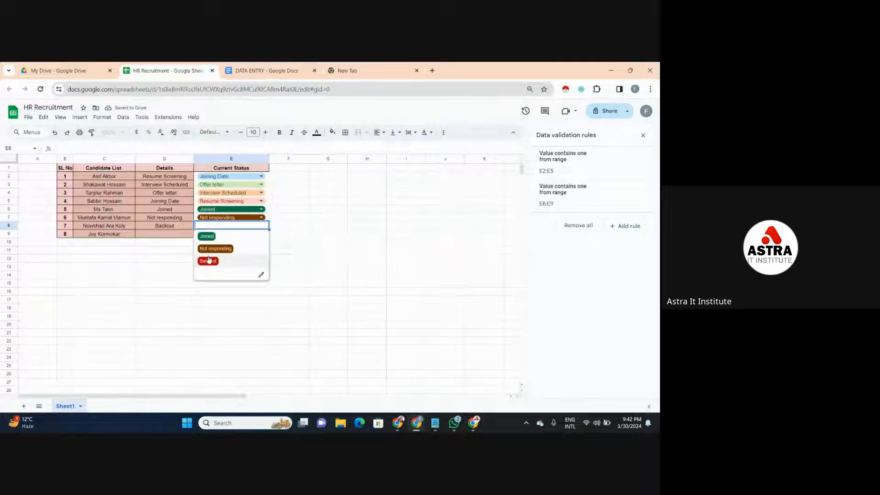
click(208, 260)
- Enter the unlisted value resigned in E9 and inspect the cell's validation note
click(226, 236)
click(227, 236)
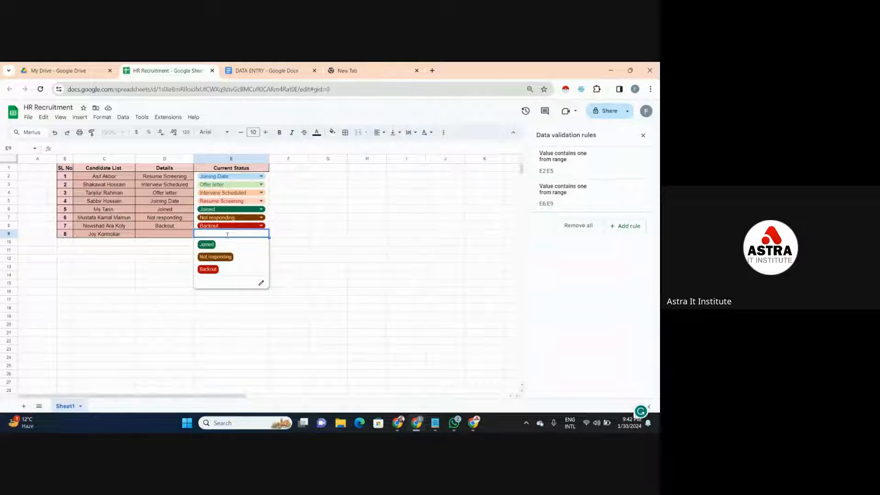
text(Nesi)
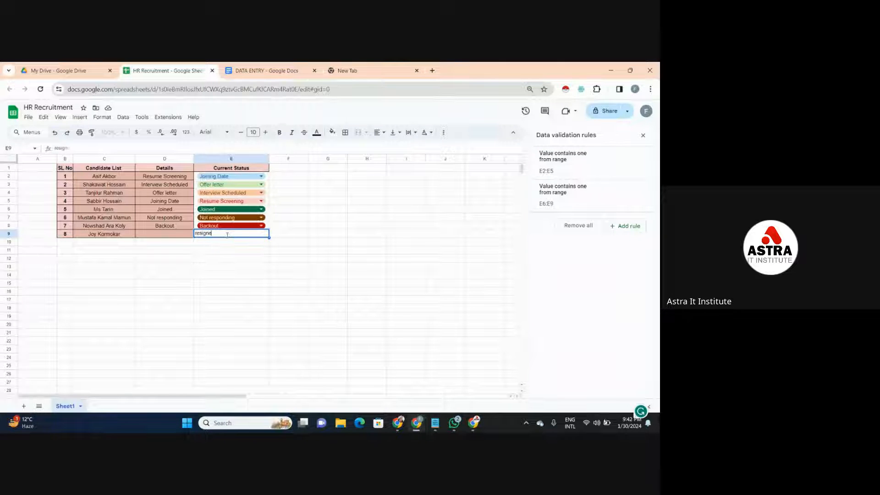
click(260, 252)
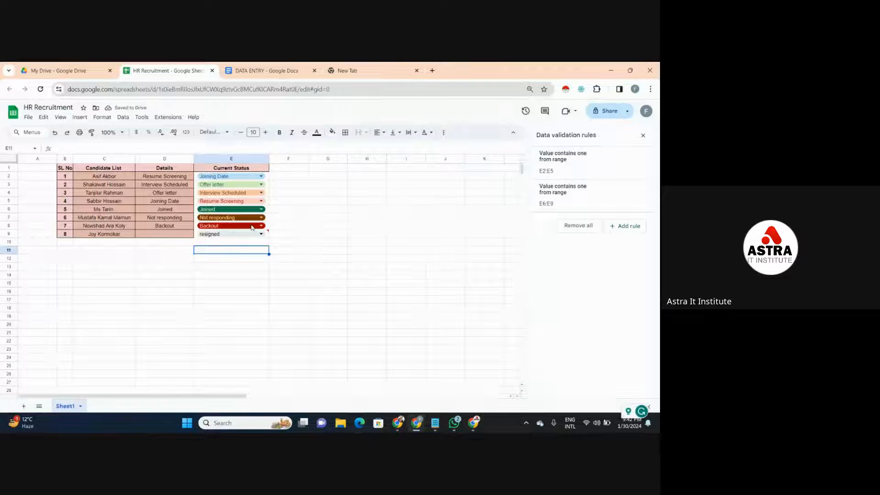
mouse_move(248, 237)
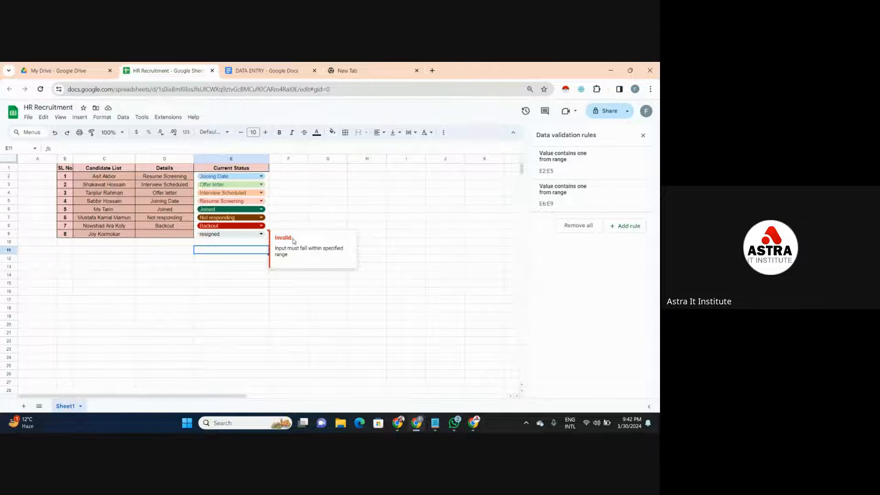
click(316, 214)
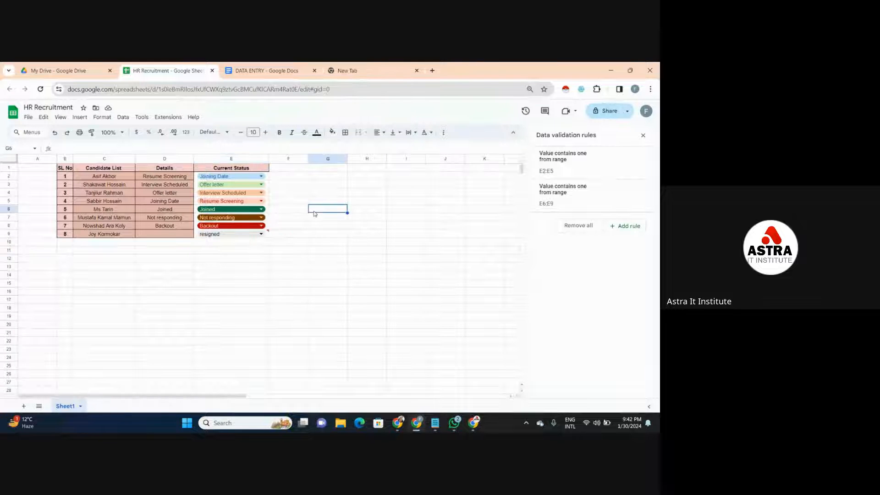
- Replace the unlisted entry in E9 with Not responding, and switch it to the Backout option
double_click(255, 232)
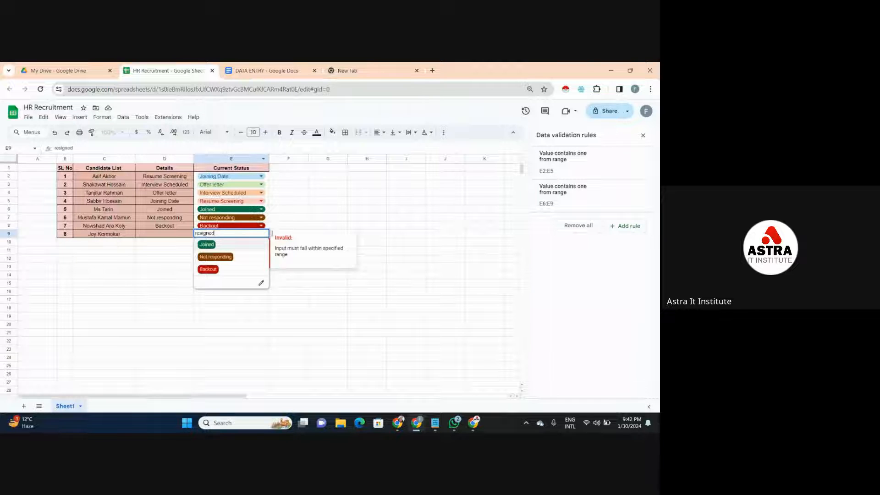
click(227, 258)
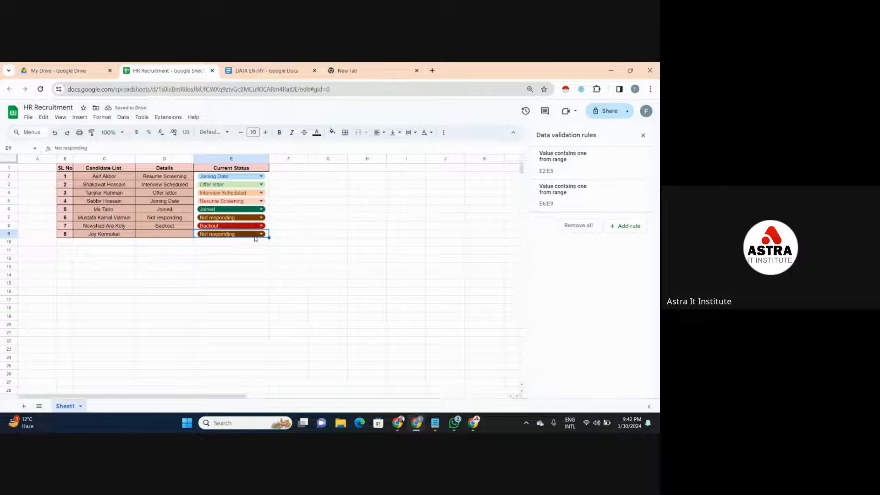
click(263, 235)
click(211, 271)
click(254, 258)
click(346, 190)
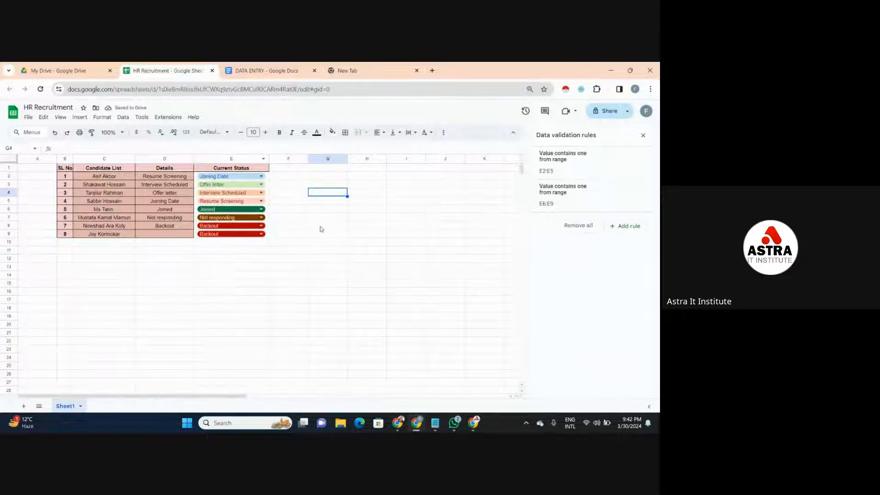
click(304, 203)
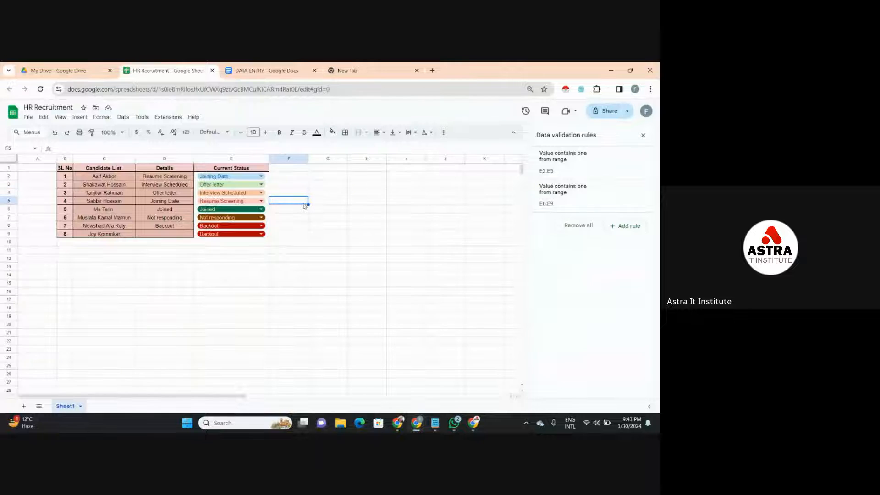
click(307, 179)
click(303, 187)
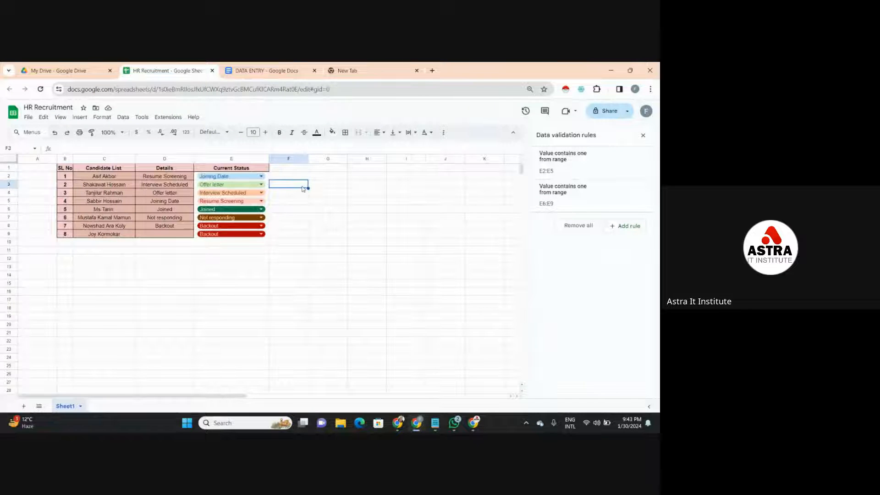
click(299, 197)
click(298, 201)
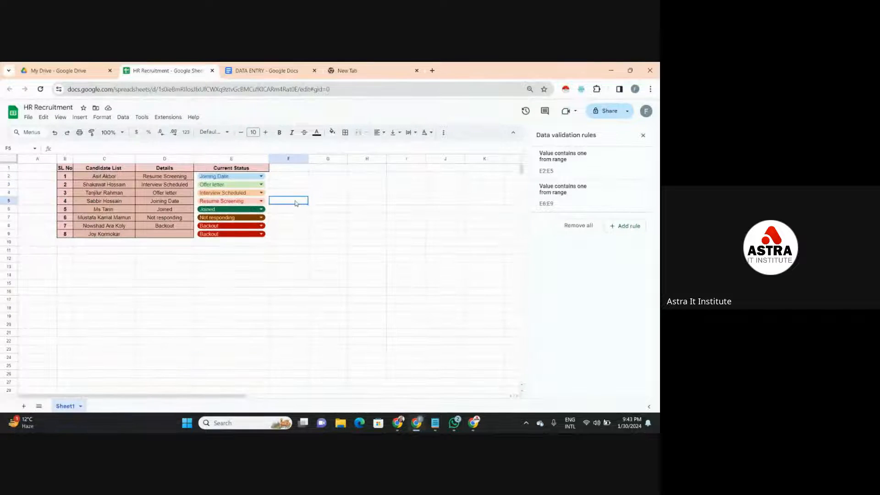
- Close the data validation rules to return to the full sheet view
click(420, 227)
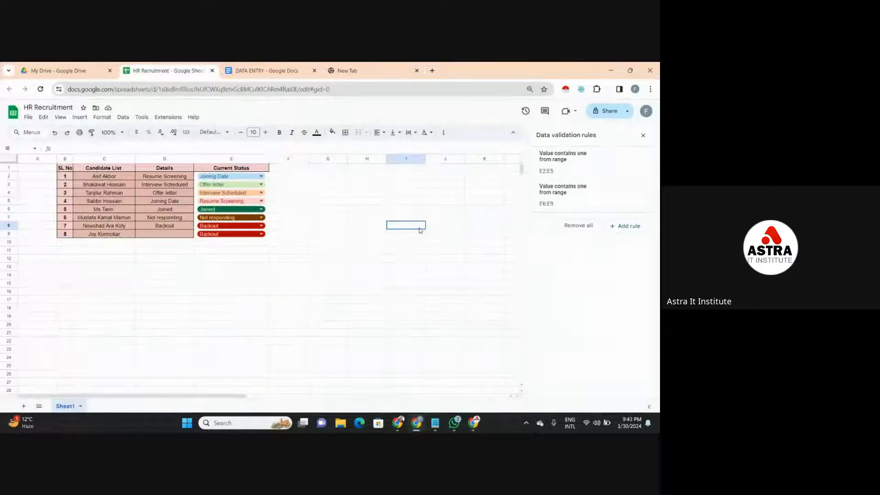
click(642, 136)
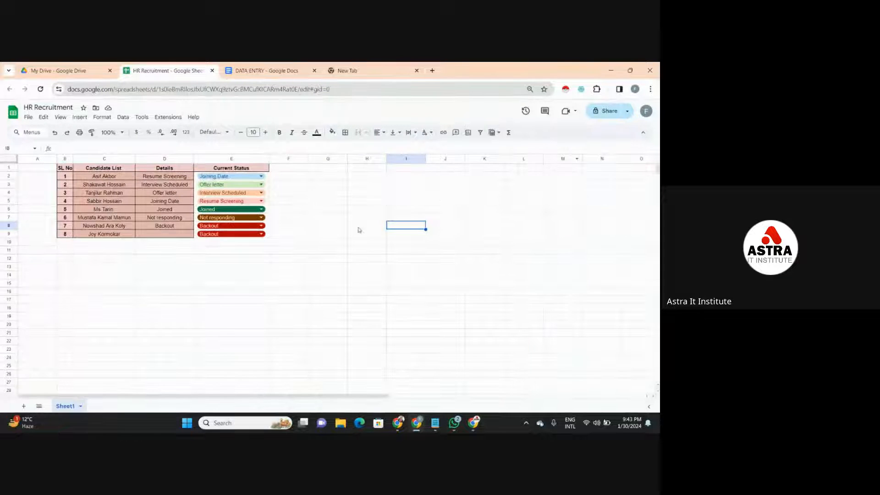
click(307, 198)
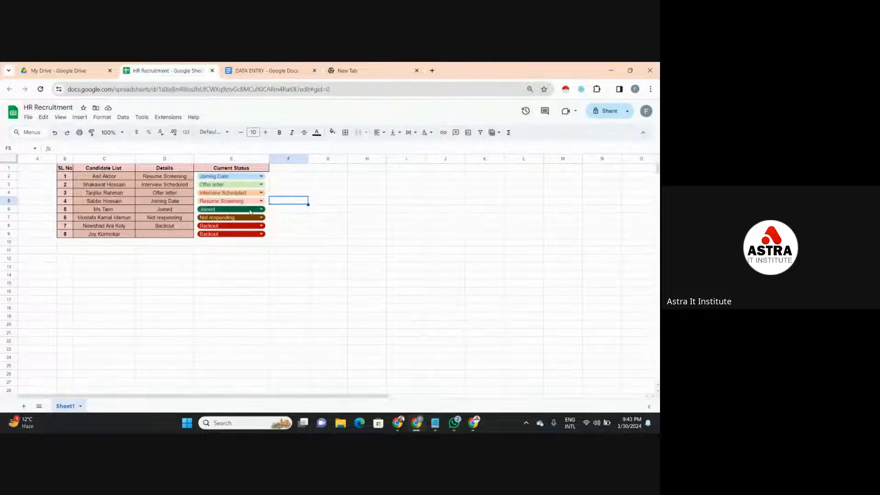
click(318, 204)
click(324, 170)
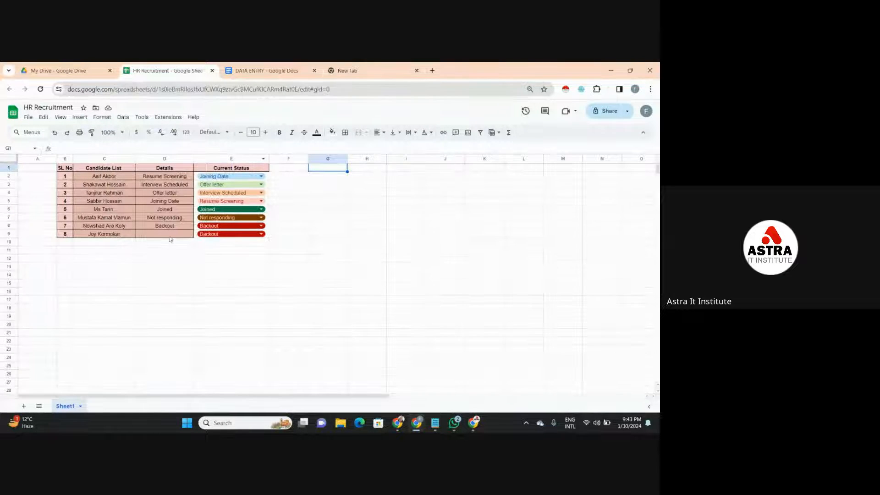
click(202, 243)
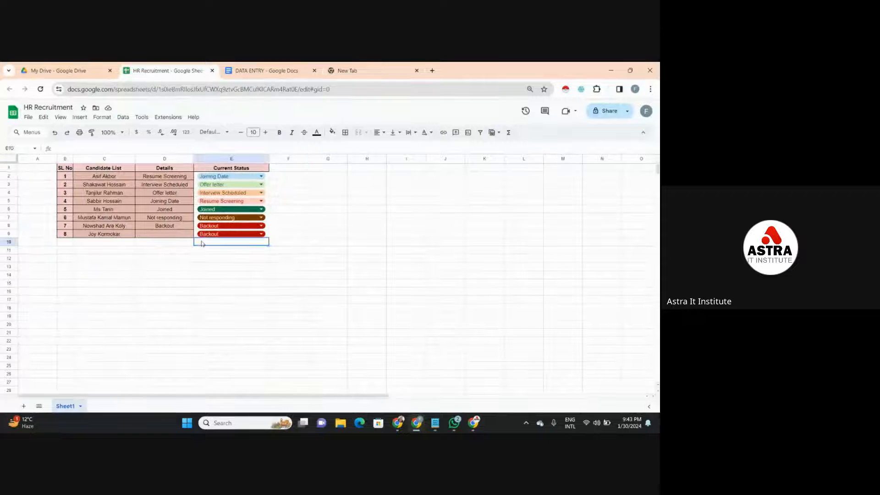
click(179, 246)
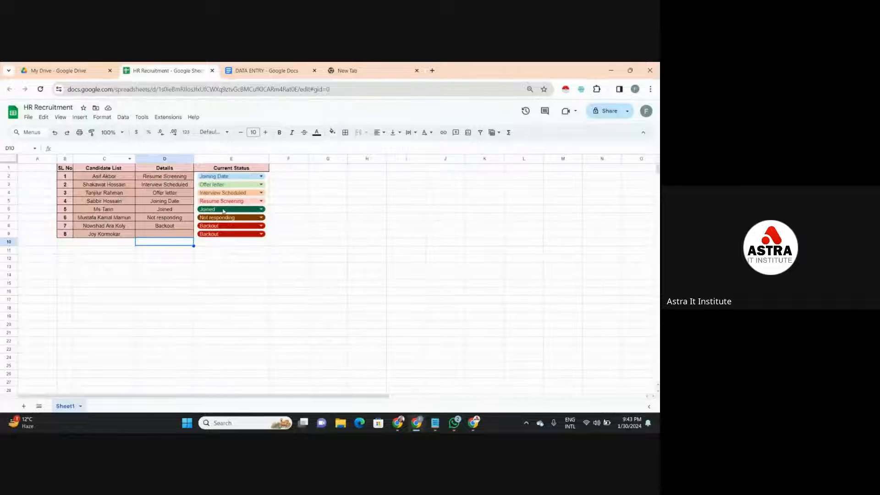
click(272, 212)
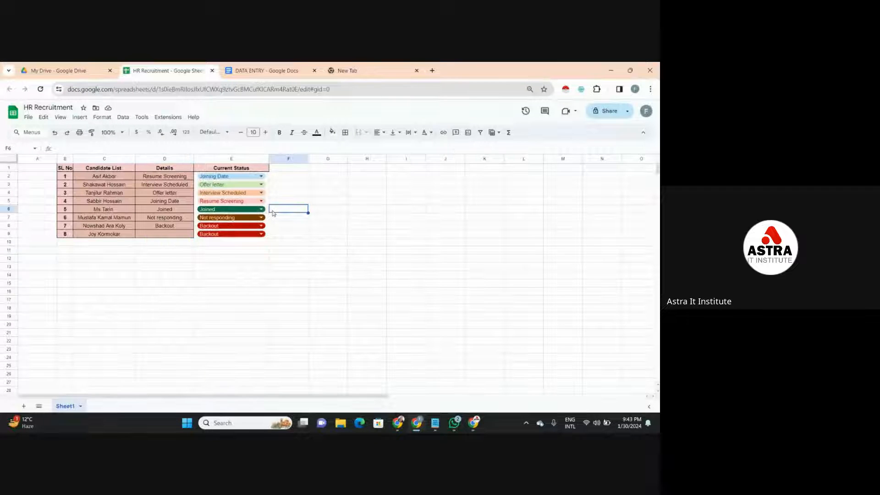
click(289, 192)
click(289, 186)
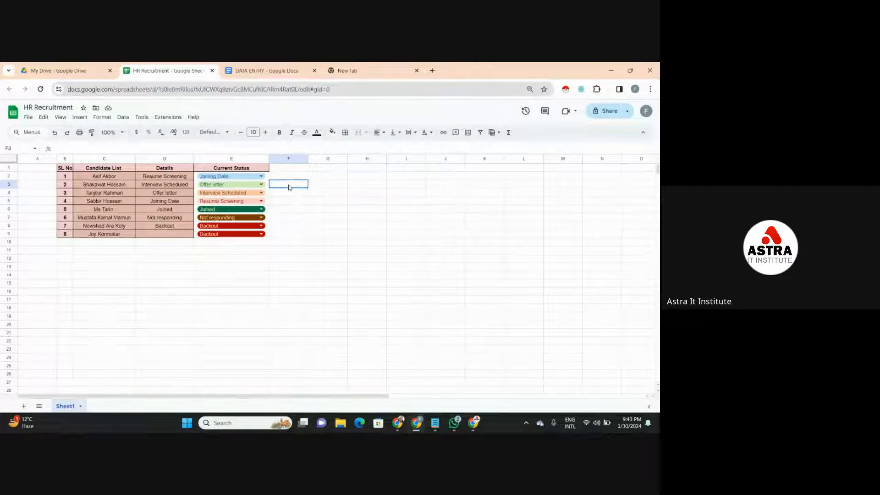
- Switch to the Google Meet window and allow everyone to turn on their microphone in the host controls
click(291, 179)
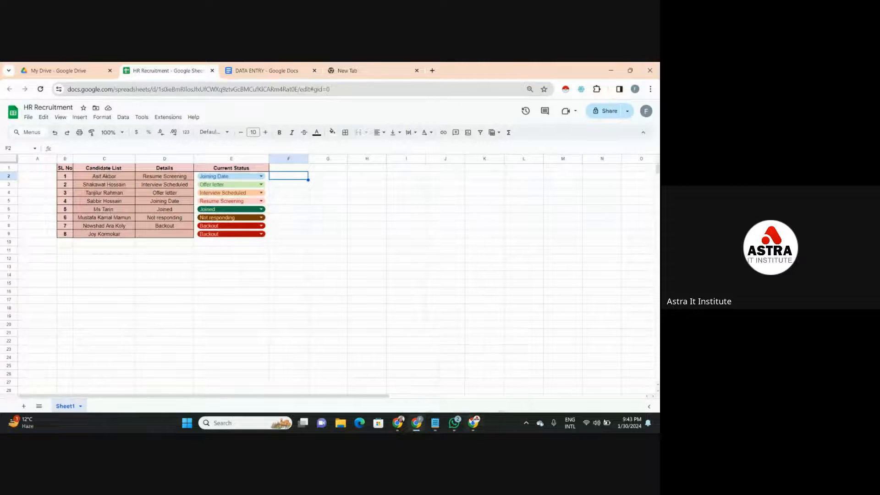
mouse_move(474, 422)
click(472, 380)
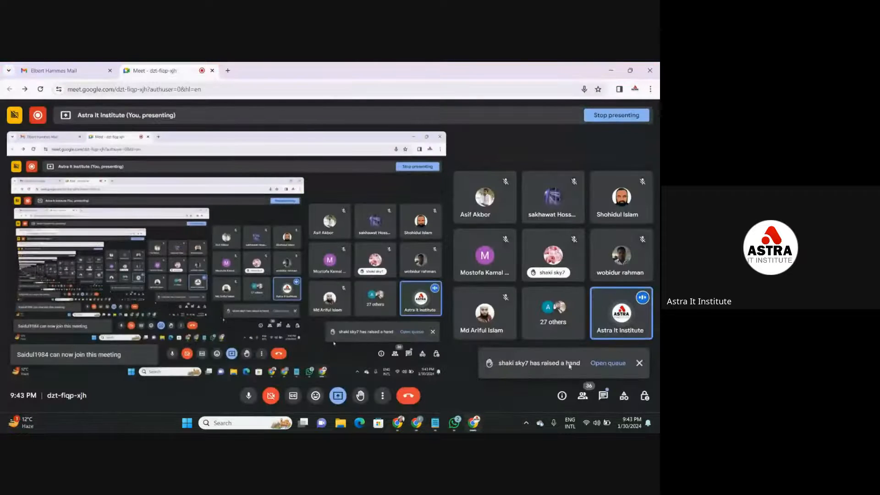
click(645, 395)
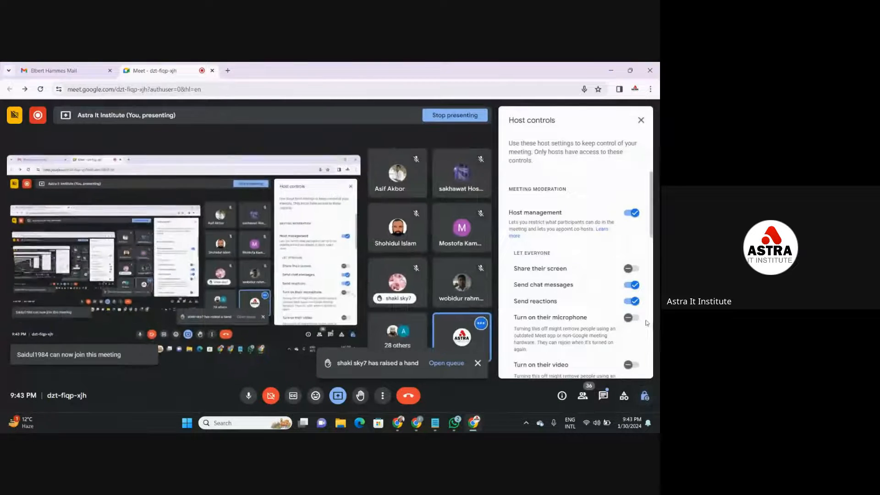
click(628, 316)
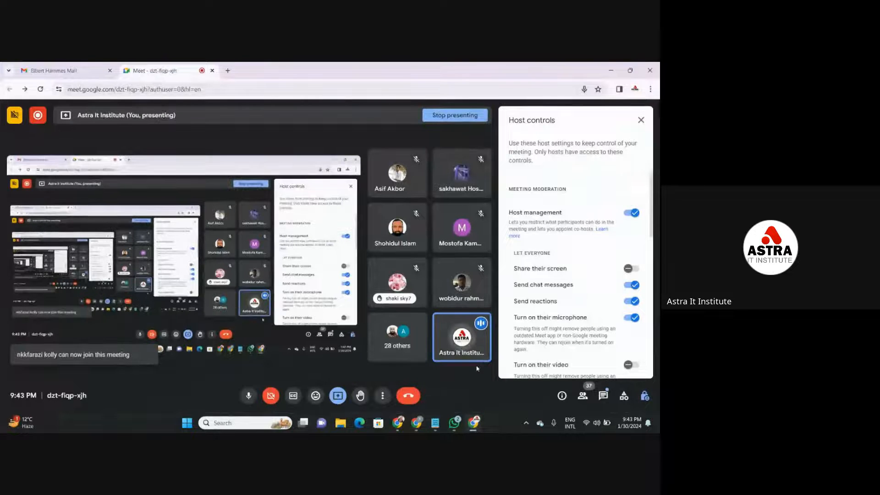
click(640, 121)
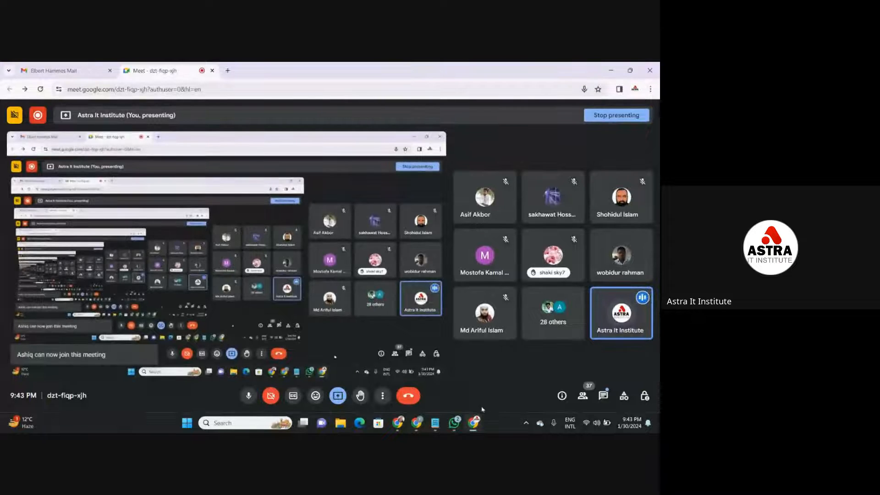
- Switch back to the HR Recruitment spreadsheet and select cell F1 beside the Current Status header
mouse_move(420, 428)
click(417, 400)
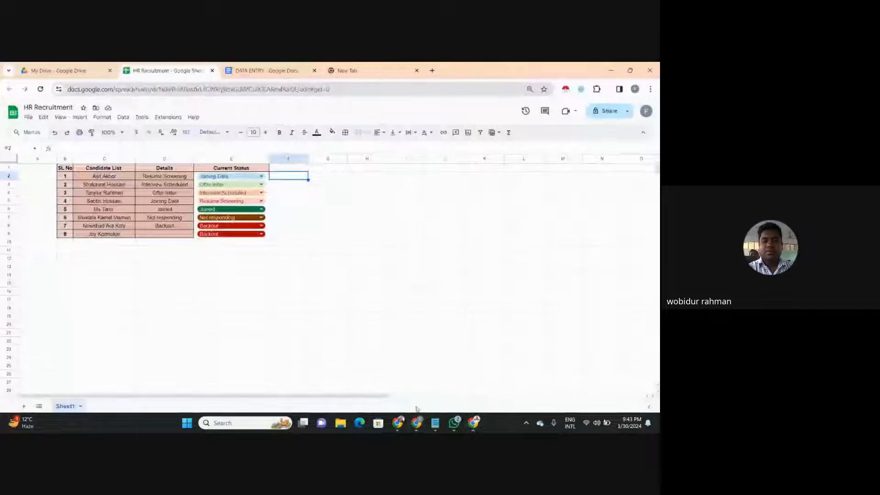
click(358, 209)
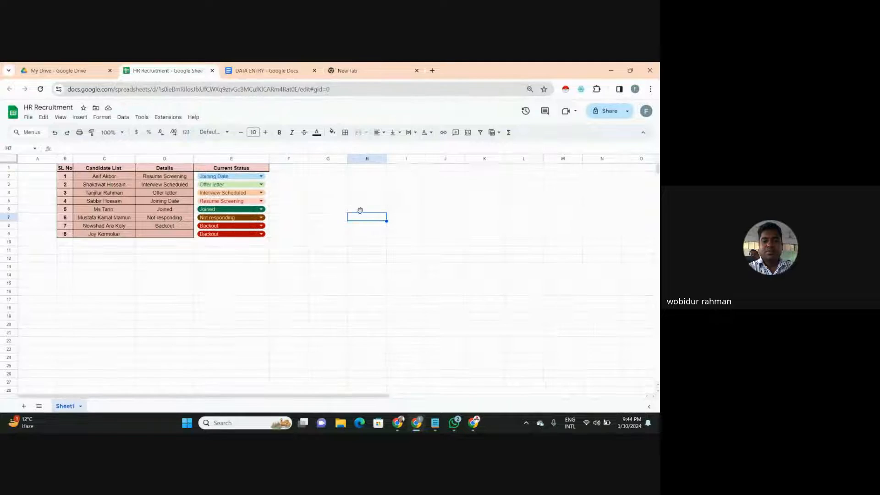
click(298, 179)
click(296, 171)
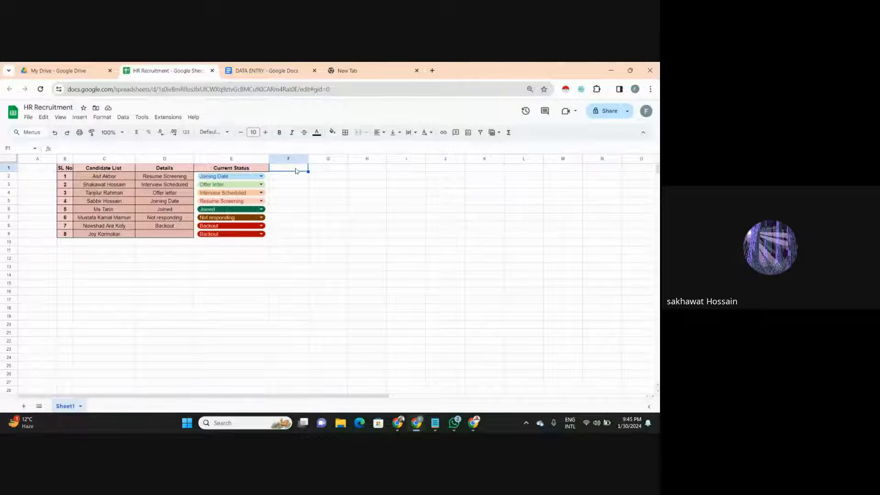
- Review the sheet's existing data validation rules and close them
click(123, 118)
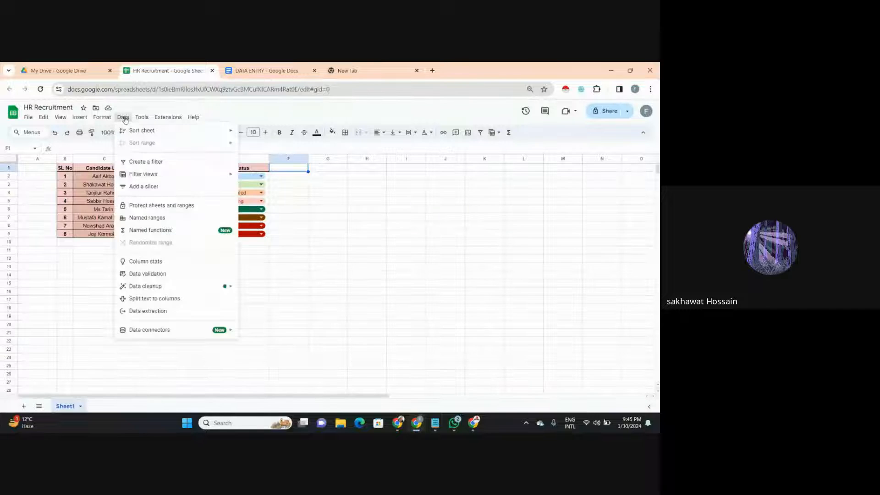
click(145, 274)
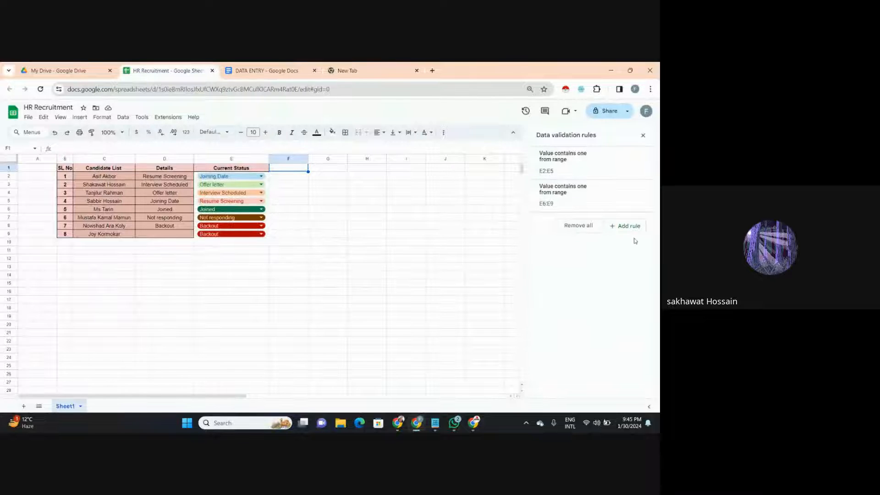
click(643, 136)
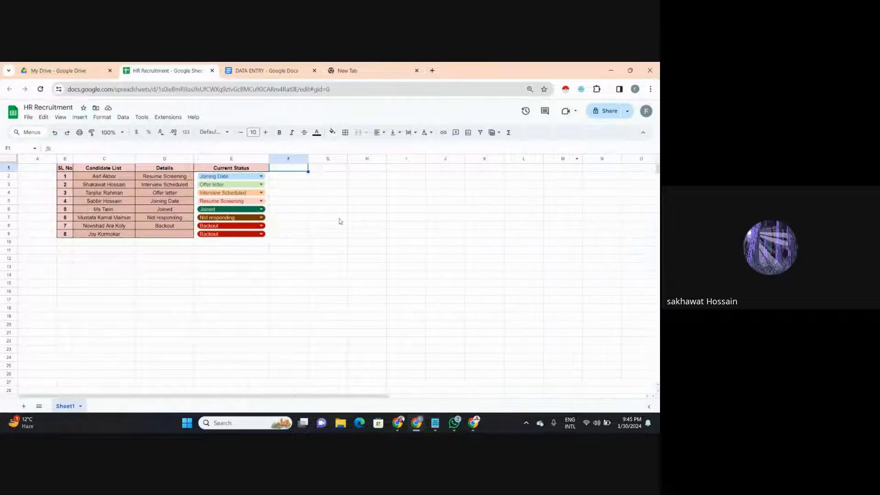
- Add a new data validation rule to the empty range G2:G9
click(330, 169)
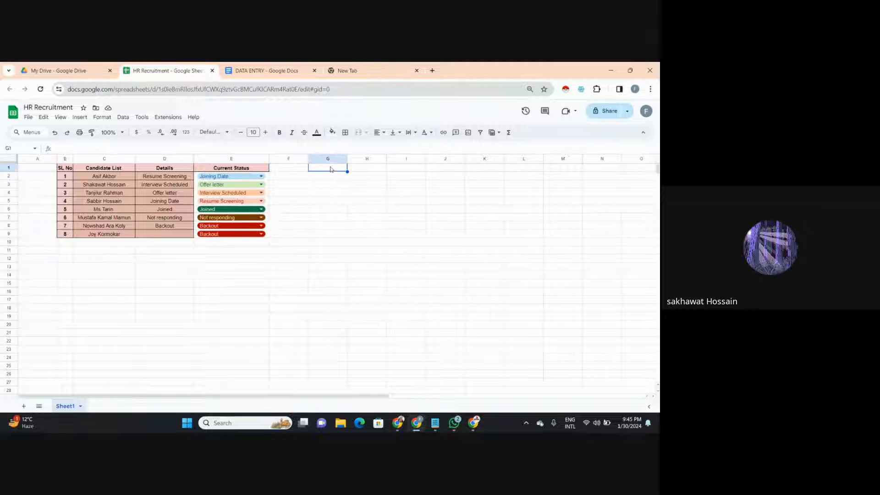
click(328, 178)
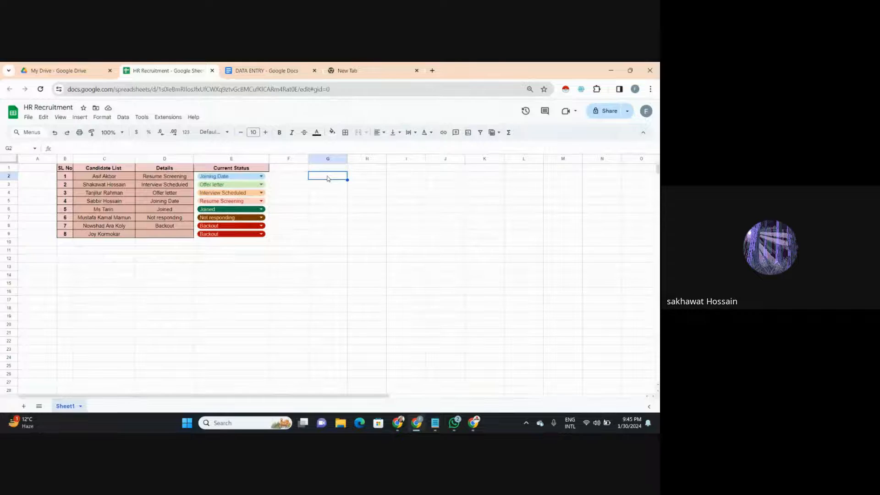
drag(329, 180, 328, 237)
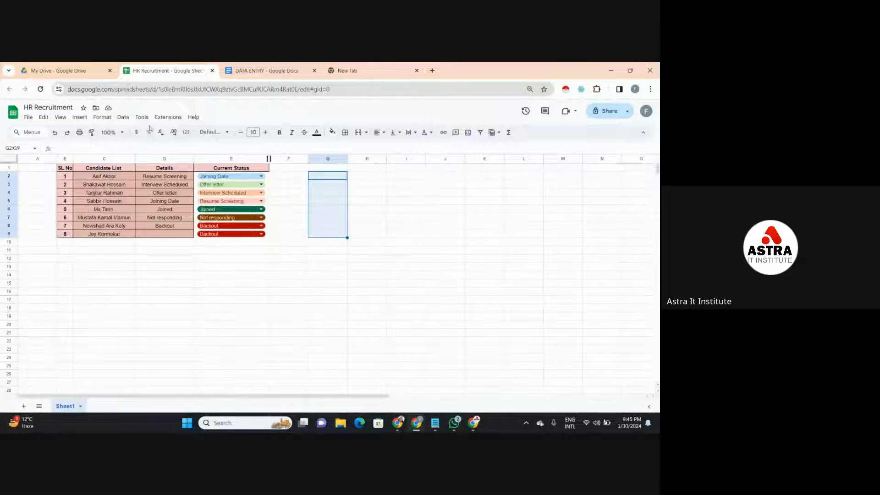
click(123, 117)
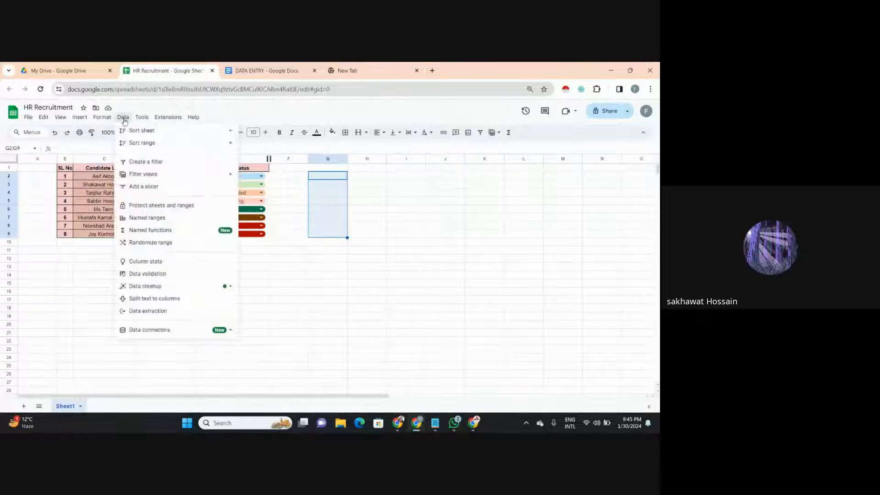
click(181, 279)
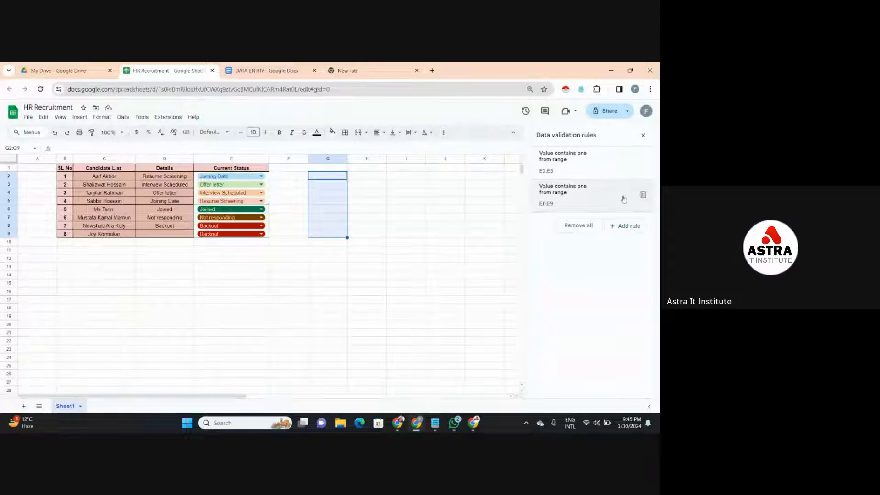
click(625, 226)
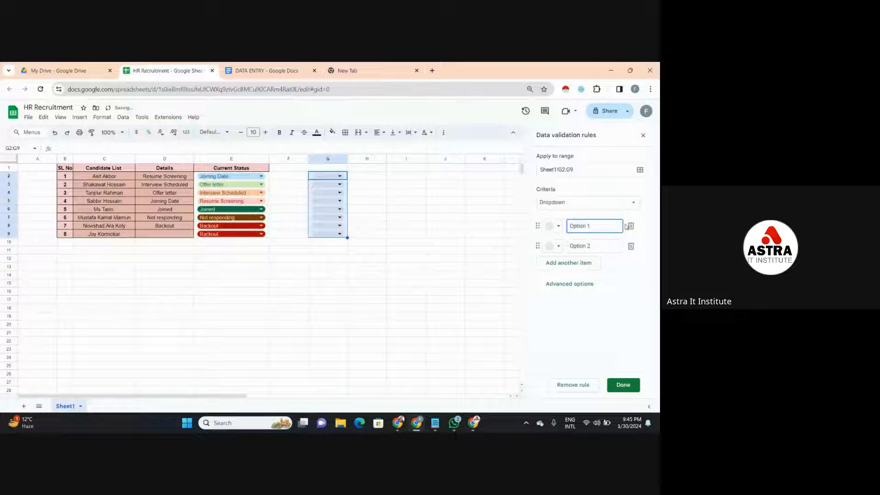
- Set the G2:G9 rule's criteria to Dropdown (from a range), using the Details values in D2:D8 as the source
click(615, 202)
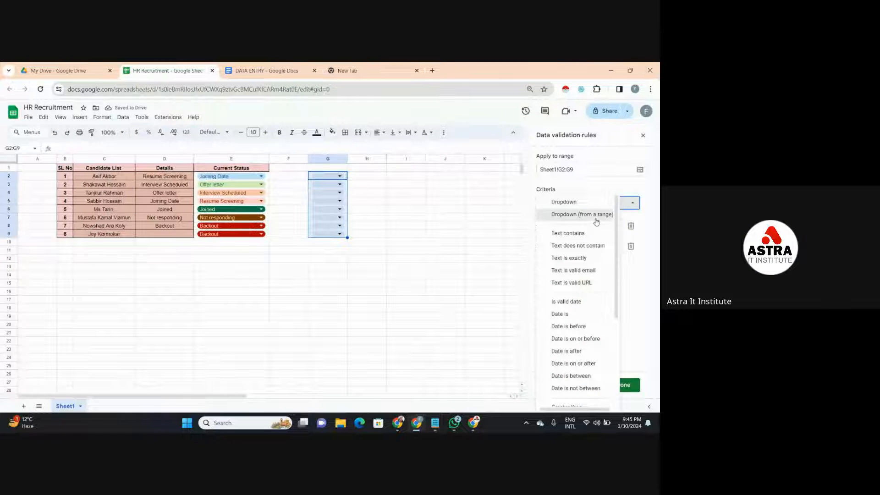
click(596, 215)
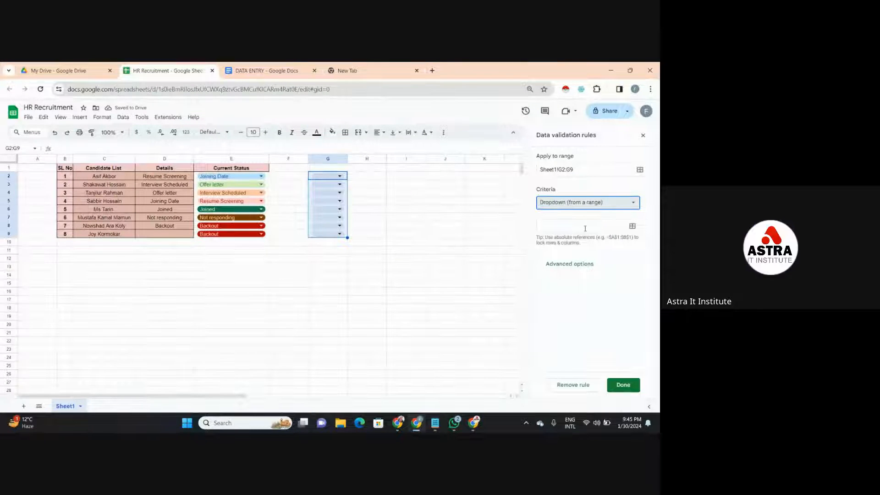
click(596, 225)
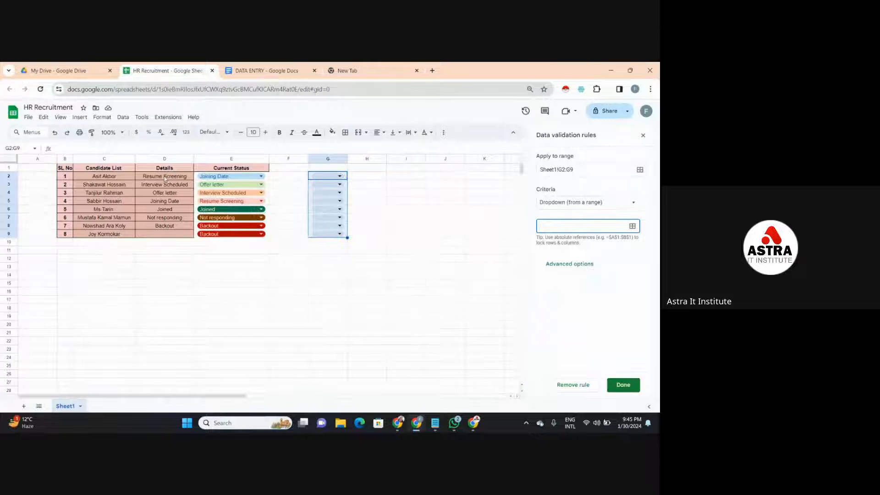
drag(165, 178, 170, 226)
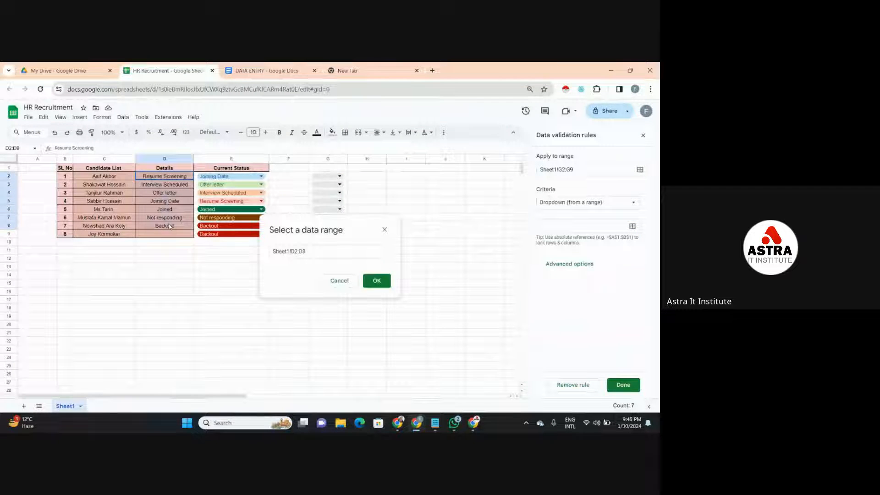
click(371, 283)
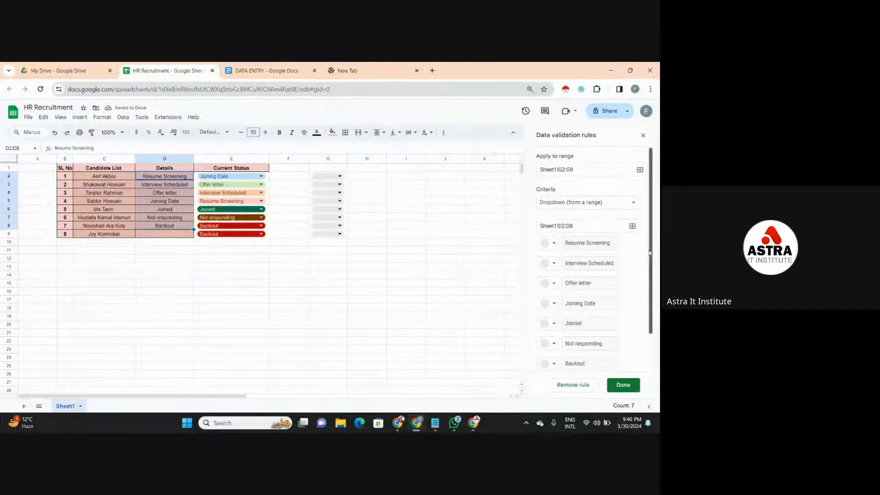
- Set the advanced display style of the G2:G9 dropdowns to Arrow and view the option list in G2
drag(651, 266, 653, 304)
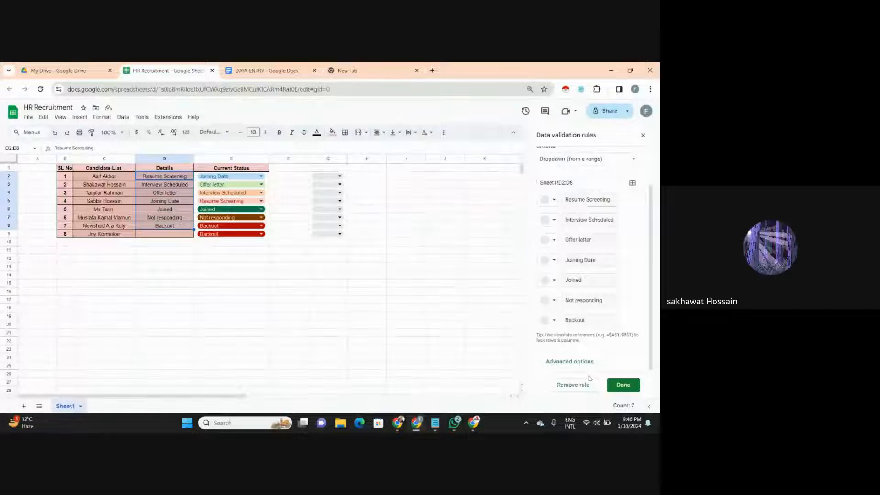
click(567, 366)
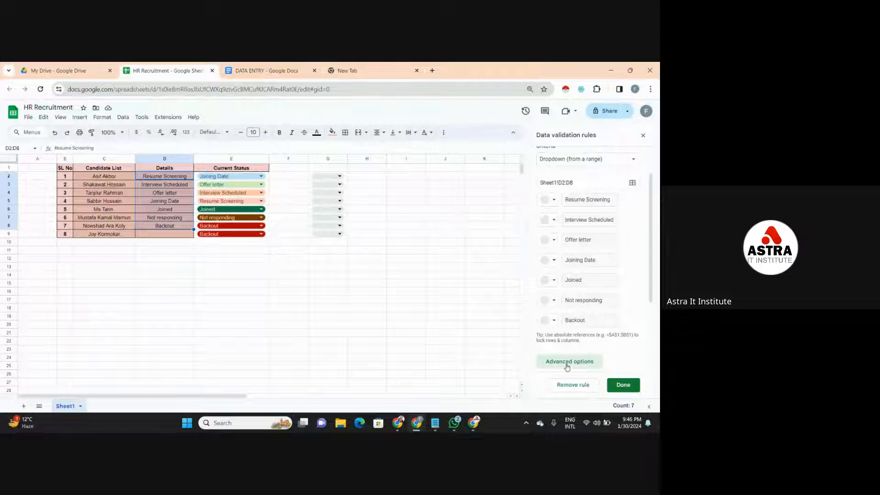
scroll(654, 324, down, 2)
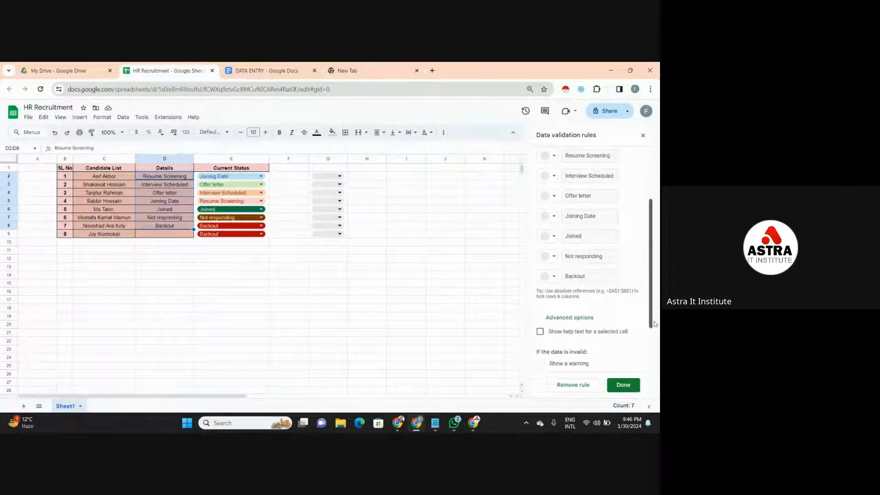
scroll(655, 324, down, 2)
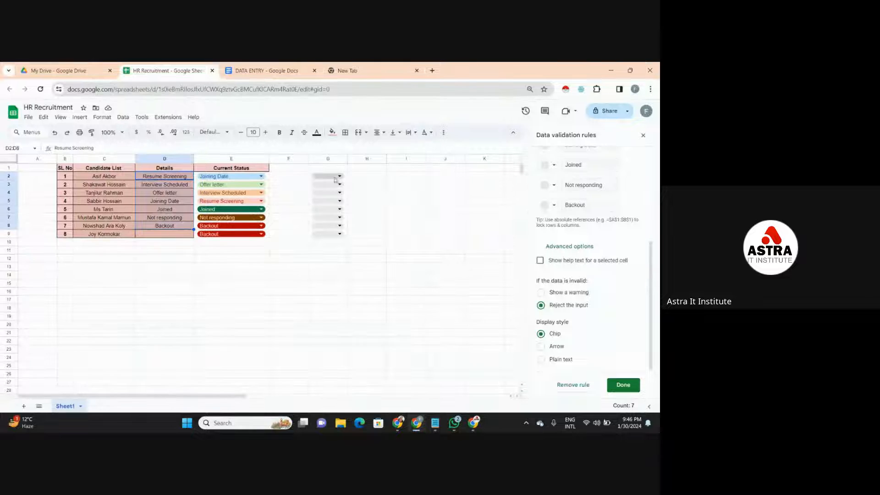
click(541, 347)
click(344, 177)
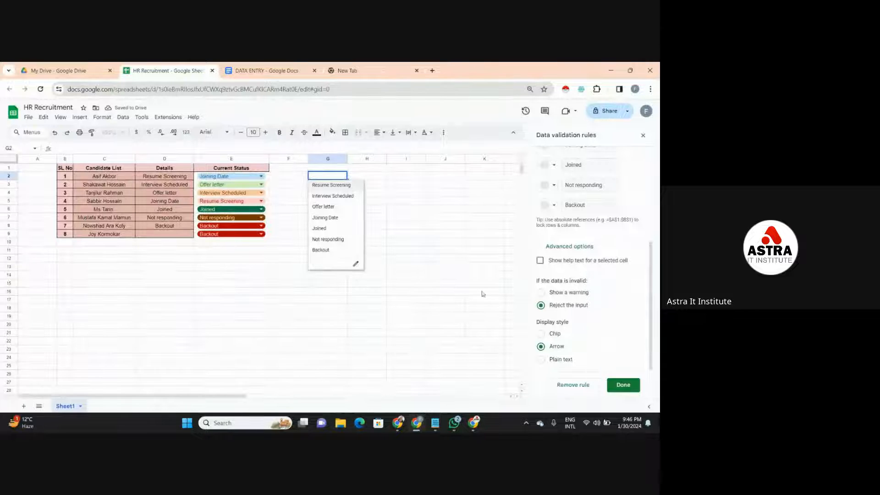
- Change the dropdowns' display style to Plain text, and reopen the rule for G2 with its advanced options
click(542, 360)
click(357, 264)
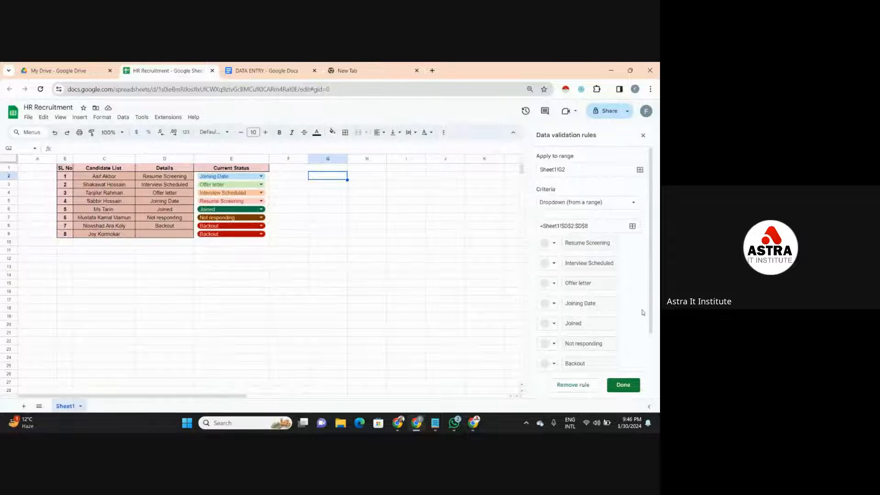
drag(654, 313, 649, 360)
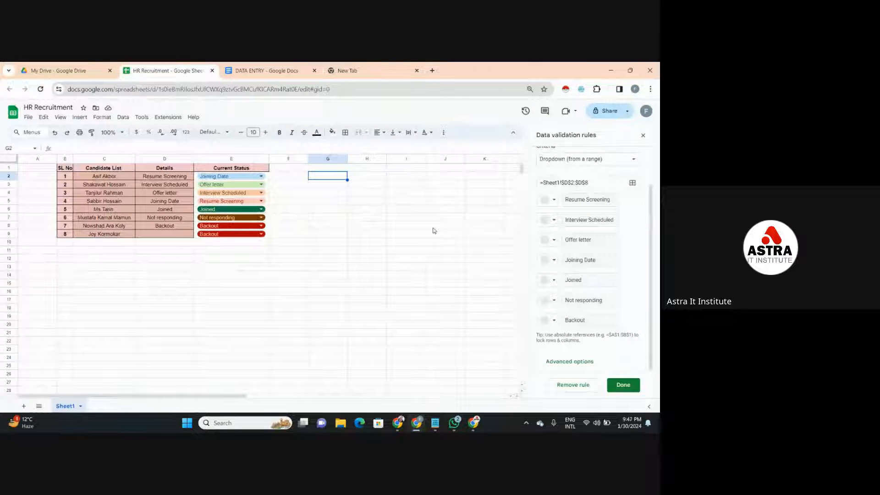
click(580, 366)
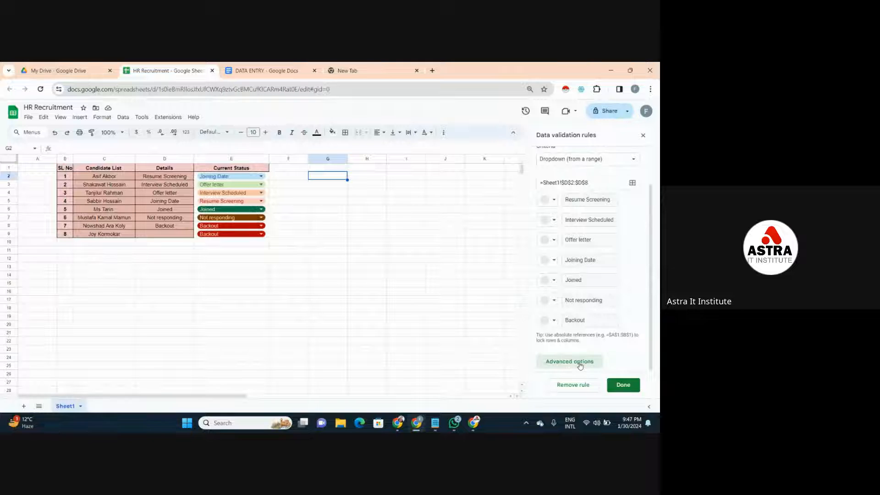
scroll(652, 296, down, 3)
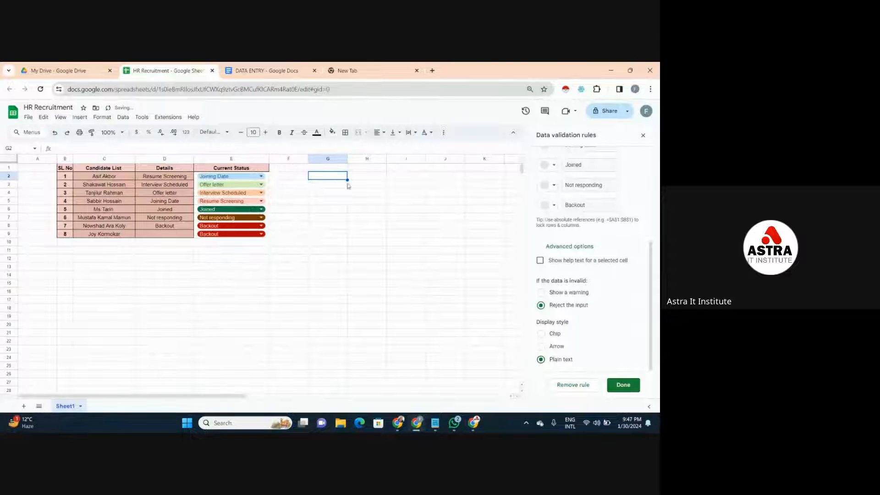
- Set the display style of G2's dropdown to Chip and open its option list
click(255, 188)
click(337, 178)
click(543, 334)
click(343, 181)
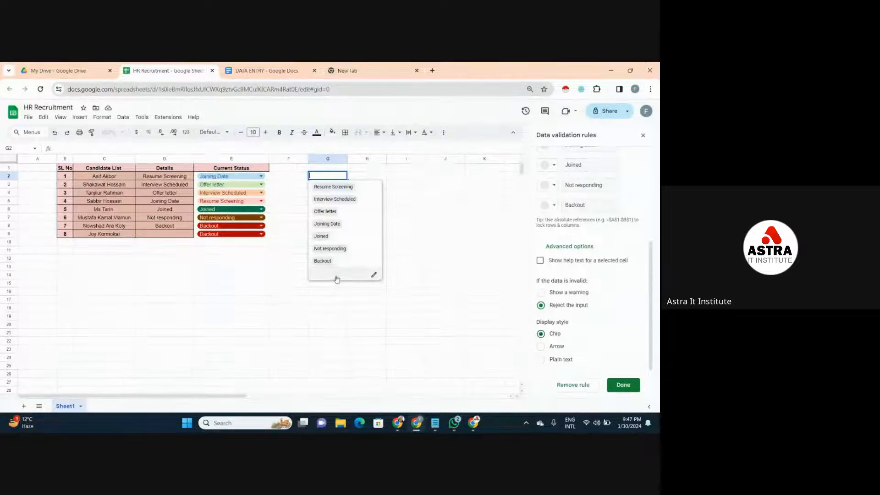
- Apply the Chip display style to all matching dropdowns in G2:G9, view G2's option list, and close the data validation rules
click(622, 386)
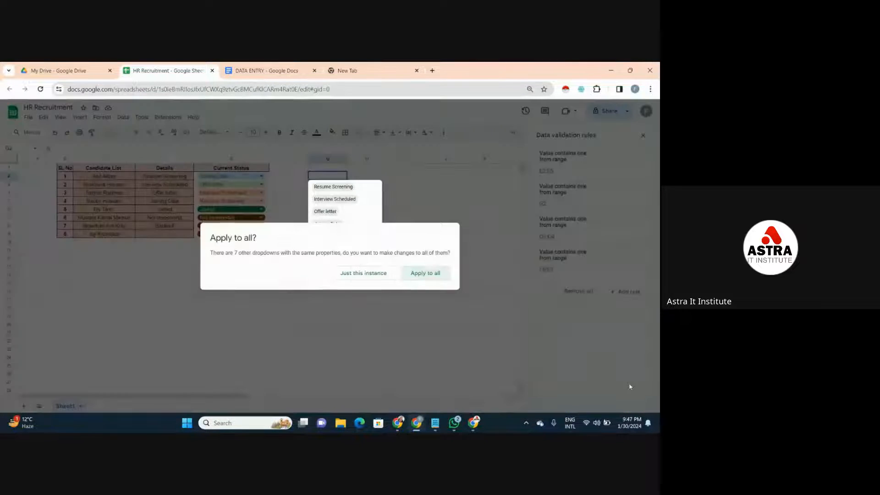
click(417, 274)
click(428, 274)
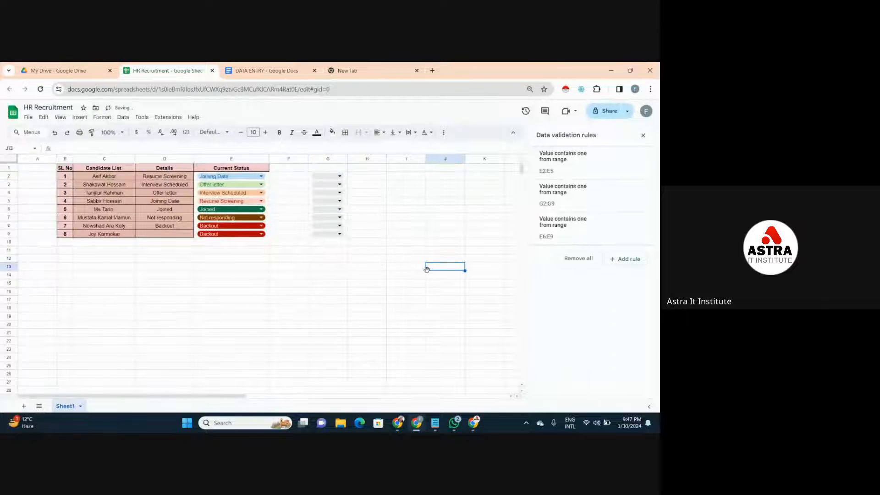
click(335, 178)
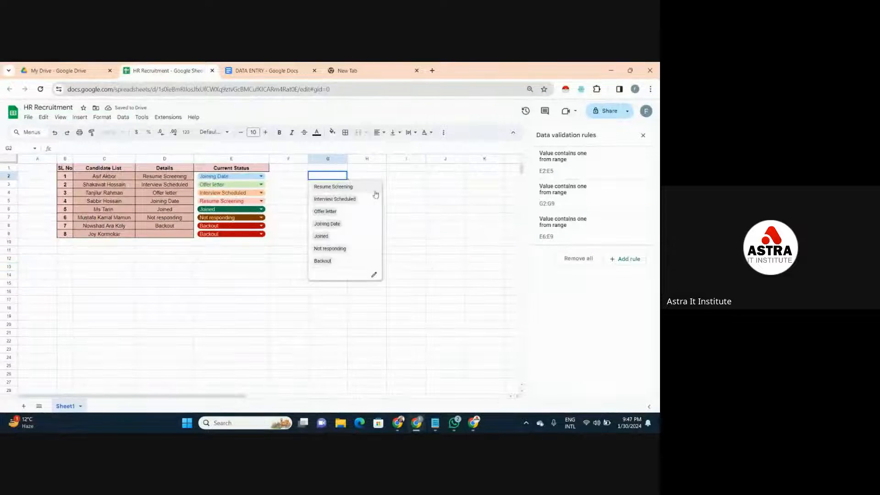
click(400, 202)
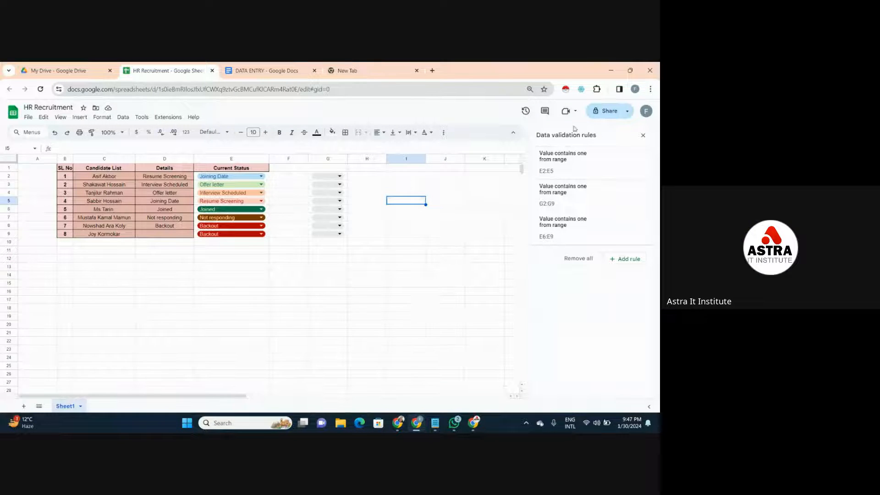
click(643, 135)
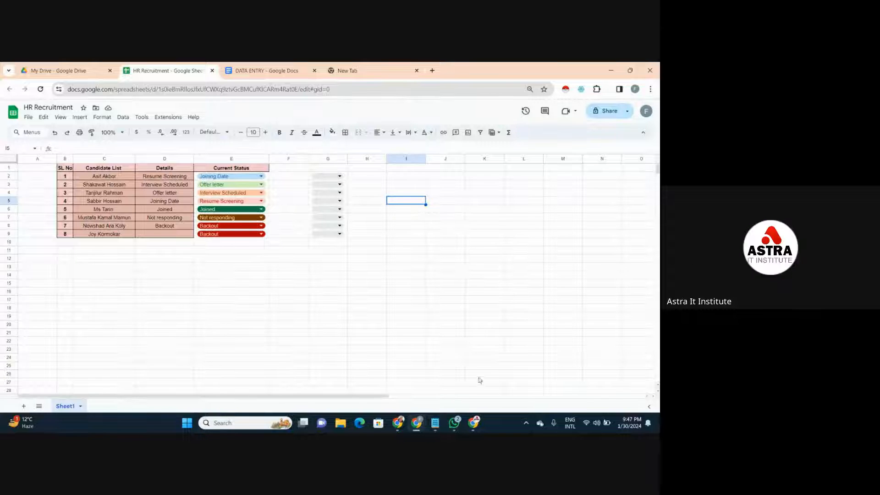
- Switch to the Google Meet call to check on the participants, and return to the HR Recruitment spreadsheet
mouse_move(475, 421)
click(478, 402)
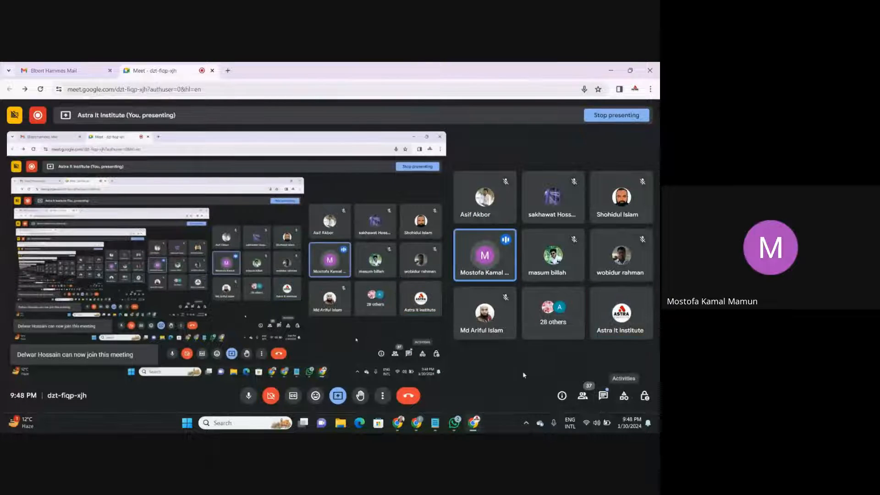
mouse_move(423, 419)
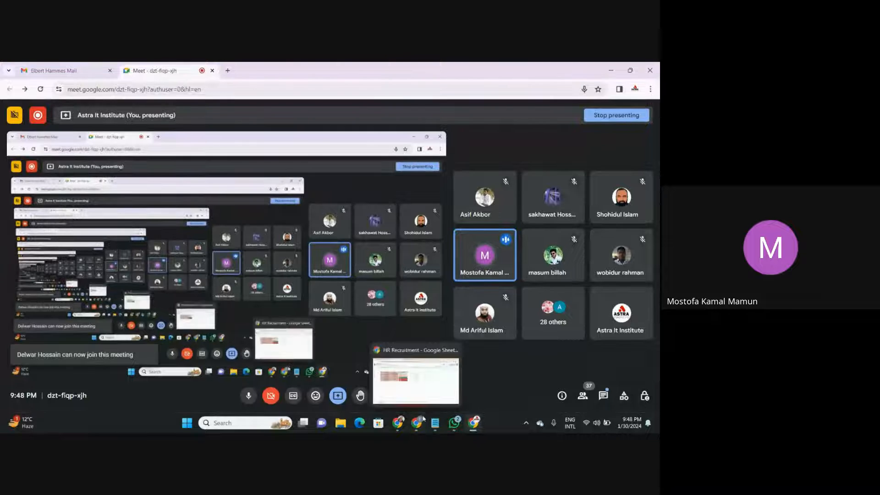
click(429, 381)
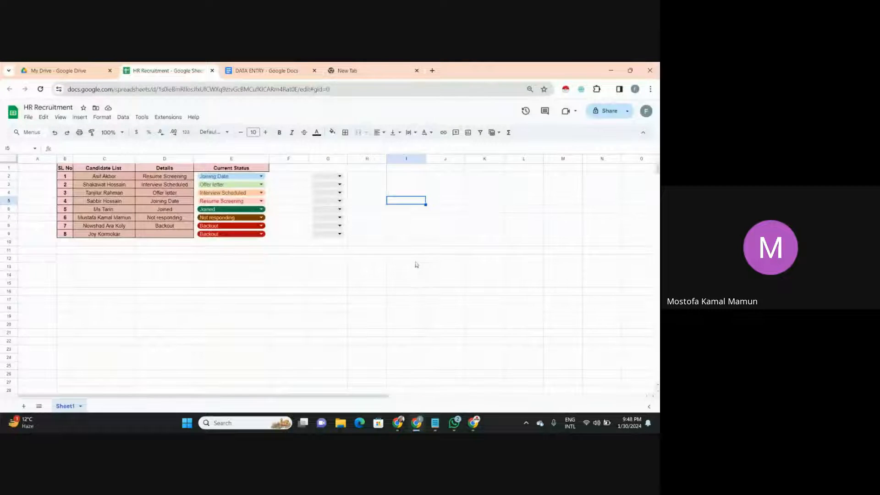
- Delete the practice dropdowns in column G by clearing the range G1:G9
click(337, 169)
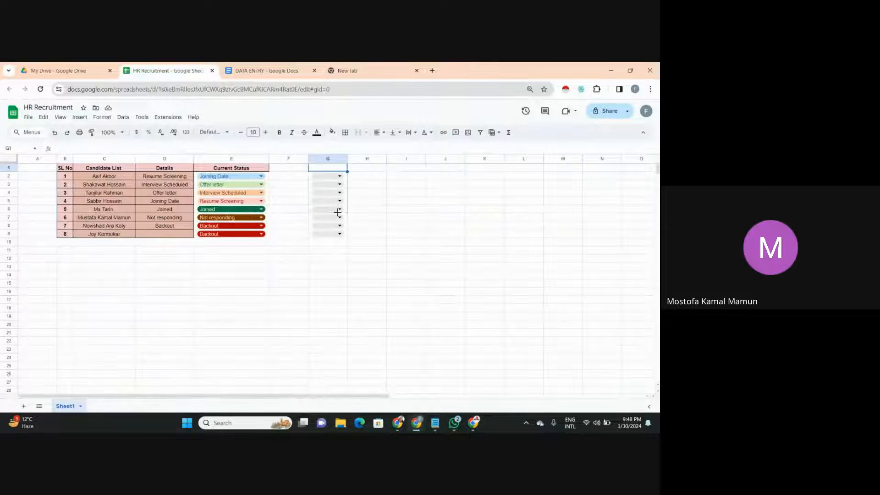
drag(338, 212, 339, 237)
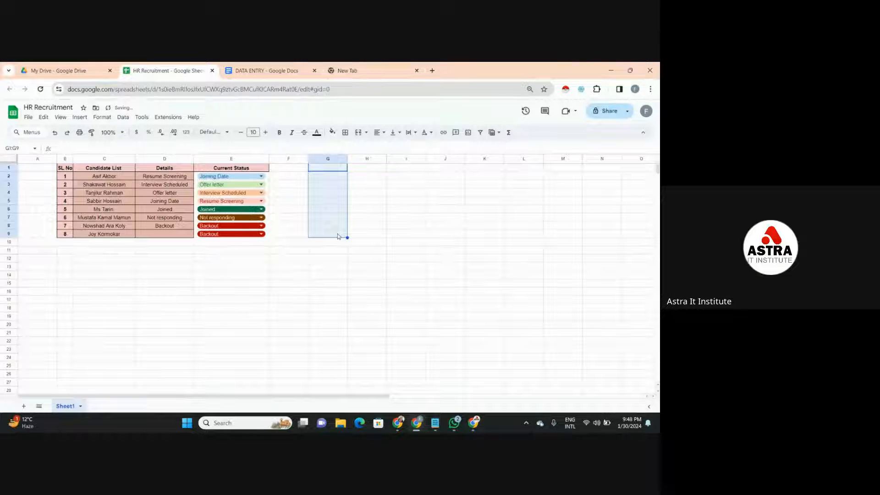
click(319, 250)
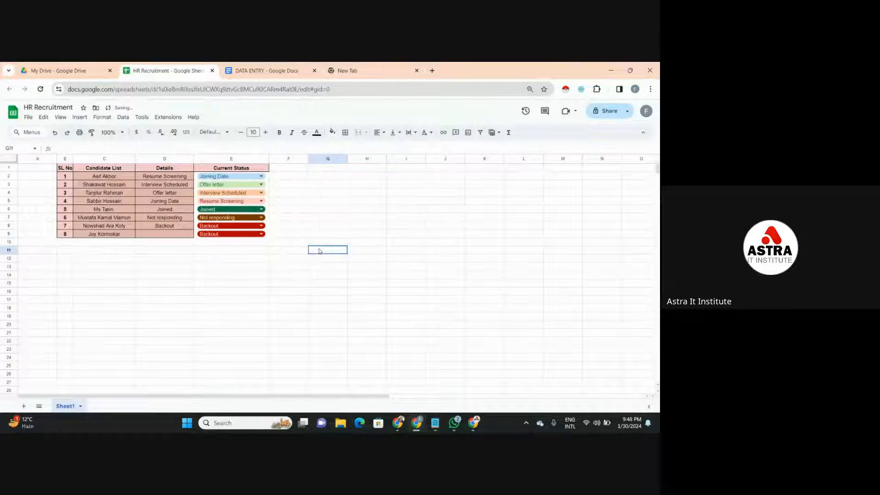
click(330, 171)
click(330, 176)
click(330, 194)
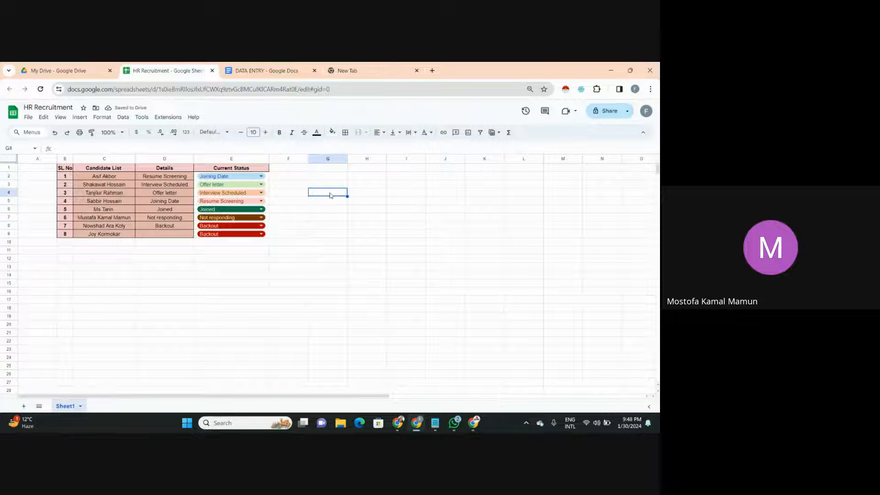
- View the status options offered by the Current Status dropdown in E2, leaving its value as it is
click(258, 176)
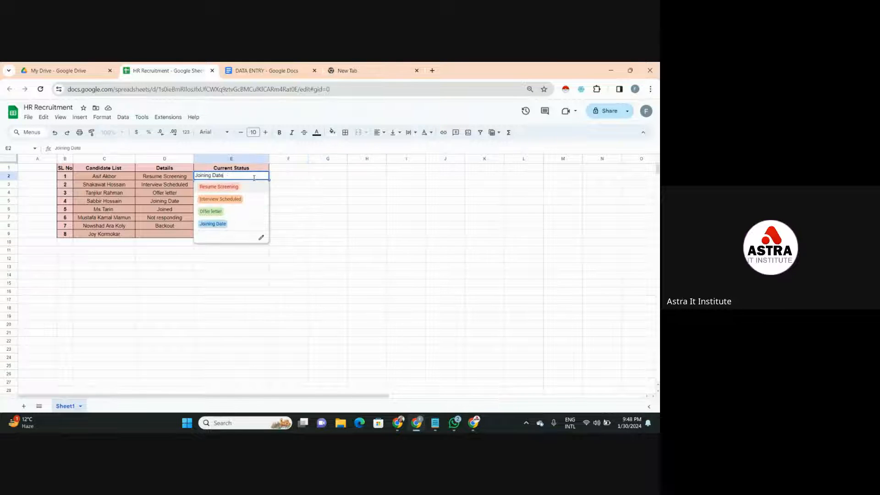
click(287, 211)
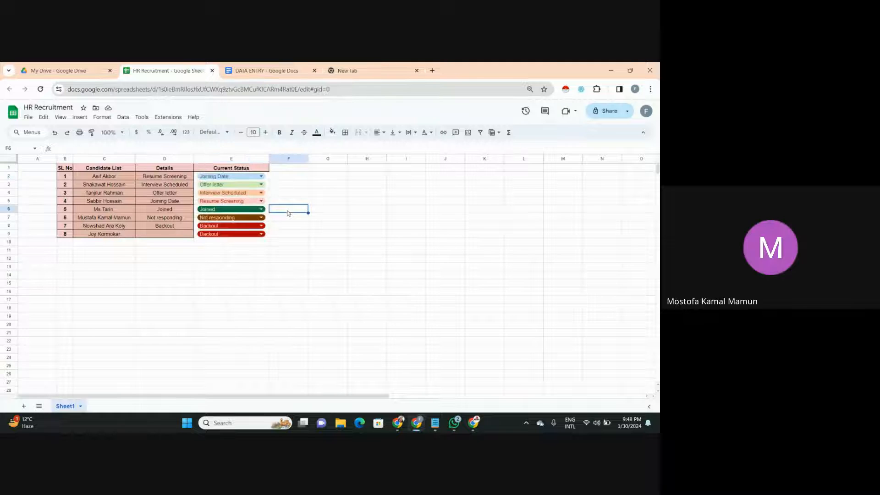
click(260, 176)
click(300, 186)
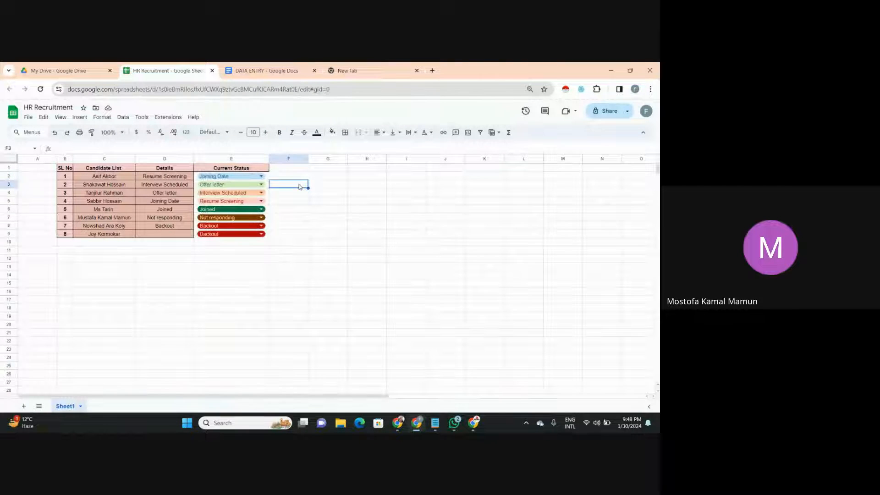
click(260, 176)
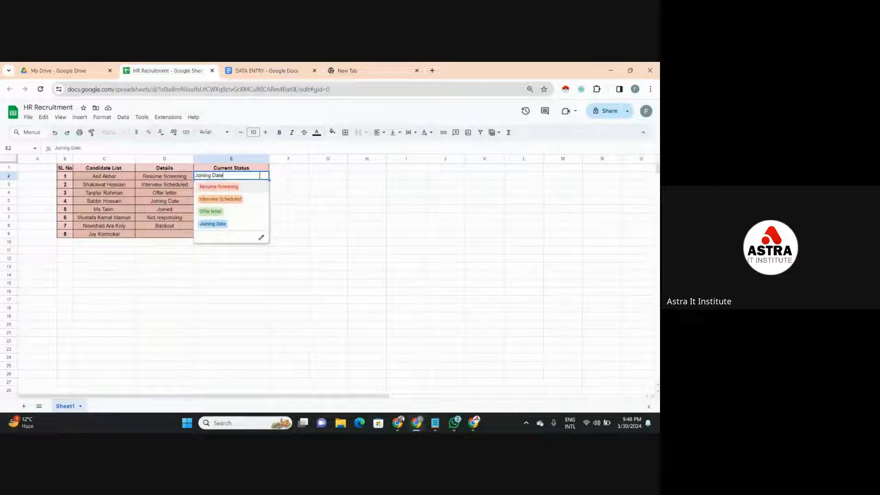
click(289, 218)
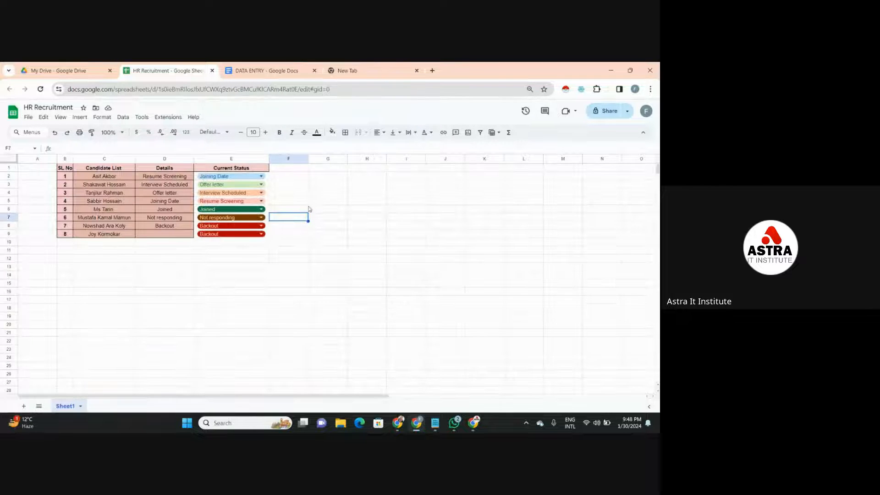
click(298, 193)
click(298, 179)
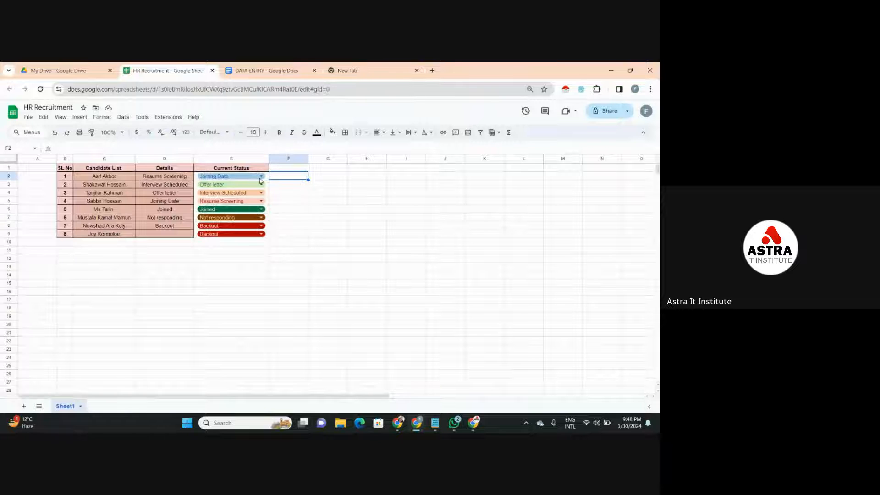
click(310, 220)
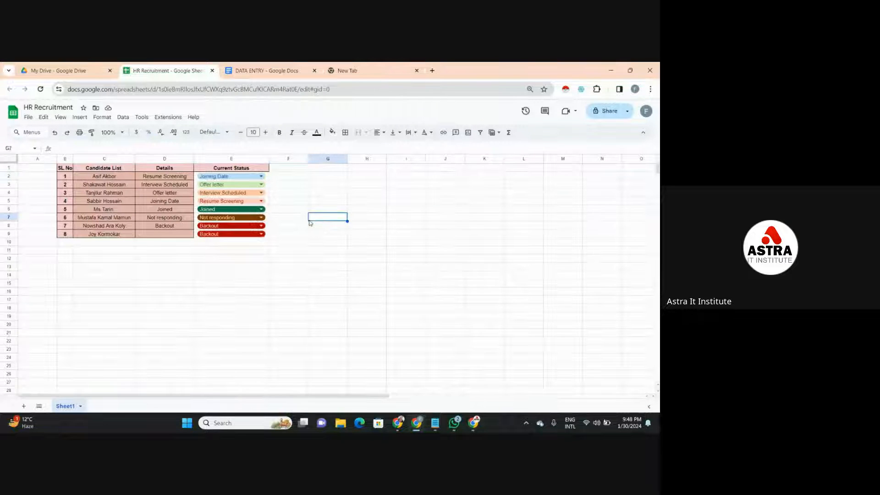
click(286, 185)
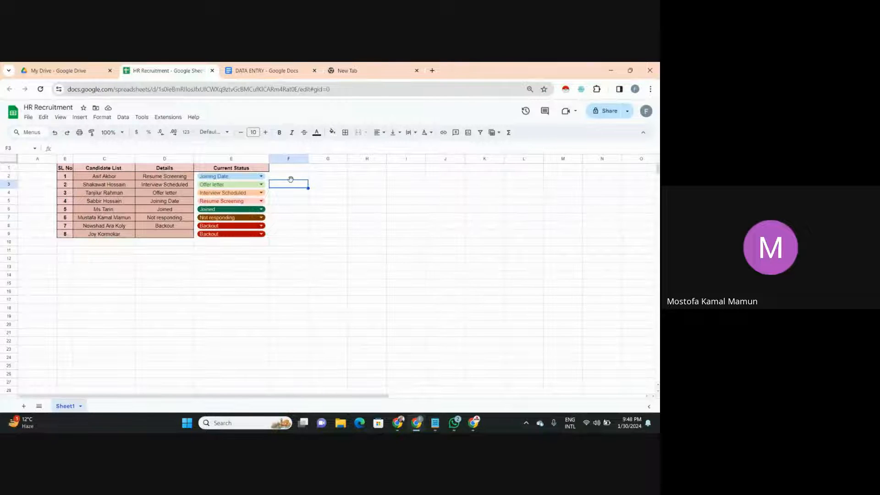
click(297, 169)
click(315, 176)
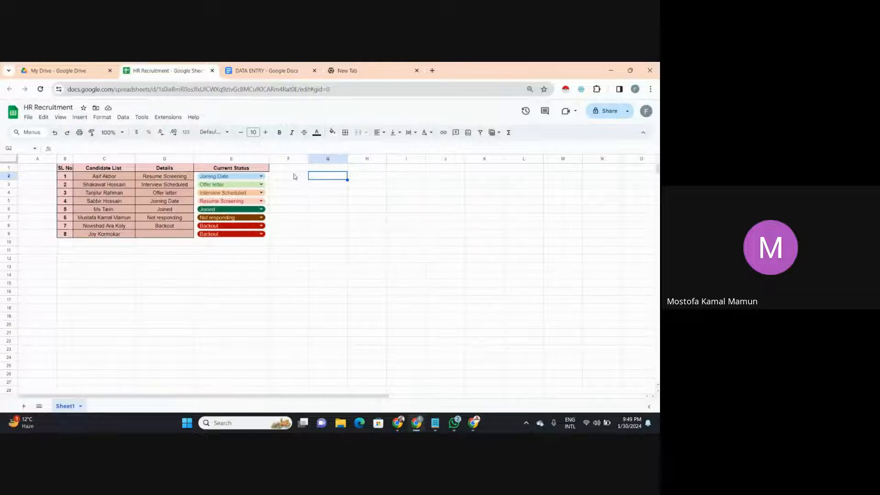
- Switch to the Google Meet call and turn off the participants' permission to turn on their microphone in the host controls
click(288, 176)
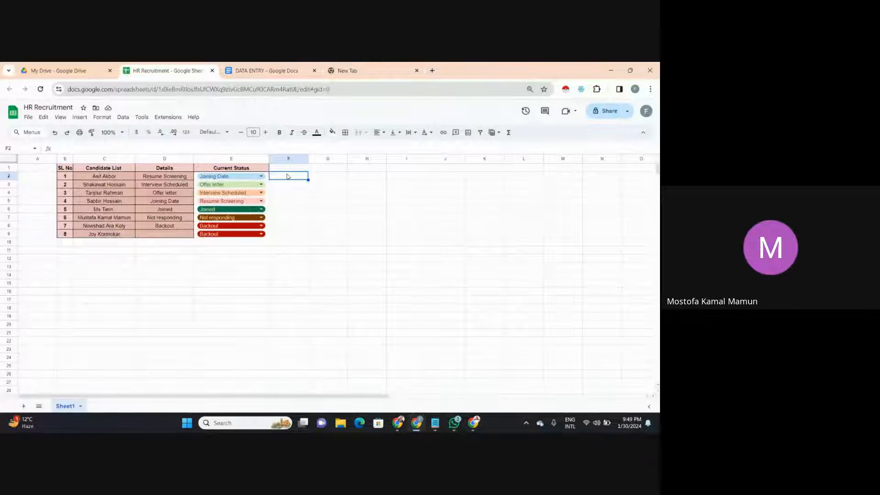
mouse_move(474, 424)
click(474, 389)
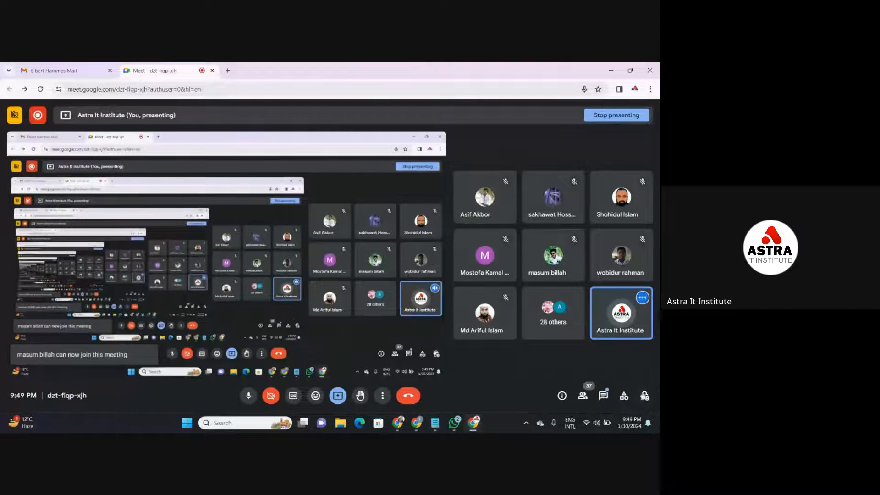
click(645, 397)
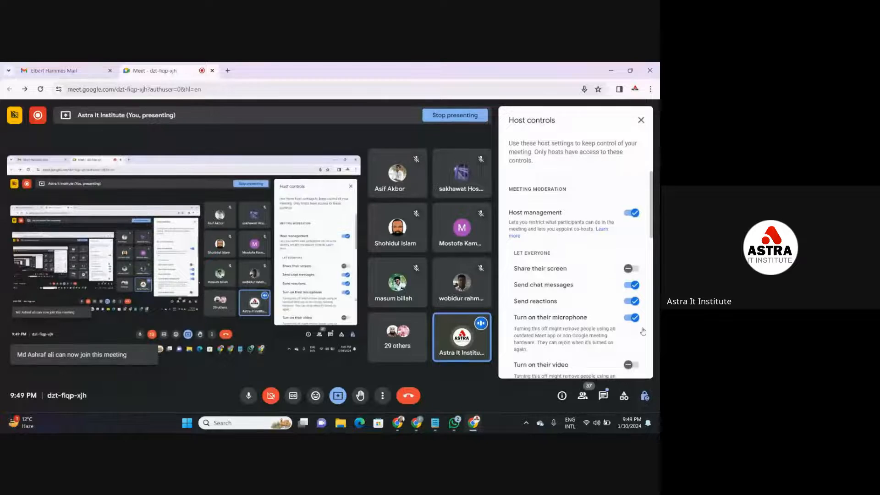
click(634, 317)
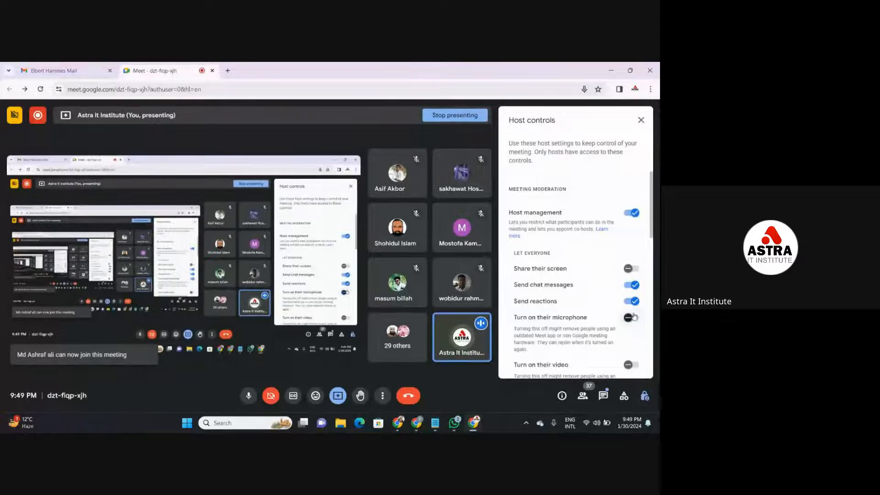
click(639, 120)
- Bring up the data Validation notes in Notepad, correct "a e-commerce site" to "an e-commerce site", and minimize the notes
mouse_move(435, 422)
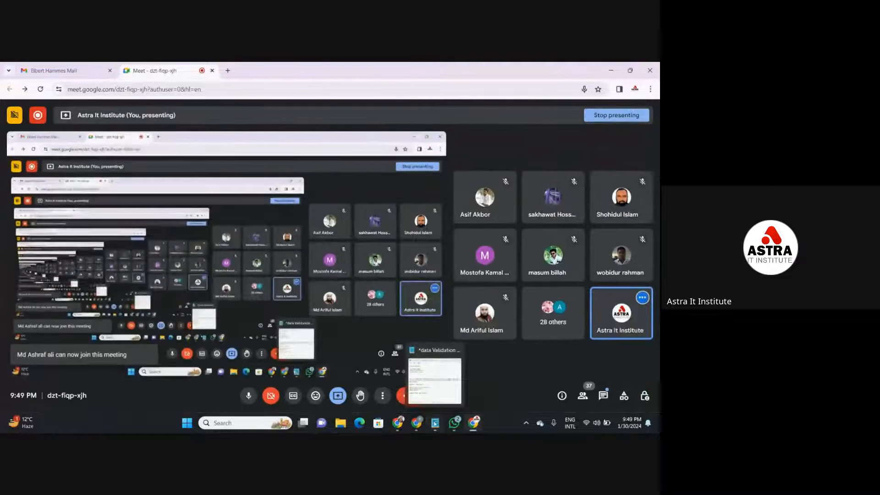
click(435, 397)
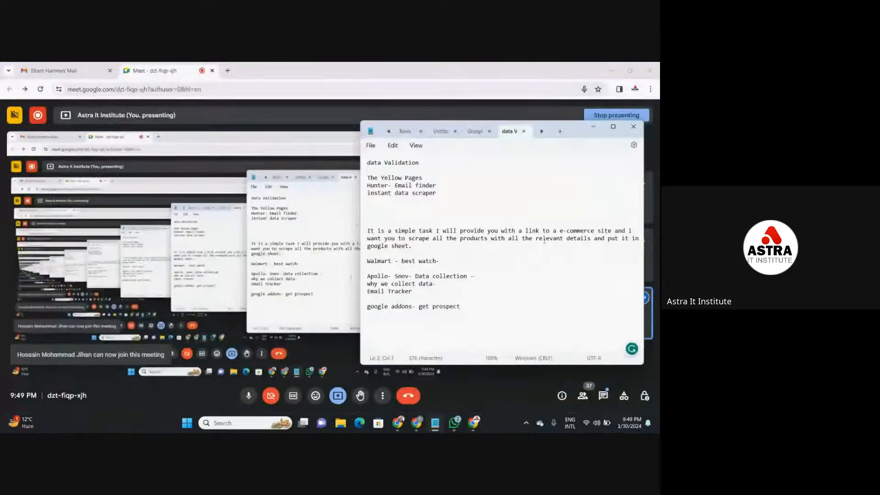
click(437, 191)
click(438, 194)
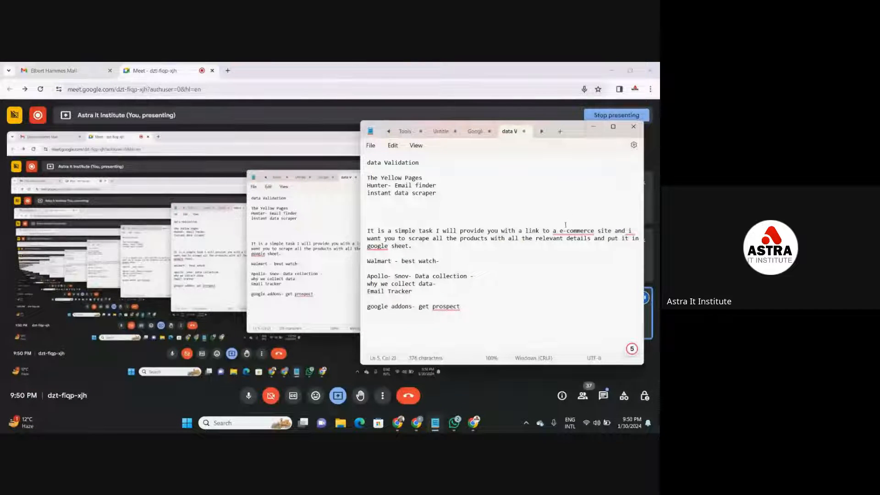
mouse_move(573, 233)
click(567, 255)
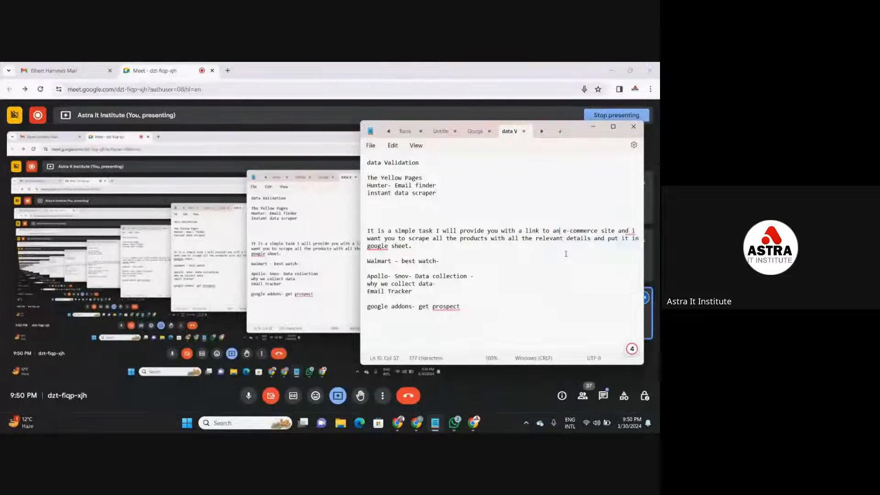
click(591, 127)
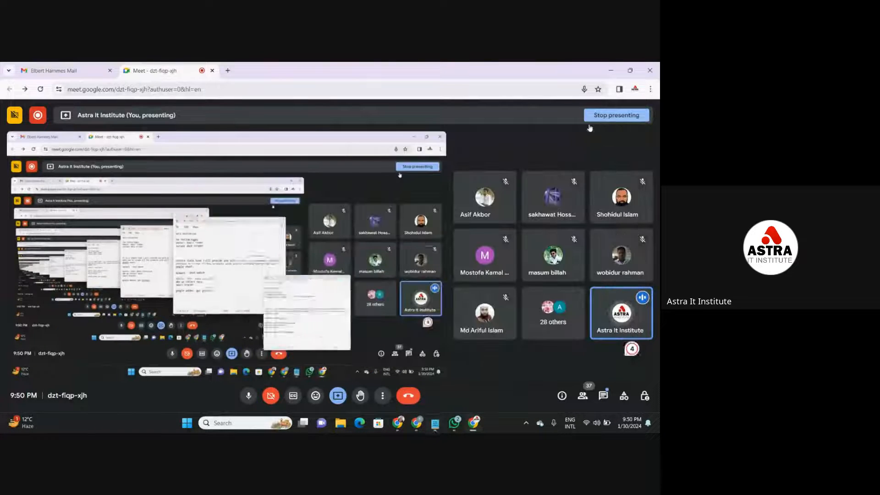
- Switch to the other Chrome window, close the homework PDF and the Facebook group post, and bring up the blank tab
click(227, 73)
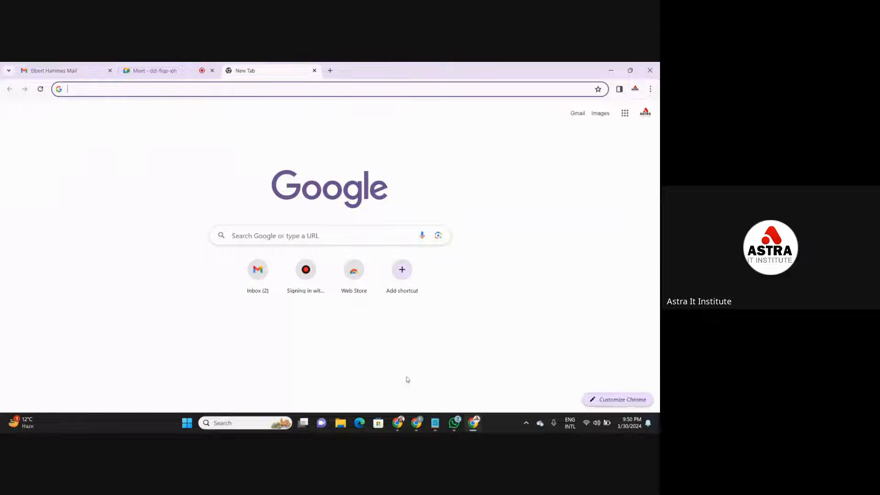
mouse_move(398, 422)
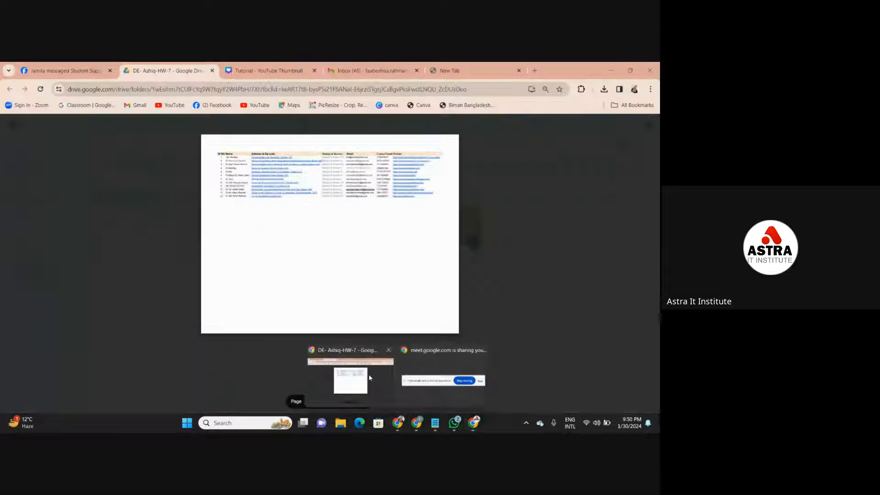
click(369, 376)
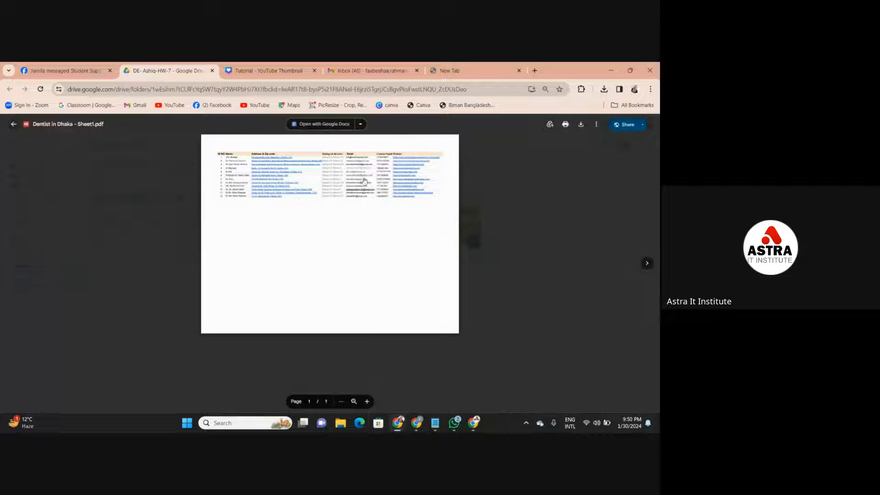
click(212, 71)
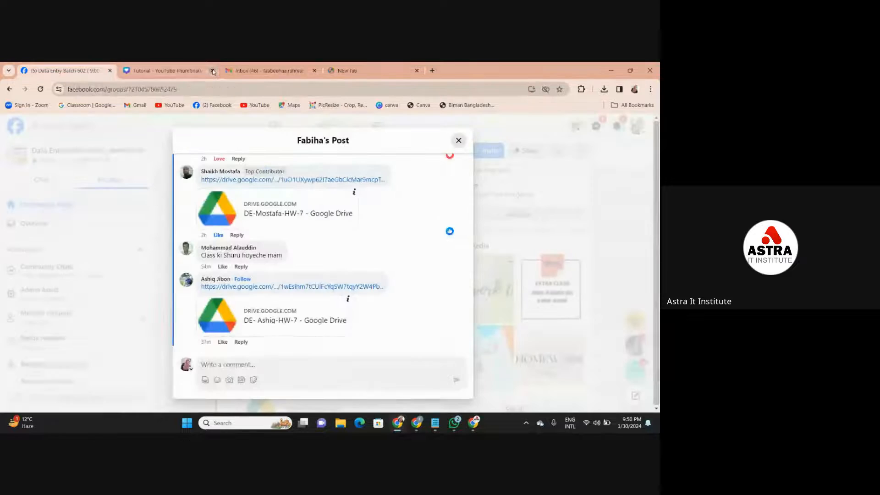
click(459, 140)
click(376, 67)
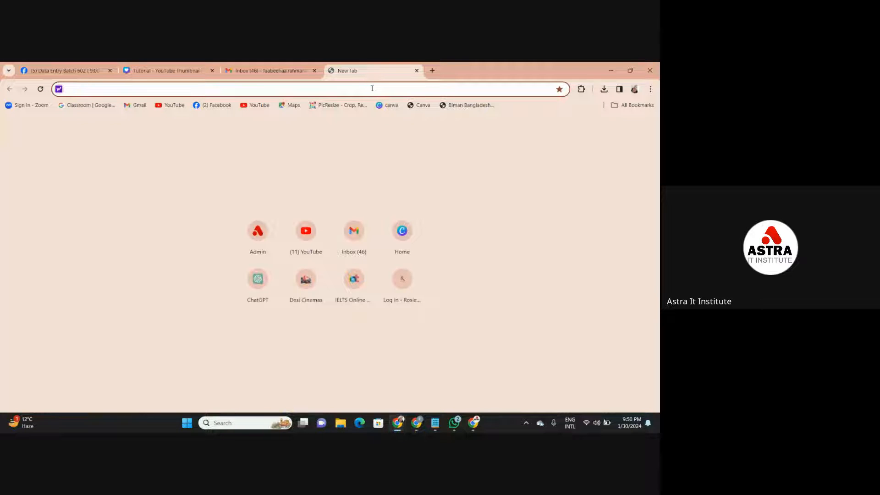
- Adjust the blank lines around the task description and Walmart line in the Notepad notes, and capitalize "Google" in "google sheet"
mouse_move(439, 427)
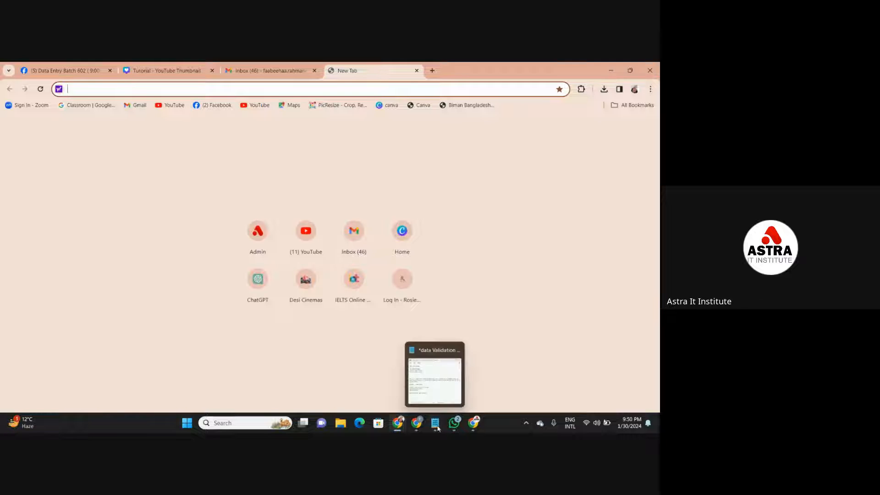
click(441, 380)
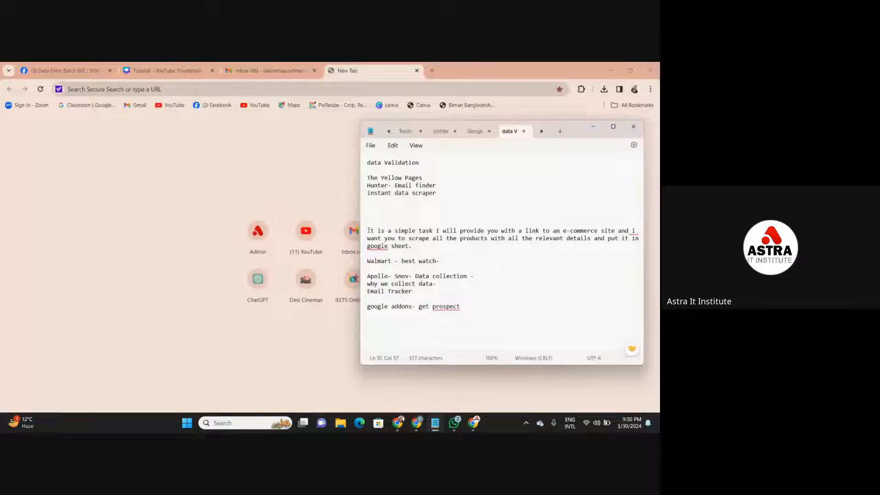
key(BackSpace)
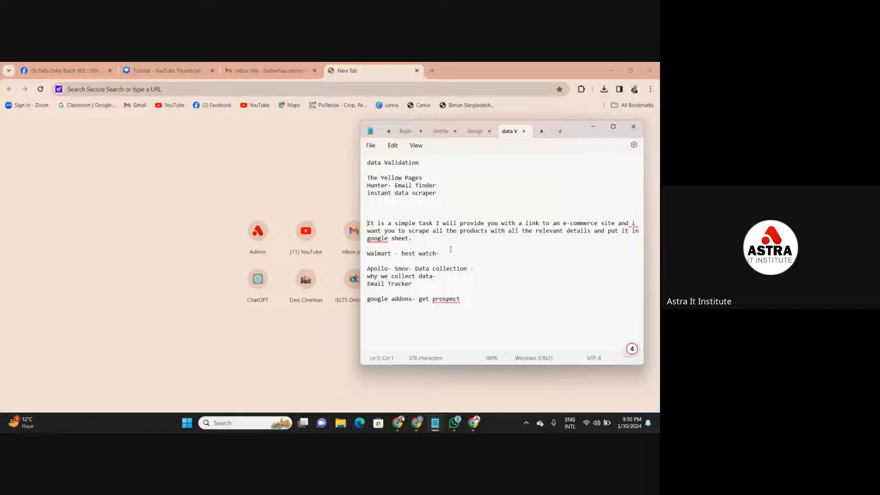
click(454, 253)
key(Return)
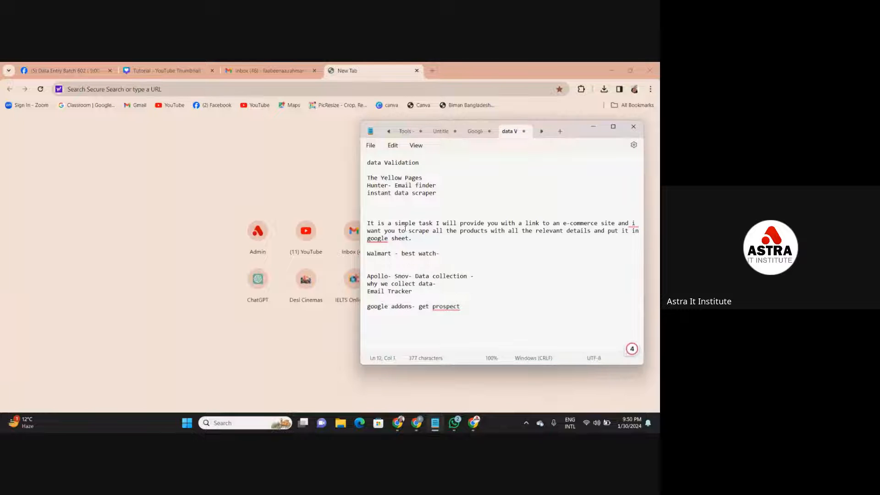
mouse_move(381, 240)
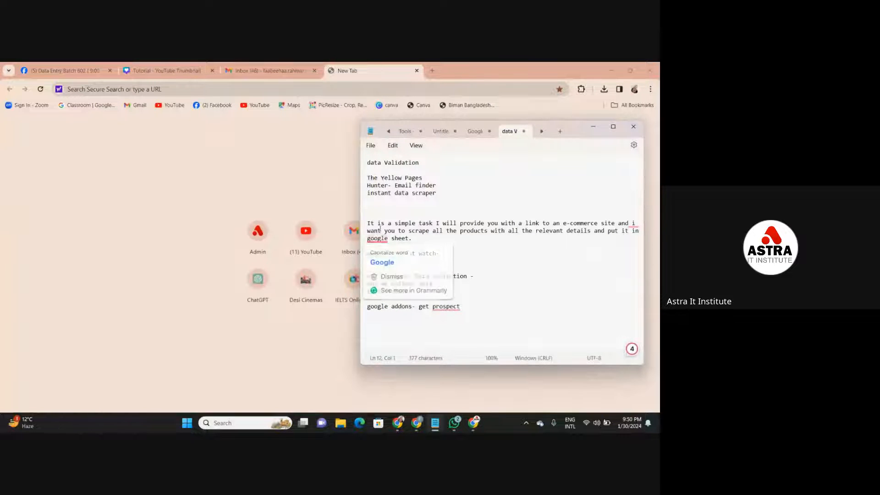
click(383, 263)
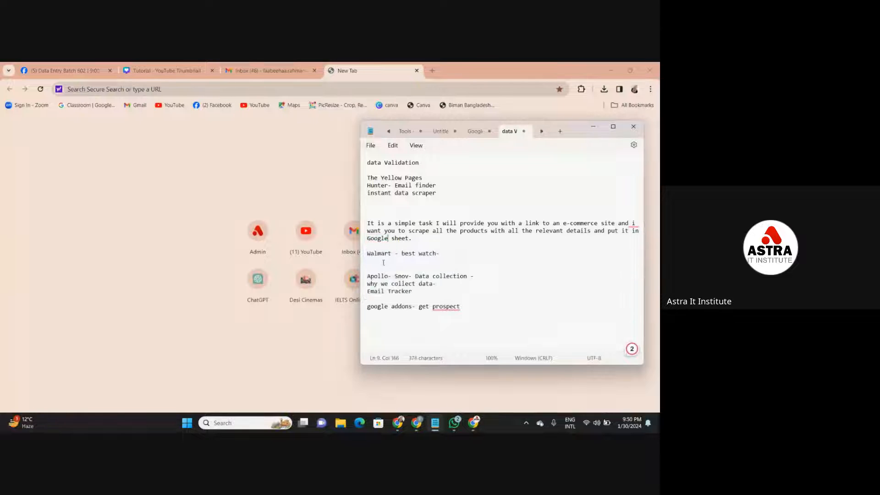
- Insert "a" before "Google sheet" in the task description, highlight "best watch" on the Walmart line, and minimize the notes
click(368, 224)
click(368, 239)
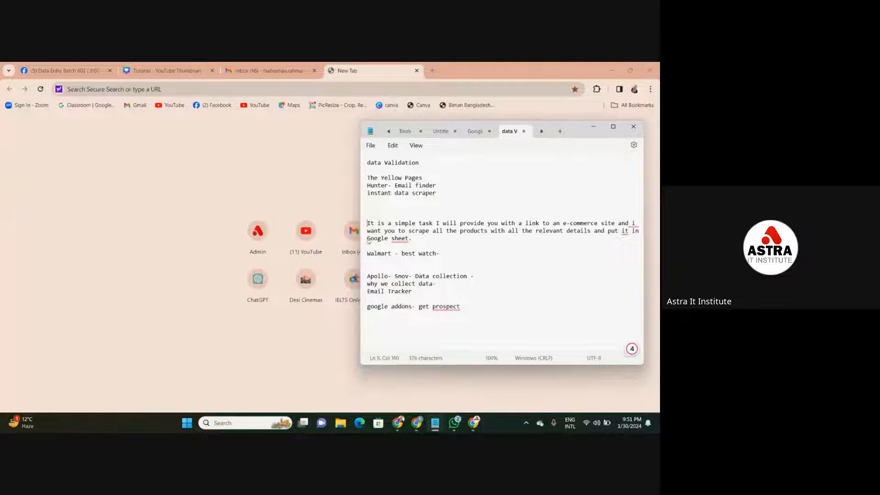
text(a)
drag(391, 253, 439, 255)
click(439, 256)
click(591, 130)
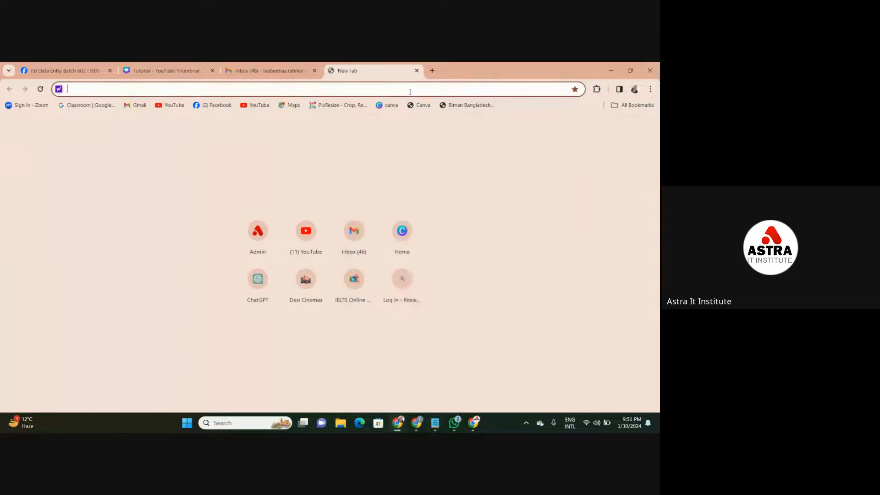
- Search the web for Walmart in the blank Chrome tab and open the walmart.com website from the results
text(Walm)
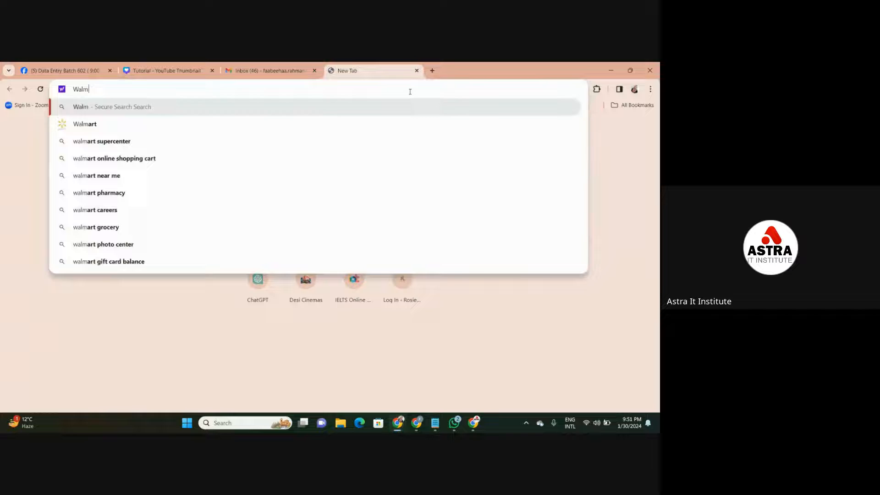
key(Down)
key(Return)
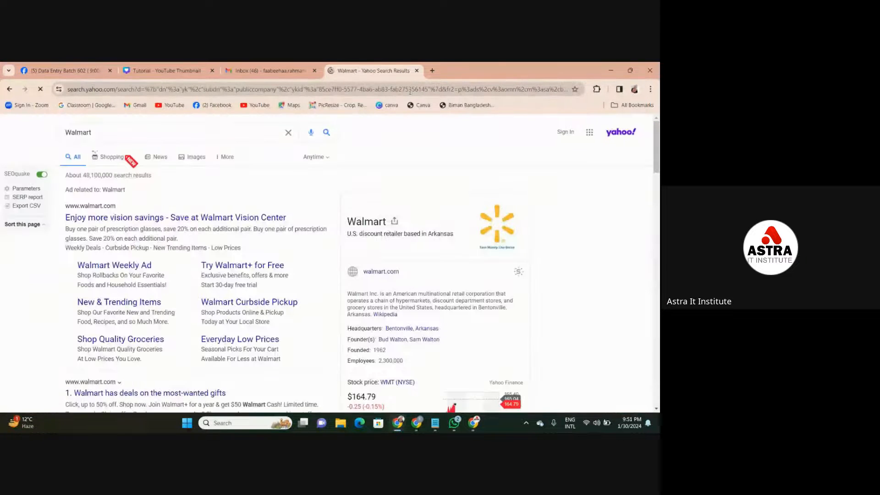
click(180, 220)
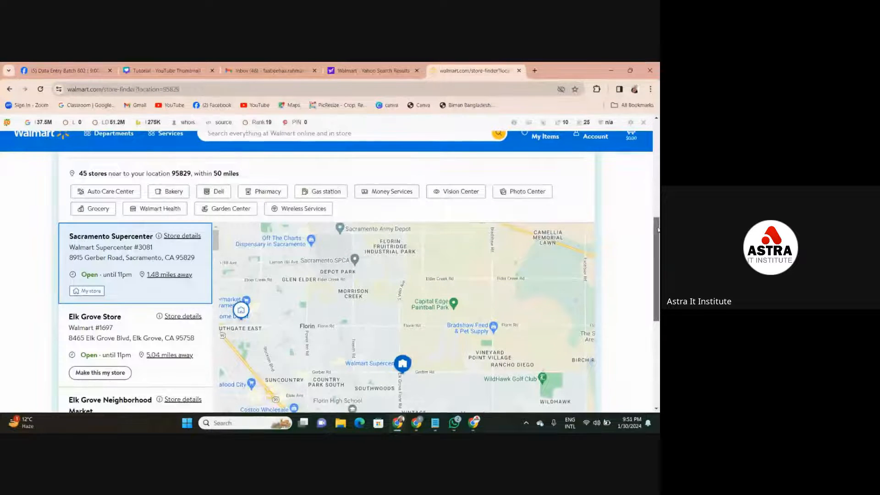
scroll(657, 229, up, 10)
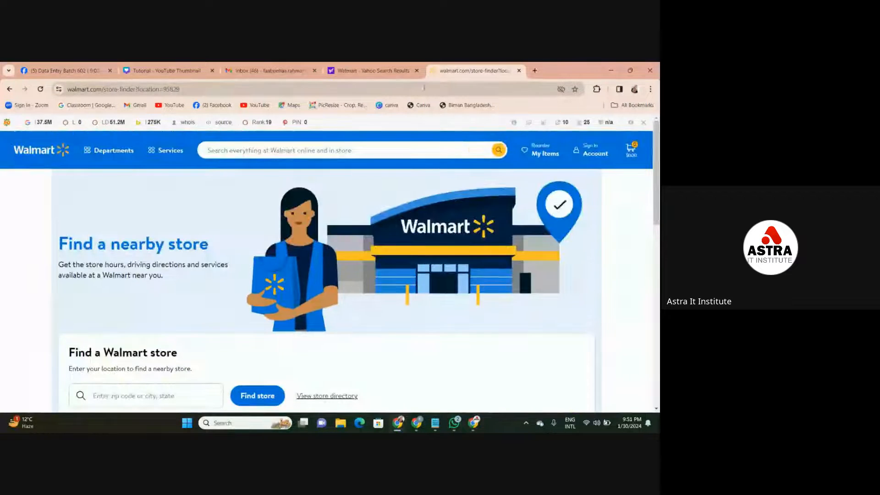
- Search Walmart for "watch" and dismiss the subscription items tip on the results page
click(389, 147)
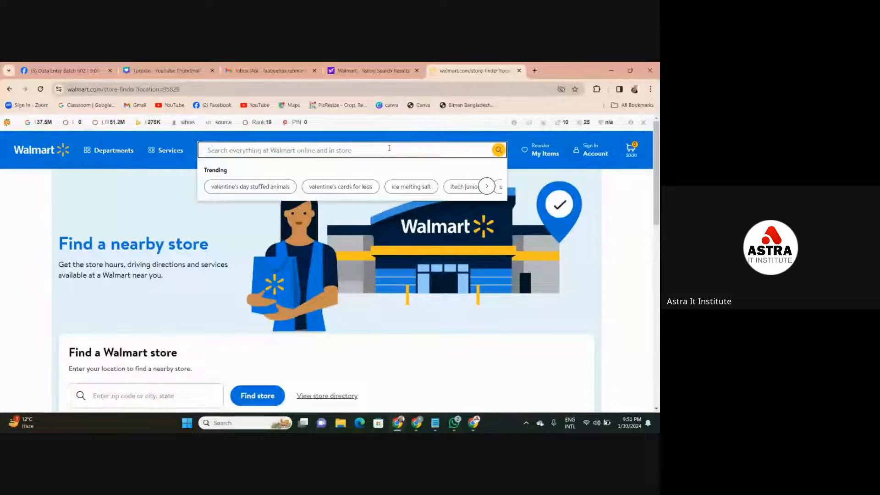
text(watch)
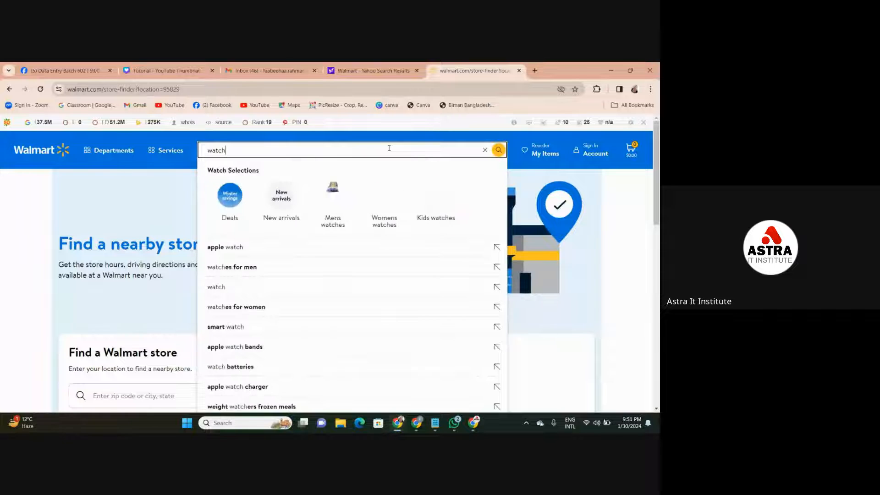
key(Return)
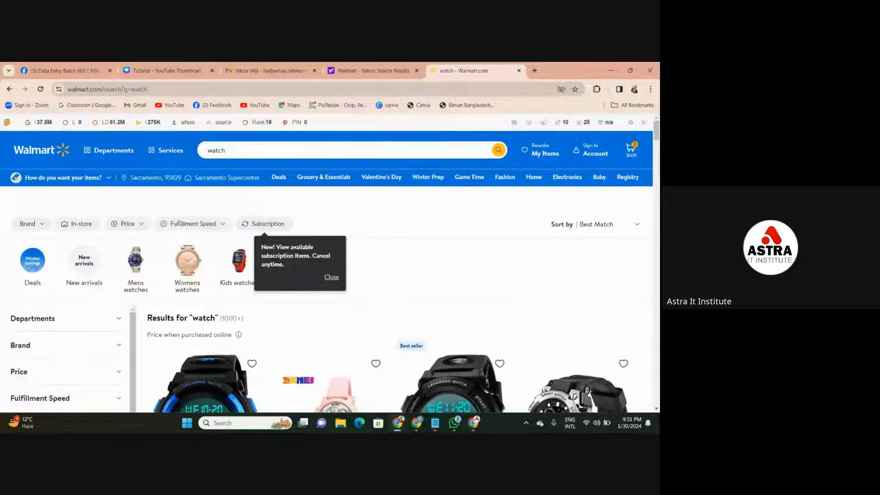
click(331, 277)
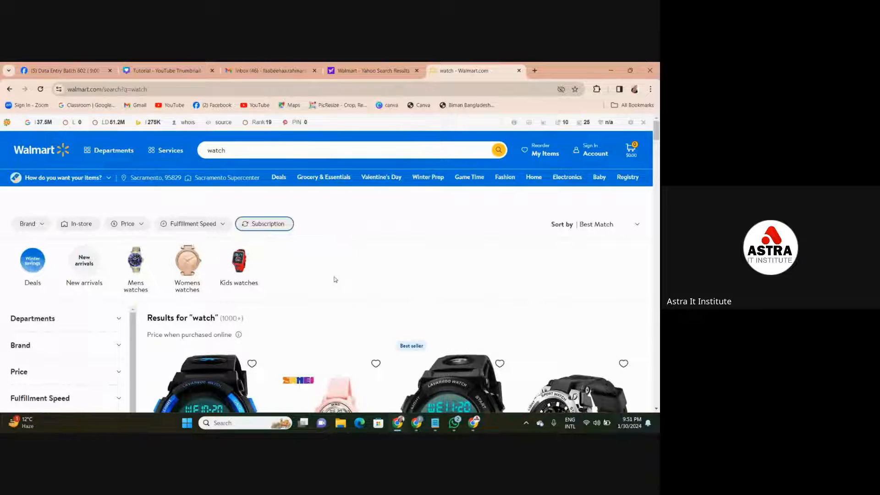
- Run the Instant Data Scraper extension on the Walmart watch results and maximize its window to show the scraped table
scroll(327, 275, down, 4)
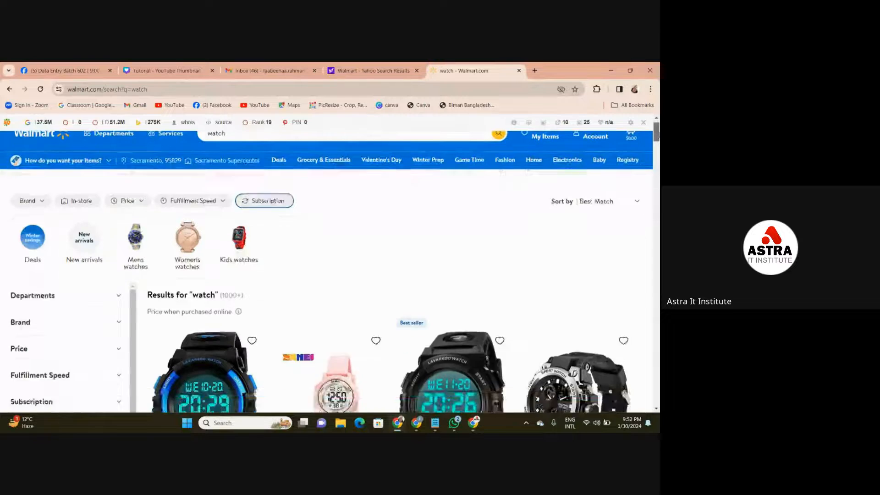
drag(658, 152, 654, 126)
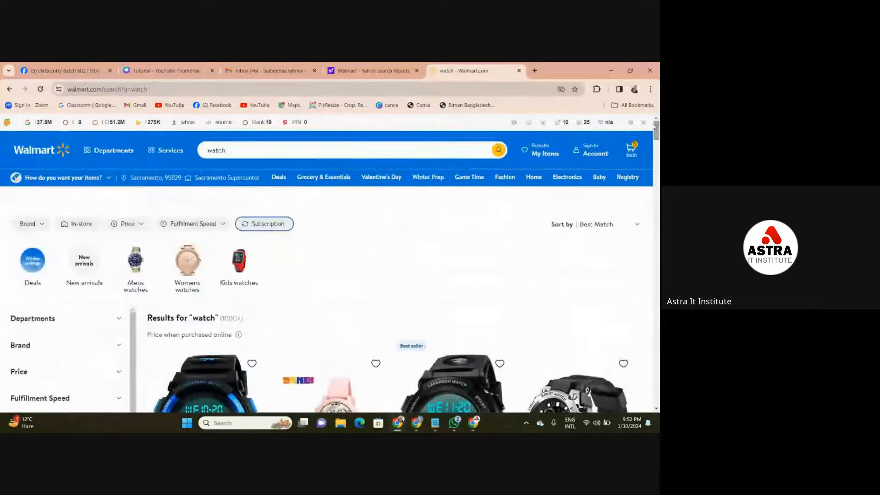
click(598, 89)
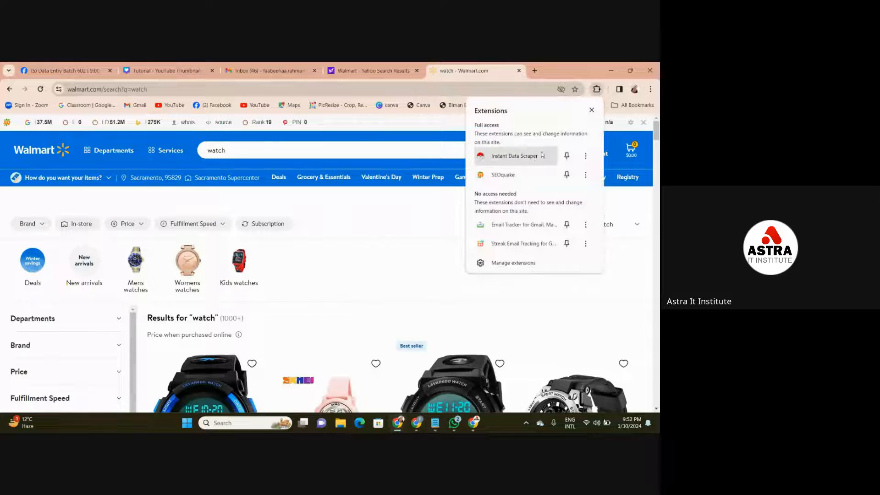
click(541, 160)
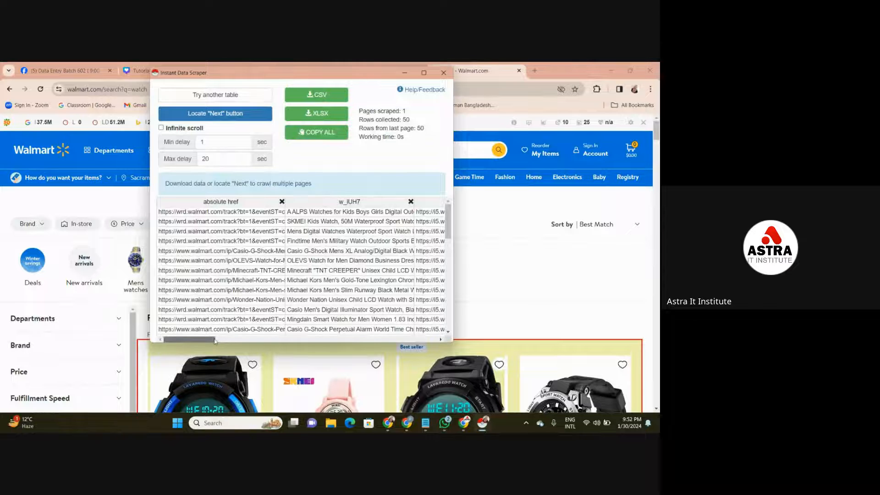
mouse_move(218, 339)
mouse_down()
mouse_move(338, 340)
mouse_move(215, 334)
mouse_up()
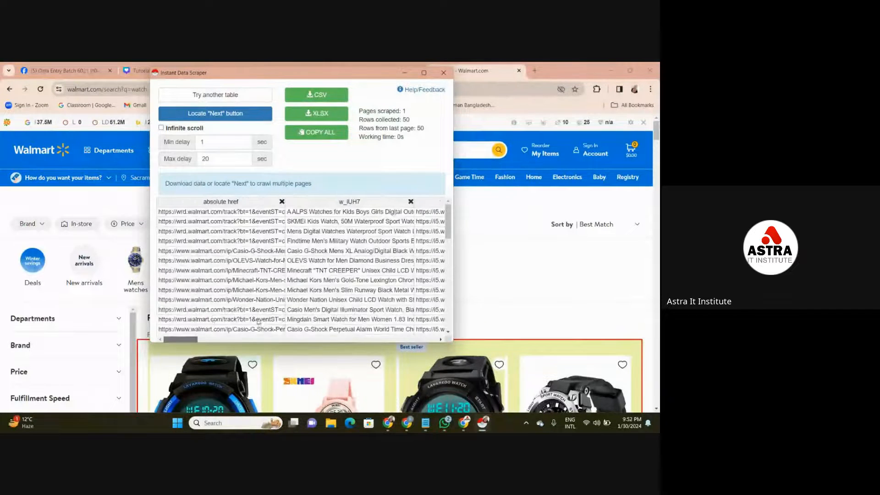
click(424, 72)
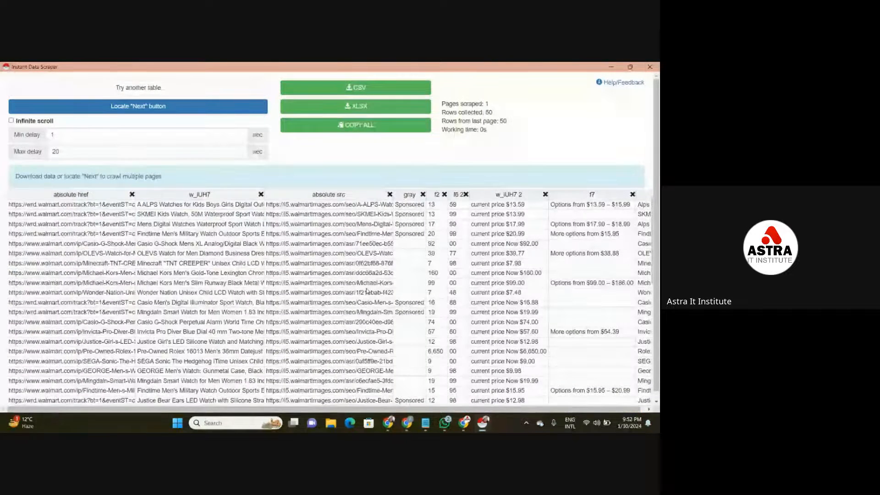
- Examine the scraped table's sponsored tags, product links, watch names and image links to judge which columns are useful
click(408, 292)
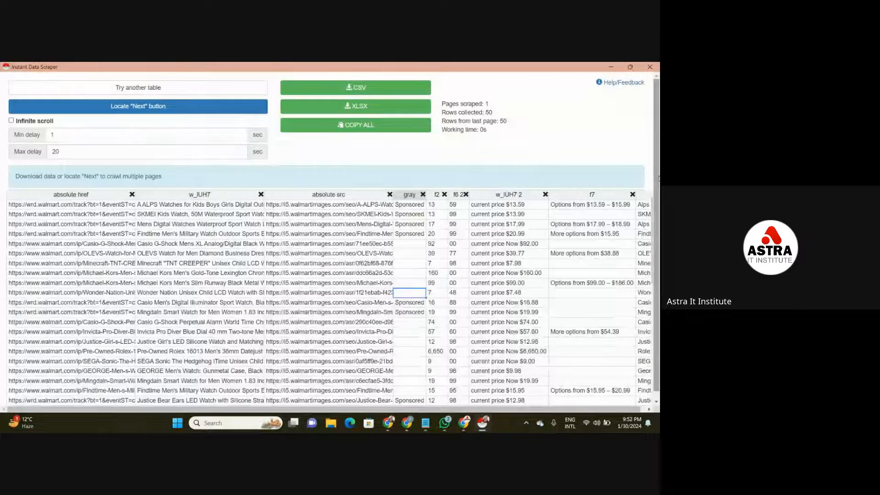
scroll(658, 234, down, 1)
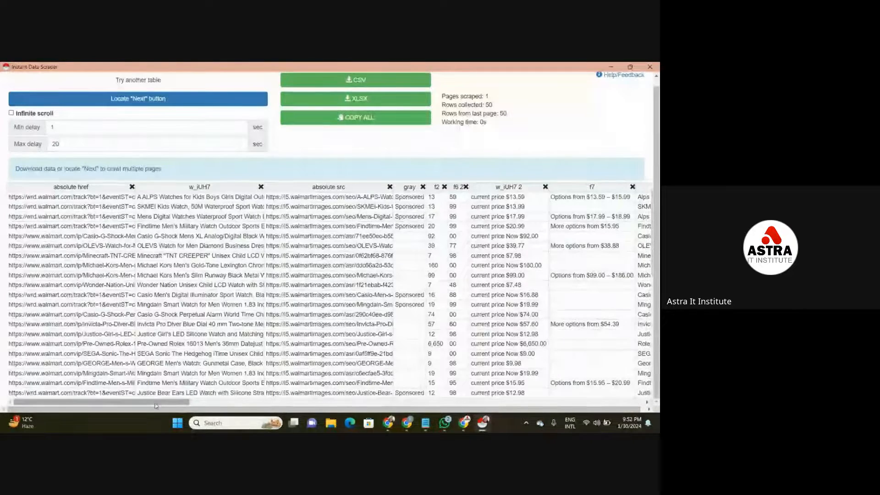
drag(147, 407, 118, 397)
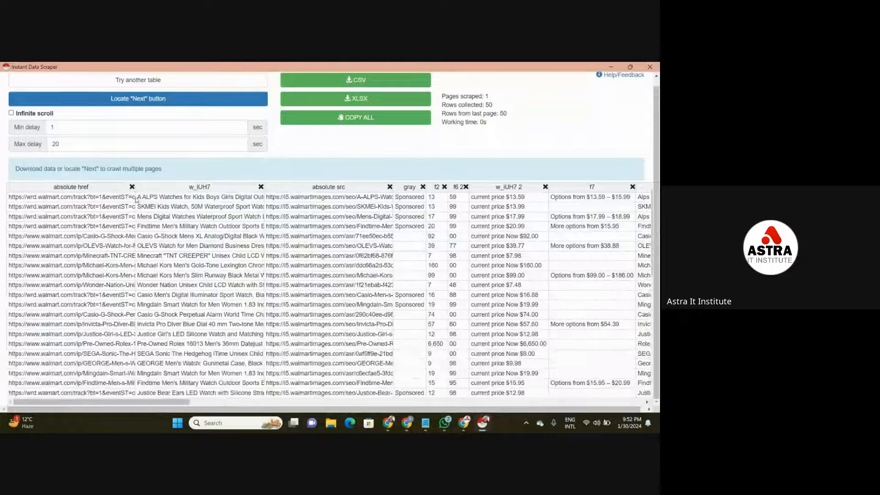
click(102, 196)
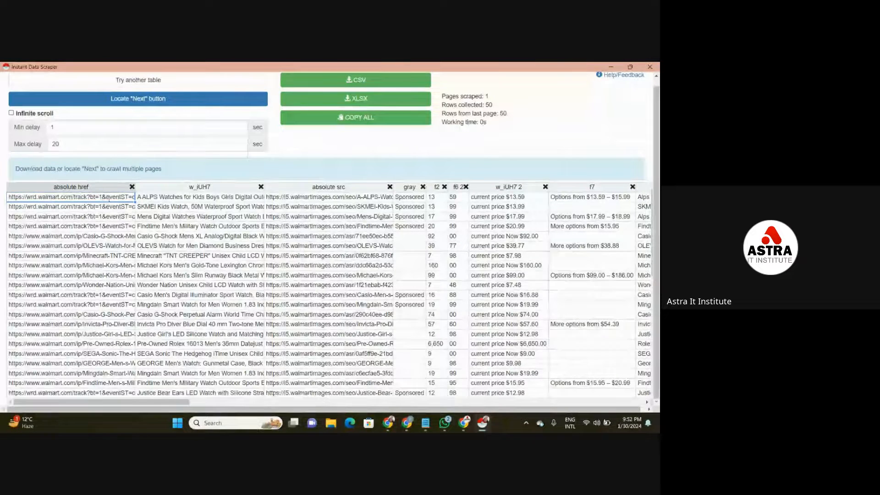
click(122, 205)
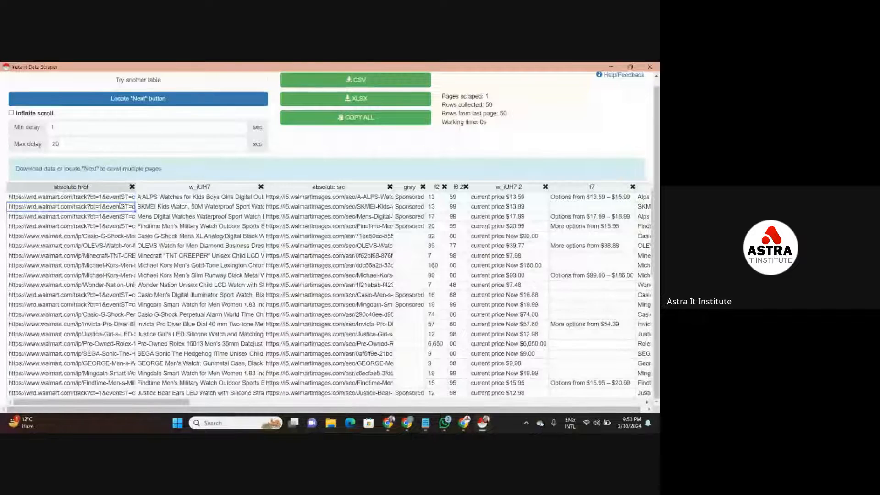
click(152, 196)
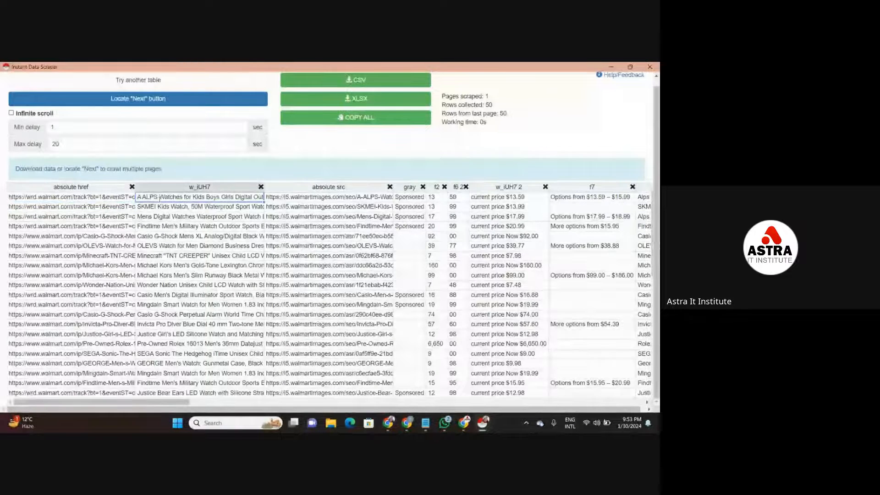
click(183, 235)
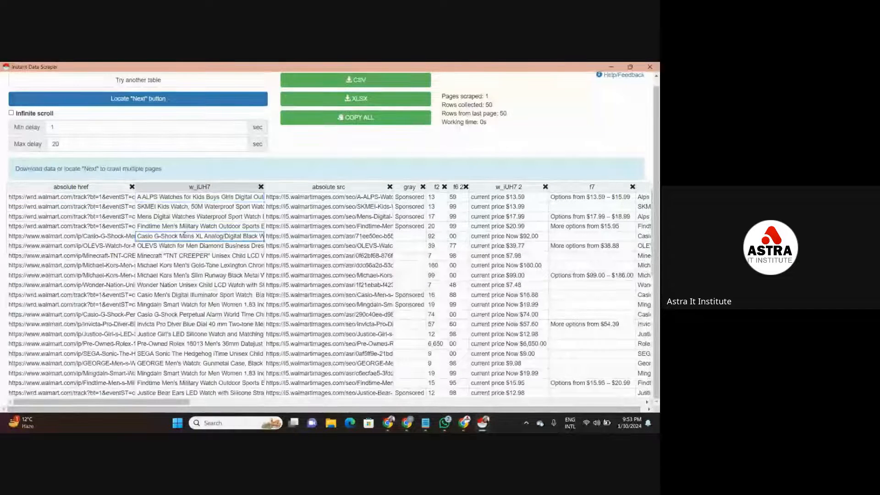
click(351, 197)
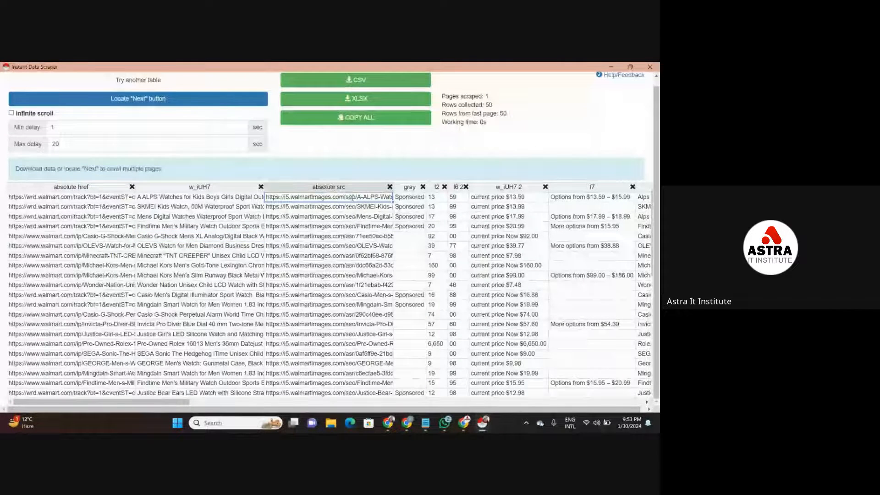
click(351, 224)
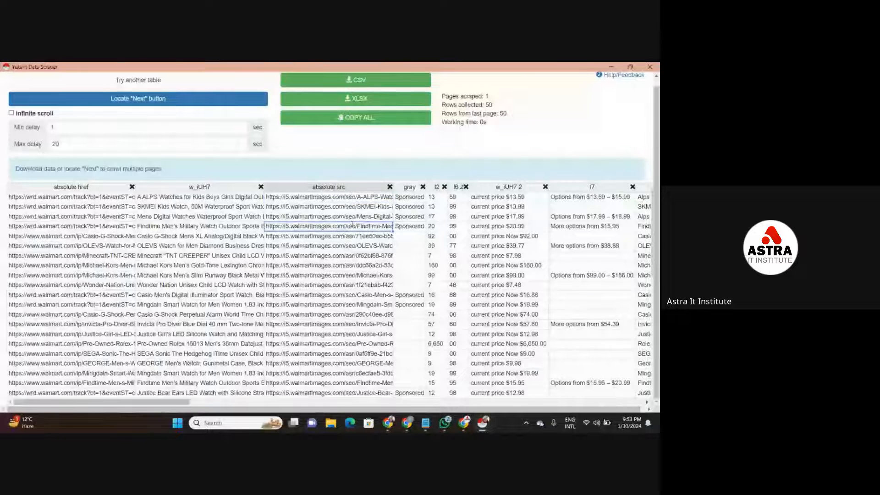
click(355, 216)
click(359, 207)
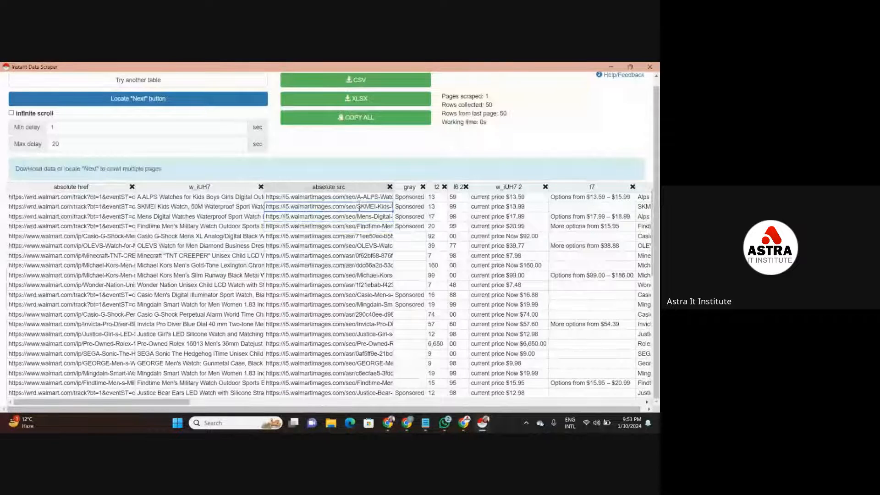
click(358, 197)
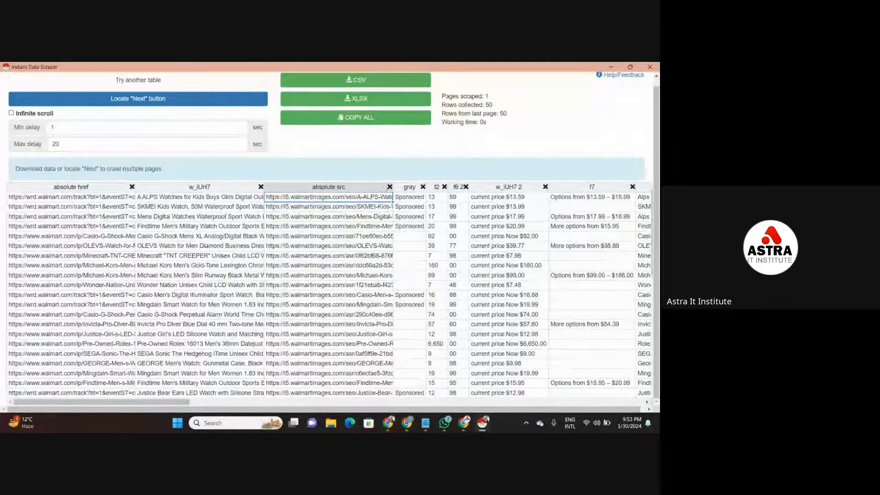
- Remove the absolute src, gray, f7, review-count and f7 2 columns from the scraped watch table
click(390, 187)
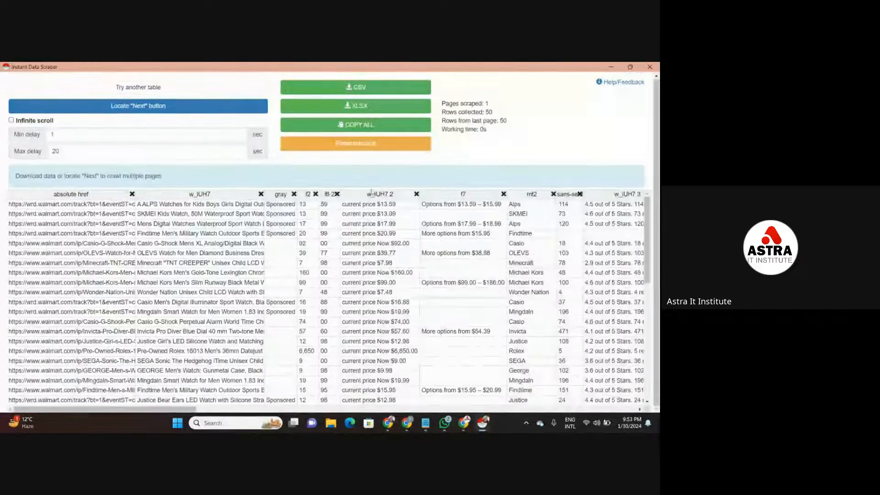
click(293, 194)
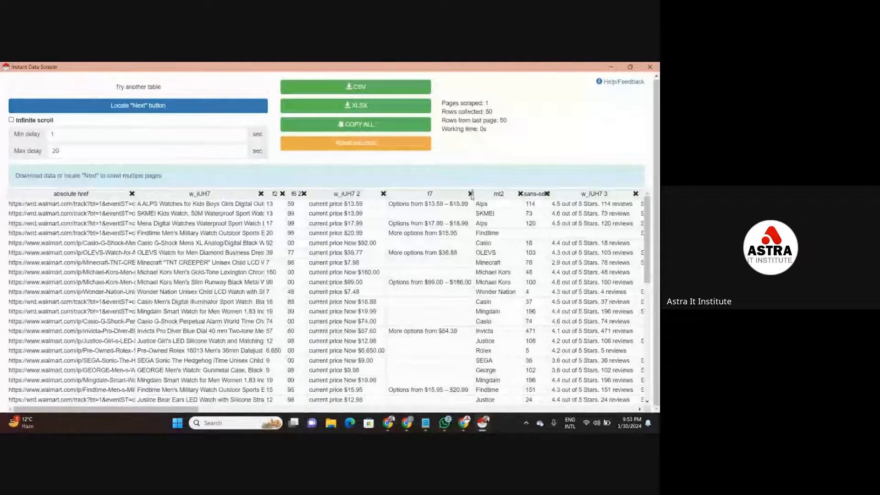
click(470, 194)
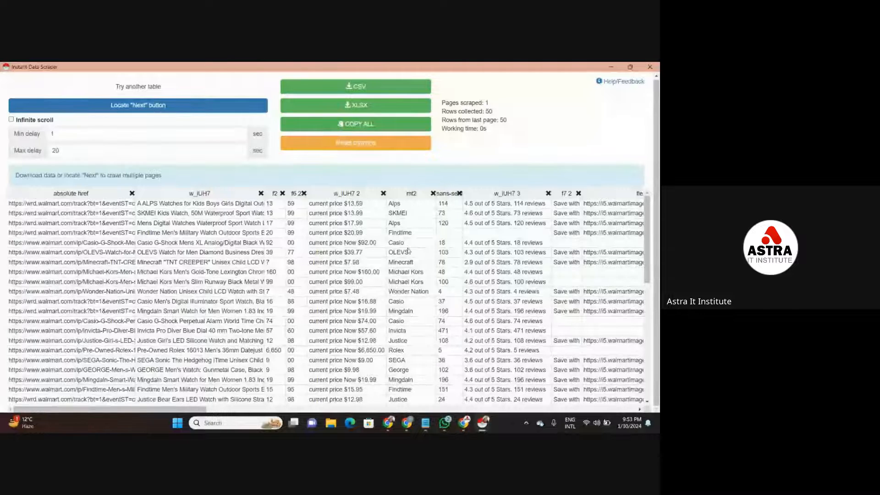
click(460, 194)
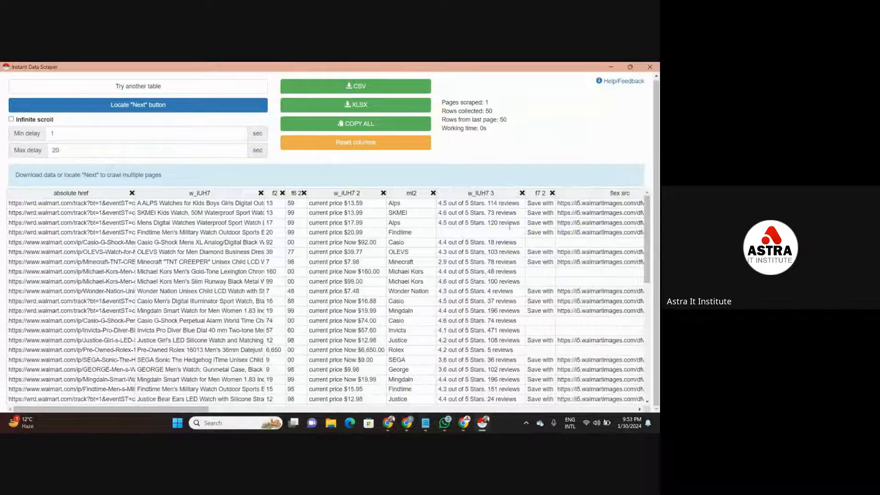
click(552, 193)
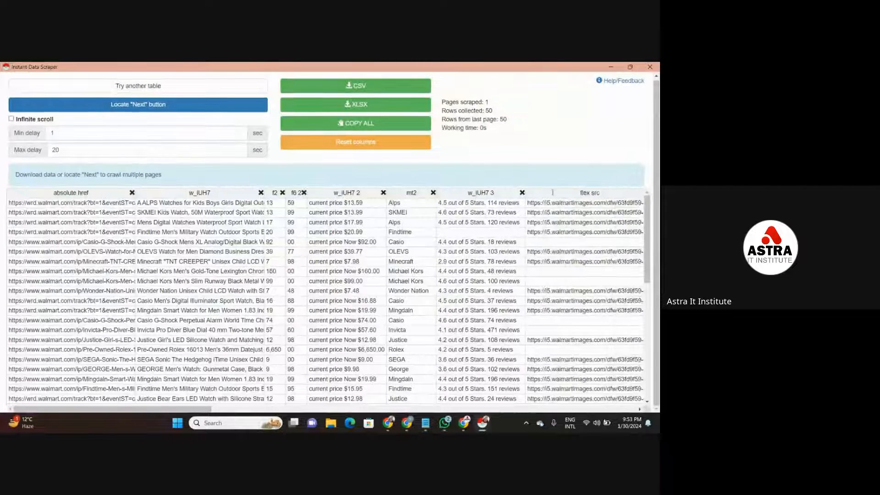
- Check the flex src image links, then remove the flex src, f7 3 and b columns from the table
click(613, 207)
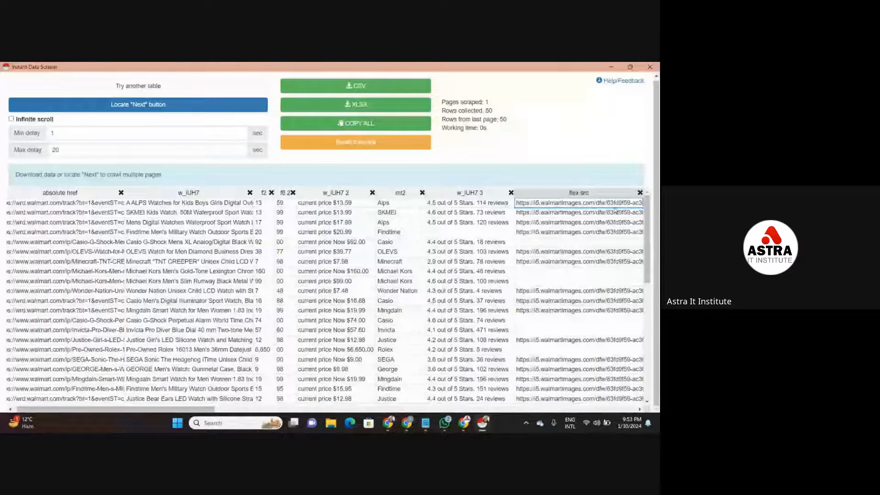
key(Down)
key(Down)
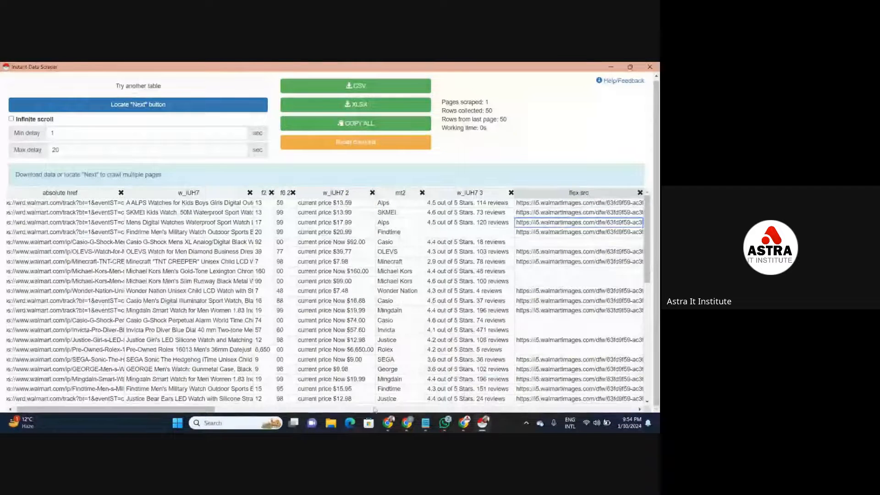
drag(219, 406, 290, 411)
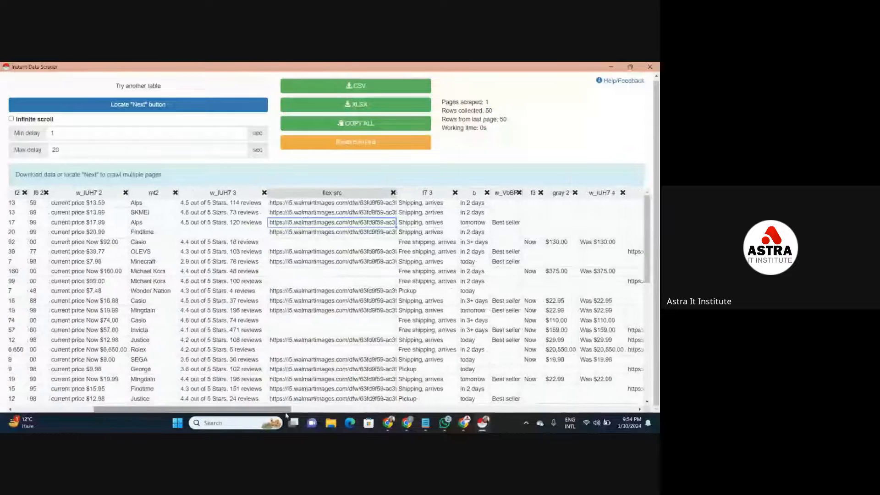
click(393, 193)
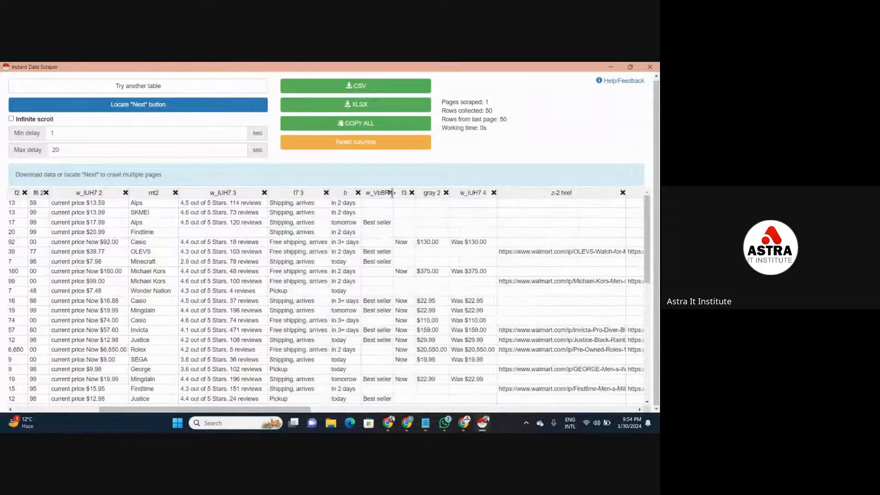
click(326, 193)
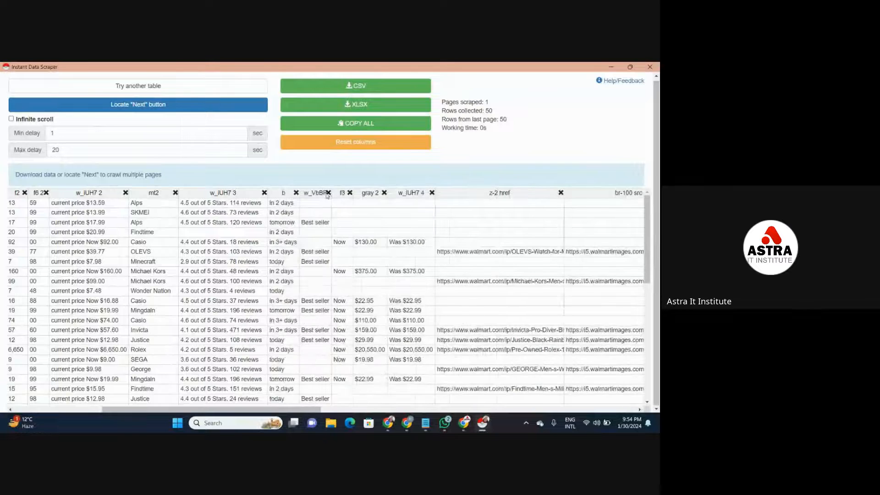
click(296, 193)
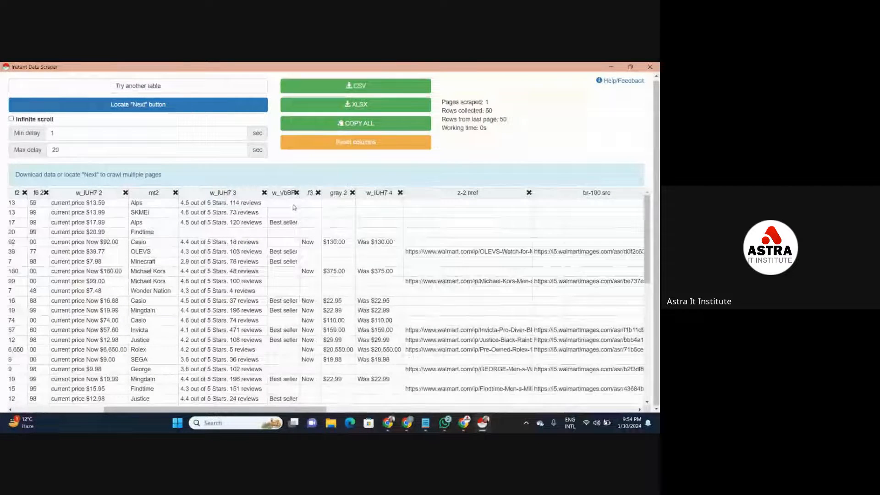
- Remove the best-seller badge, f3, gray 2 and w_IUH7 4 columns from the table
click(297, 193)
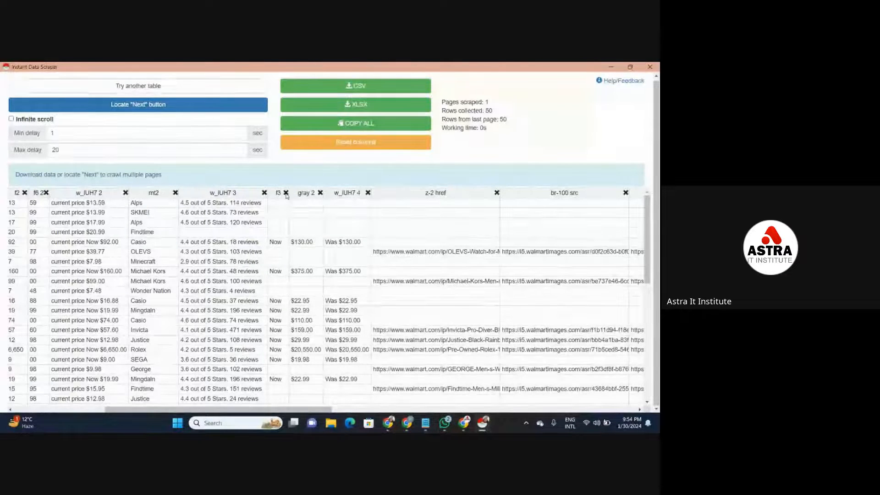
click(285, 193)
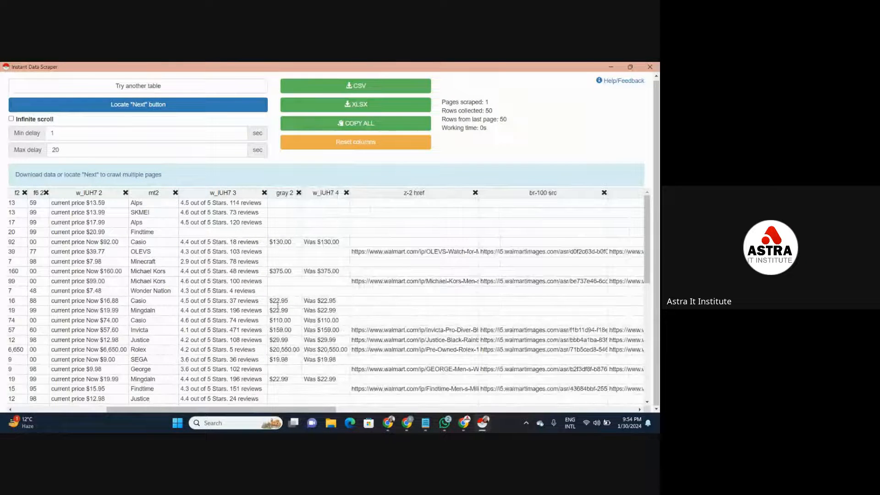
click(286, 242)
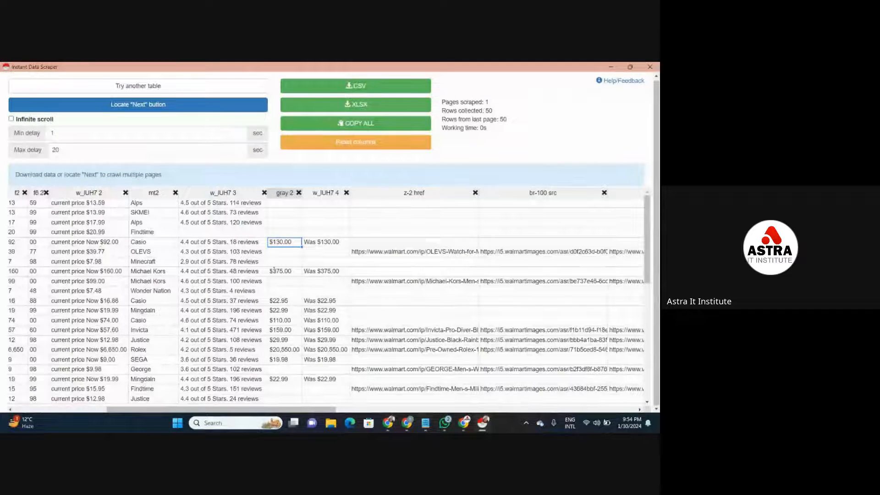
click(298, 193)
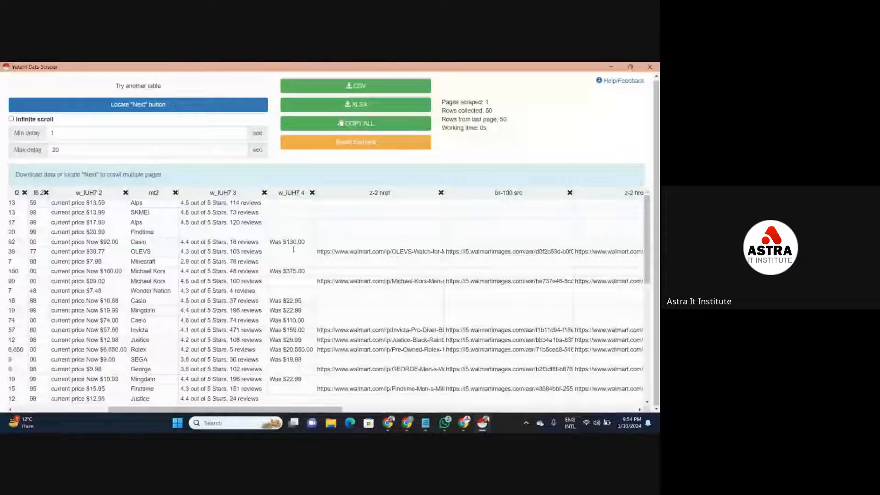
click(312, 193)
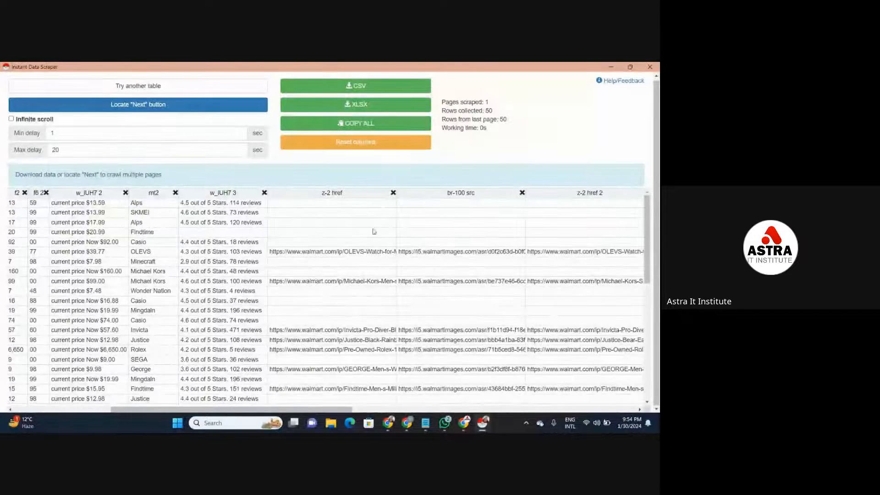
- Remove all z-2 href and br-100 src link columns, numbered up to 4, from the table
click(393, 193)
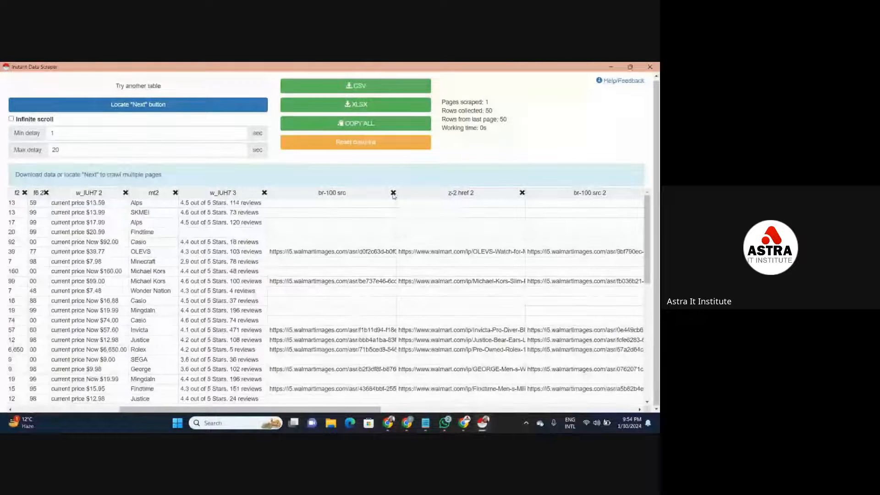
click(393, 193)
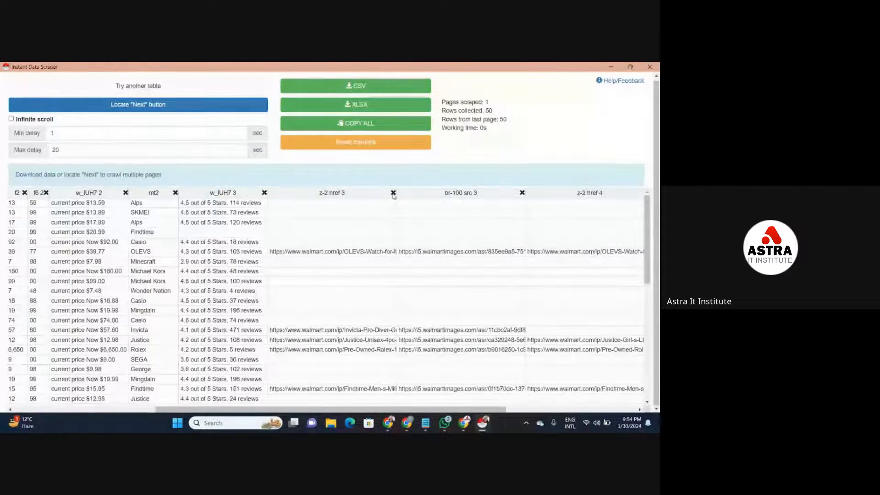
click(394, 193)
click(393, 193)
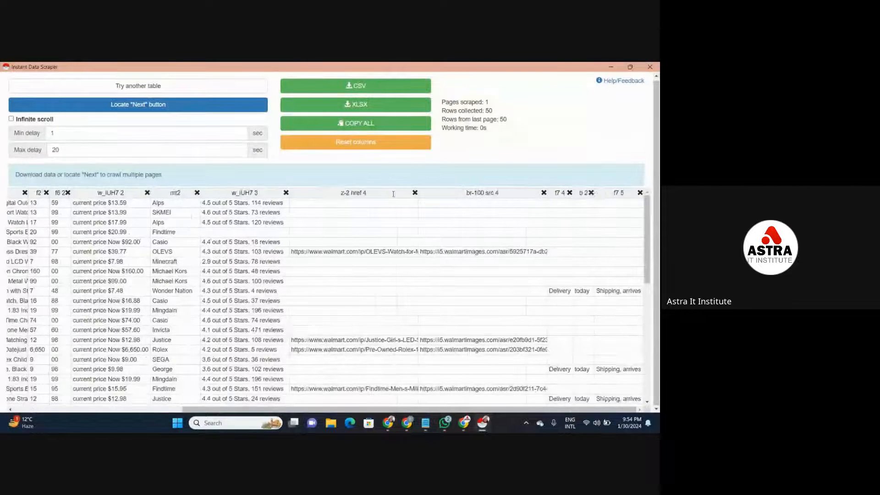
click(415, 193)
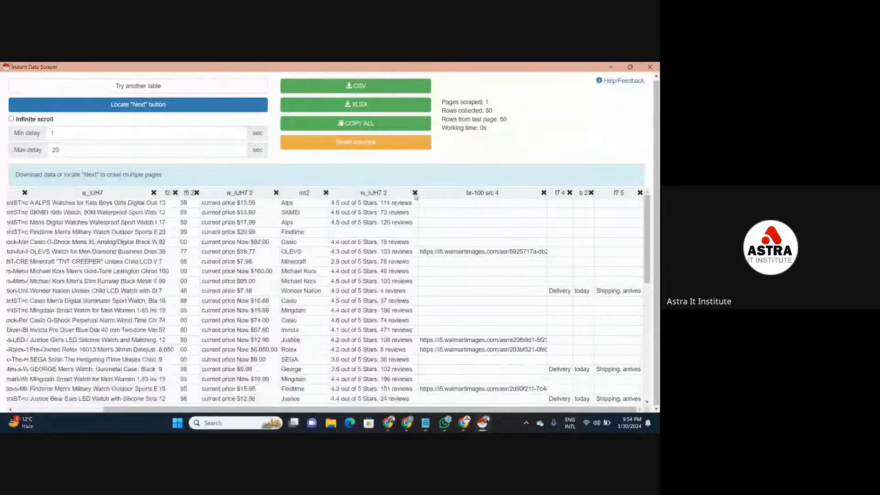
click(543, 193)
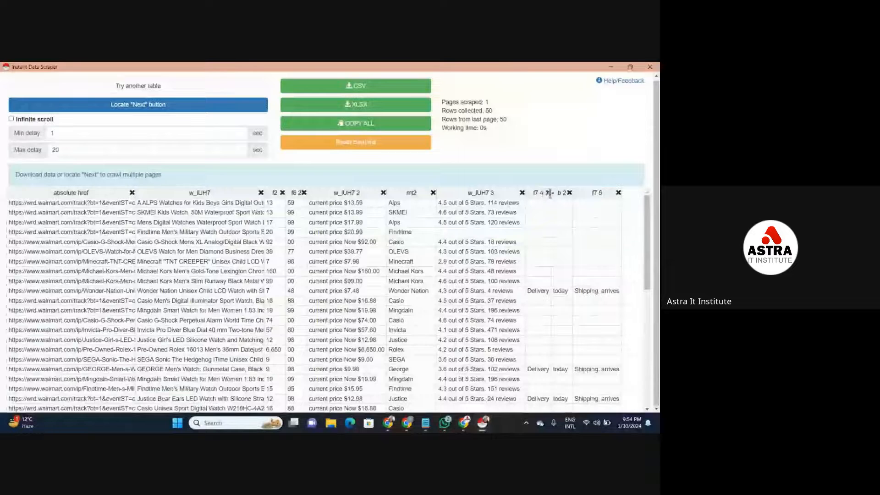
- Remove the f7 4, b 2 and f7 5 delivery and shipping columns from the table
click(547, 193)
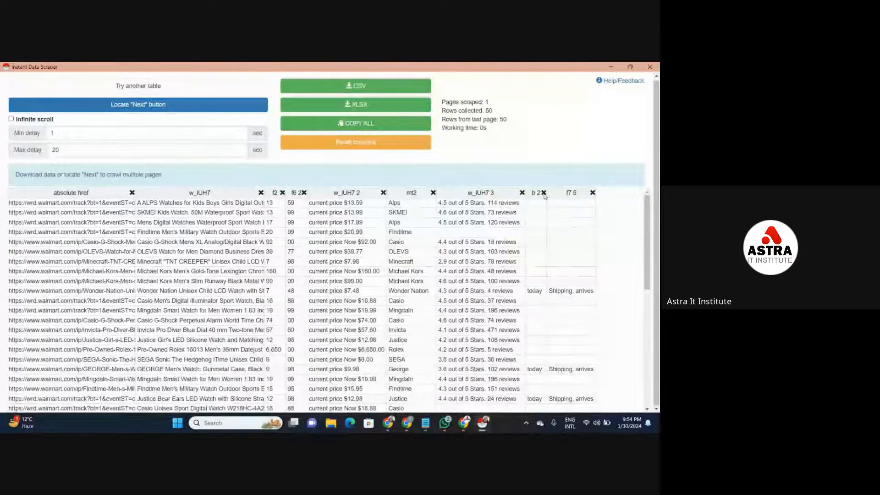
click(543, 193)
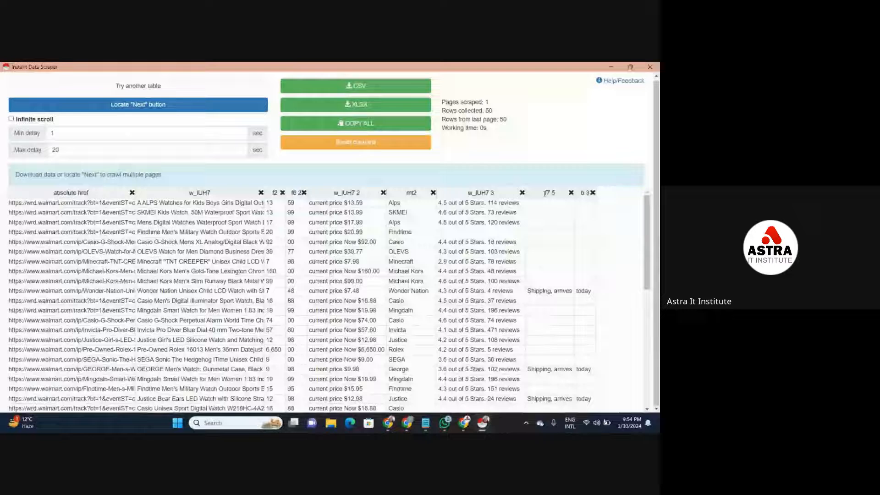
click(571, 192)
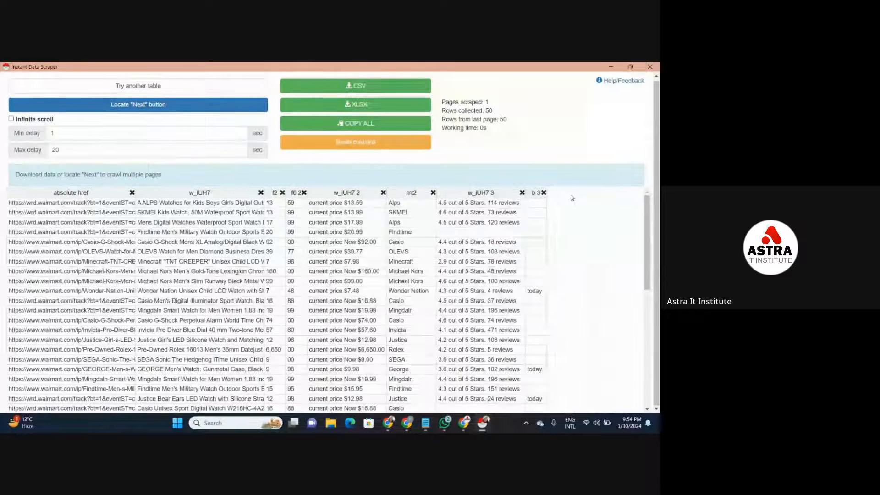
- Remove the b 3 column from the scraped table and export the remaining data as an XLSX file
click(543, 193)
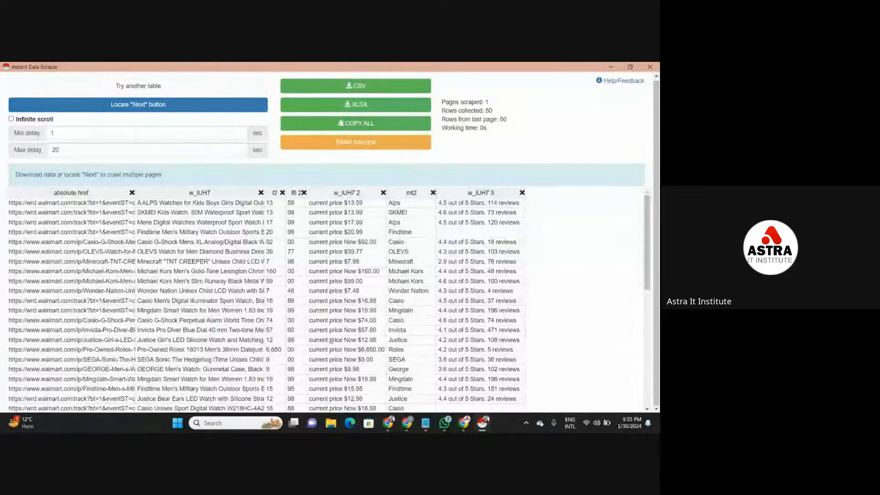
scroll(650, 315, down, 1)
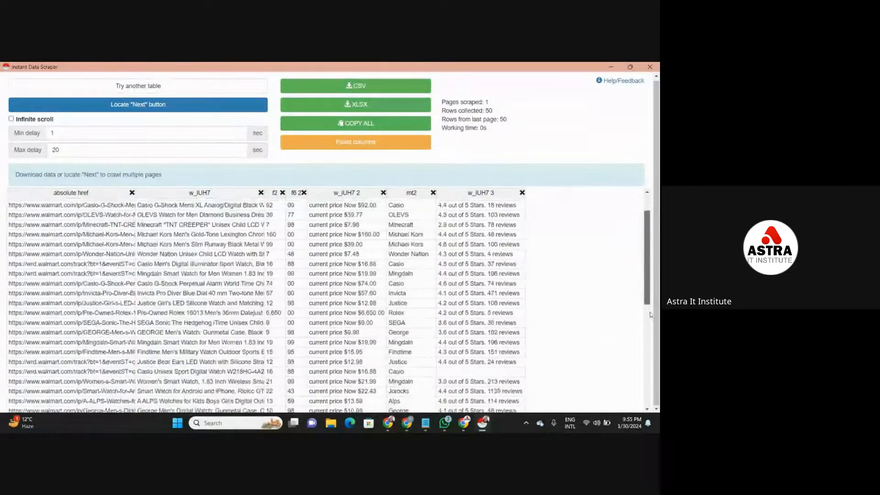
drag(650, 315, 645, 268)
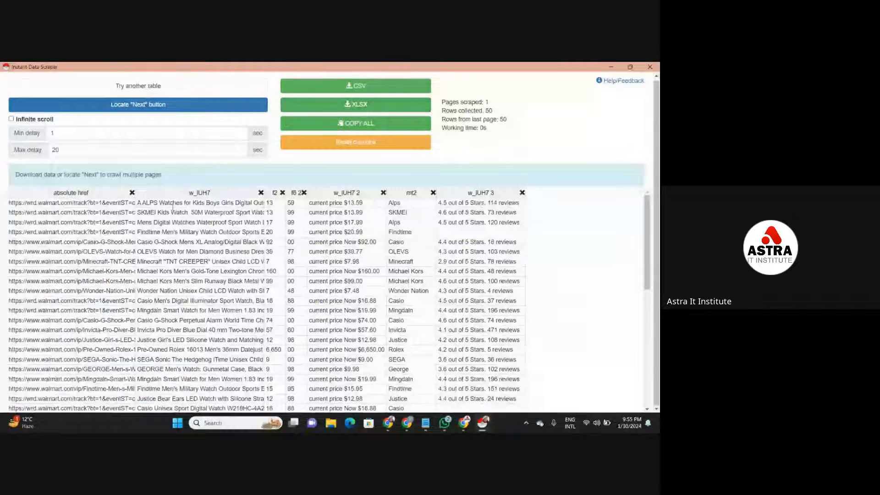
click(389, 110)
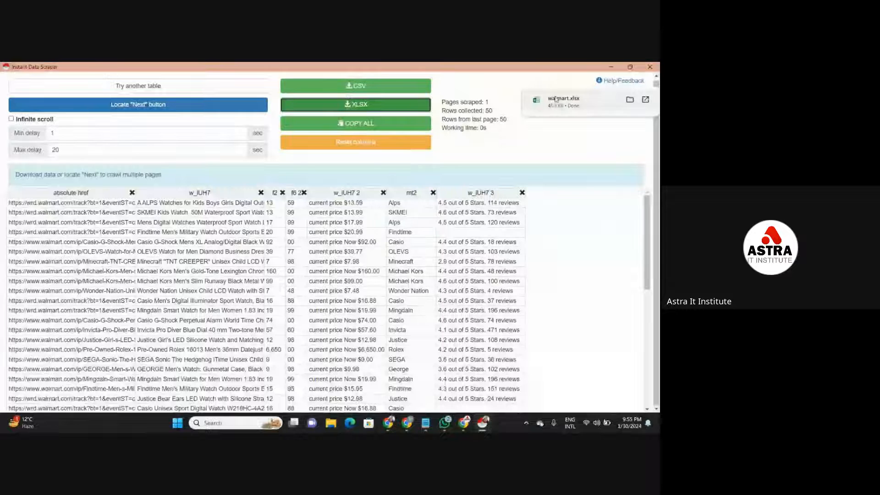
- Switch to Google Drive and upload the walmart file from the Downloads folder to My Drive
click(610, 67)
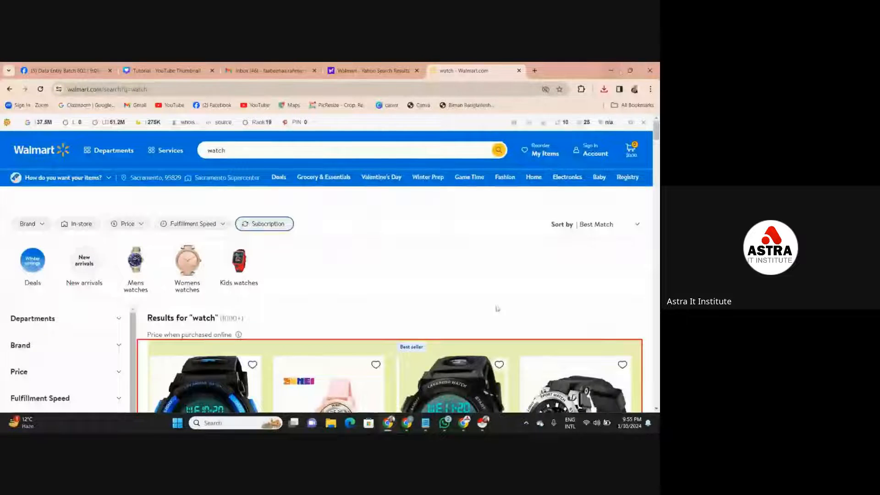
mouse_move(413, 423)
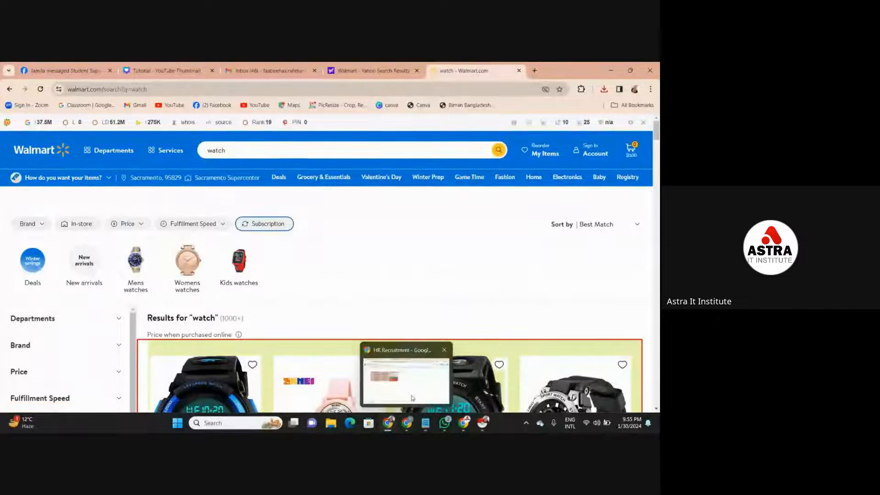
click(405, 378)
click(36, 68)
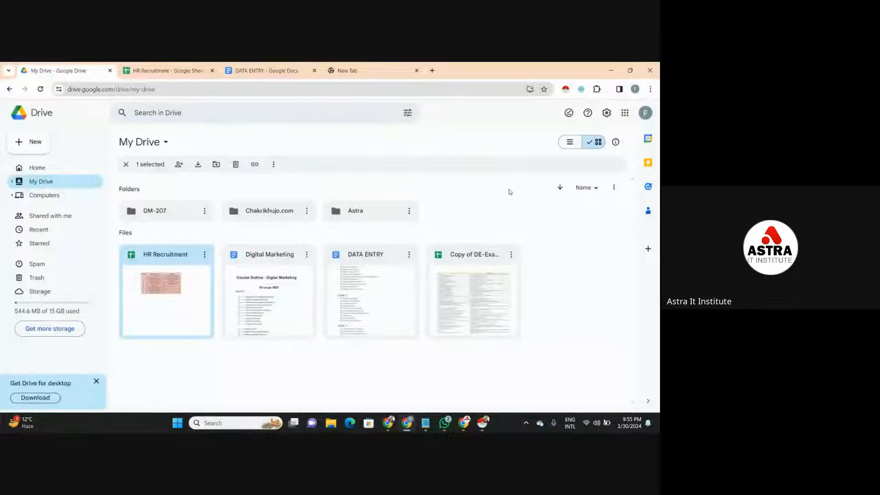
right_click(510, 191)
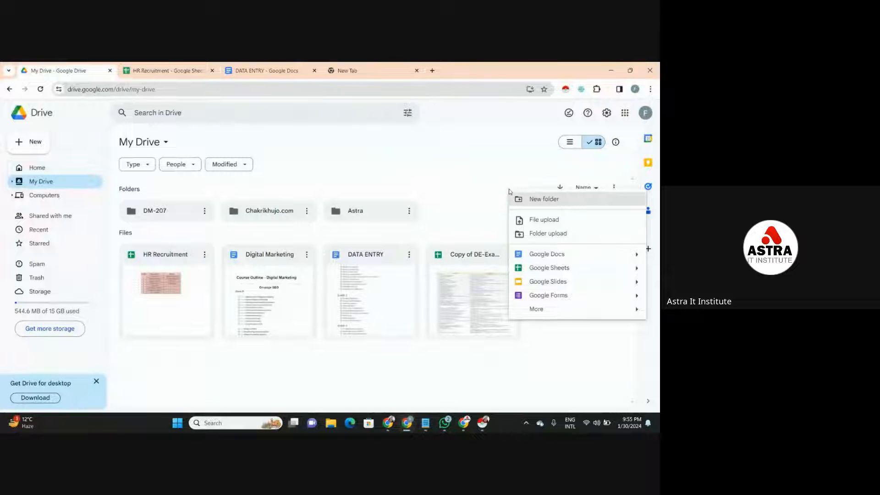
click(527, 219)
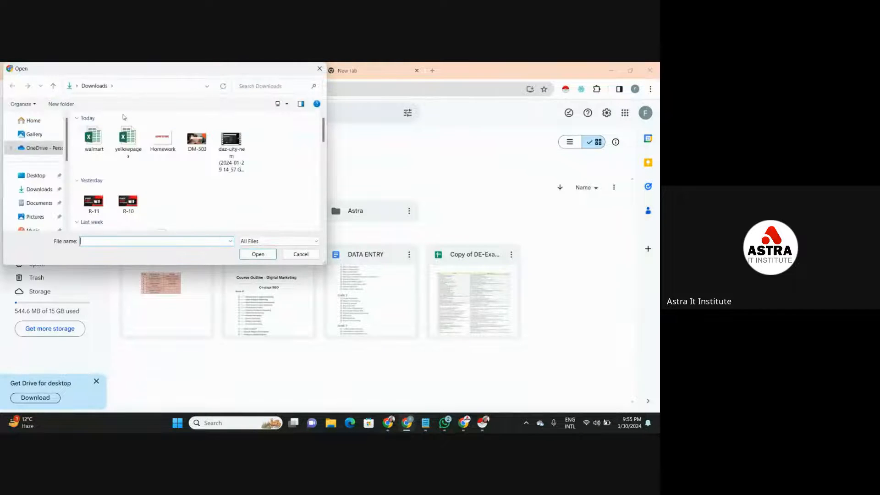
click(100, 133)
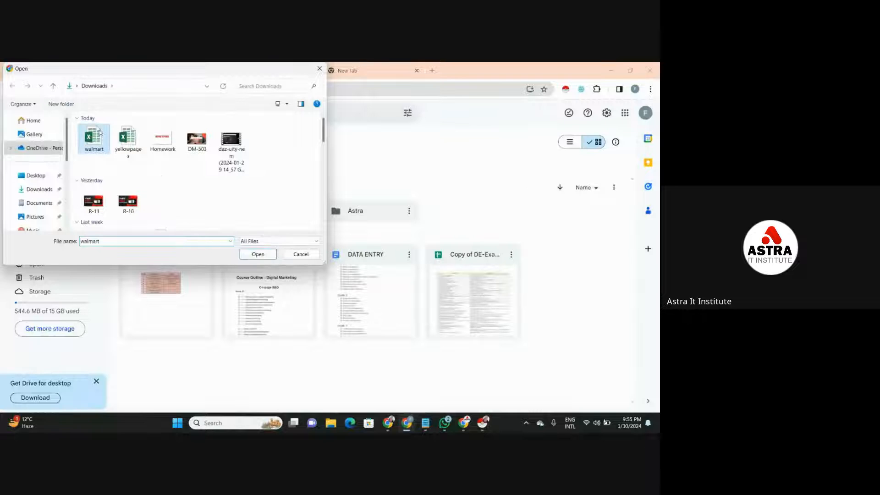
click(264, 254)
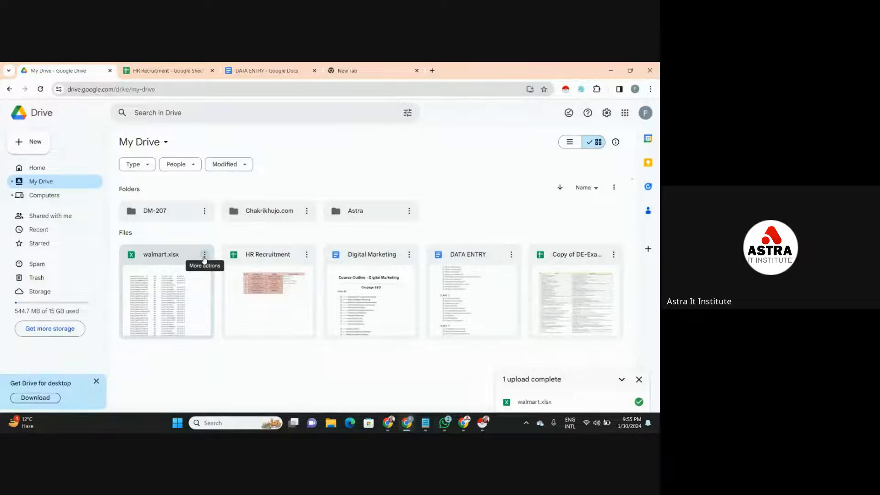
- Open the uploaded walmart.xlsx file with Google Sheets
click(205, 256)
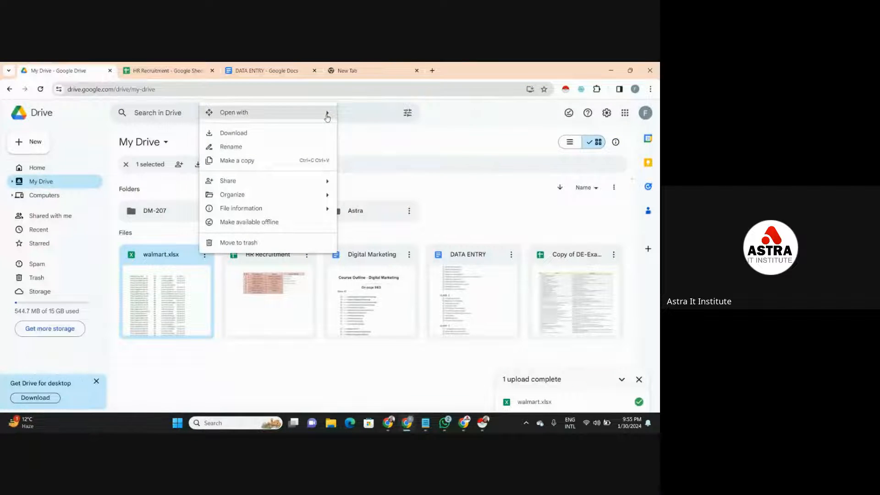
mouse_move(327, 117)
click(363, 146)
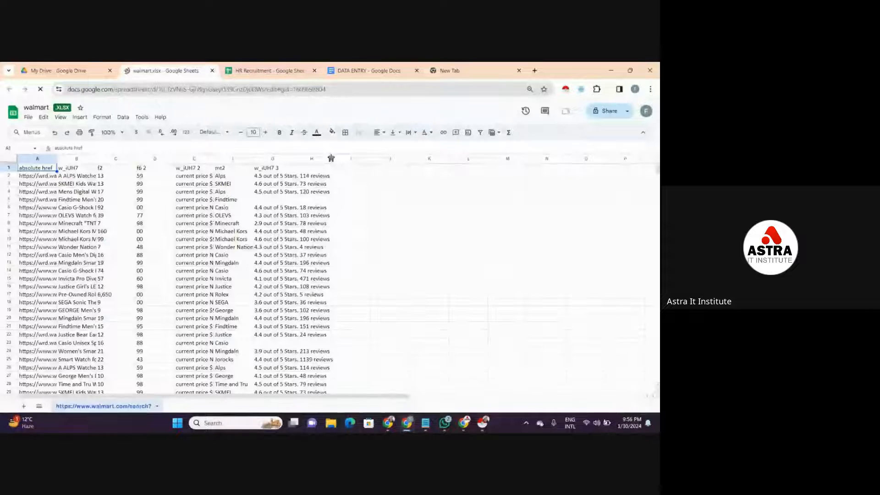
- Widen columns H and G, and replace the header in G1 with "Ratings & Reviews"
drag(330, 158, 432, 158)
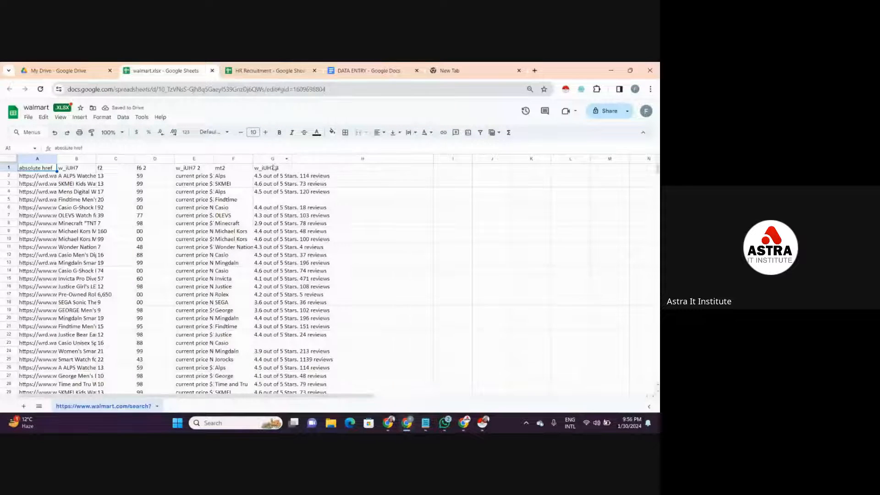
drag(292, 159, 399, 173)
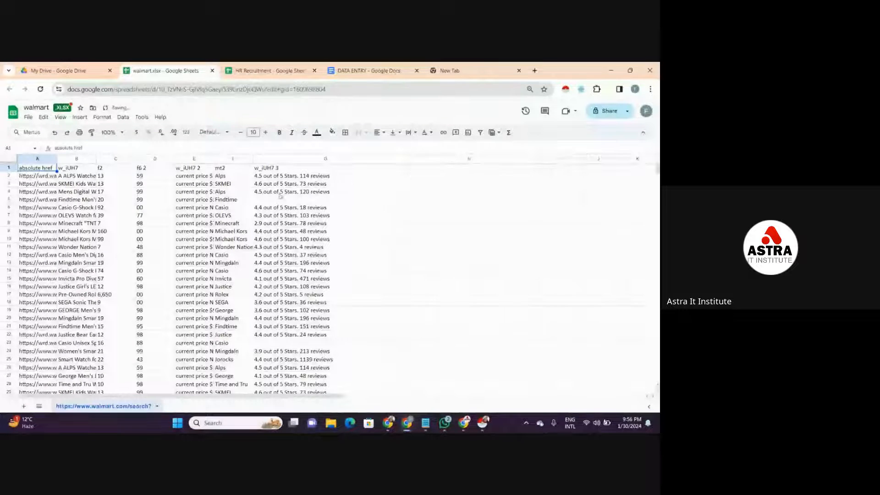
click(282, 169)
key(Delete)
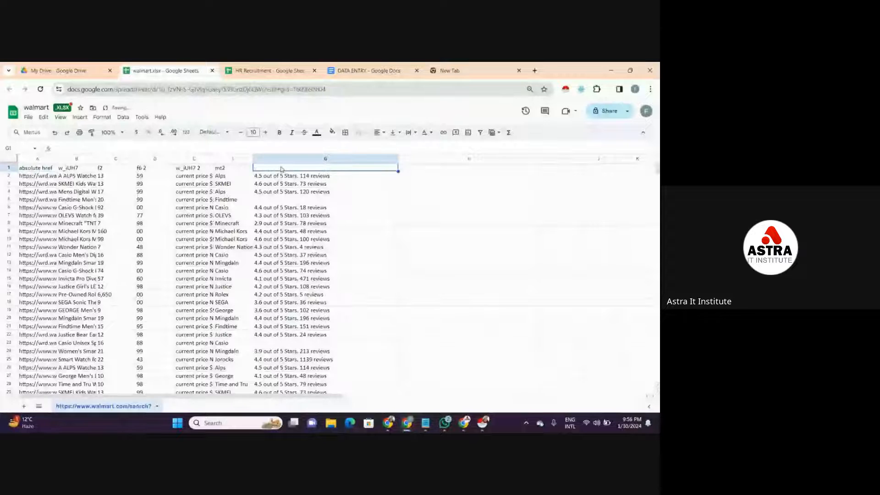
text(R)
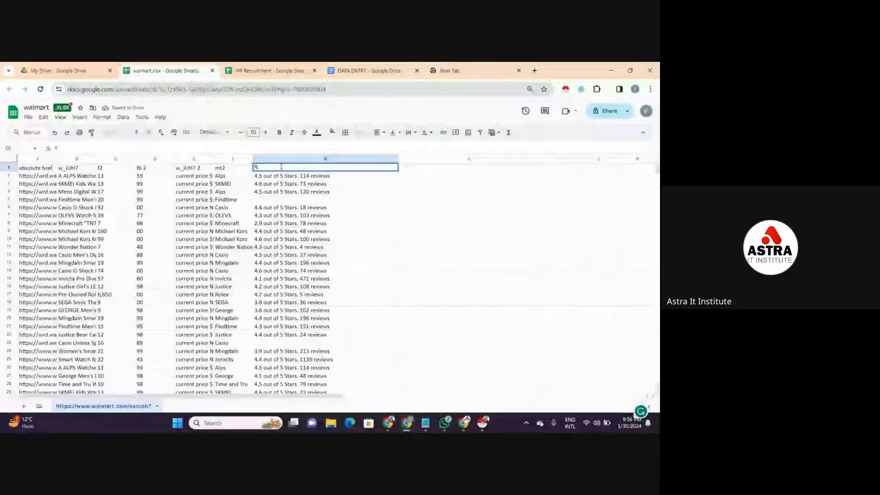
text(atings &)
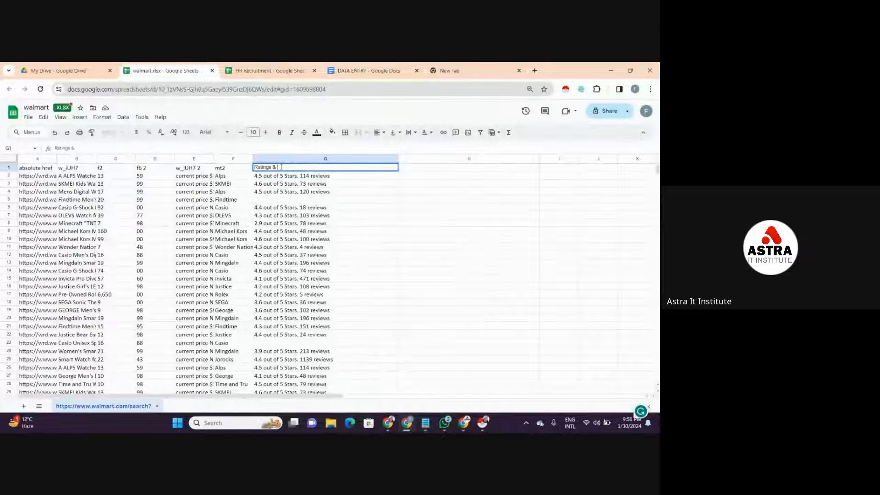
text(Rev)
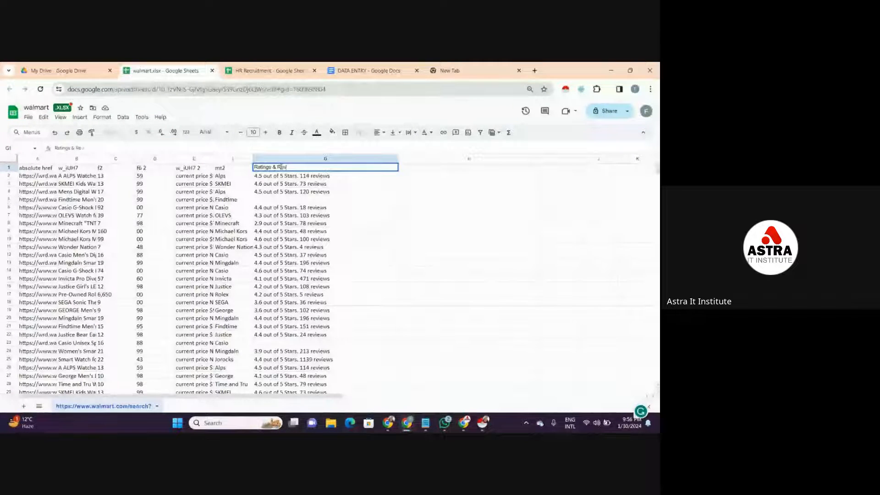
text(iw)
key(BackSpace)
- Replace the mt2 header in F1 with "Brand name" and the header in E1 with "Price"
click(239, 168)
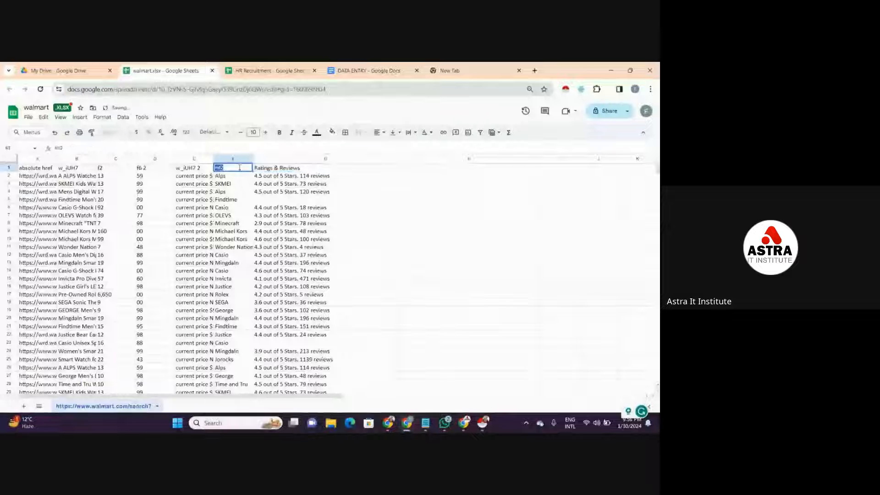
key(BackSpace)
text(Bra)
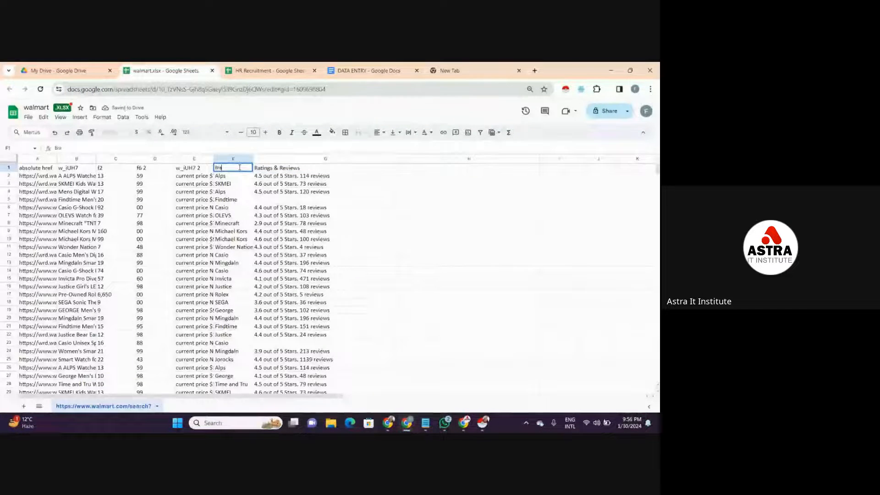
text(nd name)
click(207, 168)
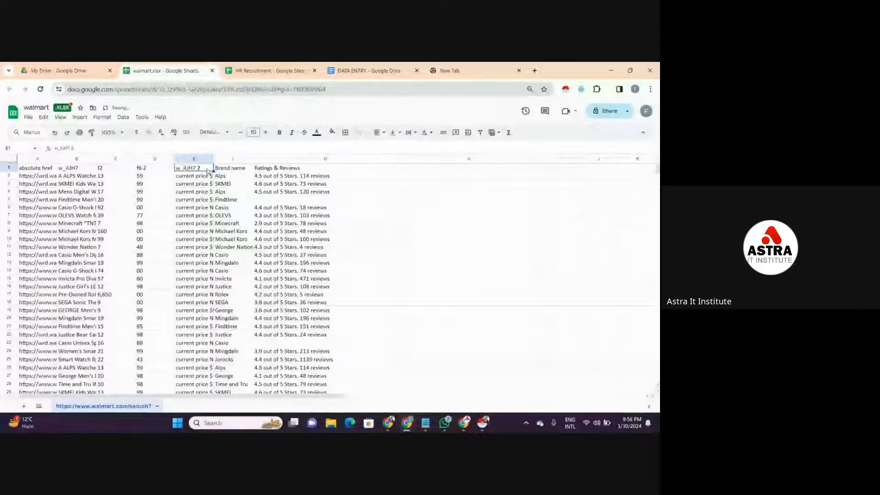
key(Delete)
text(Pr)
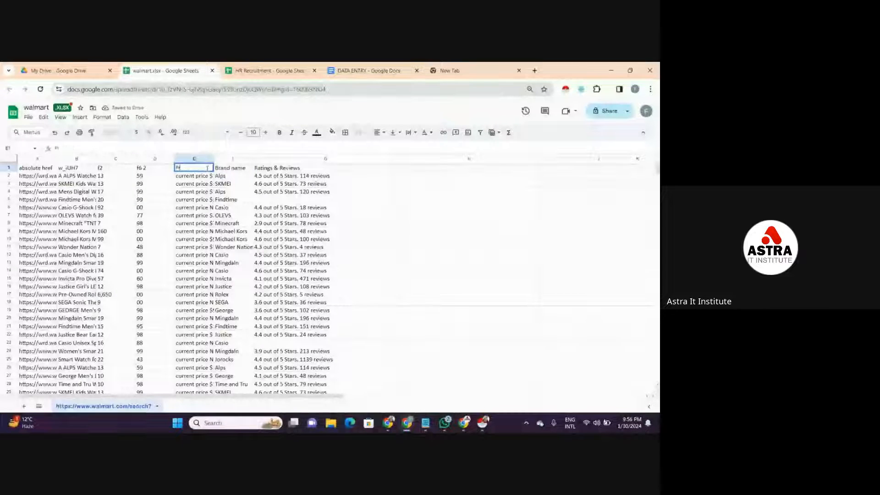
text(ice)
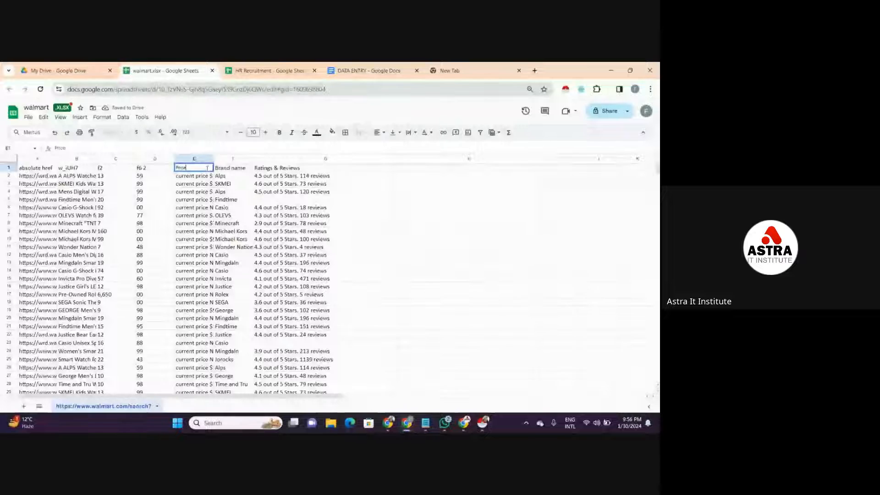
- Delete the f6 2 and f2 columns holding the split price digits
click(155, 169)
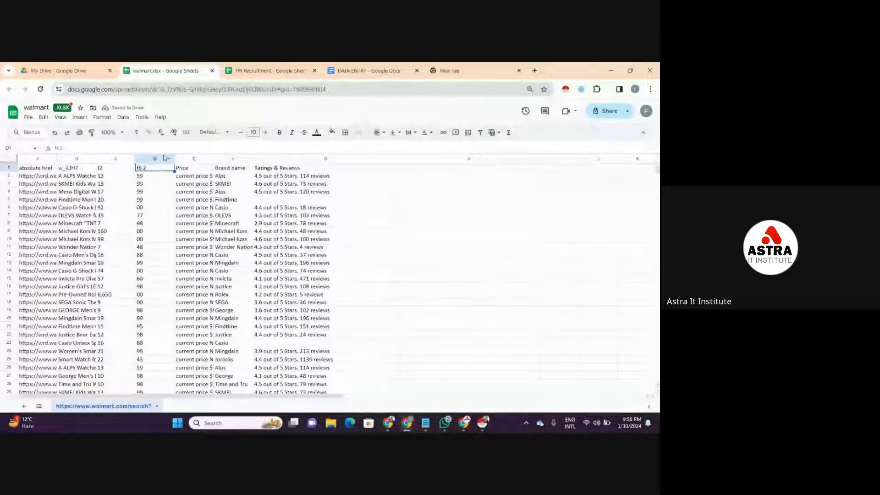
click(166, 159)
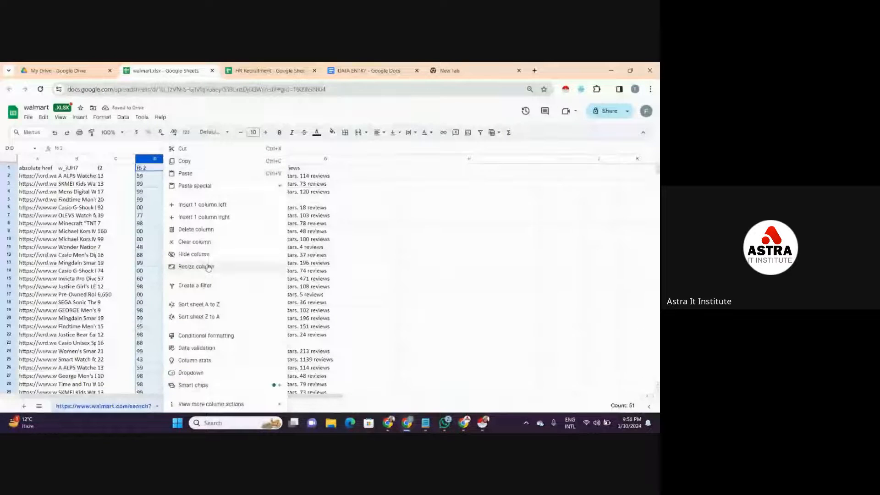
click(221, 231)
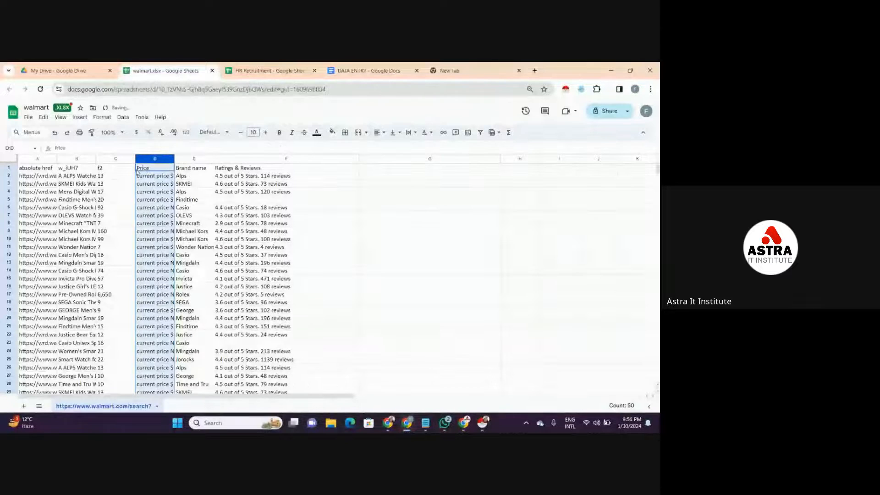
click(124, 158)
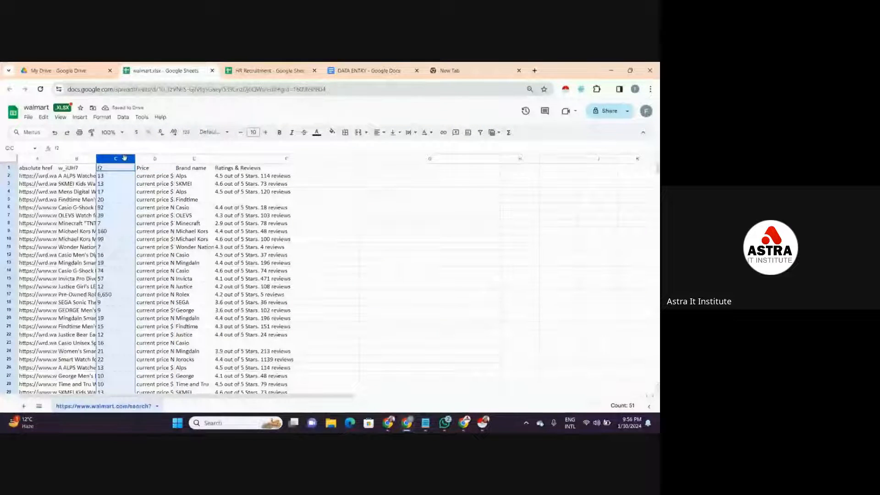
right_click(124, 158)
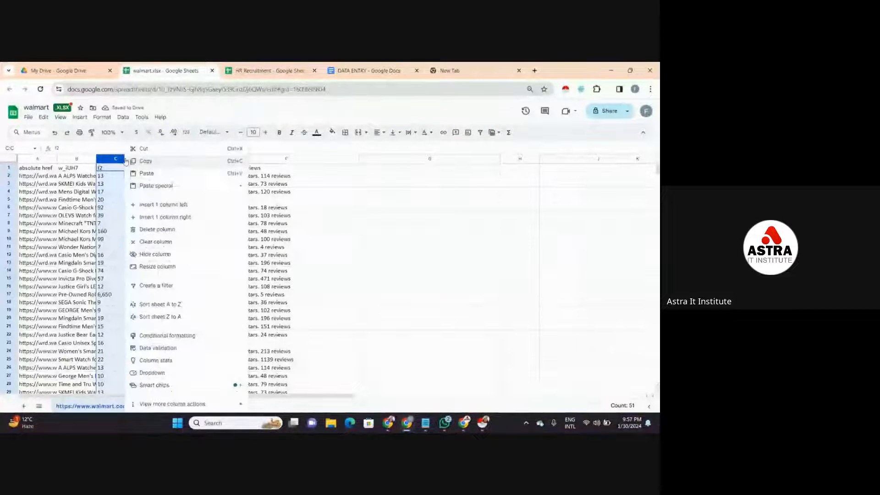
click(158, 229)
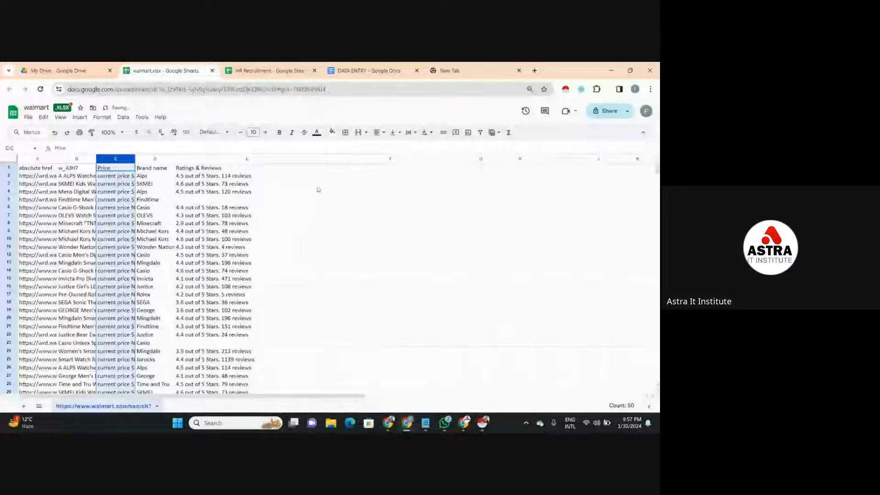
- Widen the Brand name, Price and w_iUH7 product title columns so their text is readable
drag(175, 158, 274, 159)
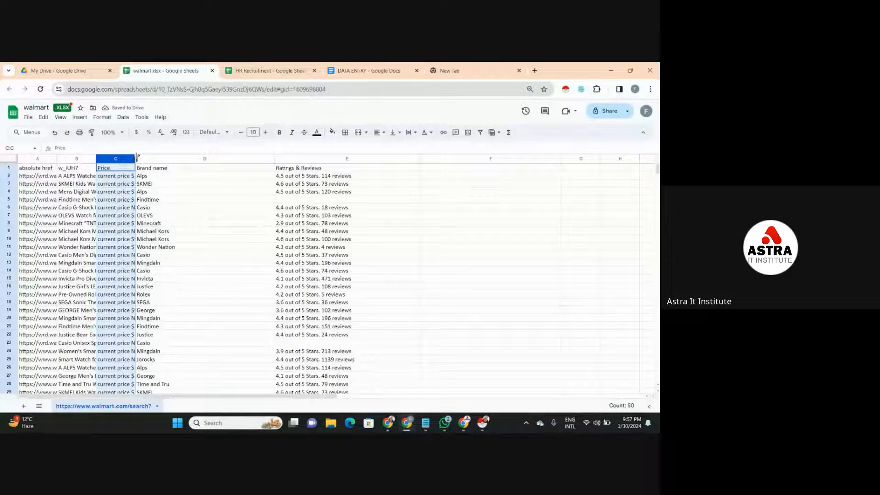
drag(136, 158, 225, 159)
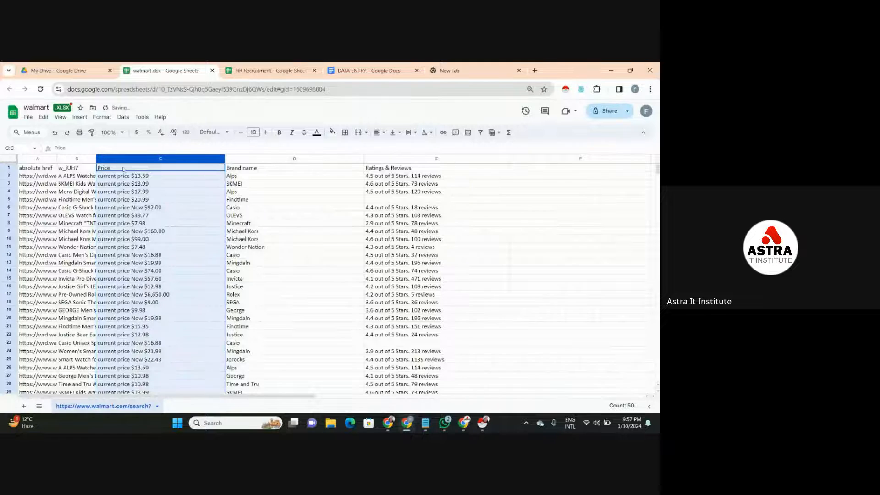
drag(96, 158, 159, 165)
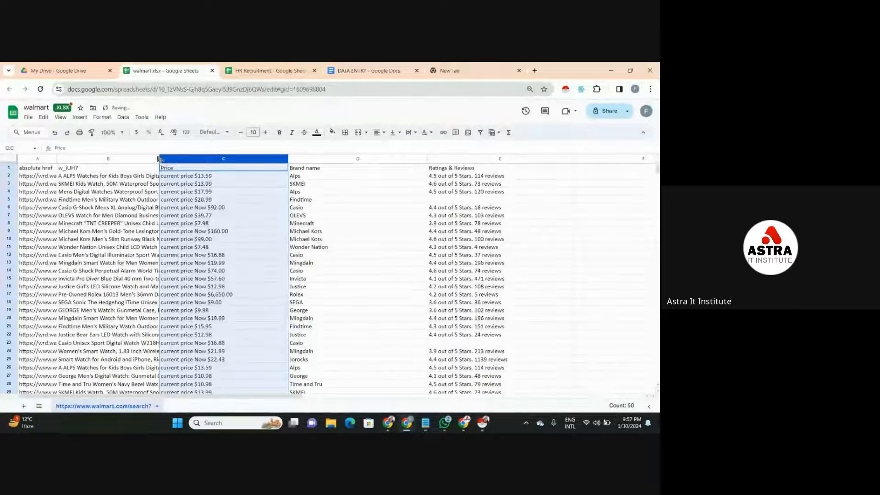
drag(160, 158, 264, 159)
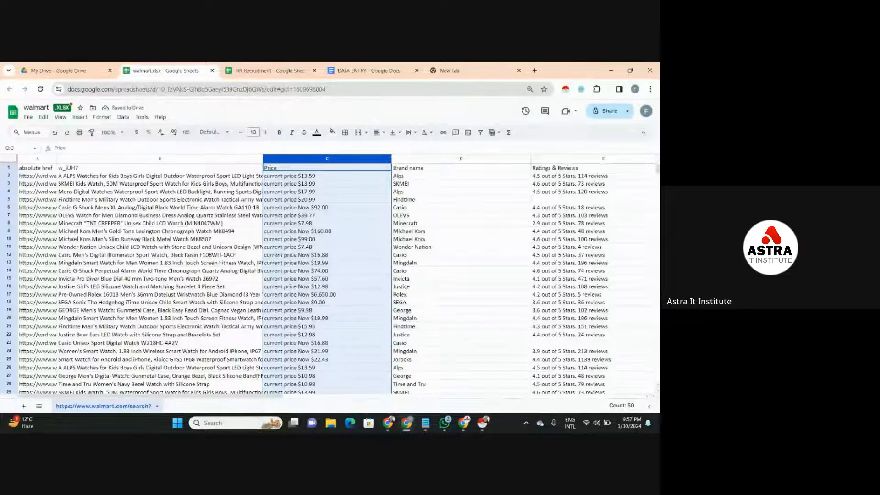
click(654, 158)
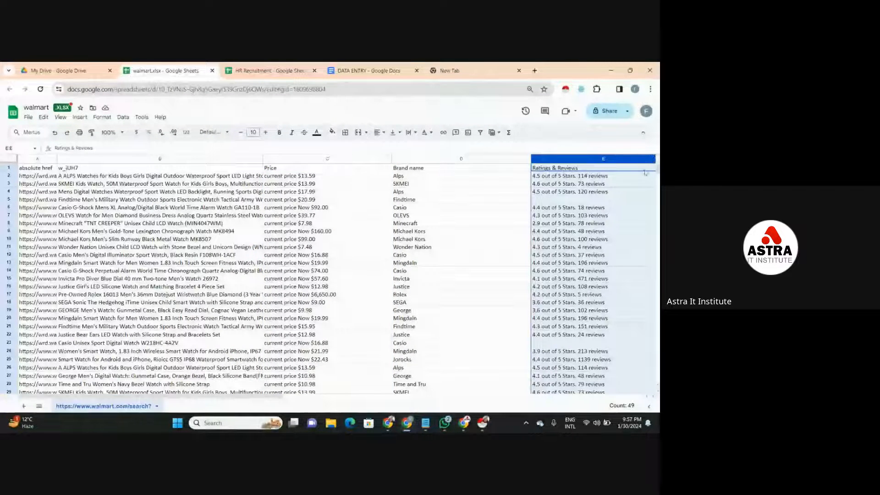
- Try to resize the Ratings & Reviews column by moving its outer border
key(Down)
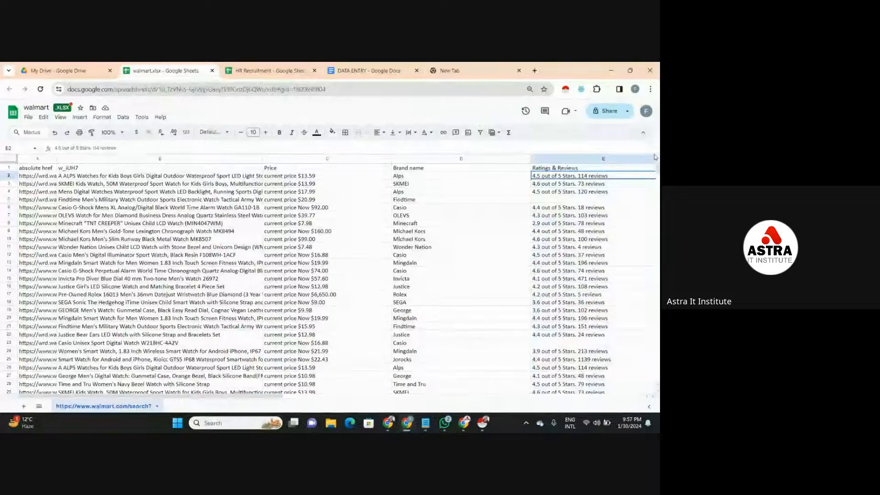
click(652, 158)
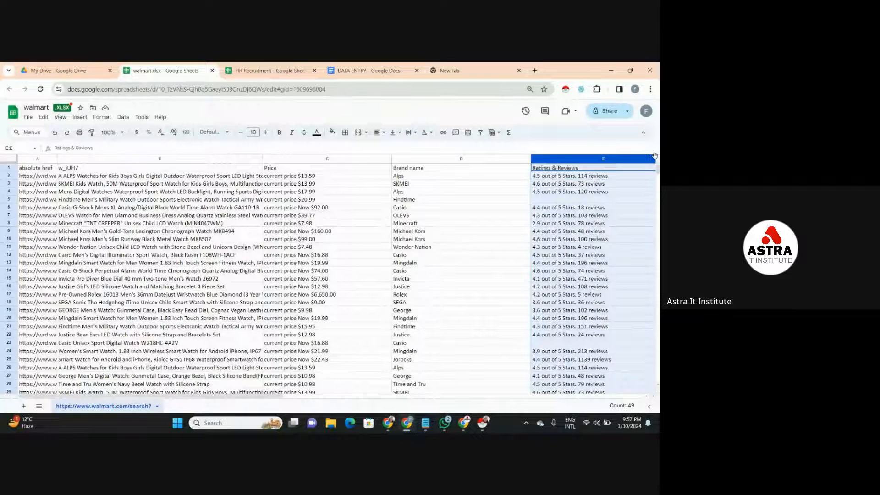
drag(654, 156, 647, 159)
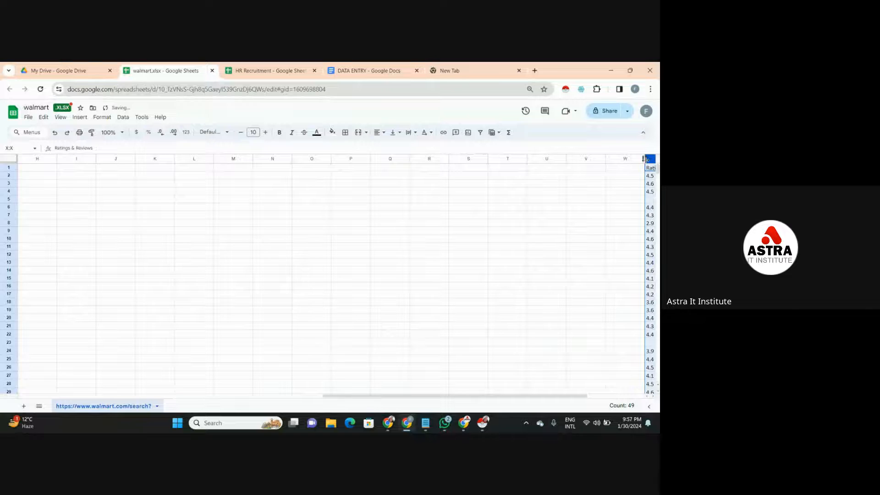
- Undo the accidental move of the Ratings & Reviews column and the latest column widening
key(ctrl+z)
key(ctrl+z)
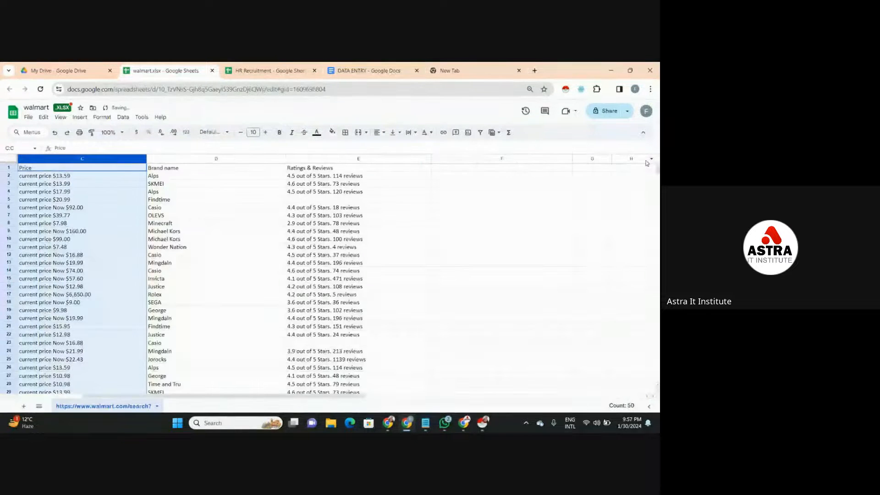
key(ctrl+z)
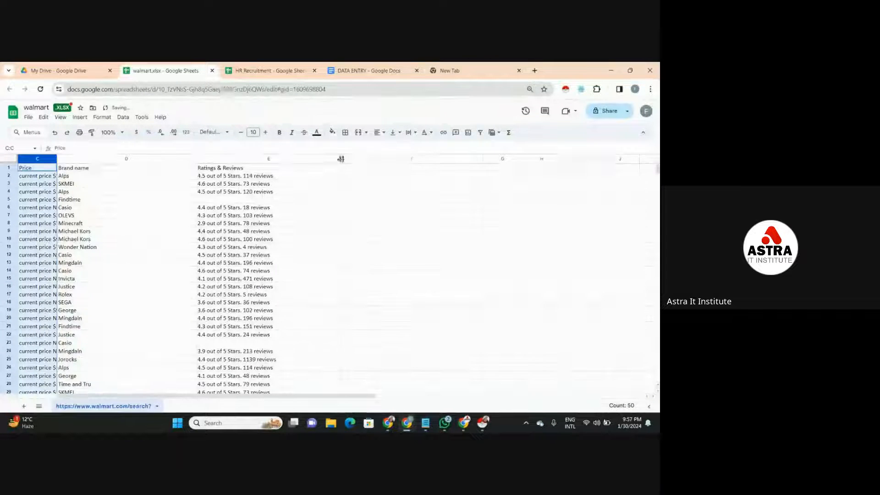
- Narrow the Ratings & Reviews and Brand name columns, widen the Price column, and try to widen the product title column before it
drag(341, 158, 277, 166)
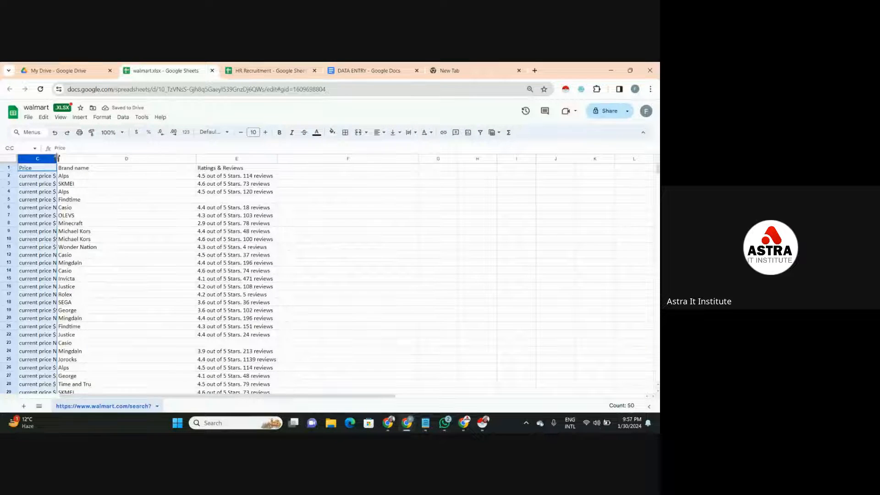
drag(57, 158, 151, 154)
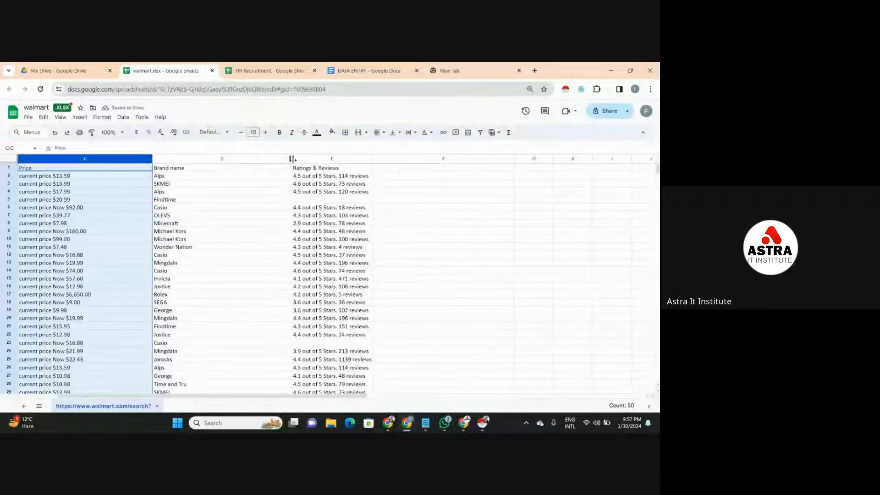
drag(291, 158, 207, 160)
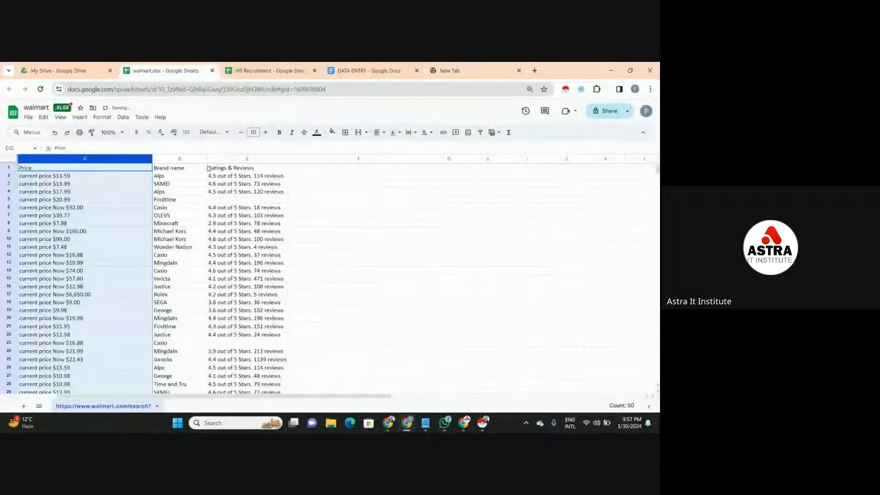
drag(153, 158, 271, 158)
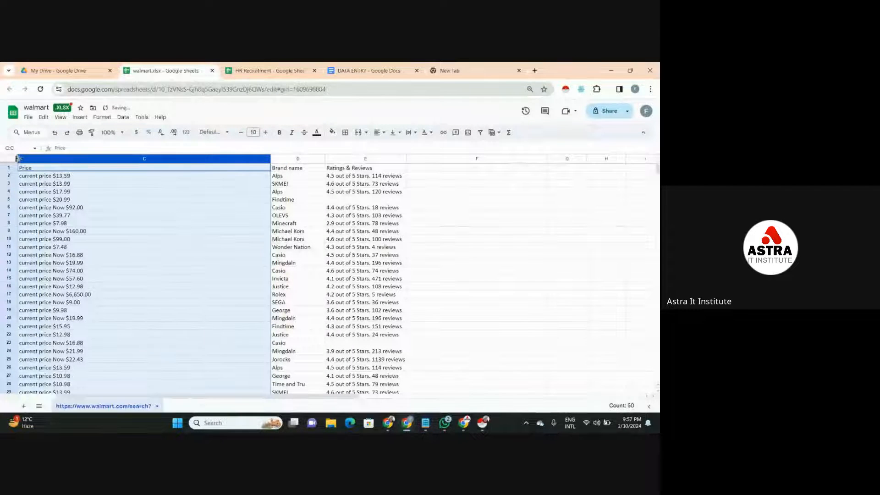
drag(18, 158, 126, 176)
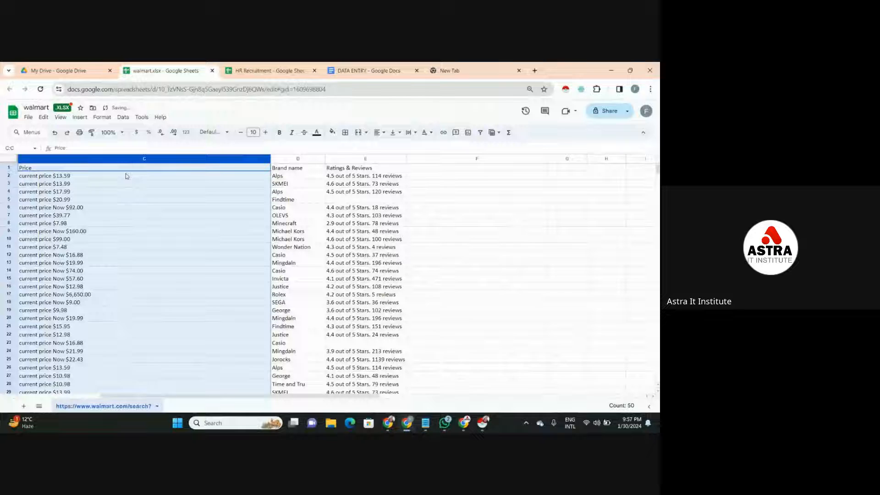
click(162, 202)
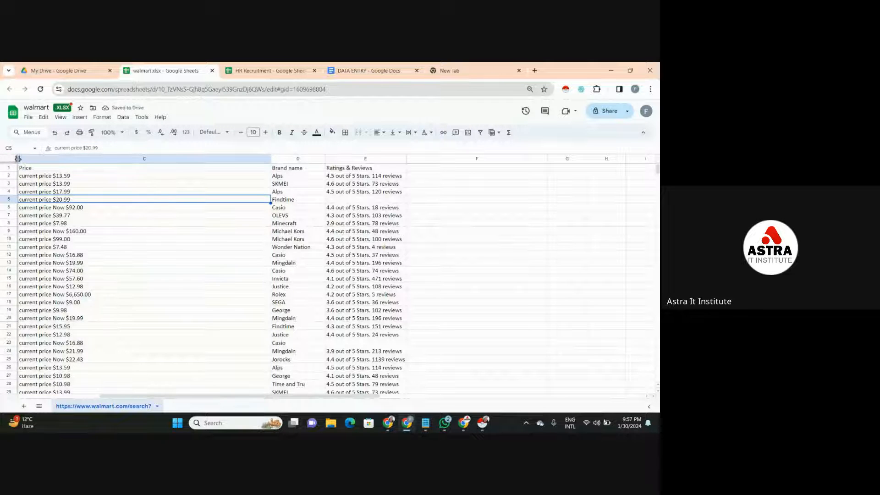
drag(18, 159, 85, 160)
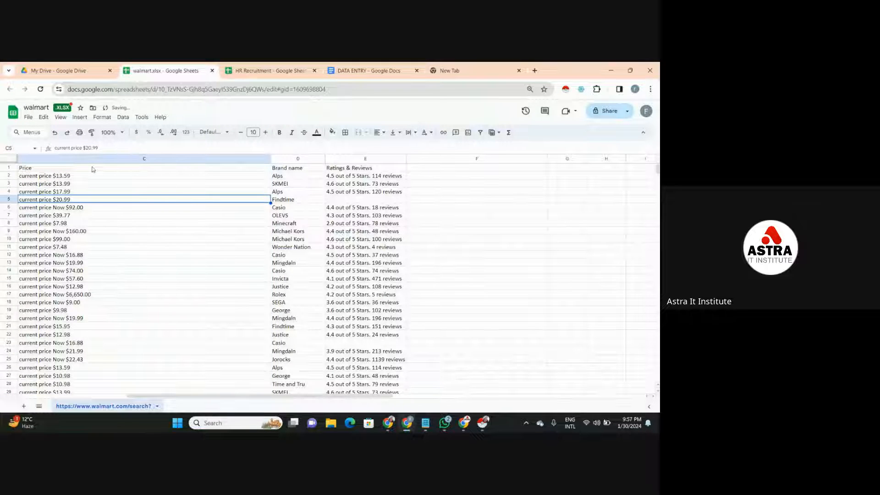
- Undo the column resizing, the f2 and f6 2 column deletions and the header renames, back to the original scraped headers
click(55, 133)
click(55, 132)
click(55, 136)
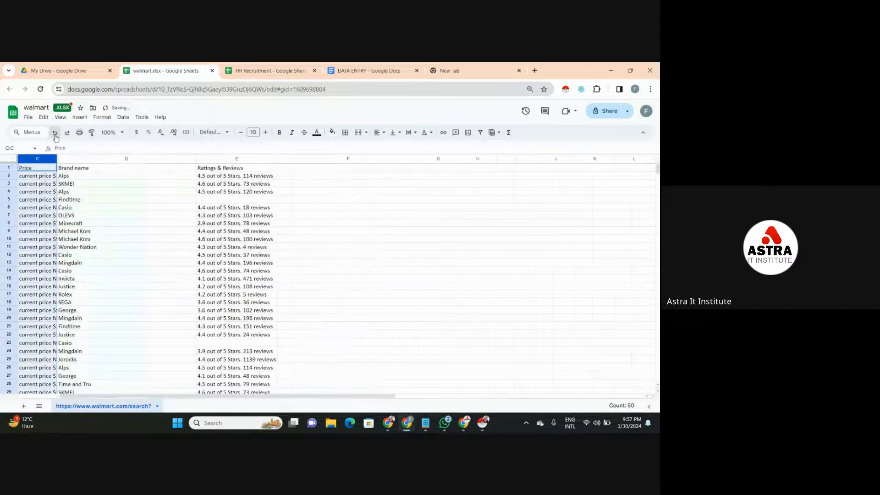
click(55, 133)
click(55, 133)
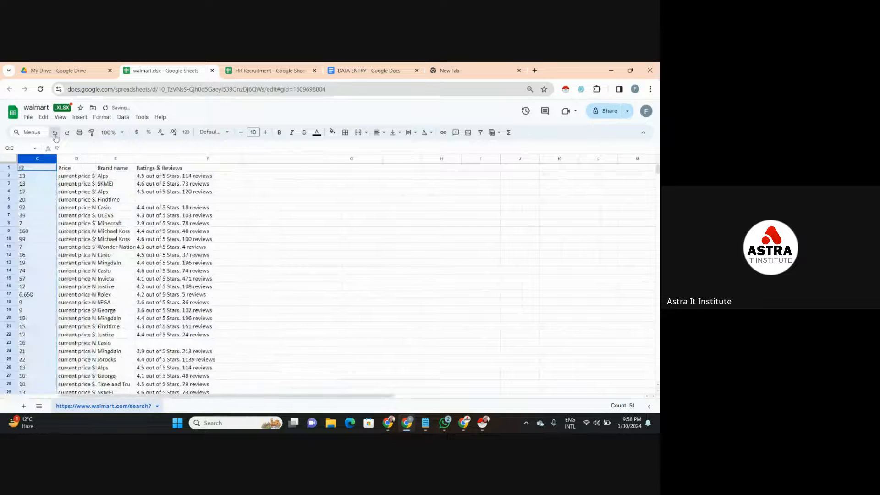
click(55, 133)
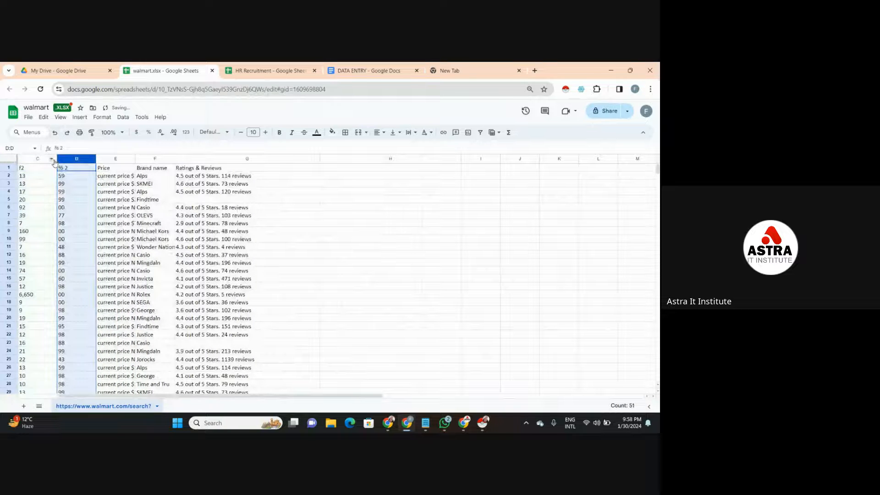
click(54, 136)
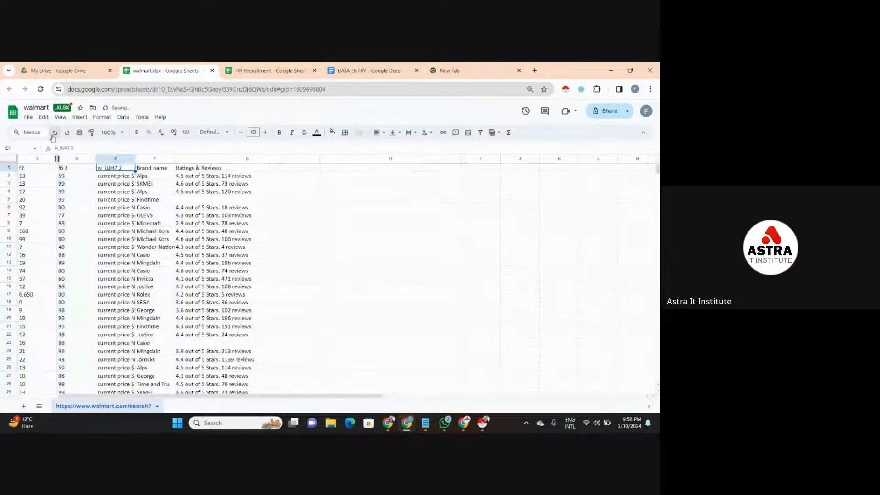
click(53, 136)
click(53, 136)
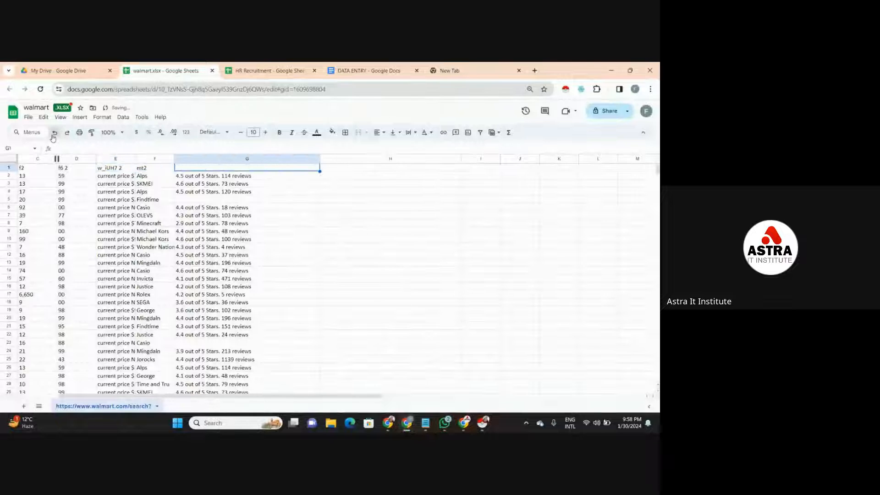
click(54, 136)
click(53, 136)
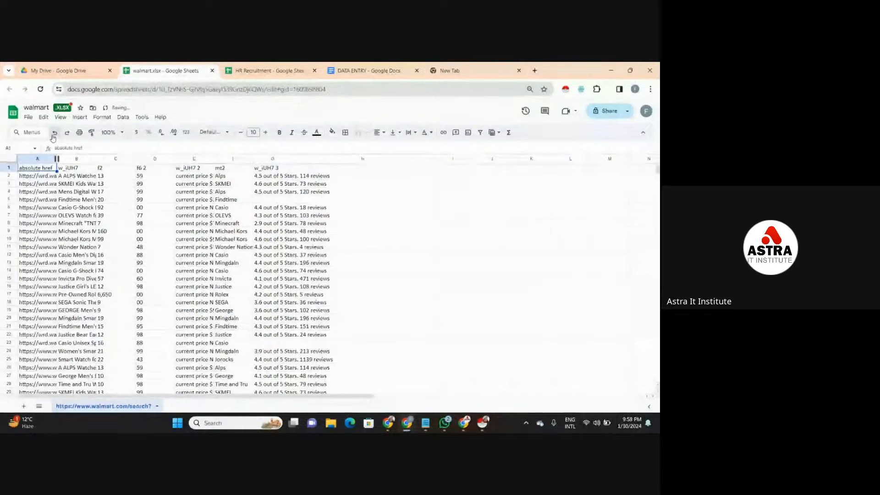
- Delete the f2 and f6 2 columns that hold the split price digits
click(117, 159)
right_click(118, 158)
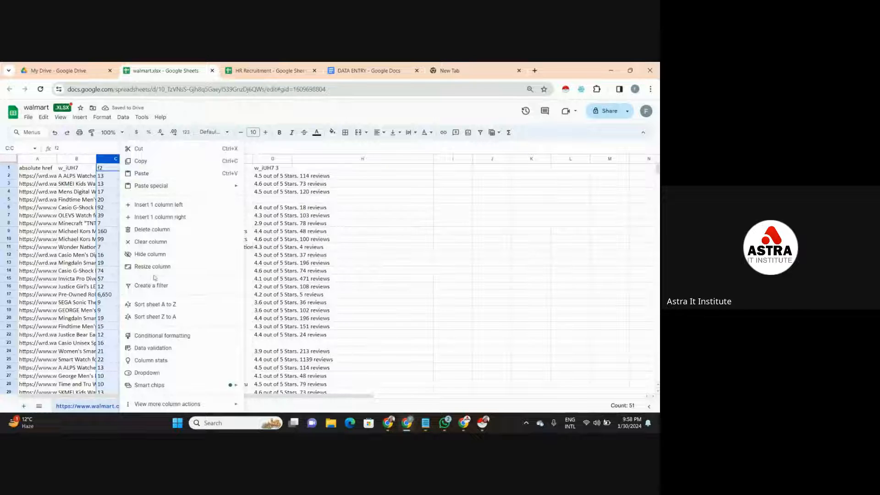
click(165, 231)
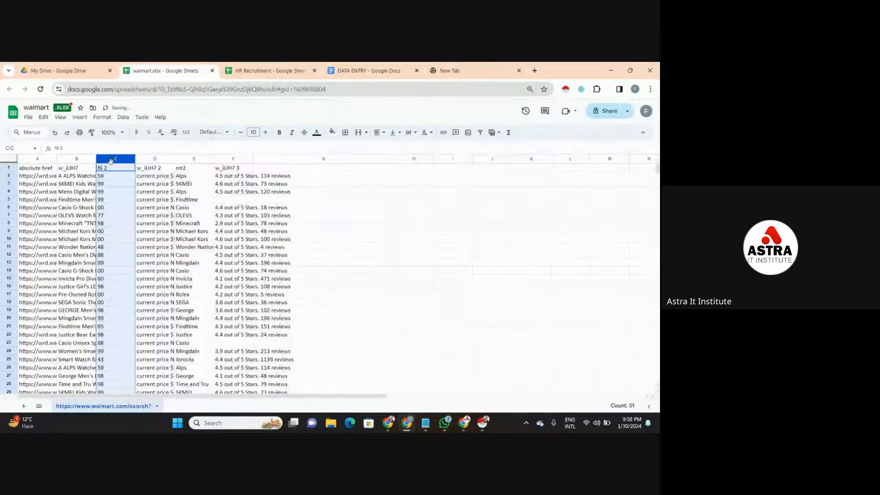
right_click(111, 160)
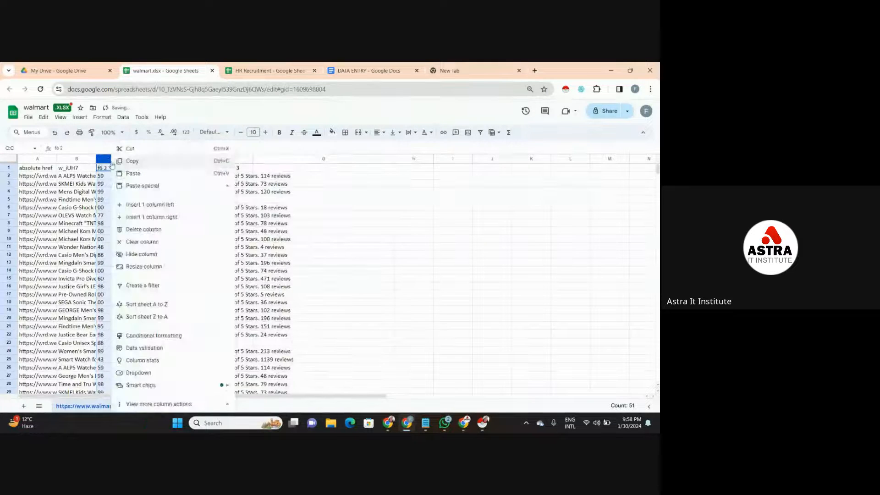
click(130, 234)
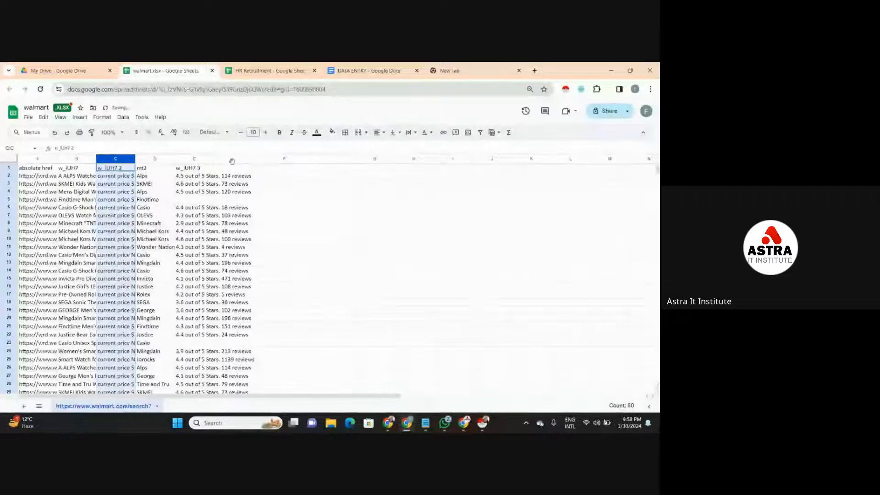
- Widen the w_iUH7 3 ratings column and the mt2 brand column so their text is readable
drag(214, 158, 283, 159)
click(173, 158)
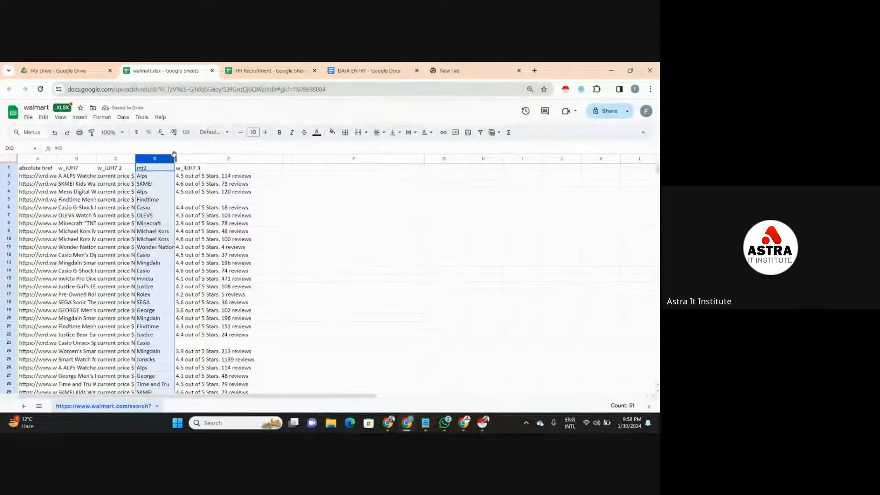
drag(174, 158, 212, 159)
- Replace the w_iUH7 3 header in E1 with "Ratings & Reviews"
double_click(241, 167)
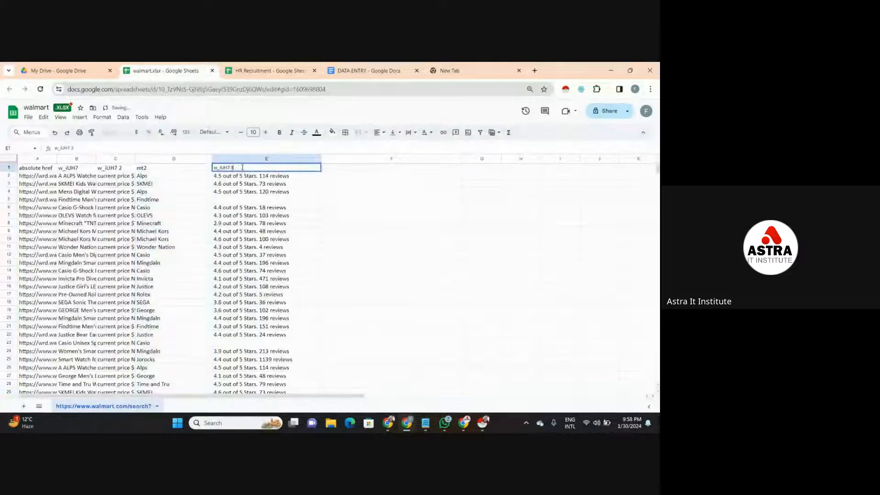
key(BackSpace)
key(BackSpace)
key(BackSpace)
key(BackSpace)
key(BackSpace)
key(BackSpace)
key(BackSpace)
key(BackSpace)
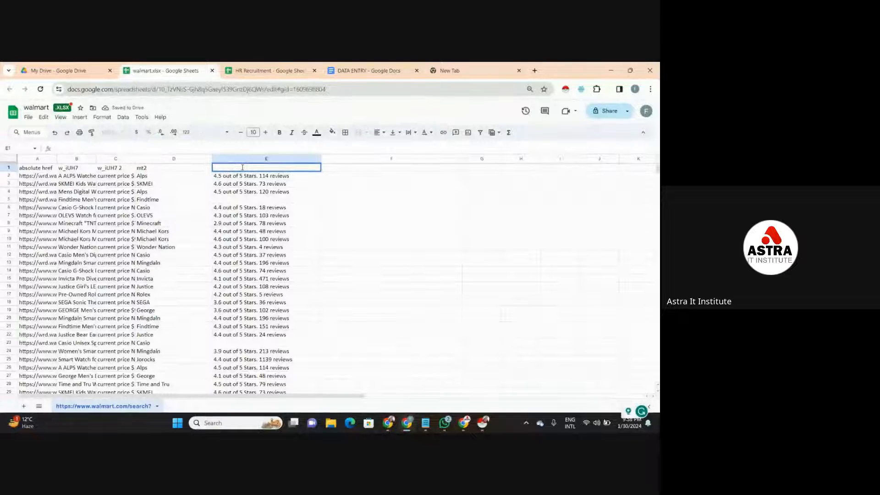
text(Ratings)
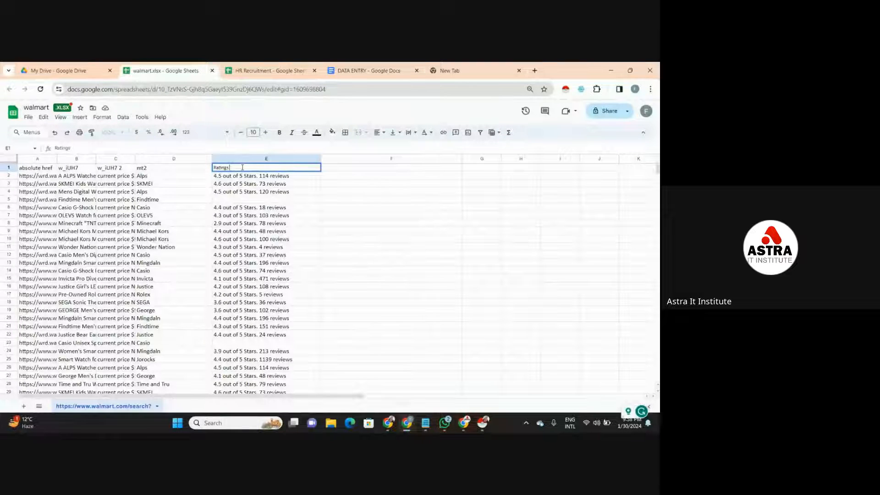
text( & Reviews)
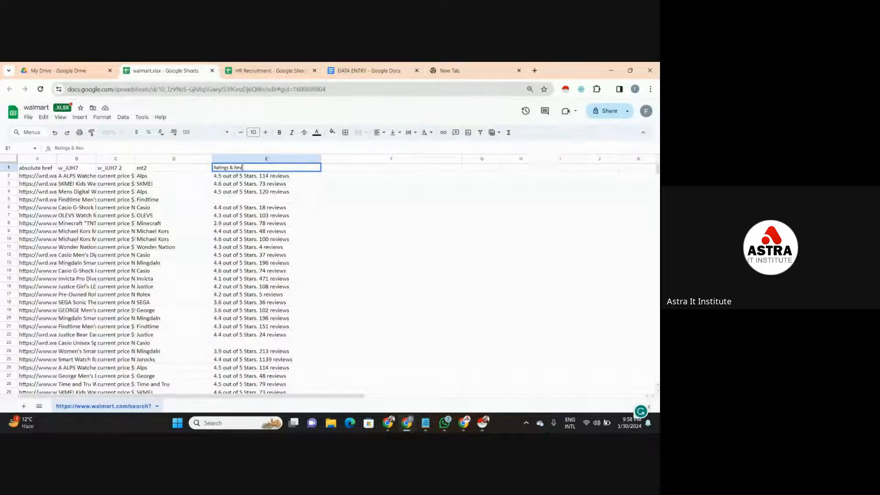
- Replace the mt2 header in D1 with "Brand" and the w_iUH7 2 header in C1 with "Price"
click(151, 166)
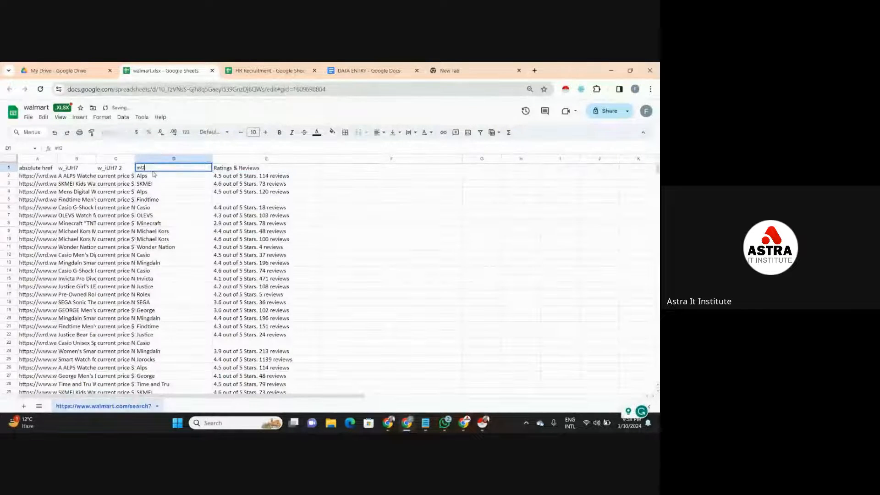
key(Delete)
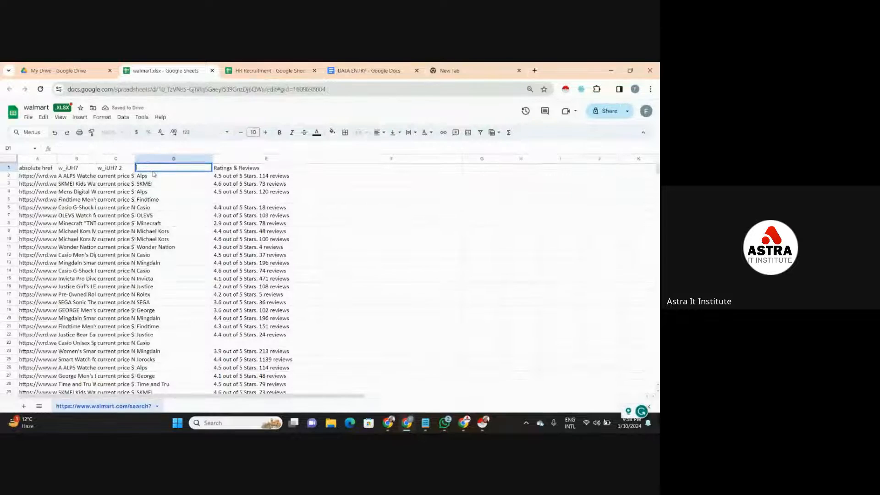
text(Brand)
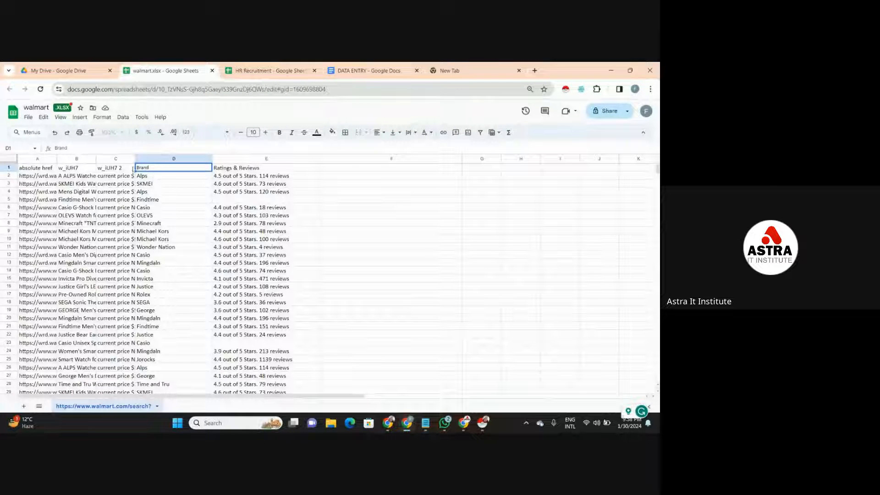
double_click(129, 168)
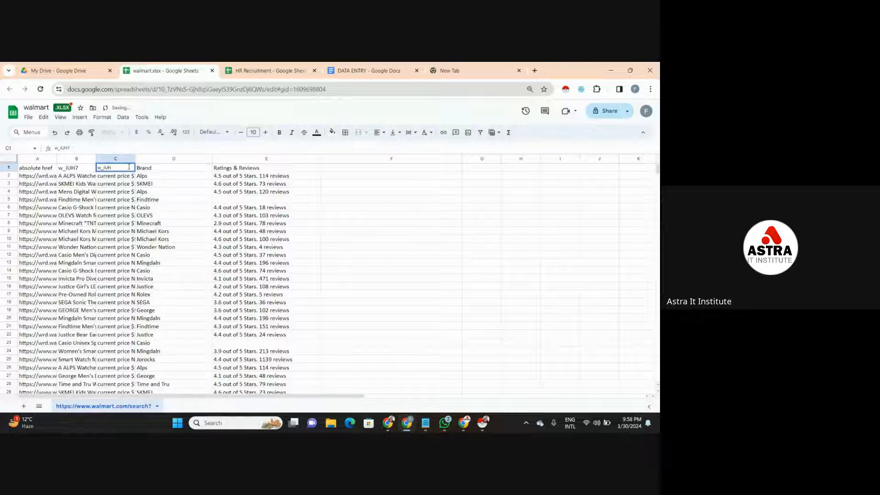
key(BackSpace)
key(BackSpace)
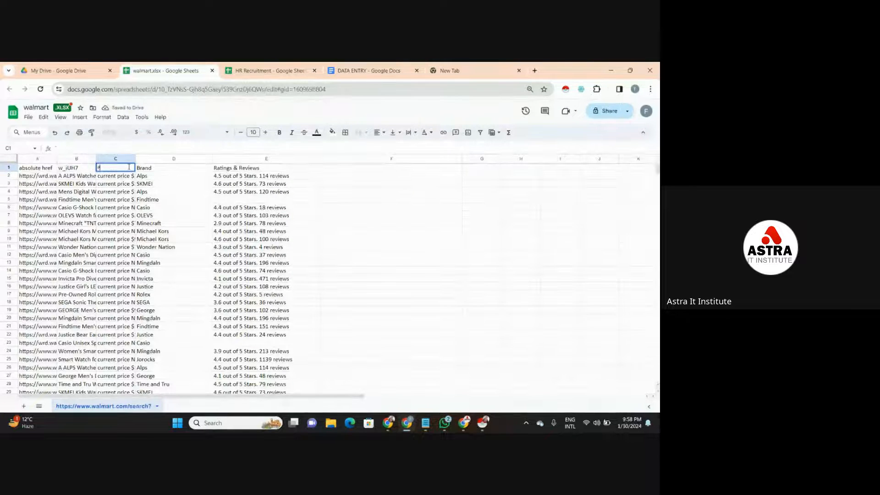
text(Price)
- Replace the w_iUH7 header in B1 with "Brand"
click(94, 170)
double_click(94, 169)
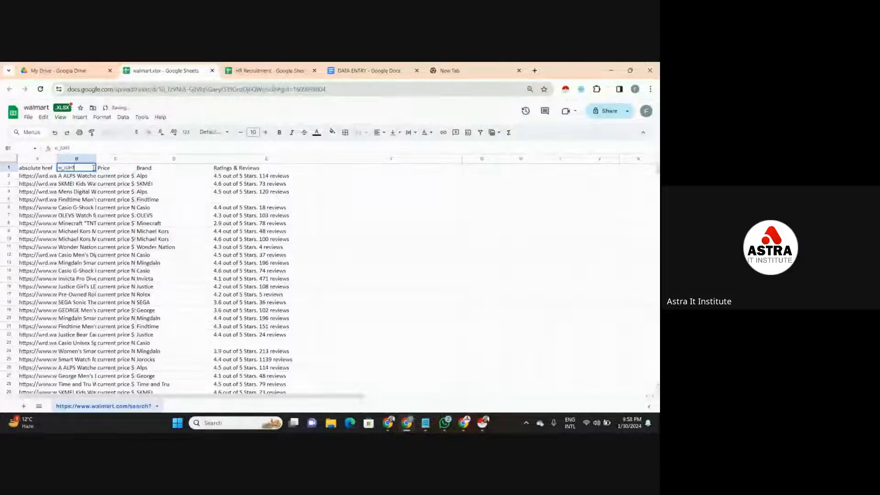
key(BackSpace)
key(BackSpace)
key(BackSpace)
key(BackSpace)
key(BackSpace)
key(BackSpace)
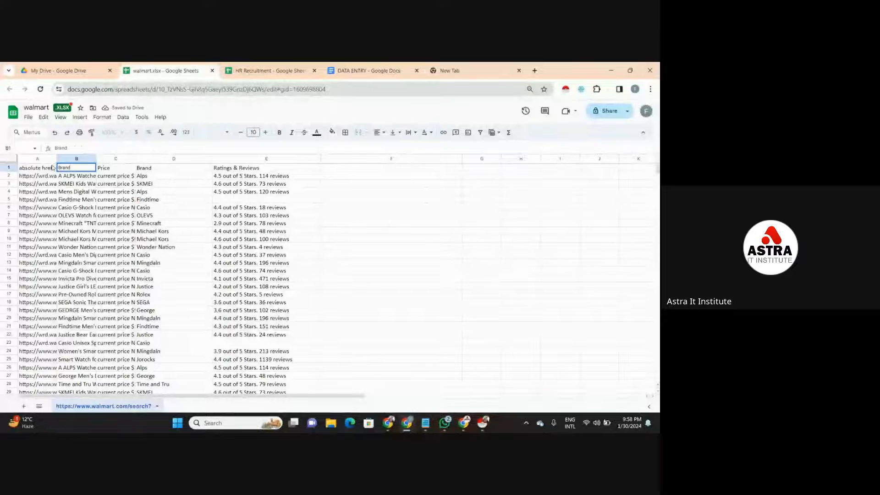
- Replace the absolute href header in A1 with "Website"
double_click(53, 167)
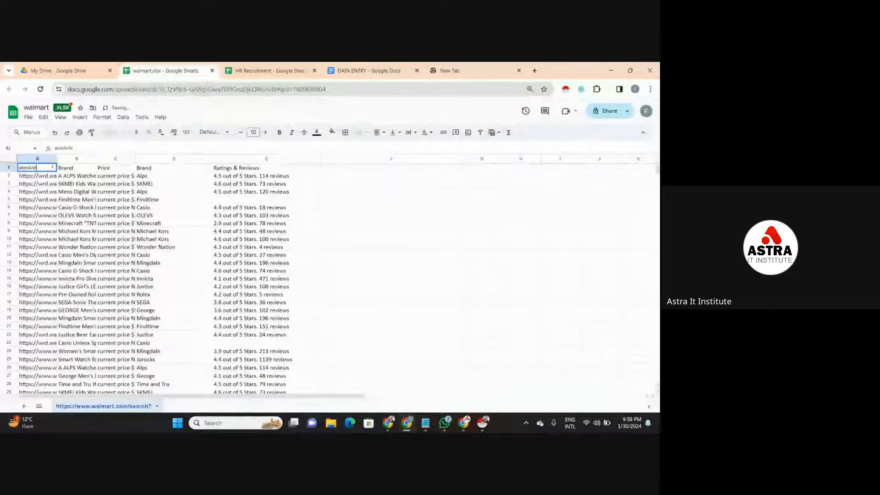
key(BackSpace)
key(BackSpace)
key(BackSpace)
key(BackSpace)
key(BackSpace)
text(Website)
click(95, 179)
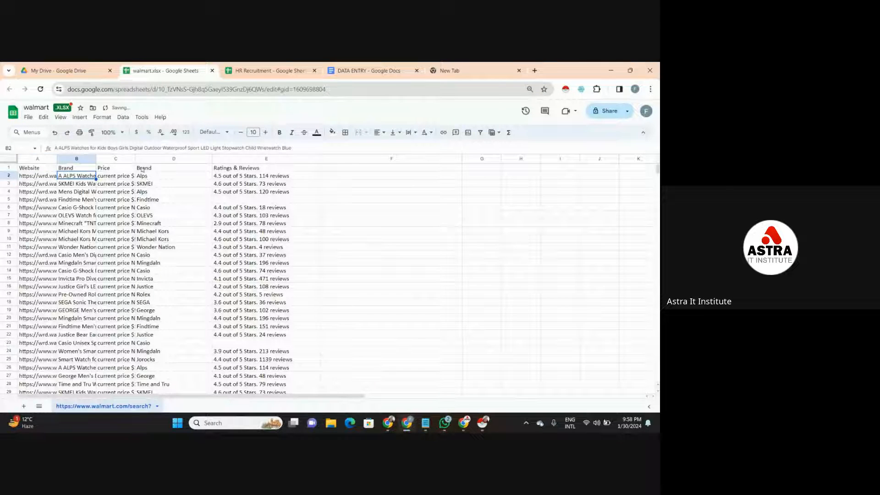
- Widen the Website, product title and Price columns so more of their text is readable
drag(136, 159, 191, 160)
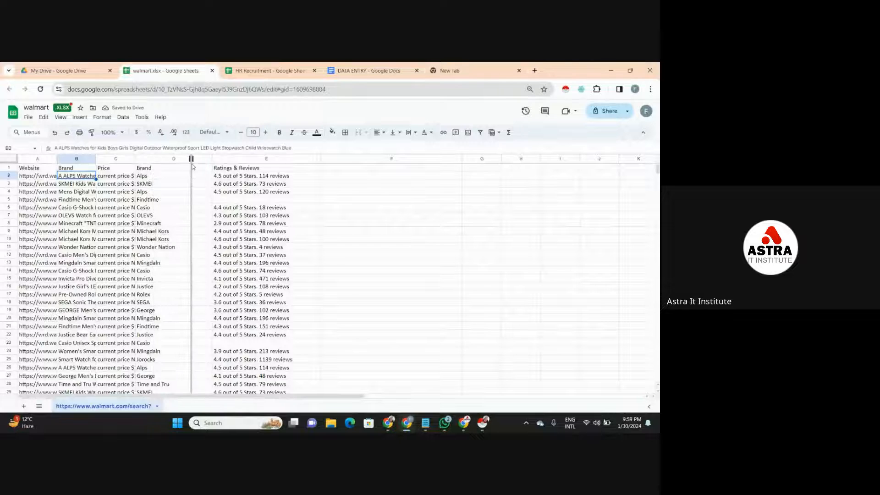
drag(94, 159, 143, 158)
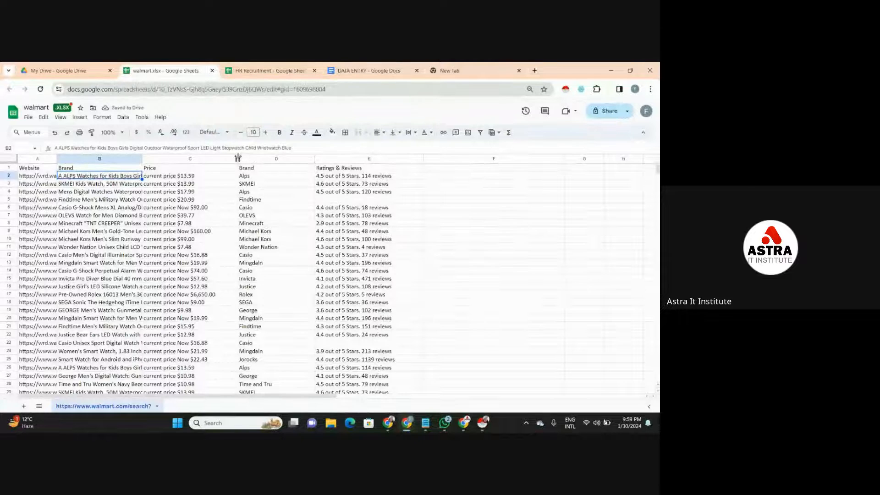
drag(238, 158, 277, 158)
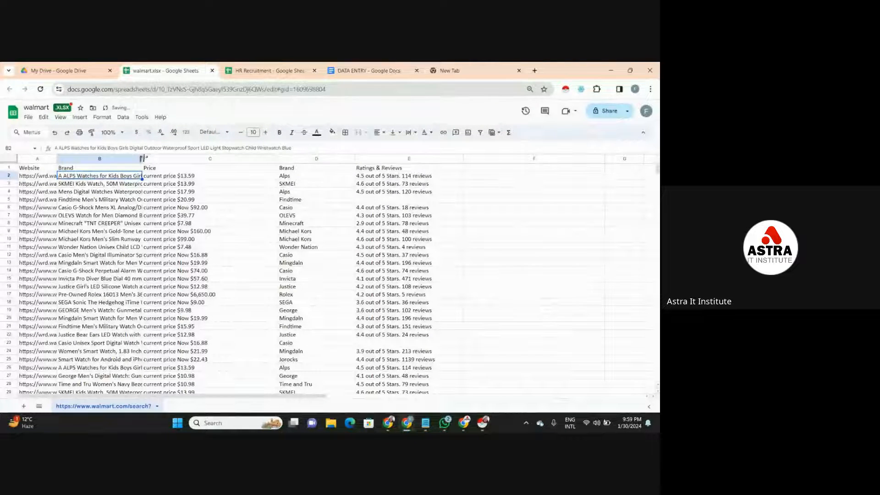
drag(142, 158, 282, 159)
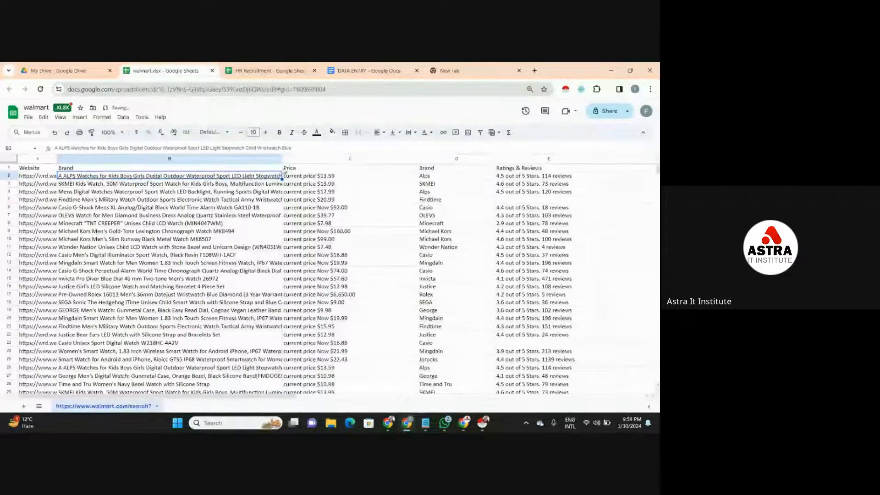
drag(418, 158, 371, 159)
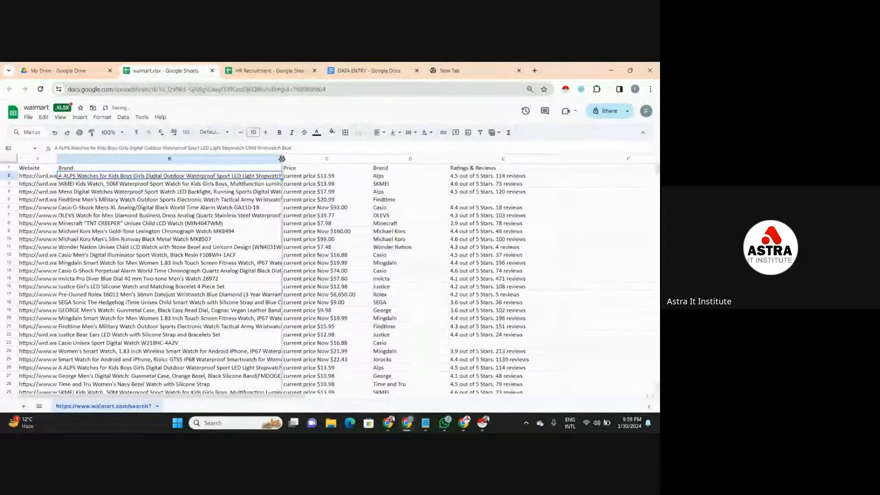
drag(283, 159, 303, 159)
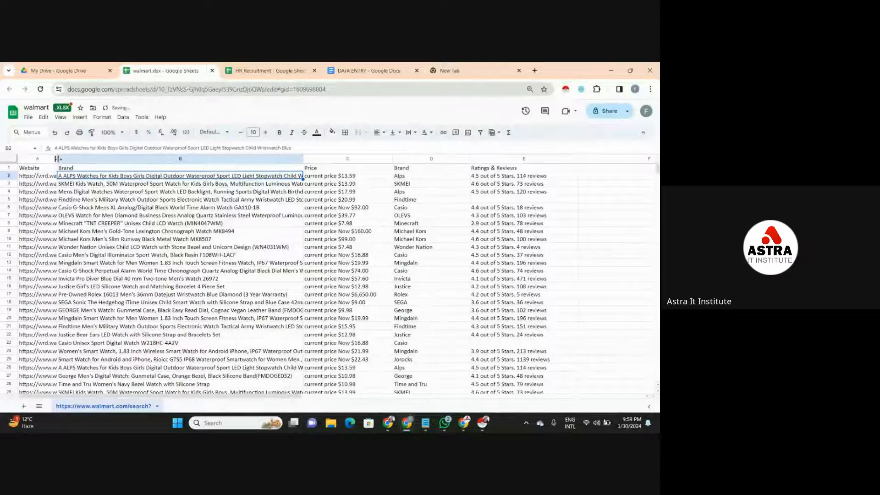
drag(57, 158, 177, 158)
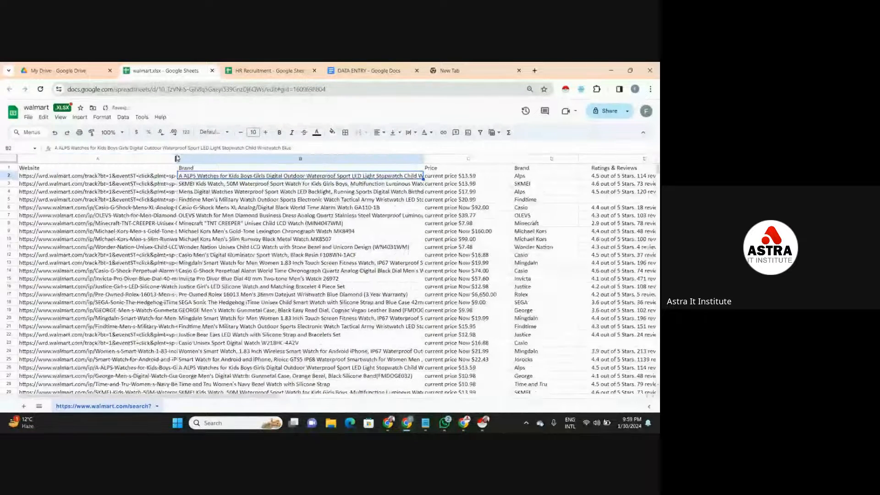
- Try text wrapping on the website links in A2:A51 and set them back to overflow
click(67, 178)
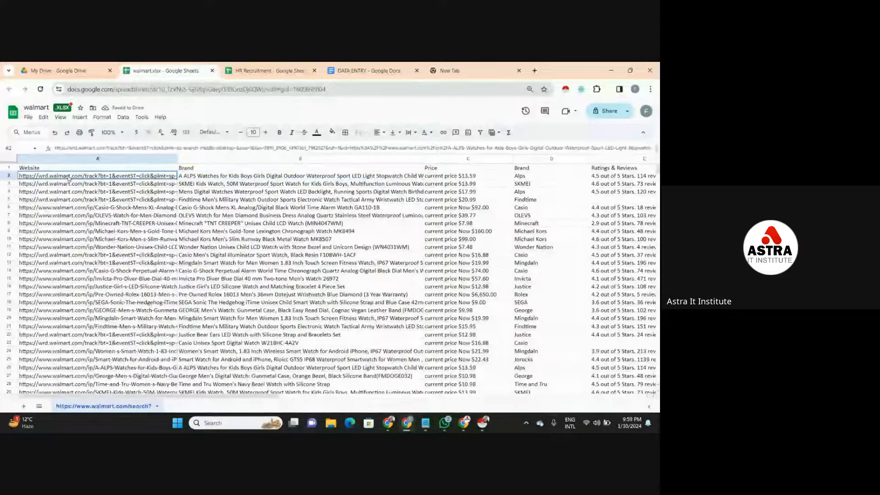
click(149, 240)
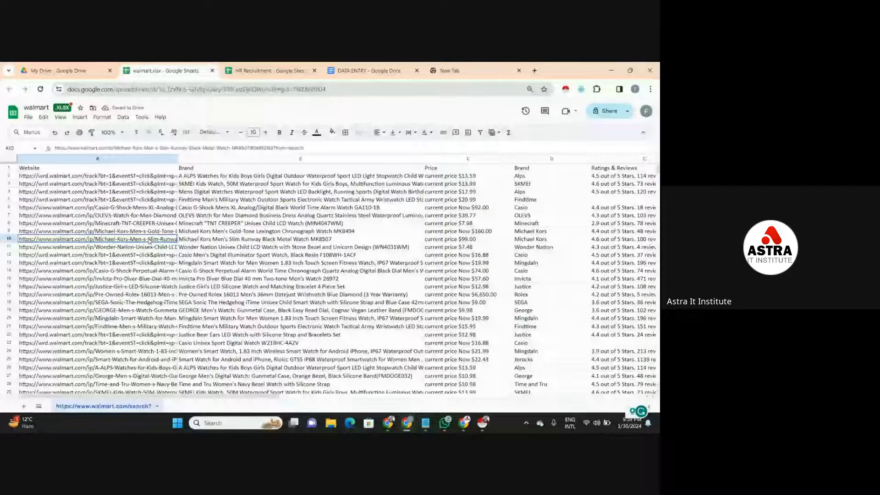
click(152, 177)
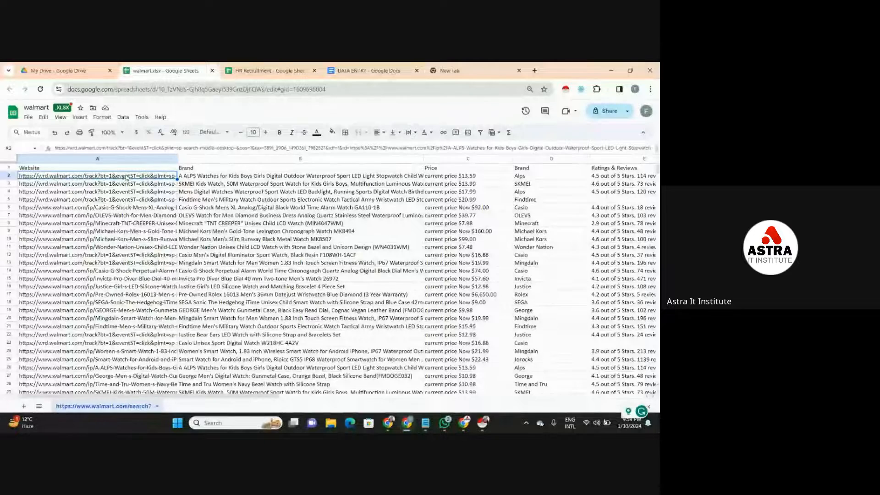
drag(127, 177, 130, 318)
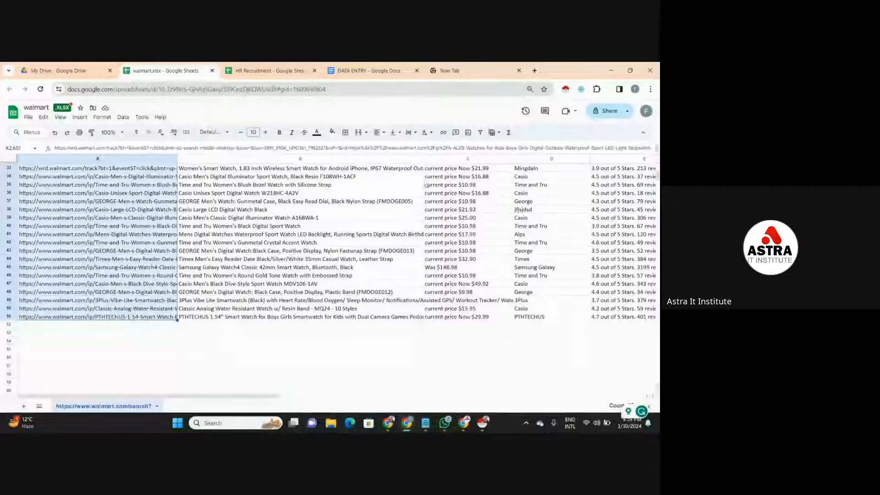
click(411, 133)
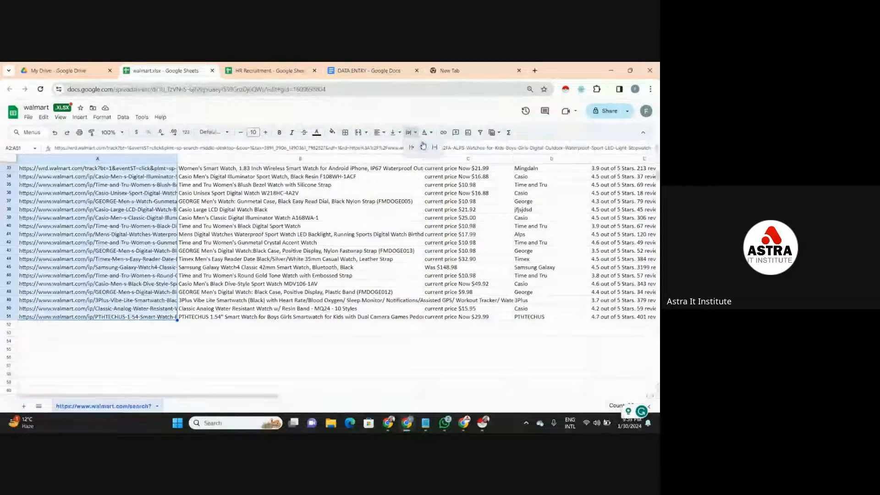
click(423, 147)
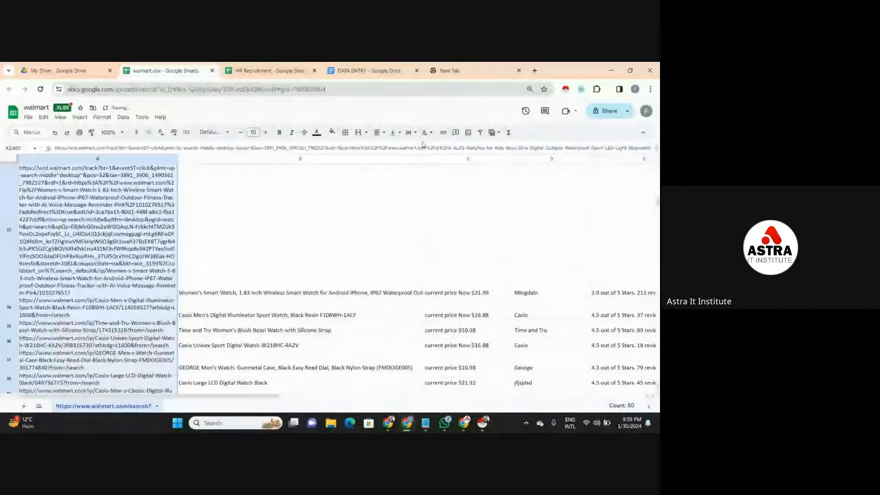
click(409, 132)
click(410, 147)
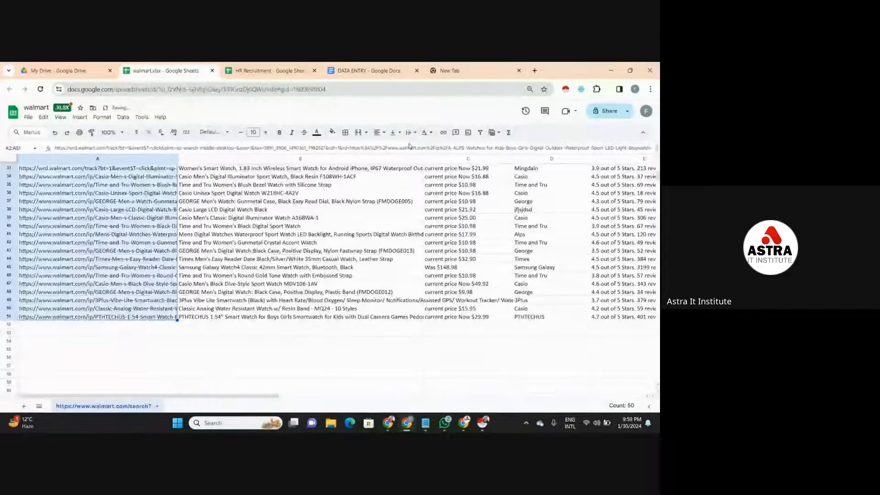
- Wrap the product titles in B33 and B34 within their cells
click(312, 171)
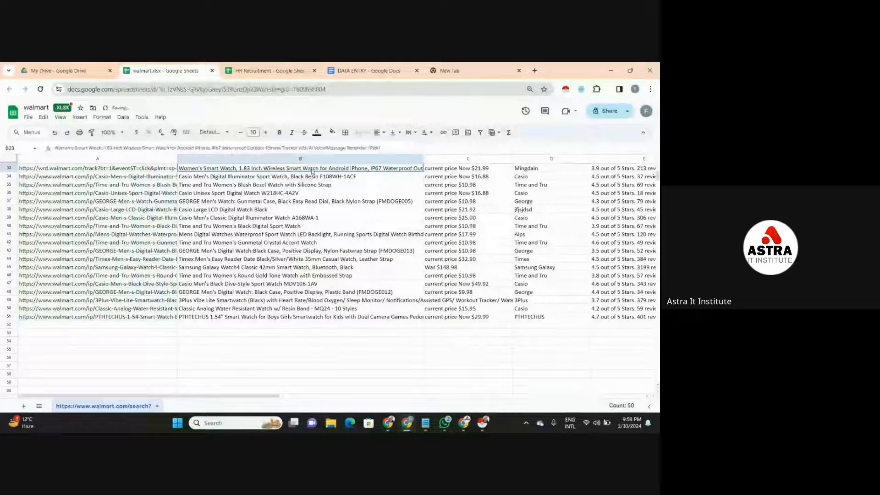
click(410, 133)
click(422, 145)
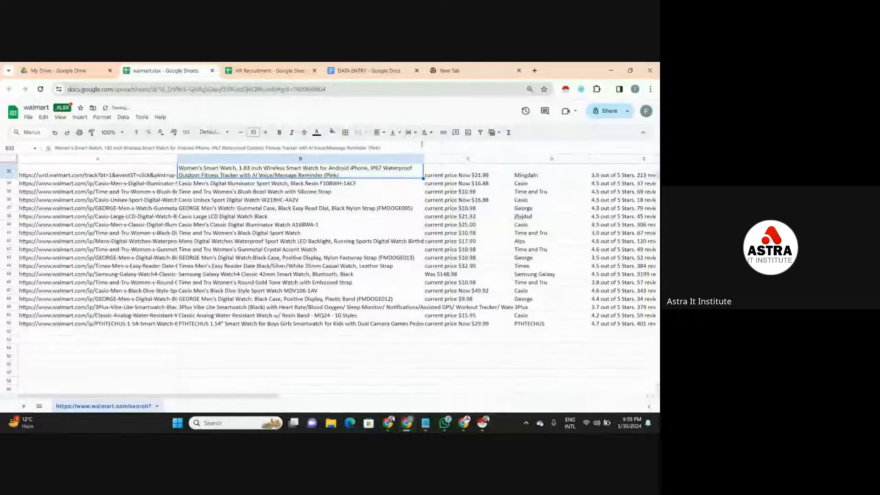
click(392, 185)
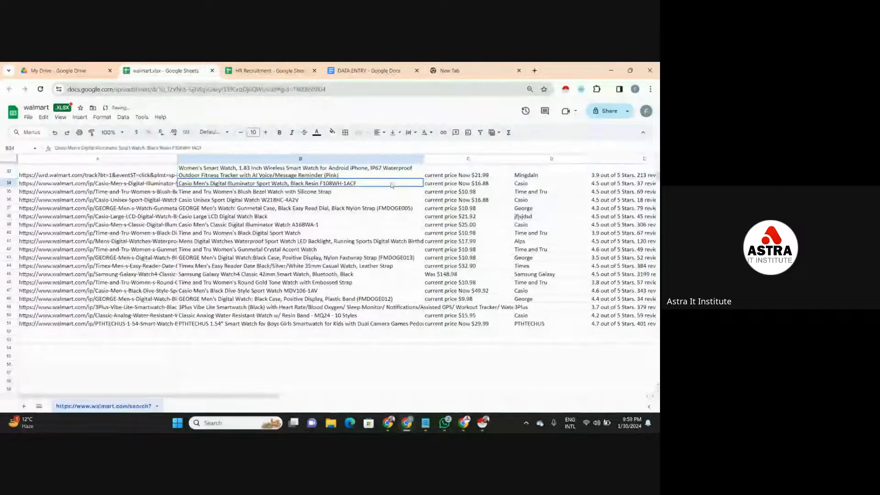
click(411, 136)
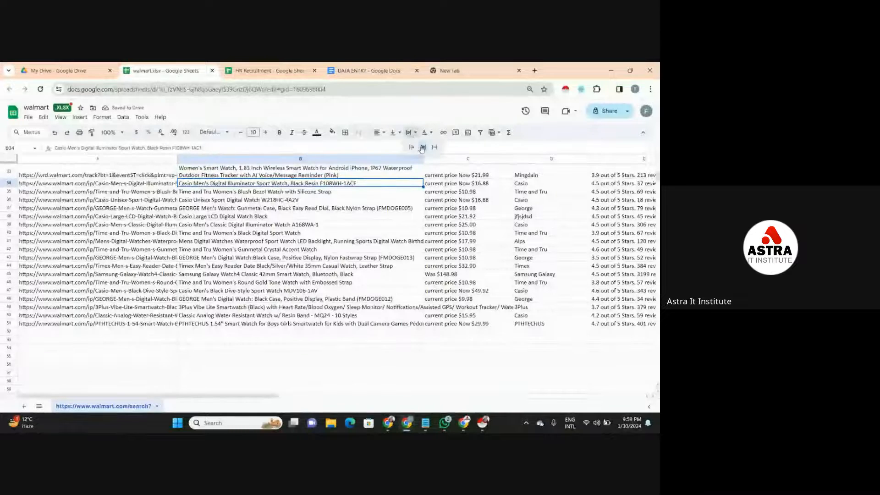
click(422, 145)
click(383, 193)
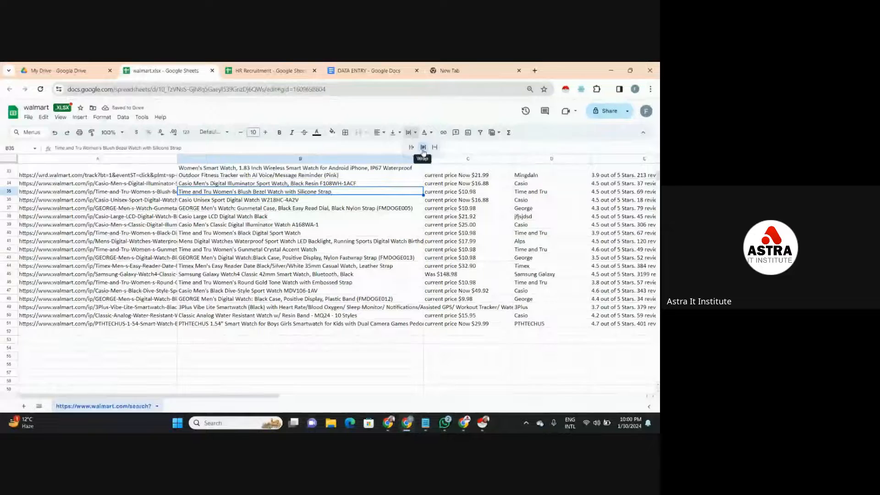
click(140, 177)
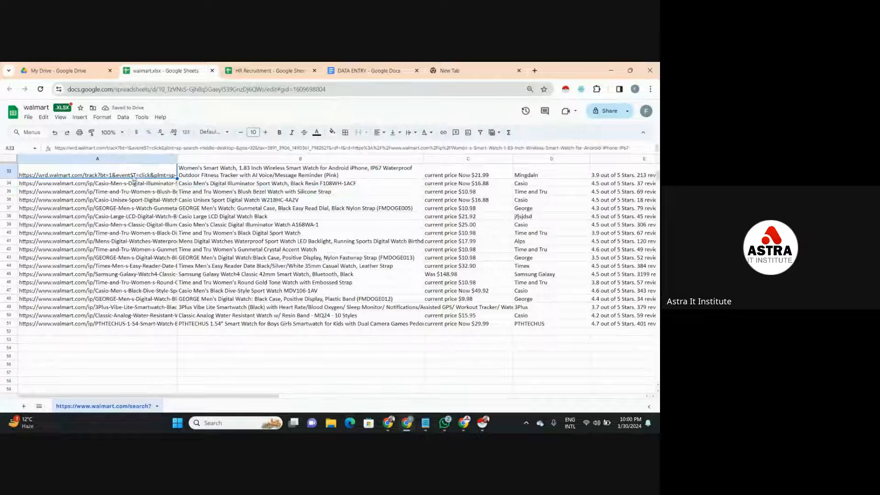
double_click(83, 177)
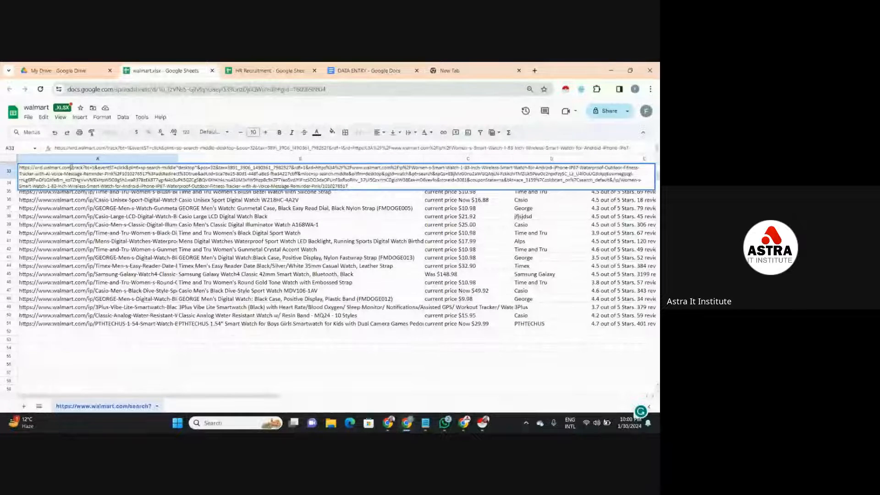
drag(73, 167, 355, 185)
click(19, 181)
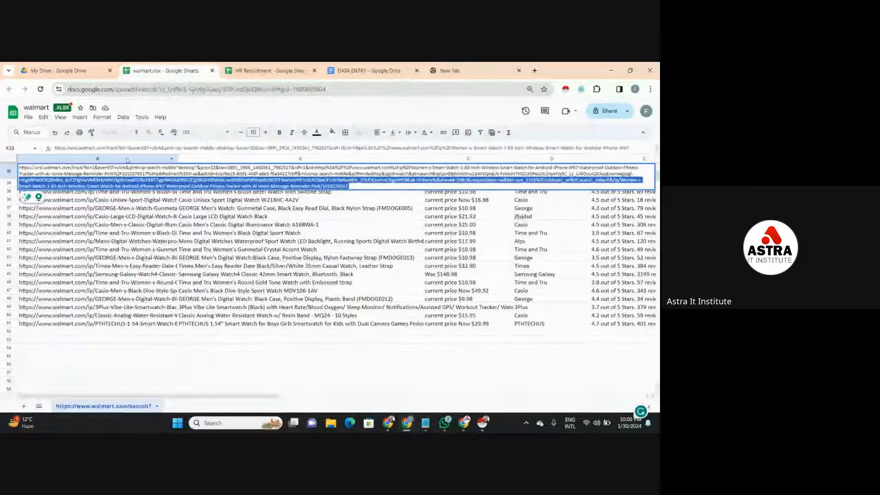
shift+click(73, 168)
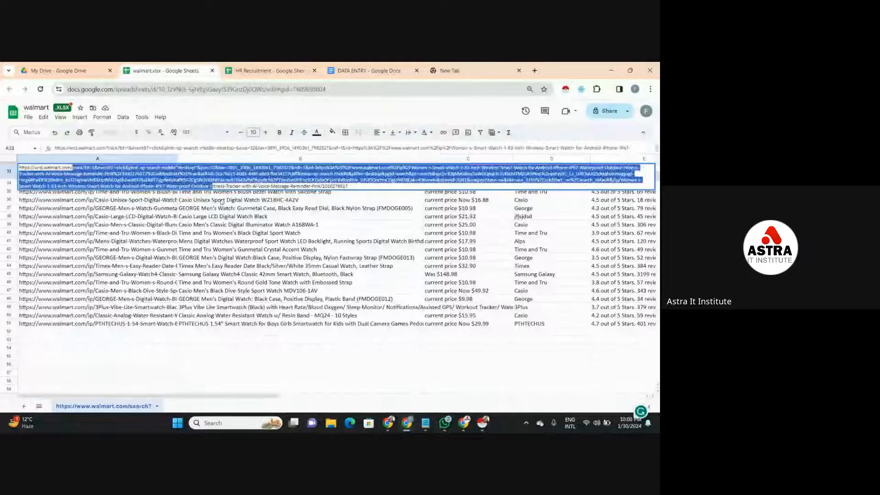
key(BackSpace)
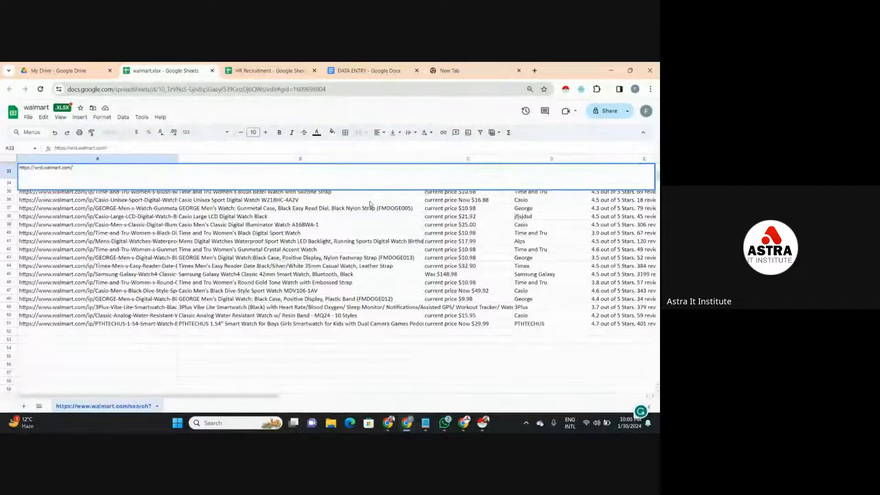
click(360, 232)
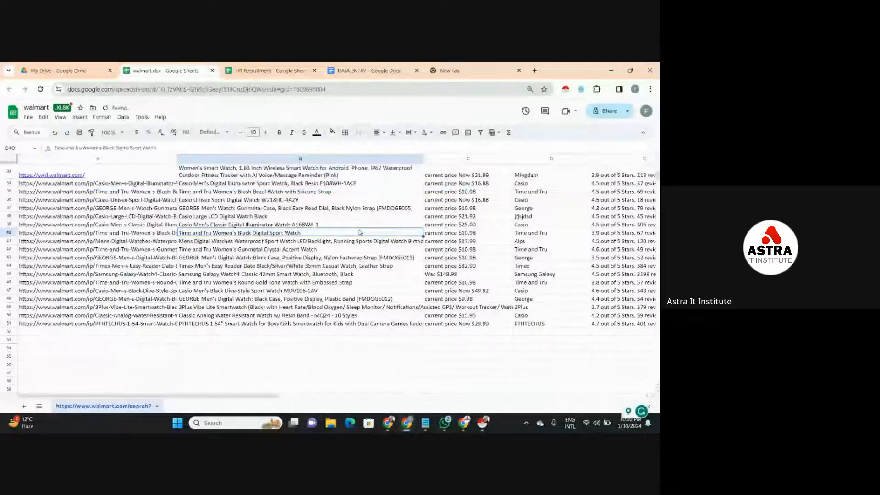
- Clear the long website links from A34:A51
click(105, 183)
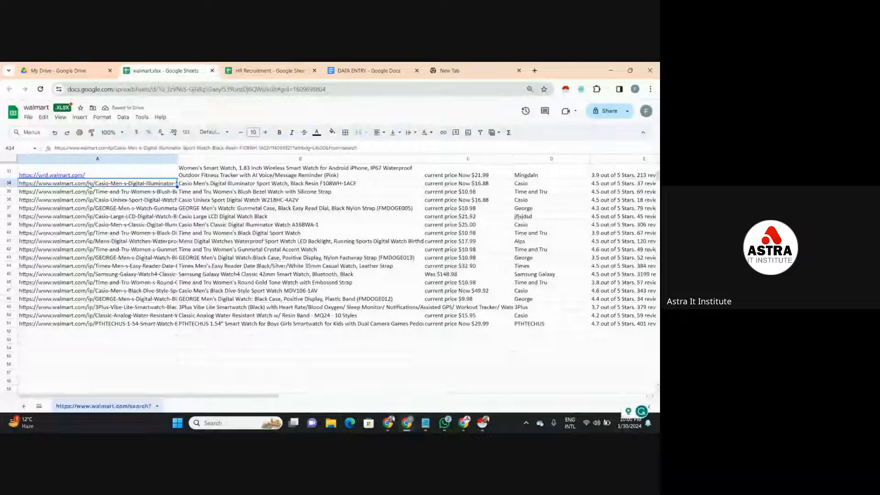
drag(90, 186, 80, 325)
key(Delete)
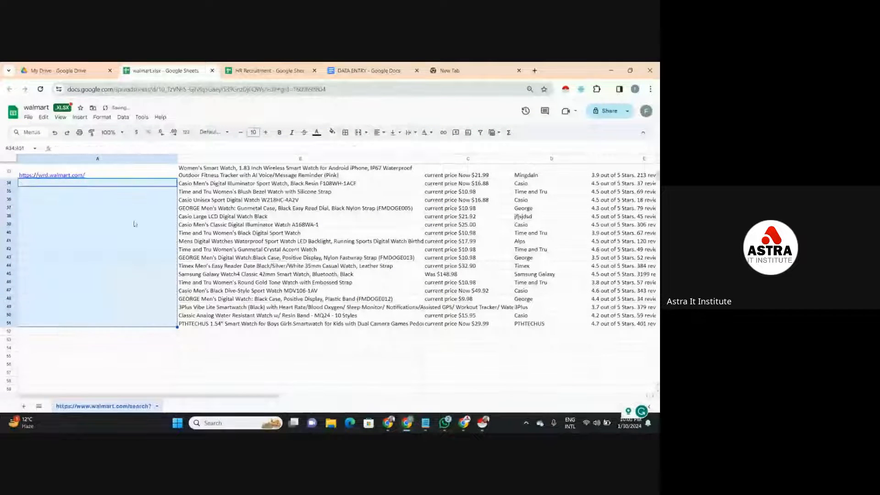
click(153, 178)
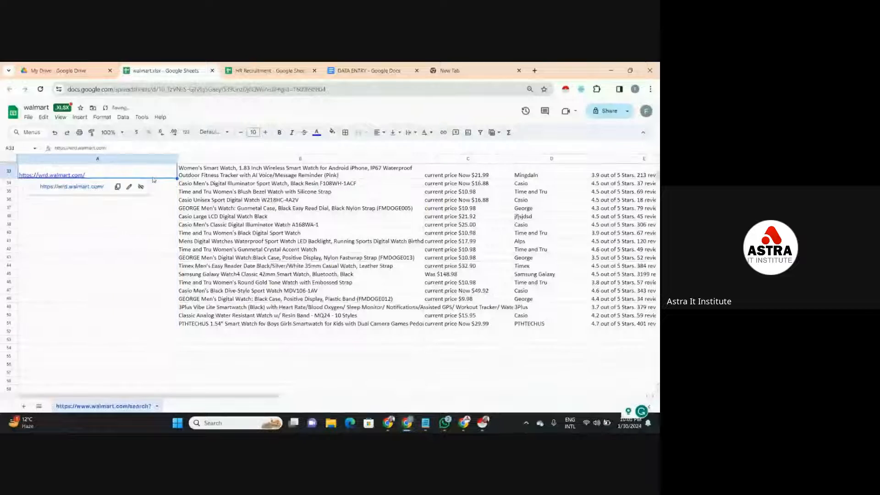
click(118, 186)
click(118, 186)
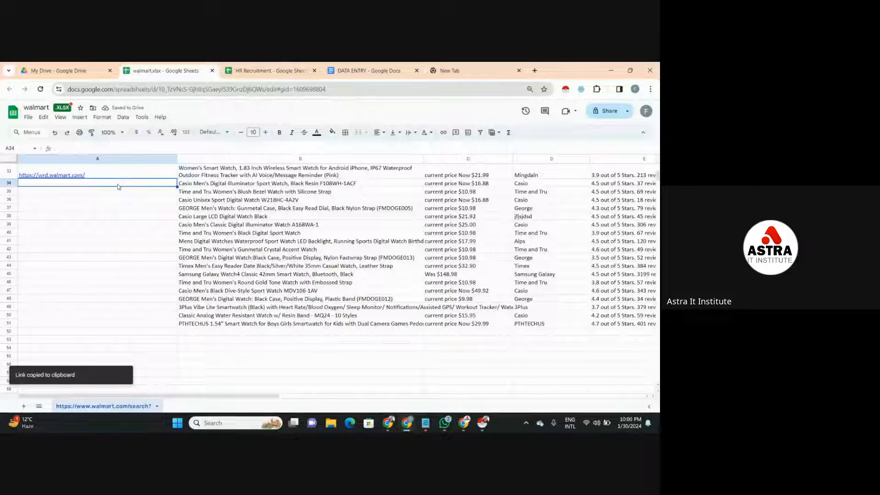
key(ctrl+v)
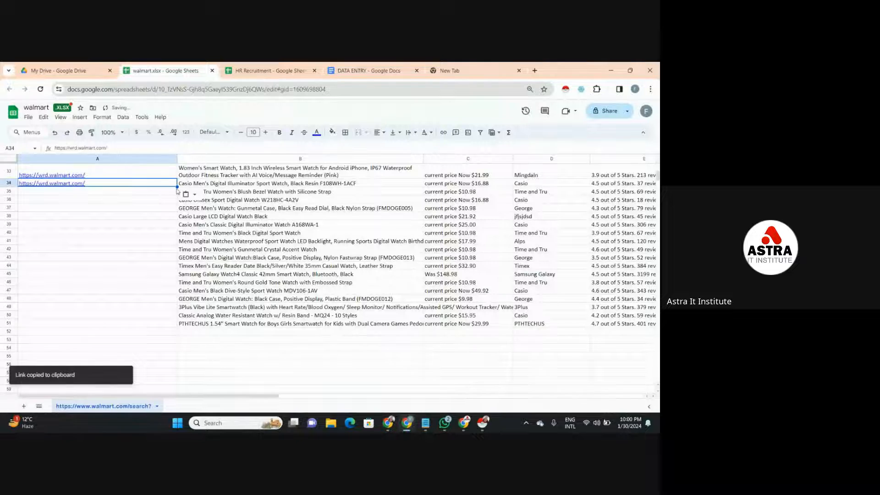
right_click(192, 260)
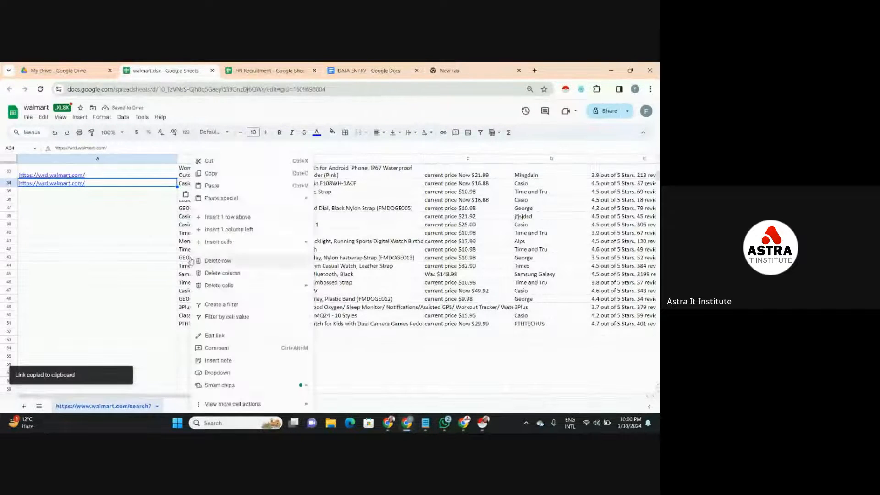
click(169, 186)
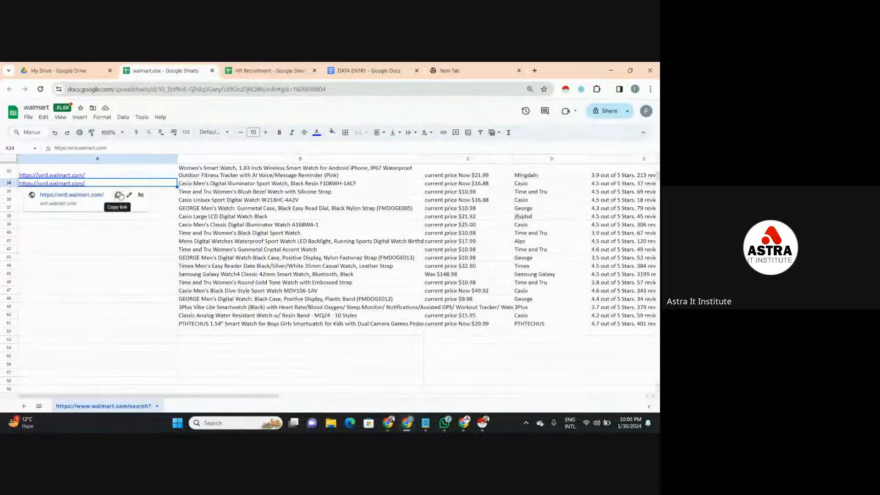
click(118, 194)
click(122, 195)
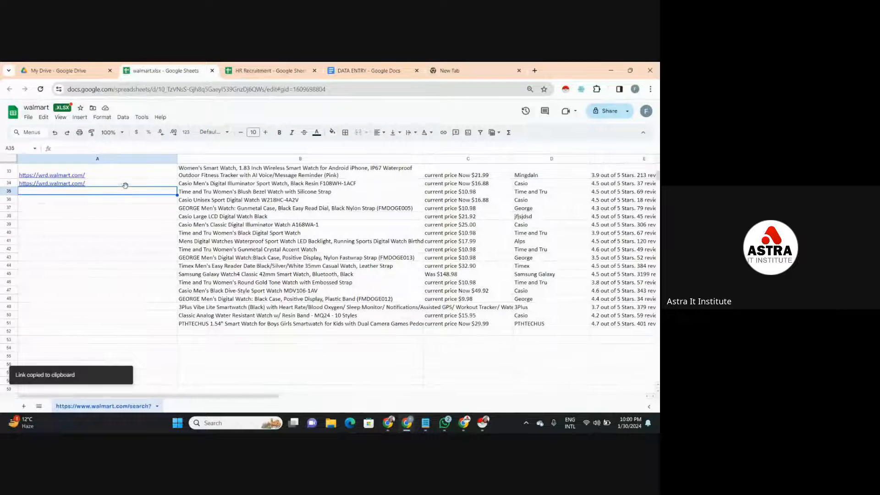
drag(126, 193, 114, 325)
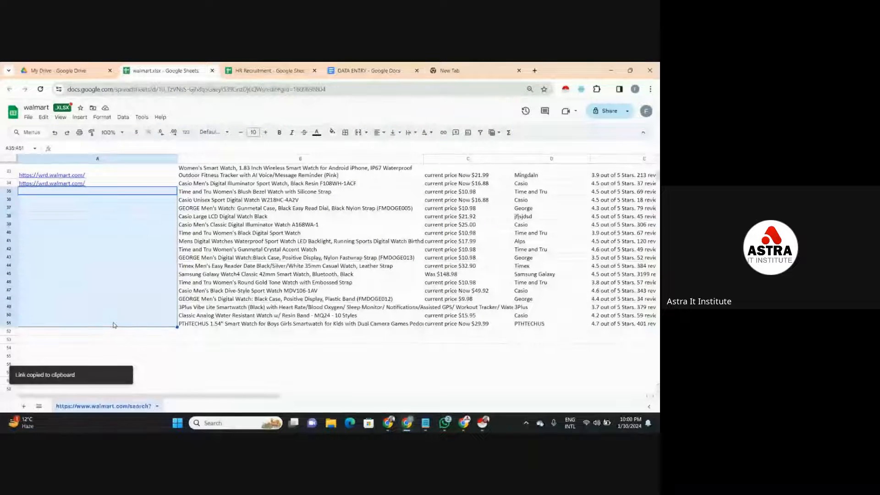
key(ctrl+v)
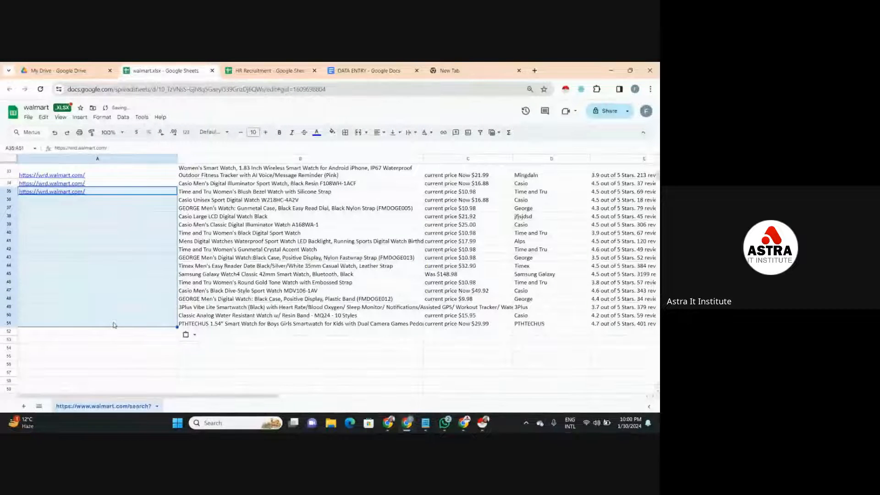
key(Down)
key(ctrl+v)
key(Down)
key(ctrl+v)
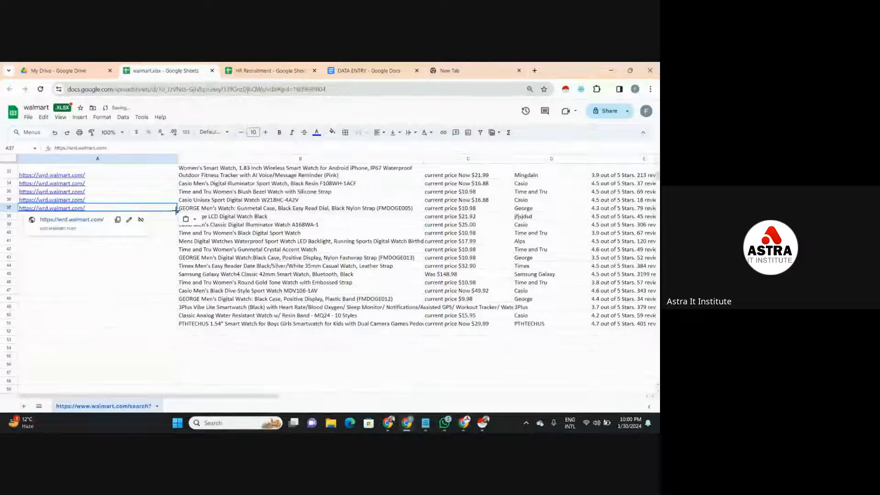
shift+click(158, 324)
key(ctrl+v)
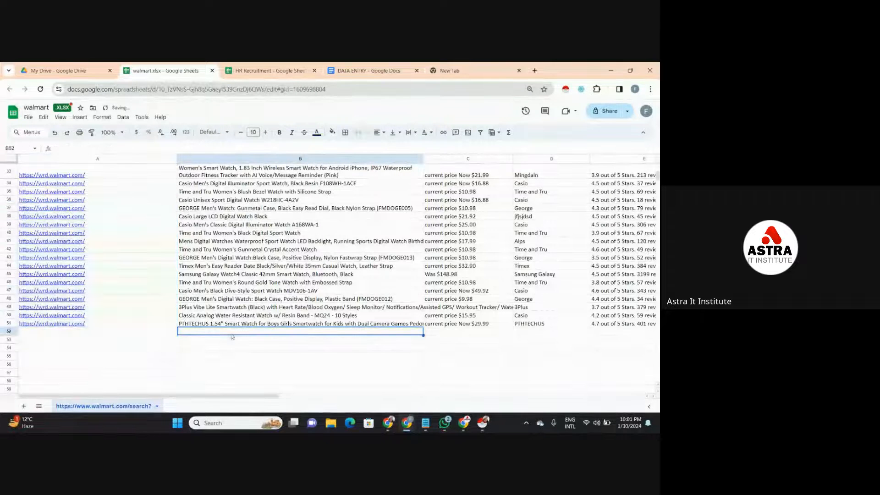
click(117, 160)
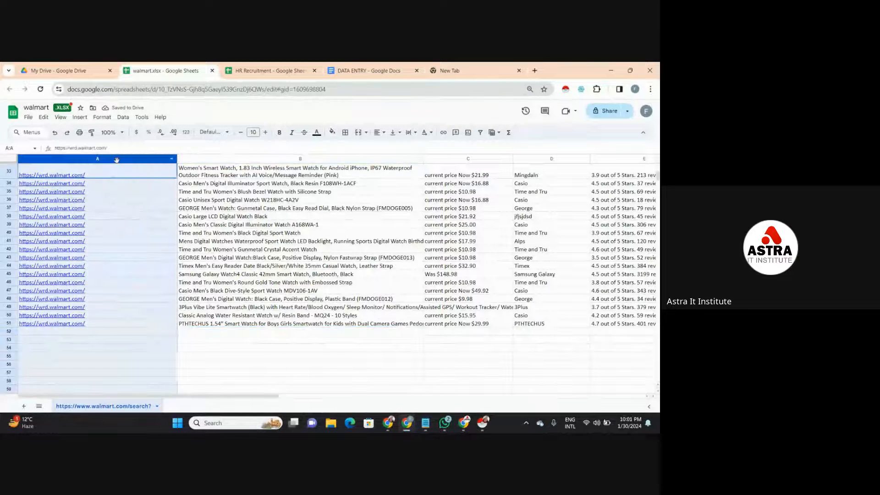
click(227, 184)
click(444, 175)
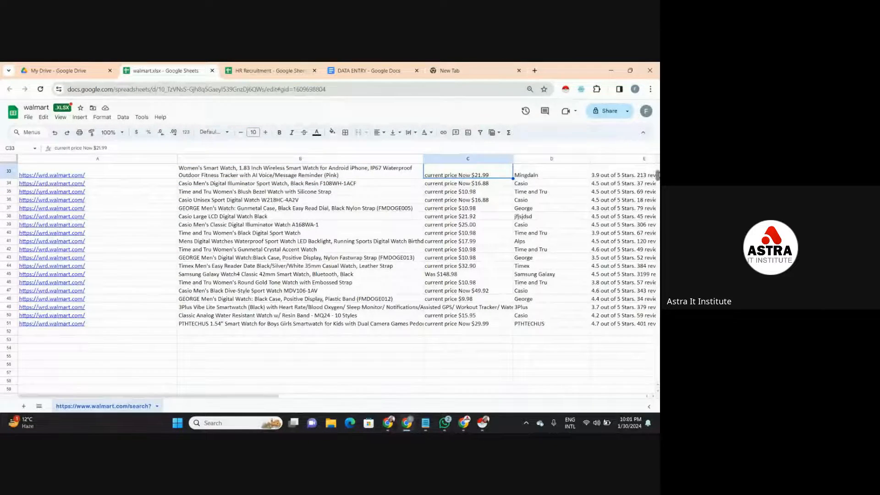
- Clear the long website links from A11:A32
scroll(329, 275, up, 10)
scroll(330, 275, down, 3)
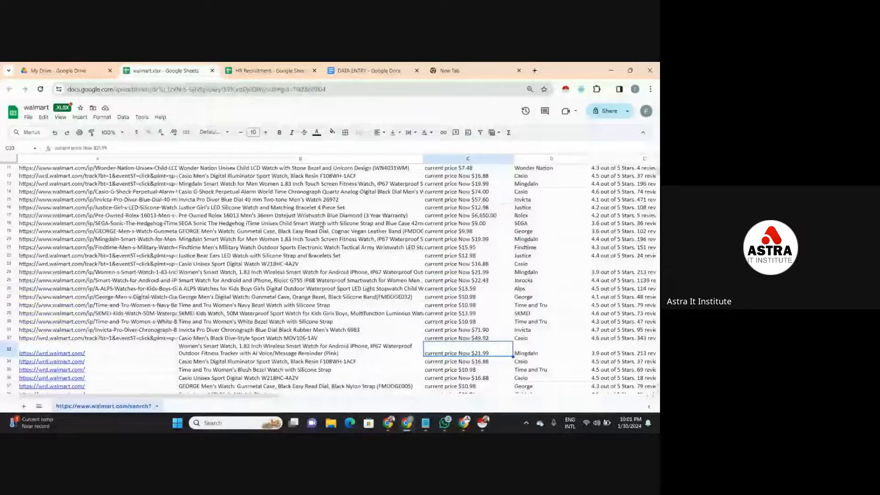
drag(118, 168, 92, 339)
key(Delete)
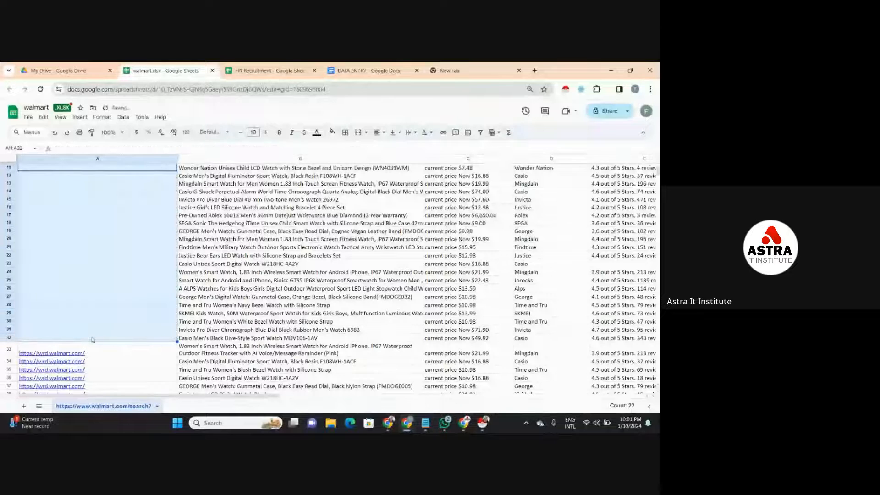
click(72, 354)
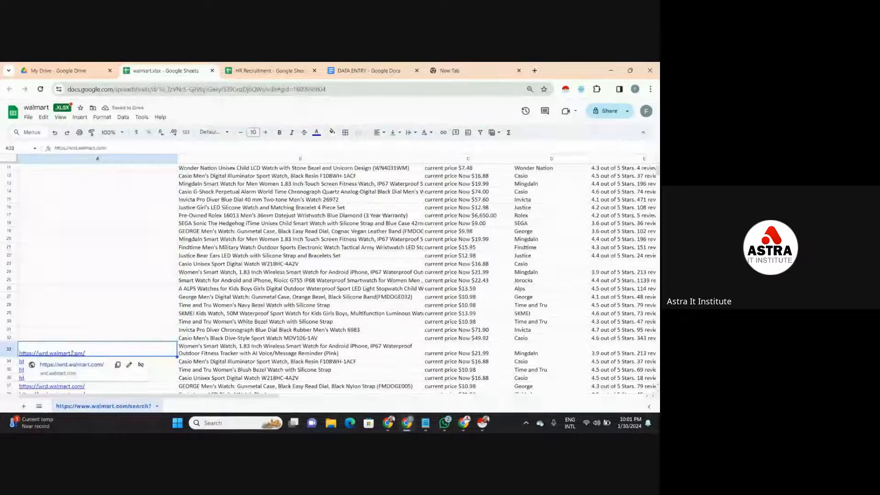
click(117, 365)
click(165, 169)
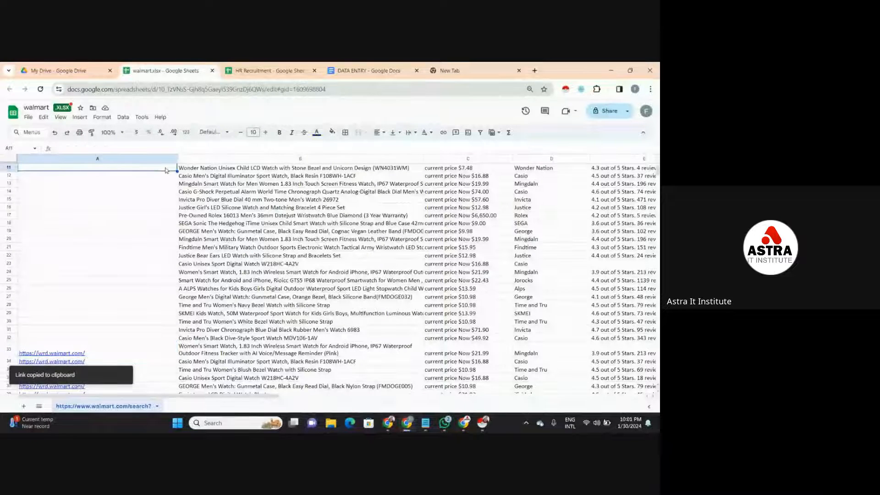
key(ctrl+v)
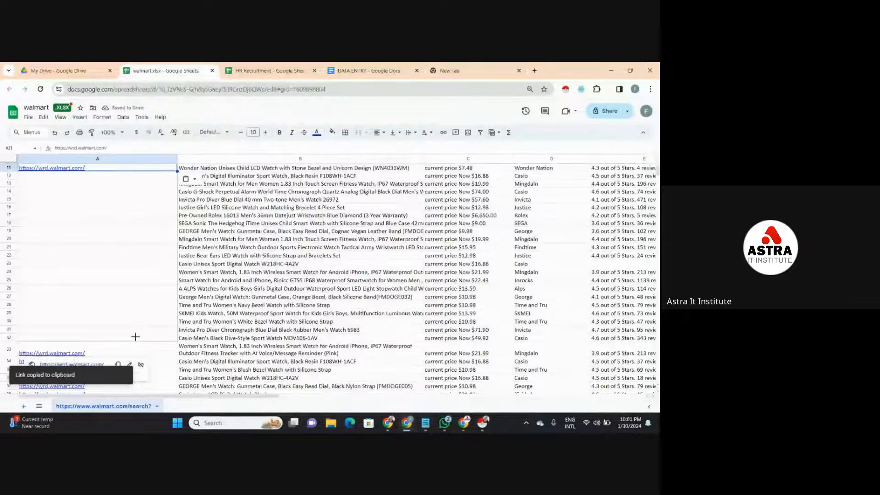
drag(136, 333, 136, 333)
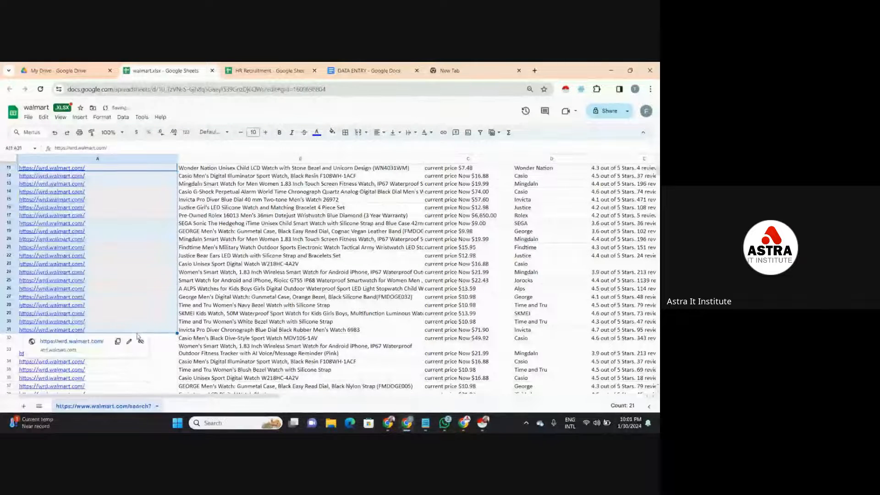
click(169, 340)
key(ctrl+v)
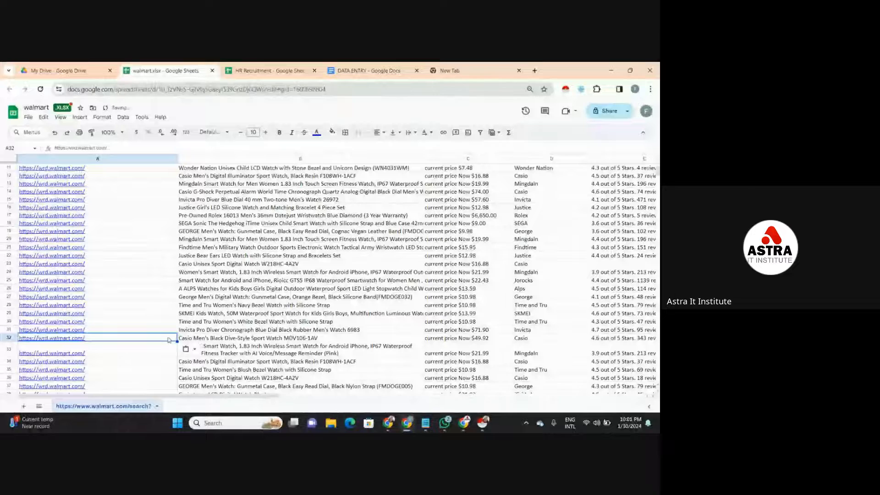
click(394, 217)
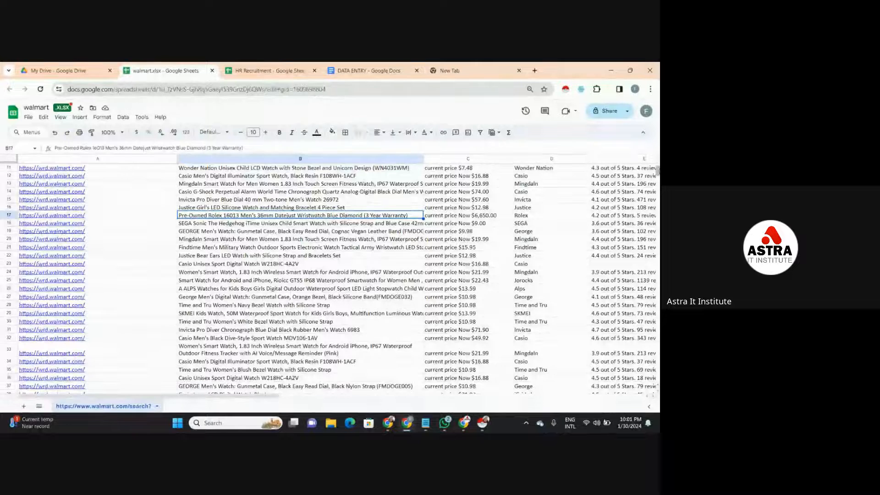
- Clear the remaining long website links from A2:A10
scroll(652, 172, up, 3)
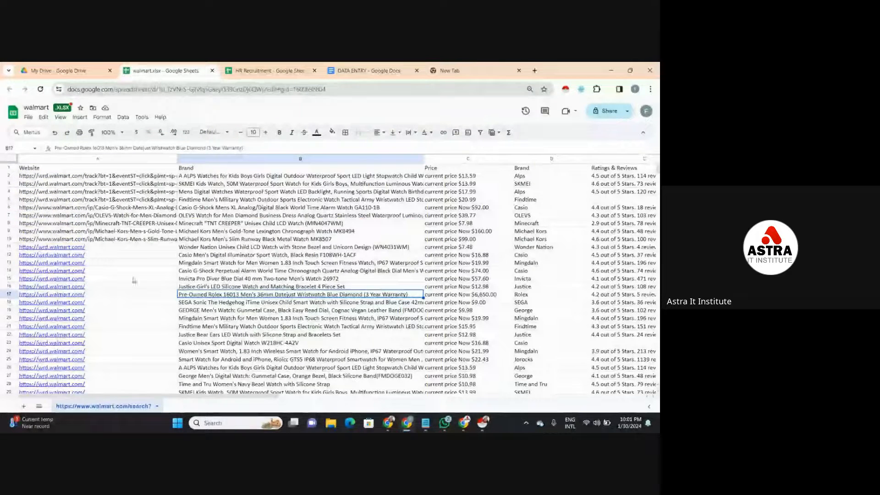
drag(129, 175, 124, 241)
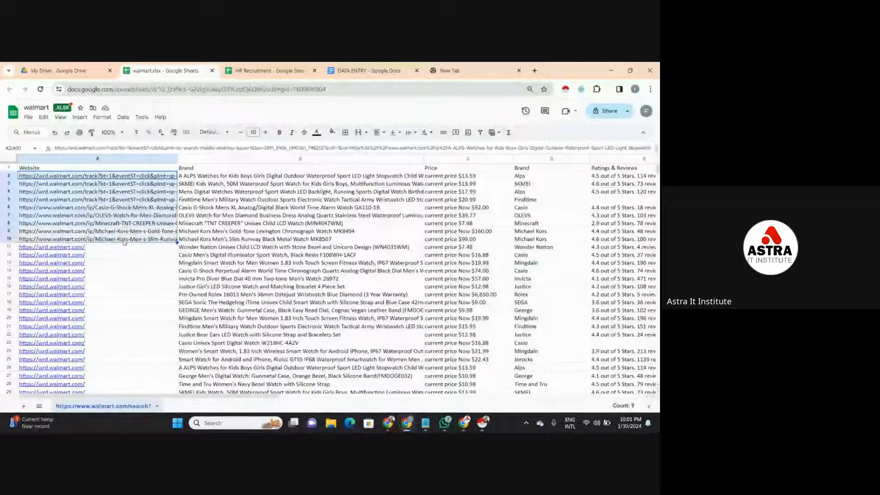
key(Delete)
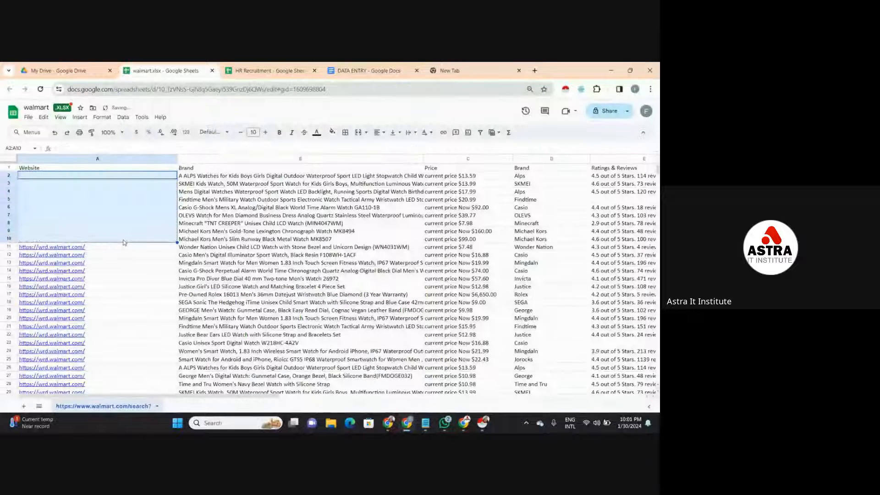
click(118, 177)
key(ctrl+v)
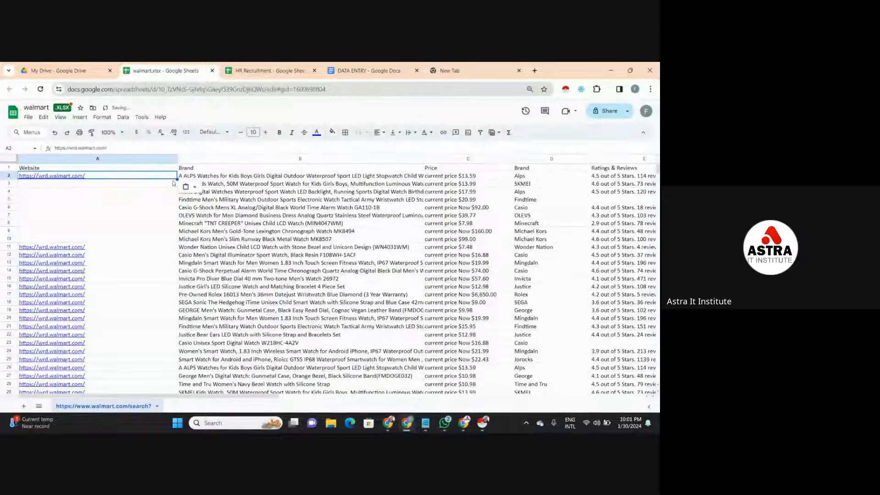
drag(177, 180, 163, 241)
click(163, 263)
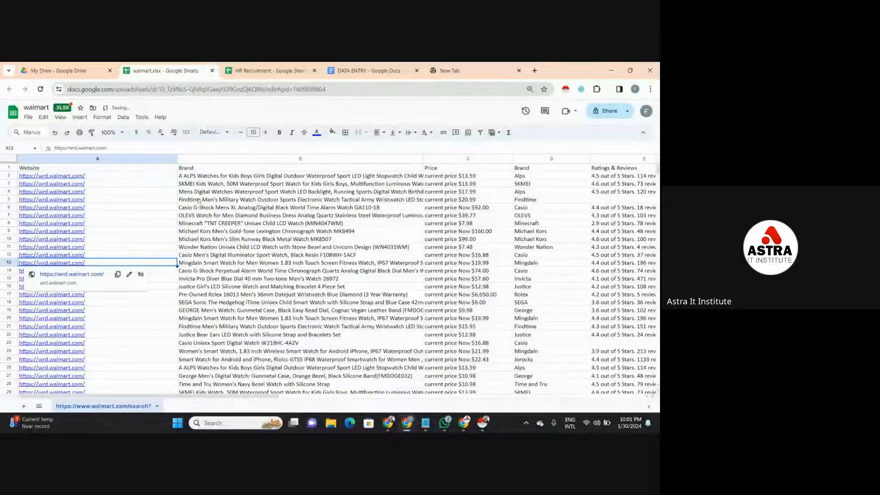
click(152, 169)
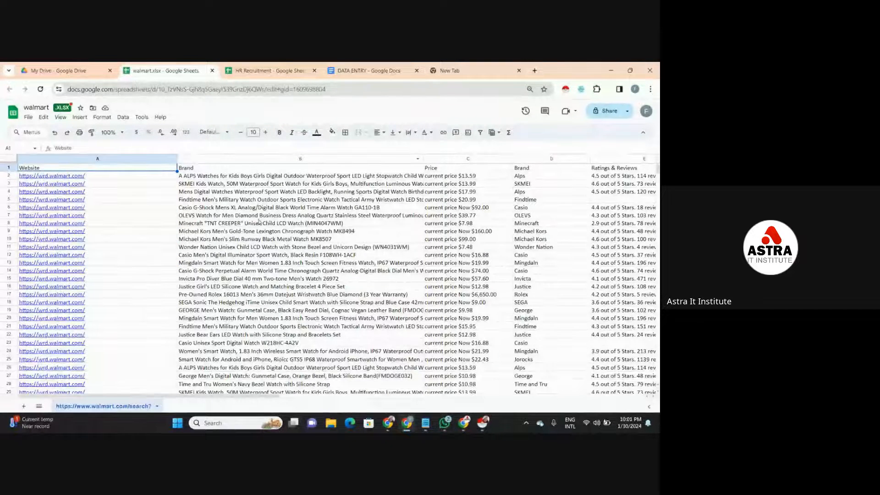
click(258, 219)
- Wrap the product titles in B2 and B3 within their cells
click(297, 178)
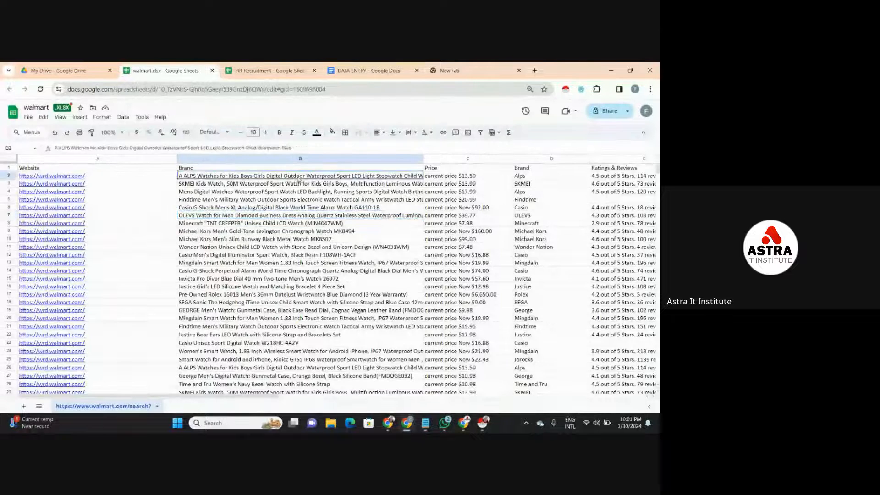
click(414, 133)
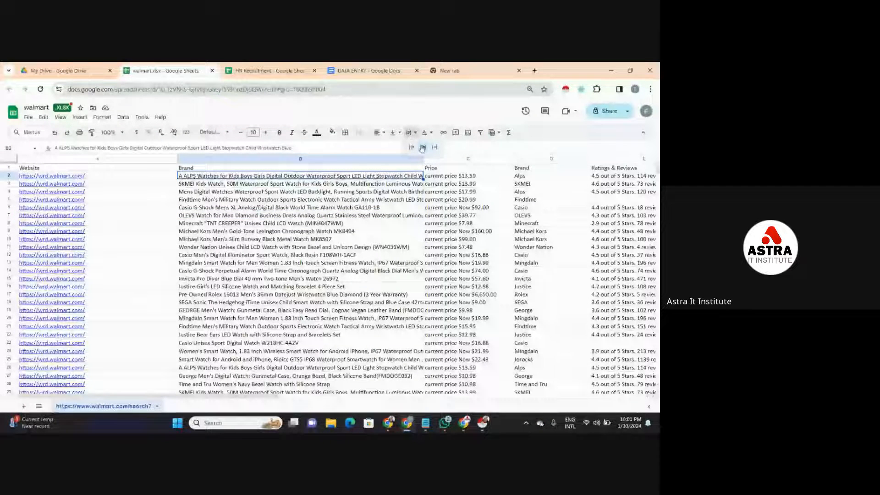
click(423, 147)
click(390, 190)
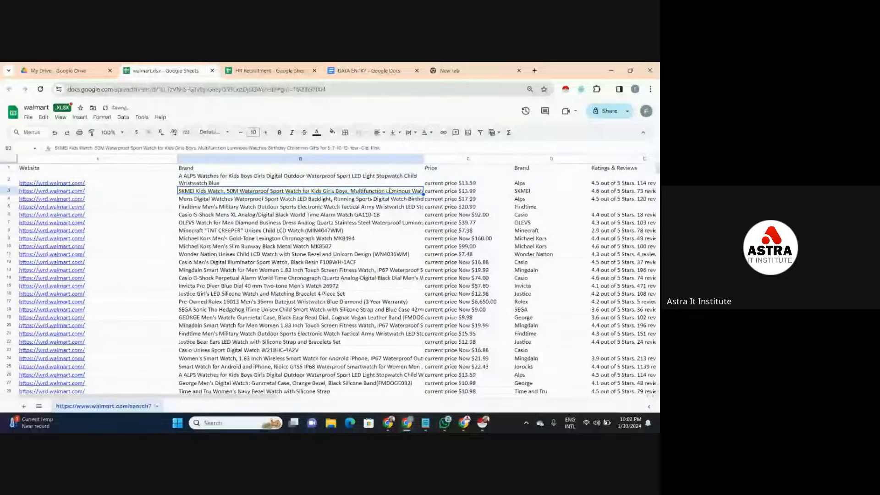
click(409, 133)
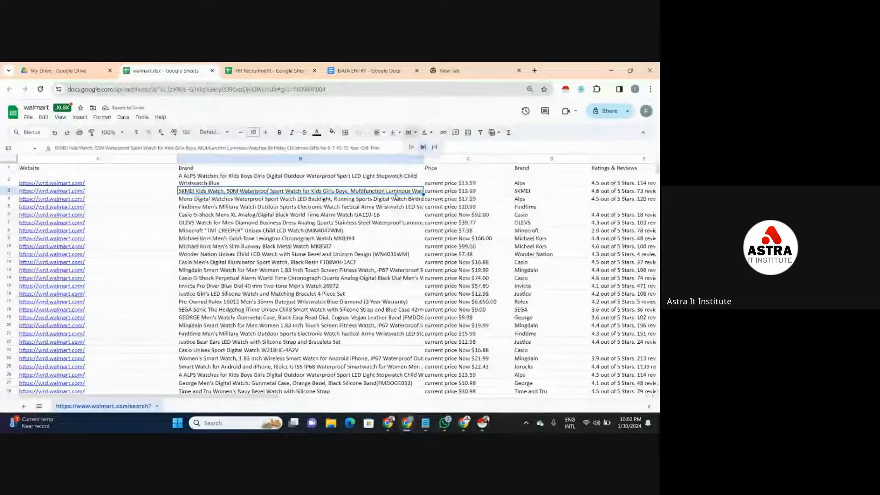
click(422, 148)
- Wrap the product titles in B4 and B5 within their cells
key(Down)
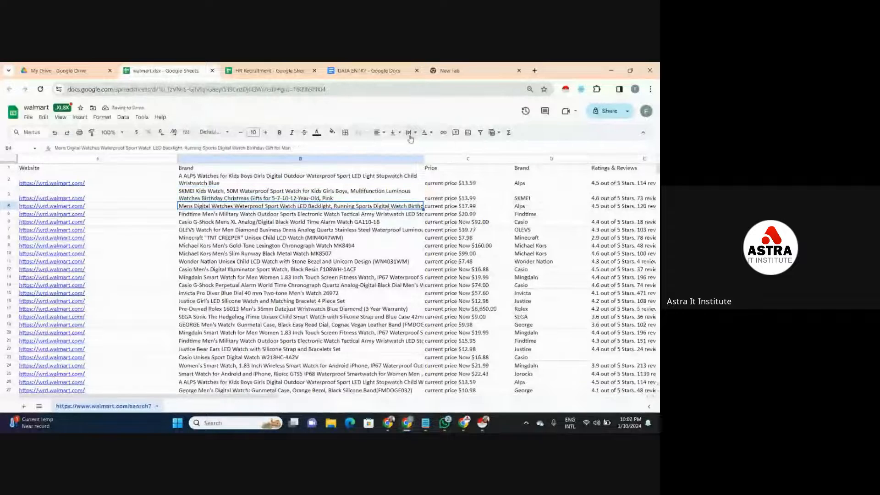
click(409, 132)
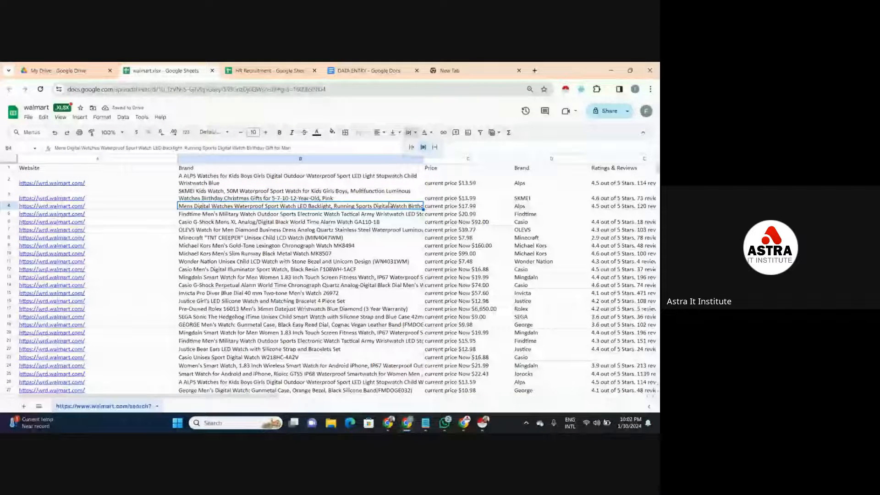
click(423, 147)
key(Down)
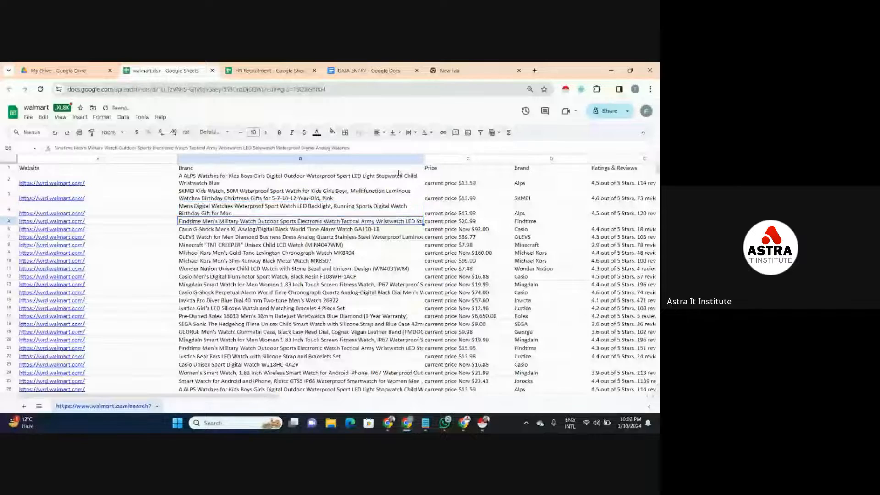
click(409, 133)
click(423, 147)
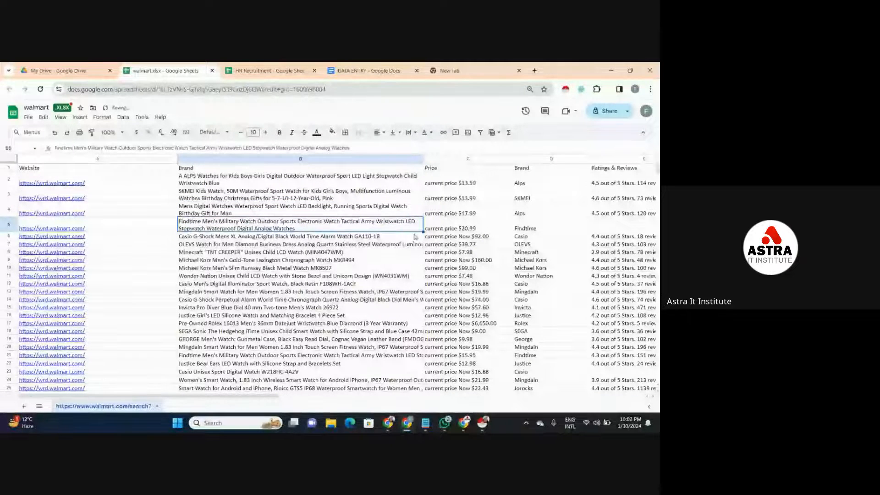
- Wrap all the remaining product titles in B6:B51 at once, and return to the Website header in A1
drag(414, 236, 392, 333)
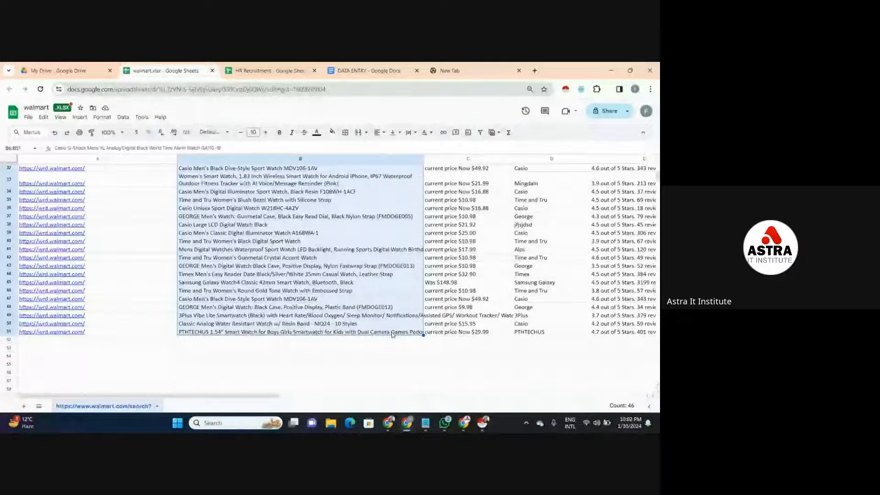
click(410, 133)
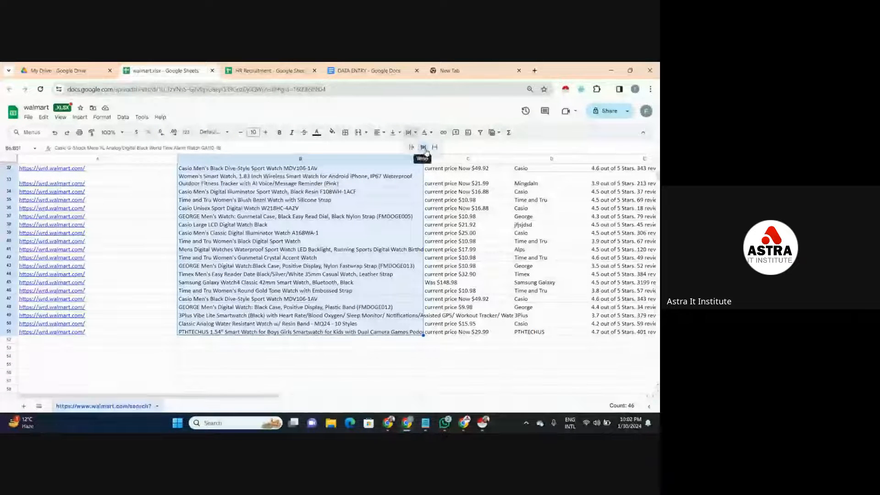
click(426, 149)
click(456, 225)
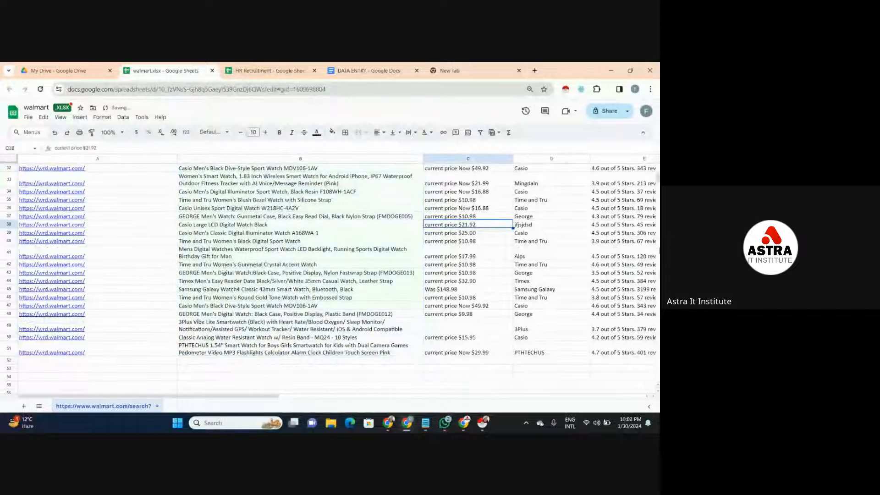
scroll(180, 199, up, 10)
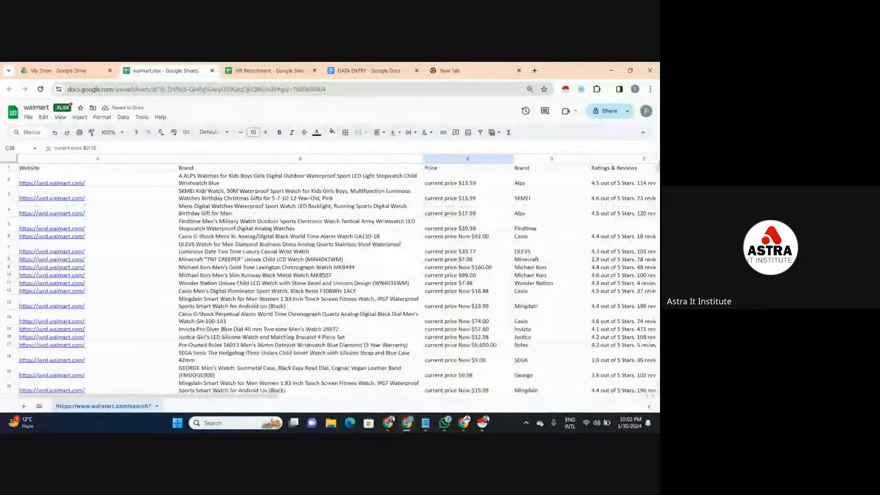
click(95, 169)
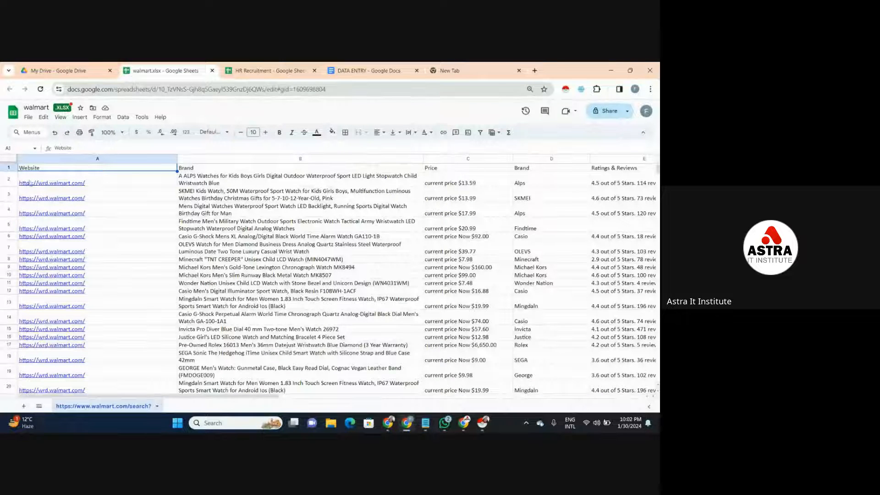
- Make the whole header row bold and set its font size to 14
key(shift+space)
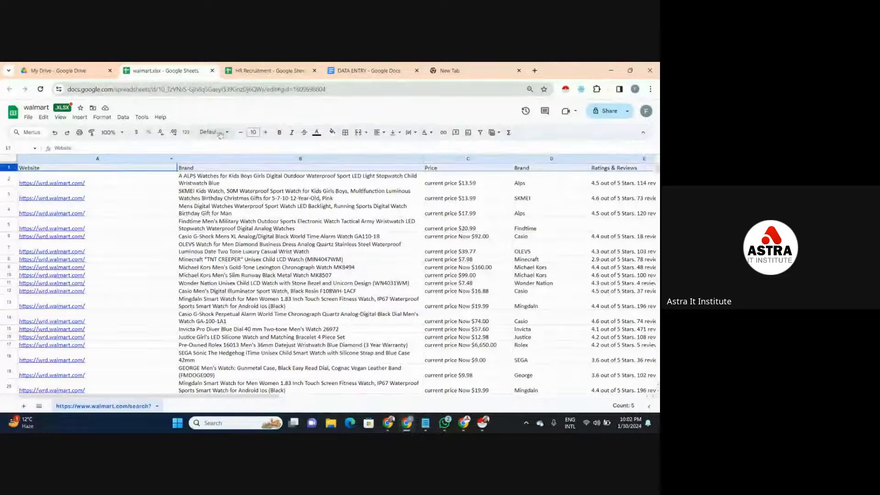
click(280, 133)
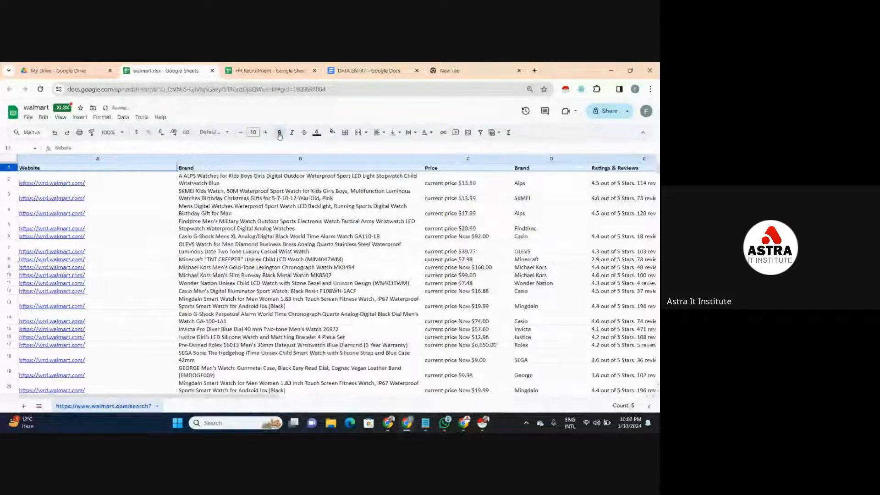
click(266, 132)
click(265, 133)
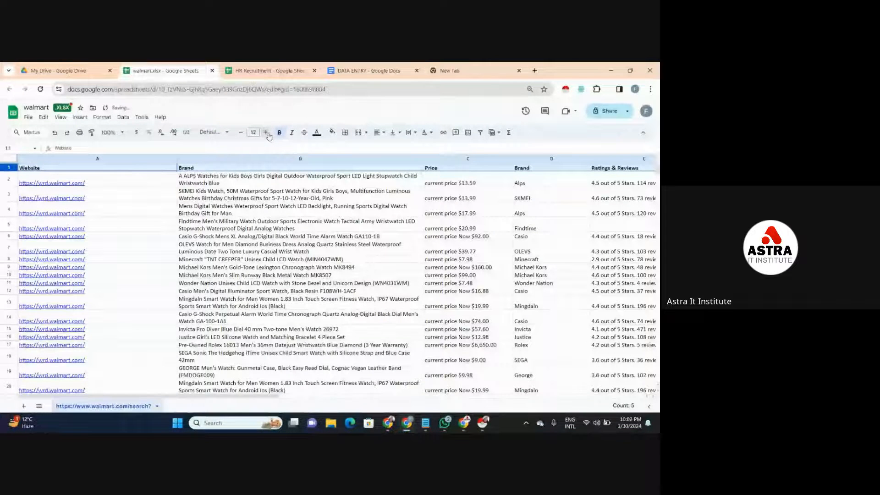
click(266, 133)
click(266, 132)
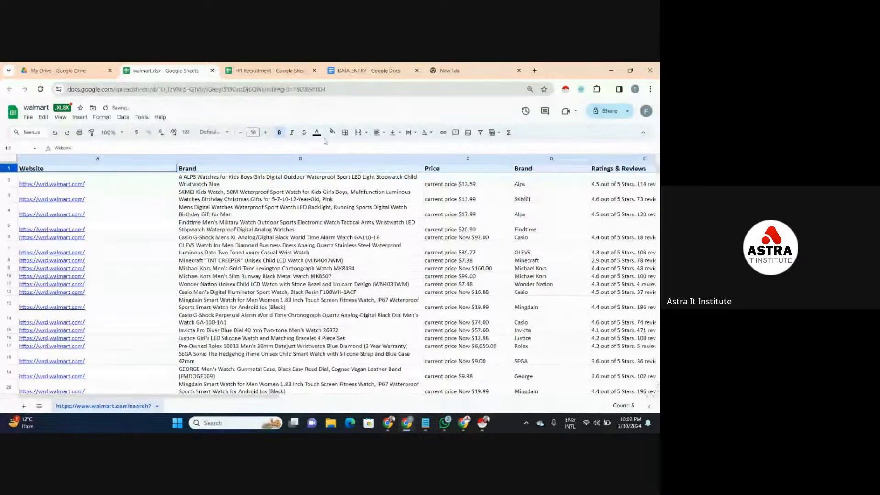
- Fill the header row with a light red background and centre its text horizontally
click(332, 132)
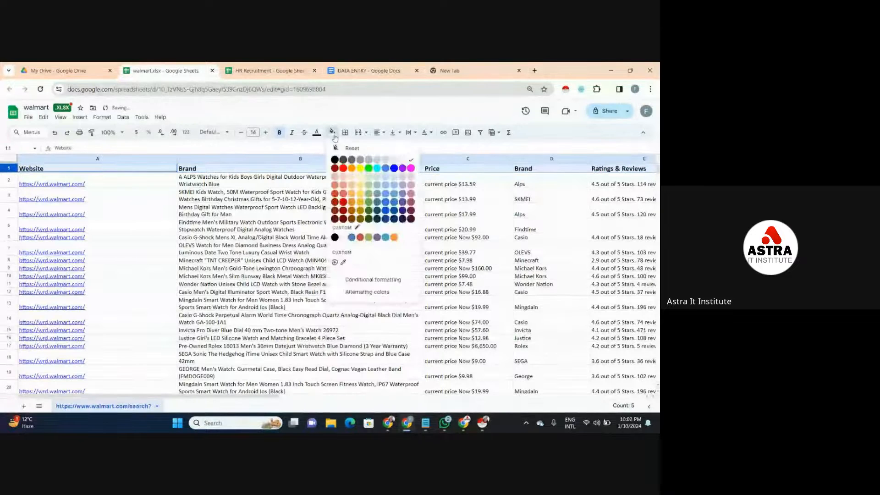
click(346, 176)
click(379, 132)
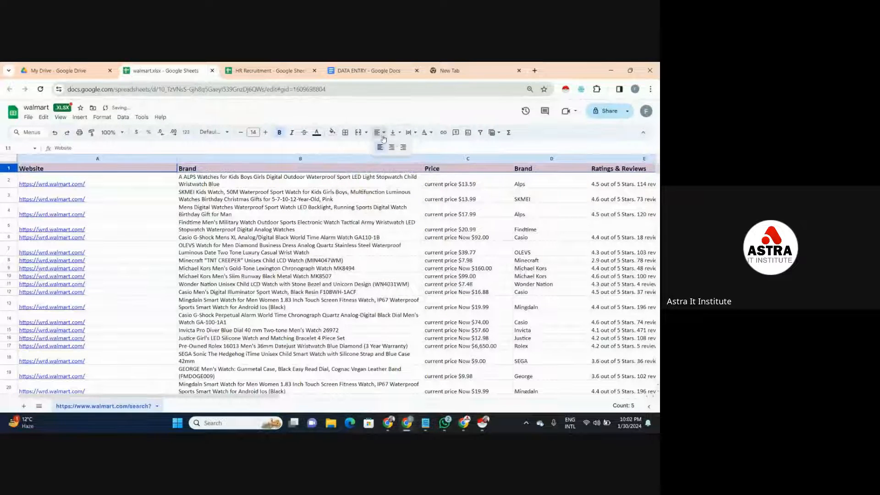
click(392, 147)
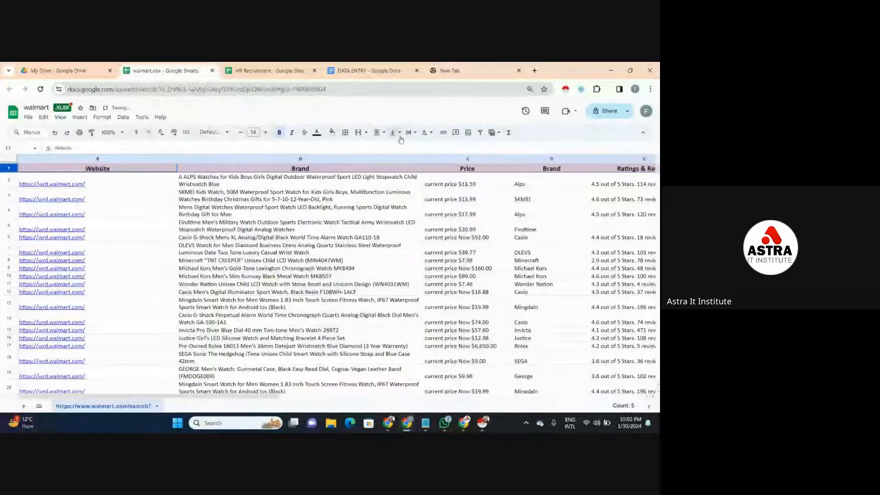
click(315, 182)
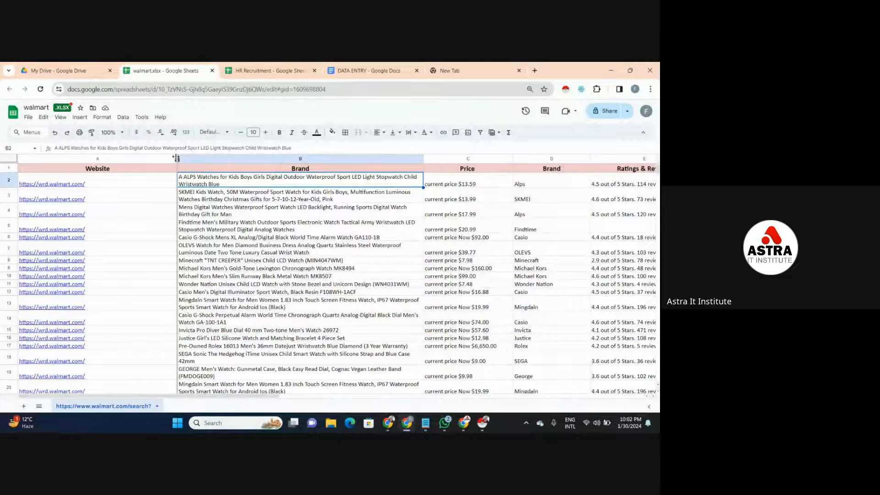
- Narrow the Website column to fit the shortened links more closely
drag(176, 157, 131, 157)
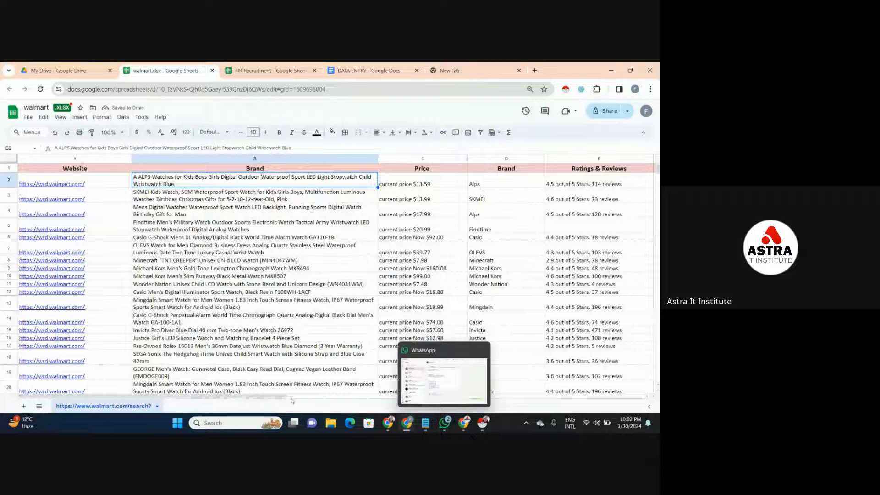
mouse_move(284, 398)
mouse_down()
mouse_move(442, 397)
mouse_move(284, 397)
mouse_up()
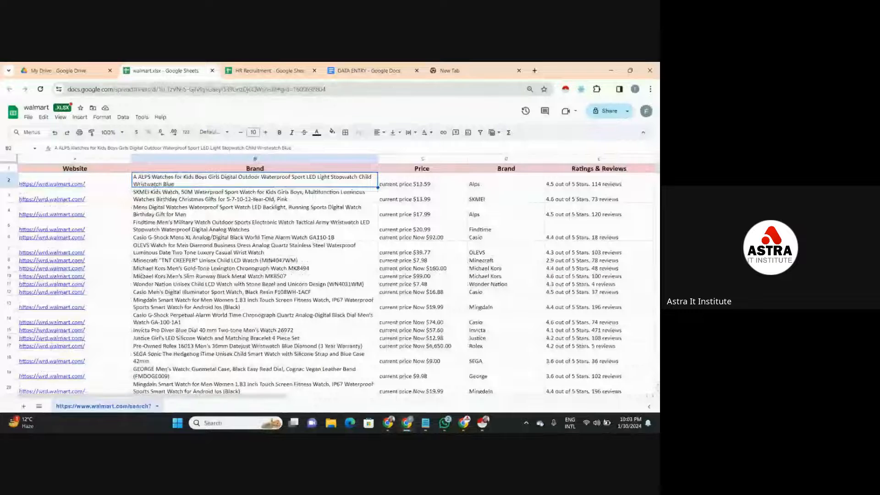
click(81, 185)
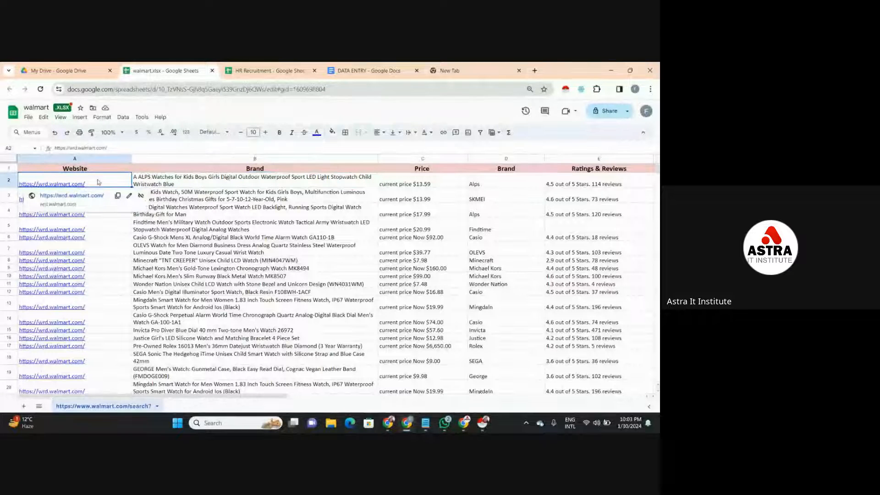
click(105, 244)
click(117, 225)
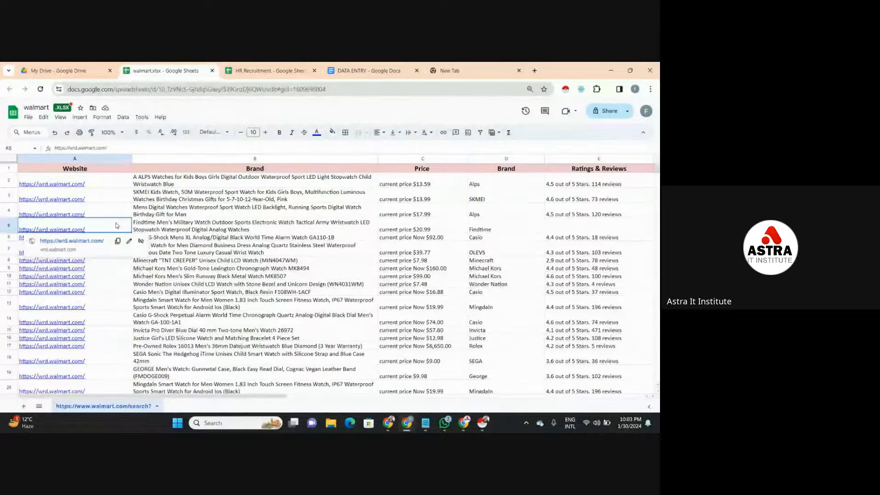
- Fill the data range A2:E51 with a light purple background and return to the header row
click(127, 184)
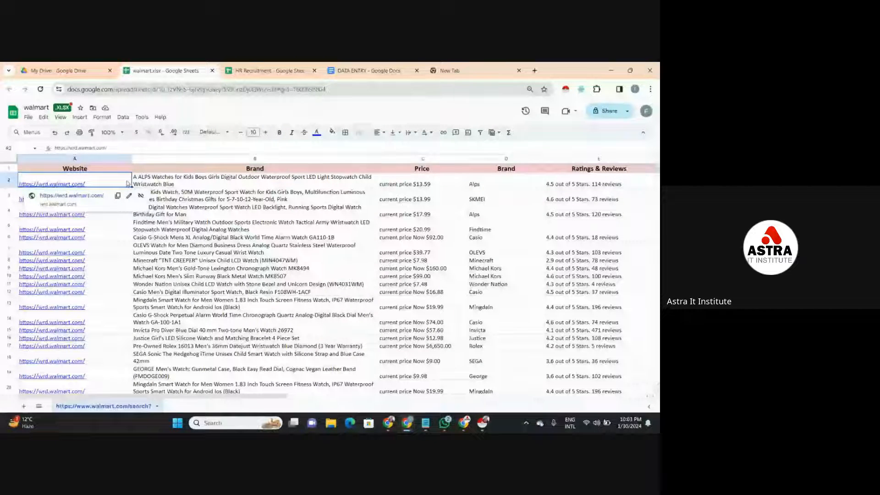
drag(127, 179, 653, 225)
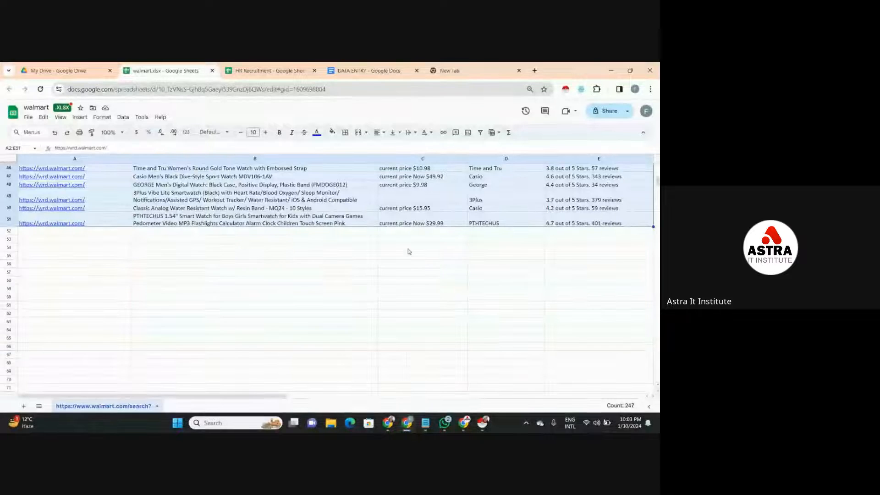
click(332, 132)
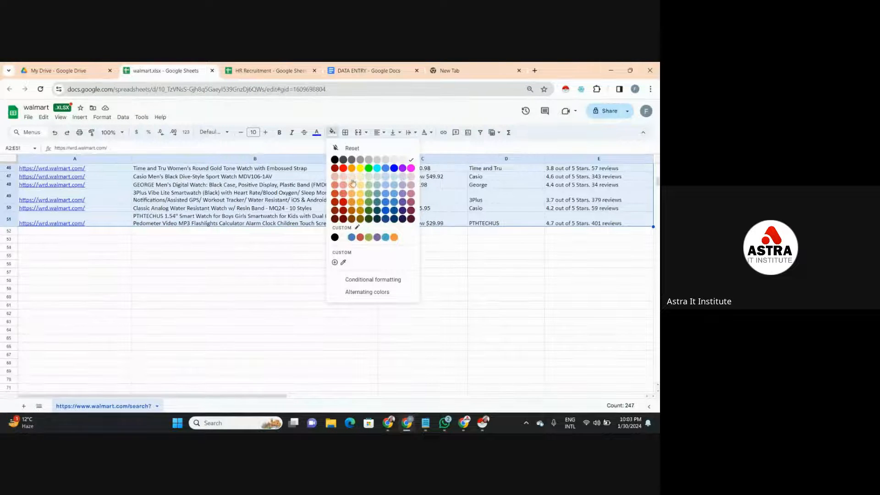
click(404, 180)
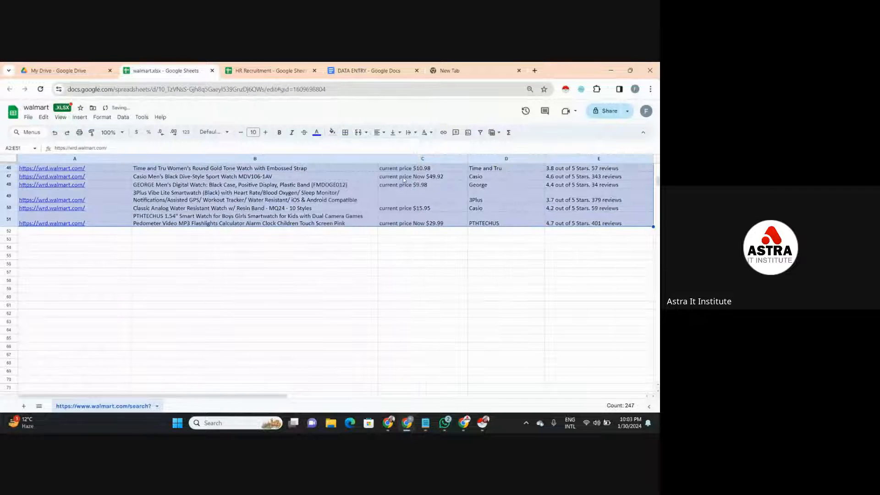
click(408, 219)
key(Up)
key(Up)
key(Up)
key(Up)
key(Up)
key(Up)
key(Up)
key(Up)
key(Up)
key(Up)
key(Up)
key(Up)
key(Up)
key(Up)
key(Up)
key(Up)
key(Up)
key(Up)
key(Up)
key(Up)
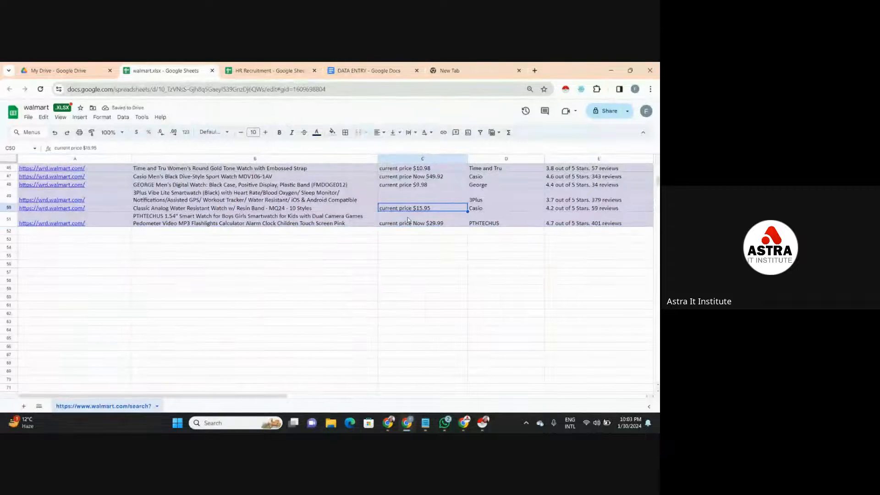
key(Up)
key(Up)
key(Up)
key(Up)
key(Up)
key(Up)
key(Up)
key(Up)
key(Up)
key(Up)
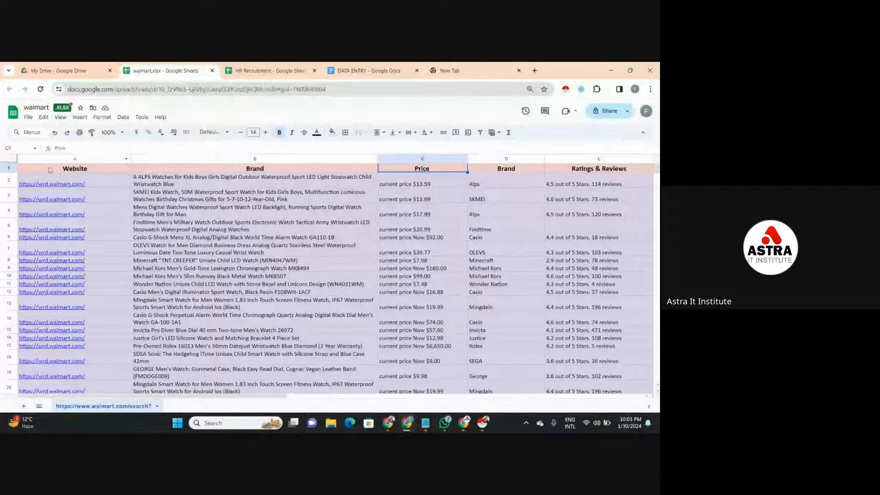
- Apply all borders to the whole table A1:E51 and go back to its first rows
drag(51, 170, 596, 296)
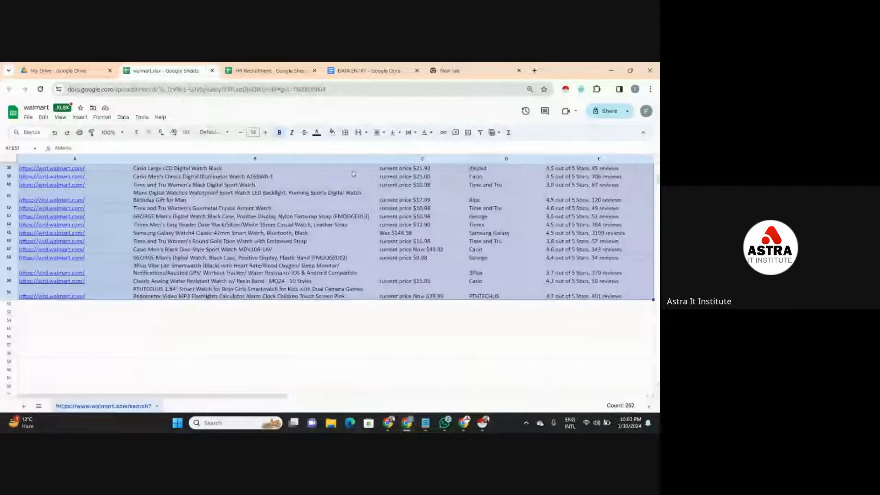
click(345, 132)
click(350, 149)
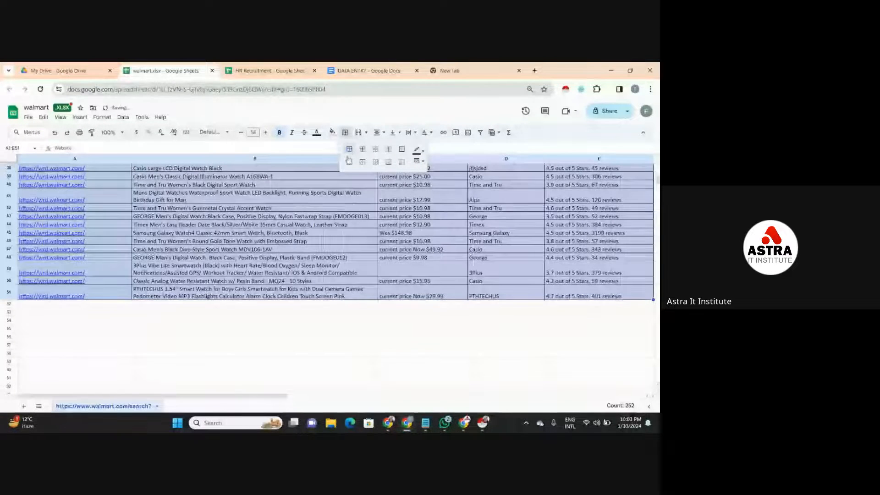
click(350, 205)
key(Up)
key(Up)
key(Up)
key(Up)
key(Up)
key(Up)
key(Up)
key(Up)
key(Up)
key(Up)
key(Up)
key(Up)
key(Up)
key(Up)
key(Up)
key(Up)
key(Up)
key(Up)
key(Up)
key(Up)
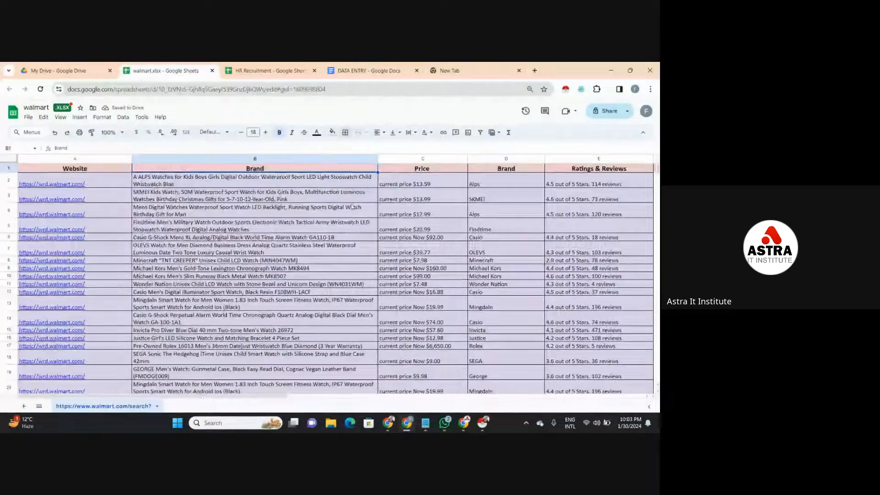
click(507, 214)
click(578, 193)
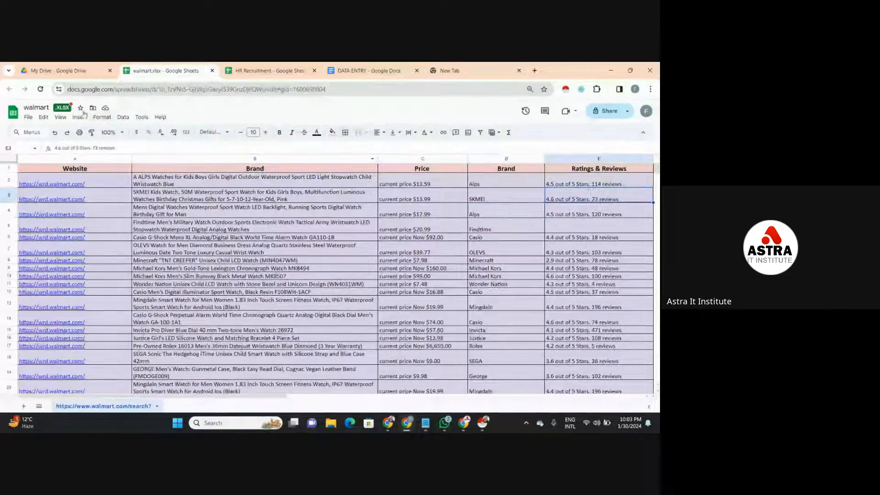
- Rename the spreadsheet file as walmart/watch/info
click(51, 108)
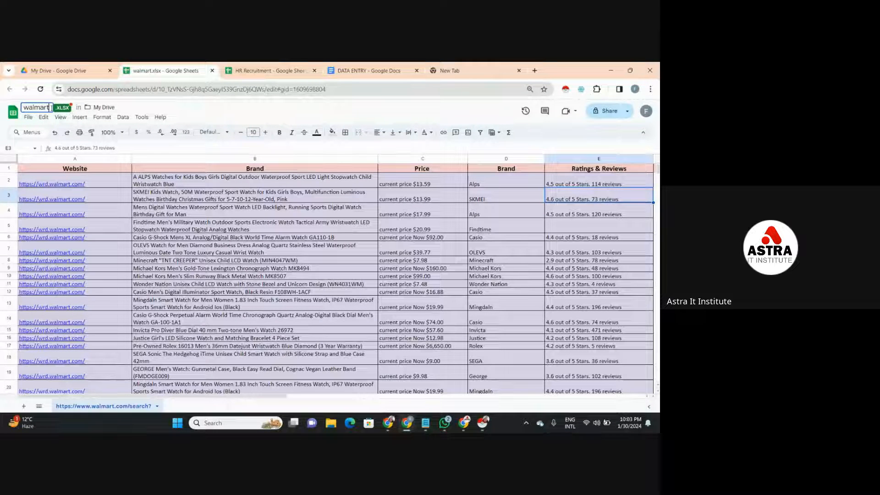
text(/watch)
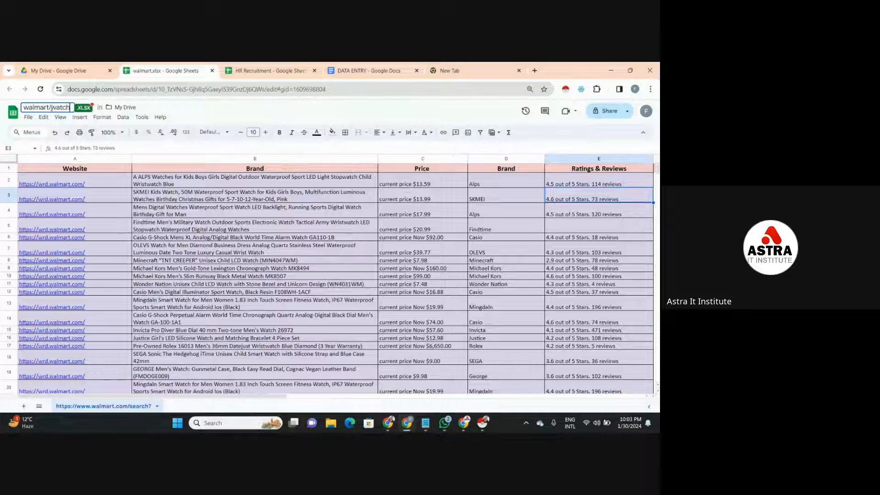
text(/info)
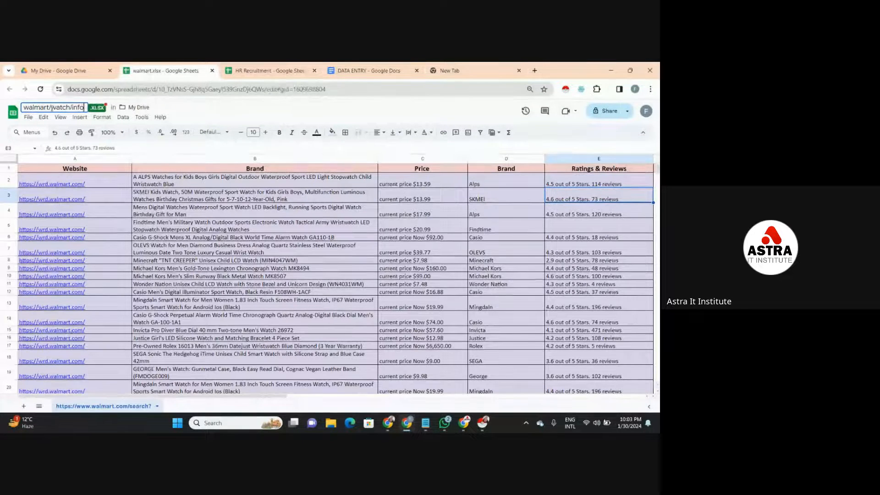
click(82, 180)
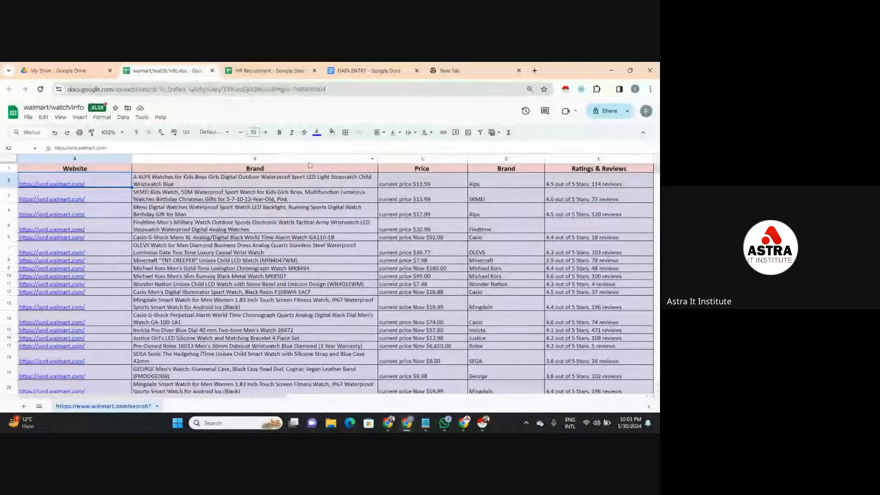
key(Return)
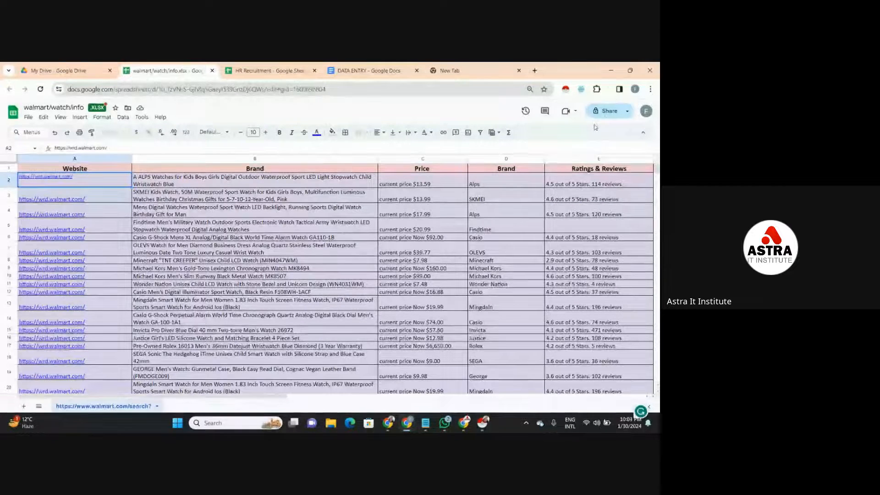
- Start sharing the spreadsheet and add the second suggested contact as an editor, ready to write a message
click(604, 114)
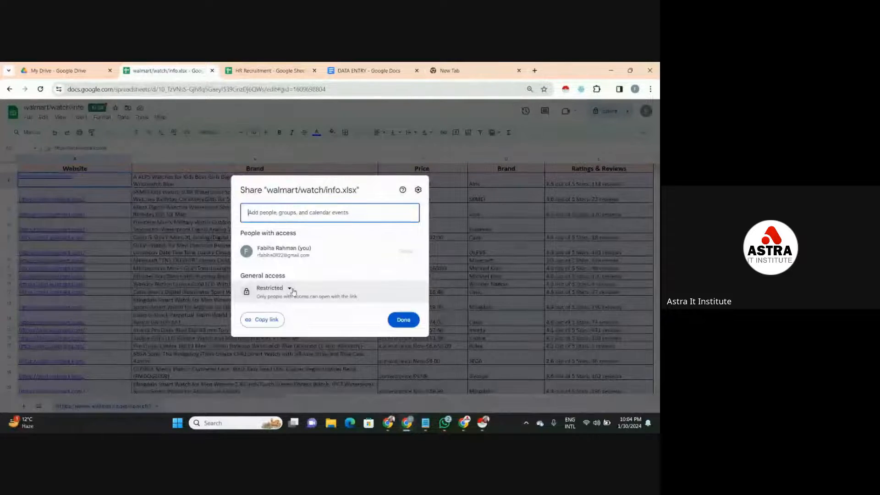
click(354, 218)
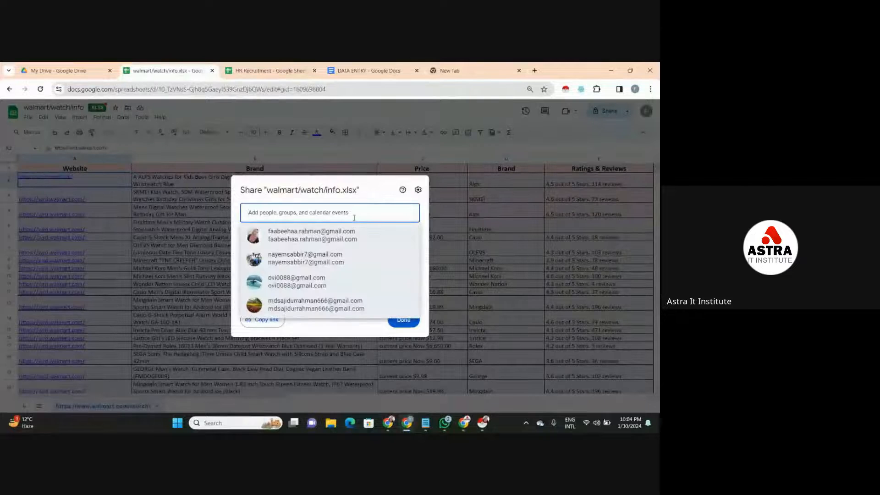
click(304, 257)
click(315, 255)
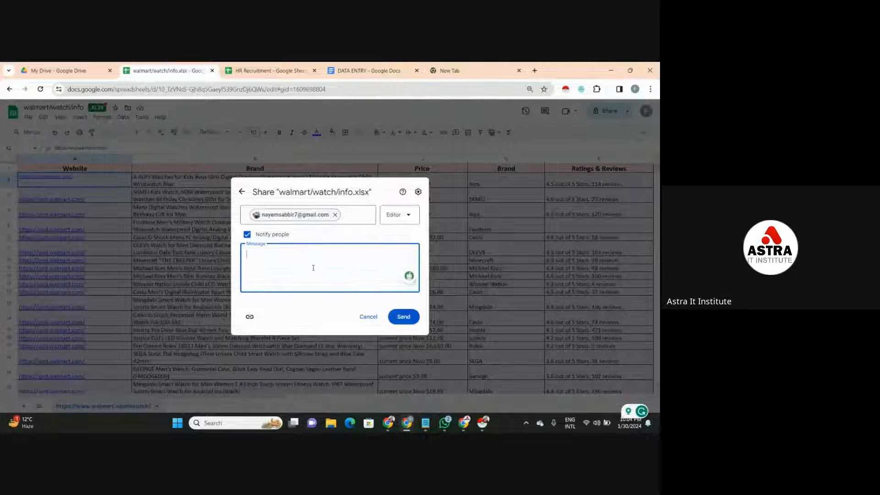
- Write the sharing message "Dear sir, Here I completed my tasks"
text(Dear sir, )
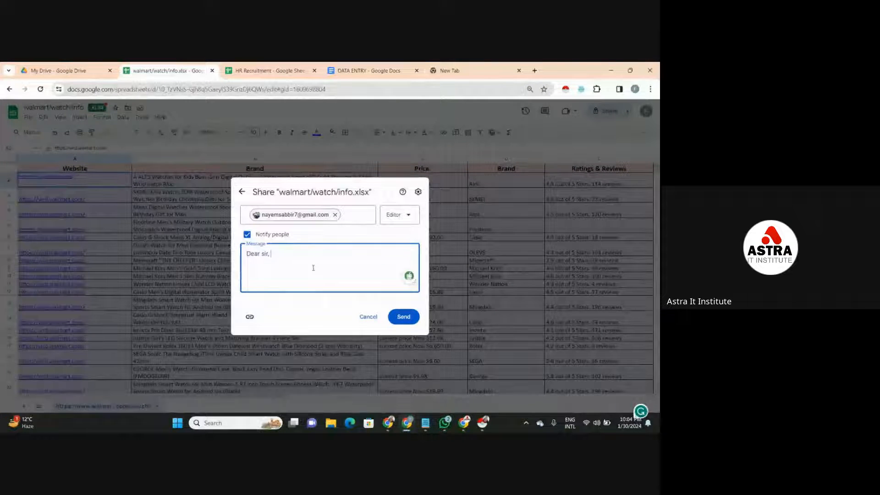
text(Here I compl)
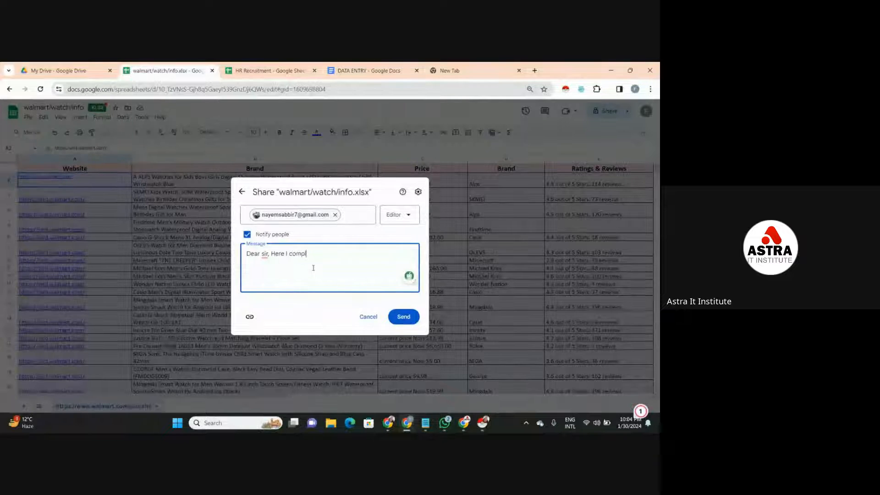
text(eted m)
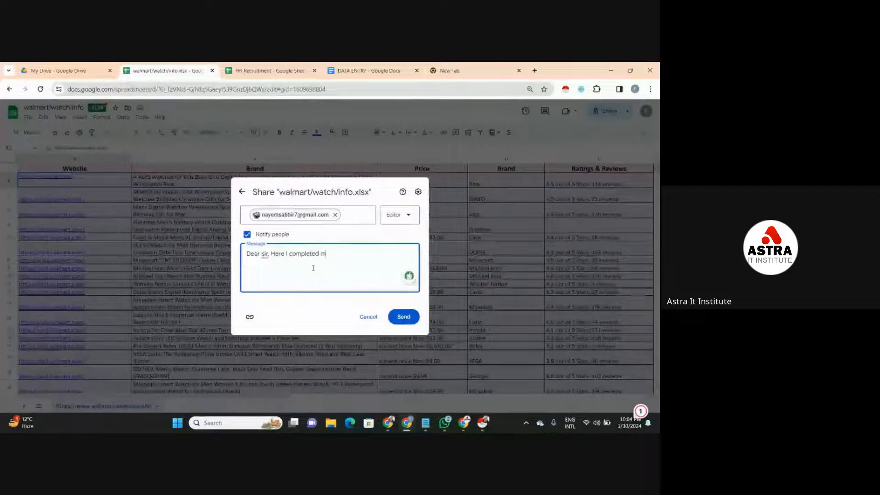
text(y tasks)
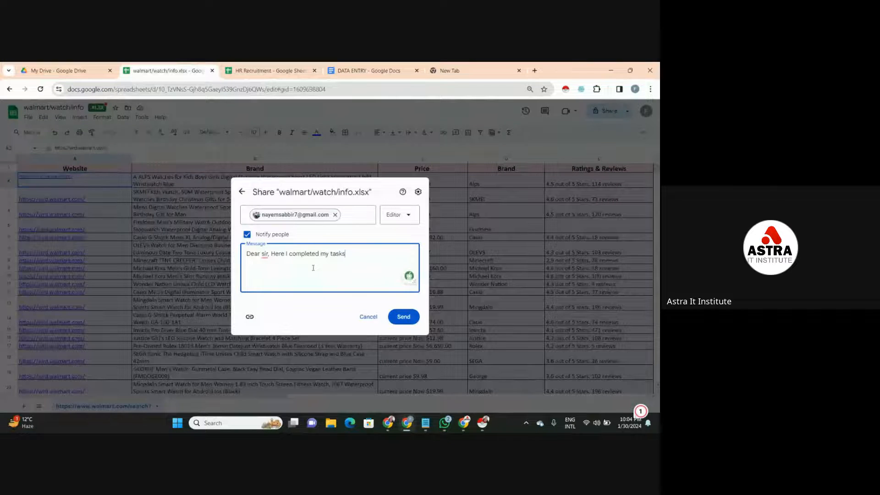
- Reword the sharing message after "Dear sir, Here I" so it reads "Dear sir, Here I'm sharing watch information list"
key(BackSpace)
key(BackSpace)
key(BackSpace)
key(BackSpace)
key(BackSpace)
key(BackSpace)
key(BackSpace)
key(BackSpace)
key(BackSpace)
key(BackSpace)
key(BackSpace)
key(BackSpace)
key(BackSpace)
key(BackSpace)
key(BackSpace)
text('m shar)
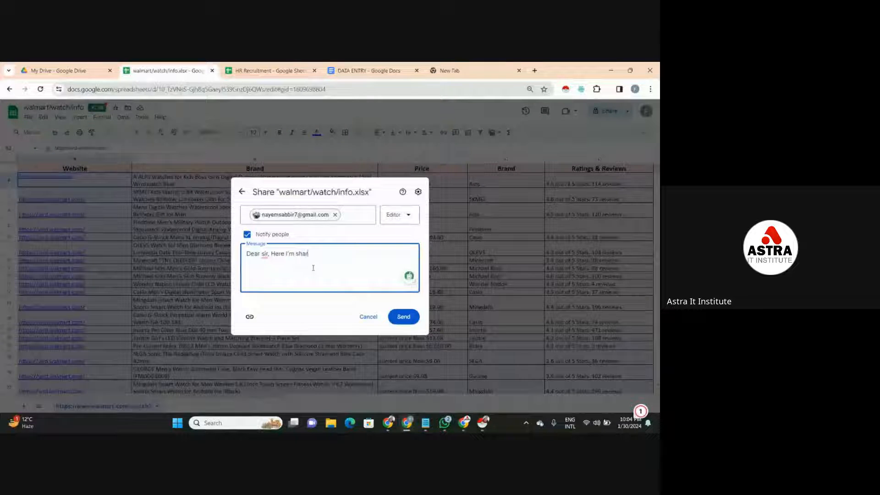
text(ing watch information)
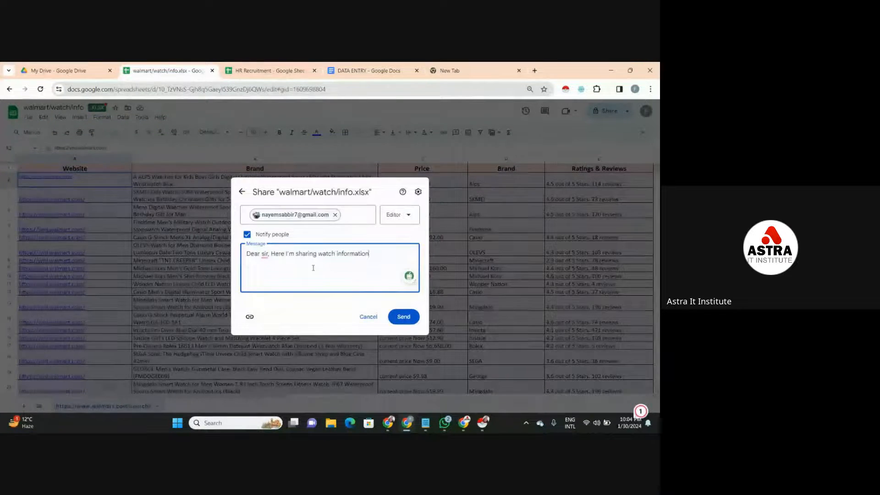
text( list w)
text(hich yo)
text(u'er n)
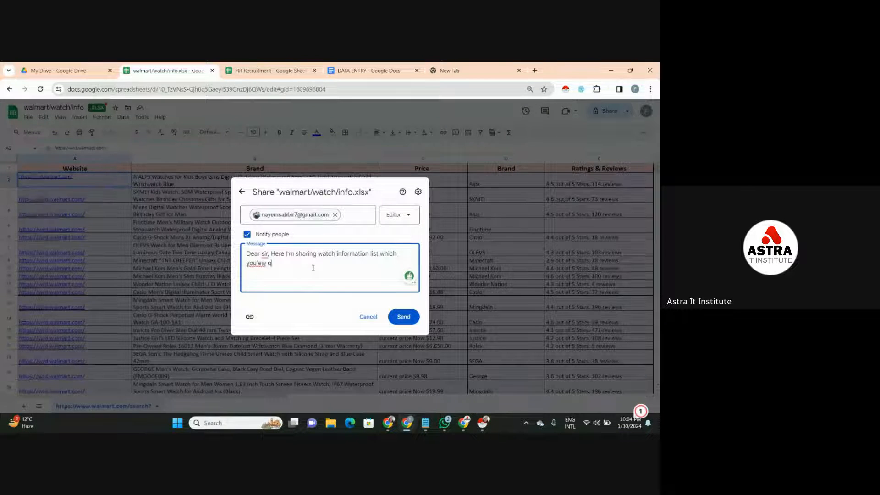
- Continue the sharing message with "which you're asked to", correcting the misspelled "you're"
key(BackSpace)
key(BackSpace)
key(BackSpace)
text(re asked to)
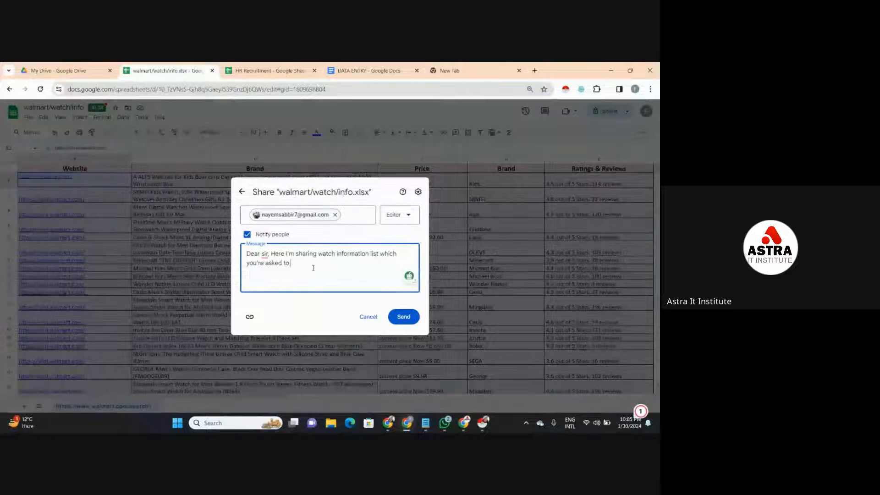
- Replace the message's last word "to" with "for scraping data." to finish the first sentence
key(BackSpace)
key(BackSpace)
text(for )
text(dat)
key(BackSpace)
key(BackSpace)
key(BackSpace)
text(scraping data.)
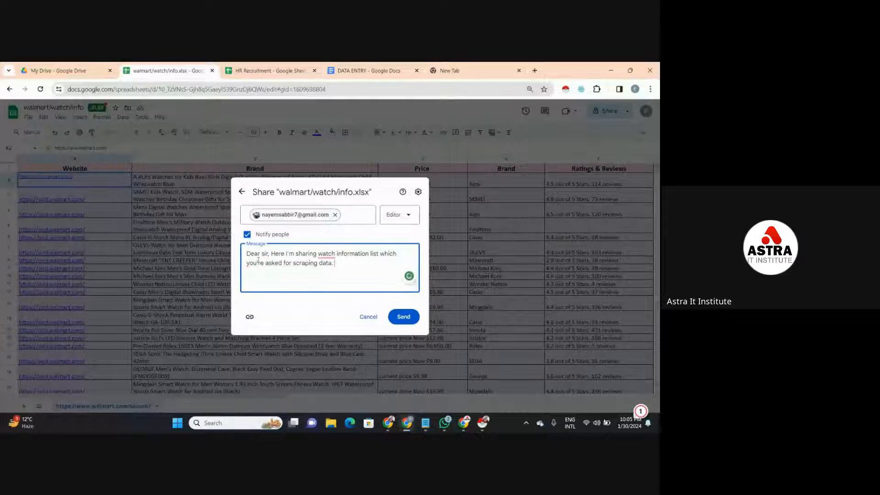
- Accept the grammar suggestions "the watch" and "that you're" for the underlined words in the sharing message
click(326, 255)
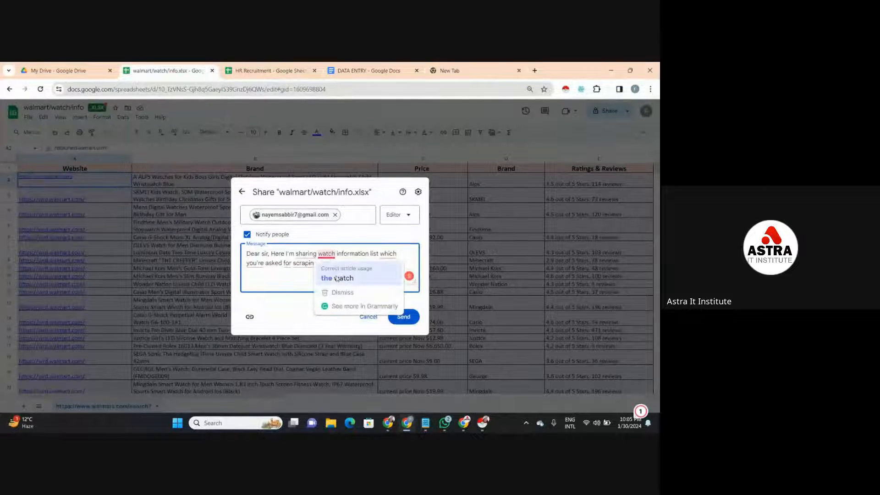
click(338, 276)
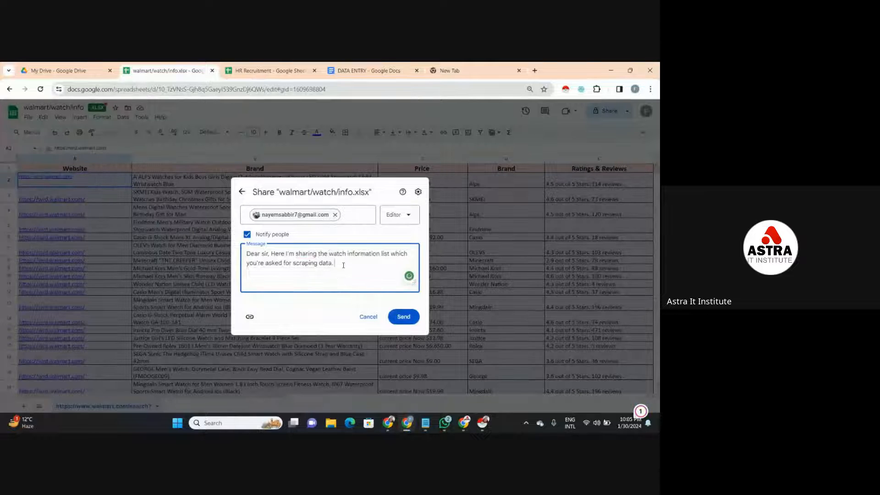
mouse_move(400, 256)
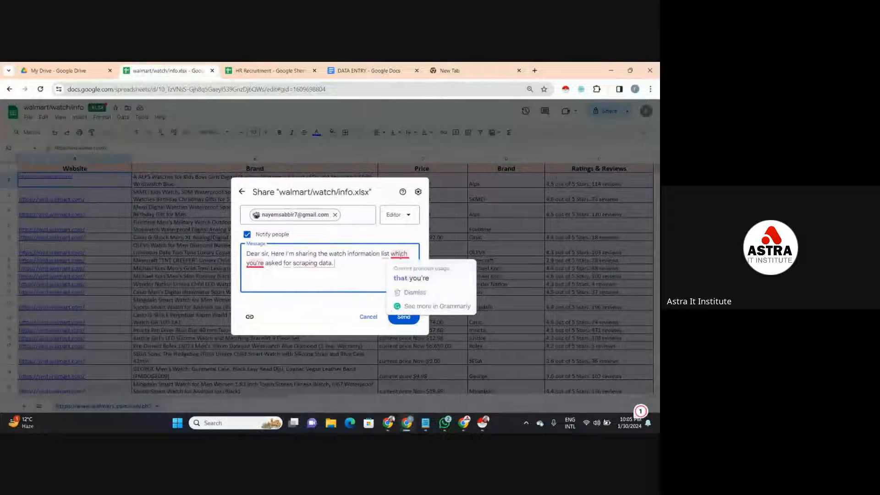
click(404, 277)
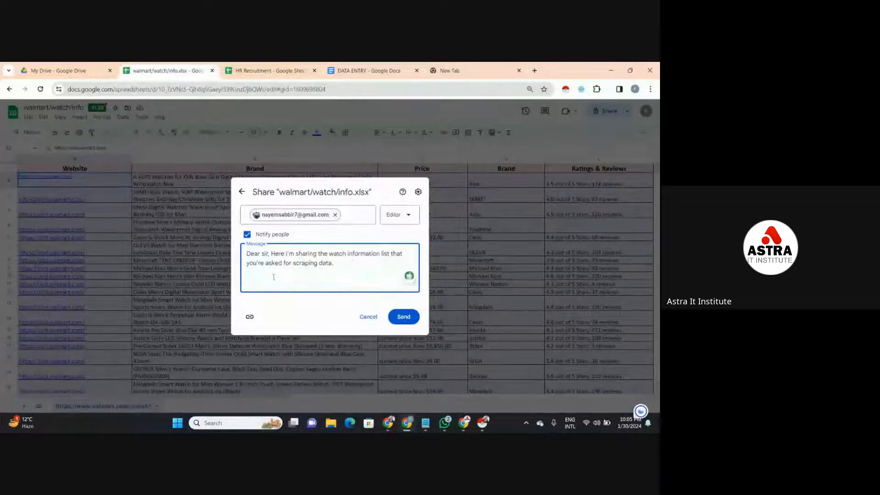
- Add the closing sentence "Please check & let me confirm if it's okay" at the end of the sharing message
click(346, 270)
text(Please check )
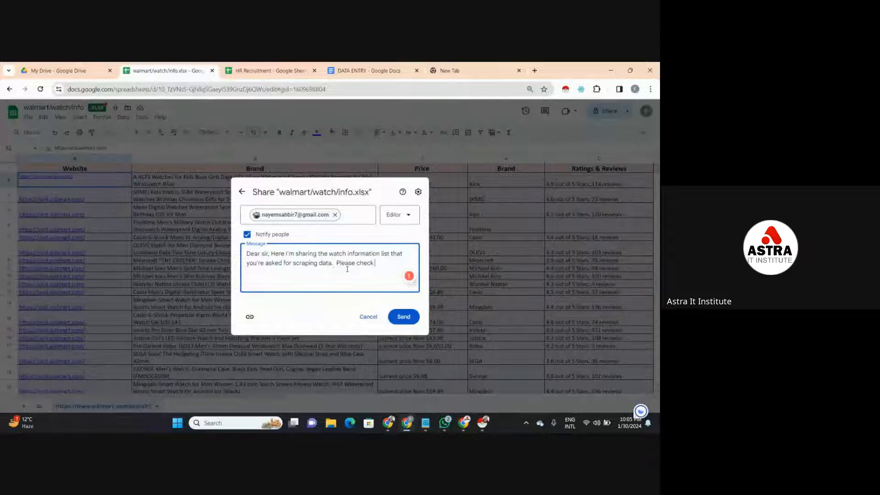
text(& ()
text(et me)
text( confi)
text(rm )
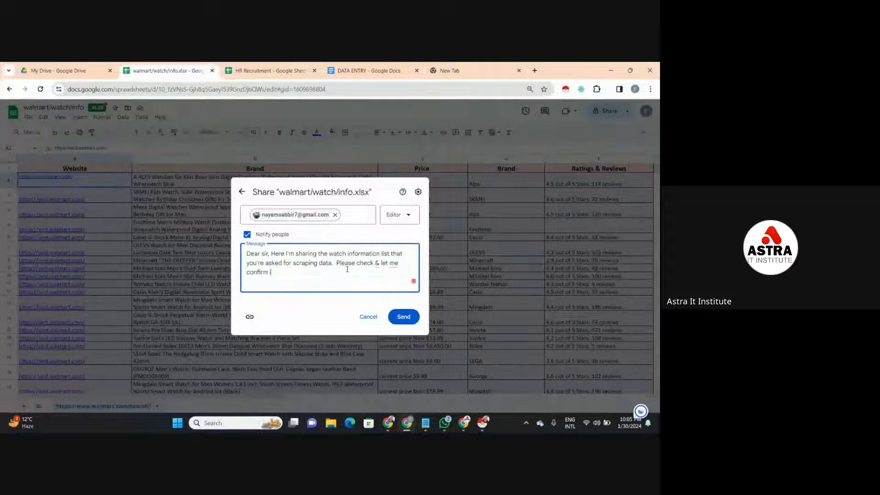
text(if it's okay.)
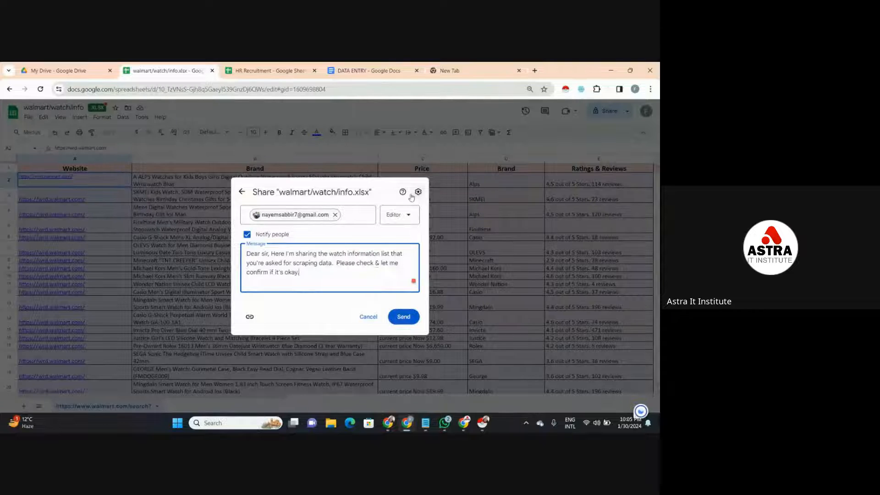
- Keep Editor access for the recipient, replace "&" with "and" in the message, and send the share invitation
click(407, 216)
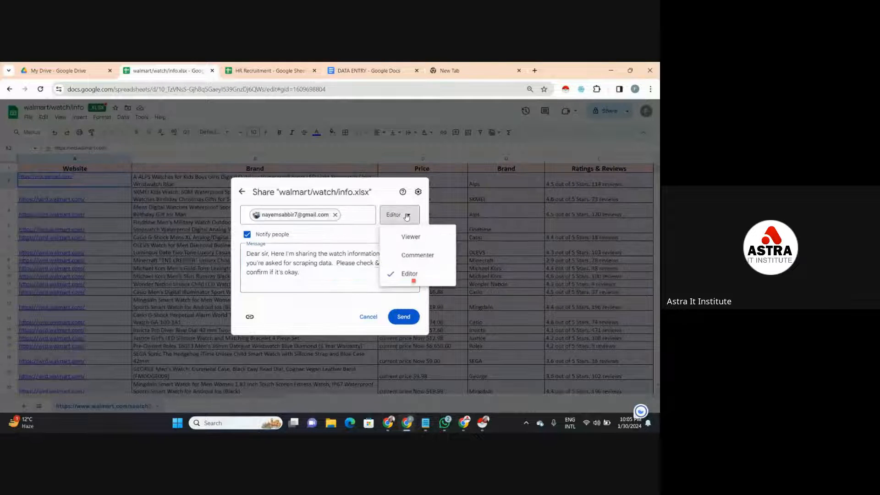
click(403, 274)
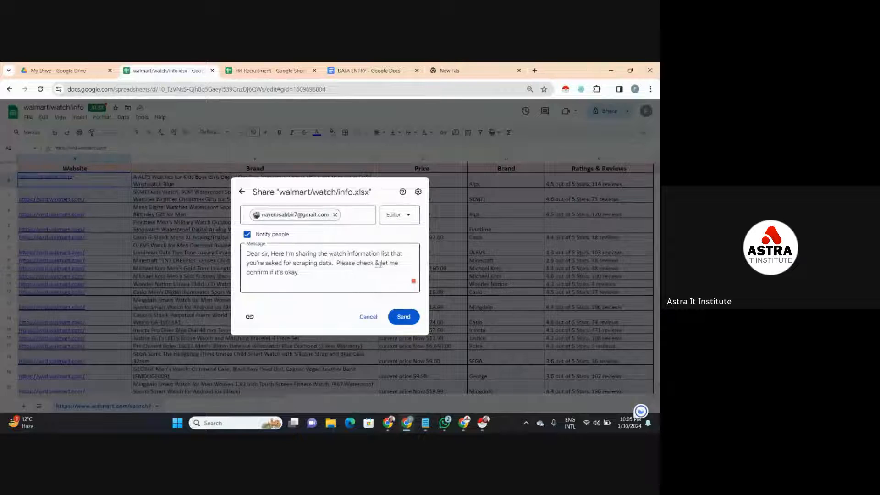
click(379, 264)
click(378, 284)
click(404, 316)
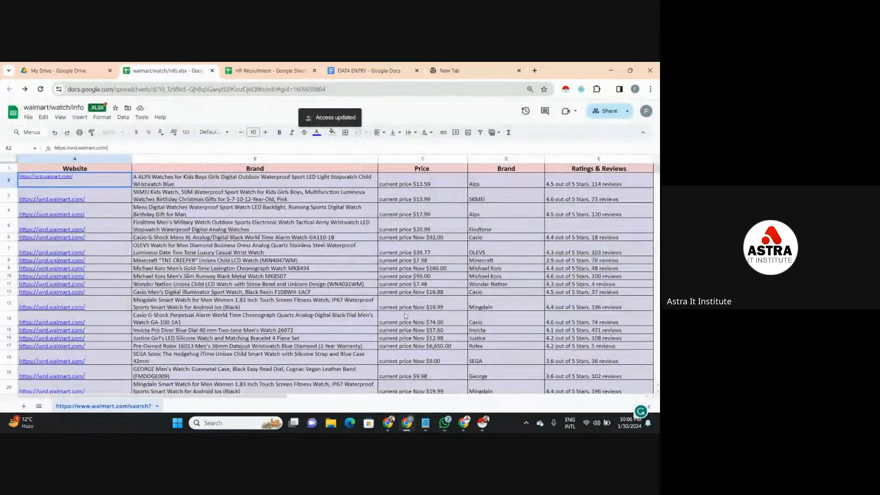
click(439, 343)
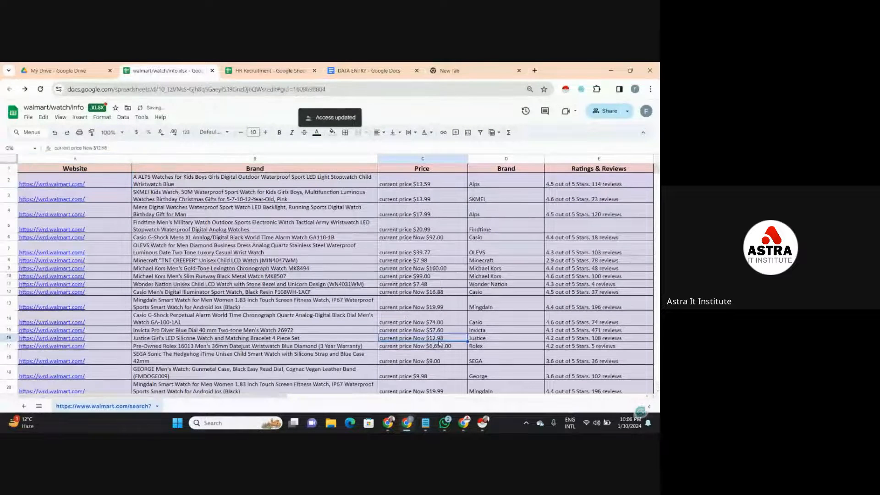
click(454, 238)
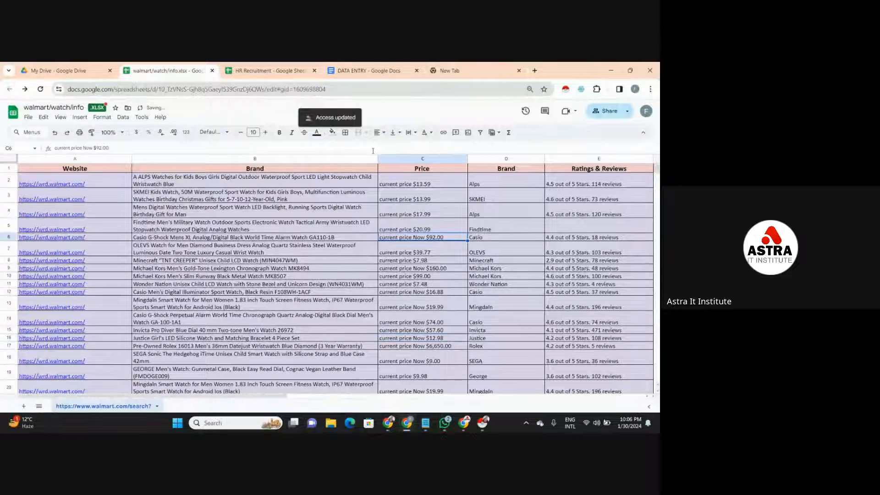
click(330, 151)
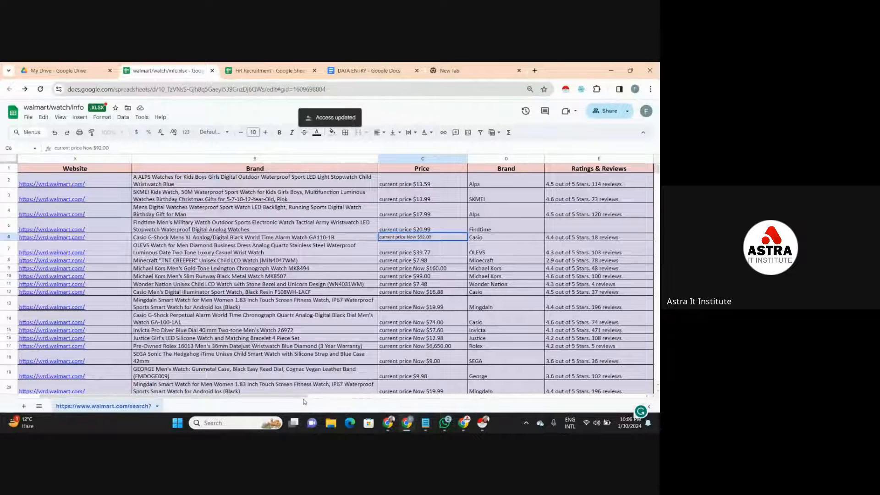
- Switch to the Instant Data Scraper window to view the scraped watch rows, and return to the spreadsheet
mouse_move(483, 422)
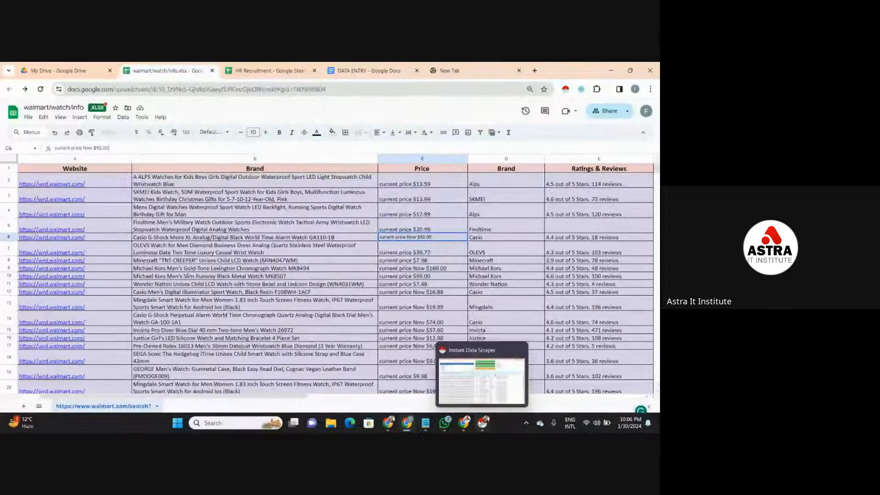
click(477, 394)
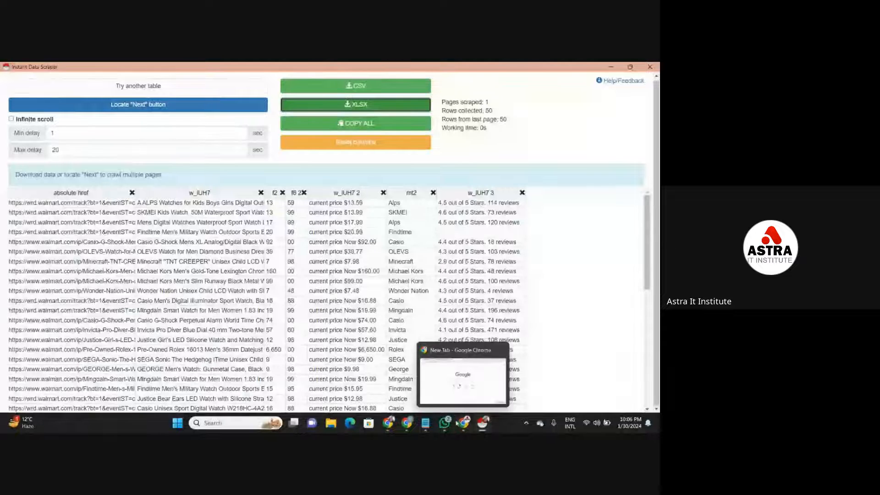
click(409, 392)
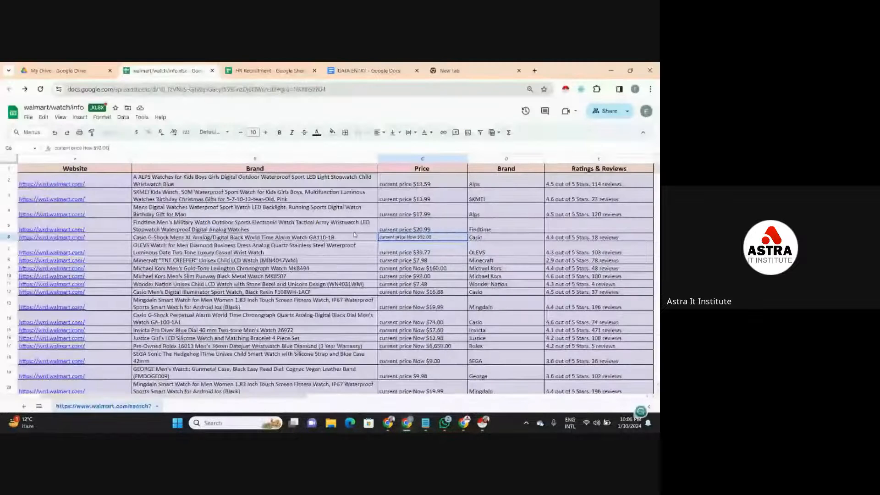
click(527, 192)
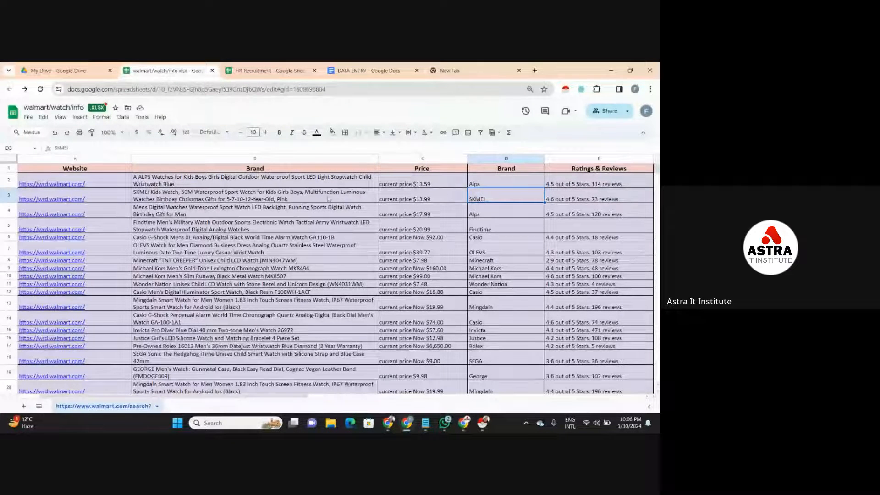
- Center the Price, Brand and Ratings & Reviews cells C2:E51 both horizontally and vertically
drag(407, 178, 567, 373)
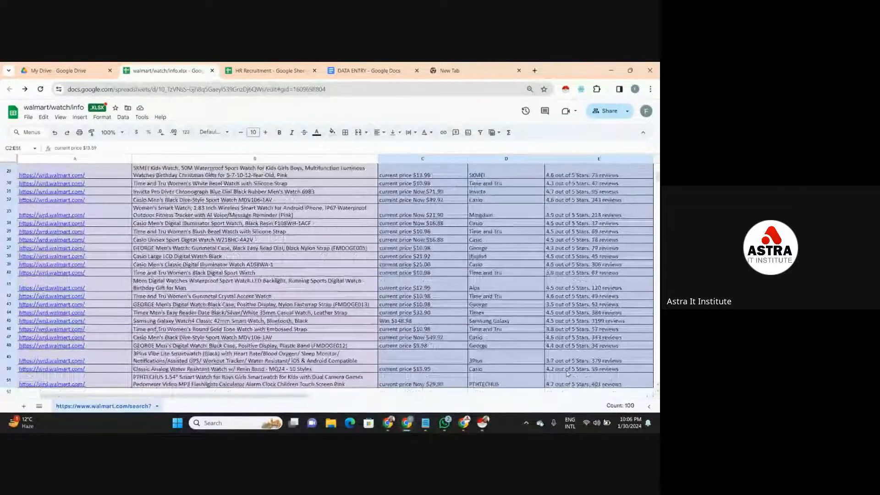
click(377, 133)
click(380, 147)
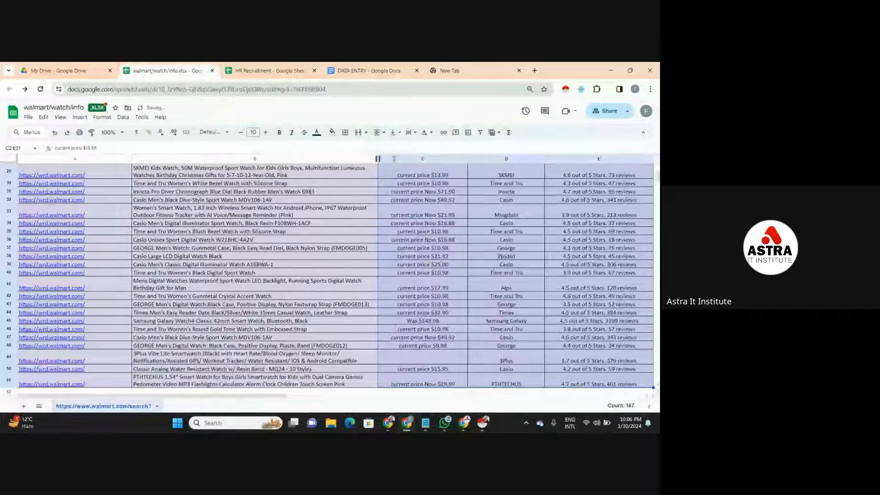
click(393, 133)
click(407, 147)
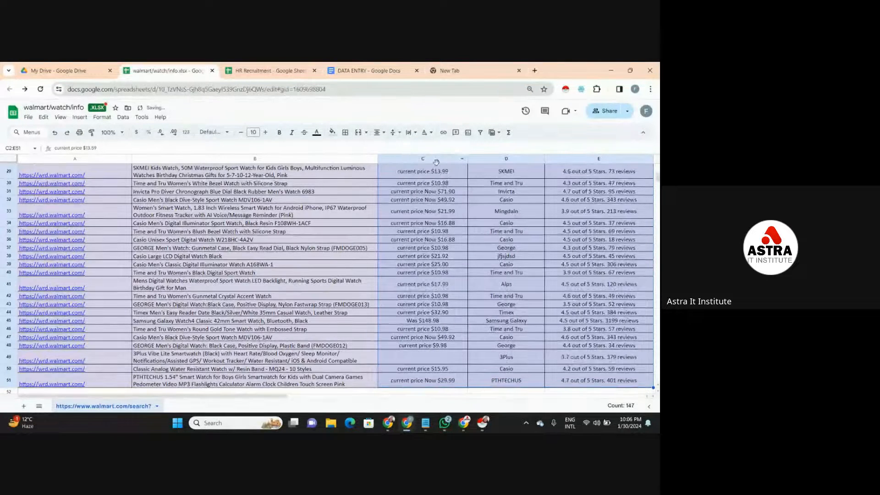
click(366, 201)
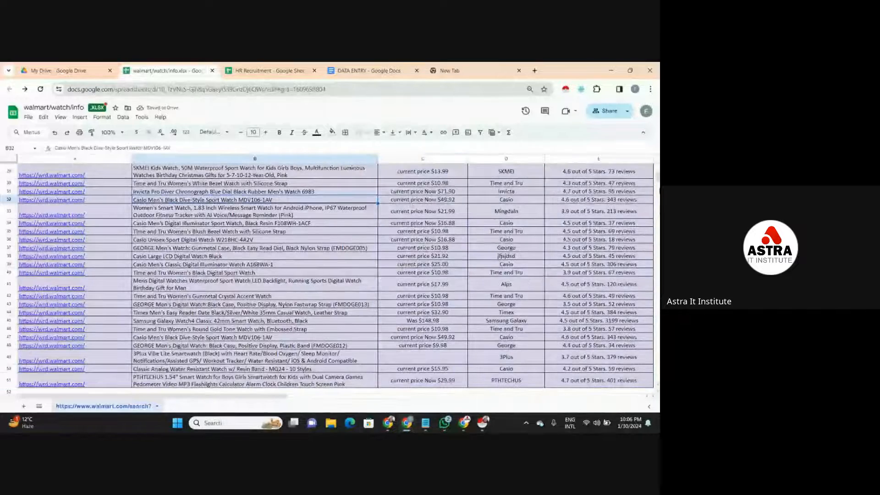
drag(658, 179, 658, 163)
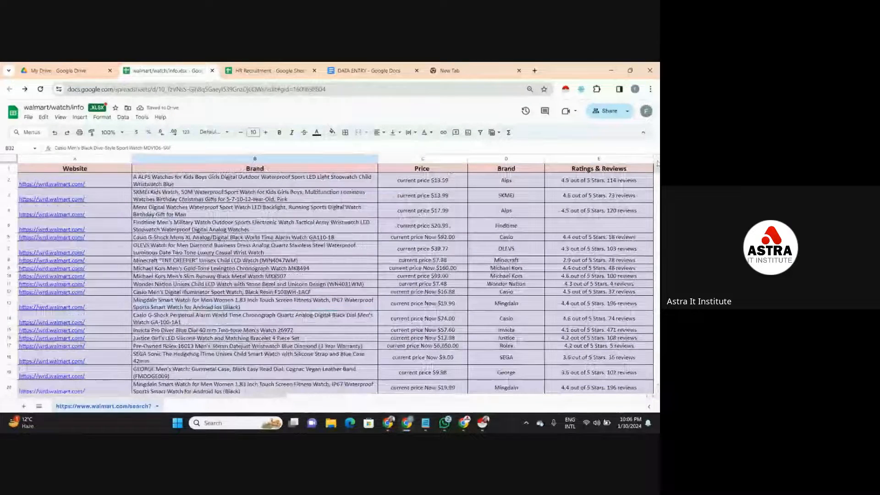
- Switch to the data Validation notes in Notepad, review the "instant data scraper" entry, and minimize the notes
mouse_move(464, 424)
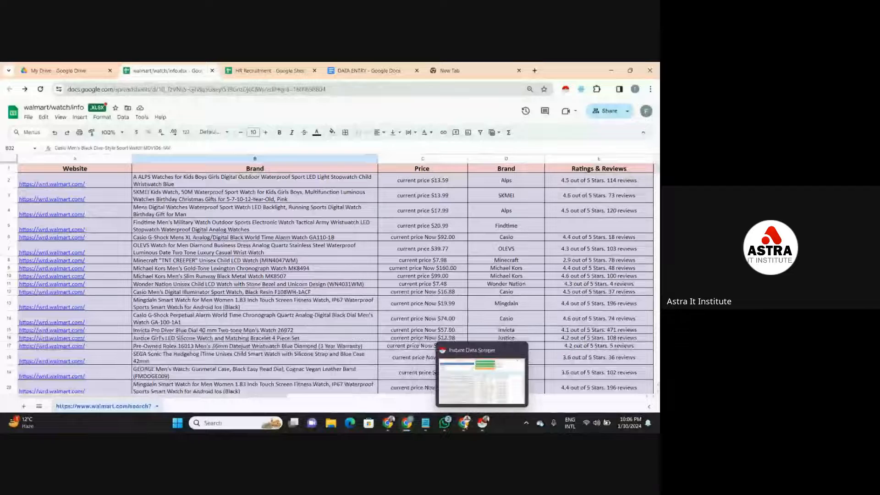
click(425, 423)
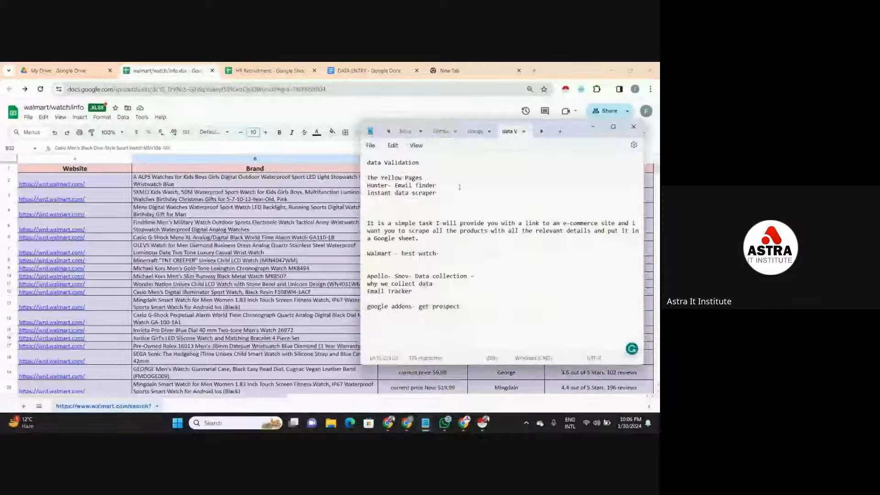
click(443, 195)
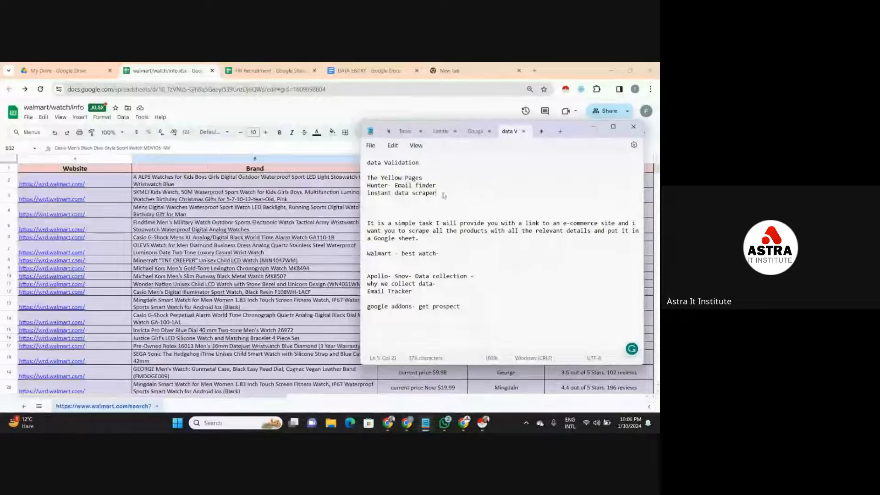
drag(443, 195, 368, 195)
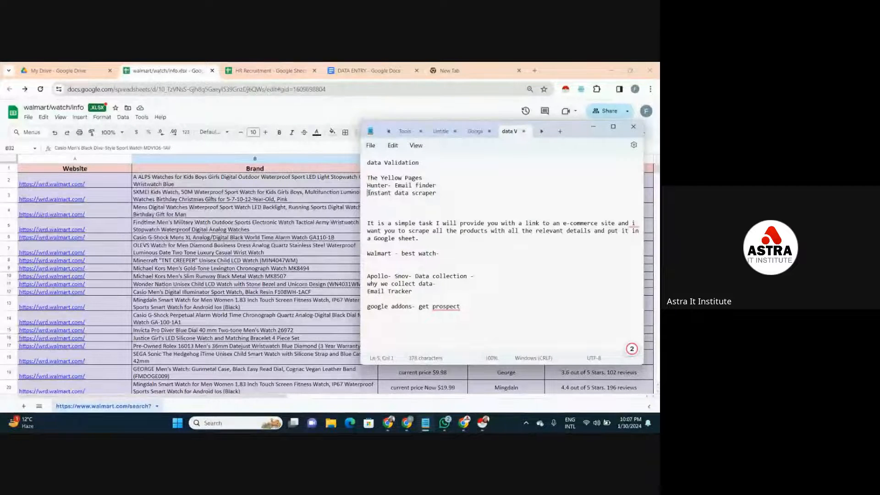
click(437, 193)
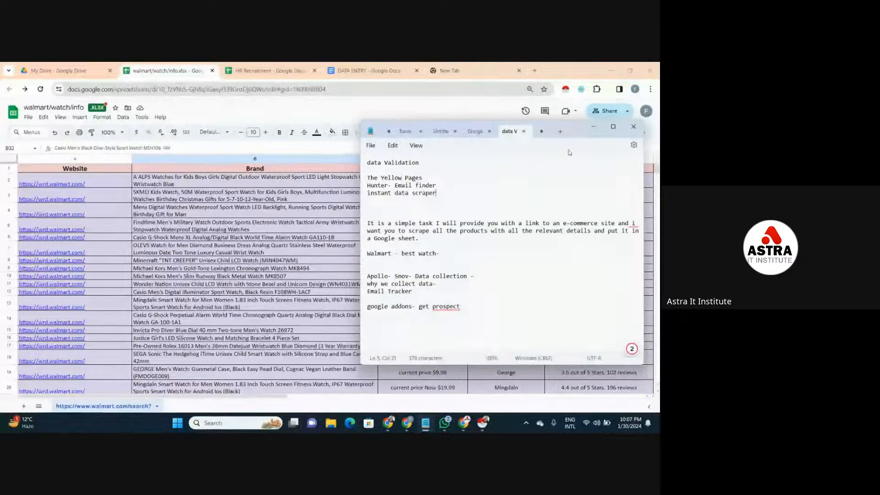
click(593, 127)
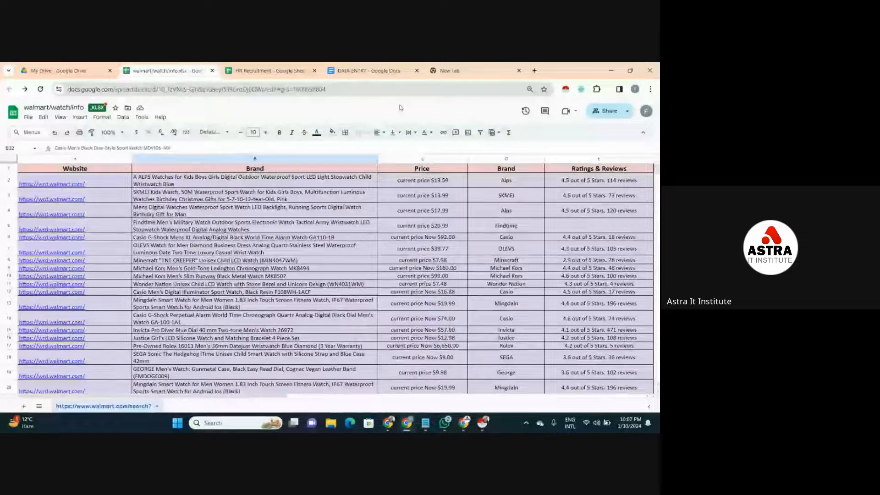
- Show the empty browser tab, reopen the Notepad notes to look up "The Yellow Pages" entry, and minimize them
click(450, 76)
mouse_move(427, 425)
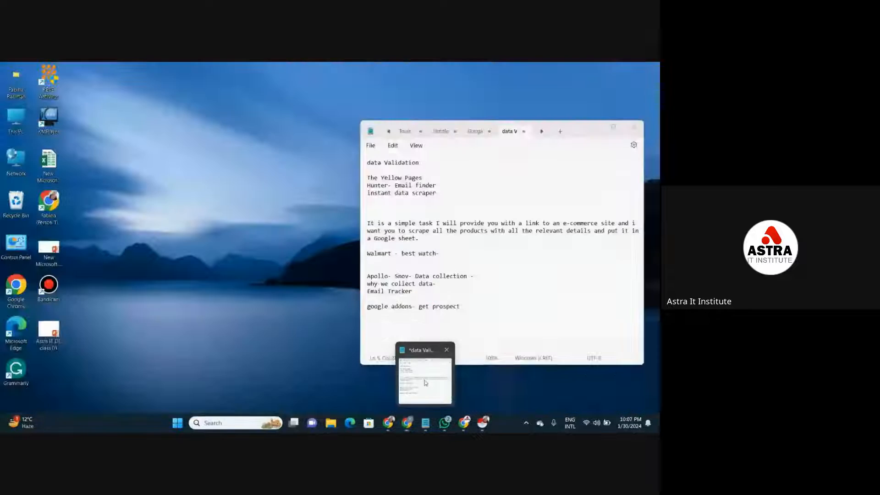
click(426, 373)
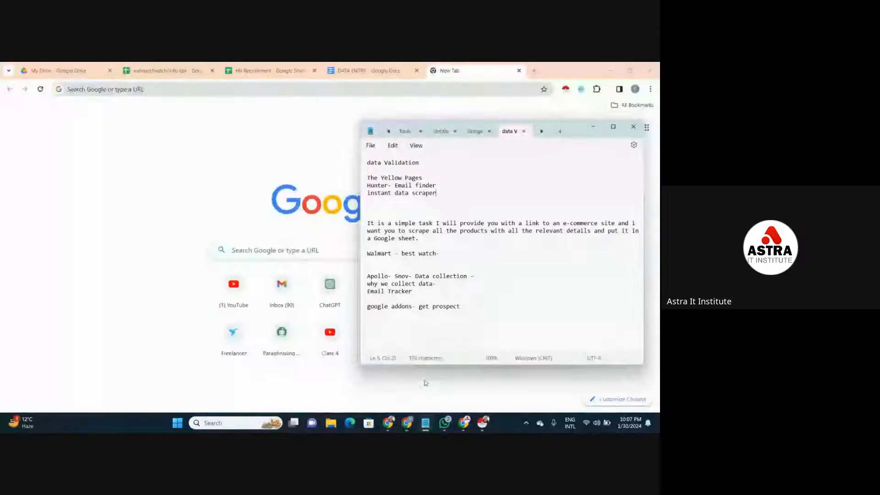
click(439, 188)
click(426, 179)
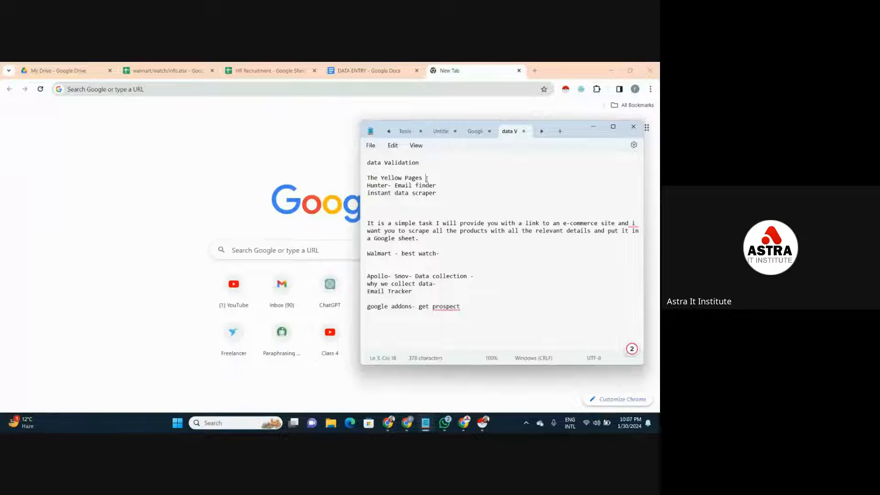
drag(420, 180, 385, 178)
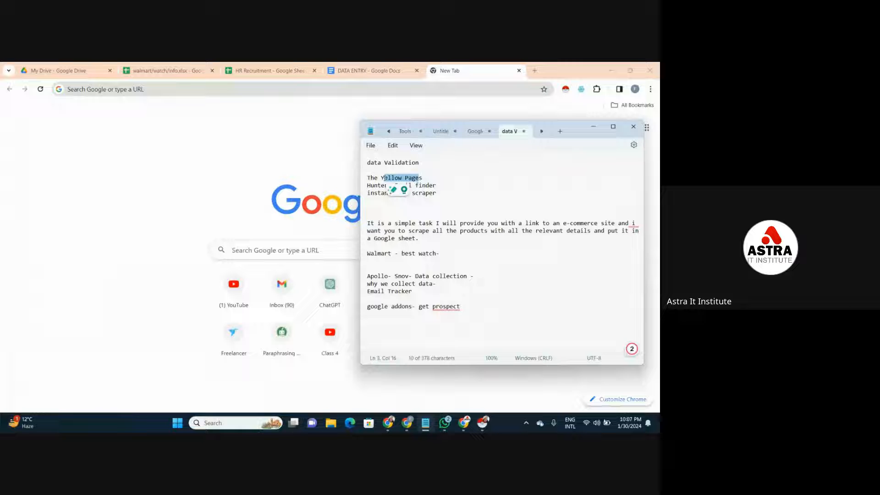
click(594, 127)
- Open the suggested Dhaka Yellow Pages site for "yellow pages dha", look over its home page, and close it
click(494, 91)
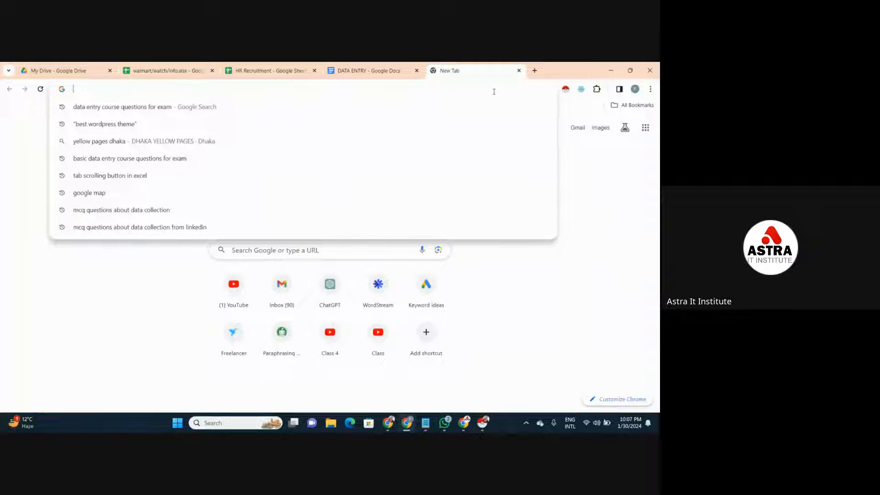
key(Down)
key(Down)
key(Down)
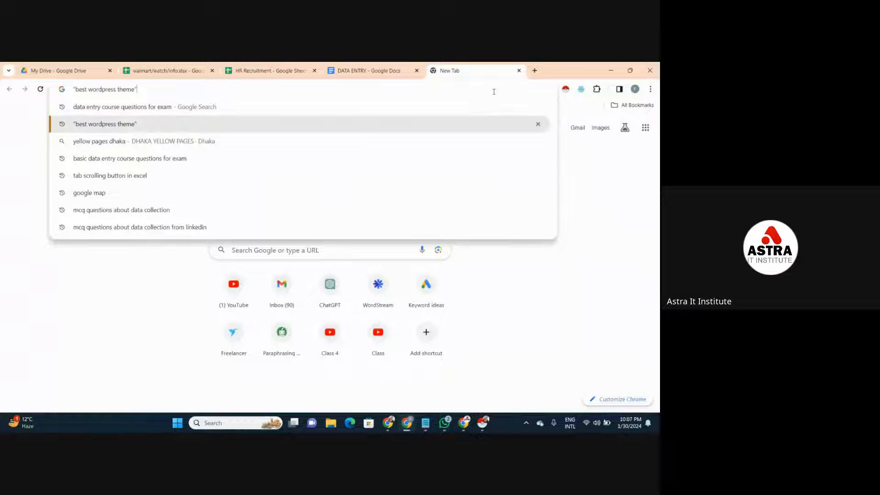
key(BackSpace)
key(BackSpace)
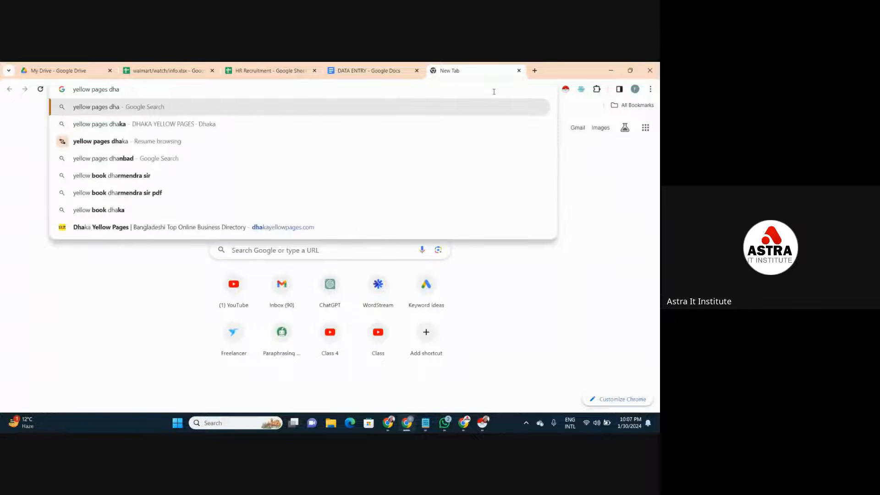
click(441, 228)
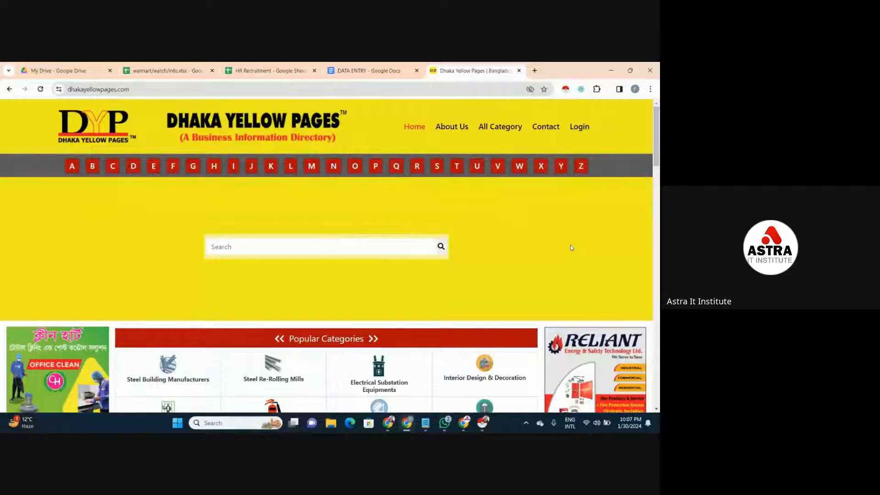
mouse_move(656, 152)
mouse_down()
mouse_move(660, 211)
mouse_move(657, 149)
mouse_up()
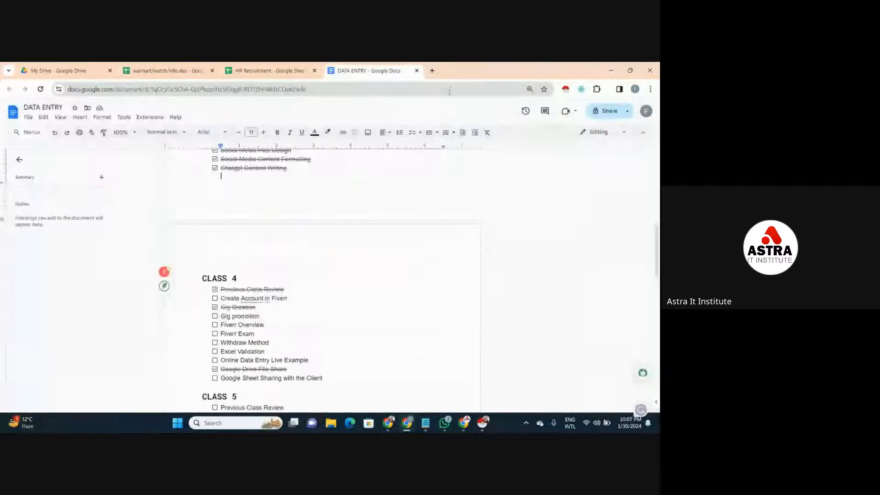
click(519, 71)
- Search Google for "yellow pages" in a new browser tab
click(433, 70)
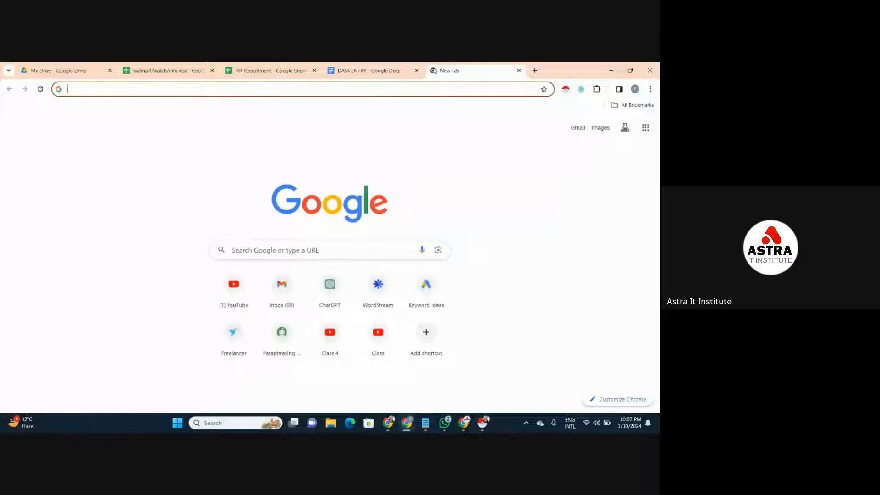
click(398, 87)
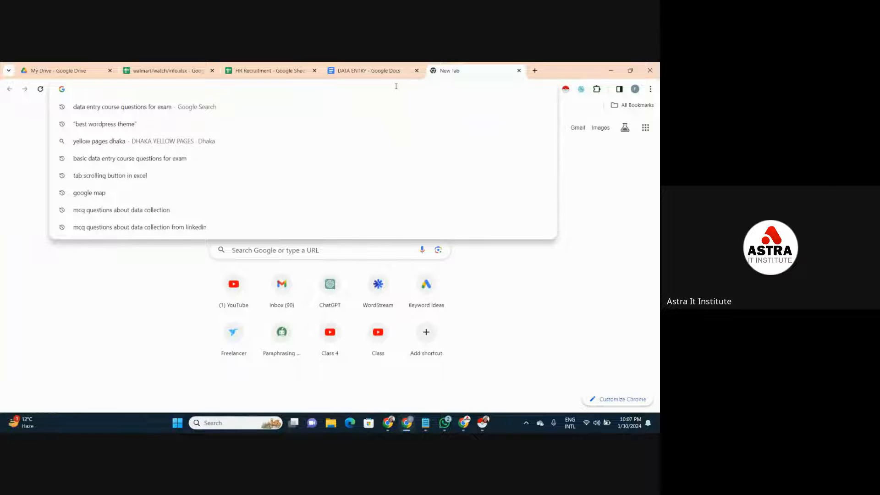
text(The)
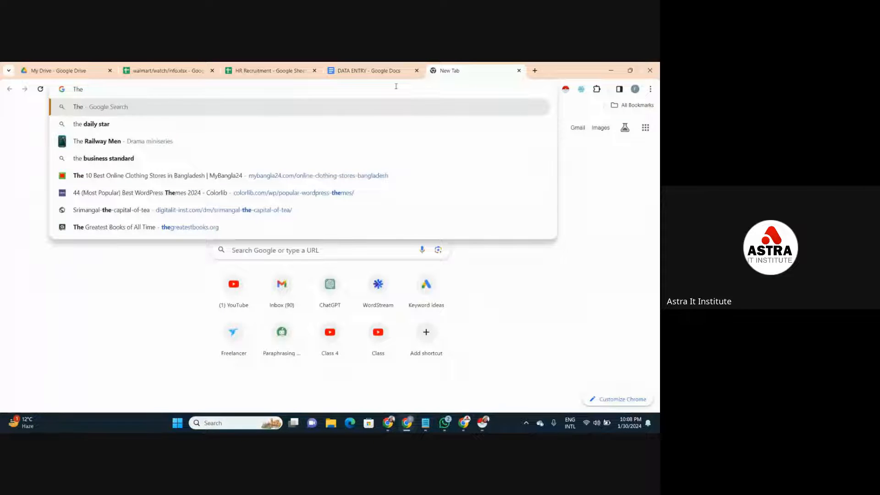
text( y)
key(BackSpace)
key(BackSpace)
key(BackSpace)
key(BackSpace)
key(BackSpace)
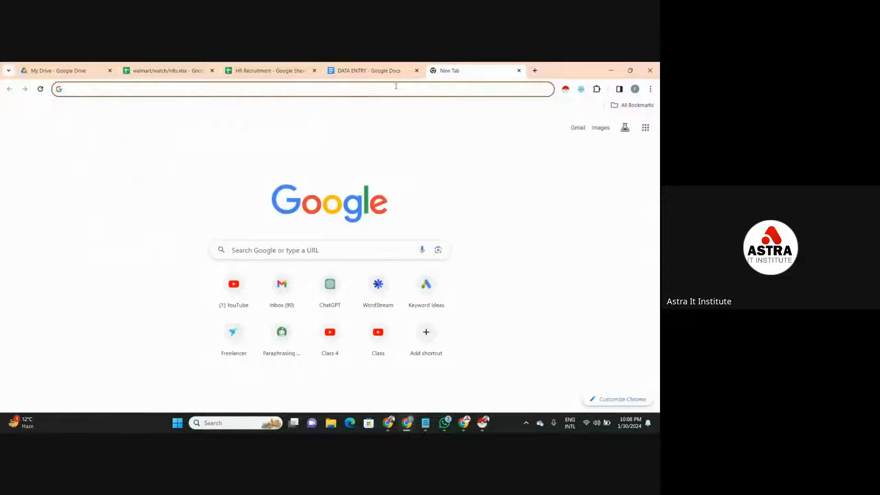
text(Yellow)
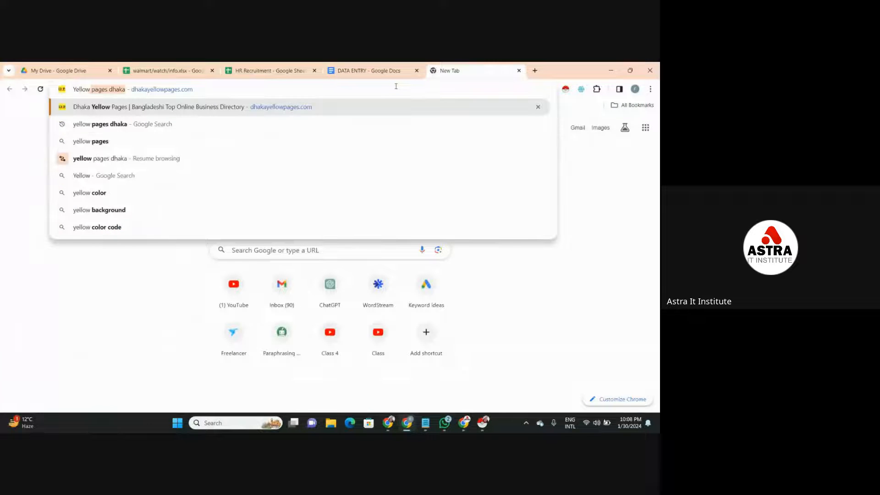
text( pages)
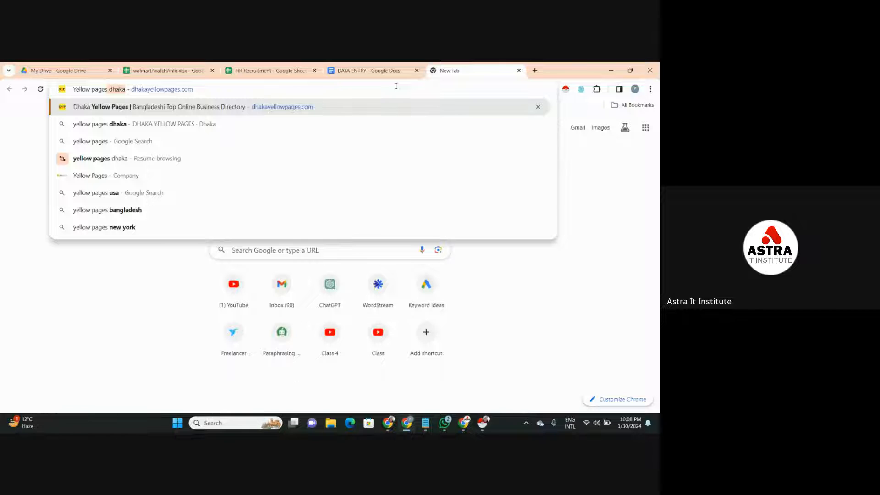
key(BackSpace)
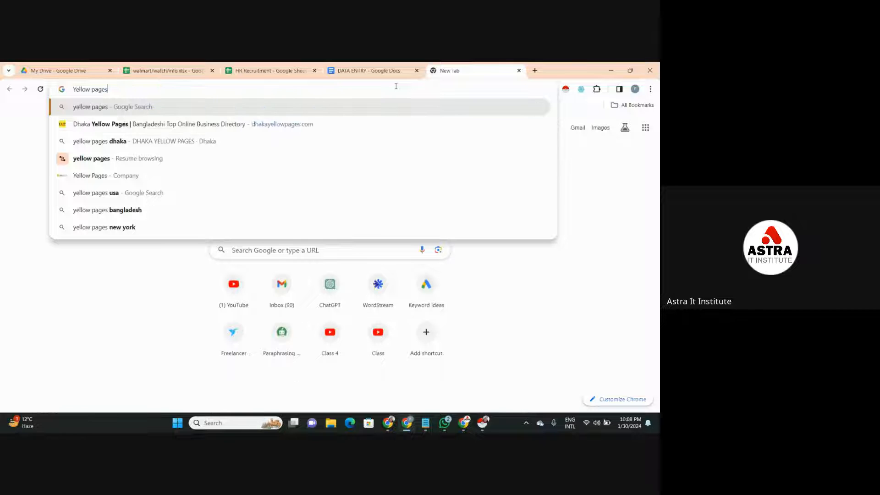
key(Return)
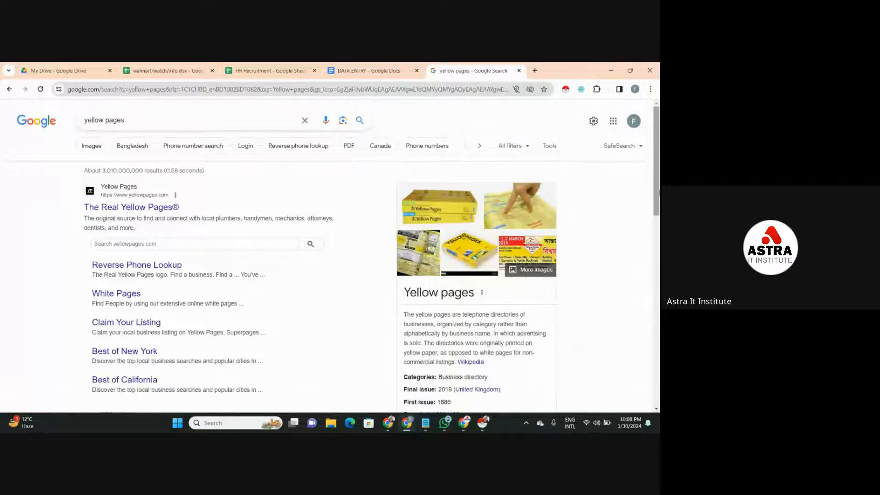
- Open the Australian Yellow Pages site yellowpages.com.au from the search results, highlight its address, and dismiss the location request
drag(659, 192, 642, 303)
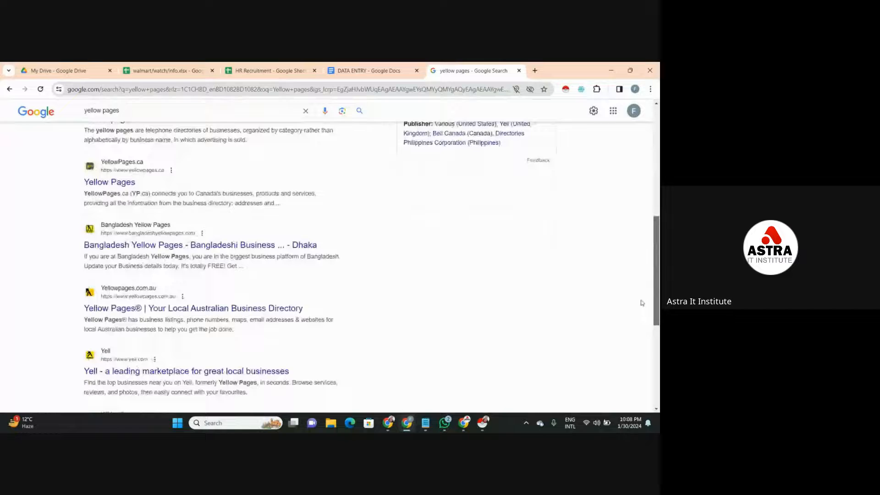
click(179, 307)
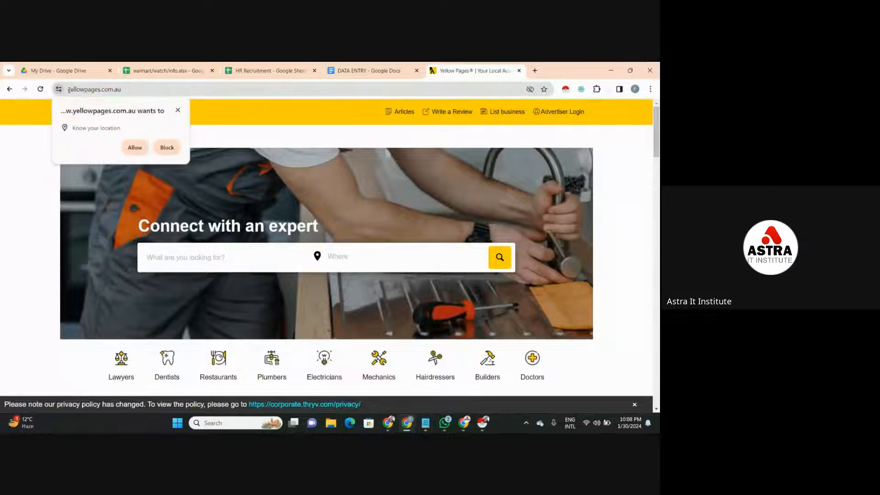
drag(68, 89, 156, 93)
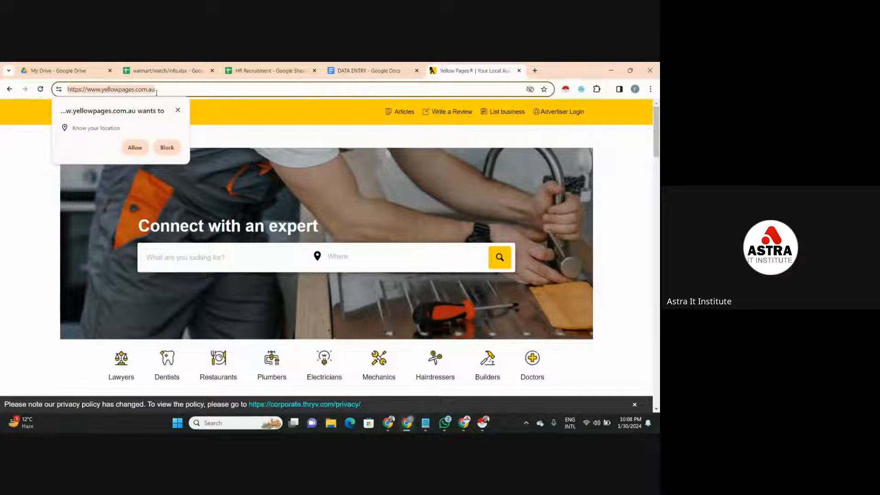
click(35, 202)
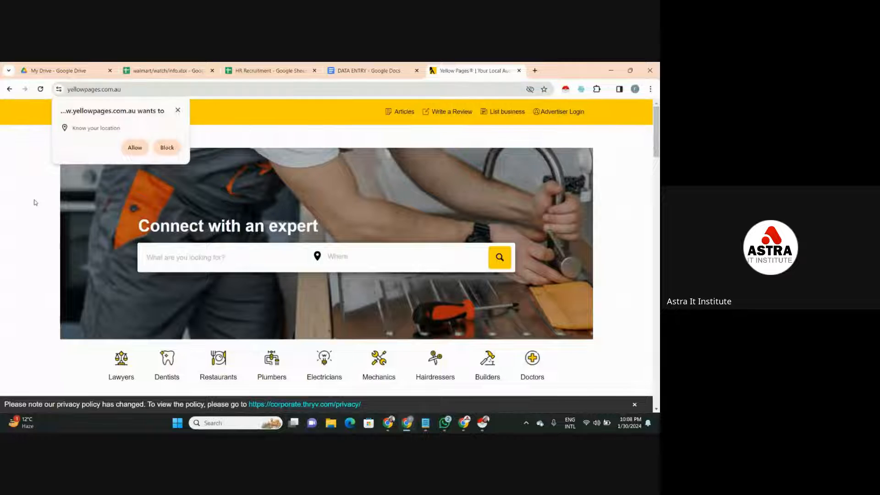
click(178, 110)
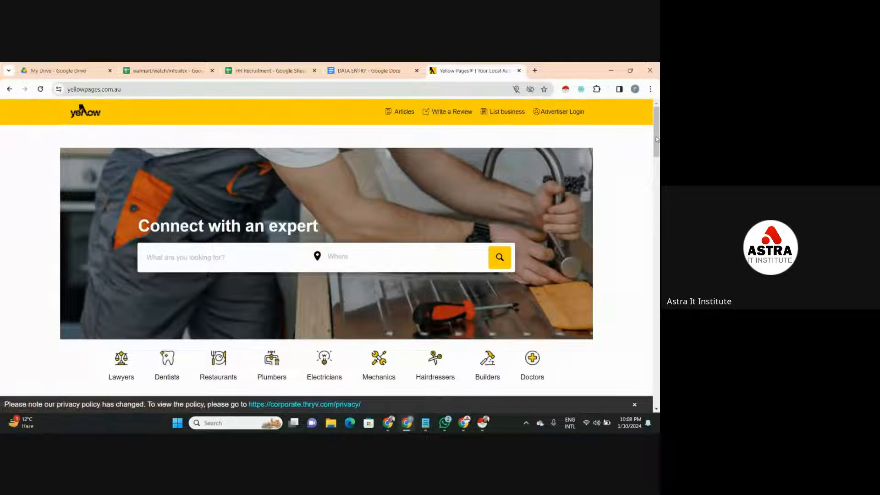
- Open the Restaurants category and submit the human verification after selecting all images with cars
scroll(657, 140, down, 2)
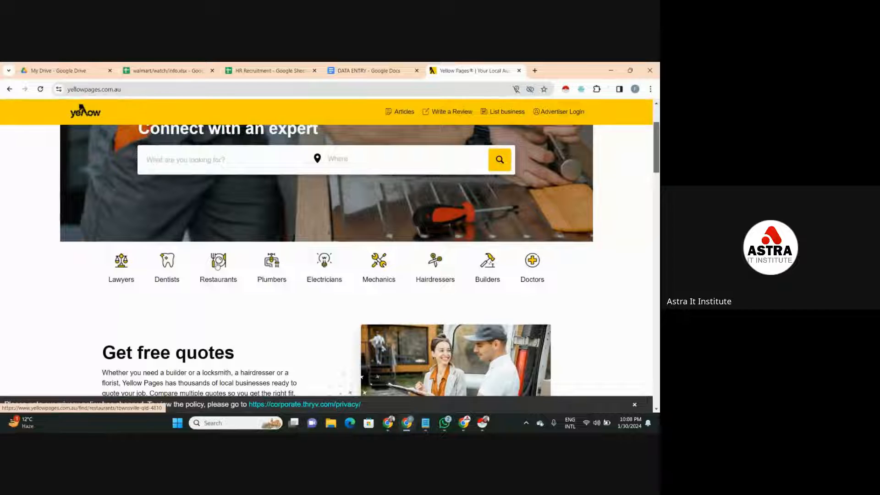
click(219, 261)
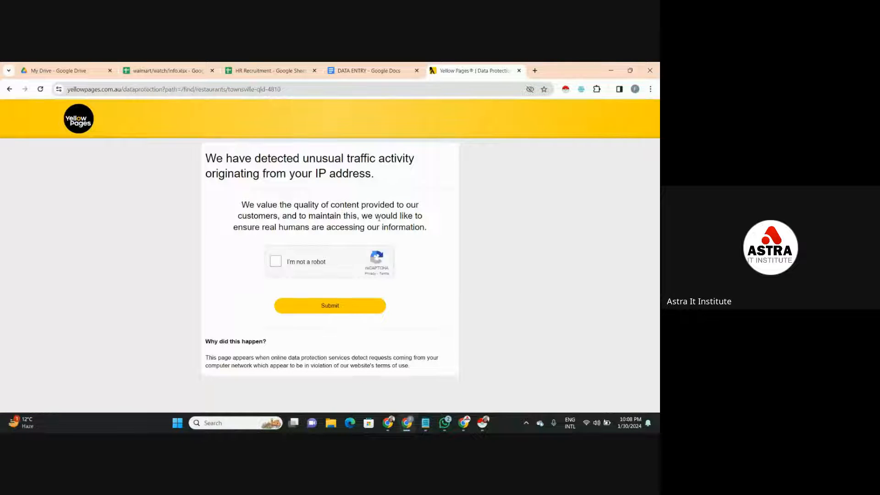
click(279, 260)
click(369, 220)
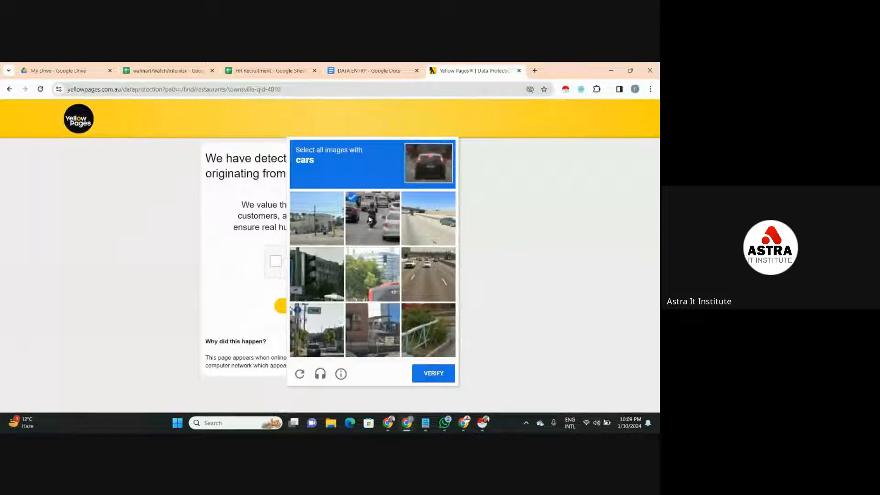
click(421, 262)
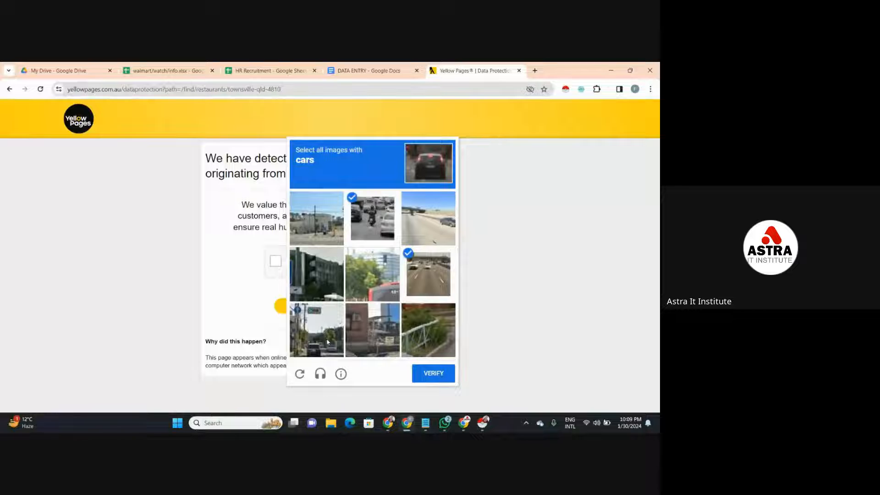
click(328, 341)
click(434, 210)
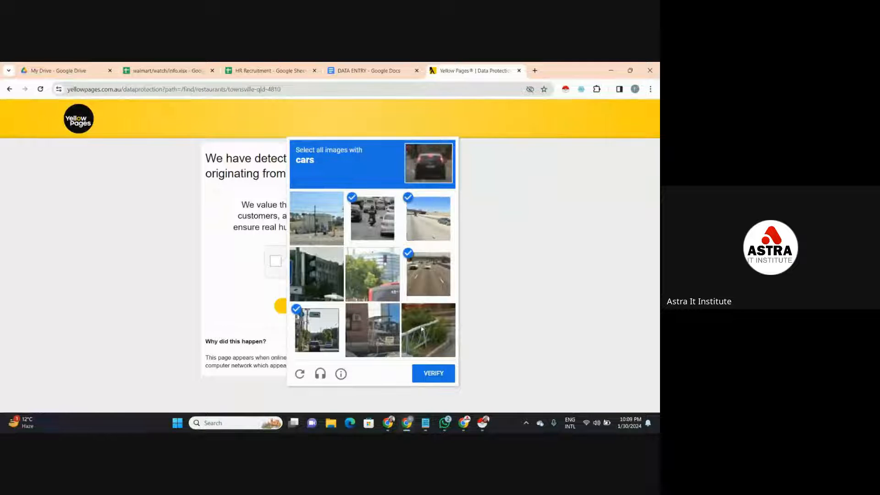
click(436, 376)
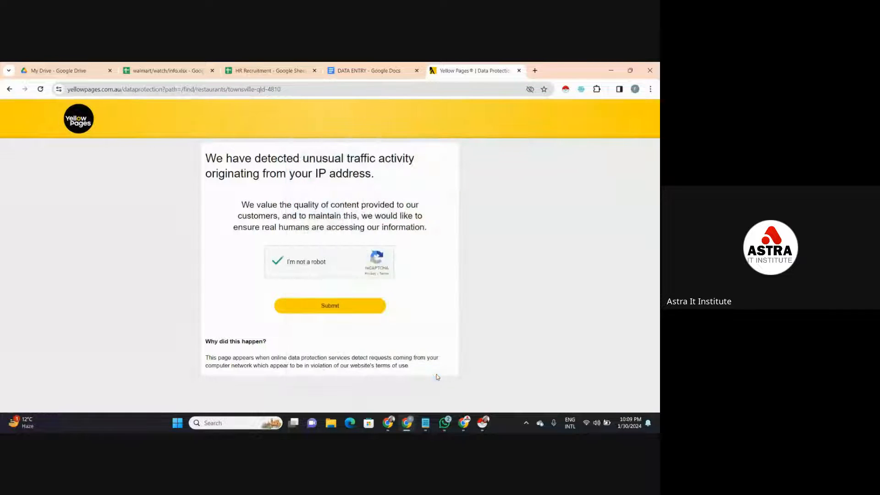
drag(436, 377, 355, 300)
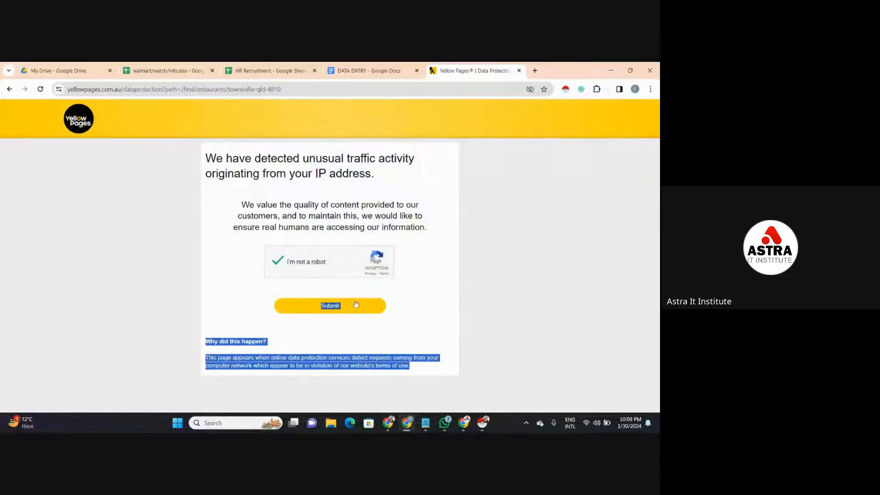
click(356, 305)
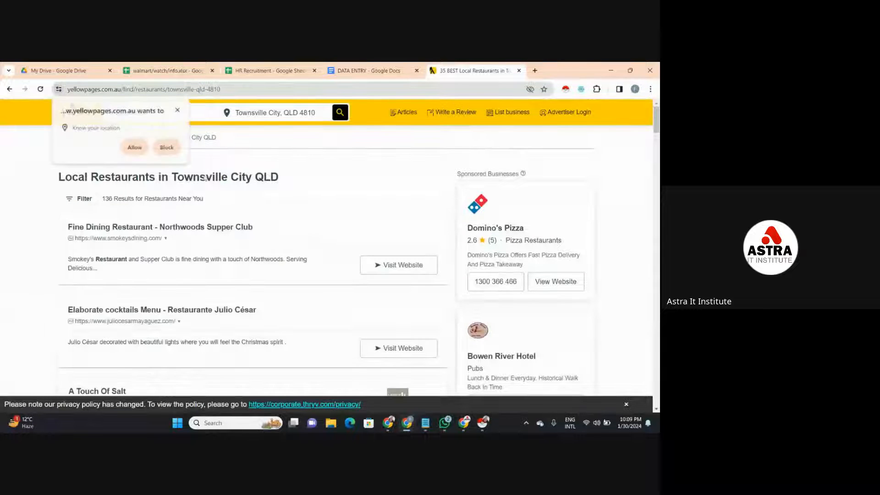
- Dismiss the location request and run Instant Data Scraper on the Townsville City restaurant listings in a maximized window
click(177, 111)
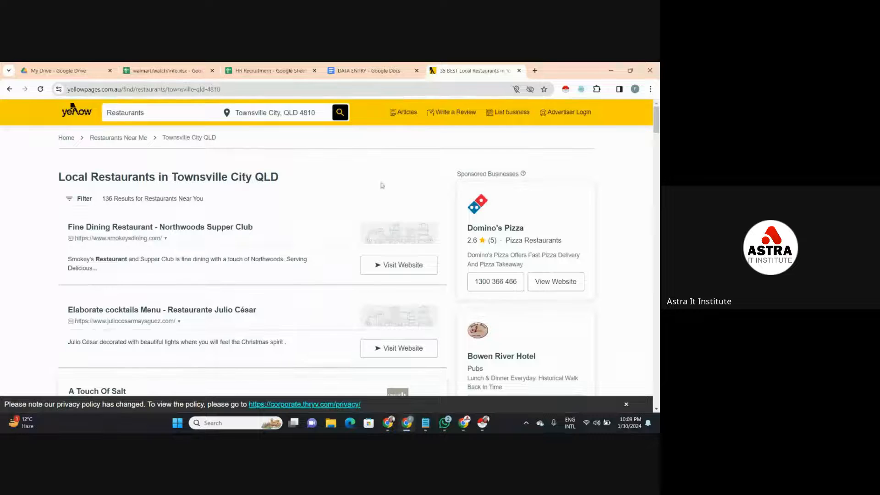
click(566, 90)
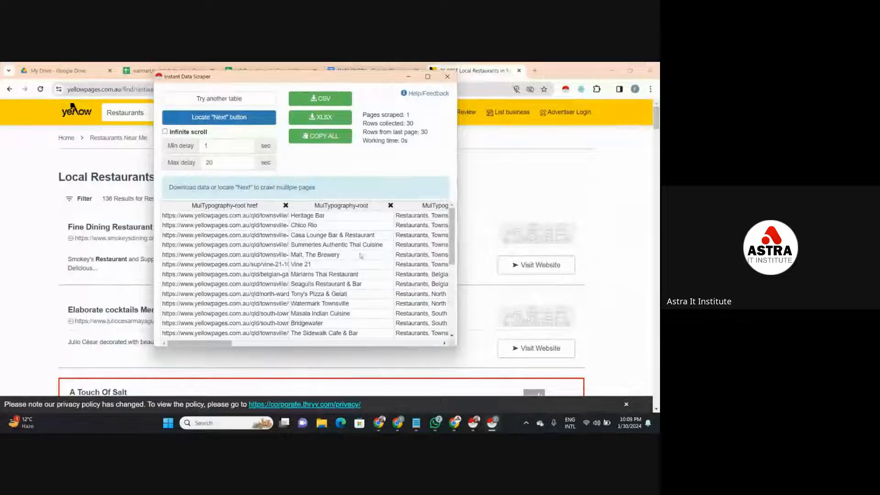
click(428, 76)
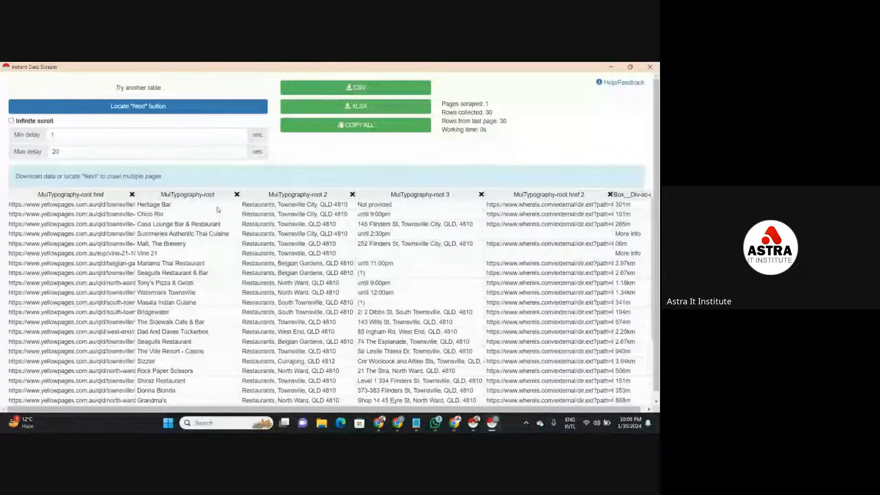
- Remove the opening-hours/address, map link, distance, second map link, MuiTypography-root 4 and separator columns from the scraped table
click(481, 195)
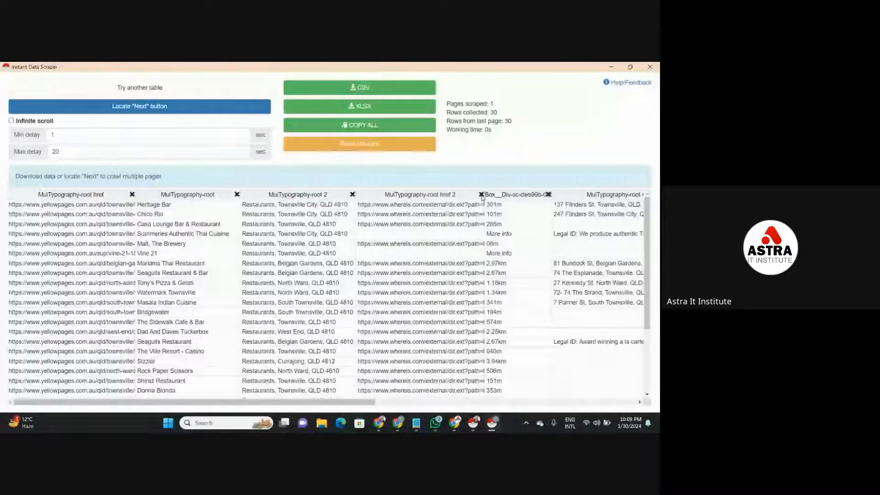
click(481, 195)
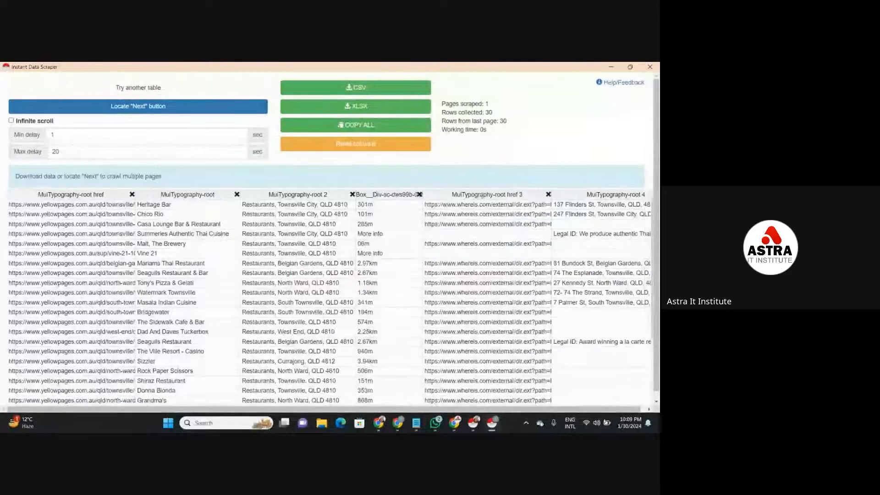
click(419, 194)
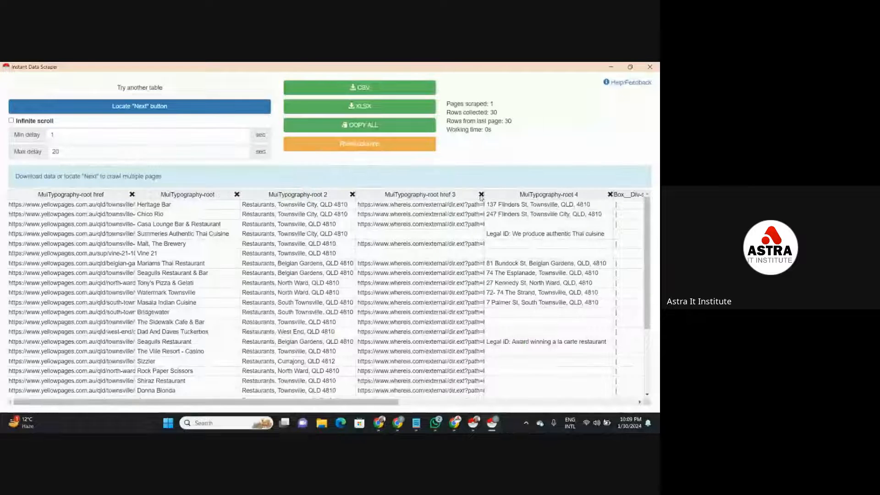
click(482, 195)
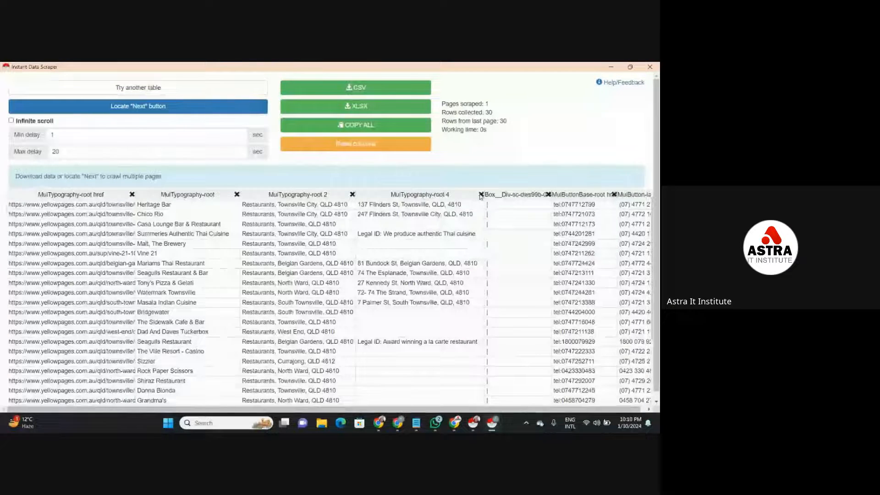
click(481, 195)
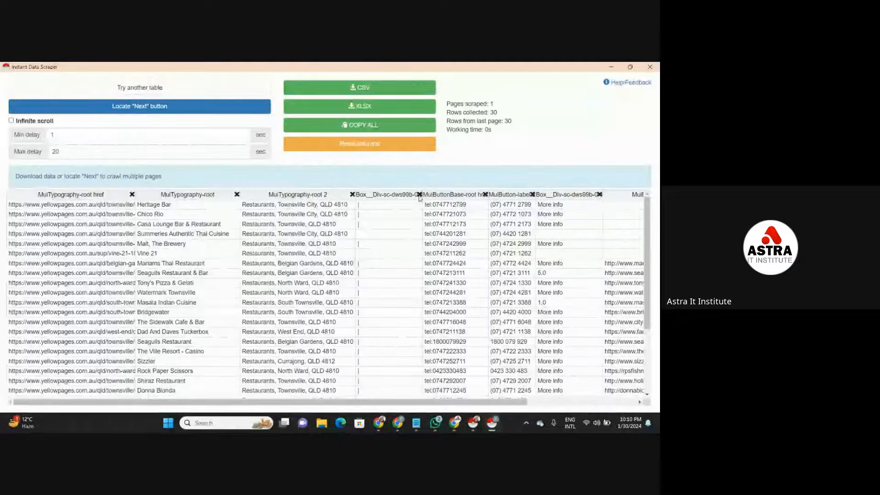
click(418, 194)
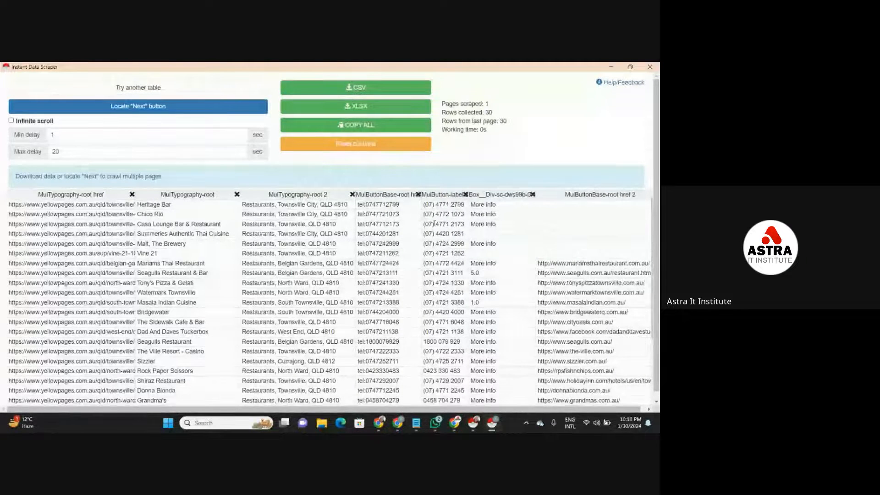
- Delete the formatted phone, More info, restaurant website link and View Website columns from the scraped table
click(454, 213)
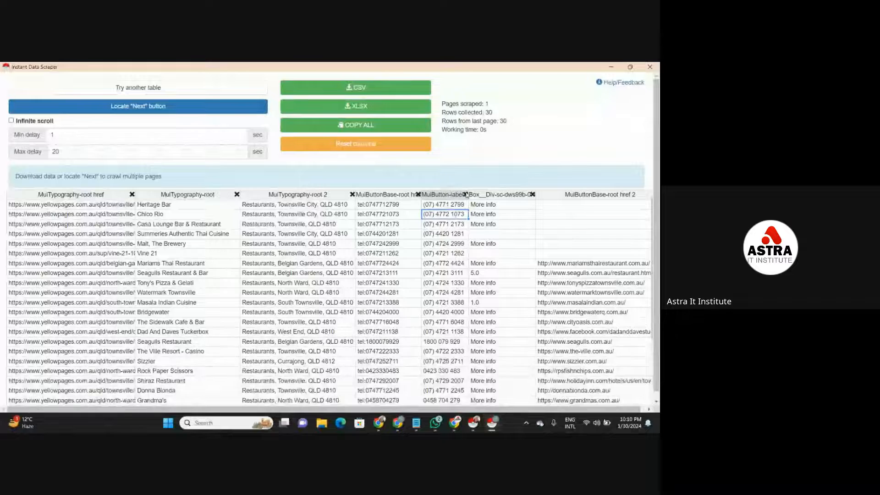
click(465, 195)
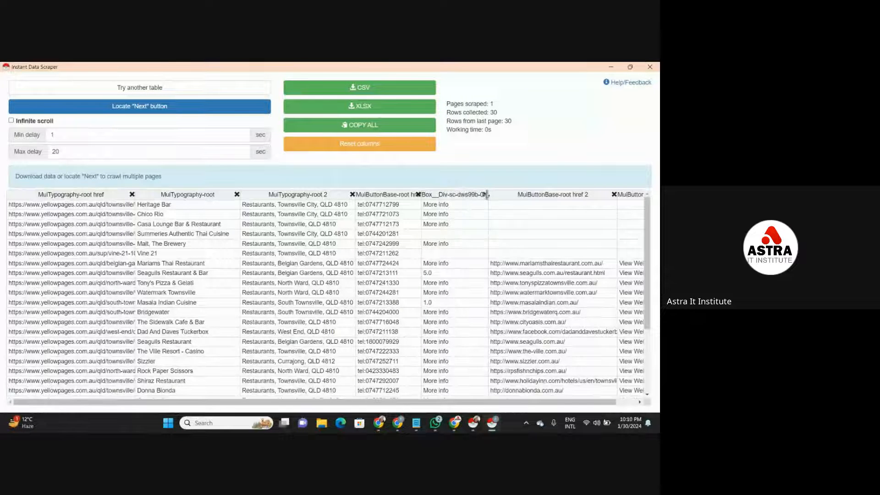
click(485, 194)
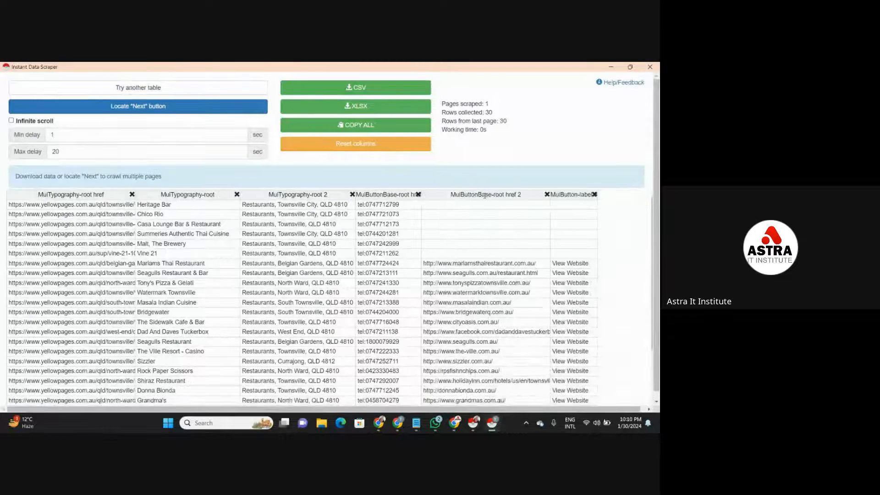
click(546, 194)
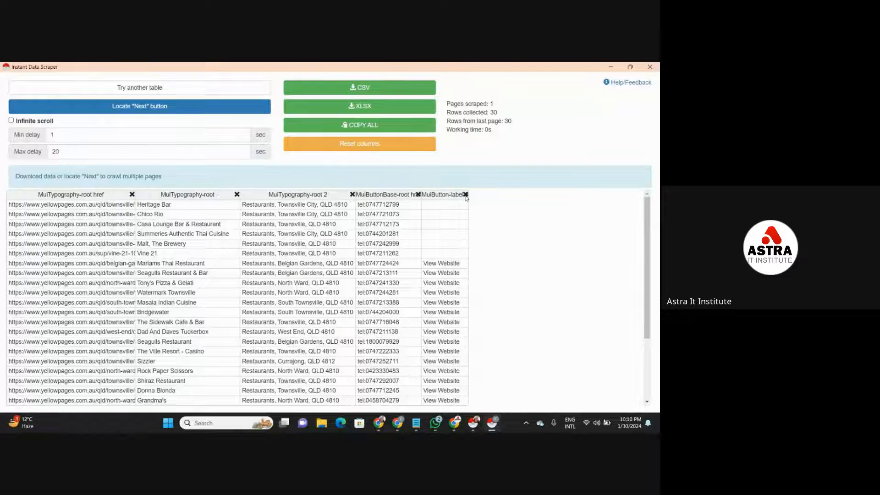
click(465, 194)
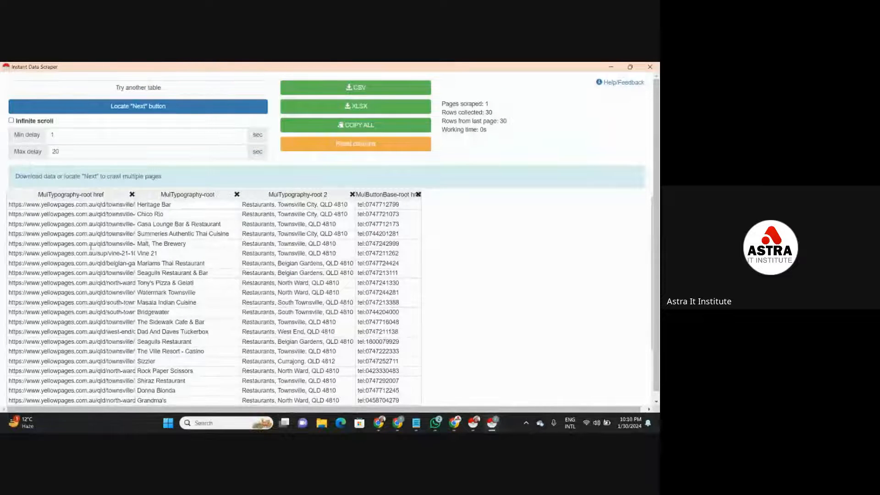
- Export the cleaned restaurant table as an XLSX file and minimize the scraper window
click(406, 113)
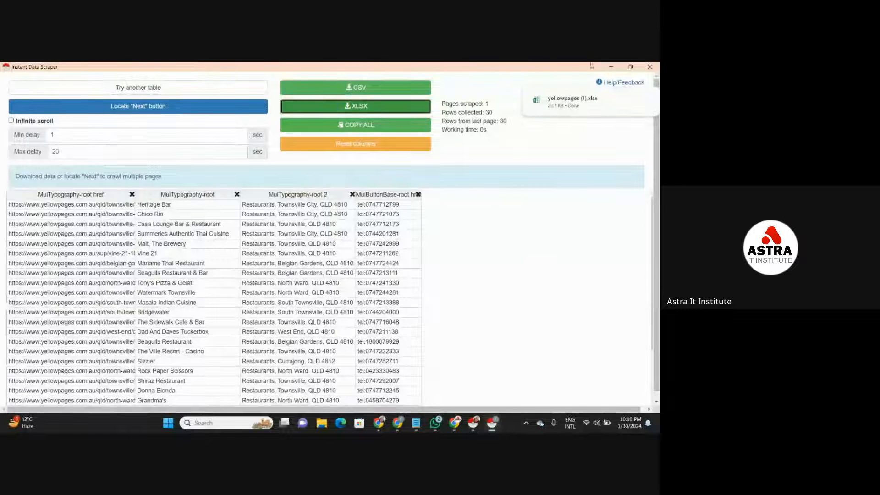
click(611, 66)
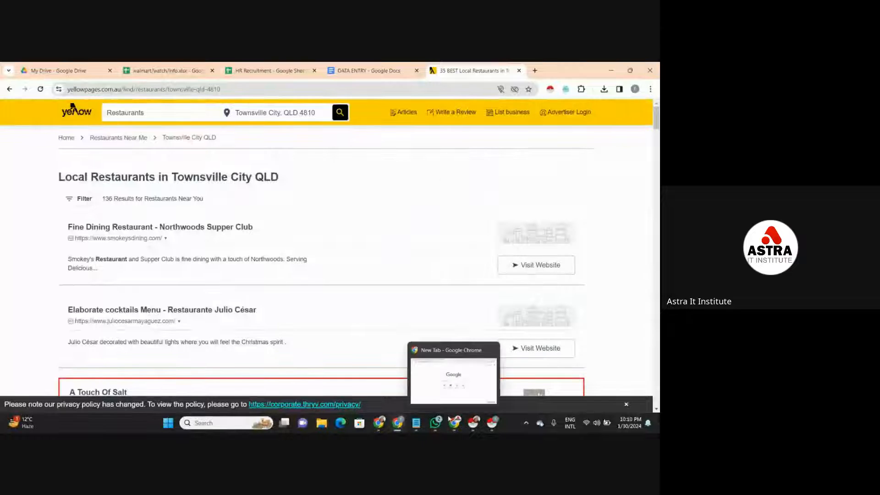
- Review the walmart/watch/info spreadsheet from its header row, examining entries in the Price column
mouse_move(393, 425)
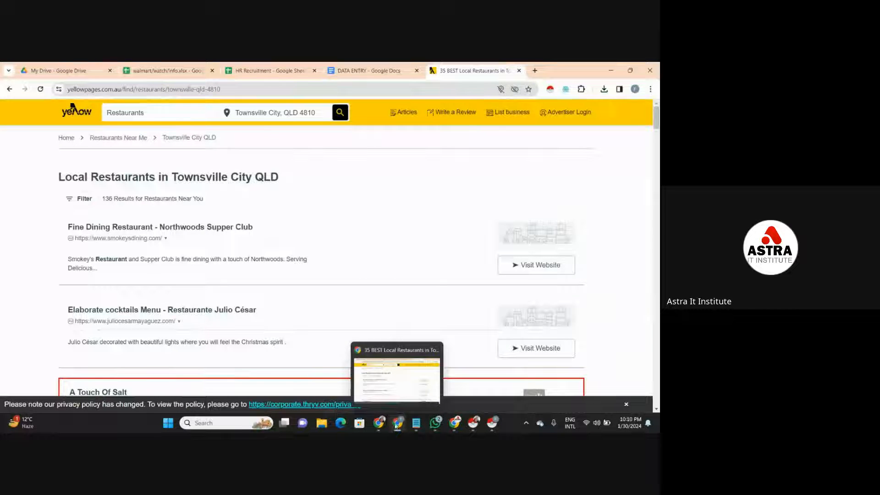
click(204, 65)
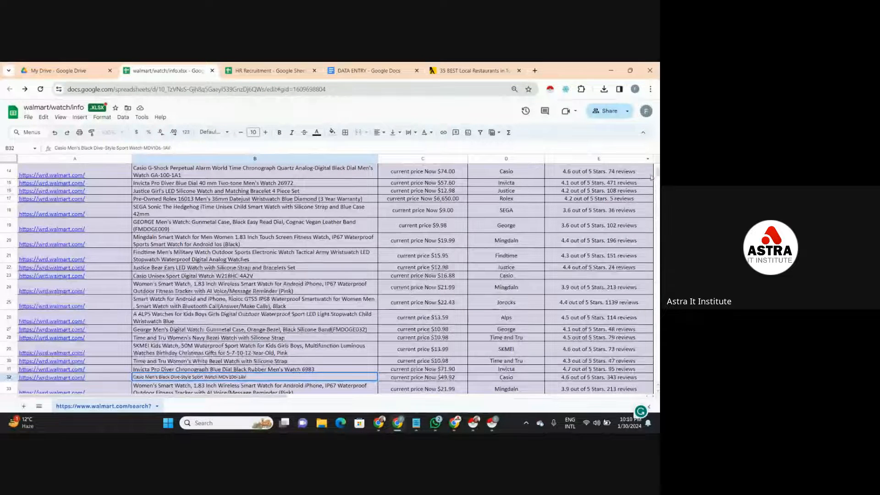
drag(658, 173, 658, 166)
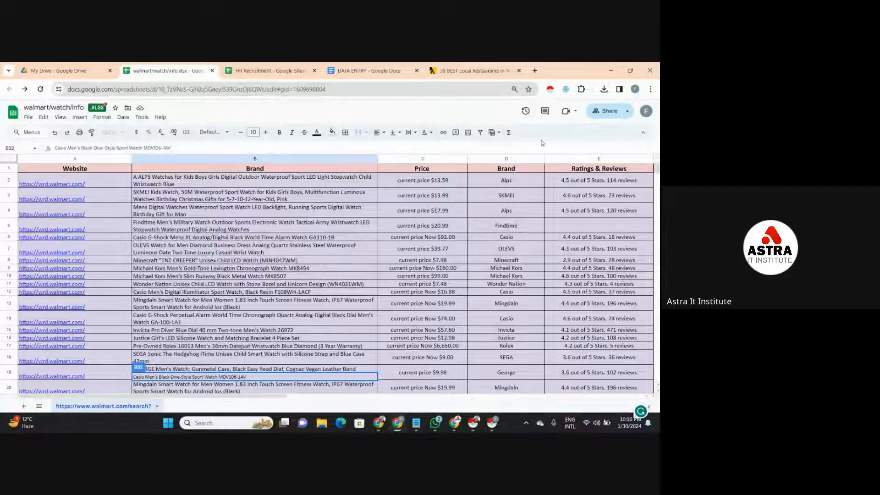
click(421, 250)
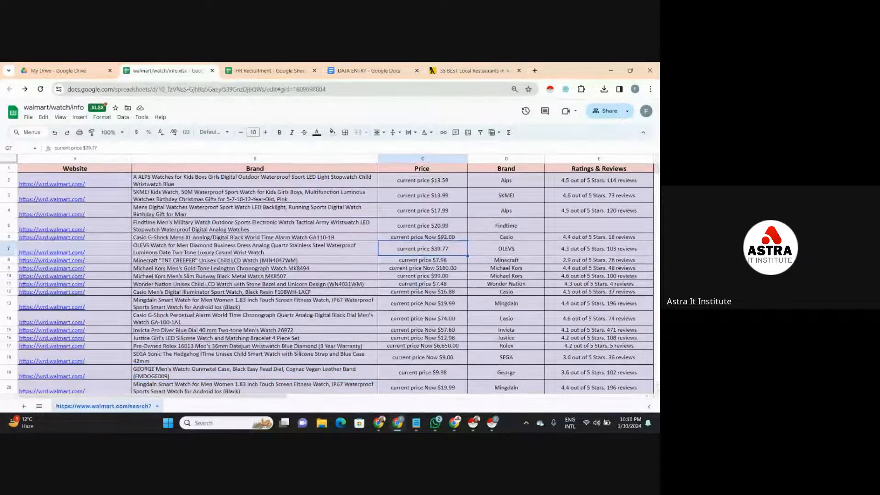
click(420, 285)
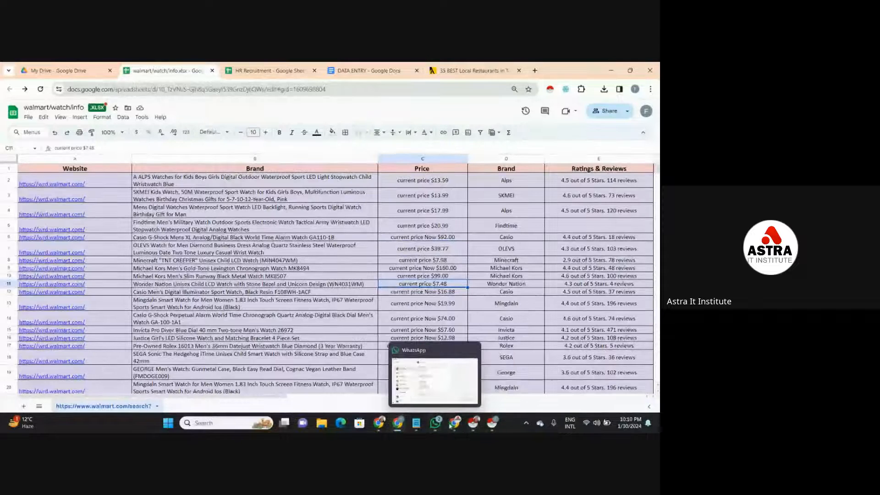
click(453, 423)
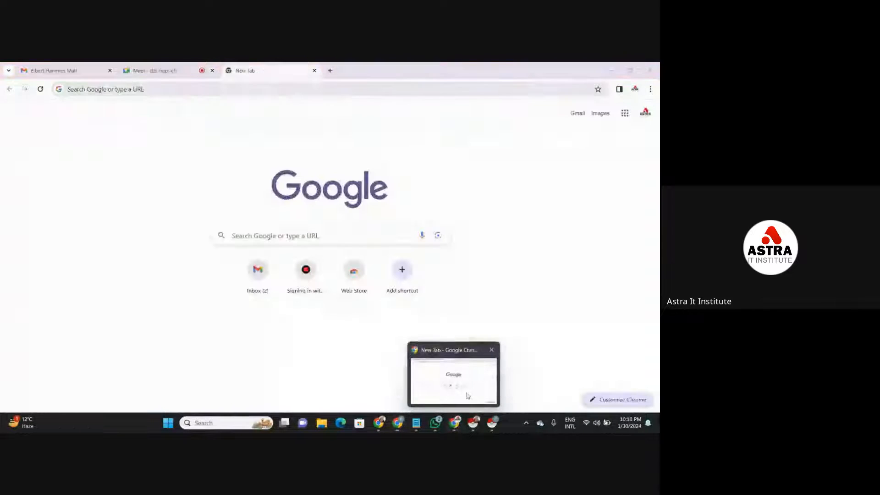
click(179, 67)
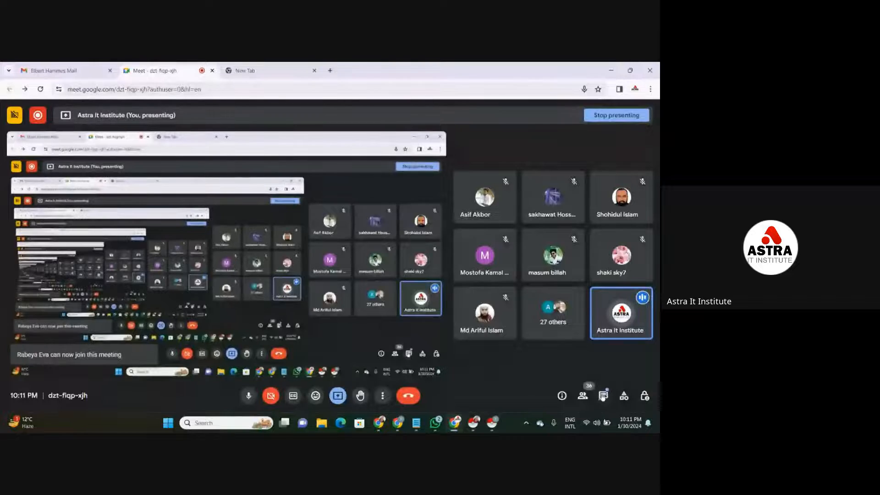
click(603, 396)
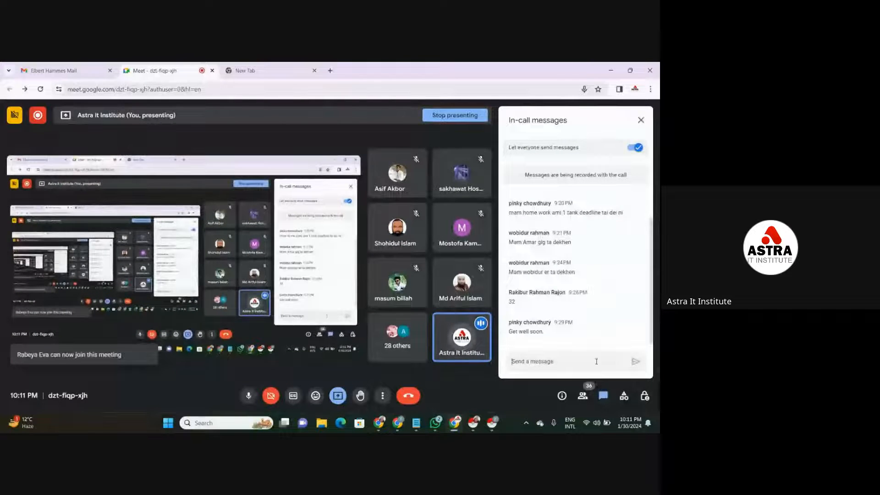
text(https://www.yellowpages.com.au/)
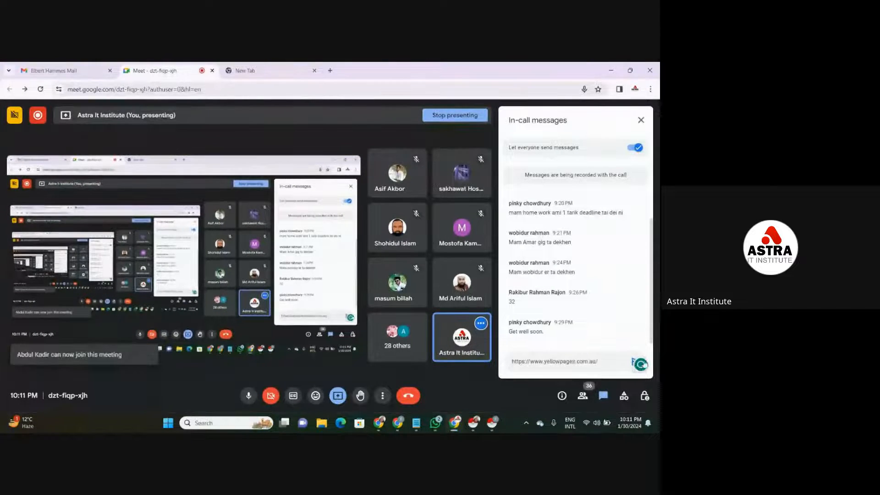
click(630, 362)
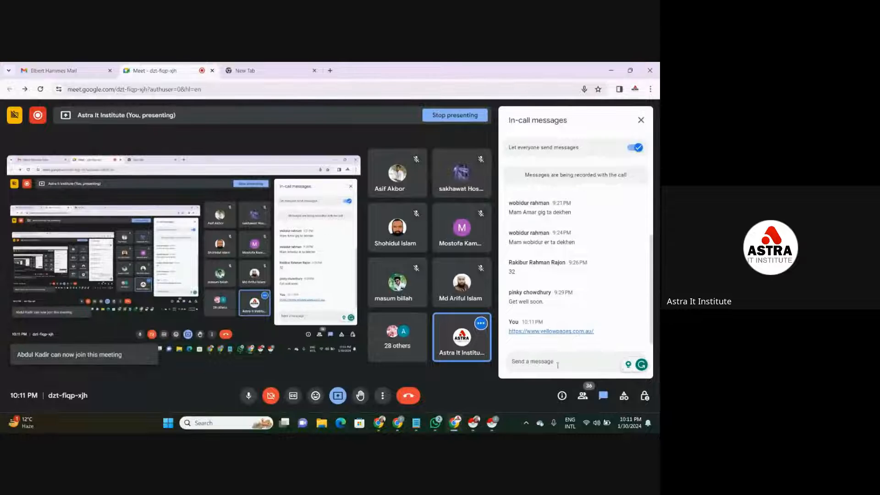
click(641, 121)
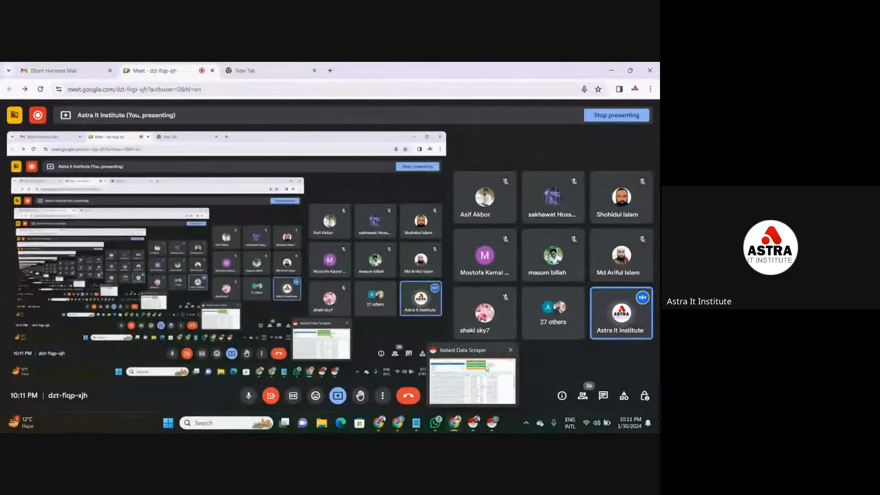
- Close both Instant Data Scraper windows, the Walmart watch one and the restaurant one
click(490, 417)
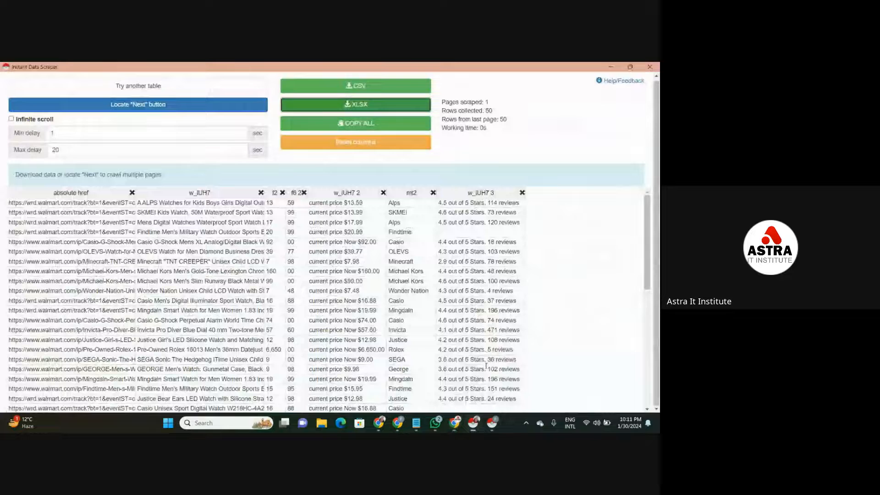
click(649, 66)
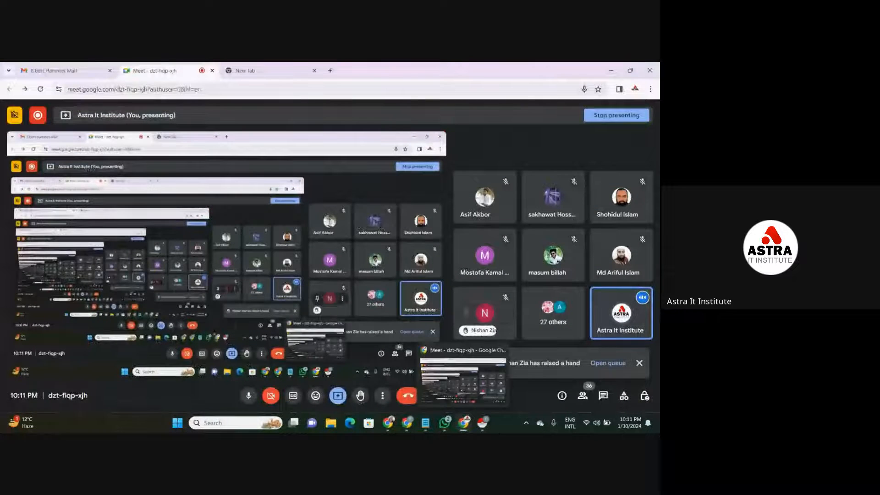
mouse_move(485, 425)
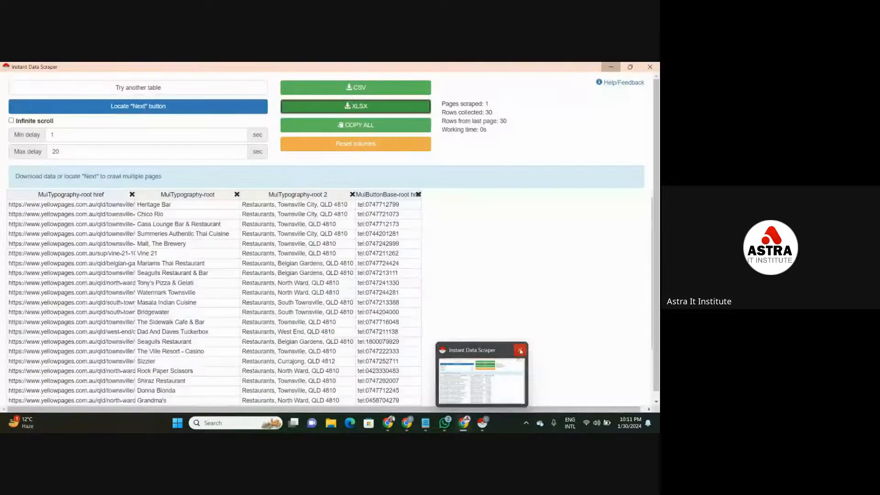
click(520, 351)
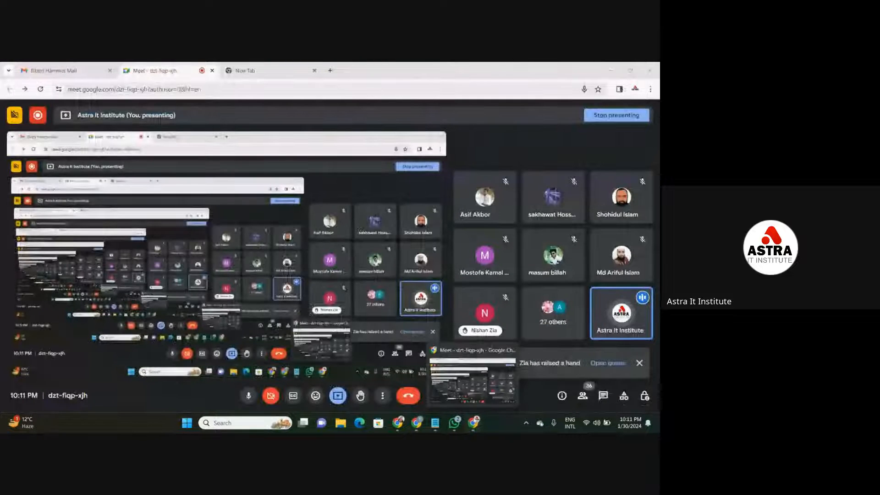
- Search the web for "Instant data scraper" and open the extension's Chrome Web Store page
click(278, 70)
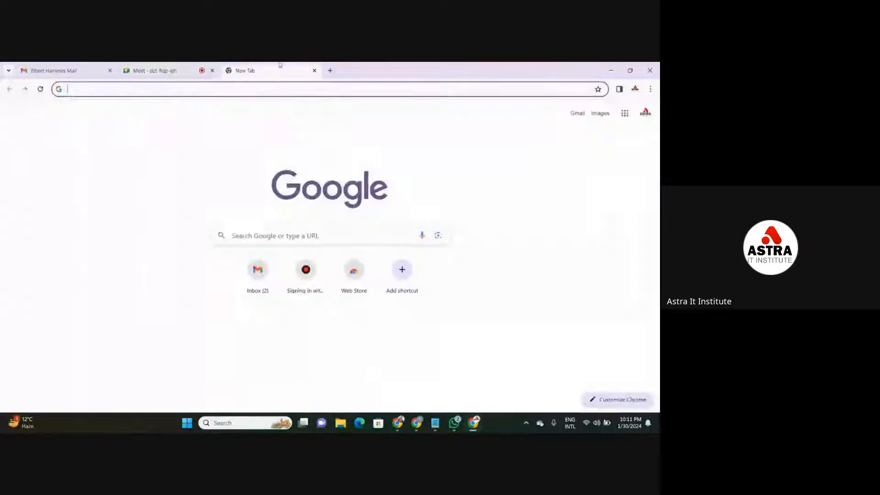
click(278, 86)
text(In)
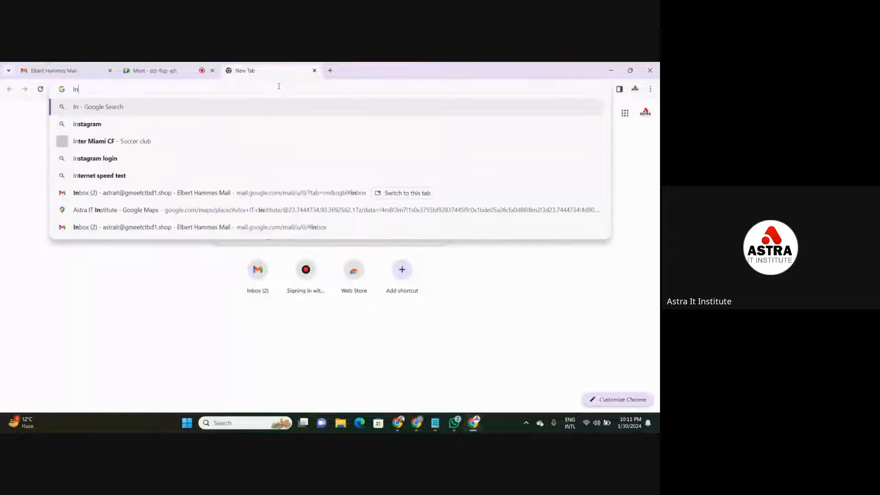
text(stant )
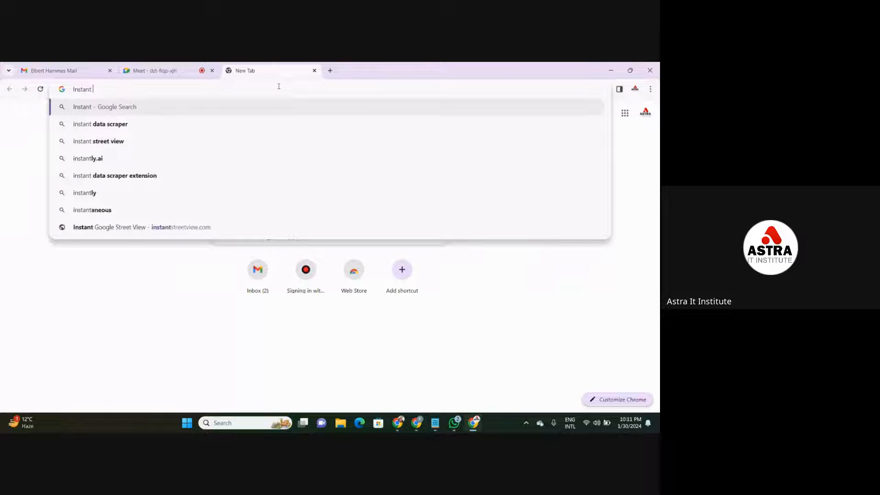
text(data s)
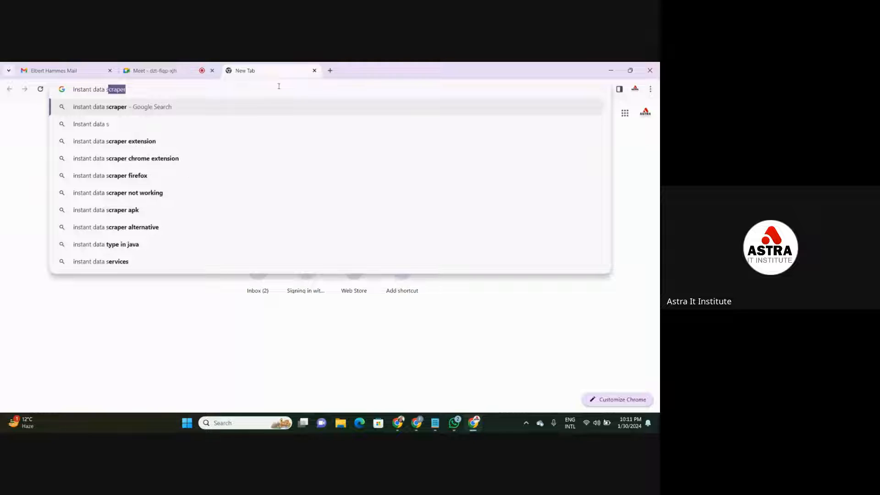
text(crap)
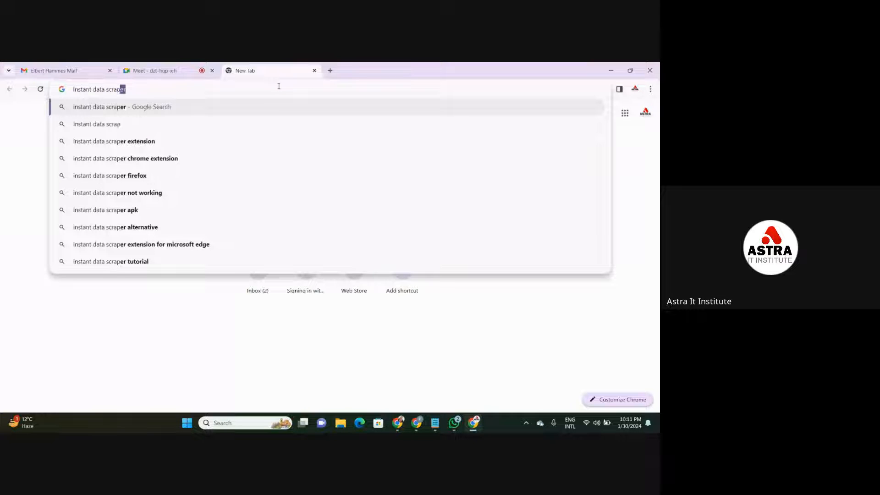
text(er)
key(Return)
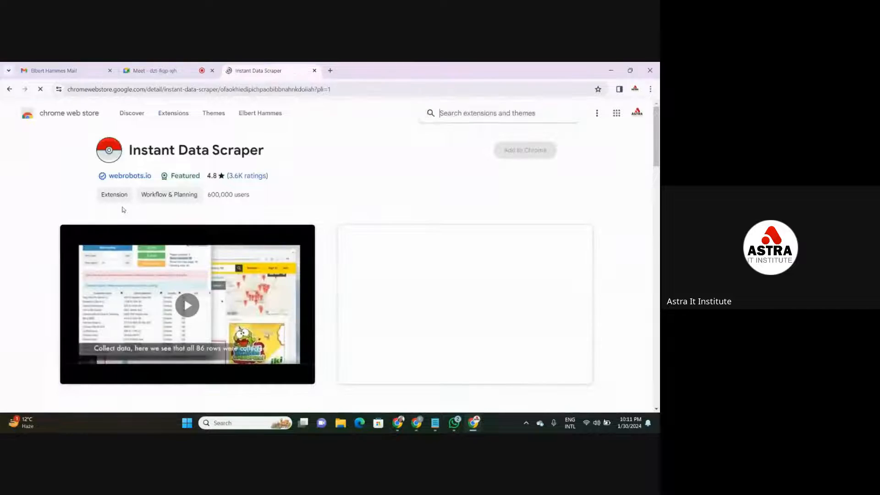
double_click(346, 89)
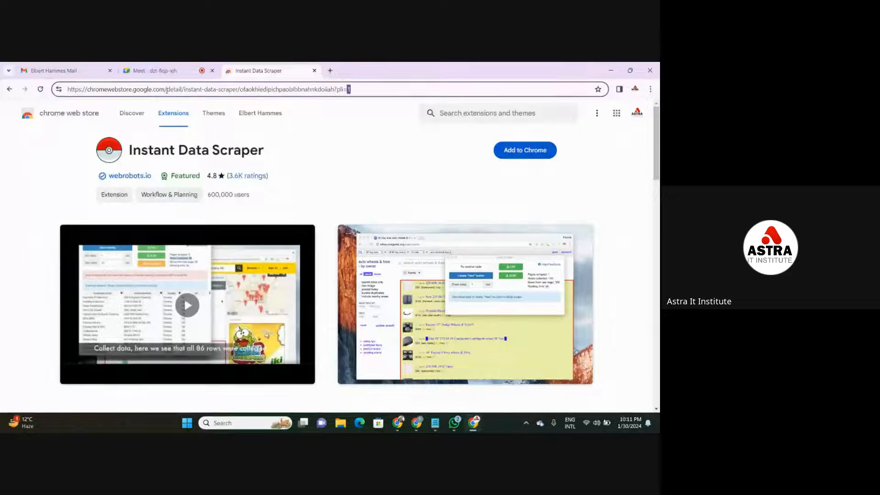
drag(166, 89, 68, 89)
key(ctrl+c)
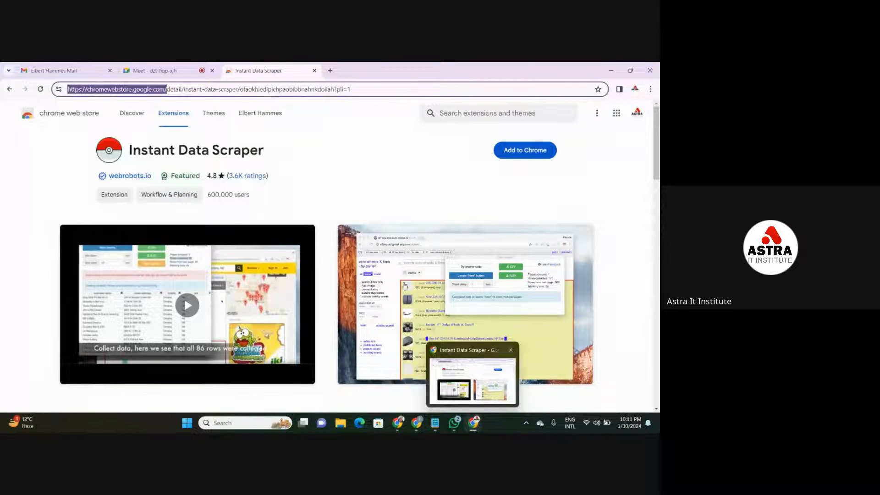
click(192, 66)
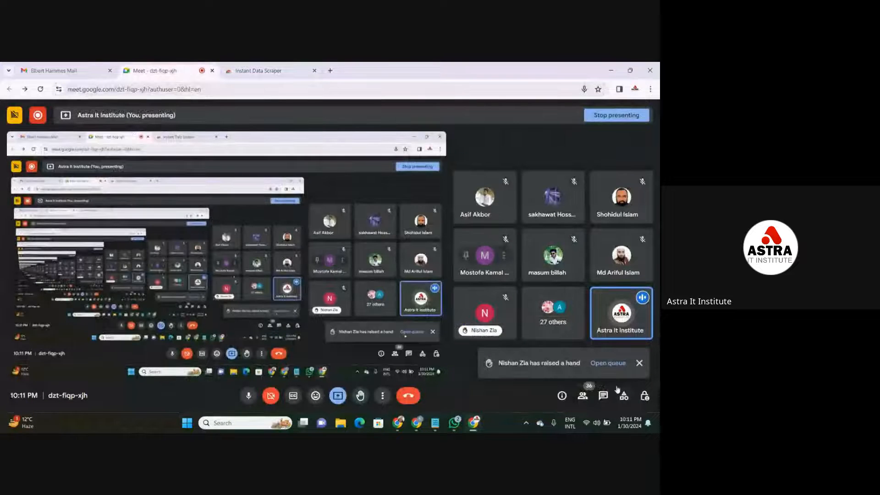
click(603, 395)
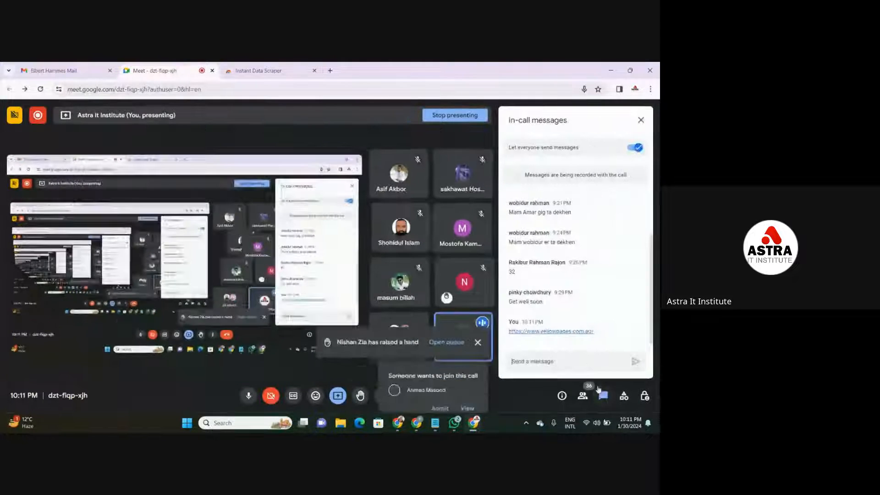
key(ctrl+v)
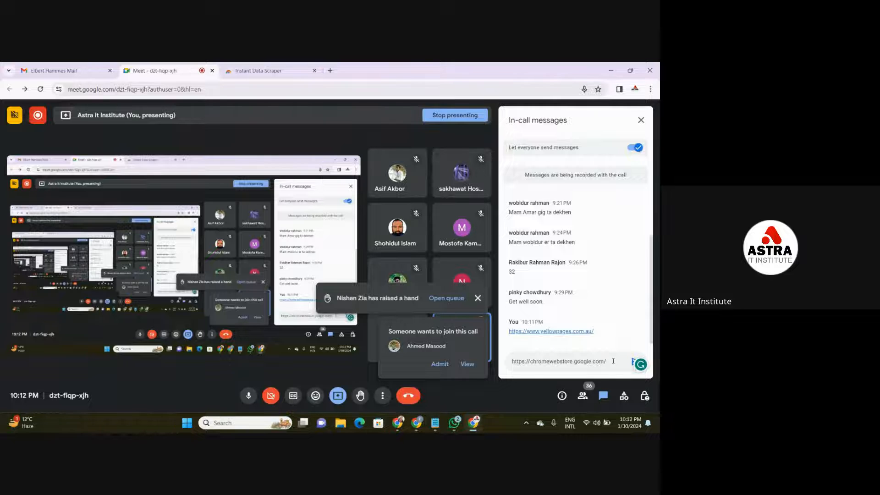
drag(613, 361, 509, 365)
key(BackSpace)
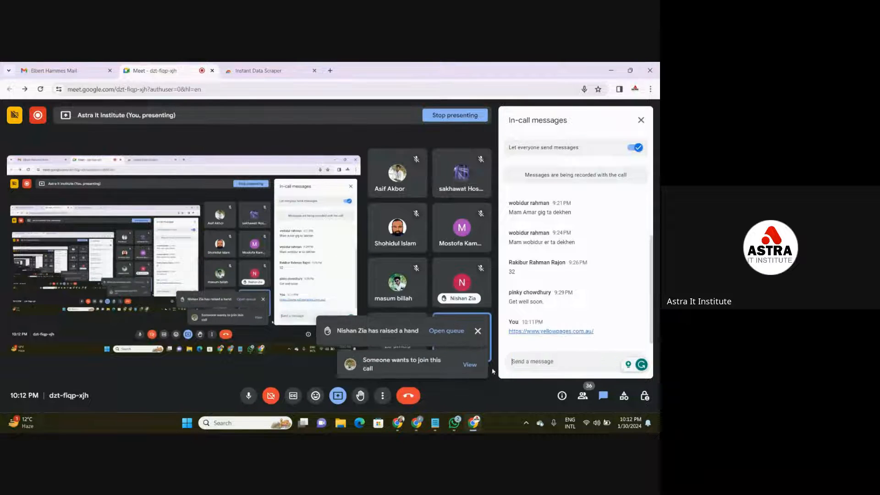
- Copy the full Instant Data Scraper Chrome Web Store link and send it in the Meet in-call messages
click(258, 70)
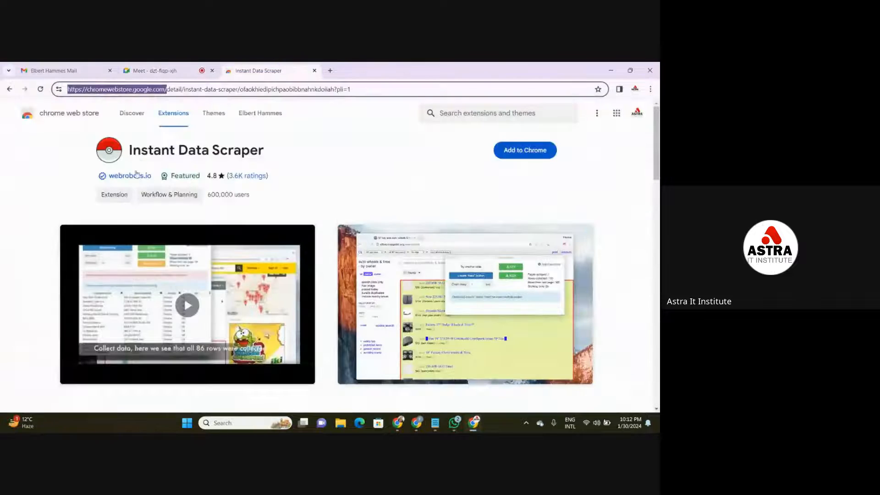
click(72, 146)
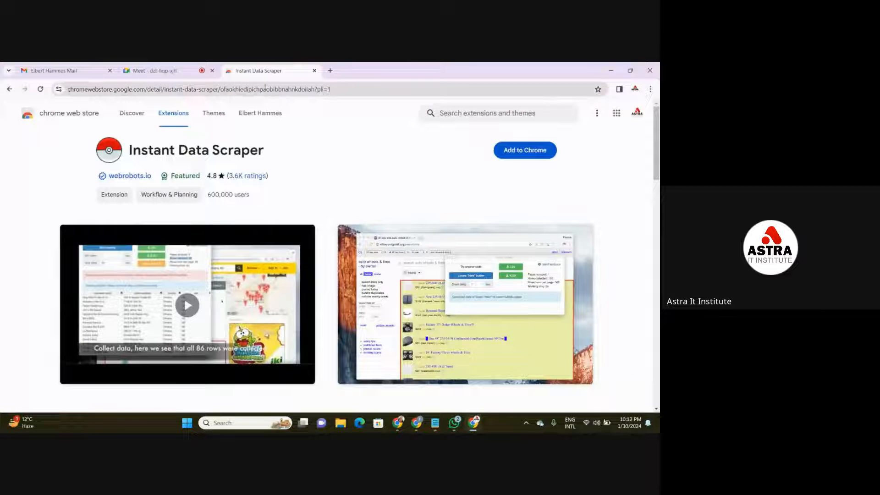
drag(331, 90, 38, 94)
key(ctrl+c)
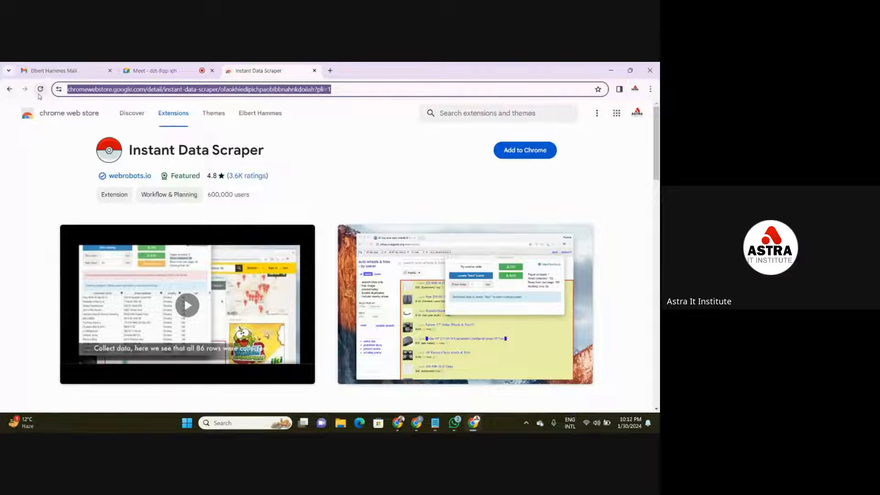
click(153, 71)
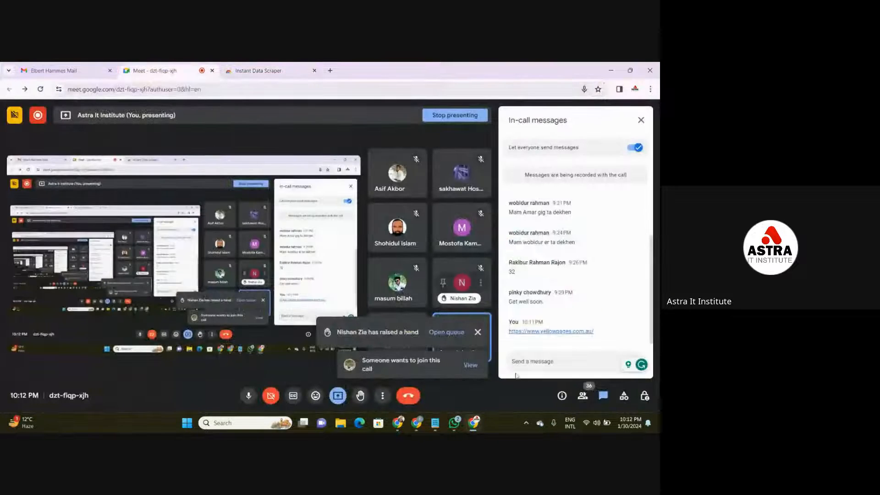
click(535, 369)
key(ctrl+v)
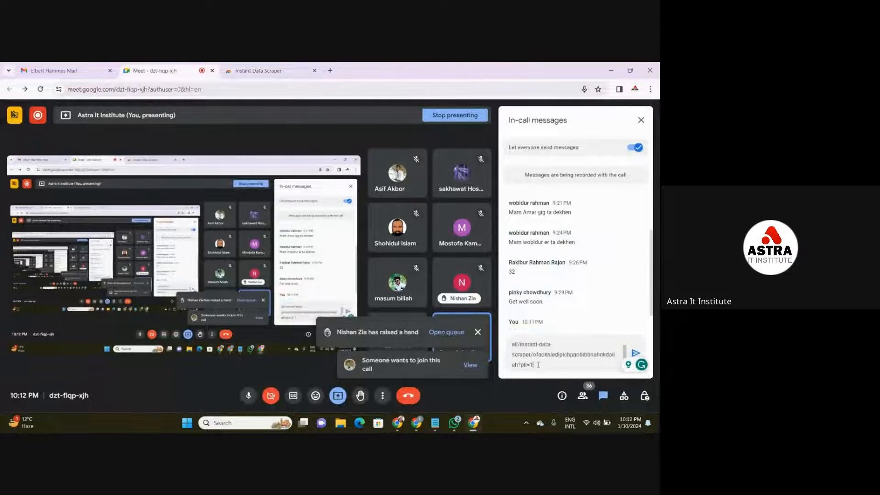
key(Return)
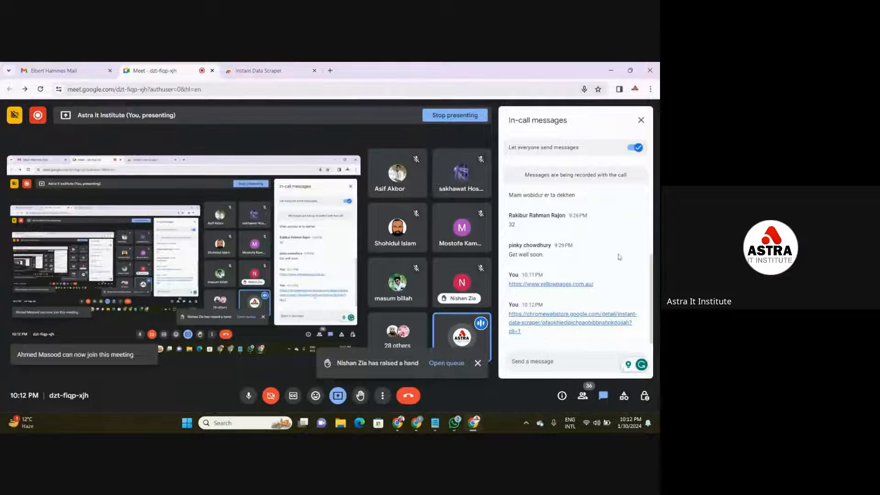
- Close the Meet in-call messages and the Instant Data Scraper Chrome Web Store page
click(641, 120)
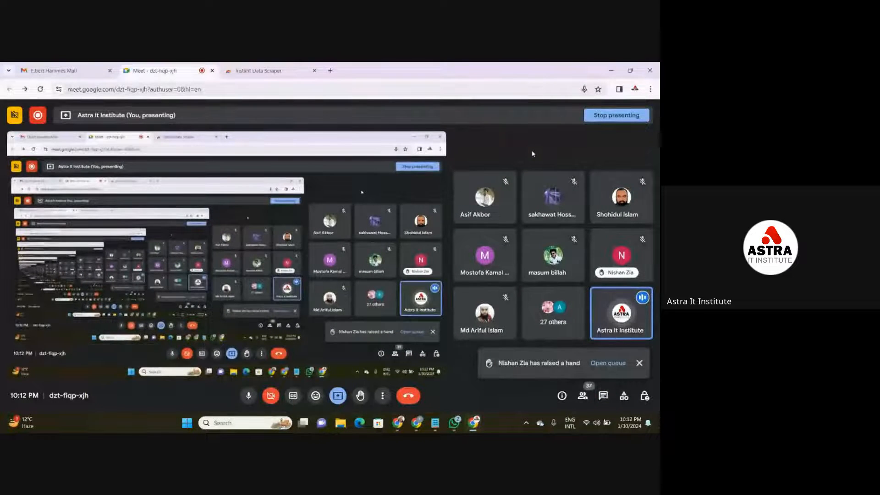
click(269, 67)
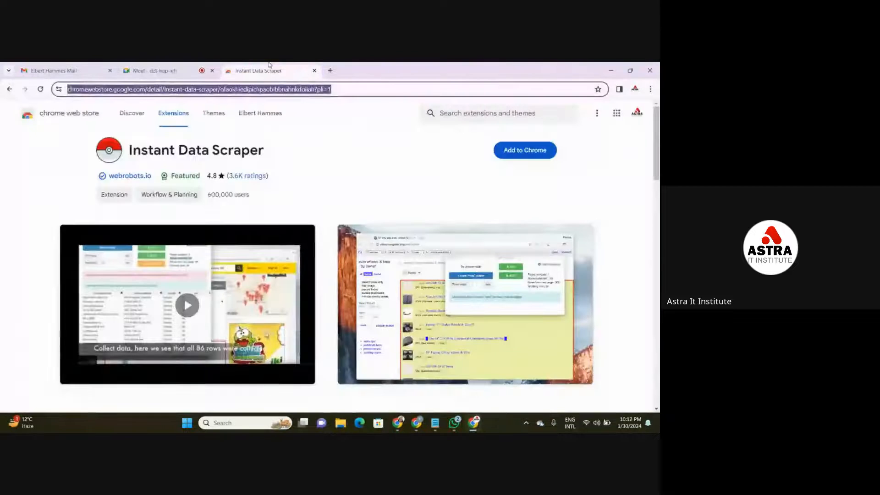
click(315, 71)
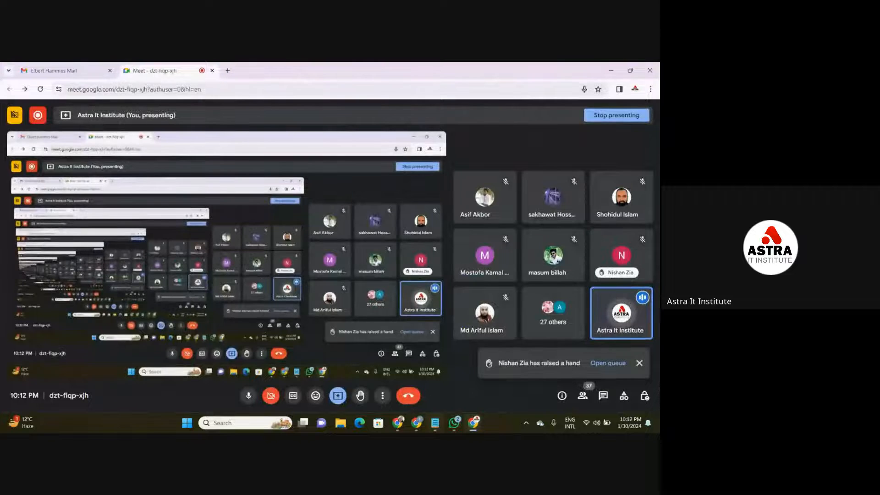
- Open the data Validation notes, review the lesson topics around the Hunter email finder line, and minimize the notes
mouse_move(435, 422)
click(441, 393)
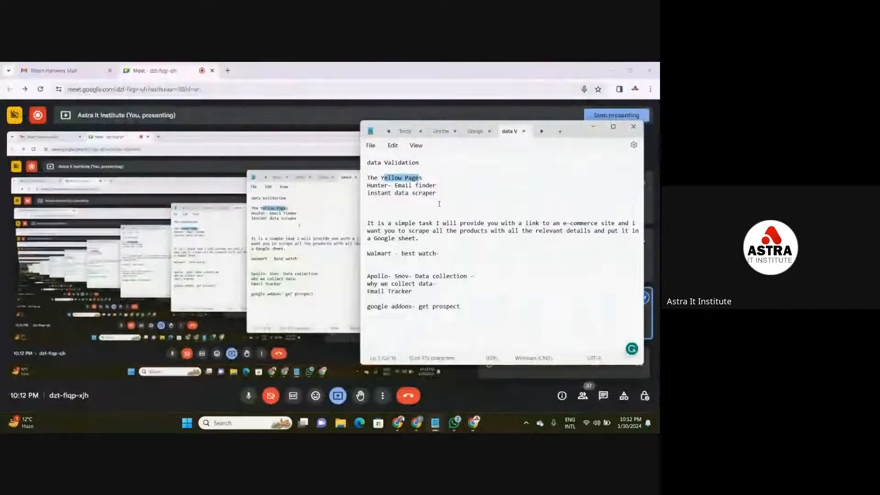
click(437, 186)
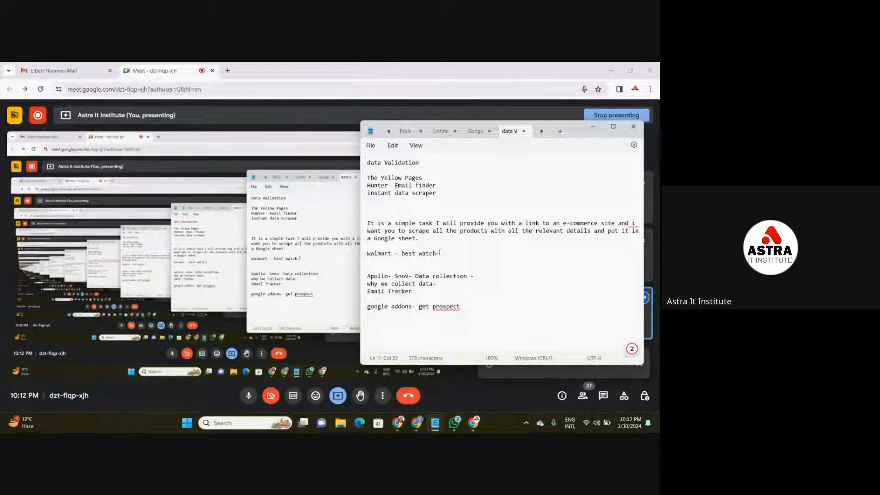
click(441, 188)
click(592, 127)
- Switch to the browser window with the walmart/watch/info spreadsheet and close its local restaurants page
mouse_move(435, 422)
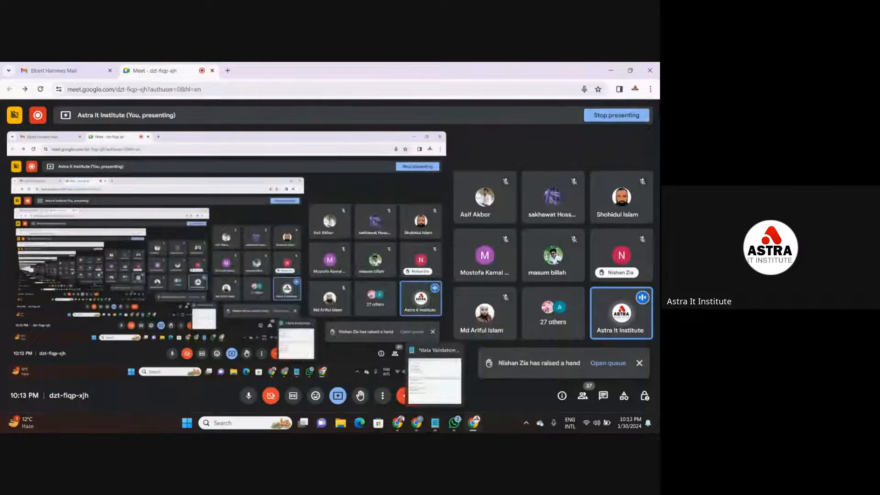
click(422, 381)
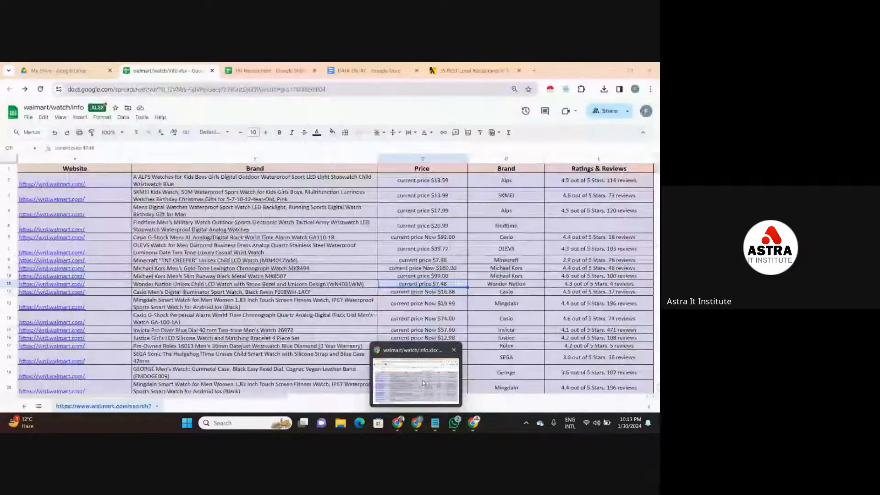
click(519, 71)
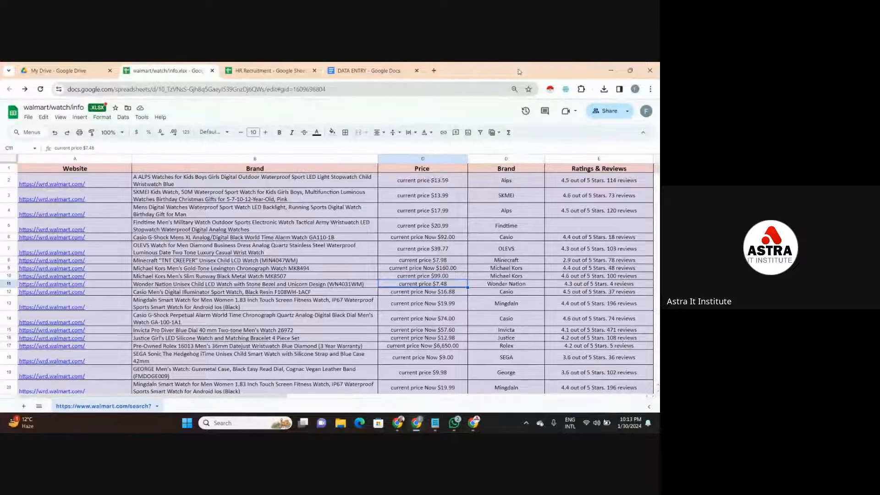
- Try to open LinkedIn's influencer-marketing-hub company page in a new tab
click(432, 70)
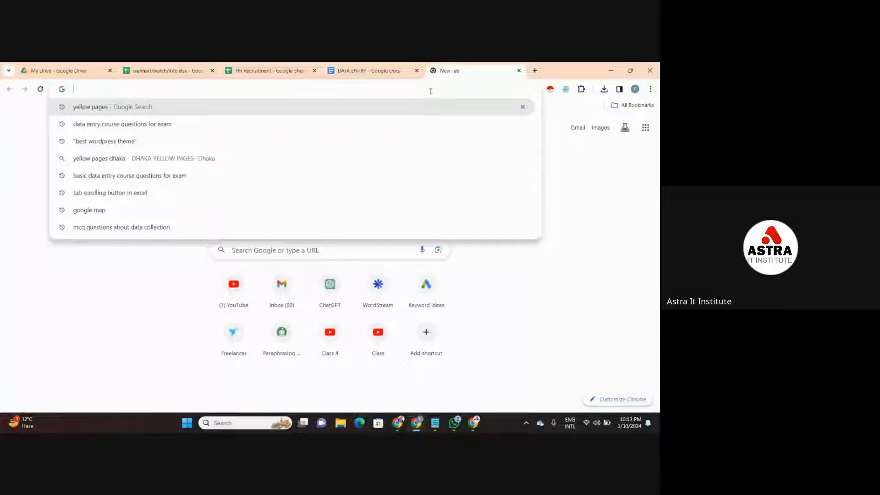
text(l)
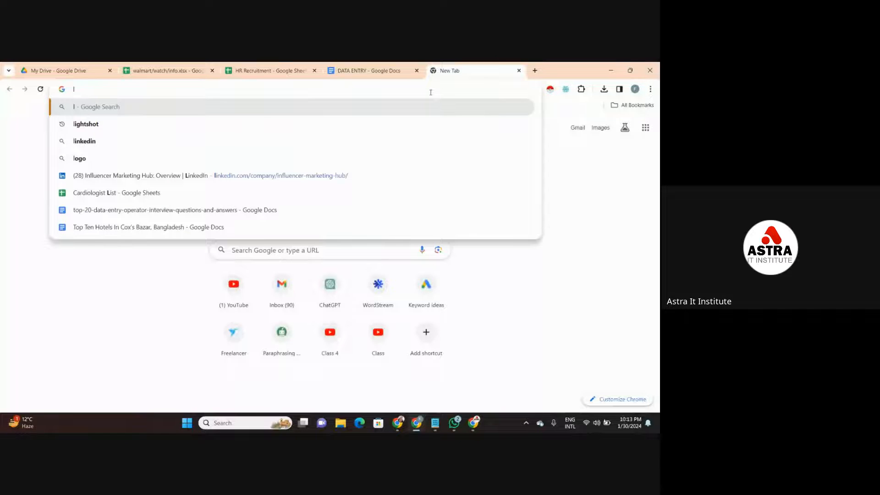
text(inkedin.com/company/influencer-marketing-hub/)
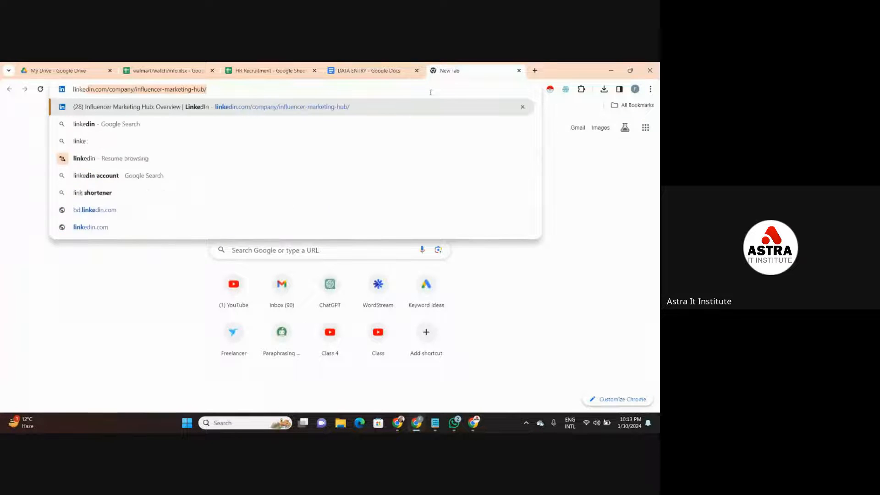
key(Return)
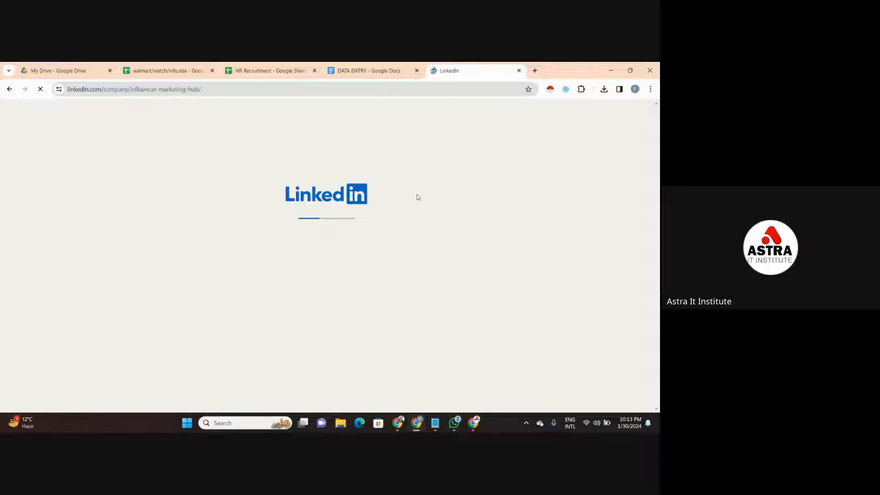
- Switch to the Meet call, dismiss the raised-hand notice, and allow everyone to turn on their microphone in the host controls
mouse_move(458, 426)
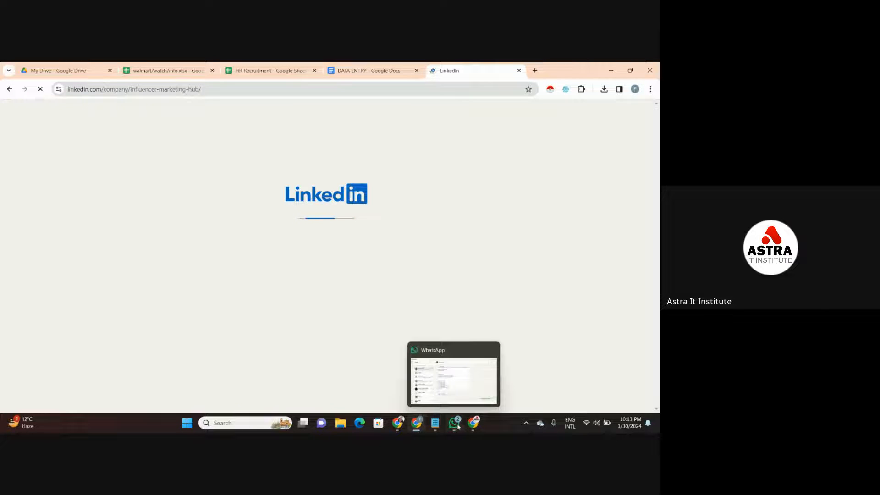
click(470, 374)
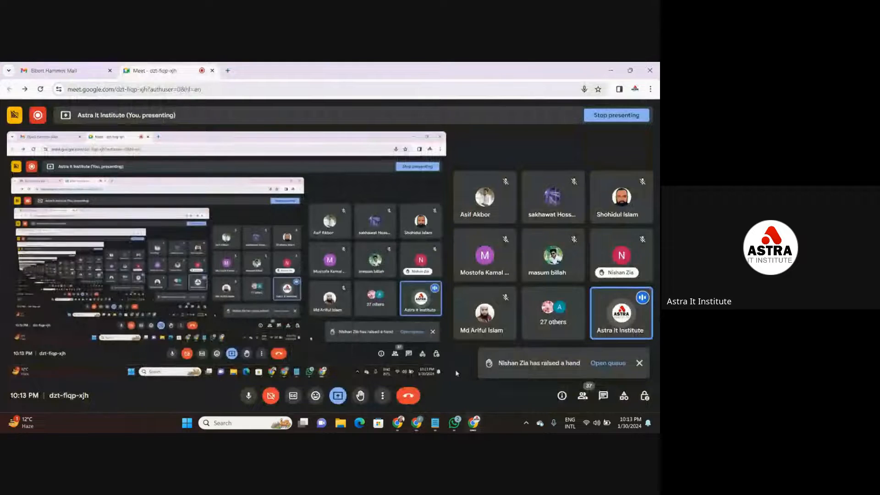
click(638, 365)
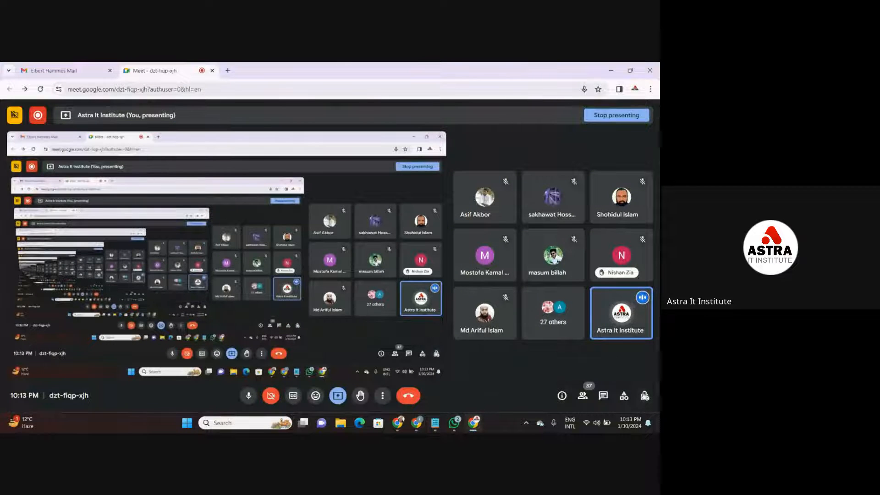
click(645, 395)
click(629, 318)
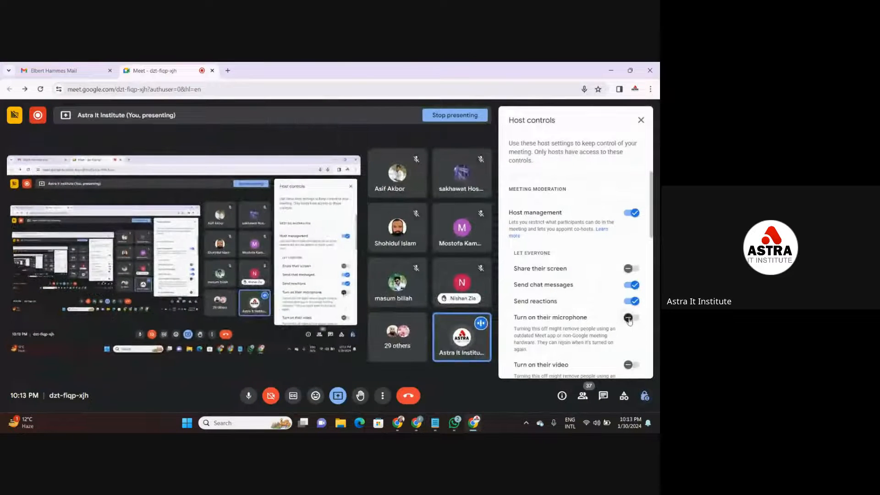
click(641, 121)
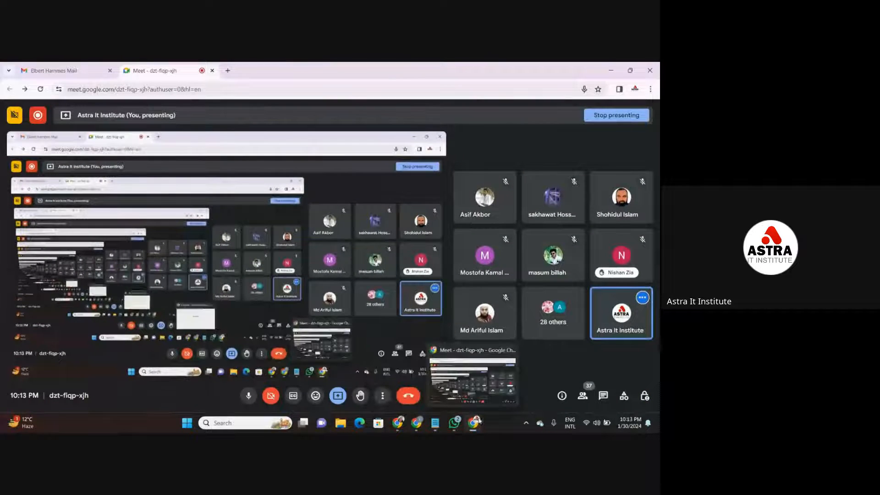
- Return to the spreadsheet's browser window and close the LinkedIn company page
mouse_move(414, 428)
click(419, 406)
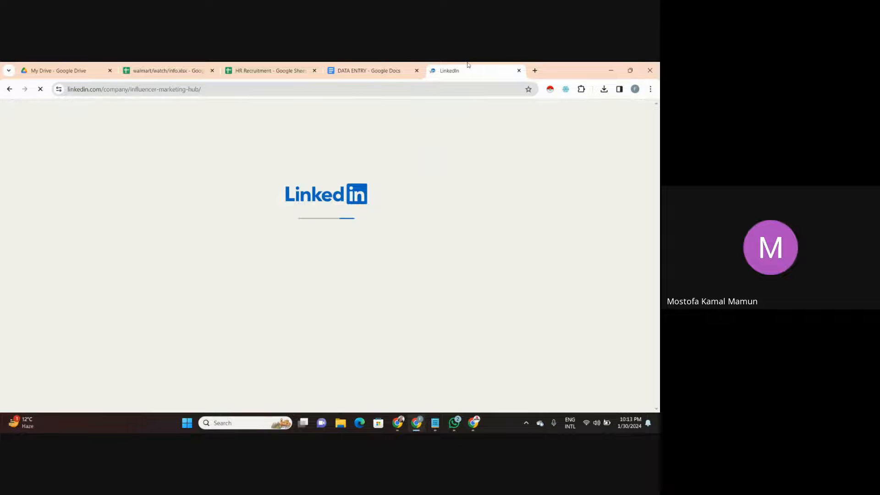
click(518, 70)
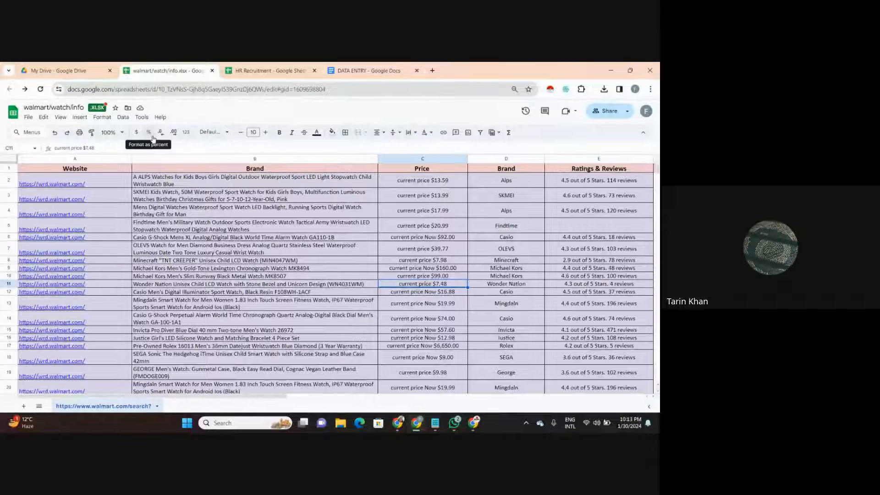
- Search the web for "linkedin" in a new tab, try the LinkedIn Bangladesh result, and close it
click(365, 72)
click(432, 70)
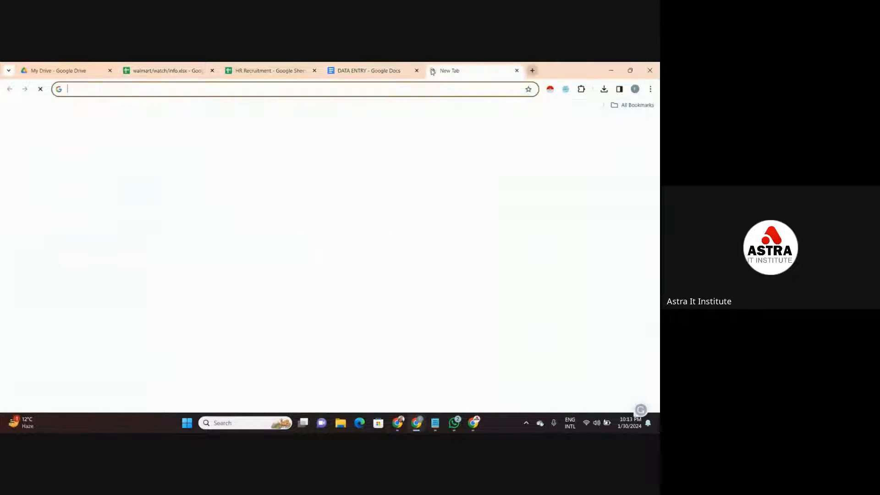
click(428, 85)
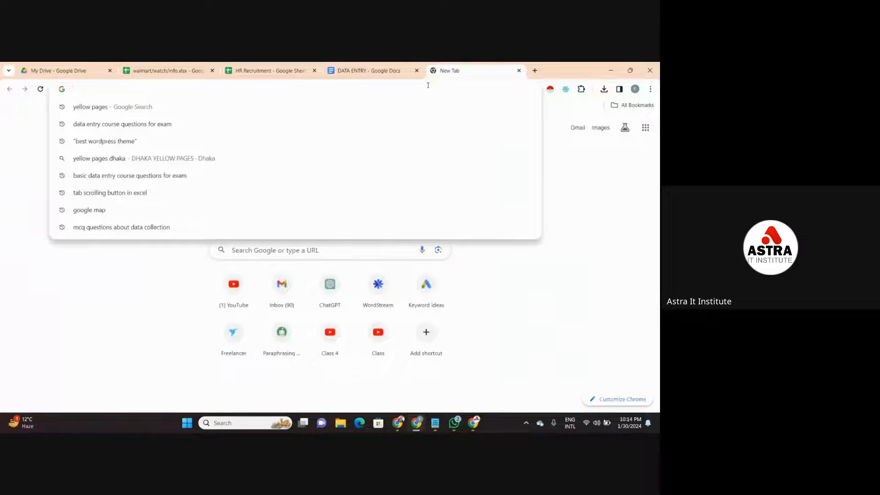
text(Lin)
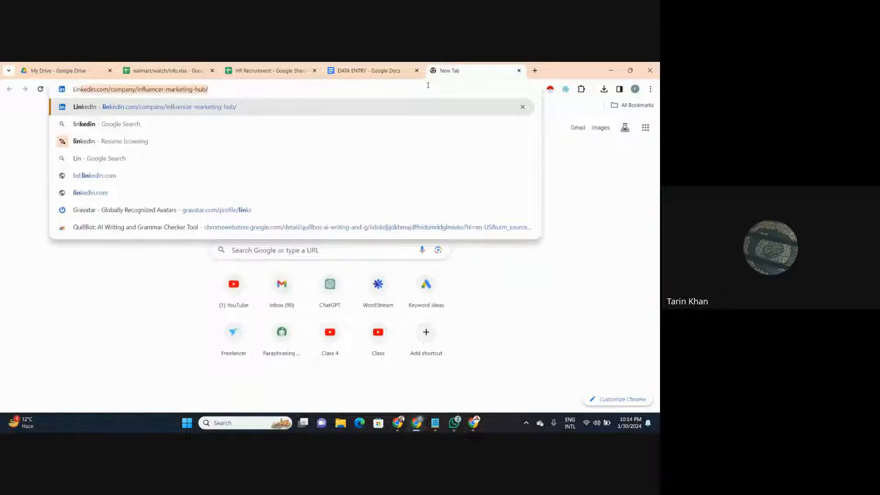
text(kedin)
key(Return)
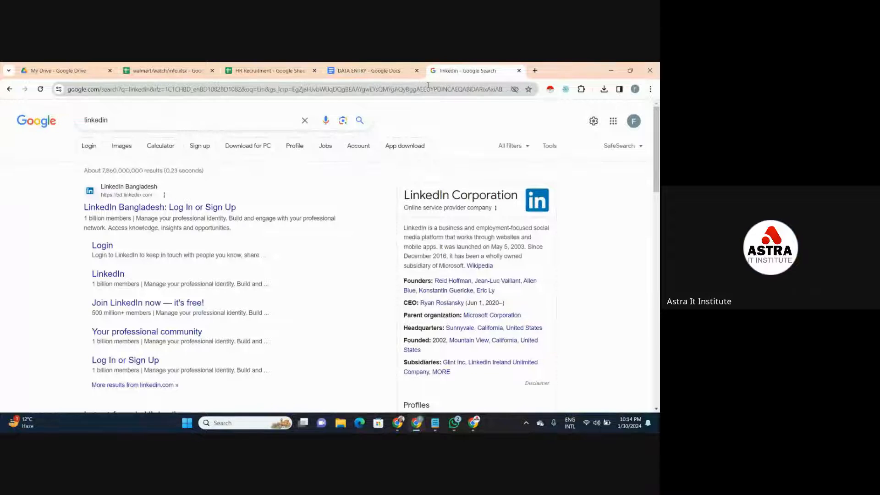
click(223, 209)
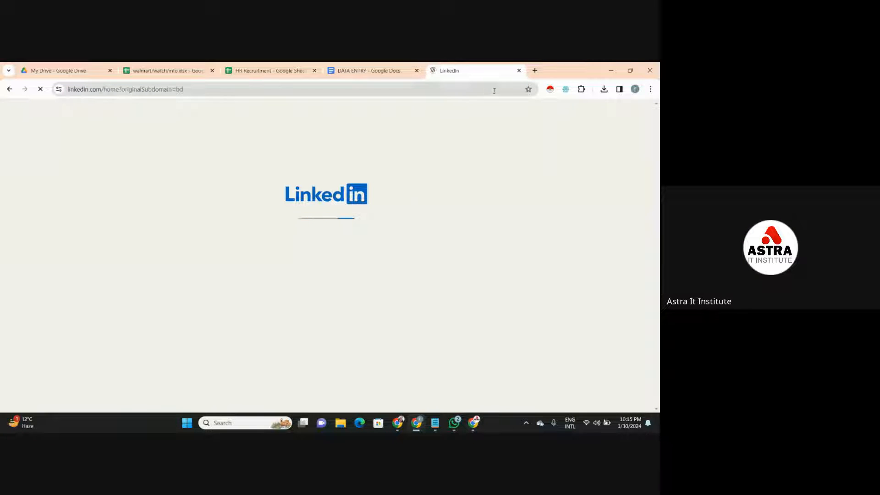
click(519, 71)
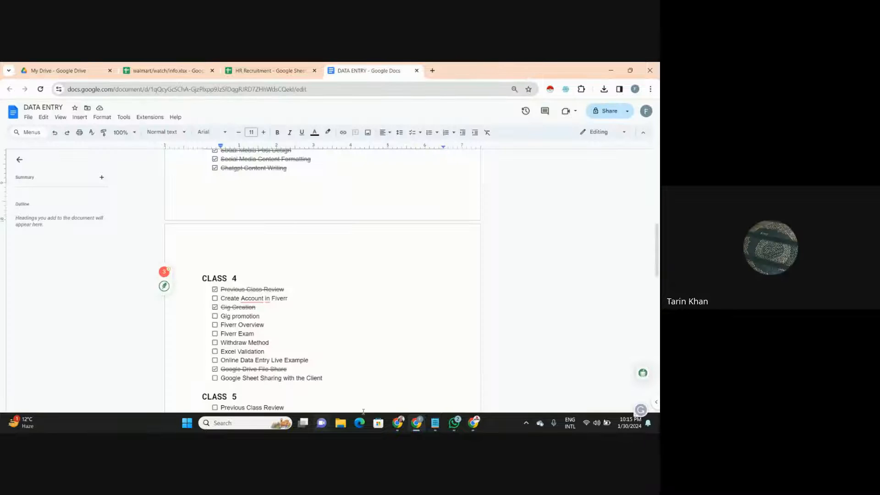
- Switch to the Meet browser window, search the web for "linkedin" and open the LinkedIn Bangladesh result
click(473, 427)
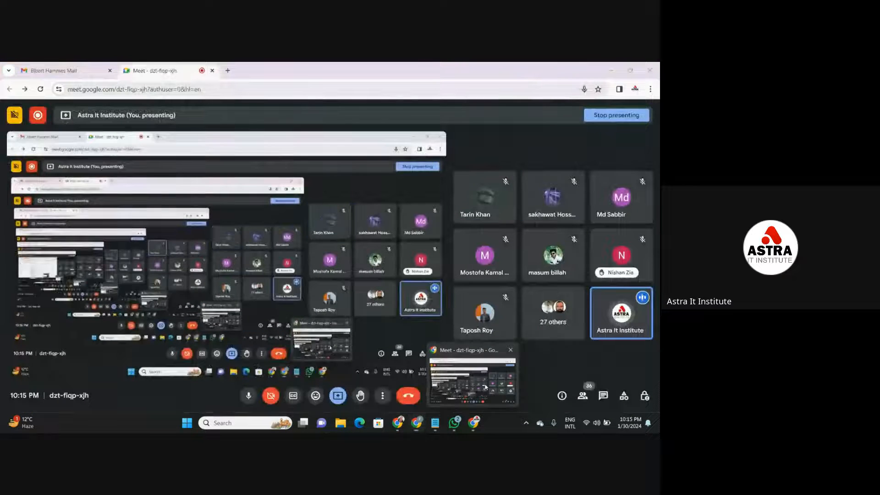
click(227, 70)
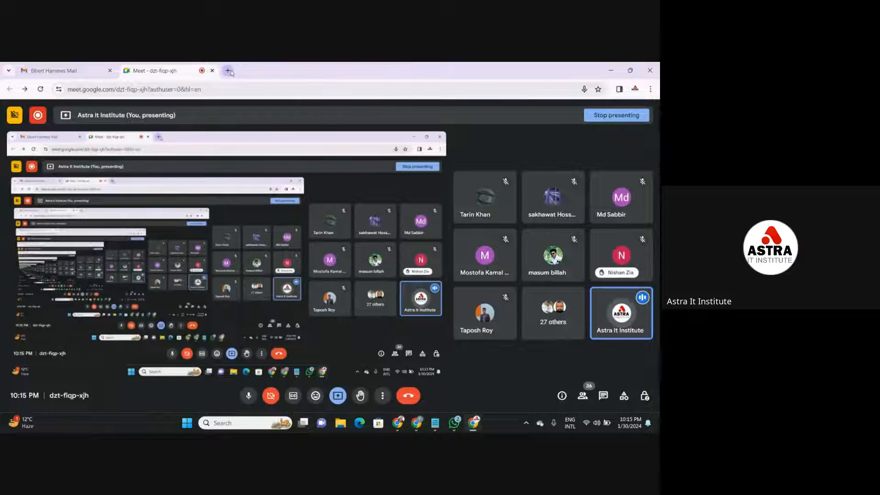
click(244, 89)
text(li)
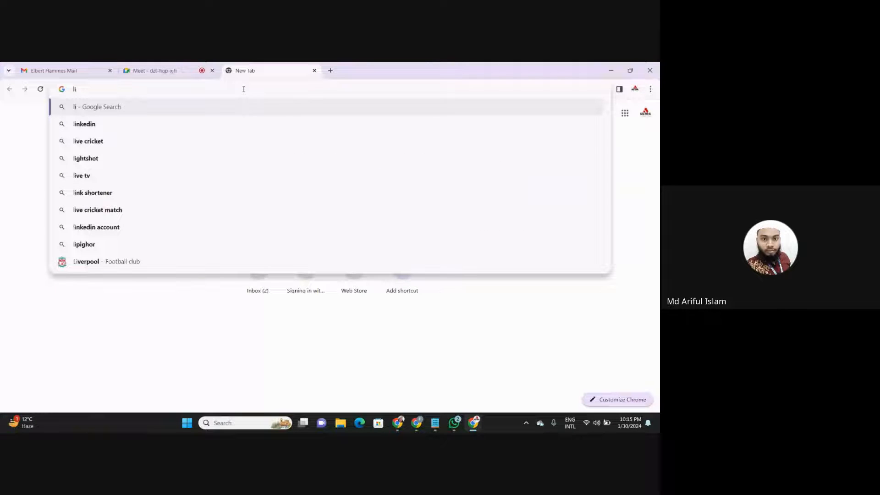
key(Down)
key(Return)
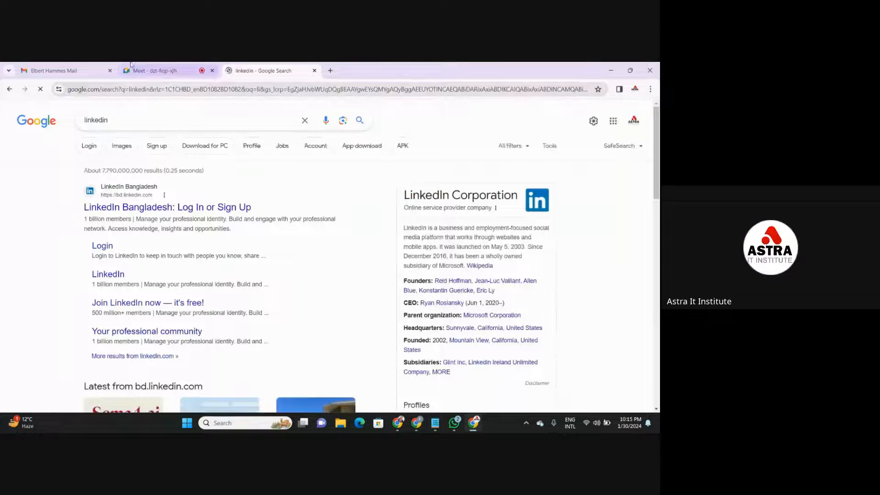
click(136, 207)
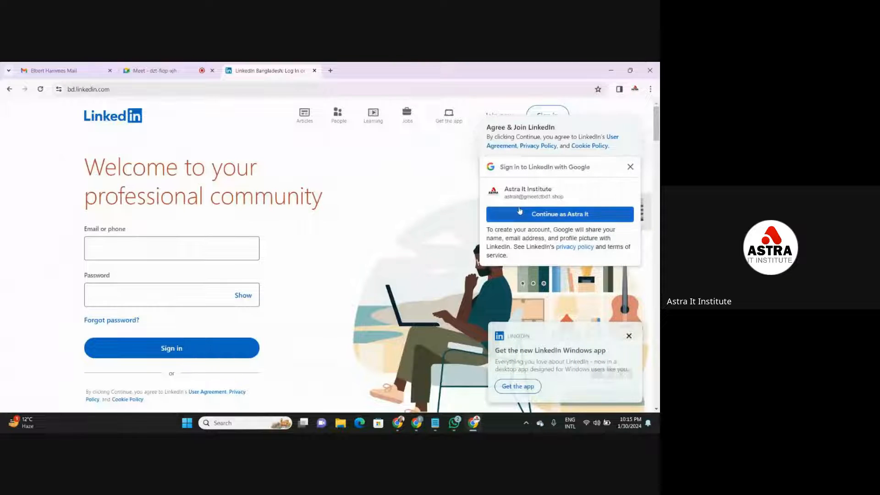
- Dismiss LinkedIn's Google sign-in prompt and close the LinkedIn page
click(630, 168)
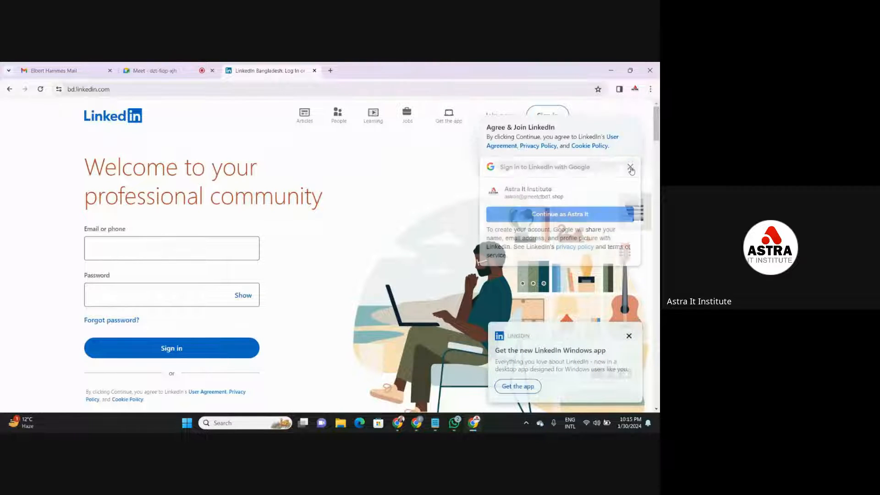
click(315, 70)
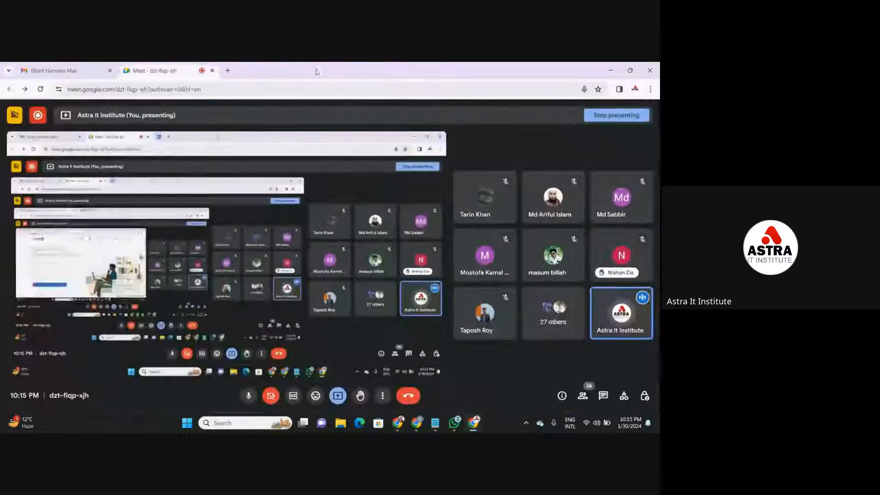
- Switch to the browser window with the DATA ENTRY document, search the web for "linkedin" in a new tab, and open the LinkedIn login result
mouse_move(416, 430)
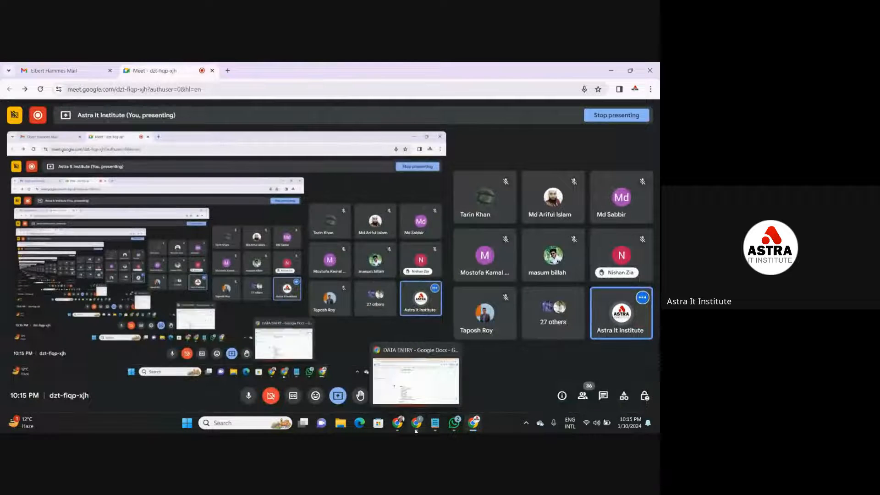
click(416, 380)
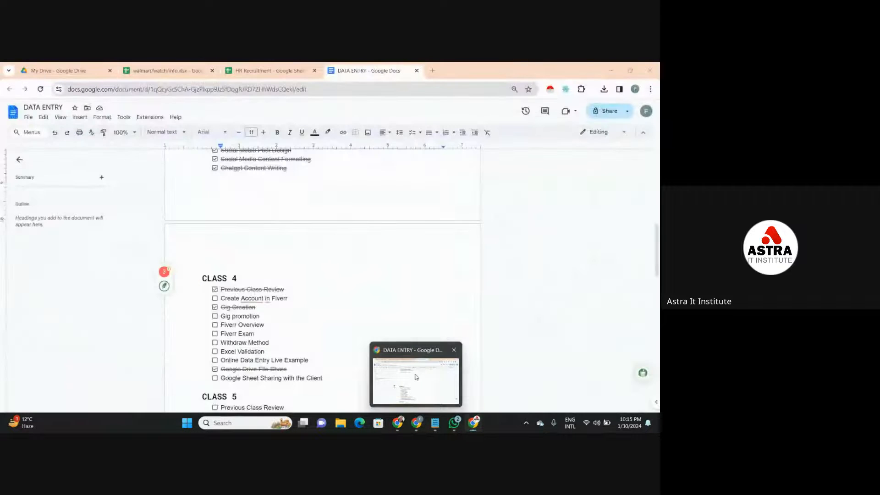
click(432, 71)
click(424, 90)
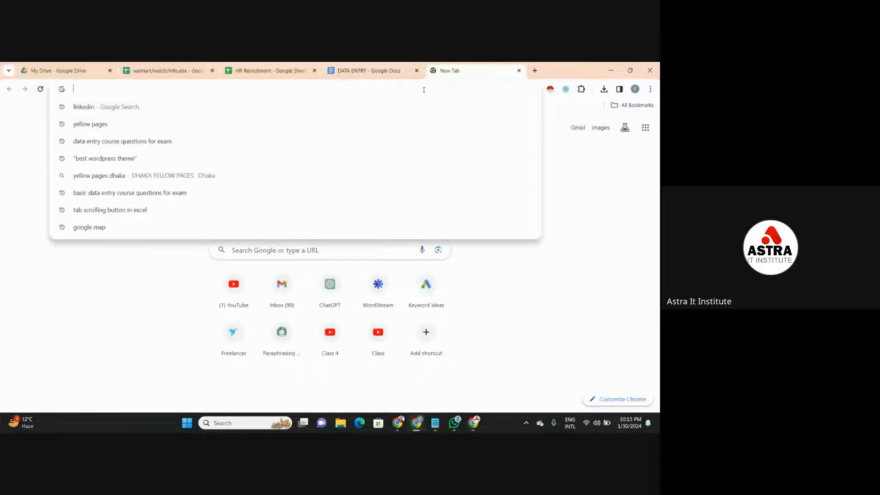
text(link)
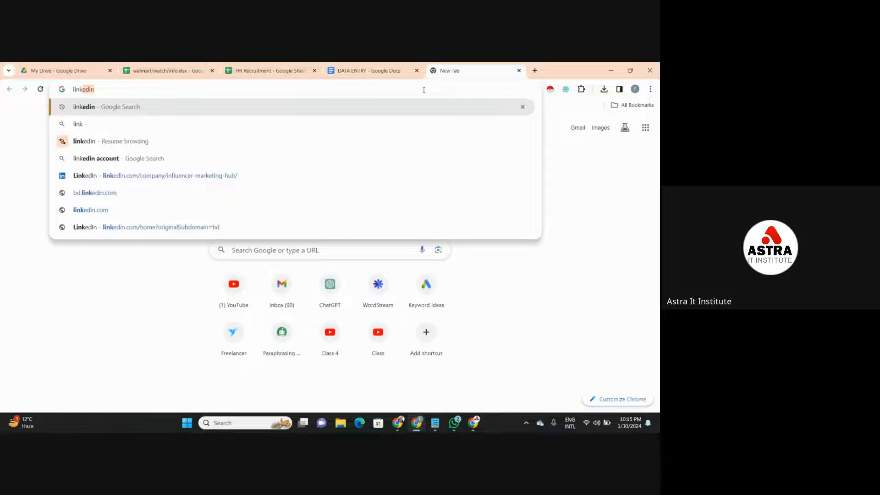
key(Return)
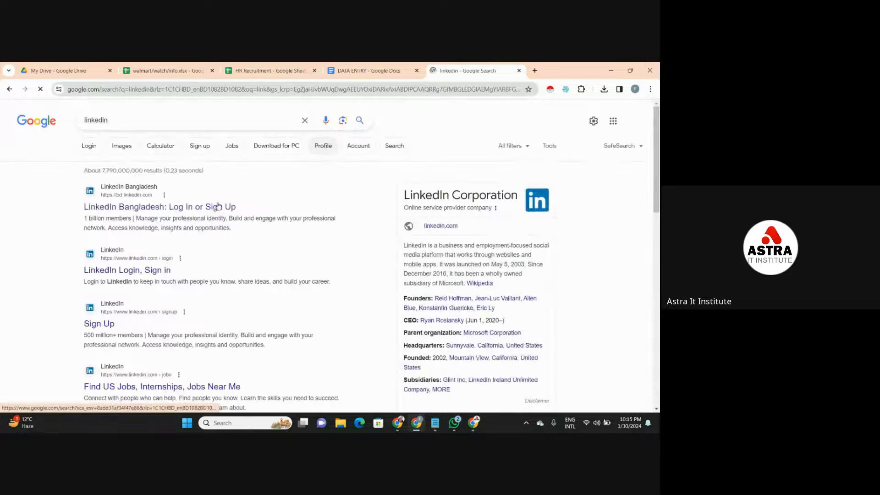
click(153, 271)
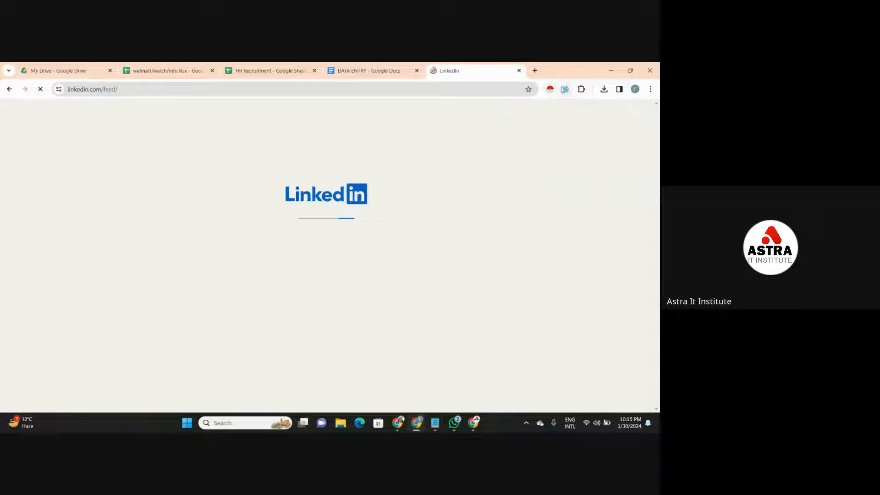
- Open and dismiss the Web Scraper extension popup, and search LinkedIn for "HR"
click(566, 90)
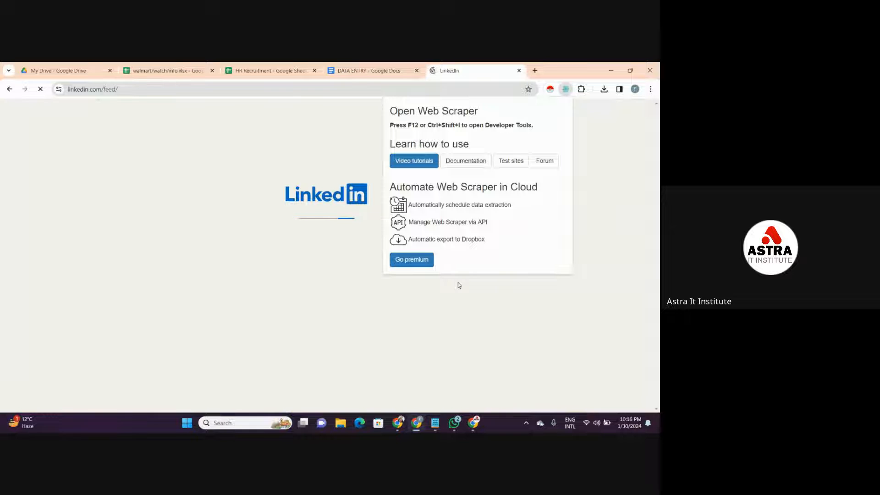
click(458, 285)
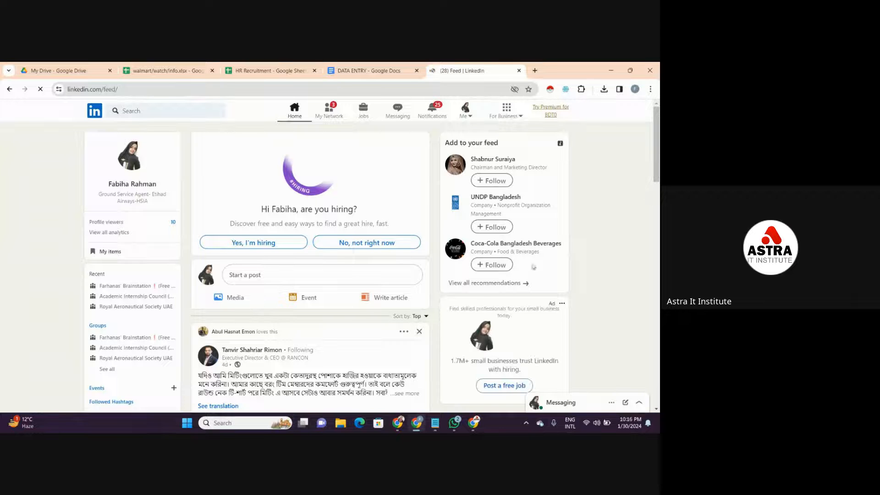
drag(657, 179, 657, 196)
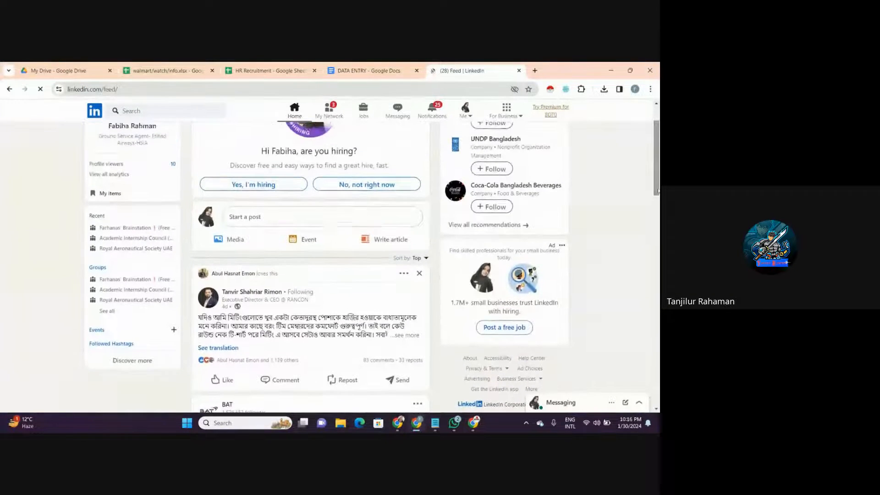
click(207, 112)
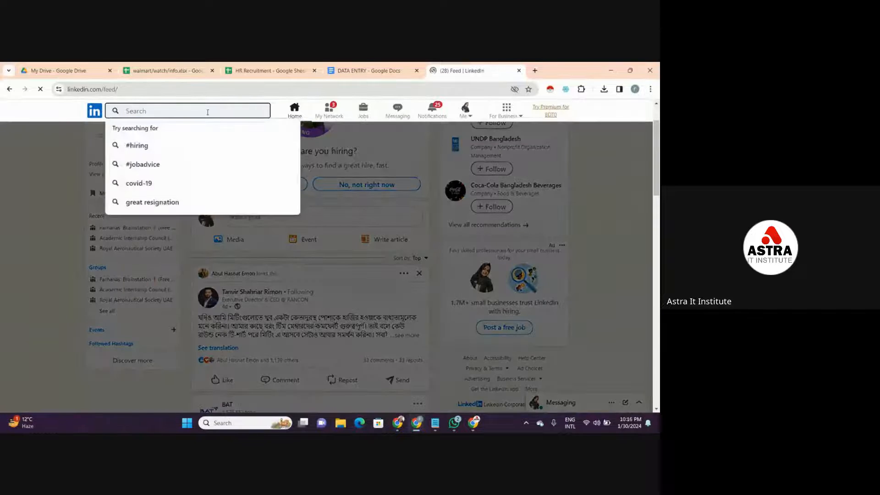
text(HR)
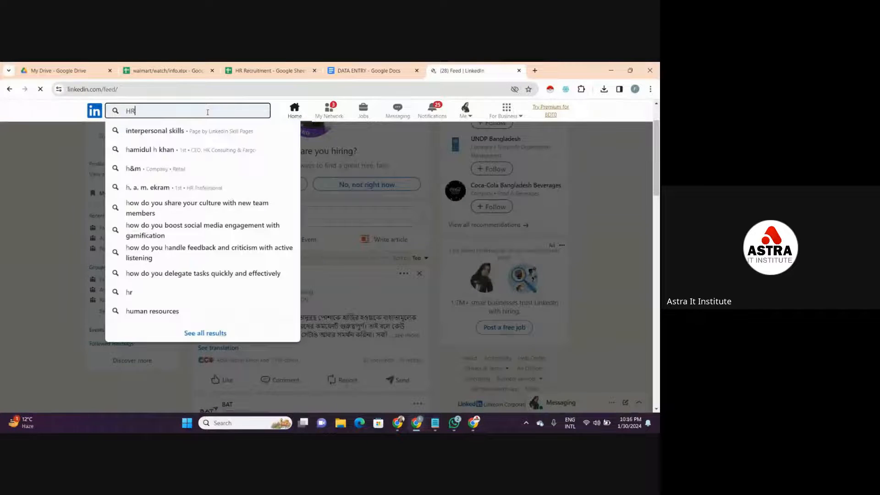
key(Return)
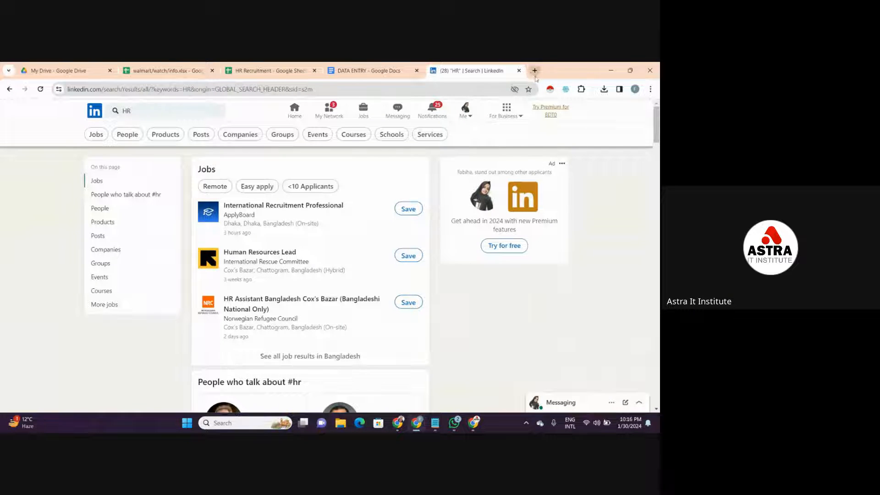
- Try to scrape the LinkedIn HR results with Instant Data Scraper, and close the scraper window and the LinkedIn page
click(551, 89)
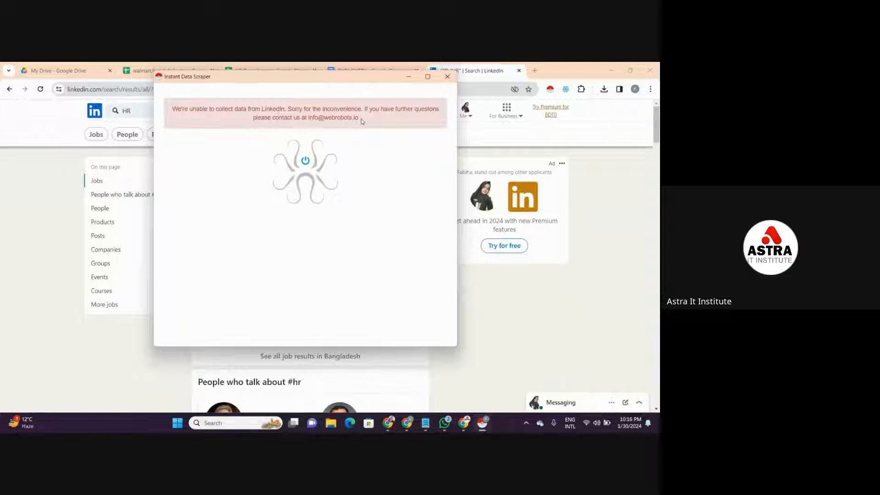
click(448, 76)
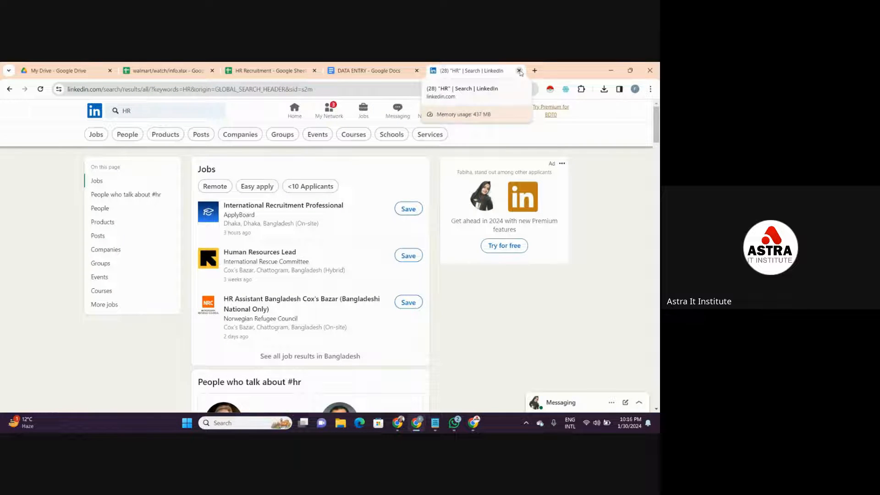
click(519, 71)
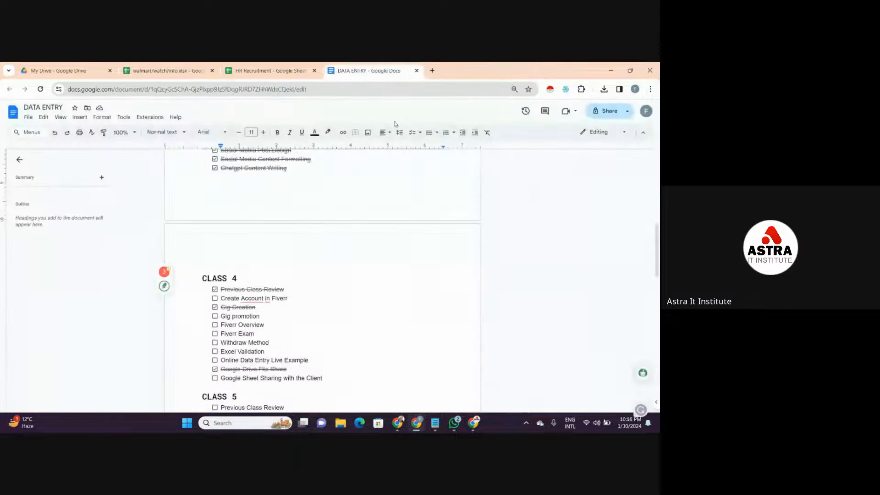
- Search the web for "yellow pages" in a new tab and open the Australian business directory result, yellowpages.com.au
click(432, 72)
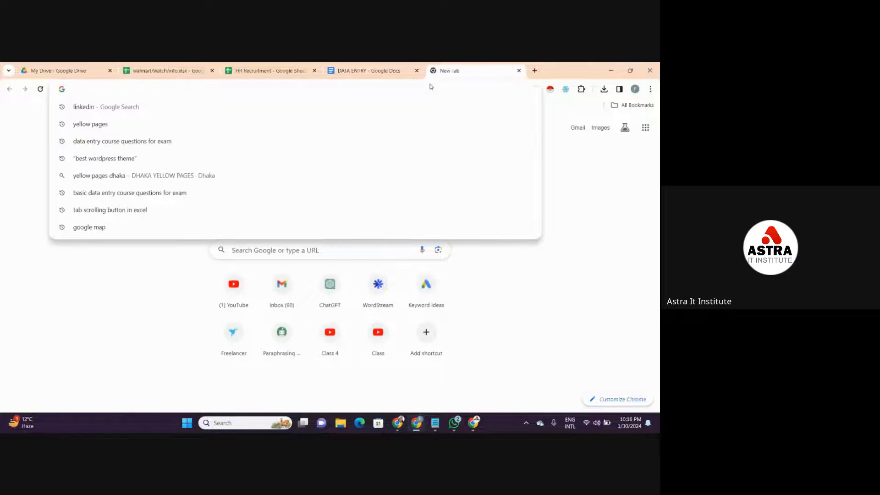
click(402, 124)
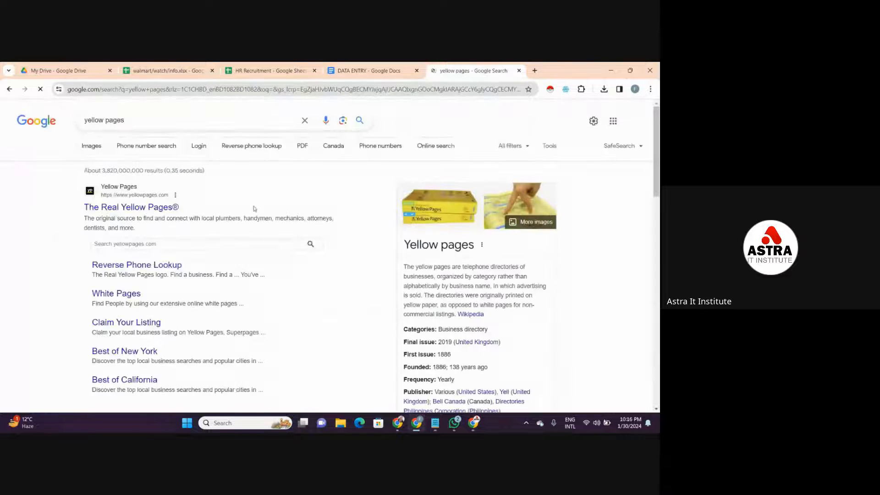
scroll(305, 329, down, 7)
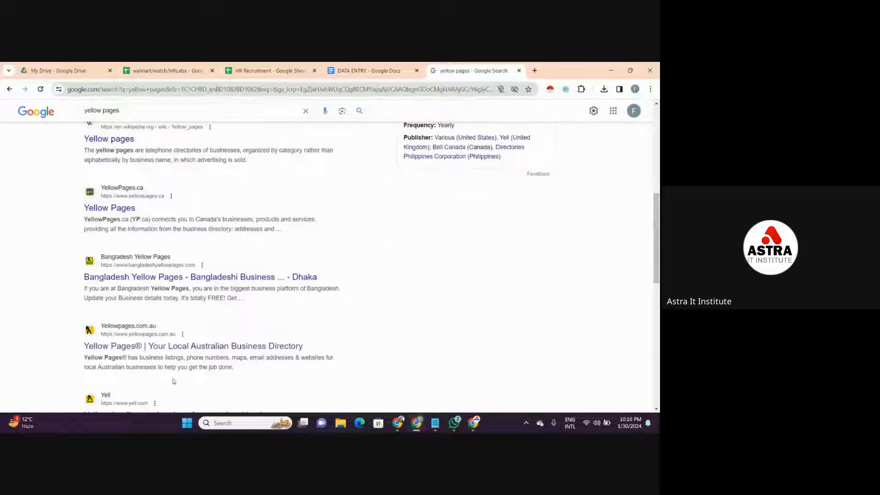
click(192, 349)
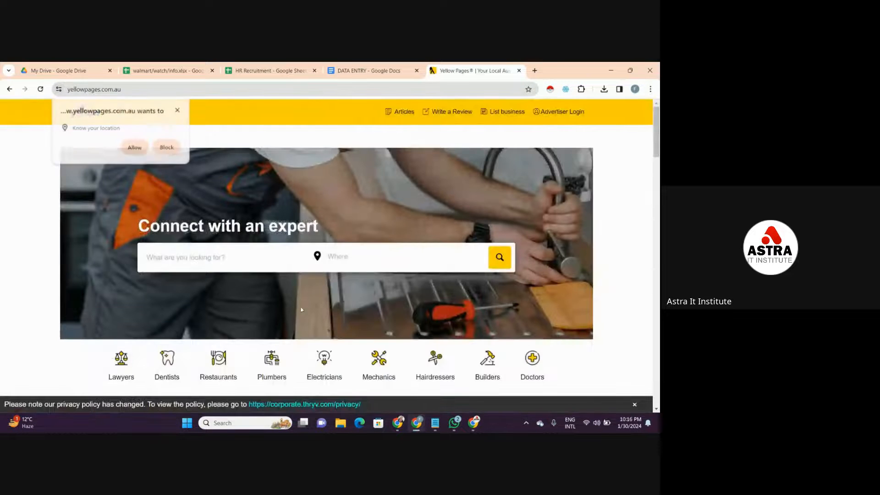
- Search the Australian Yellow Pages for "HR" without specifying a location
click(259, 266)
text(H)
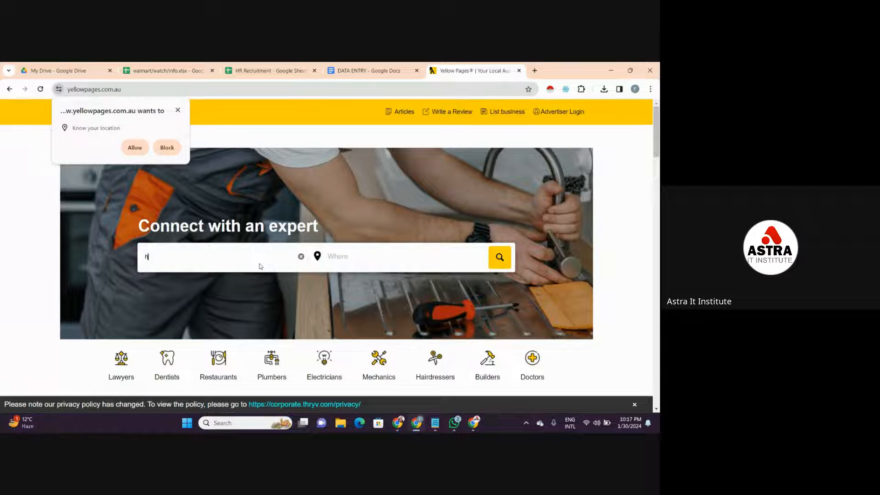
key(BackSpace)
text(H)
key(Return)
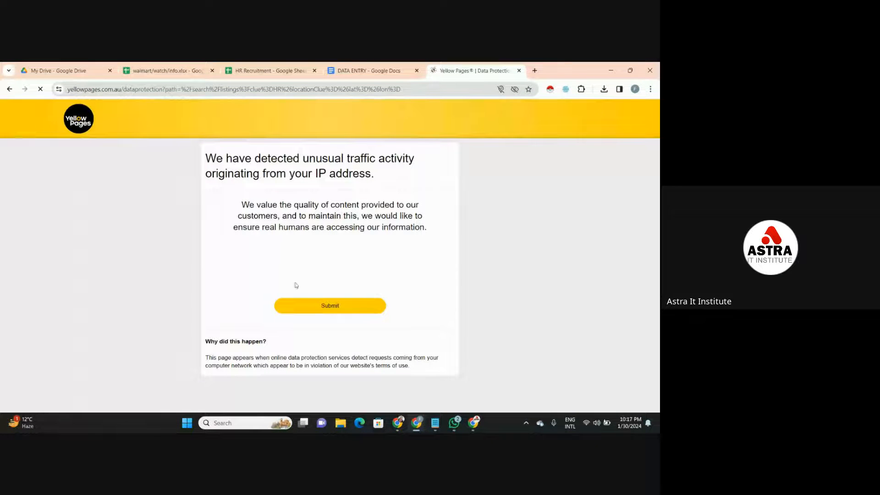
- Try to pass the Yellow Pages robot check by selecting the images with cars, and submit the form
click(275, 261)
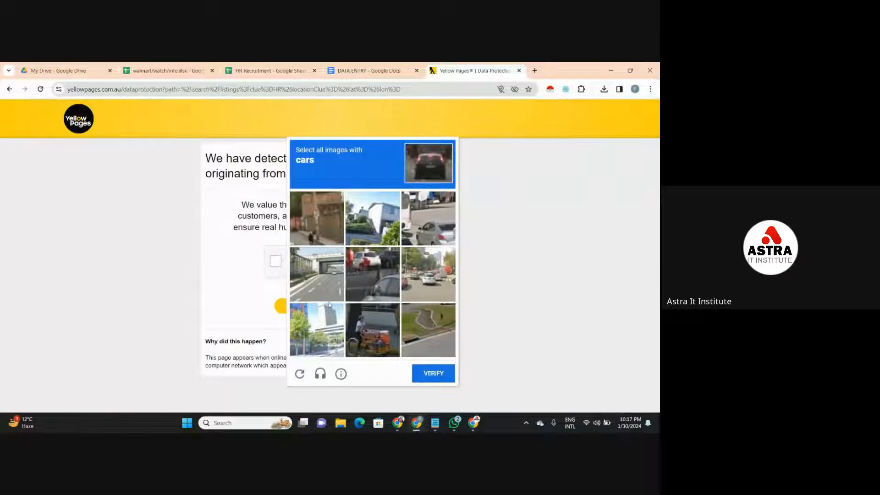
click(356, 265)
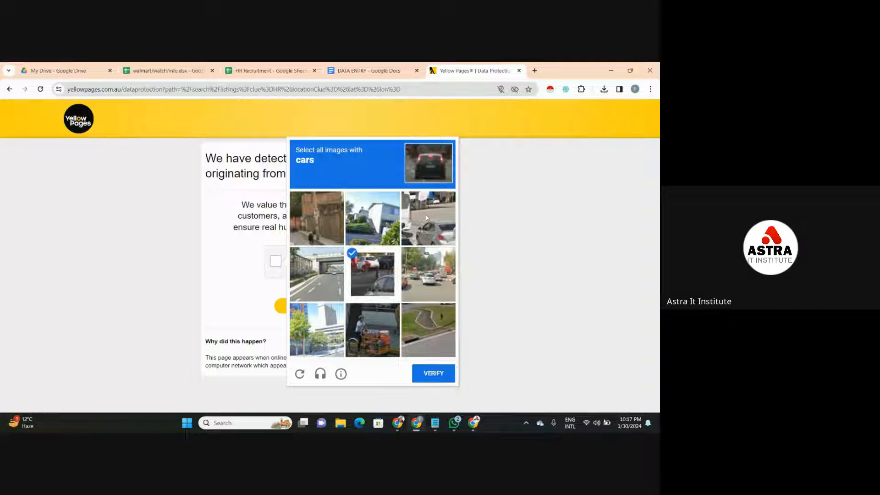
click(427, 218)
click(419, 271)
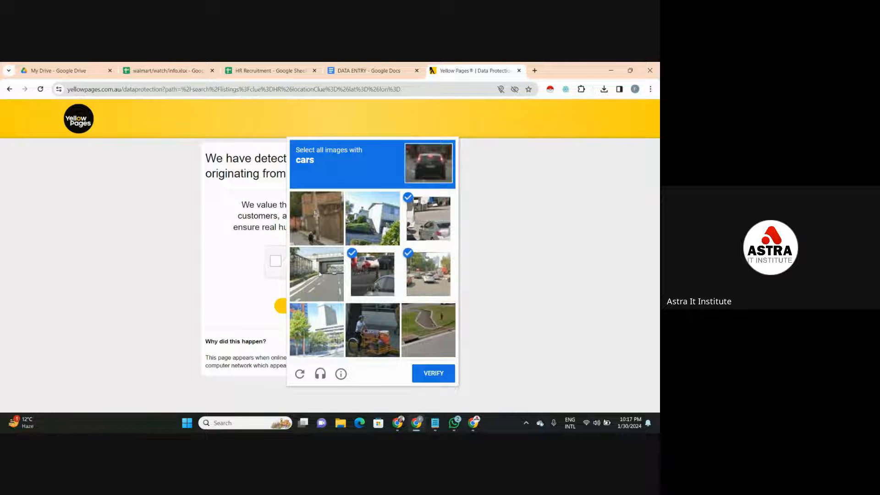
click(320, 274)
click(451, 374)
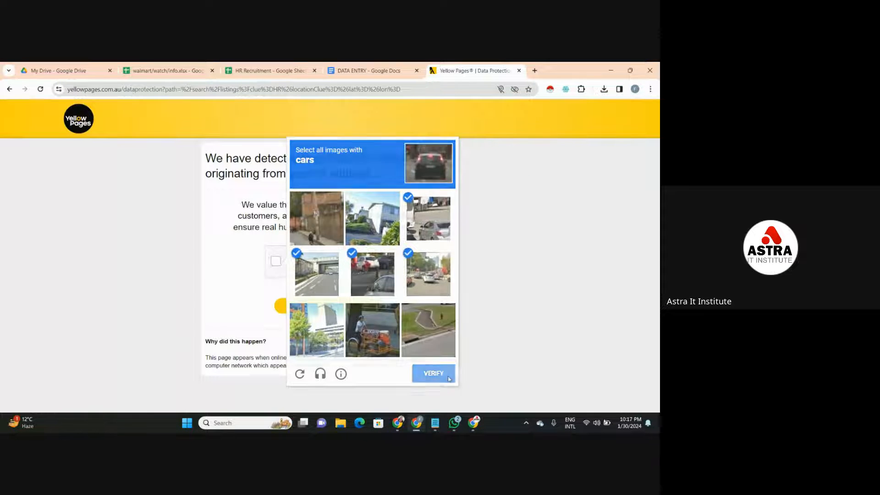
click(351, 302)
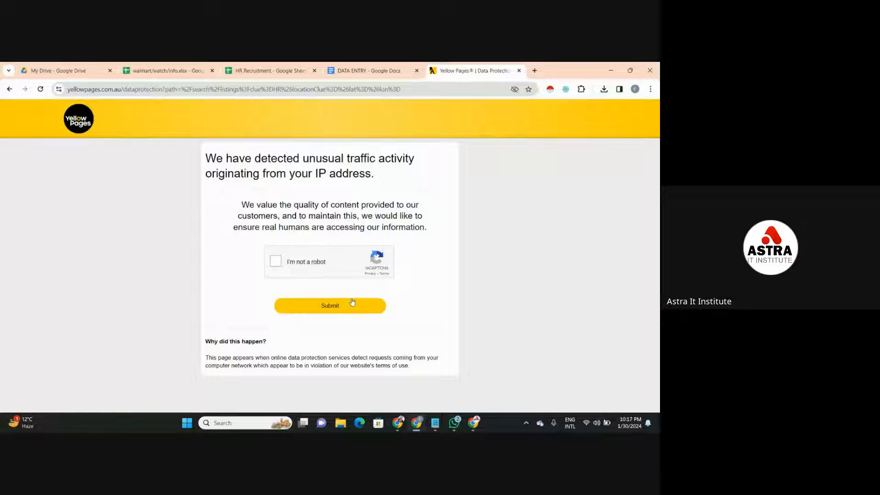
- Repeat the robot check by selecting three images with bicycles, and submit the form
click(276, 263)
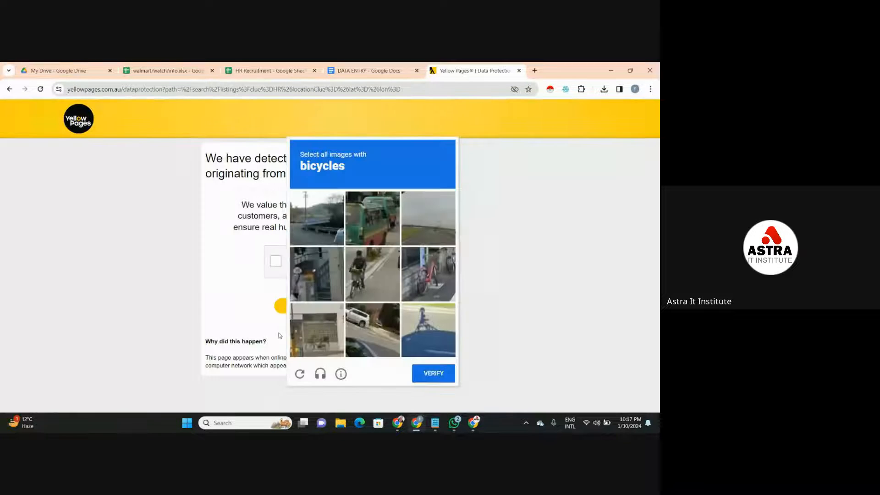
click(365, 251)
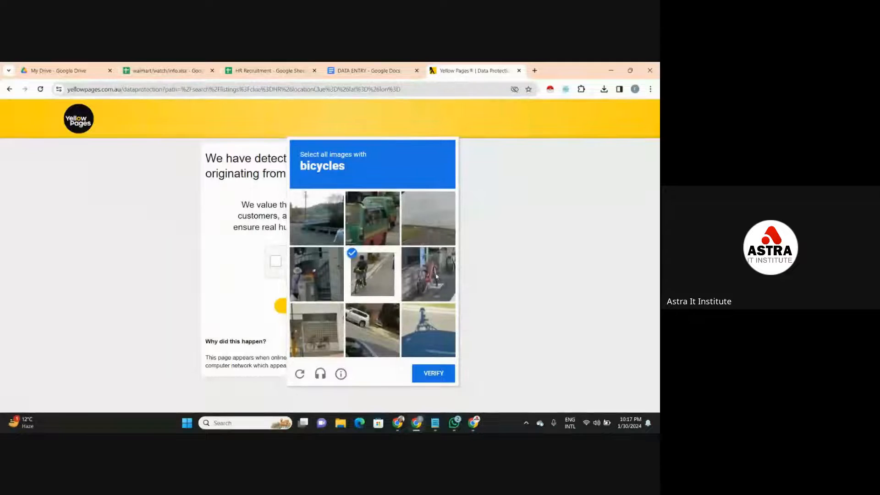
click(431, 279)
click(311, 337)
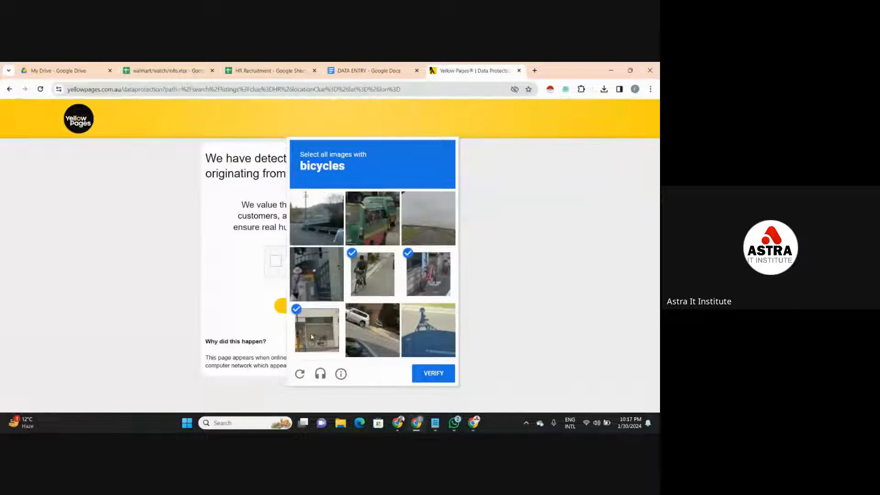
click(437, 373)
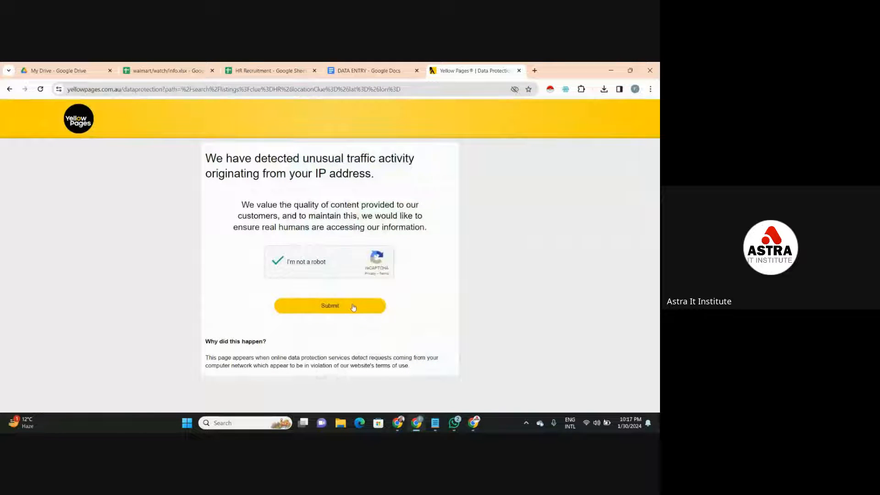
click(353, 308)
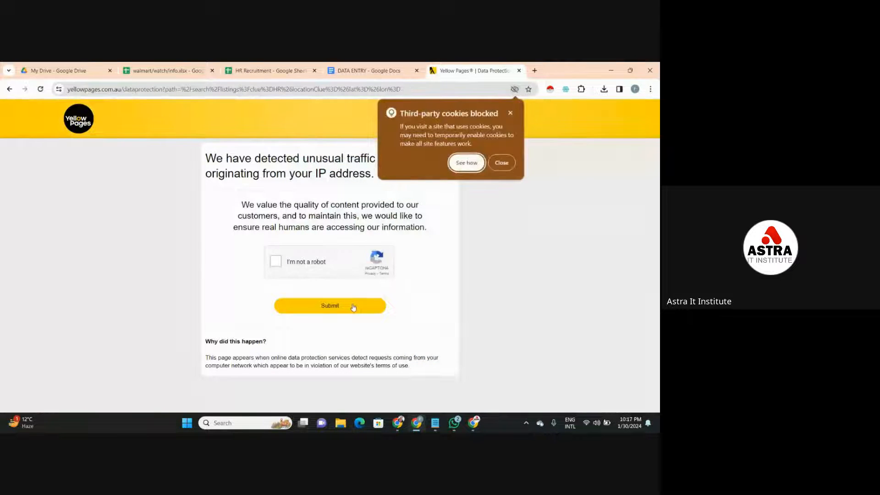
- Try to pass the Yellow Pages robot check by selecting the squares with motorcycles, submit the form, and close the page
click(510, 113)
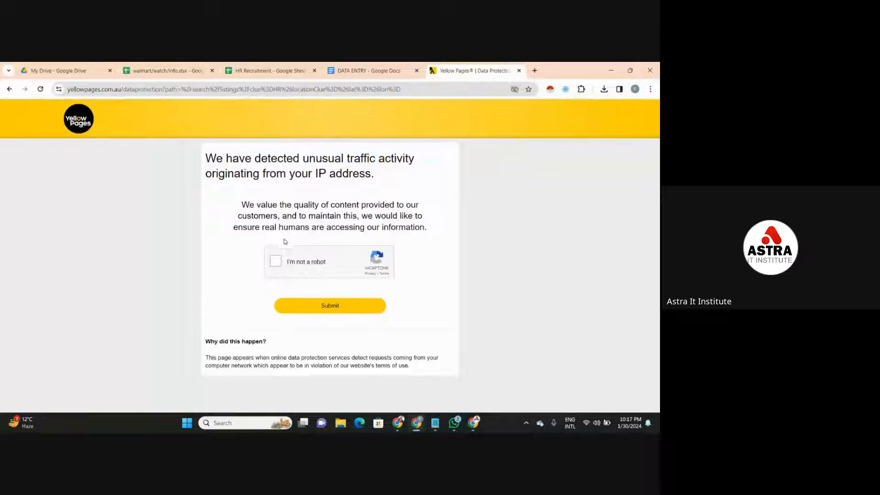
click(271, 267)
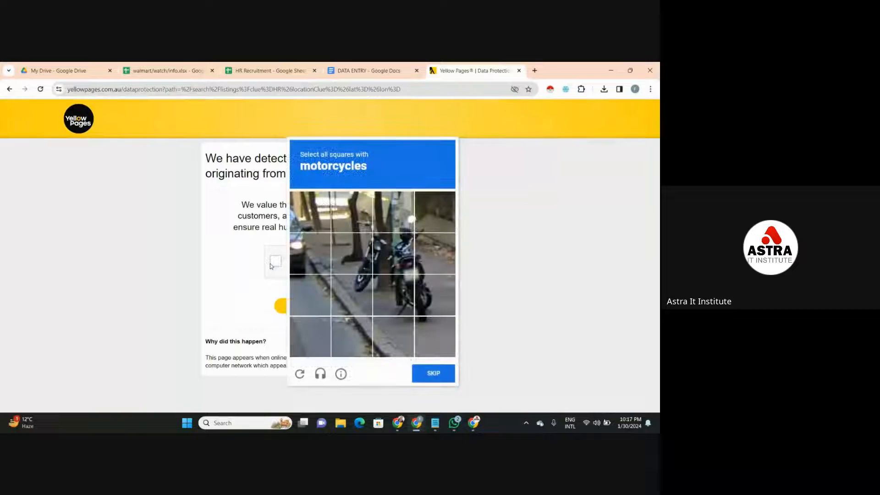
click(355, 246)
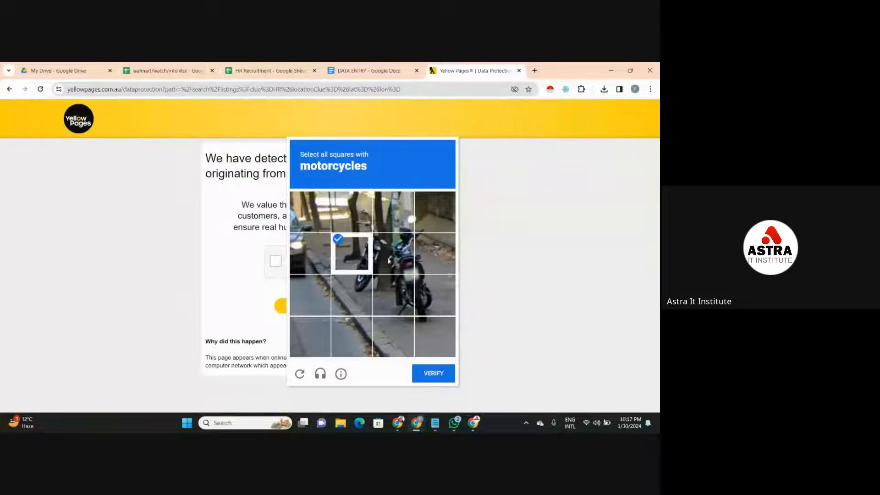
click(403, 268)
click(403, 289)
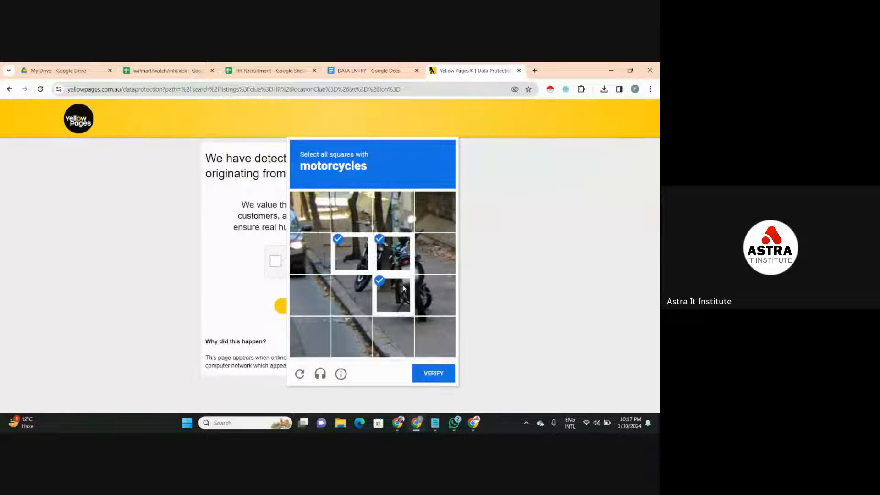
click(351, 294)
click(420, 297)
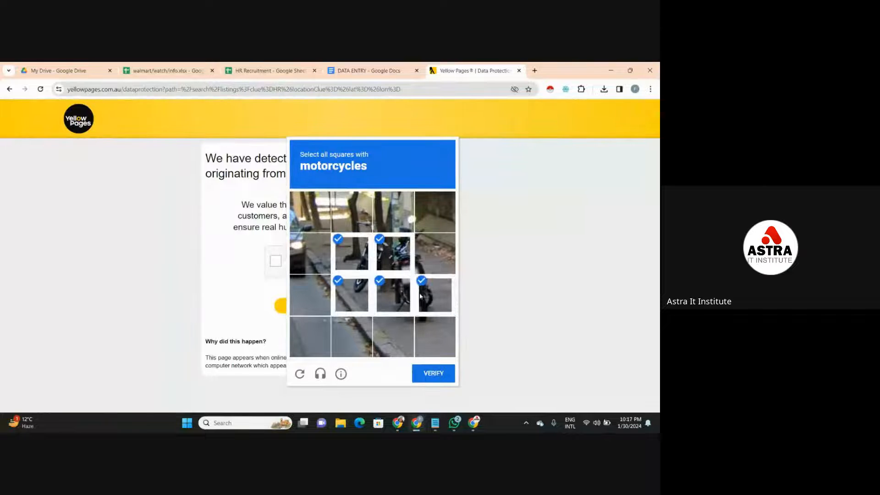
click(422, 375)
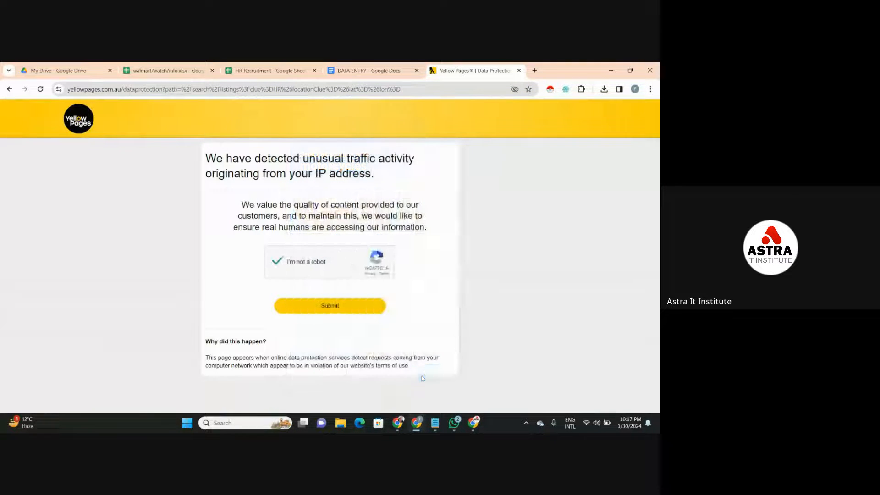
click(371, 308)
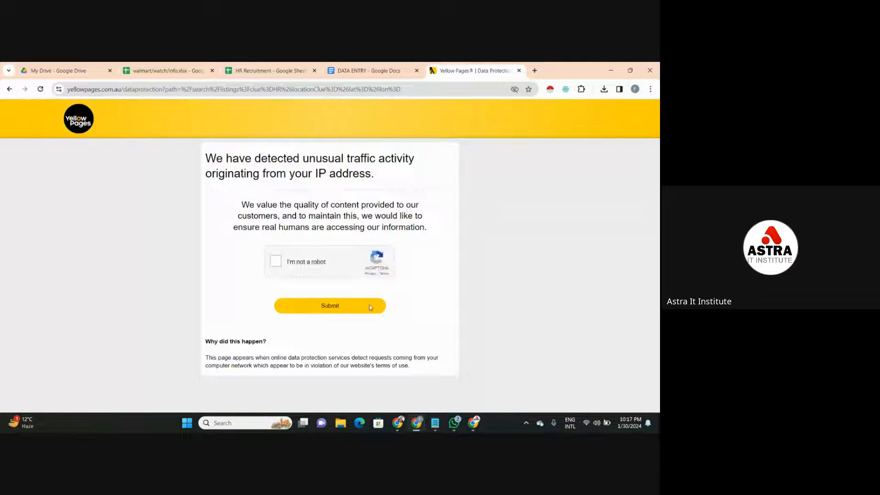
click(520, 71)
mouse_move(397, 426)
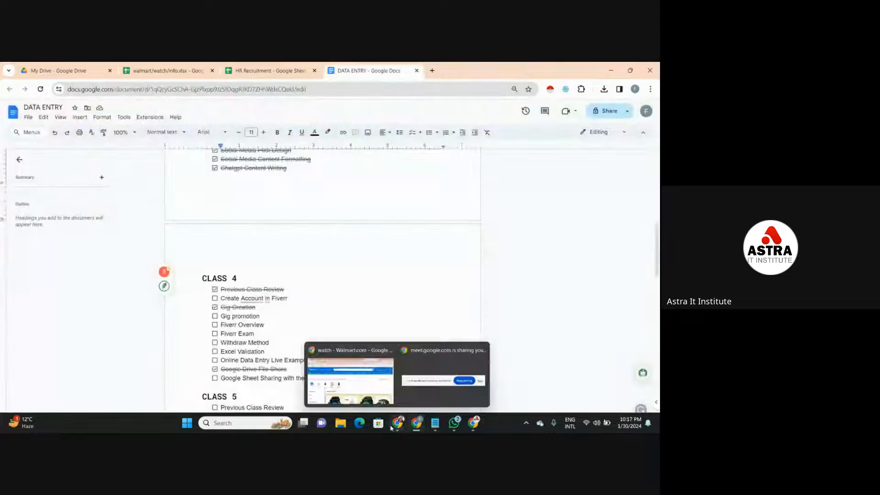
click(351, 379)
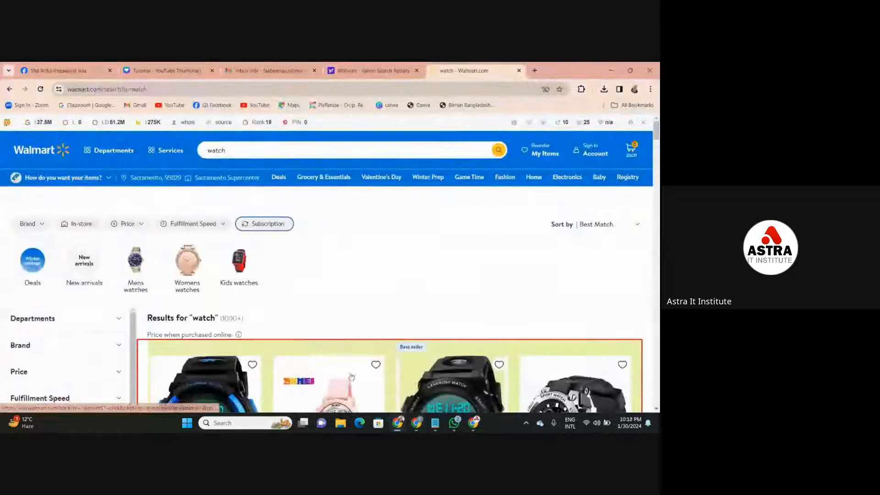
click(387, 69)
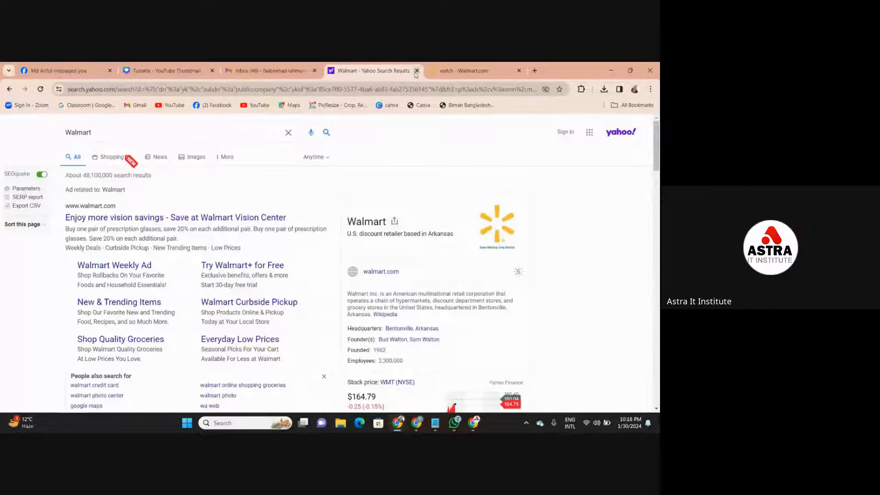
click(417, 71)
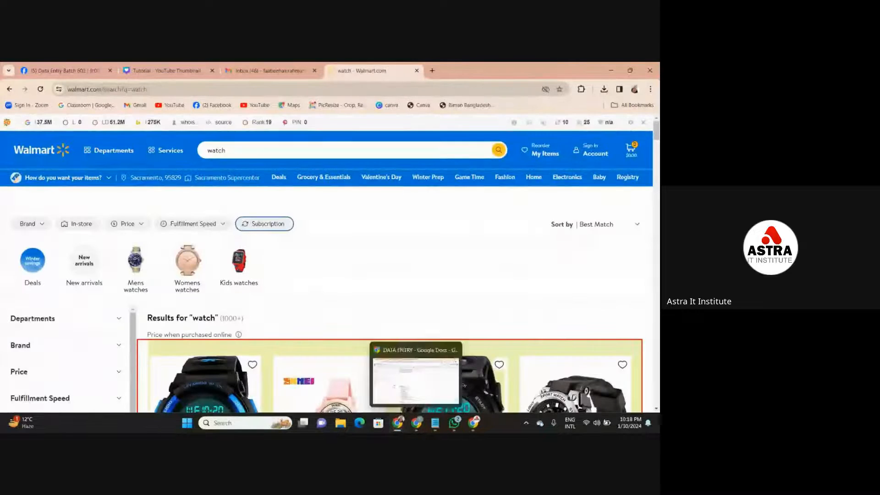
- Return to the DATA ENTRY browser window, search the web for "yellow pages" in a new tab, and open yellowpages.com.au
mouse_move(472, 422)
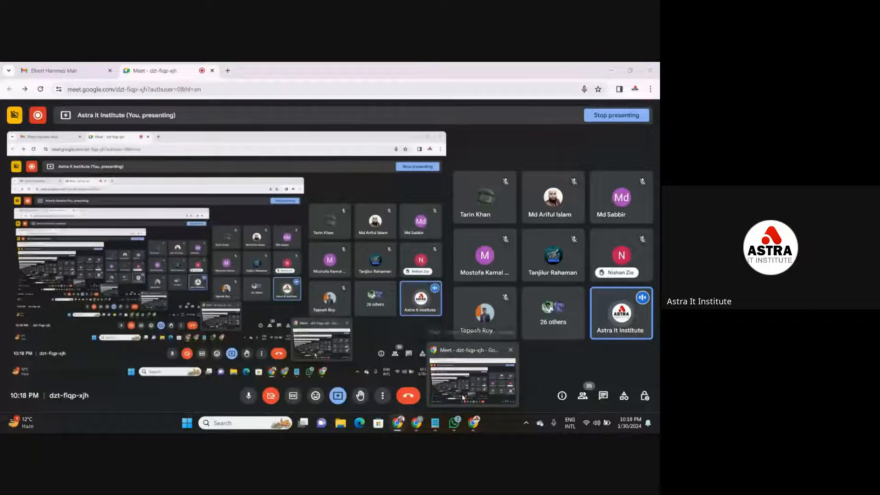
mouse_move(437, 423)
click(416, 392)
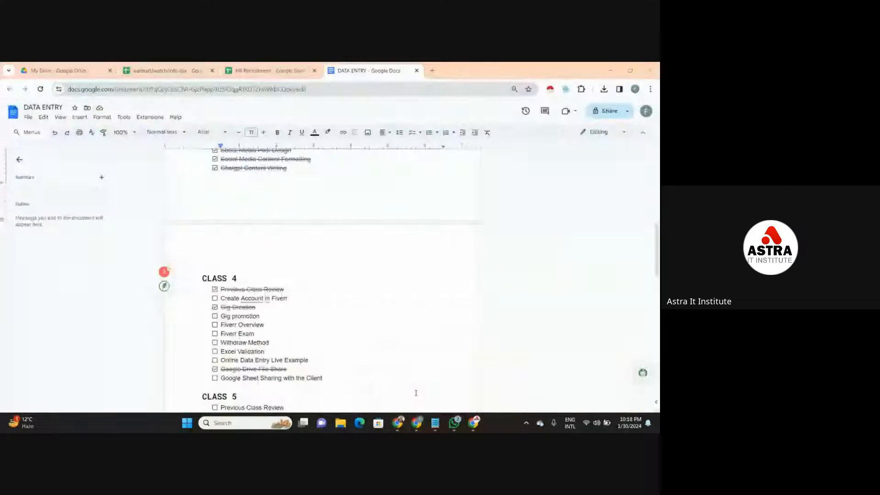
click(432, 70)
click(418, 85)
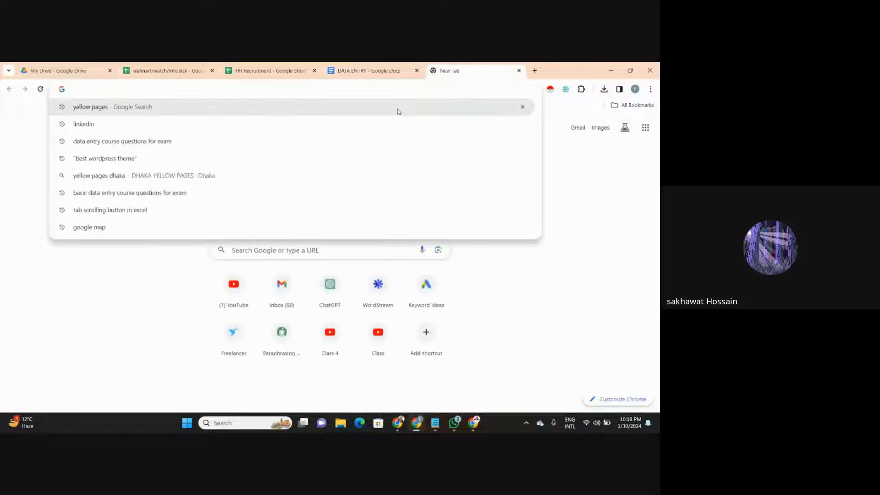
click(398, 108)
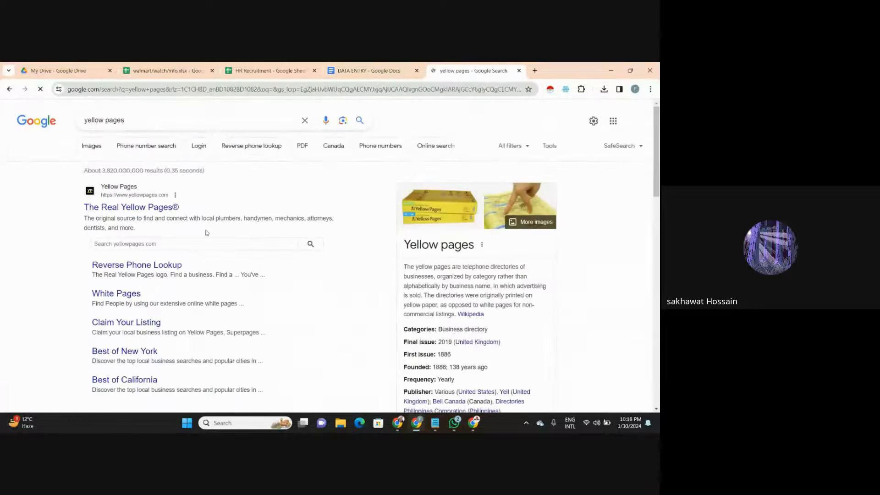
scroll(644, 216, down, 5)
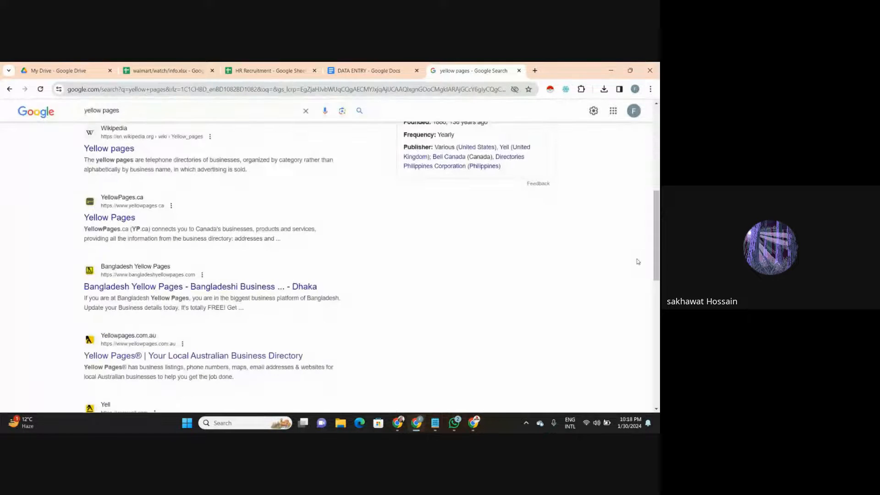
click(233, 355)
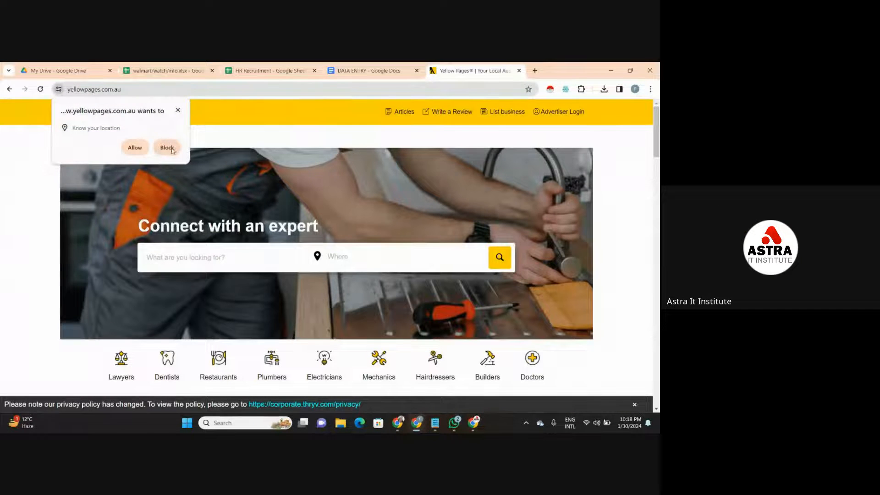
- Dismiss the location request, try to search Yellow Pages for "HR" through the robot check, and close the page
click(178, 110)
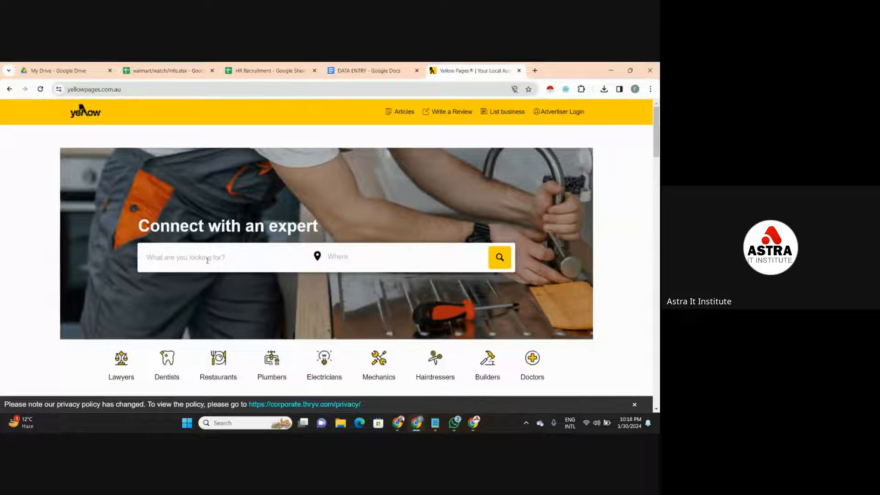
text(HR)
key(Return)
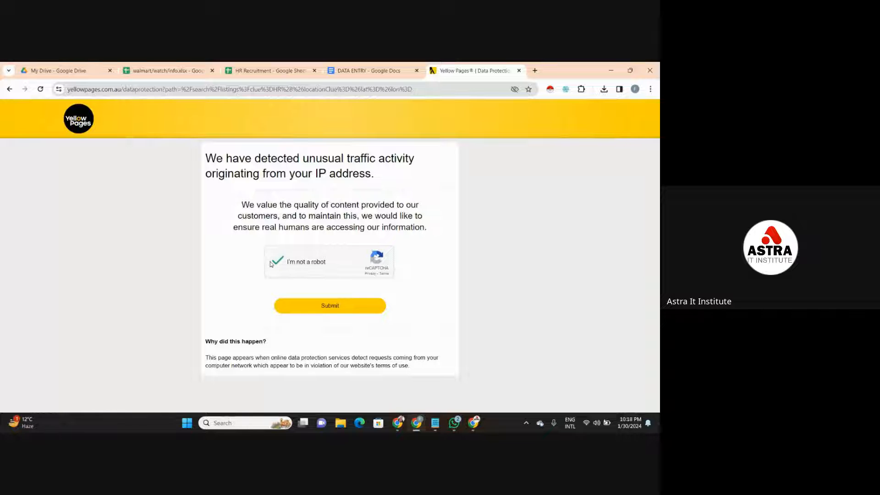
click(286, 310)
click(519, 71)
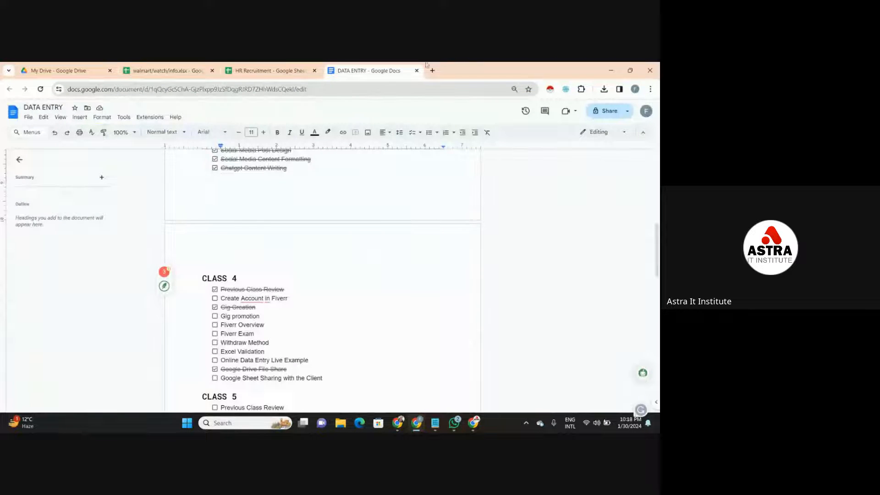
- Review the brand entries in the Walmart watch spreadsheet and the tool list in the data Validation note
click(432, 71)
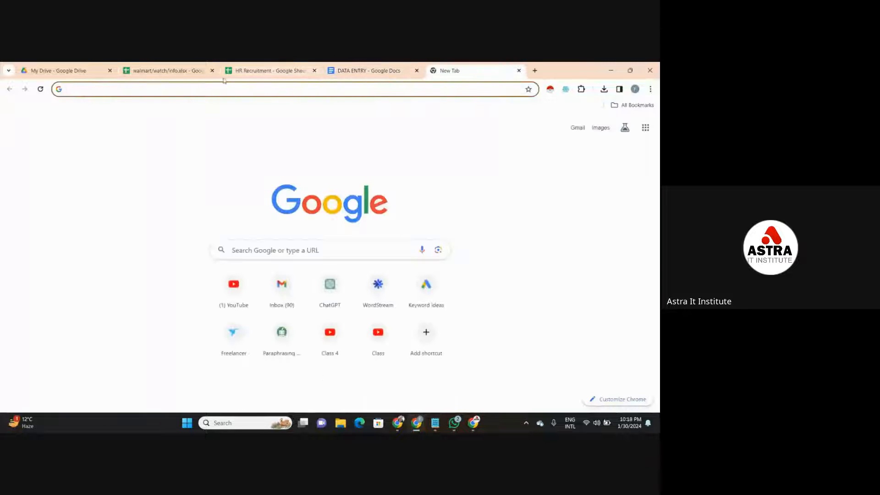
click(185, 67)
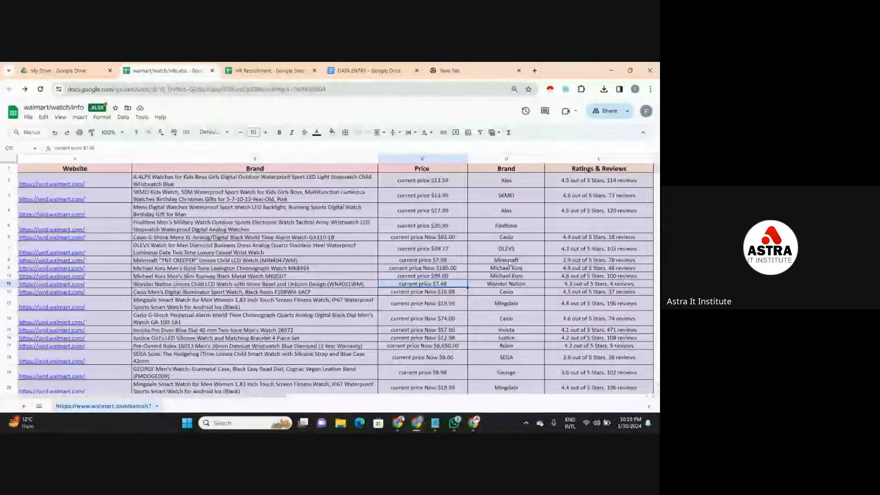
click(490, 260)
click(487, 278)
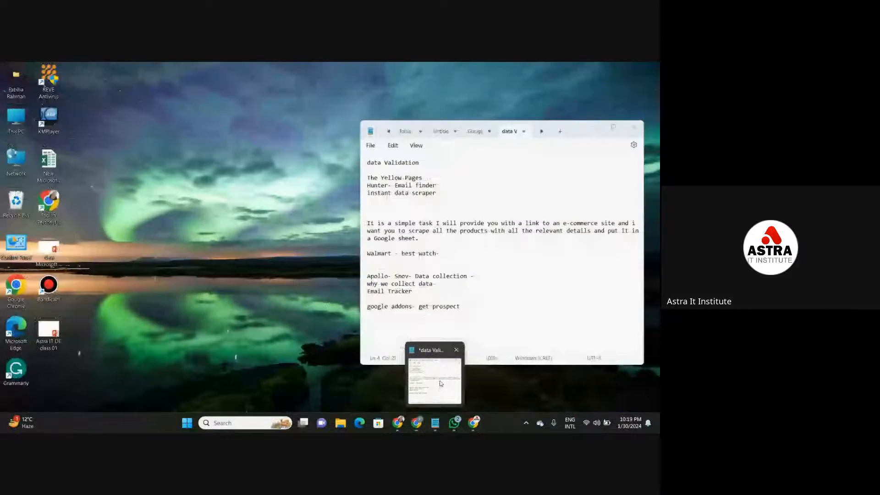
click(440, 385)
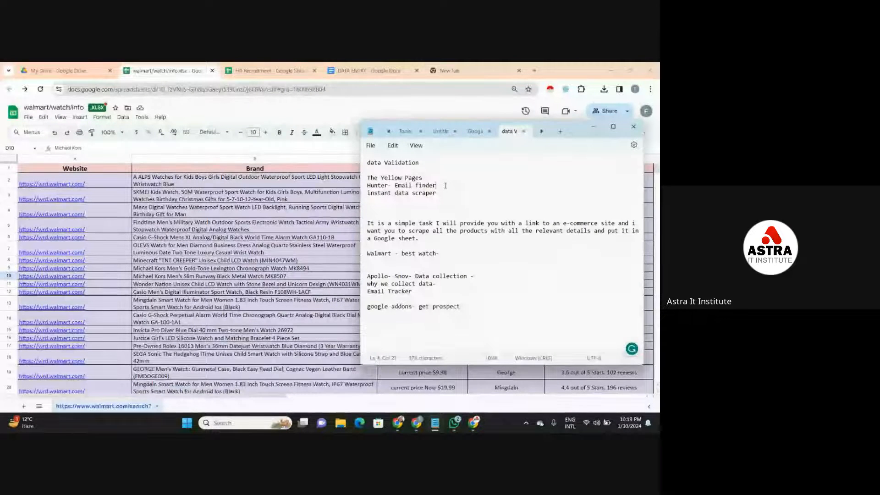
click(593, 127)
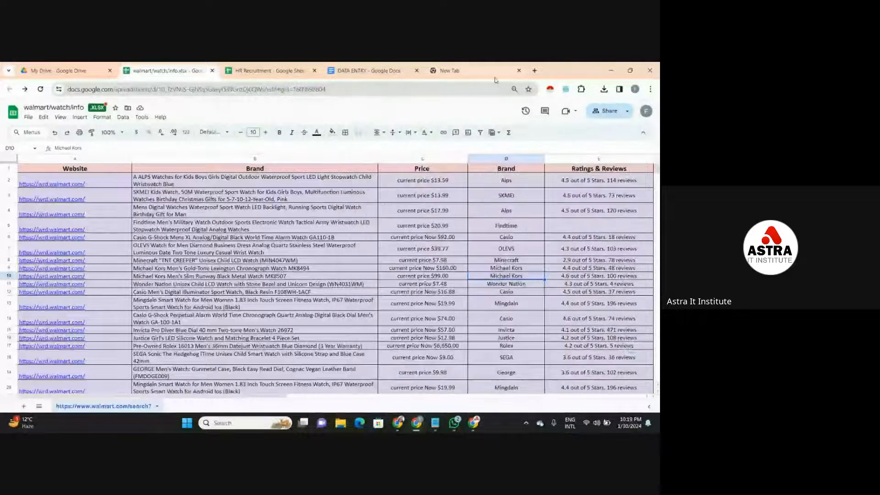
- Search the web for "email finder", view Hunter's Email Finder page, and close it
click(495, 79)
click(489, 91)
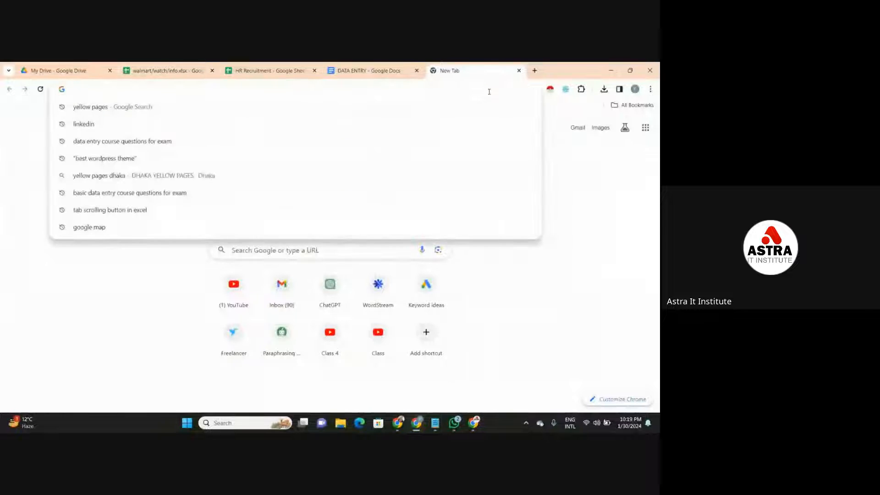
text(Ema)
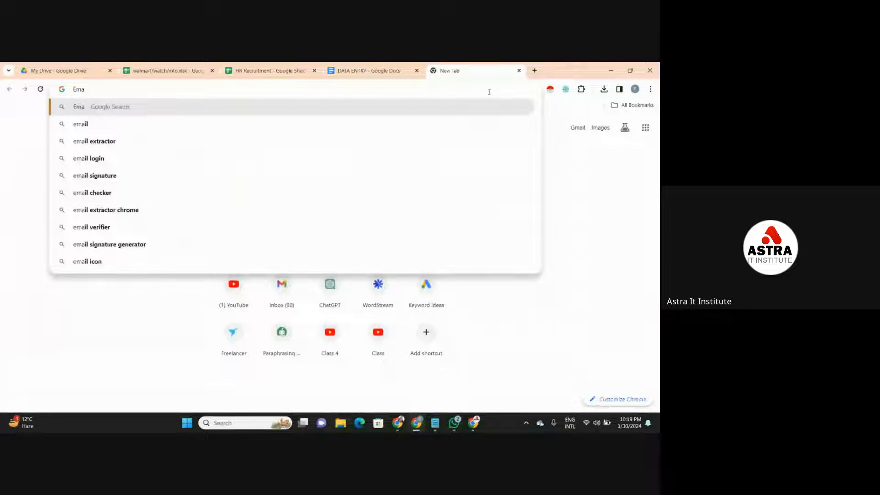
text(il Fin)
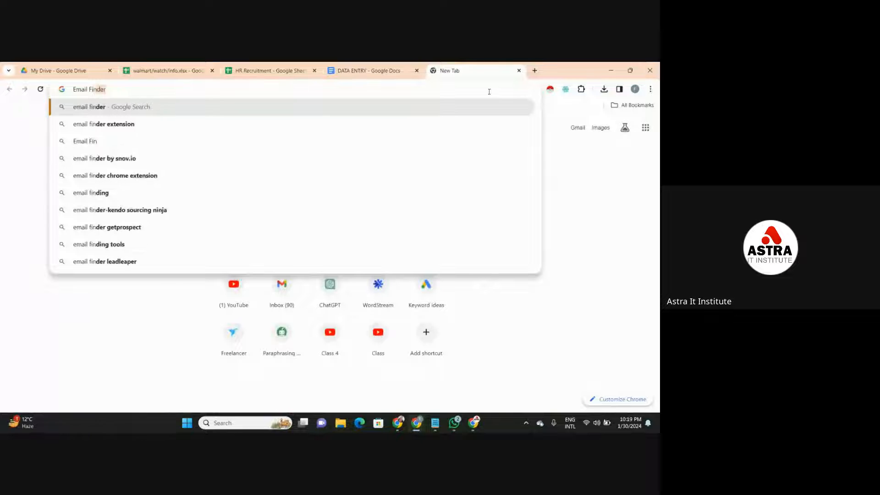
text(der)
key(Return)
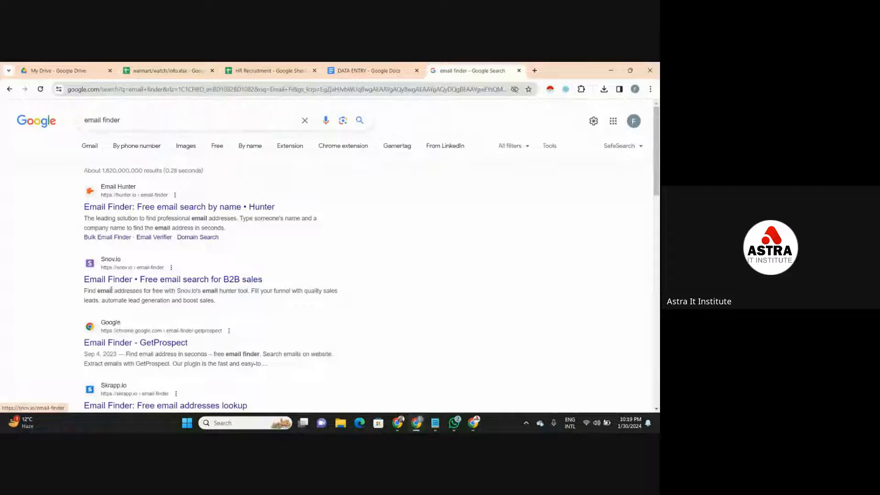
click(145, 207)
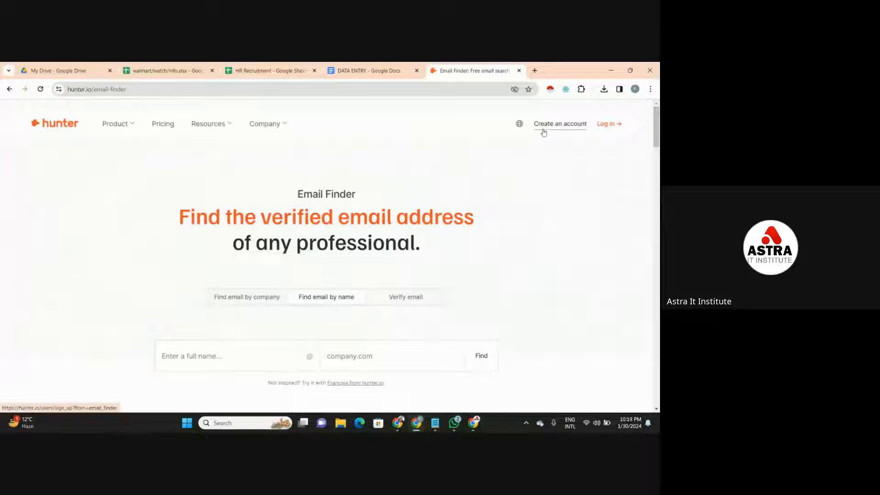
mouse_move(656, 126)
mouse_down()
mouse_move(657, 180)
mouse_move(657, 122)
mouse_up()
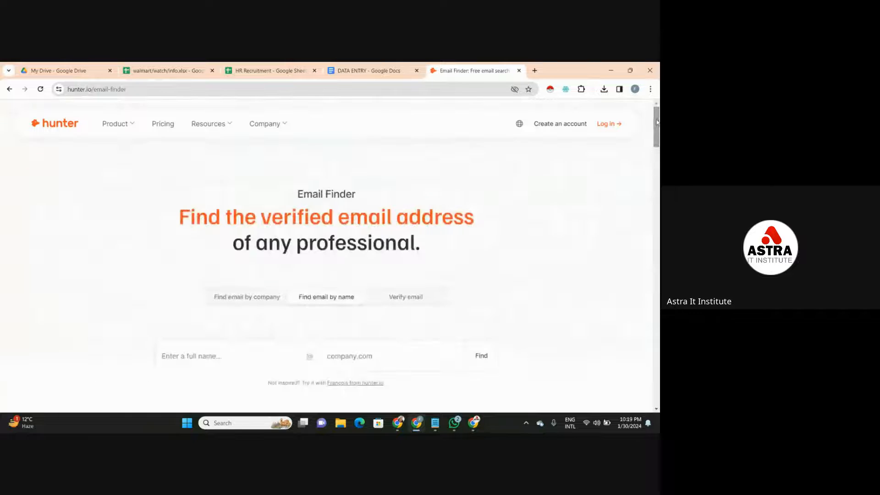
click(519, 71)
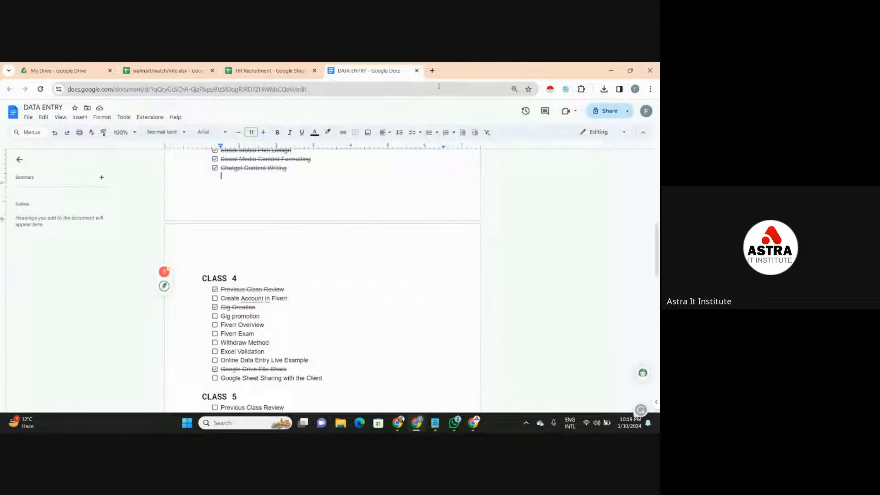
- Search the web for "snov" in a new tab and open the sponsored Snov.io official website result
click(432, 70)
click(431, 88)
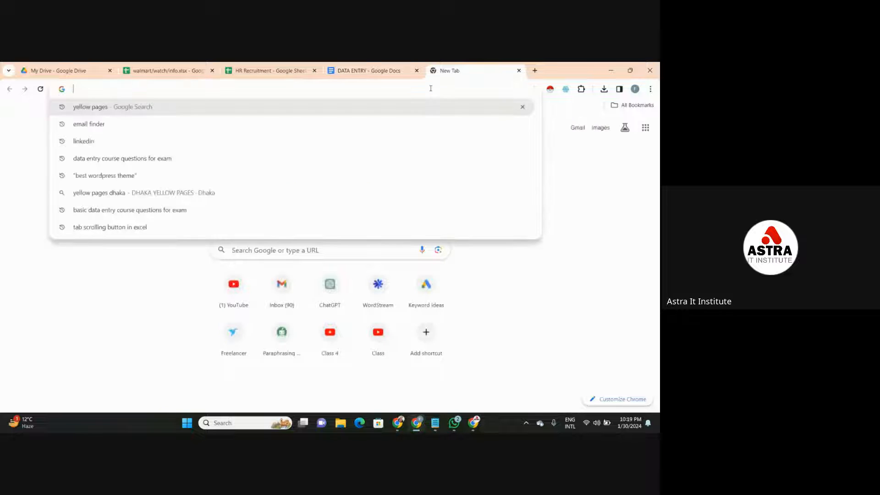
text(snov)
key(Return)
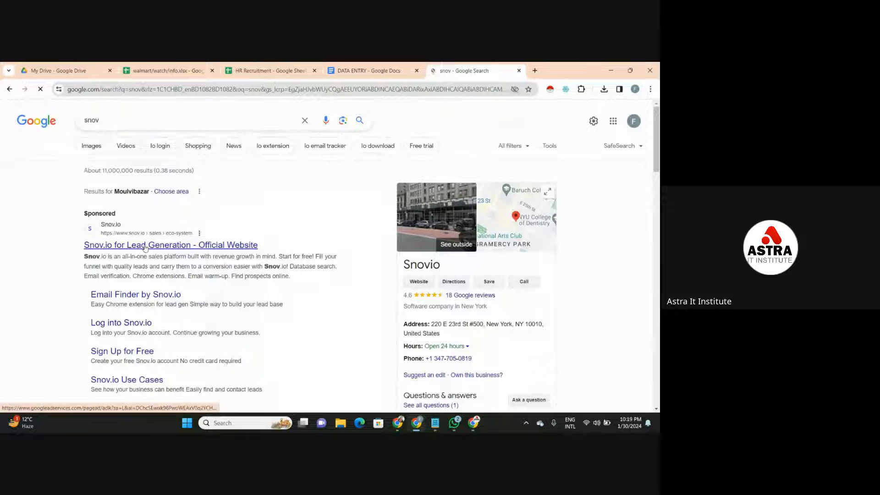
click(146, 247)
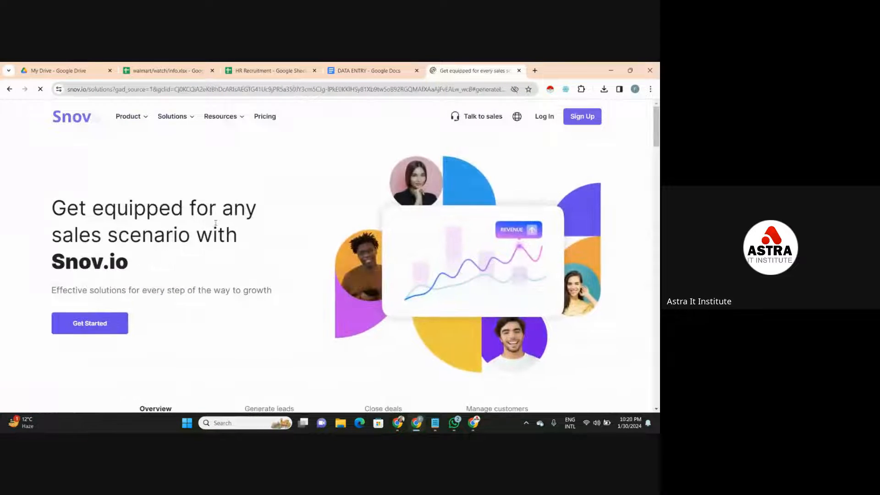
- Start a Snov.io registration by signing up with the existing Google account and consenting to share its details
click(71, 329)
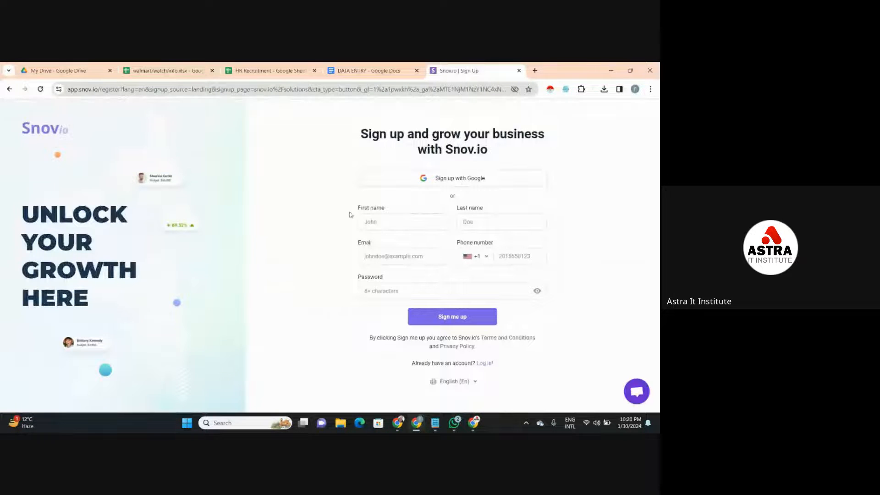
click(413, 183)
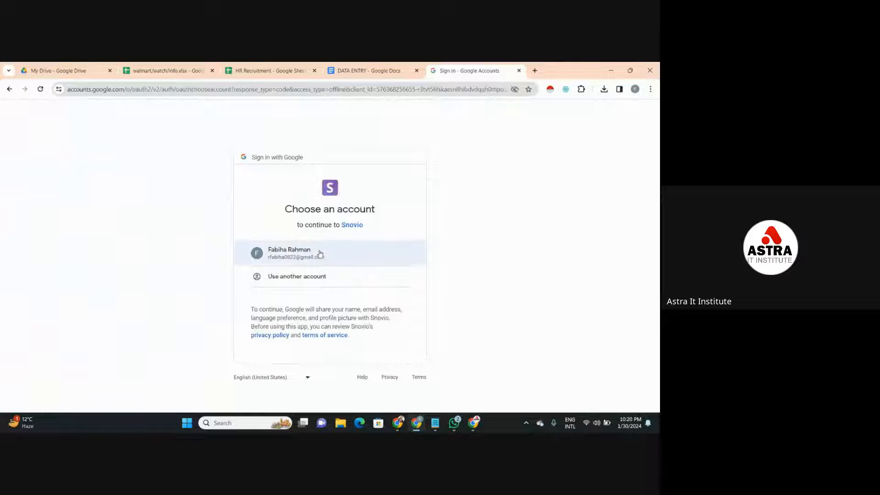
click(319, 253)
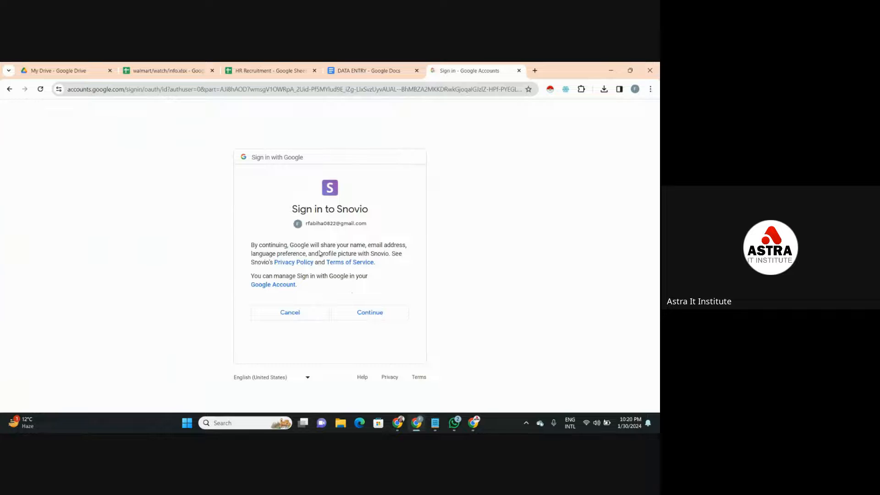
click(367, 311)
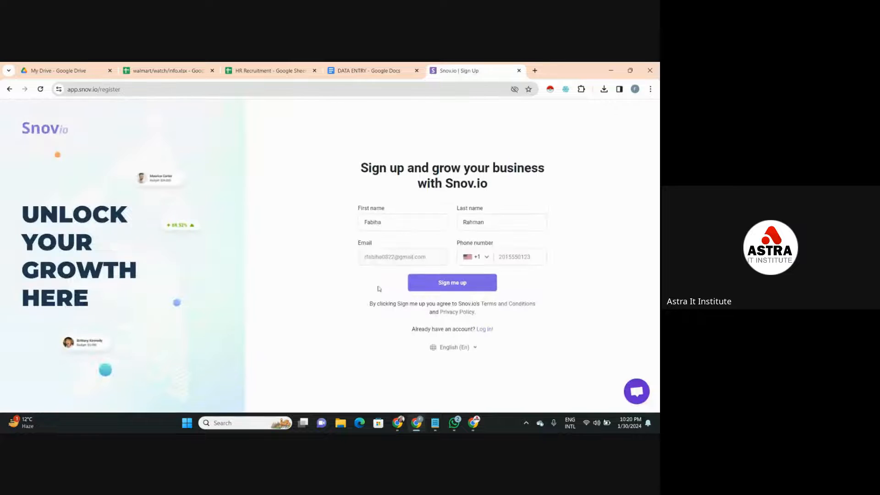
- Set the phone country to Bangladesh (+880), enter the phone number, and submit the Snov.io sign-up form
click(463, 221)
click(476, 257)
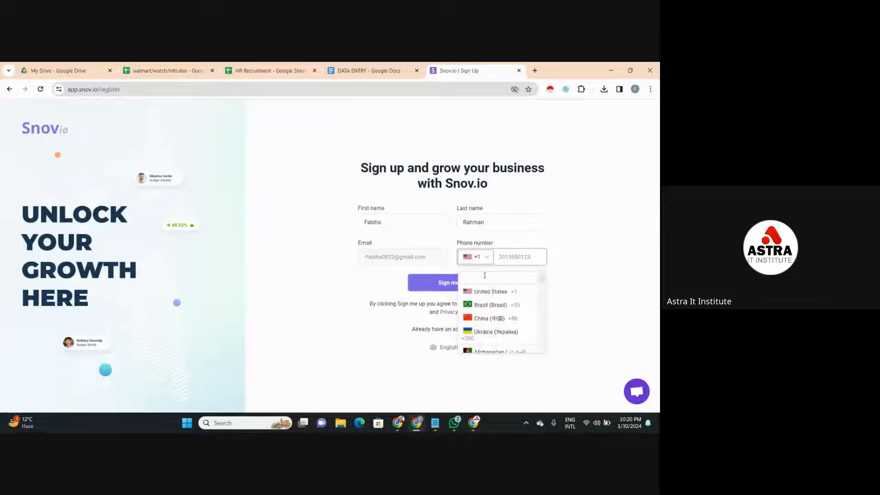
text(ba)
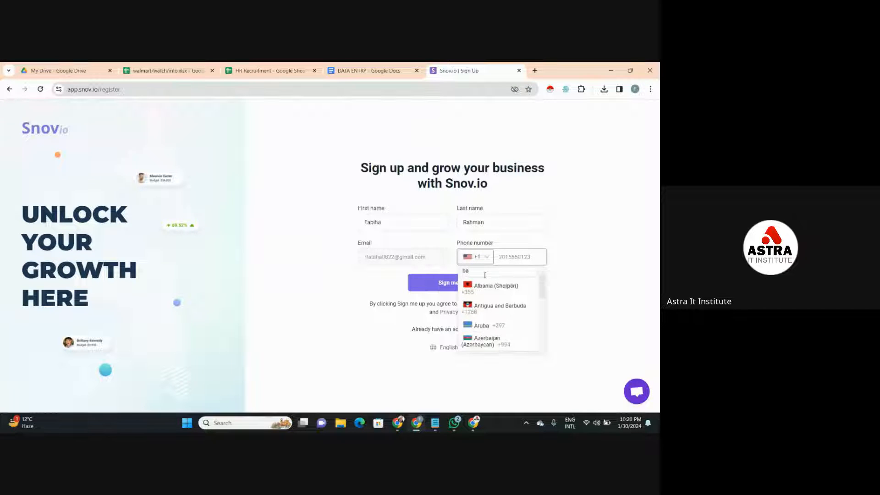
text(ng)
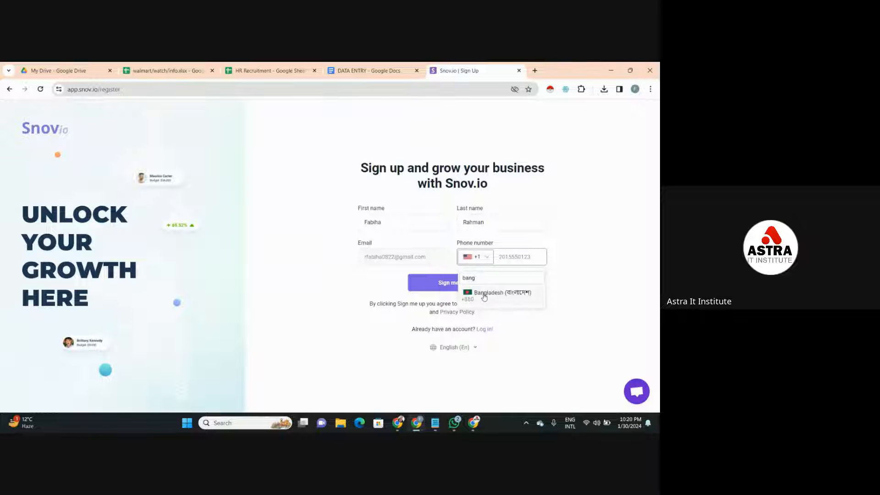
click(484, 297)
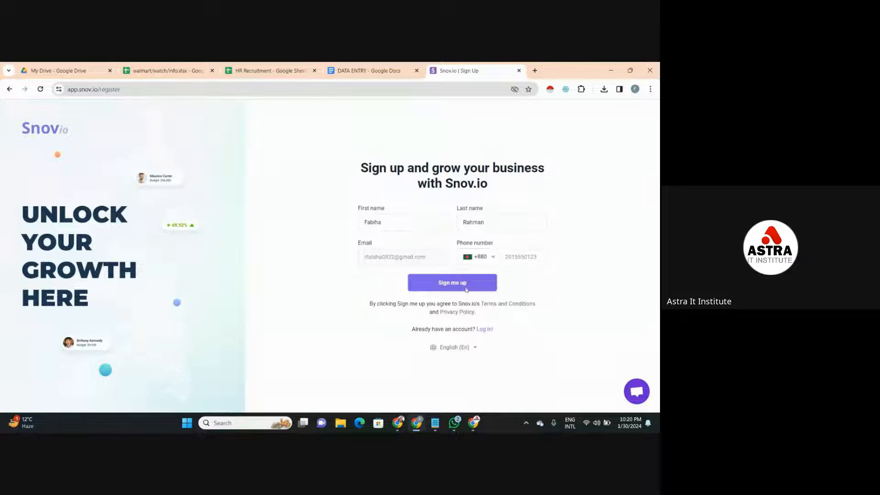
click(437, 283)
click(521, 251)
click(459, 285)
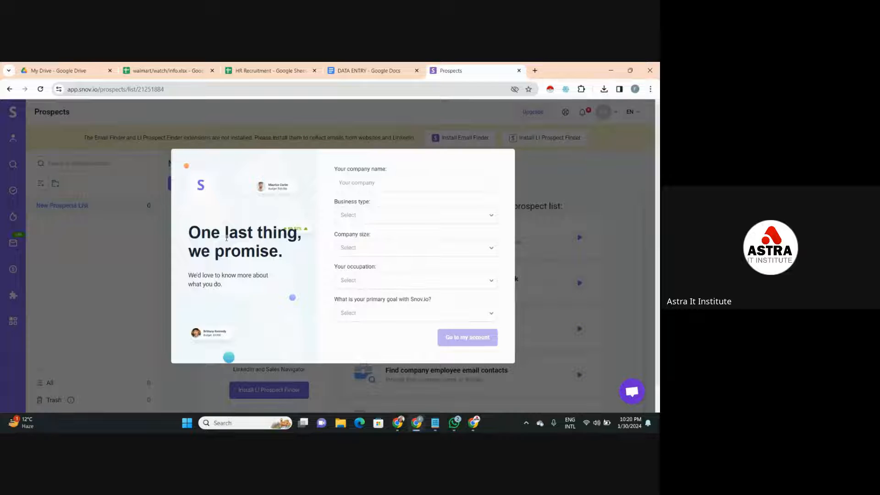
- Enter "Astra IT Intitute" as the company name and choose IT outsource as the business type
click(409, 178)
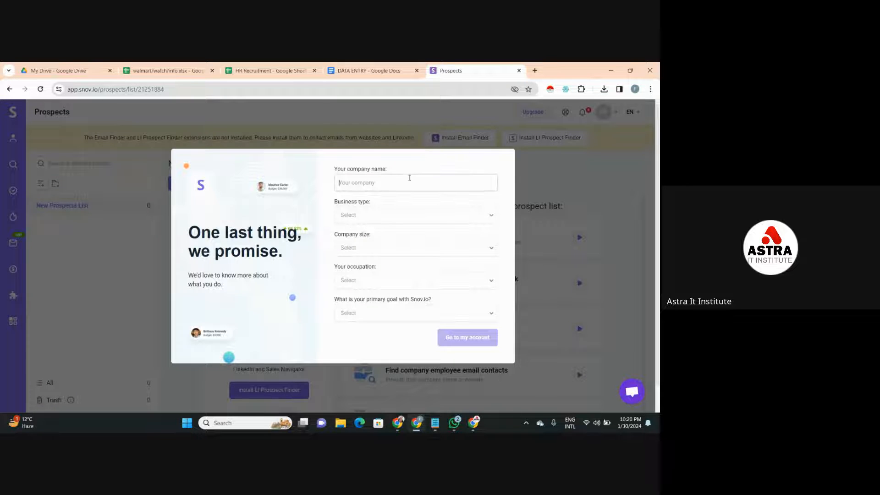
text(Astrttute)
click(404, 216)
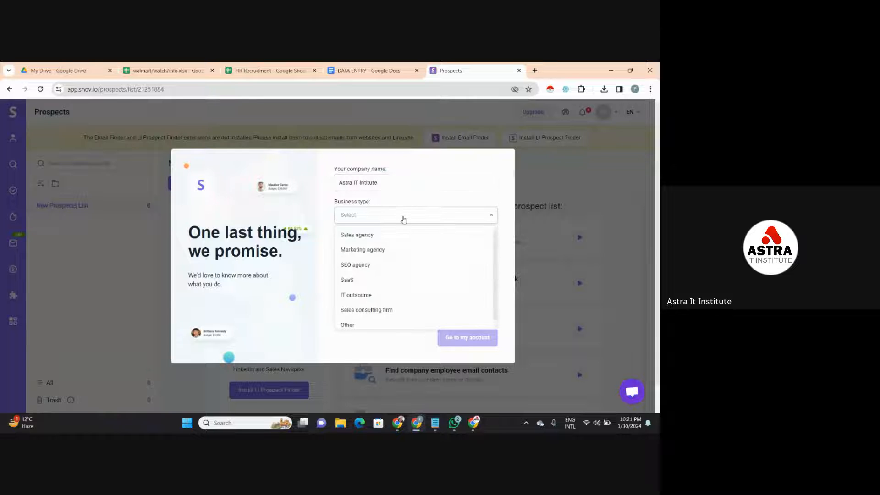
click(424, 297)
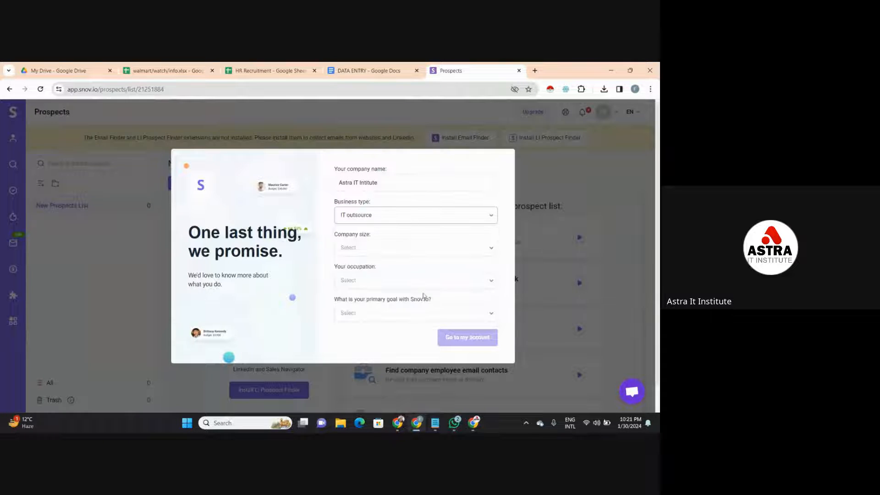
- Choose company size 1-10, occupation SEO specialist and primary goal Lead generation, and continue to the account
click(427, 252)
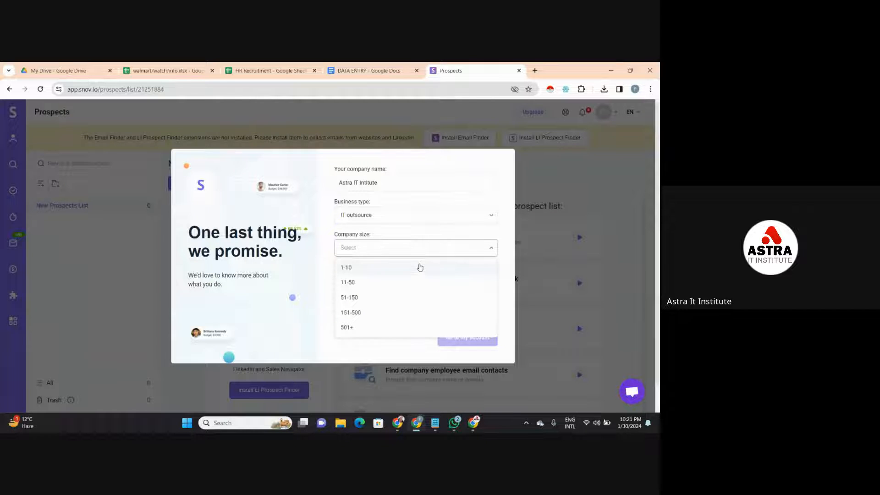
click(420, 267)
click(418, 278)
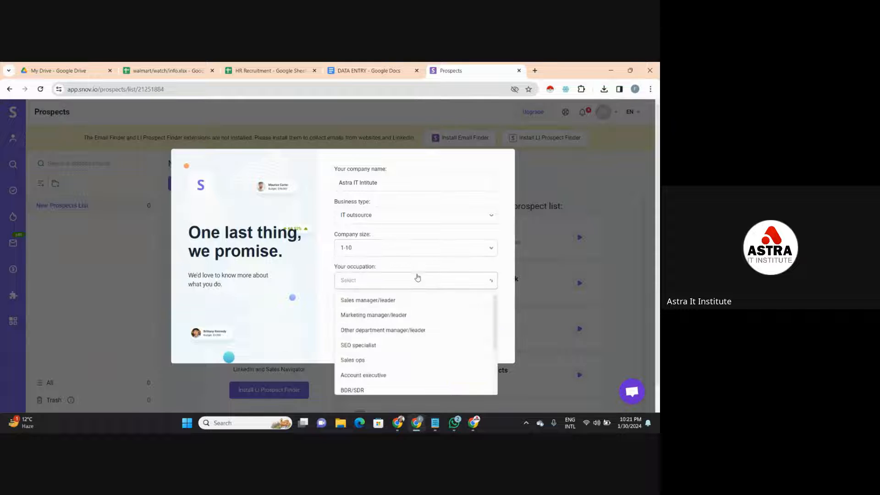
click(444, 348)
click(445, 319)
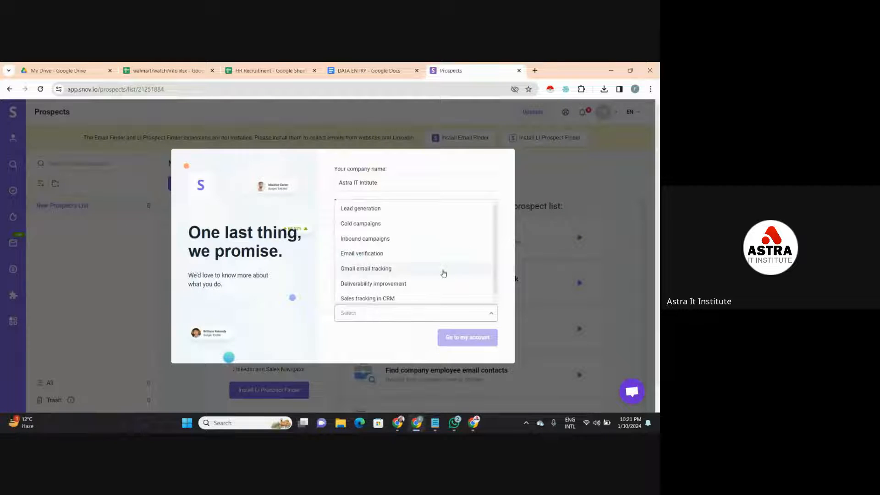
click(445, 209)
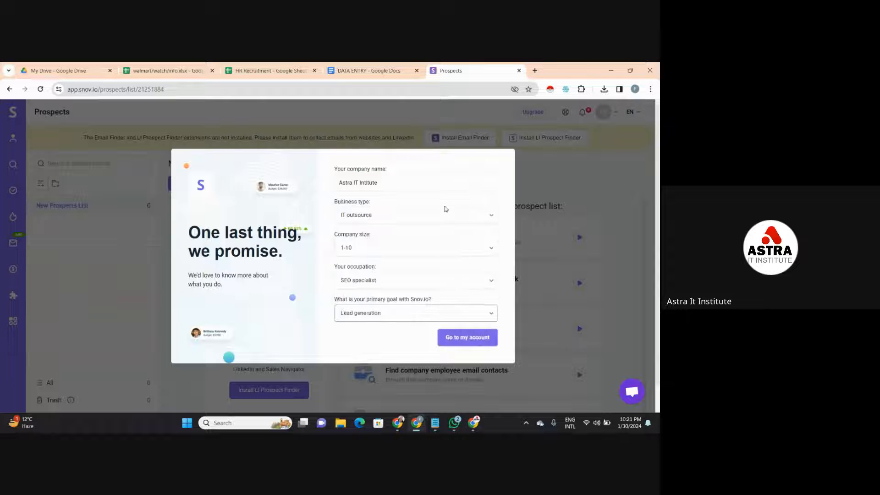
click(465, 337)
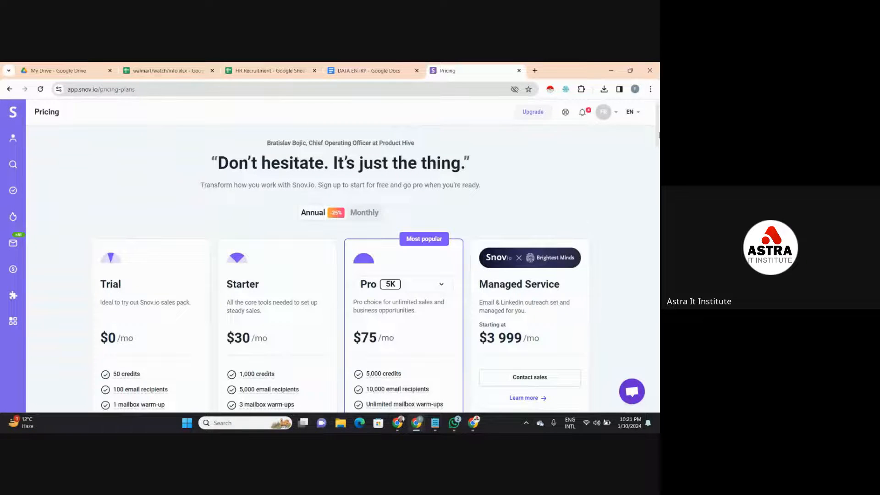
- Examine the prices, credits and included features of the Trial, Starter, Pro and Managed Service plans
drag(659, 135, 658, 159)
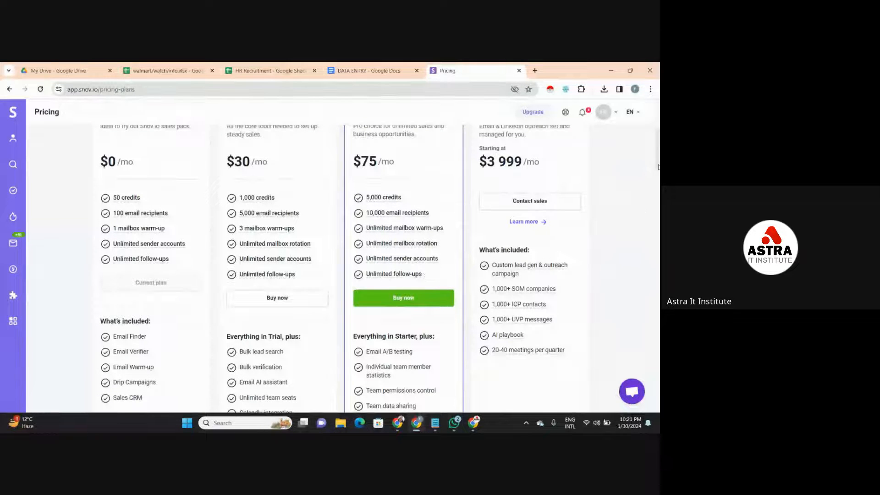
mouse_move(659, 168)
mouse_down()
mouse_move(659, 197)
mouse_move(659, 158)
mouse_up()
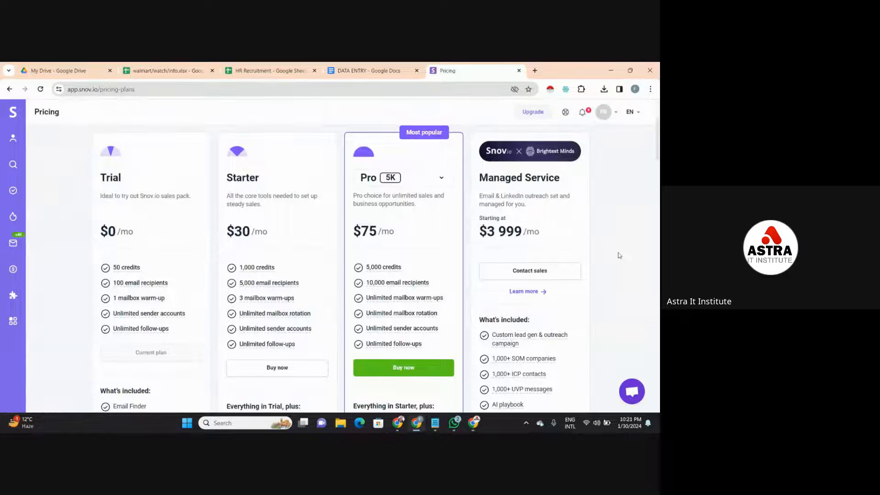
scroll(326, 301, down, 10)
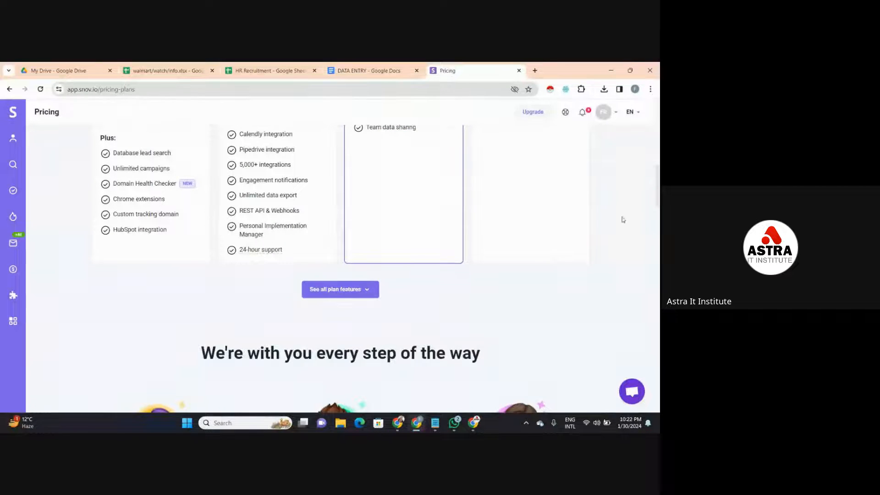
scroll(153, 251, up, 10)
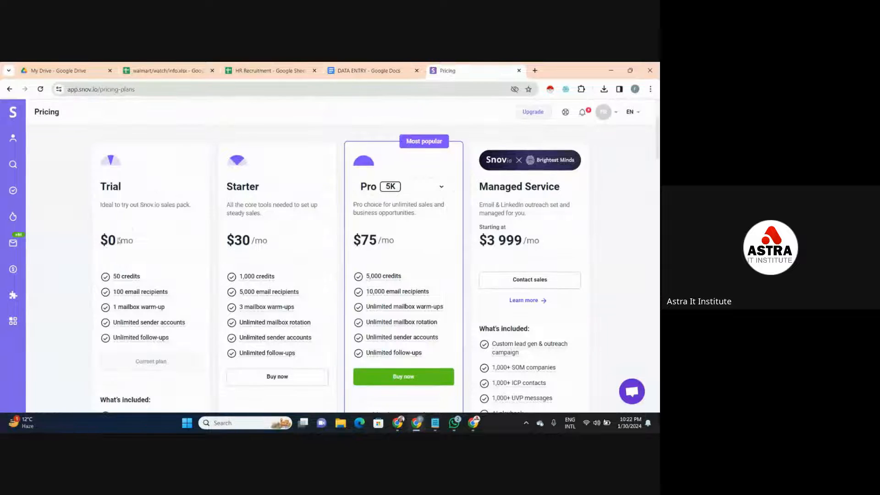
mouse_move(130, 278)
scroll(309, 181, down, 2)
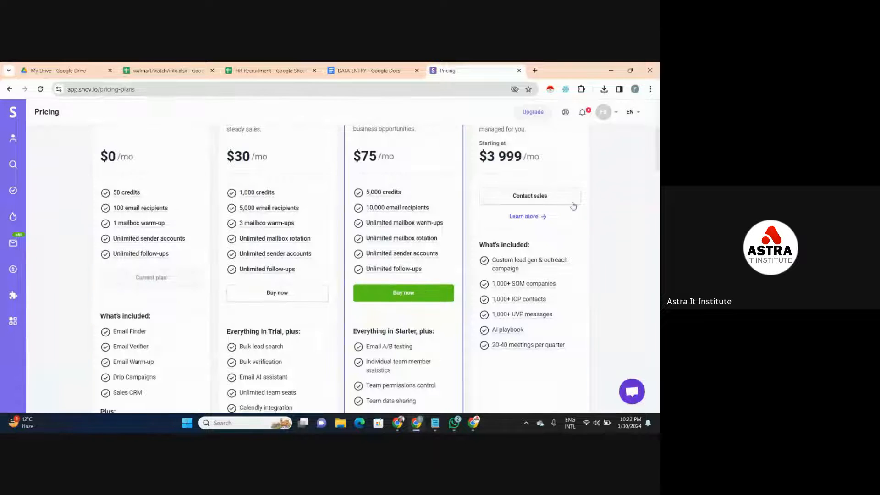
- Expand the list of all plan features and look over the Compare plans table
drag(659, 169, 659, 201)
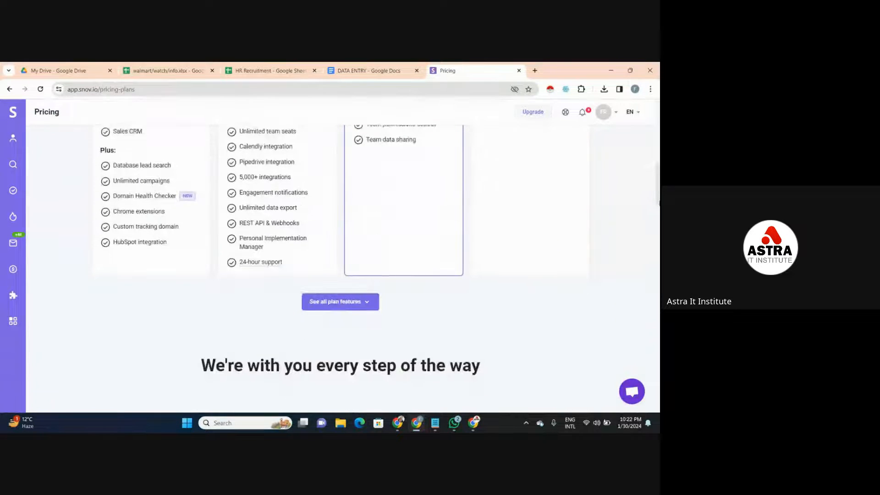
click(362, 301)
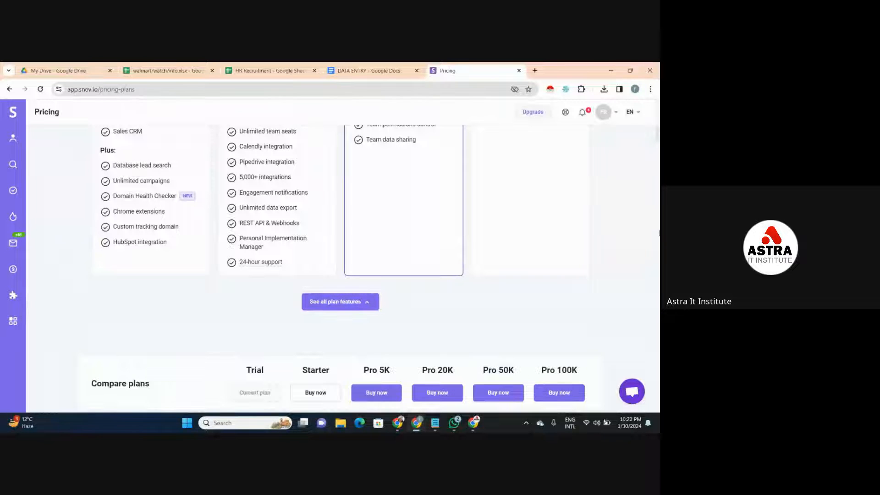
scroll(658, 140, down, 2)
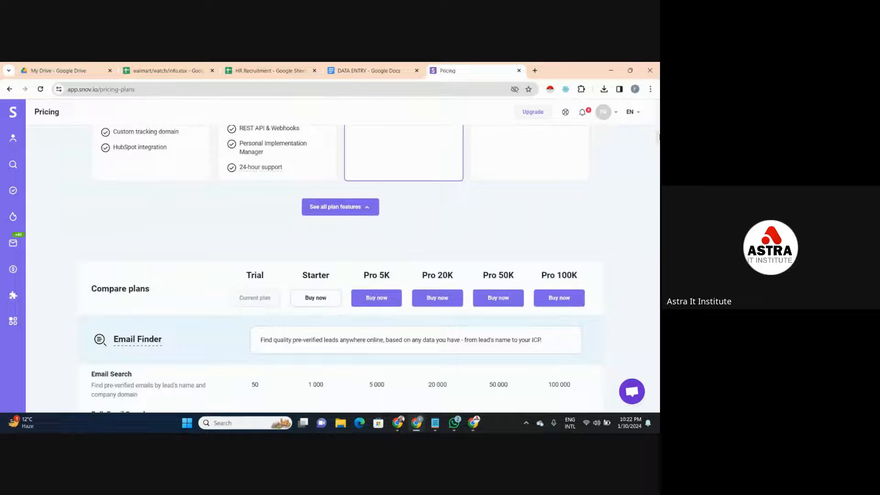
scroll(339, 253, up, 10)
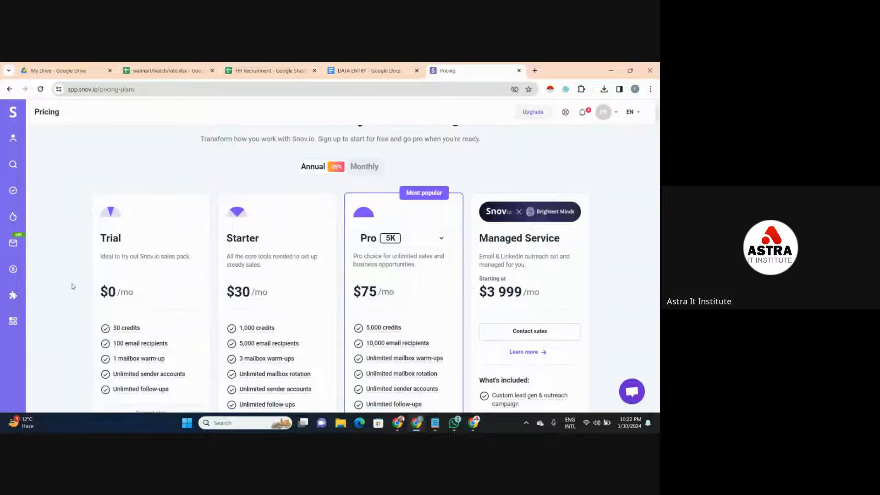
- Review the Trial plan's credits, email recipients and included tools alongside the paid plans
scroll(72, 286, down, 3)
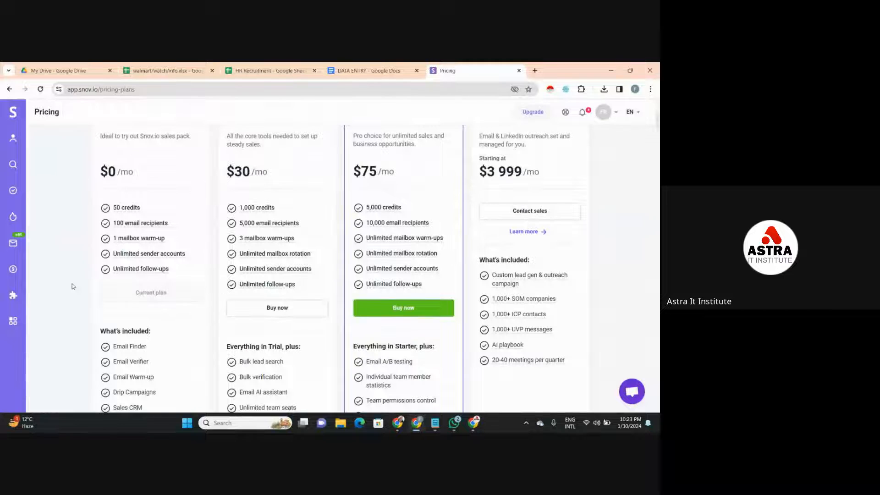
scroll(78, 290, down, 1)
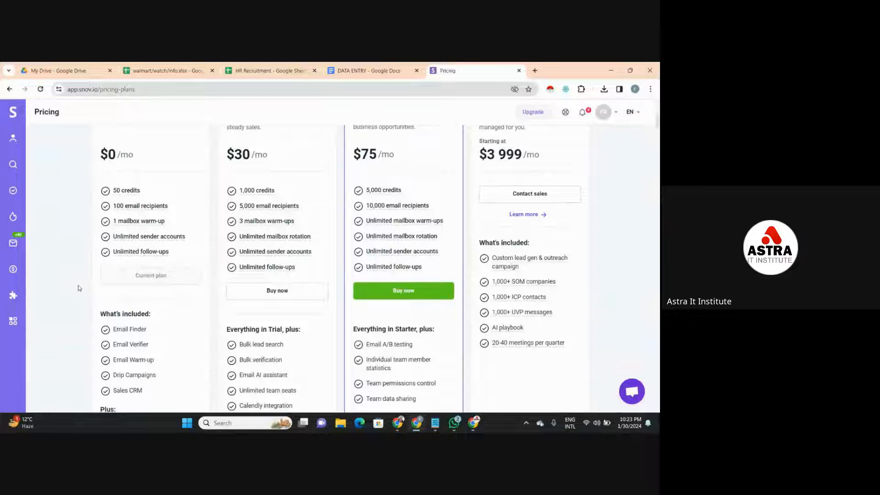
scroll(77, 290, down, 1)
scroll(80, 287, down, 2)
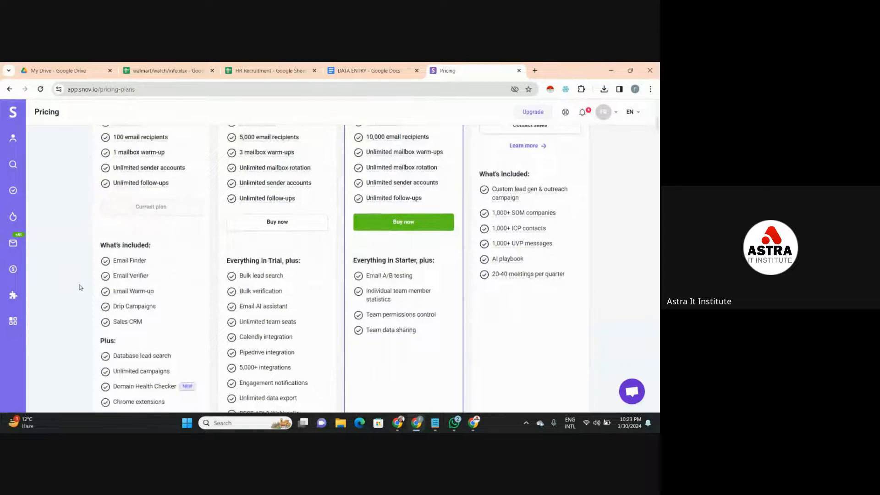
scroll(80, 288, down, 1)
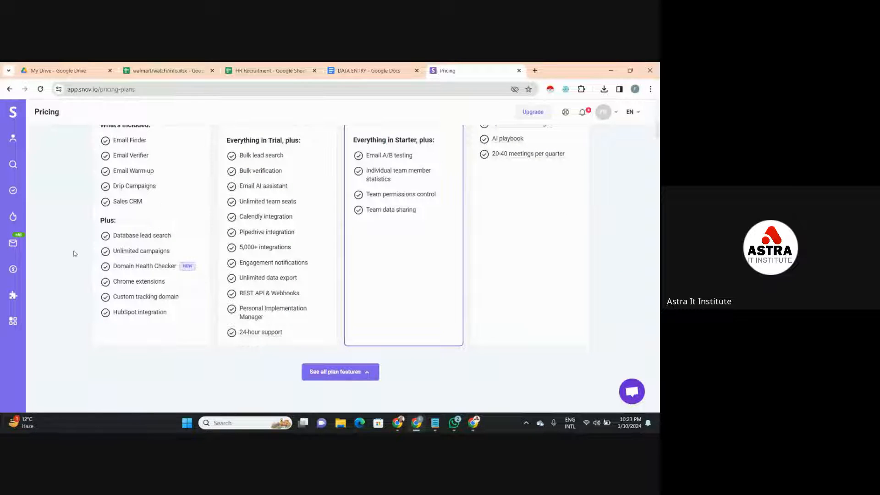
scroll(74, 254, up, 7)
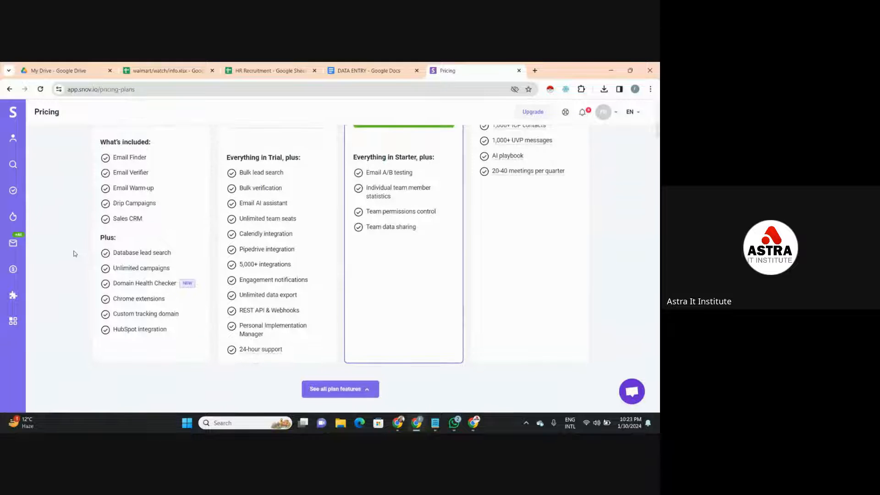
scroll(75, 253, down, 2)
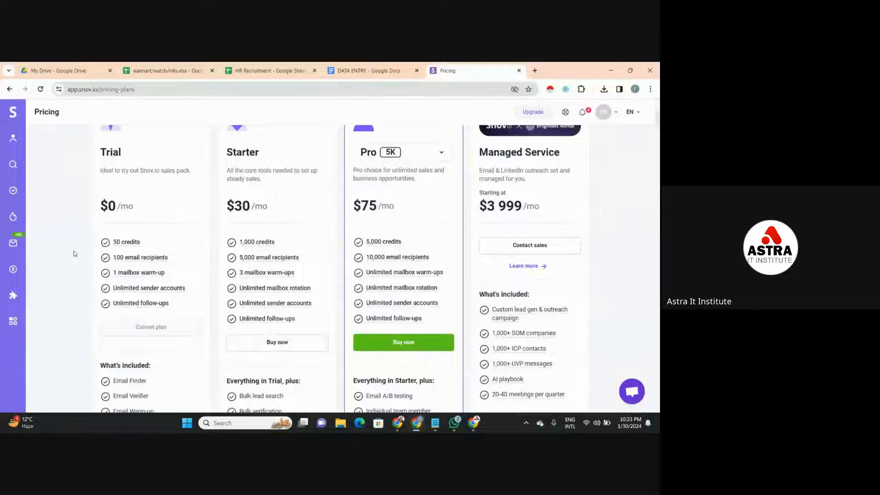
scroll(75, 254, down, 1)
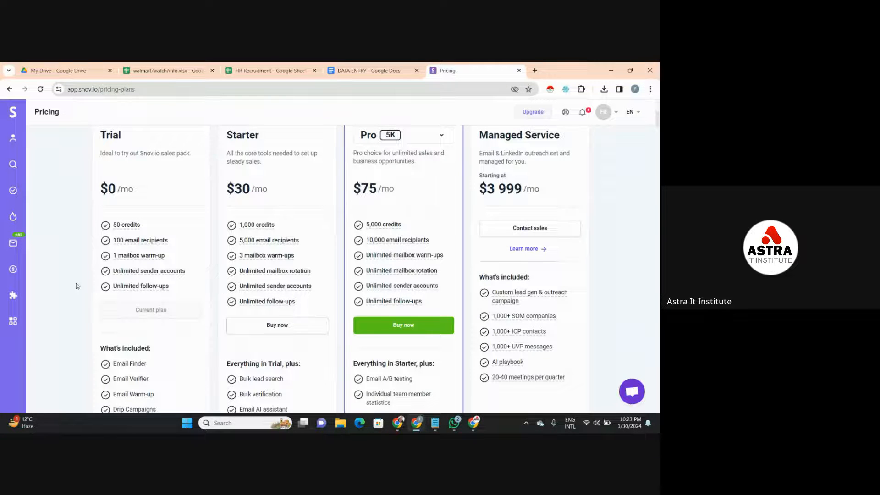
- Go through the tools included in the Trial, Starter and Pro plans and compare them with each plan's price
scroll(77, 286, down, 3)
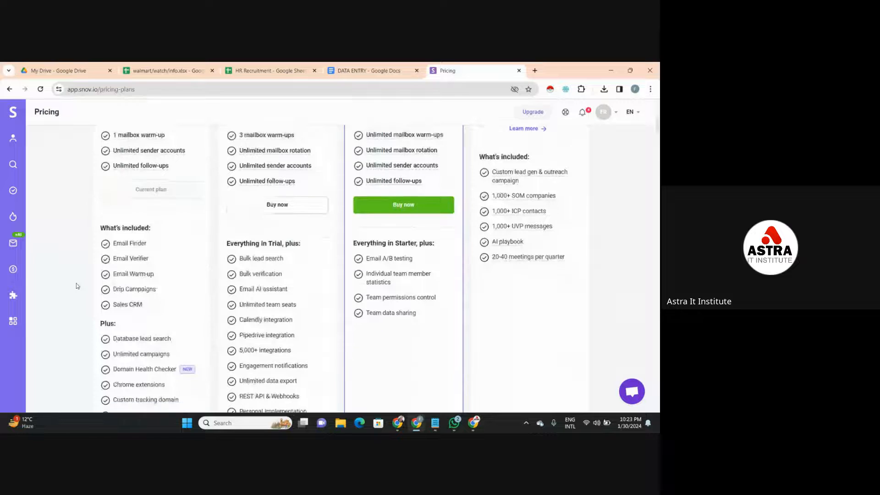
scroll(77, 286, down, 3)
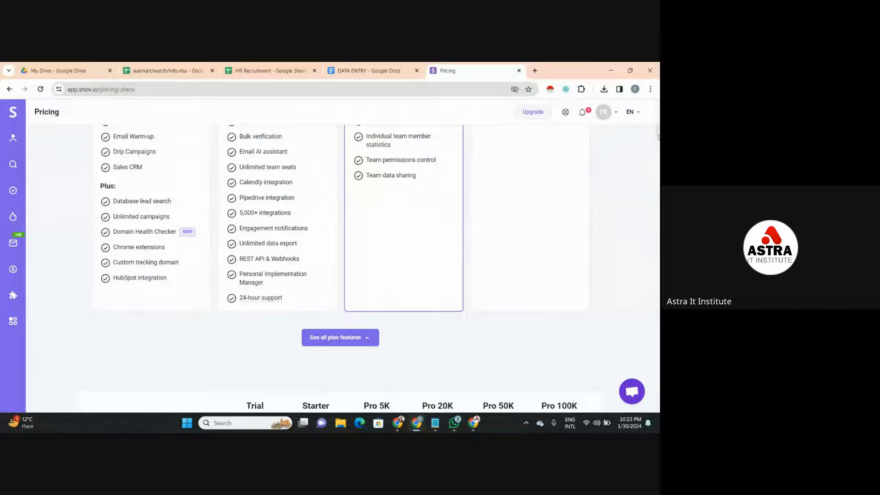
drag(659, 138, 659, 74)
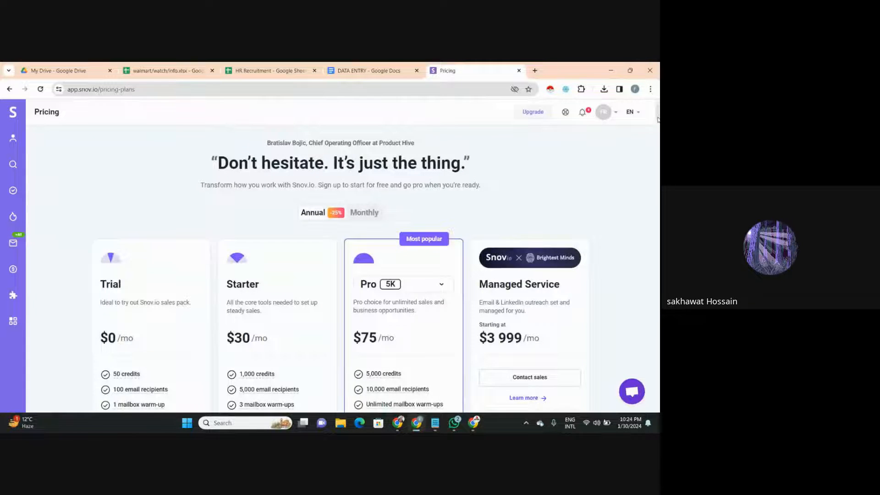
drag(659, 121, 657, 126)
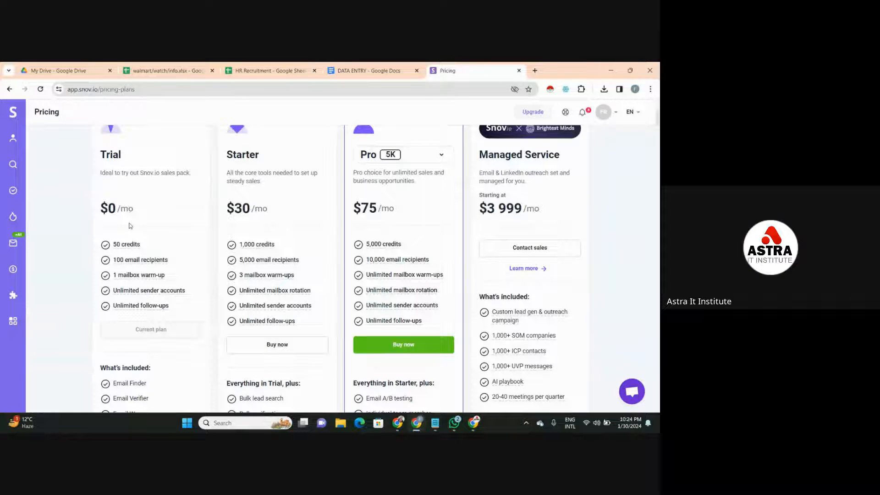
- Leave the pricing page, close the Snov.io tab and open a blank tab in its place
click(10, 90)
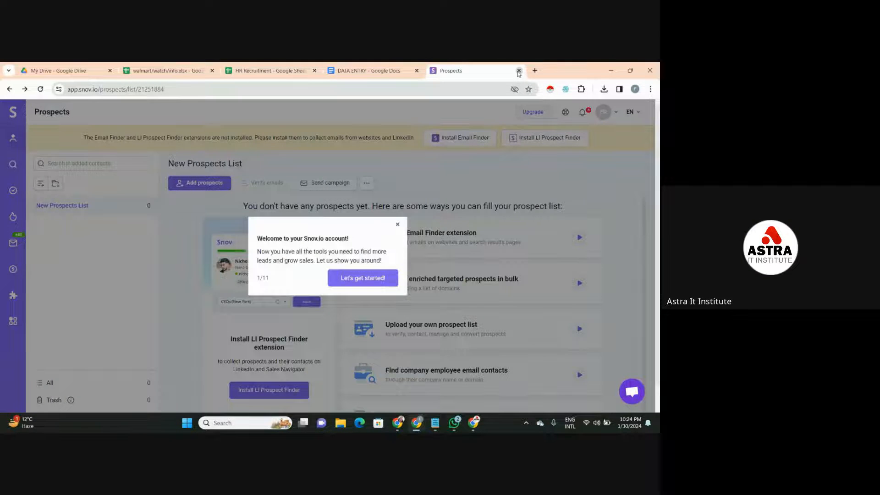
click(518, 71)
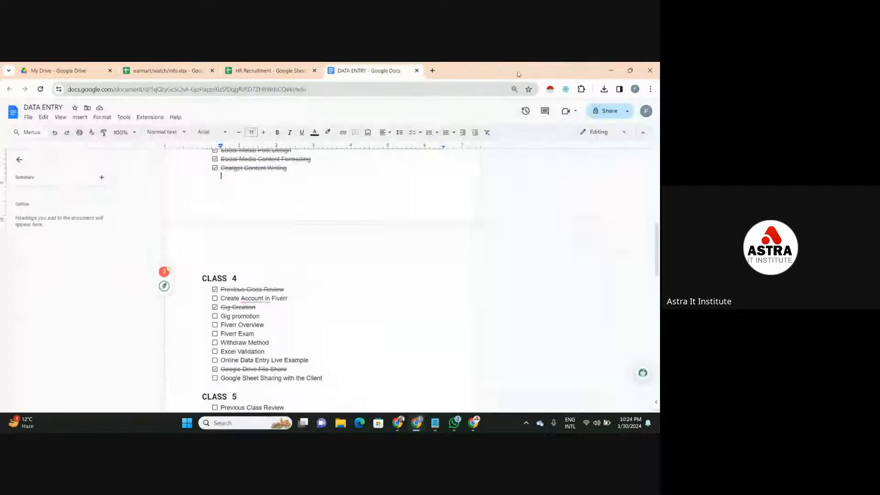
click(432, 71)
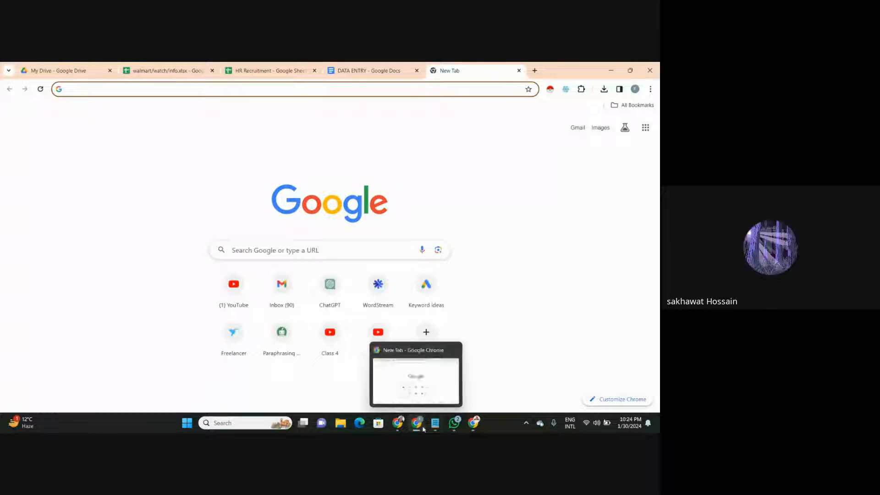
- Switch to the Gmail inbox in the other Chrome window and open the Mailtrack extension's options
mouse_move(401, 428)
click(369, 395)
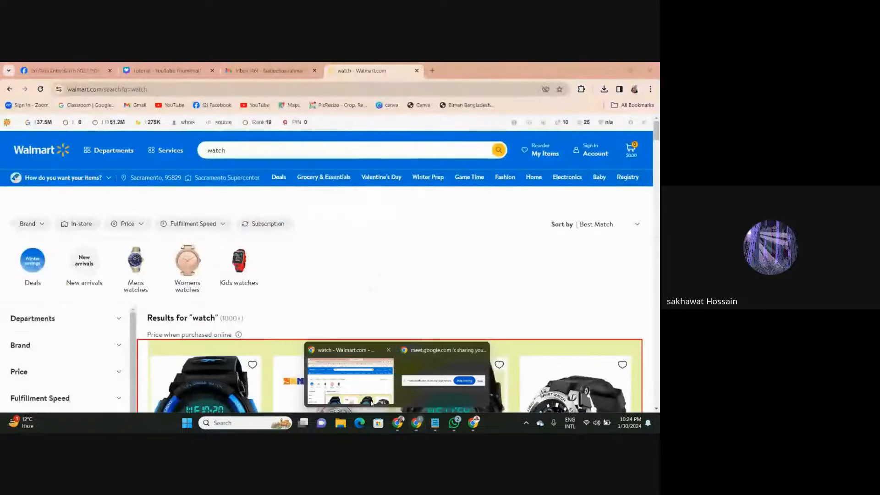
click(294, 71)
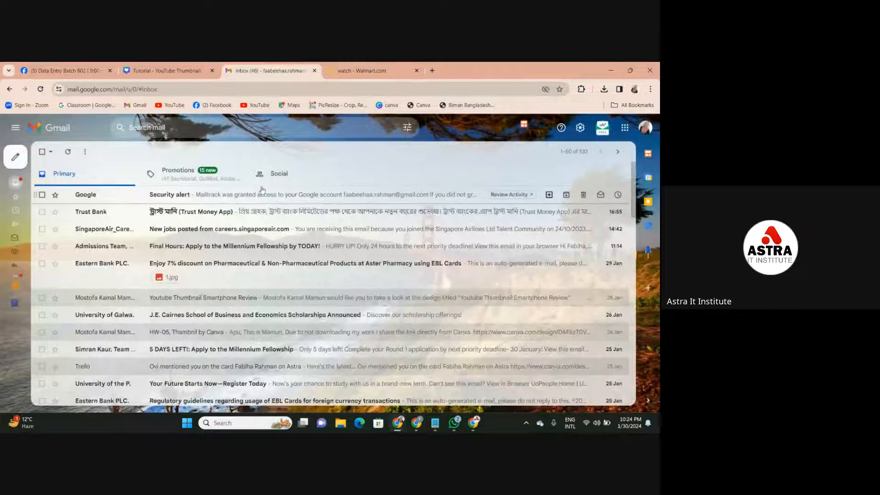
click(600, 128)
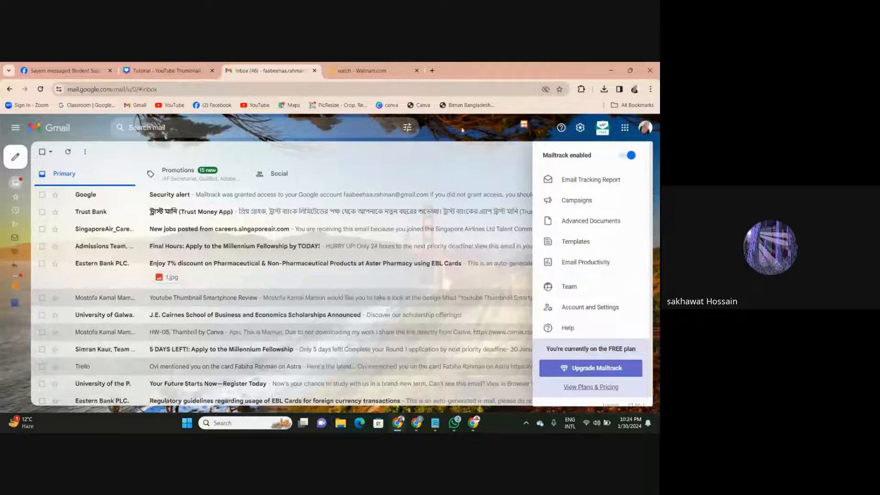
- Search the web in a new tab for "email tracker for gmail" and open the Mailtrack result, Email tracking for Gmail
click(432, 71)
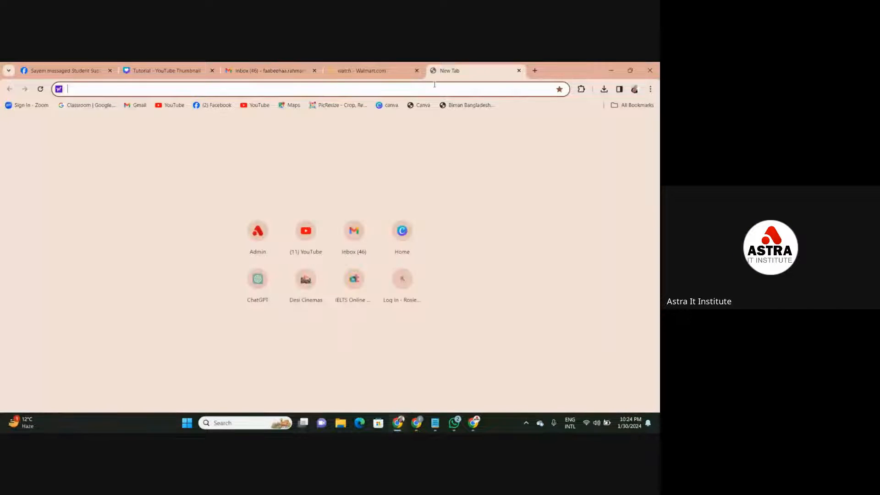
text(s)
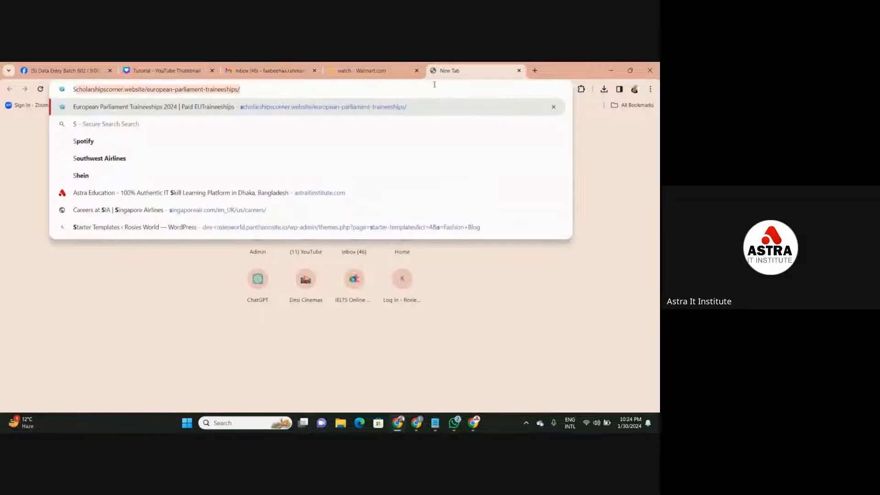
key(BackSpace)
key(BackSpace)
text(Email tracker for gmail)
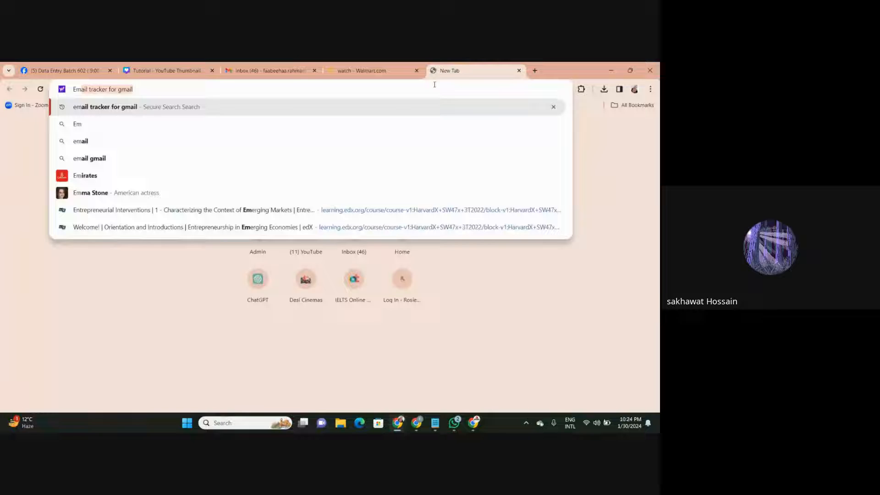
key(Return)
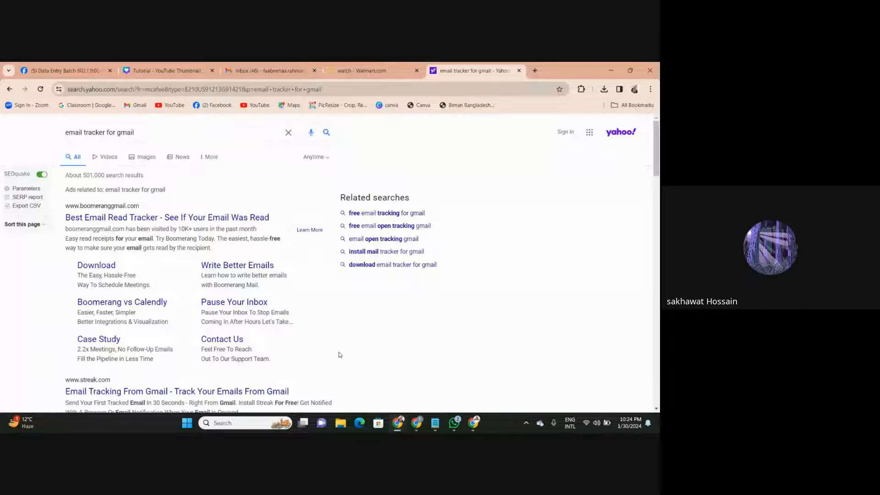
scroll(365, 346, down, 7)
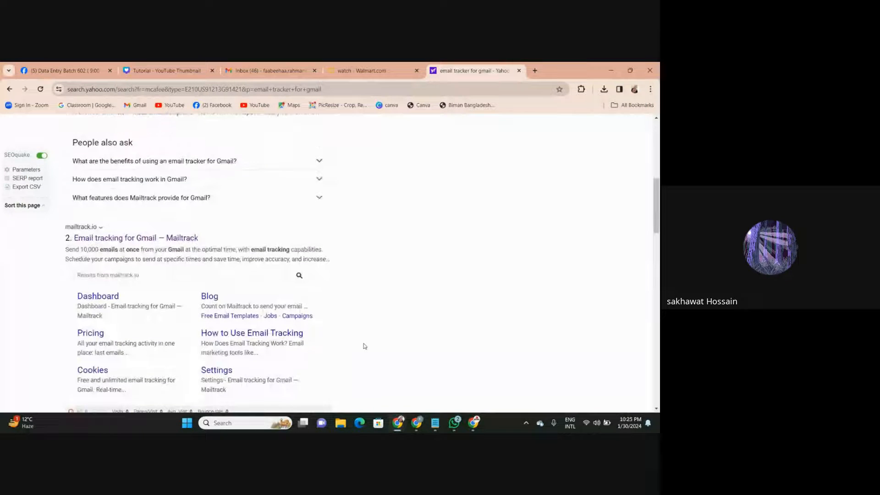
click(193, 239)
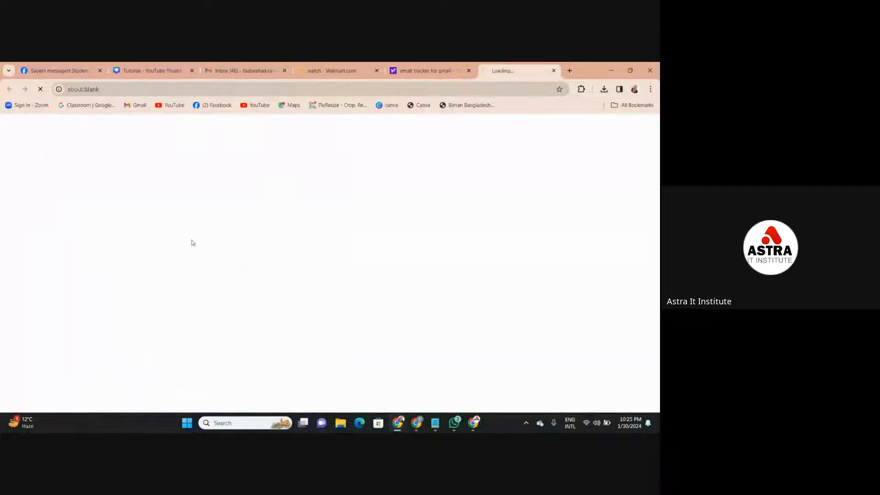
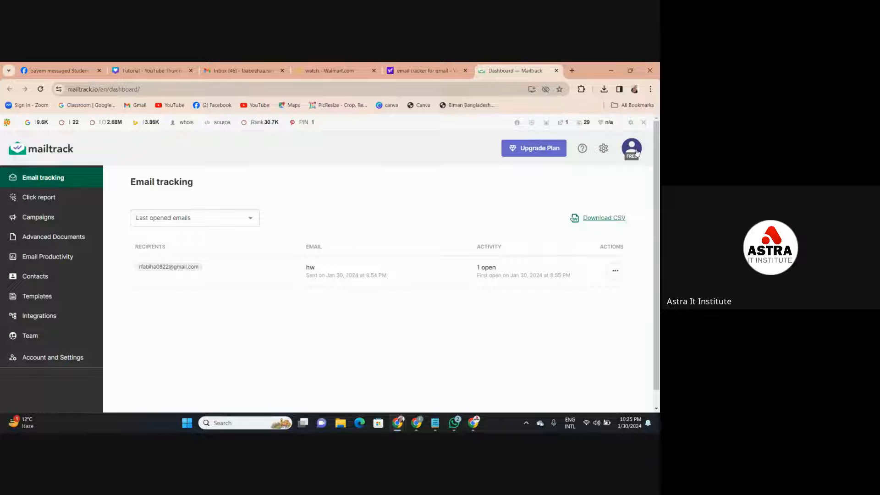
- Close the Mailtrack dashboard tab and switch to the other Chrome window with the blank new tab
click(556, 70)
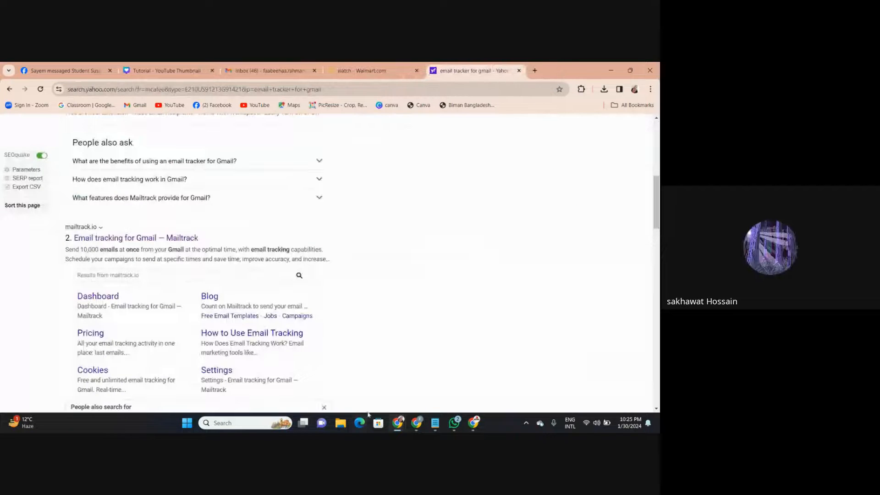
drag(656, 215, 657, 162)
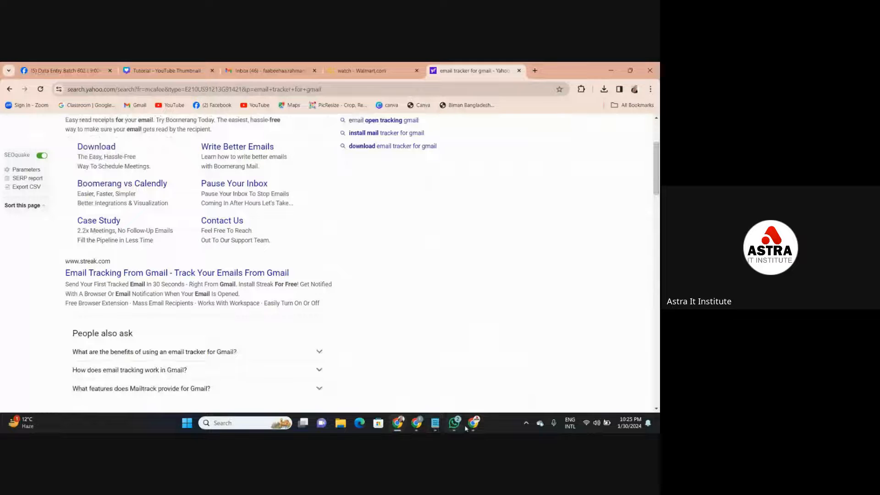
mouse_move(475, 425)
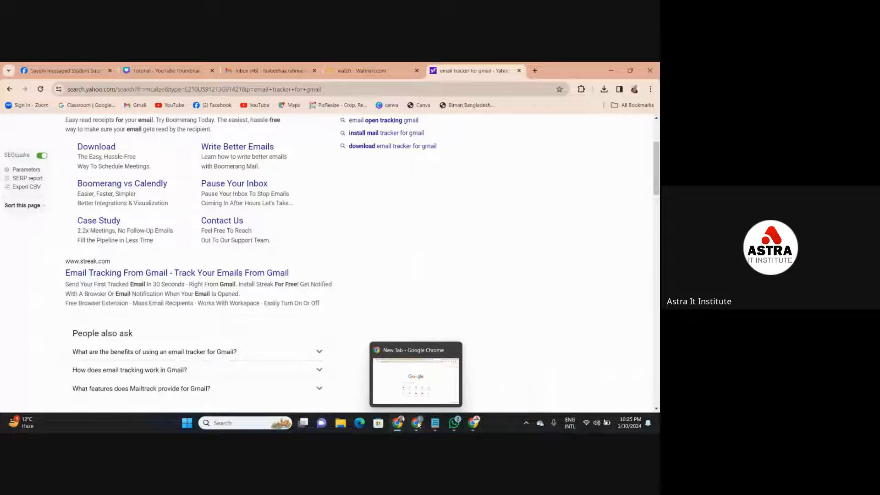
click(418, 396)
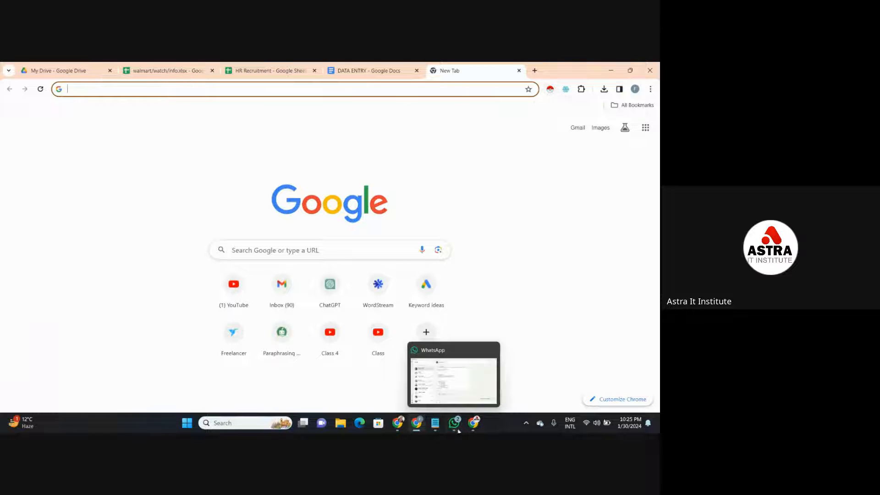
- Check the data Validation notes in Notepad for the topics to cover and put the notes away again
mouse_move(434, 423)
click(441, 379)
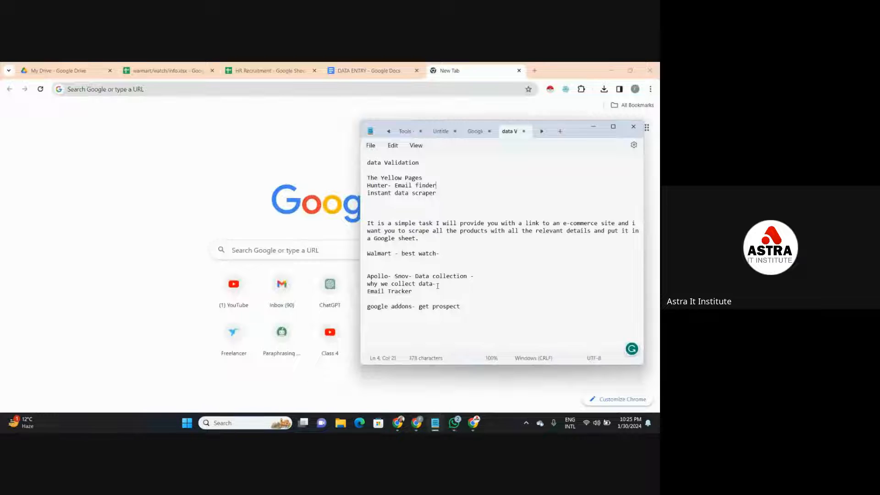
click(590, 125)
- Search Google for "apollo" and open the Apollo.io result, Sales Intelligence and Engagement Platform
click(489, 94)
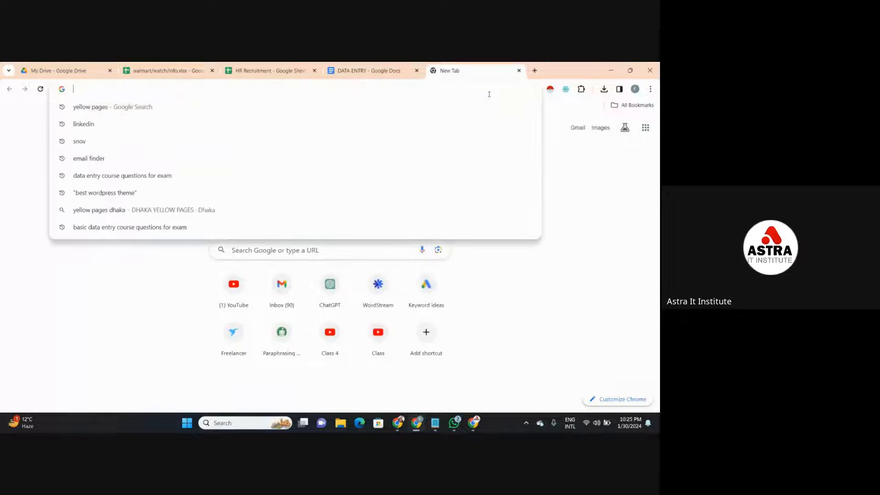
text(Ap)
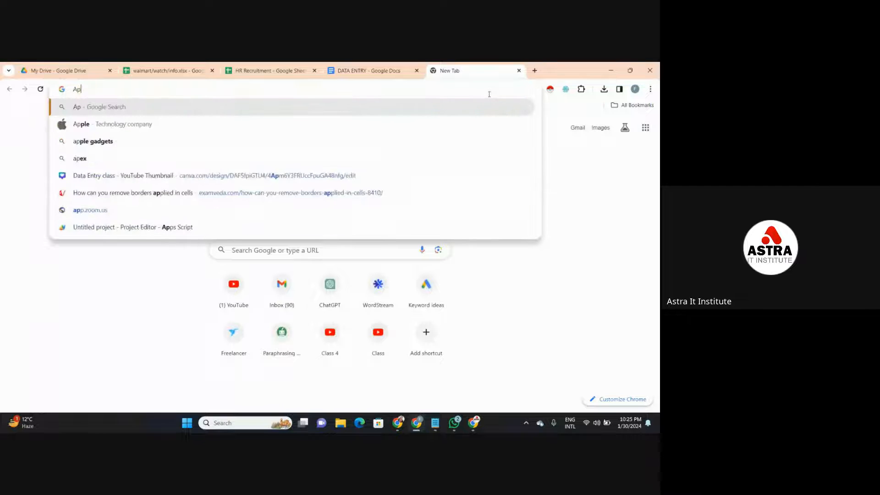
text(ollo)
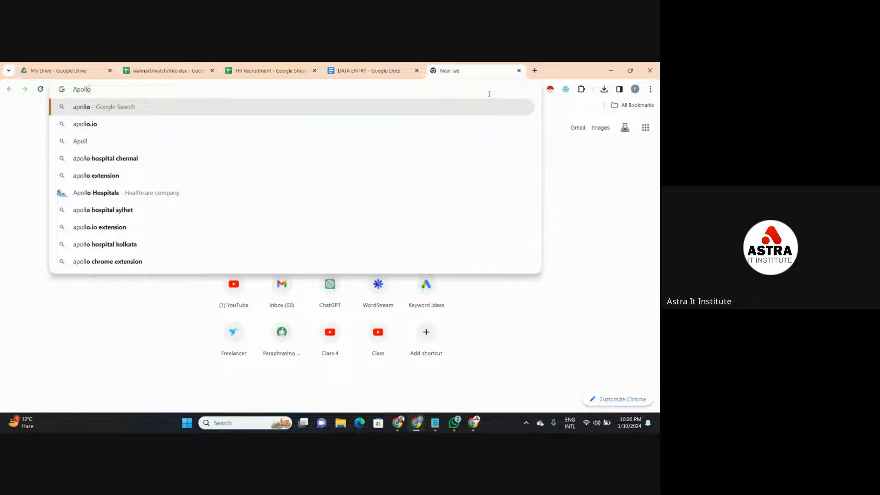
key(Return)
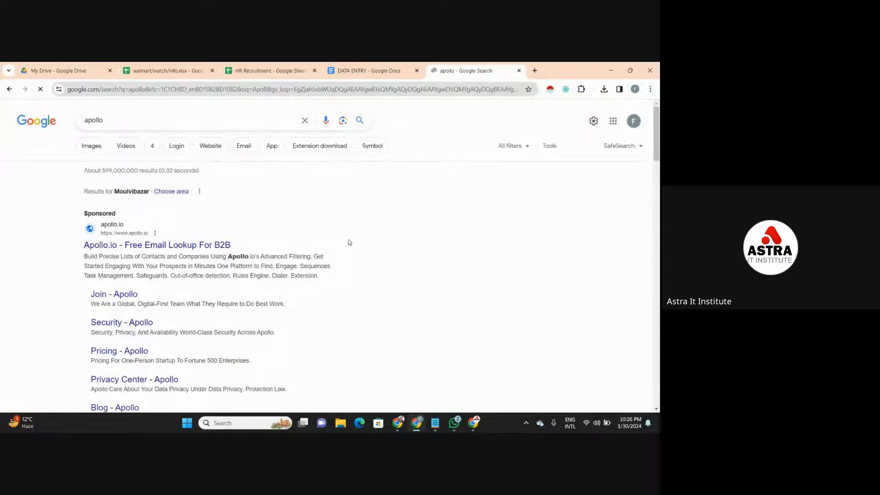
scroll(349, 242, down, 1)
scroll(349, 243, down, 2)
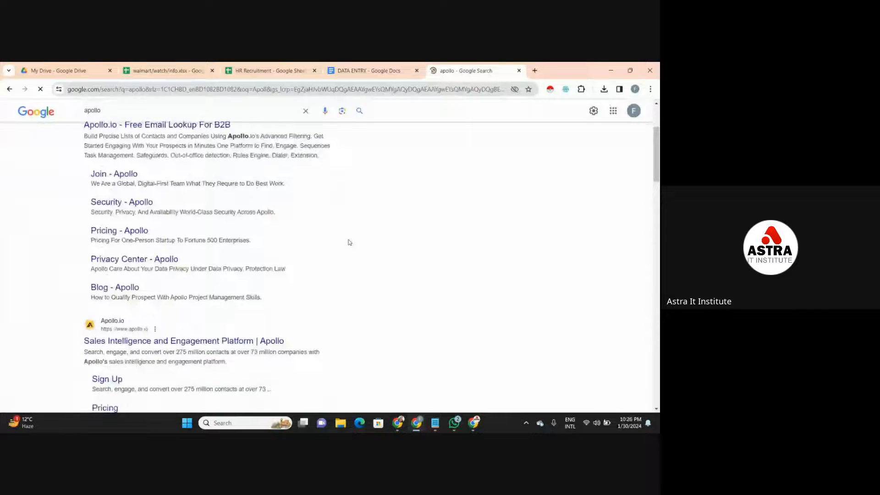
click(175, 341)
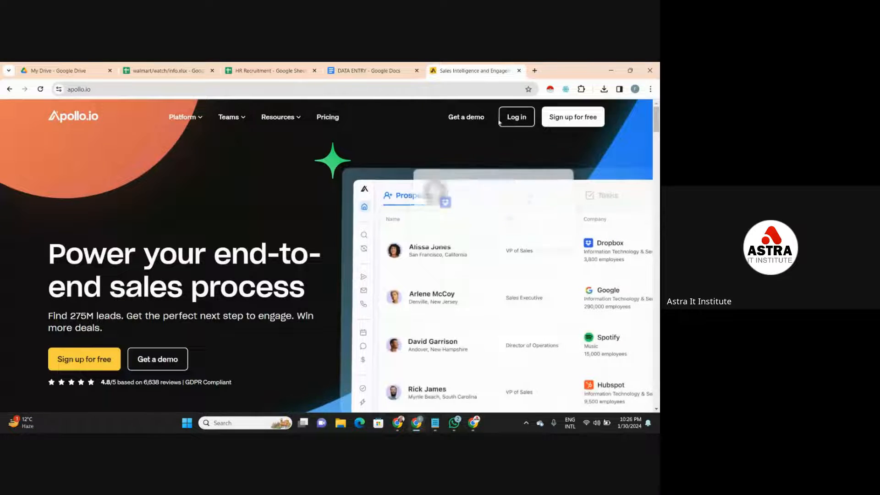
- Open Apollo's free sign-up page and try to sign up with Google
click(581, 116)
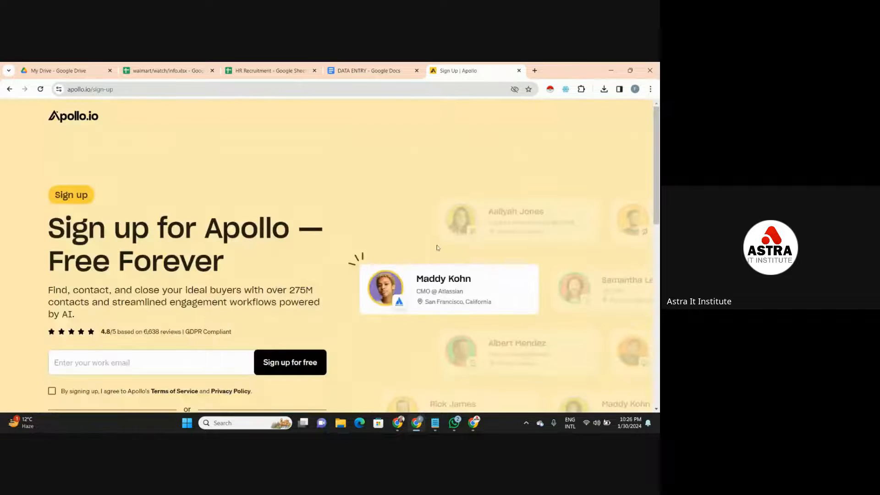
scroll(659, 172, down, 3)
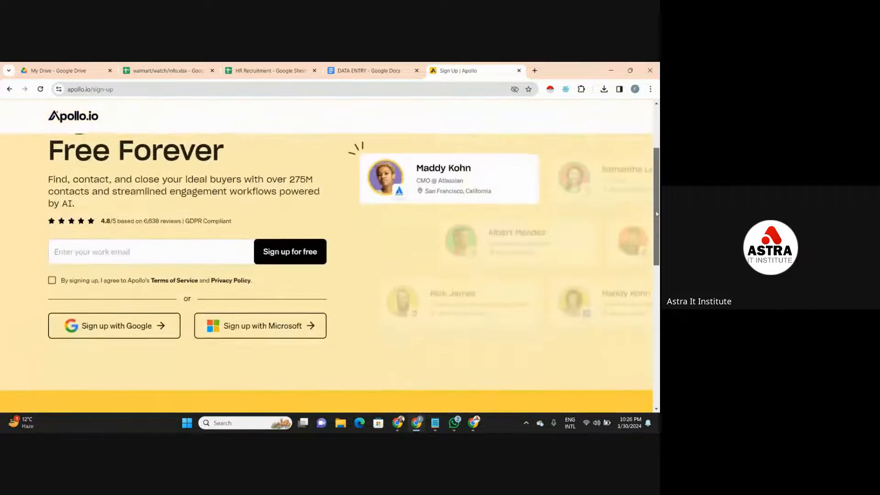
click(125, 331)
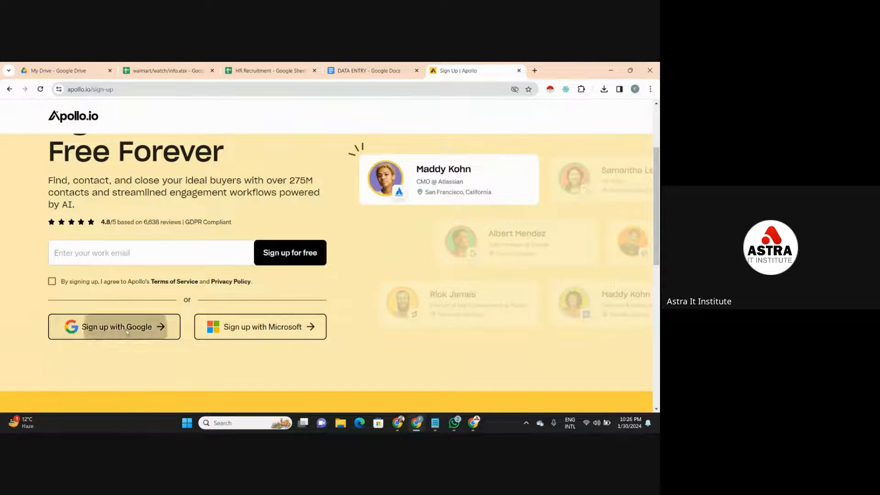
- Enter the work email address in Apollo's sign-up form
click(159, 261)
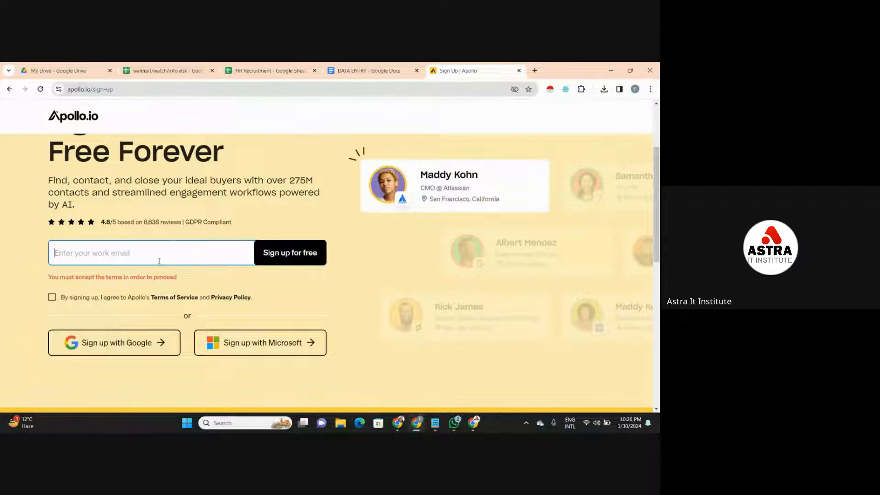
text(faa)
key(BackSpace)
key(BackSpace)
key(BackSpace)
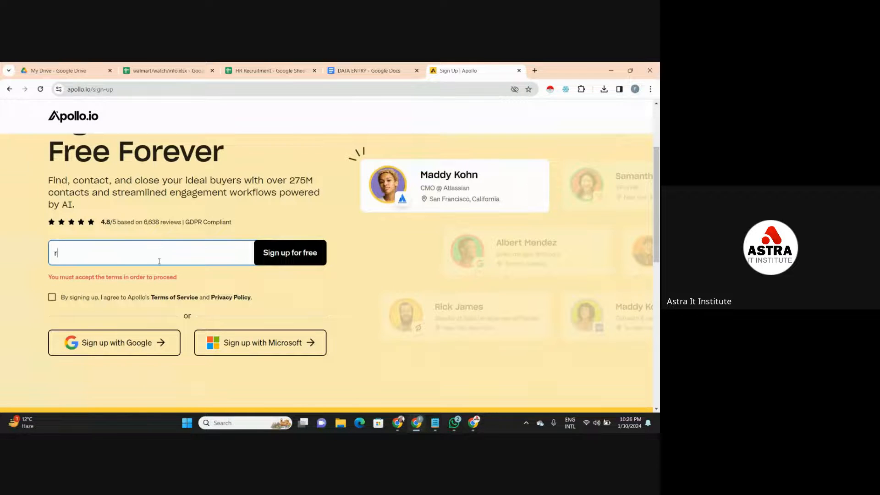
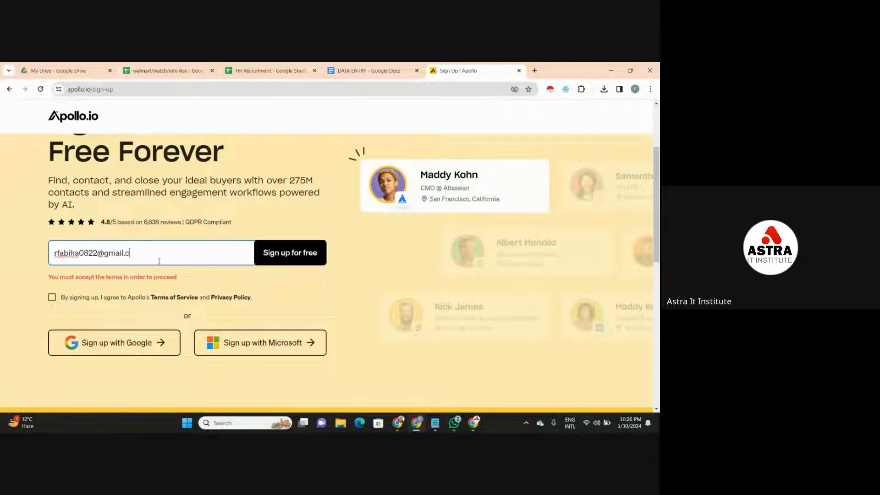
- Accept the Terms of Service and Privacy Policy and sign up for Apollo with the listed Google account
click(52, 298)
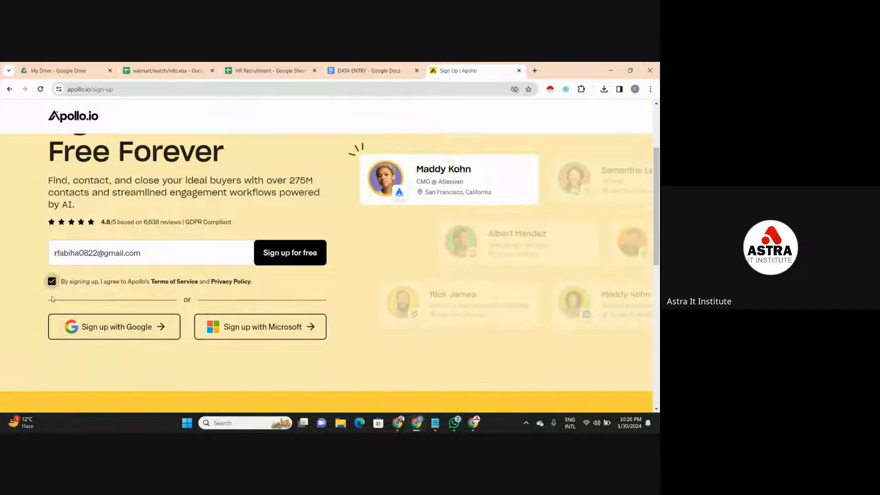
click(103, 326)
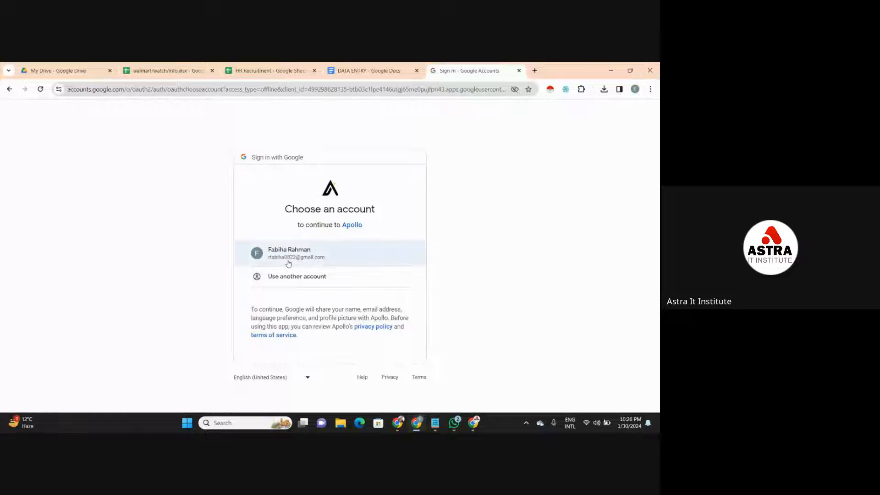
click(289, 262)
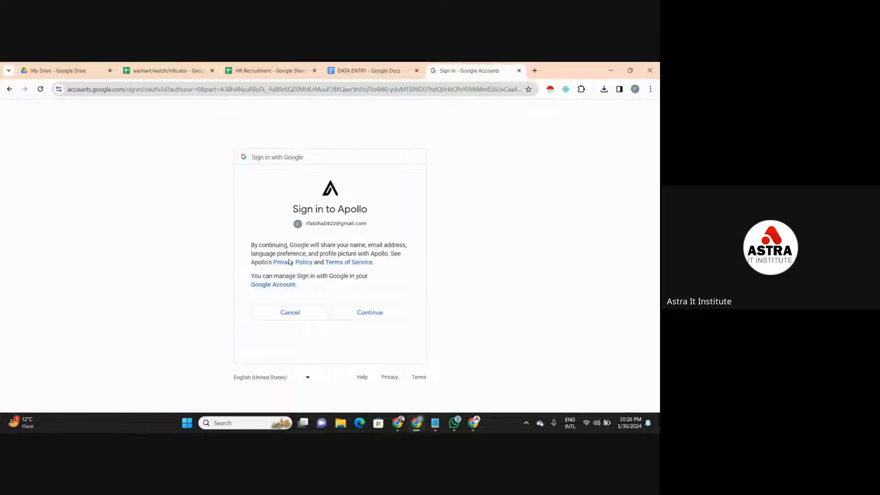
click(362, 319)
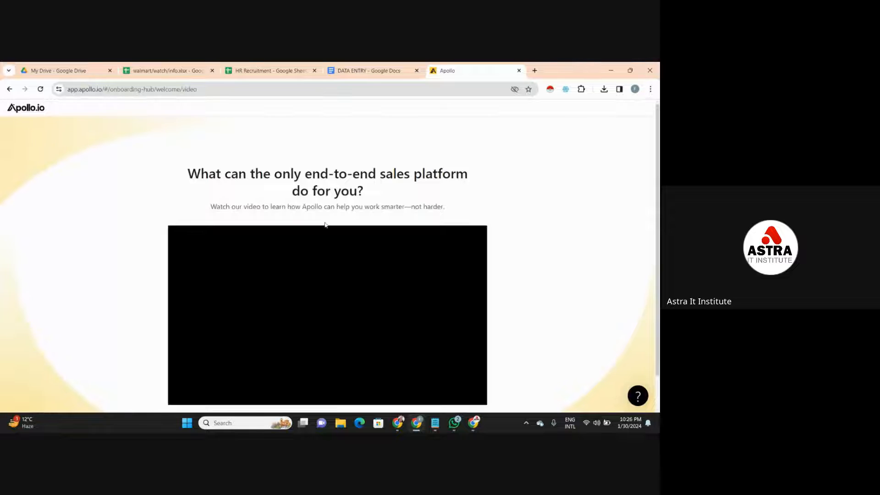
- Continue past the introduction video, skip the recommended setup and dismiss the unlimited email credits offer
scroll(659, 174, down, 1)
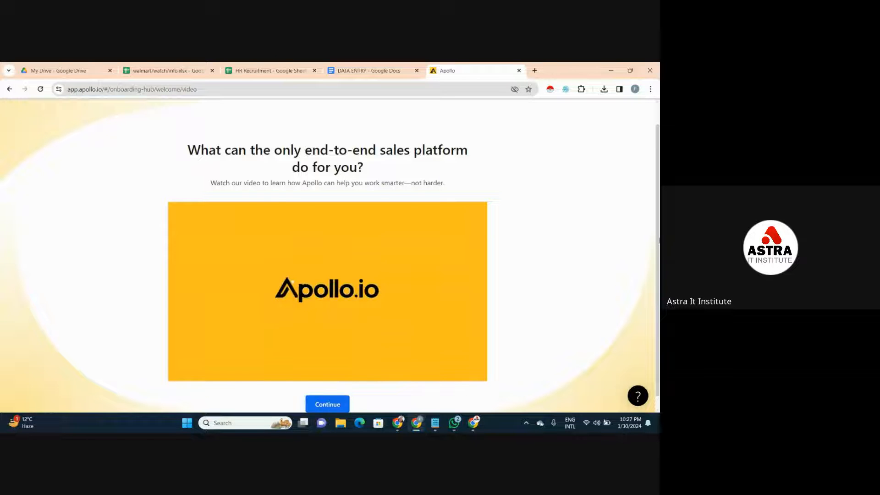
scroll(658, 234, down, 1)
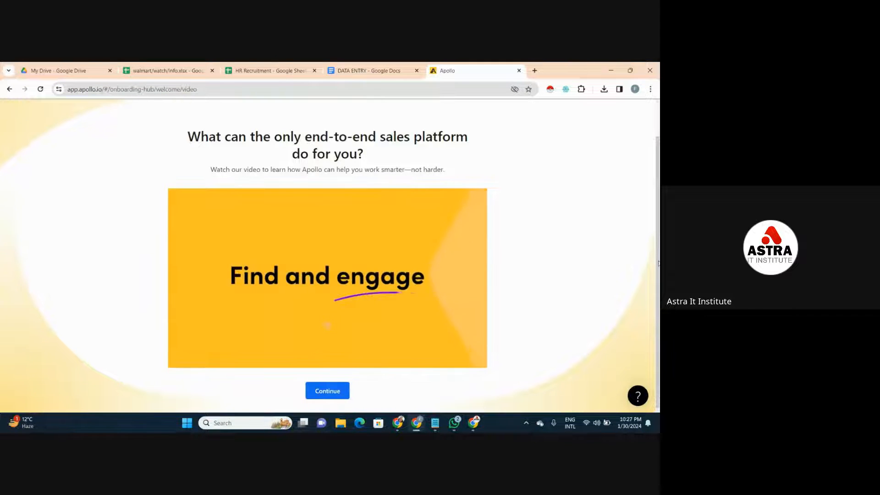
scroll(658, 200, up, 1)
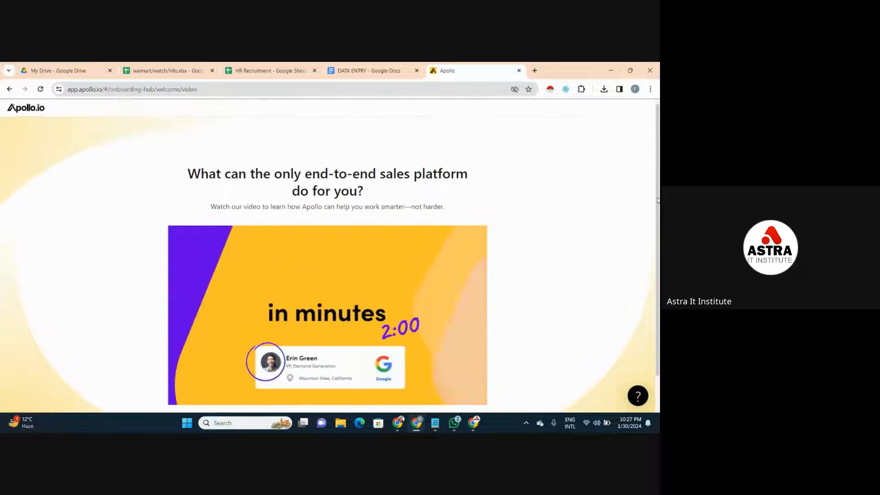
drag(658, 200, 658, 235)
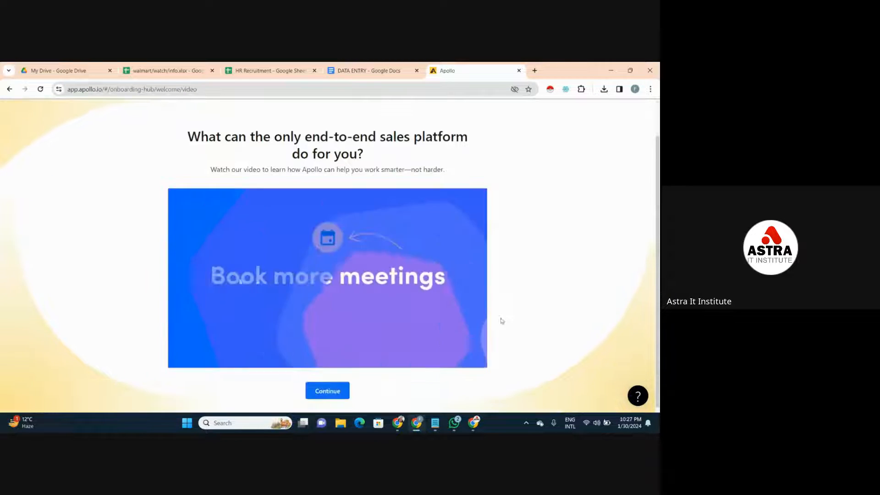
click(327, 391)
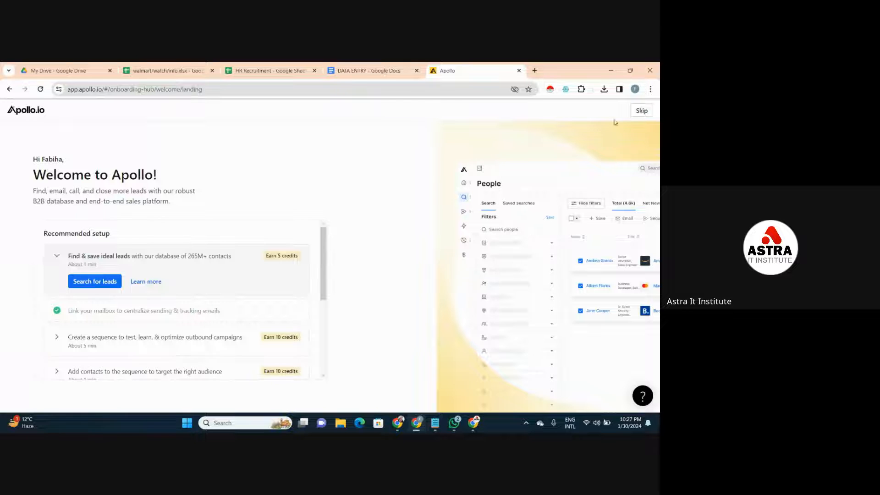
click(641, 110)
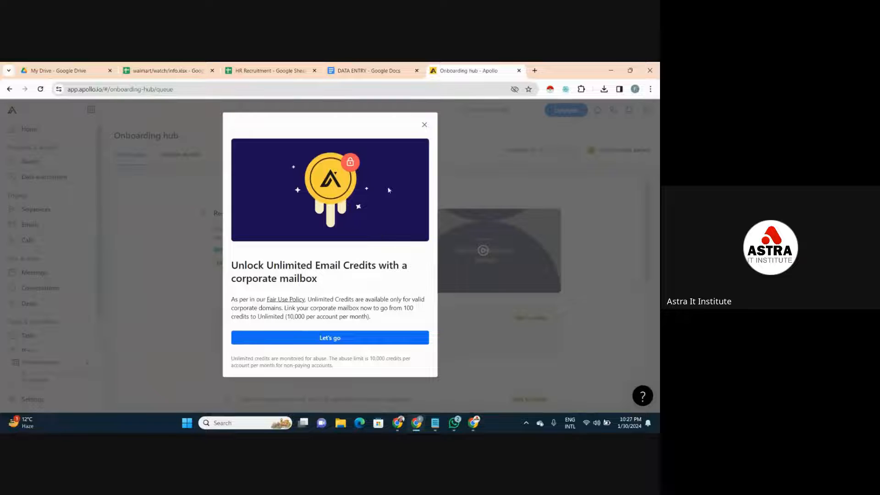
click(425, 125)
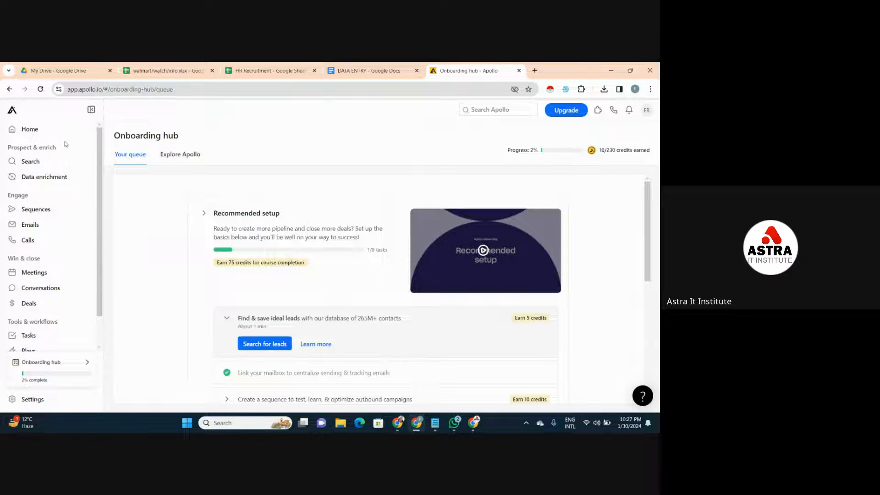
- Open Apollo's Home page and look over the navigation sections from Prospect & enrich to Tools & workflows
click(52, 133)
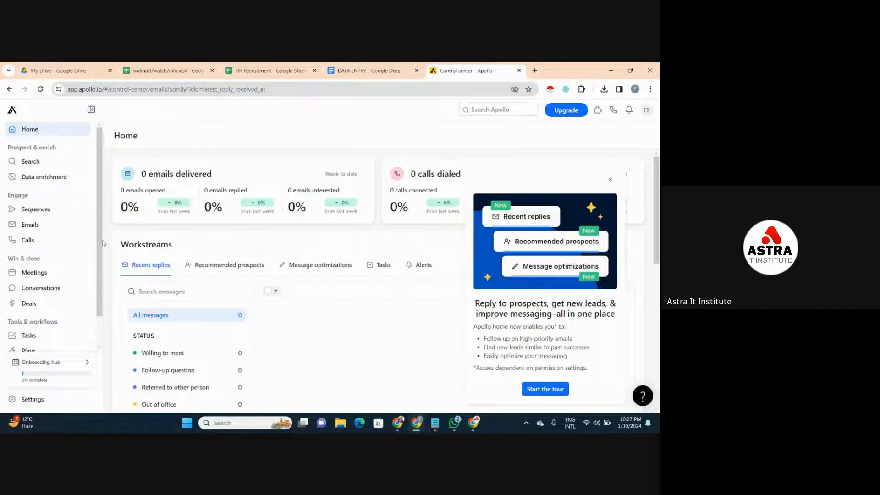
mouse_move(100, 246)
mouse_down()
mouse_move(97, 291)
mouse_move(110, 236)
mouse_up()
mouse_move(100, 131)
mouse_down()
mouse_move(100, 144)
mouse_move(99, 133)
mouse_up()
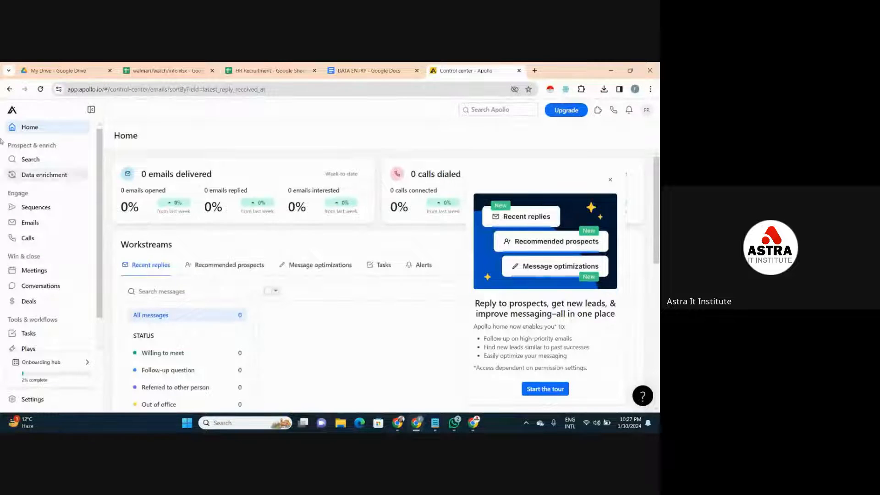
- Open Apollo's people search and search for "HR"
click(31, 160)
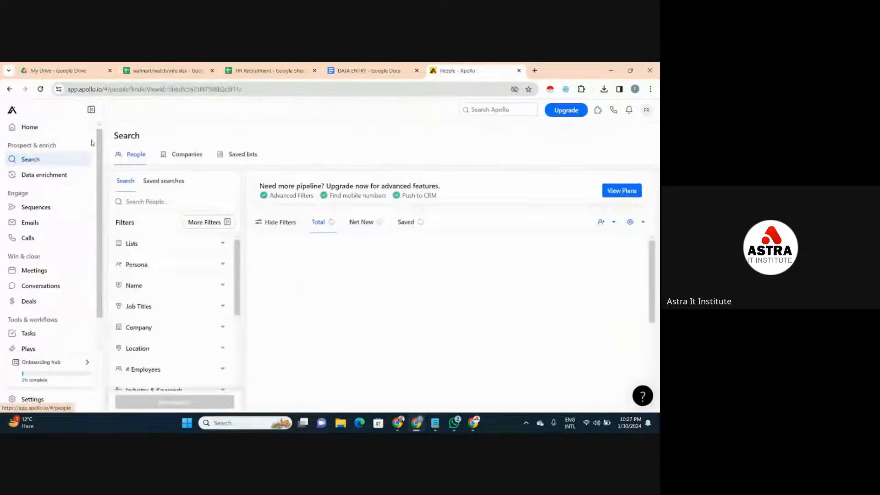
click(151, 202)
text(HR)
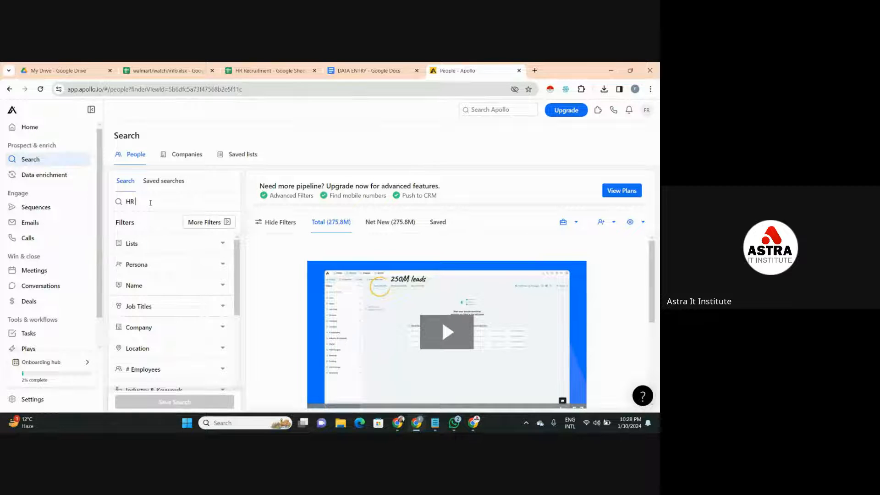
key(Return)
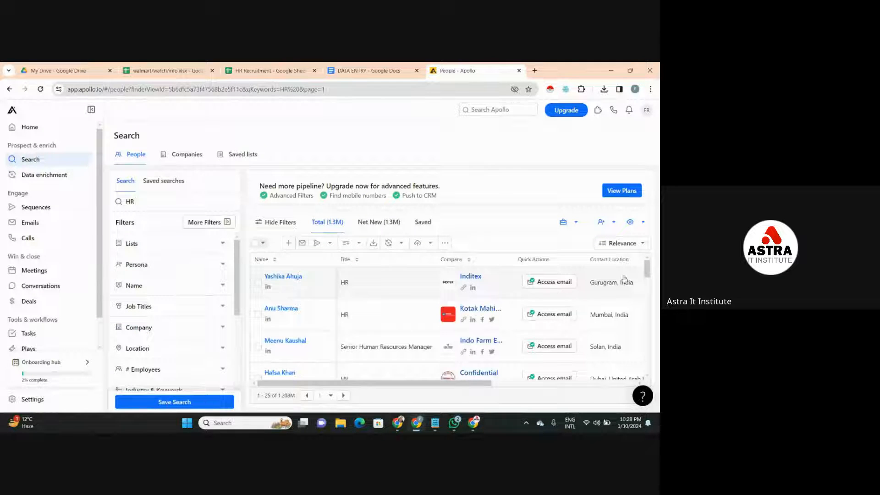
- Select the first three people in the HR search results
mouse_move(647, 277)
mouse_down()
mouse_move(639, 335)
mouse_move(653, 269)
mouse_up()
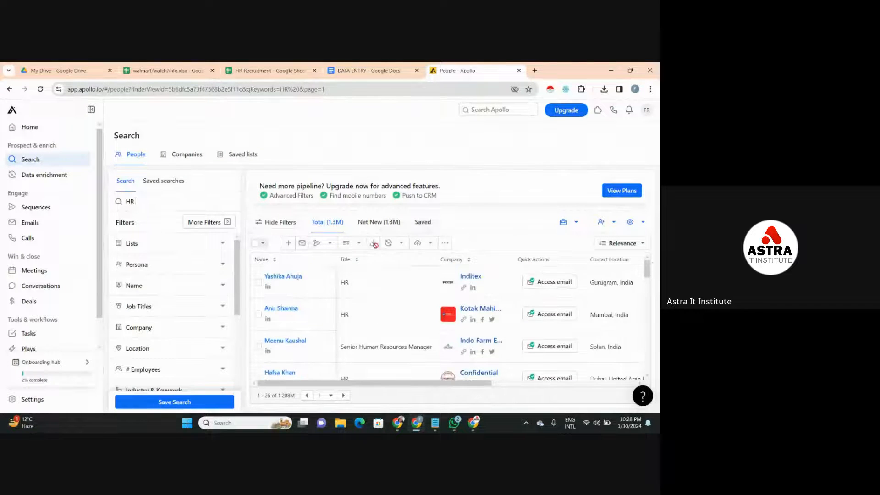
click(259, 283)
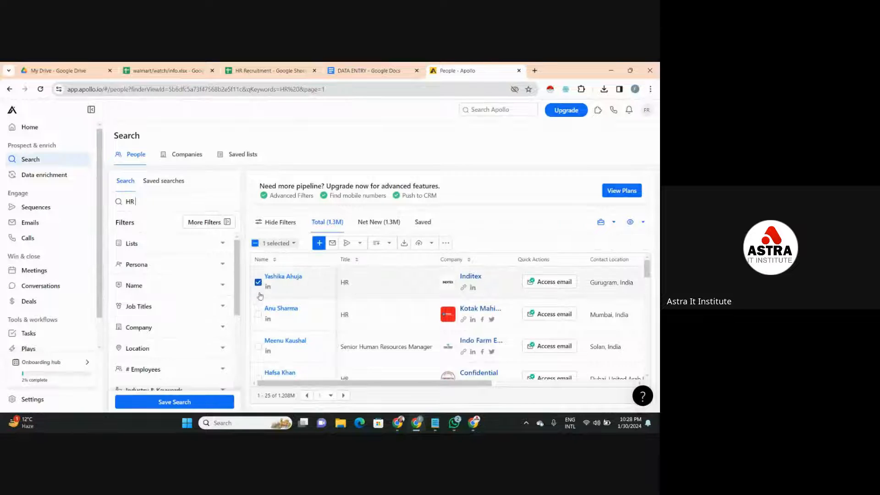
click(258, 314)
click(259, 347)
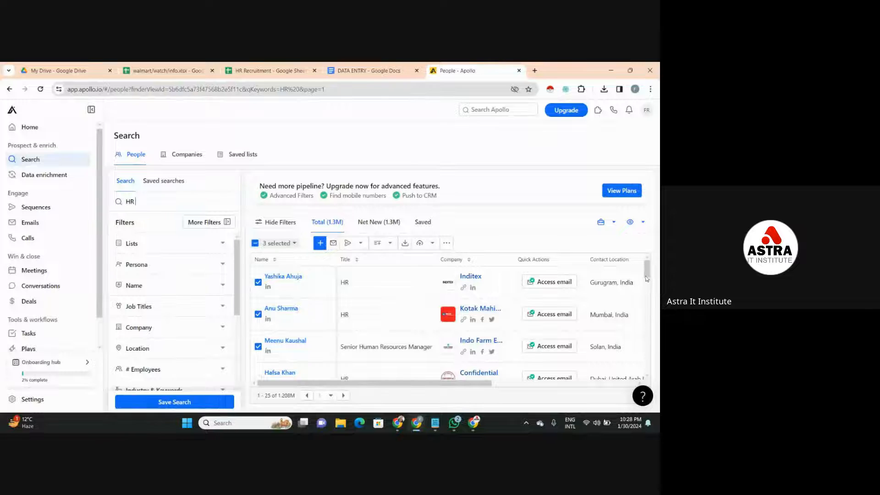
- Select four more people further down the HR results, including those at Shree Cement, Nippon Koei and Cognizant
scroll(449, 317, down, 5)
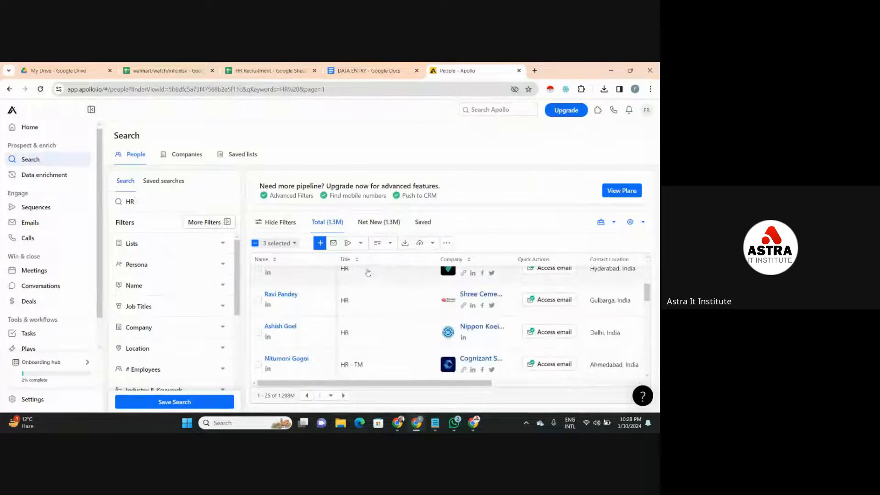
click(259, 270)
click(258, 300)
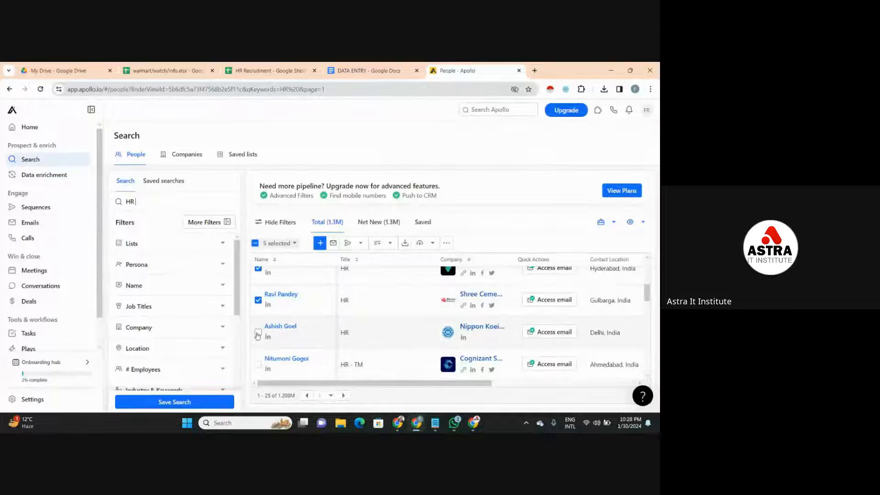
click(258, 332)
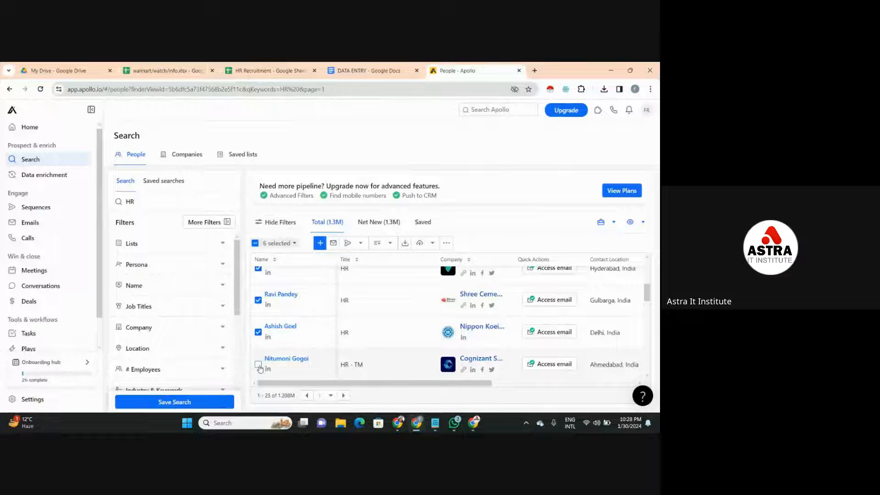
click(258, 365)
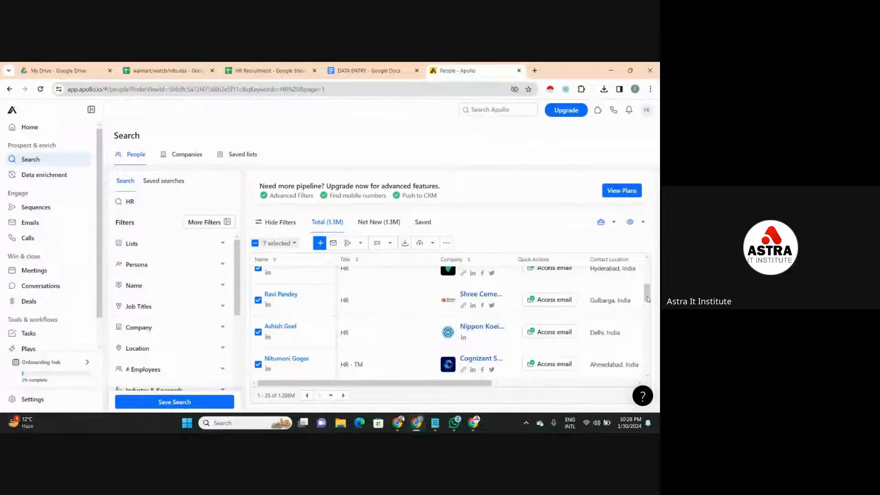
- Add the HR people at Adfactors PR, Mirka Mexico and ARaymond to the selection
scroll(648, 299, down, 2)
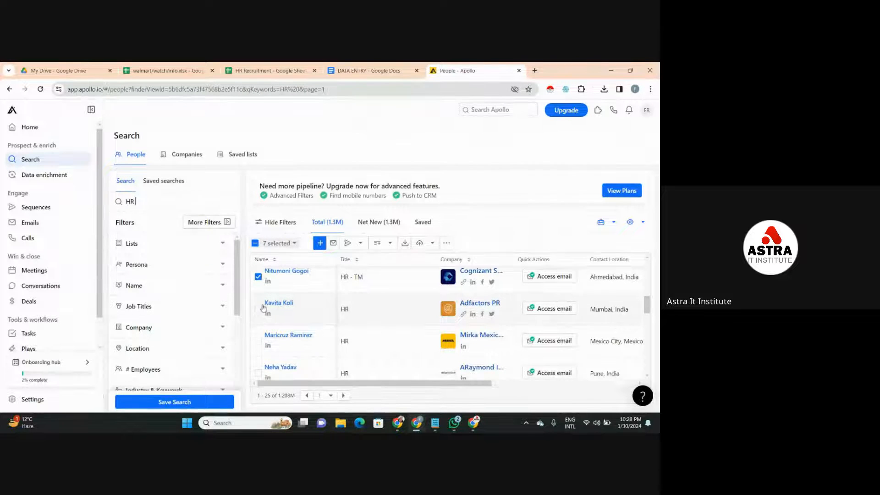
click(258, 309)
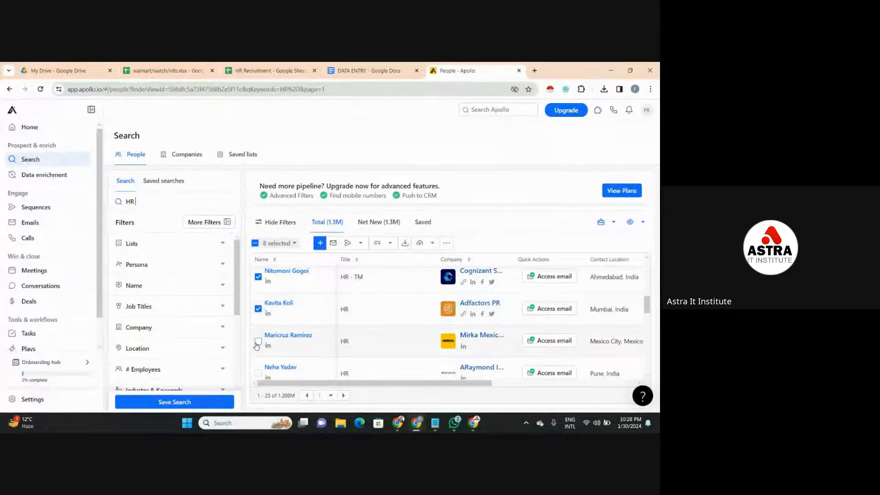
click(258, 341)
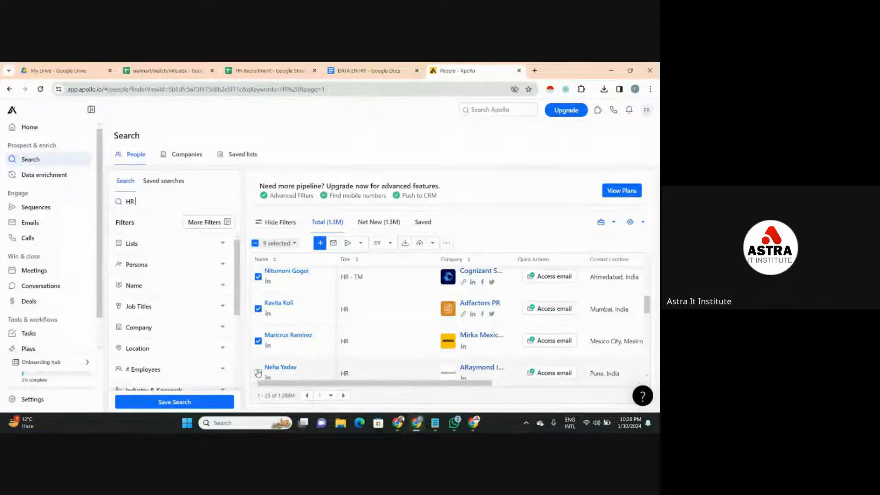
click(258, 372)
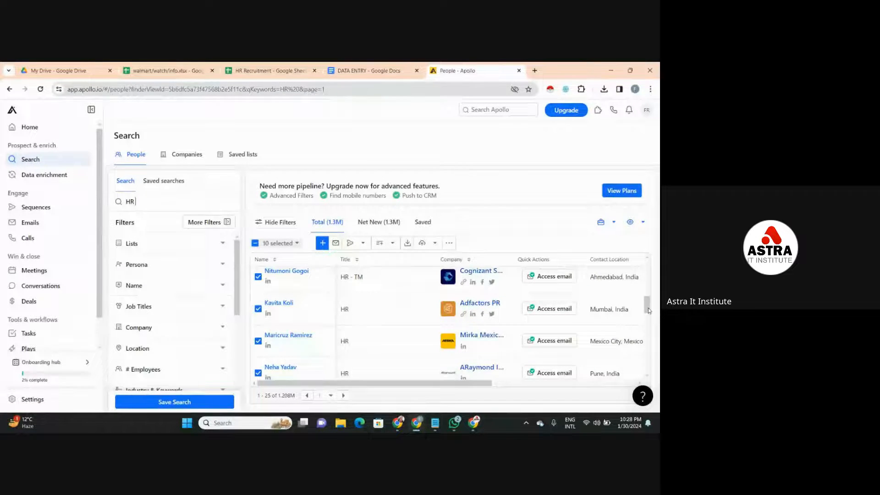
- Add the four HR people at Ecom Express, The Shelby, Genpact and Allied Market to the selection
scroll(648, 311, down, 3)
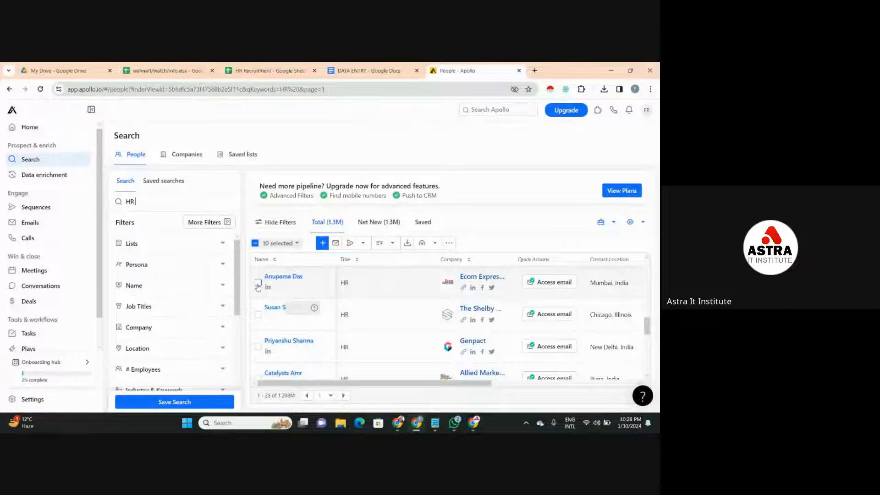
click(258, 284)
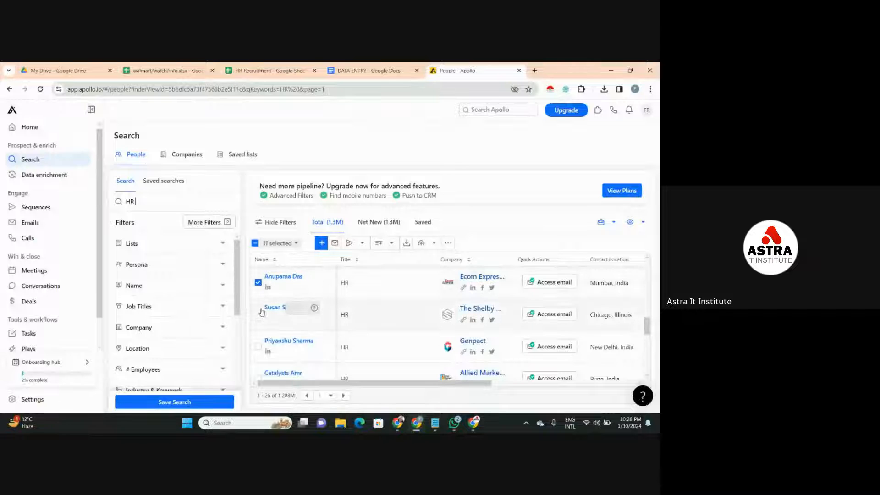
click(259, 355)
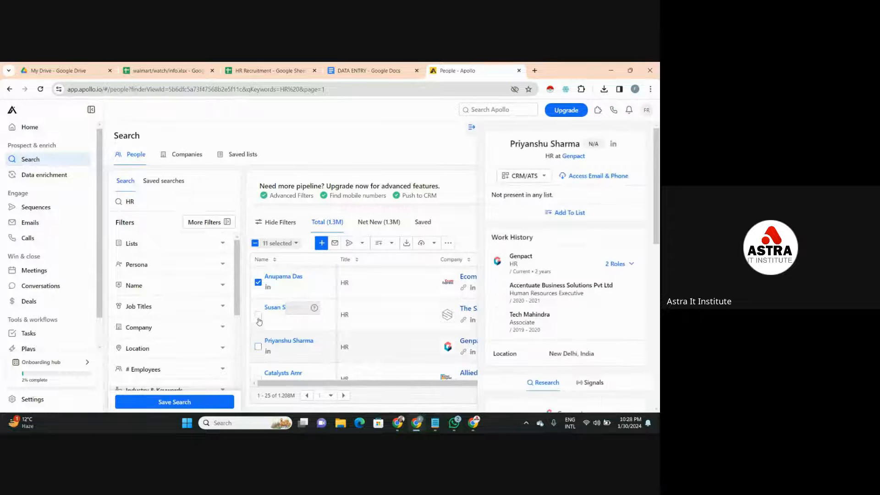
click(259, 316)
click(258, 347)
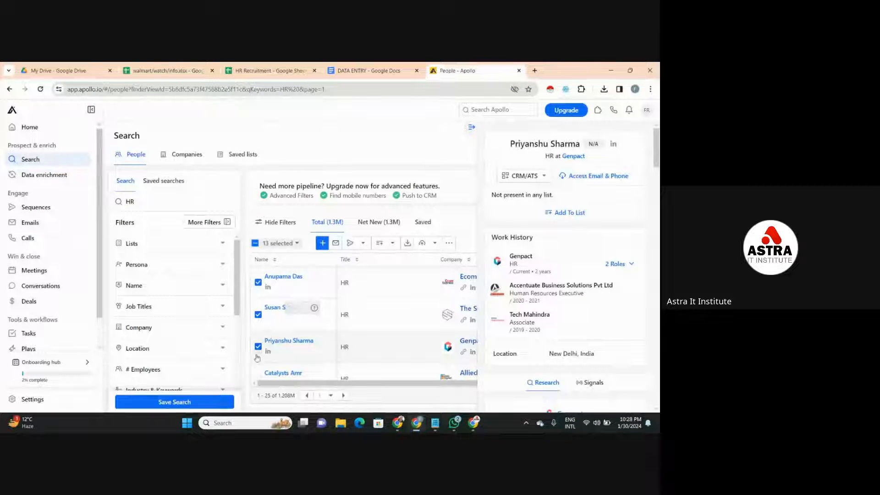
click(257, 378)
- Start a new sequence from scratch for the selected people, agreeing to comply with the terms of service
click(356, 244)
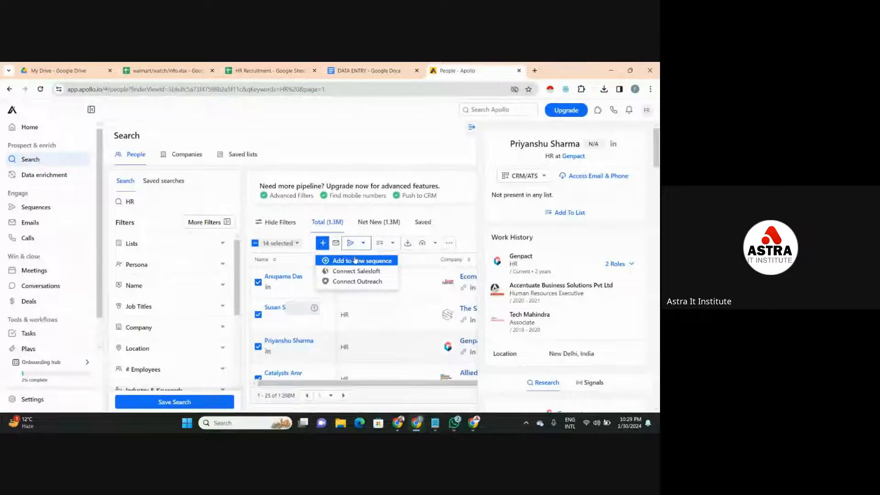
click(355, 260)
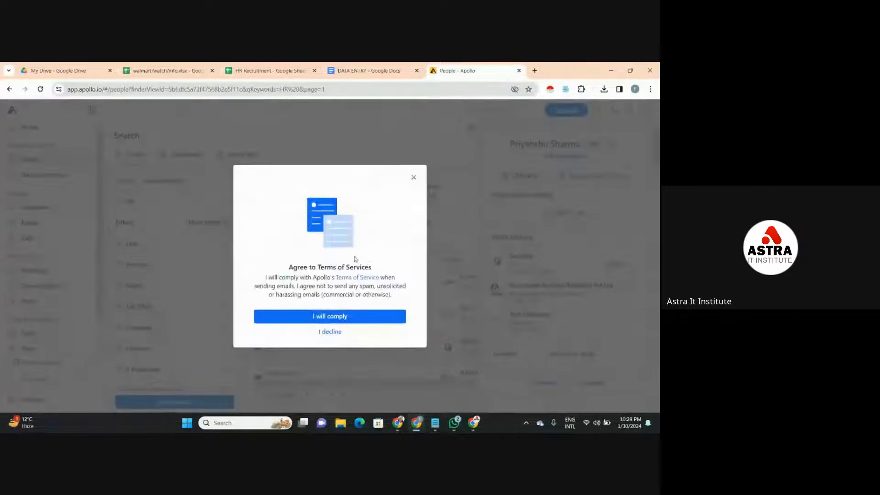
click(346, 323)
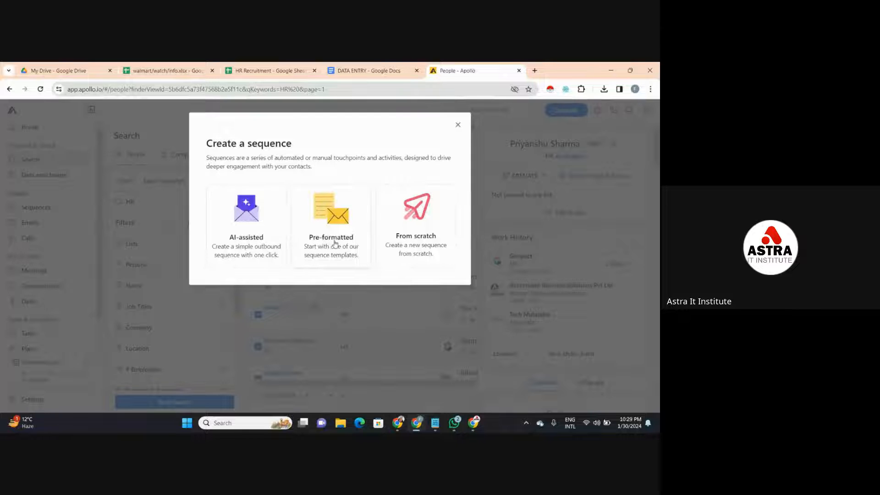
click(401, 237)
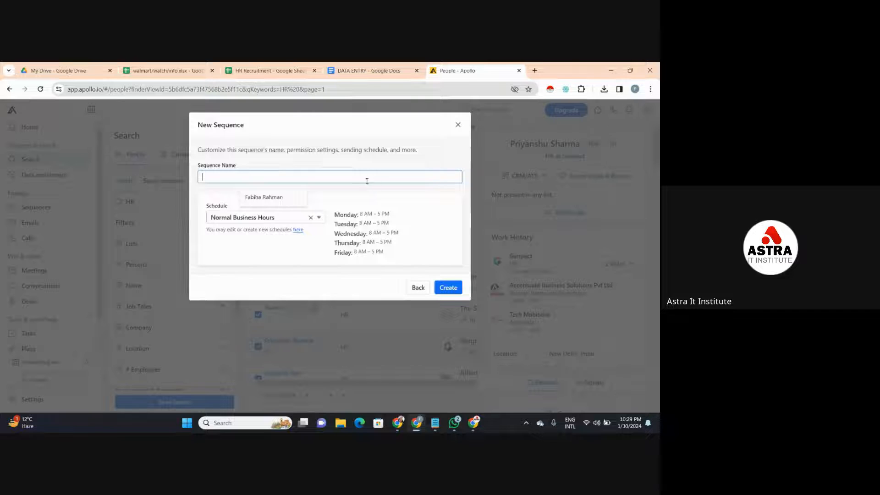
- Name the new sequence HR, clear its schedule and create it, closing the Add to Sequence dialog without linking a mailbox
click(275, 197)
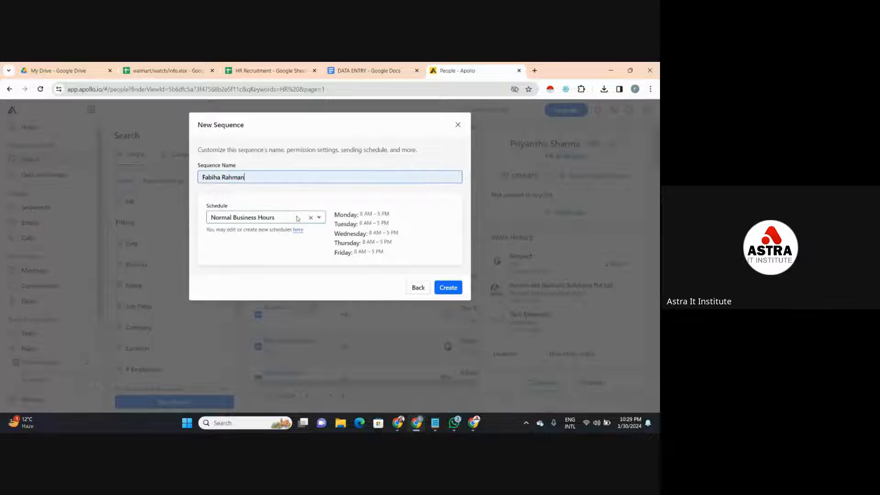
key(BackSpace)
key(BackSpace)
key(BackSpace)
key(BackSpace)
key(BackSpace)
key(BackSpace)
key(BackSpace)
key(BackSpace)
key(BackSpace)
key(BackSpace)
key(BackSpace)
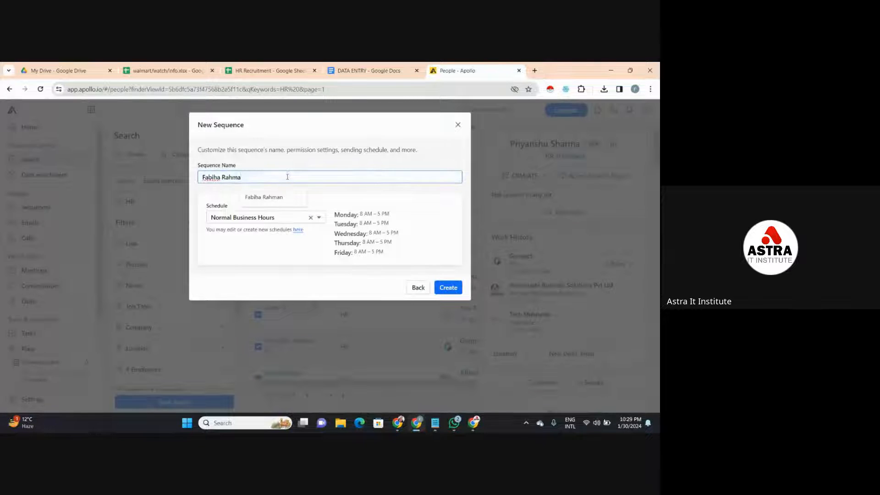
text(H)
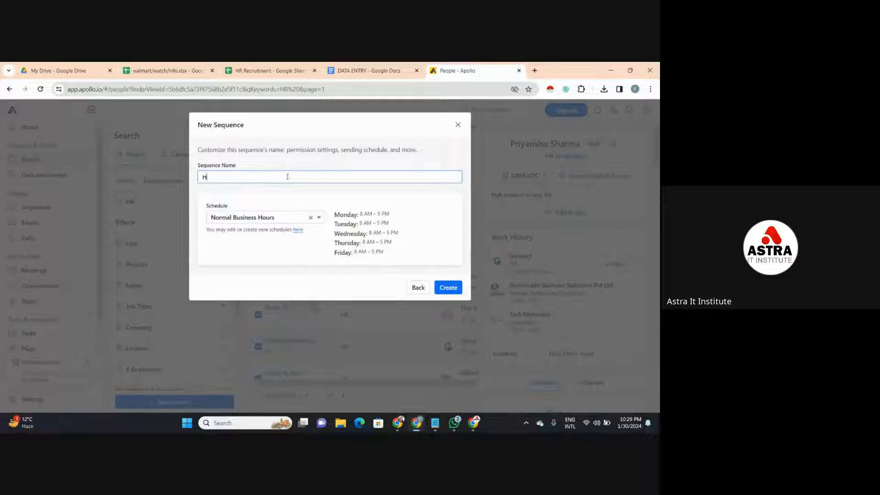
text(R)
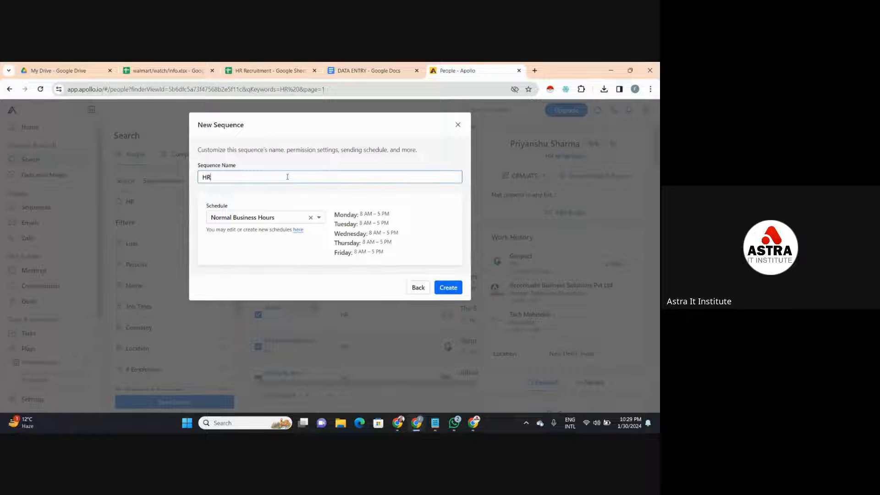
click(291, 218)
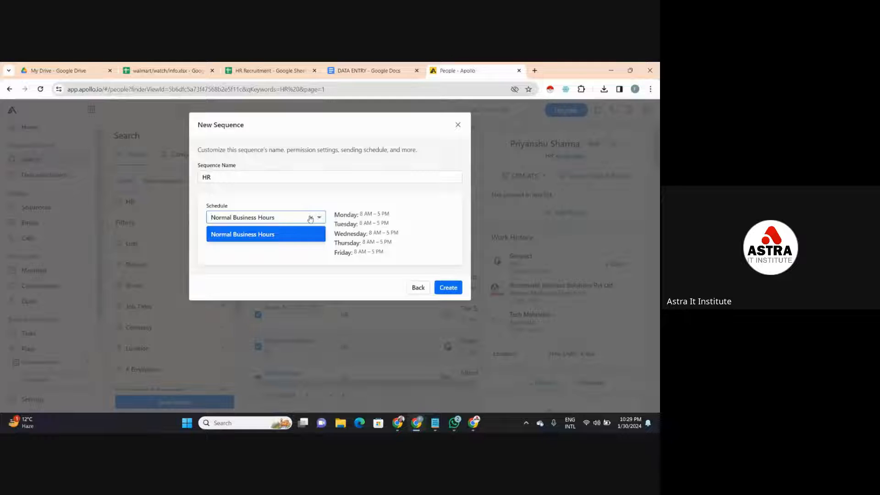
click(311, 219)
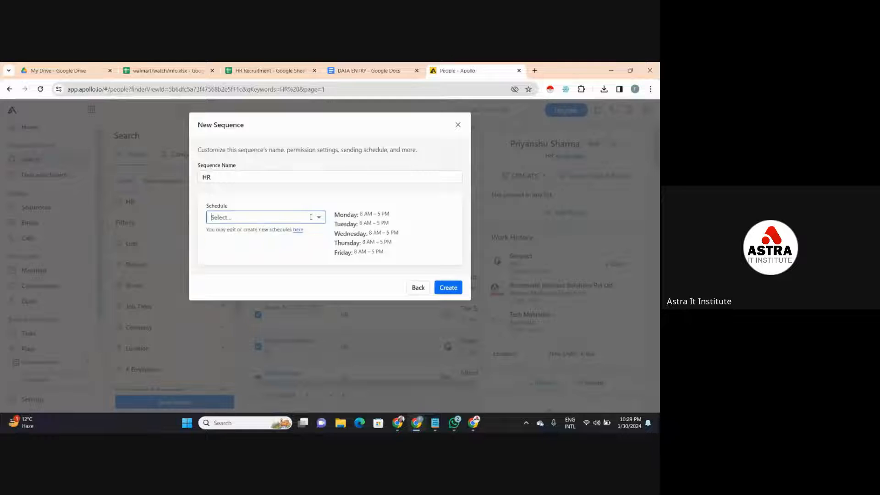
click(442, 288)
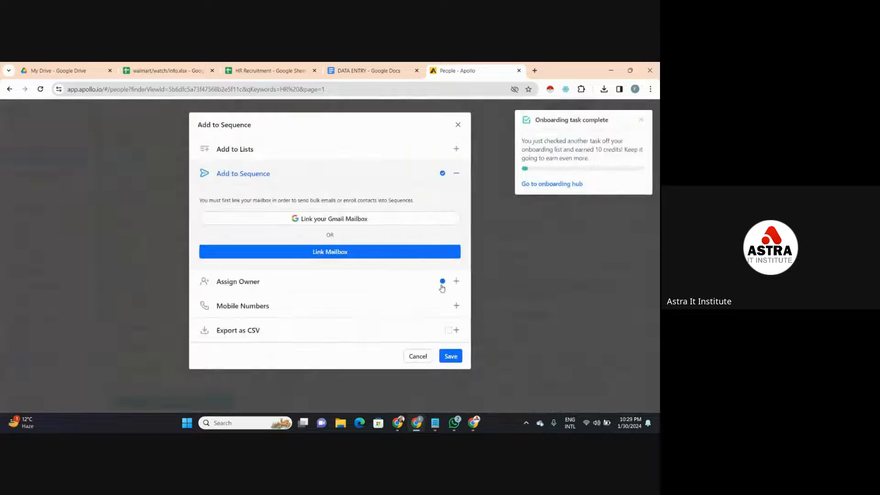
click(458, 126)
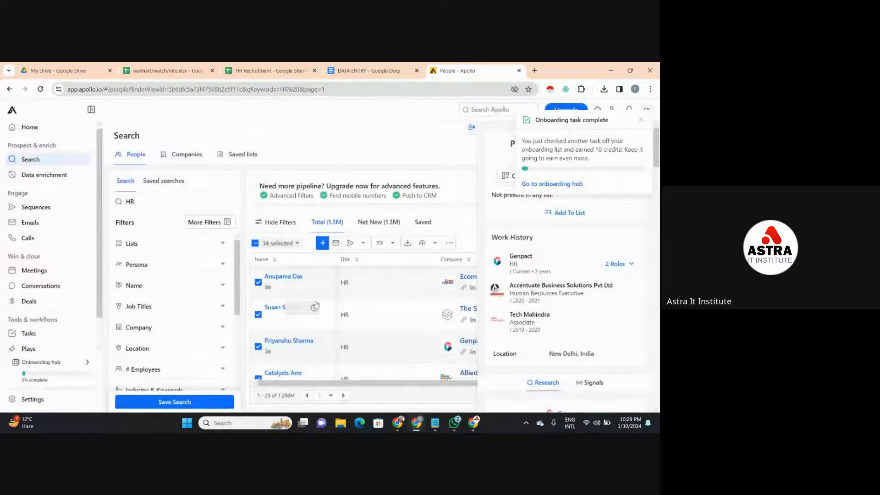
- Review the Export as CSV and Add to Sequence options for the selected people, and open the CSV export settings
click(407, 242)
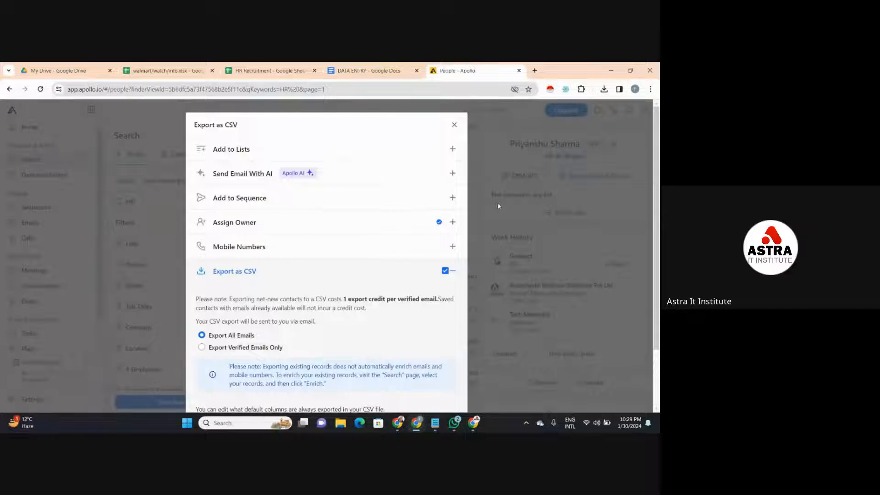
click(235, 204)
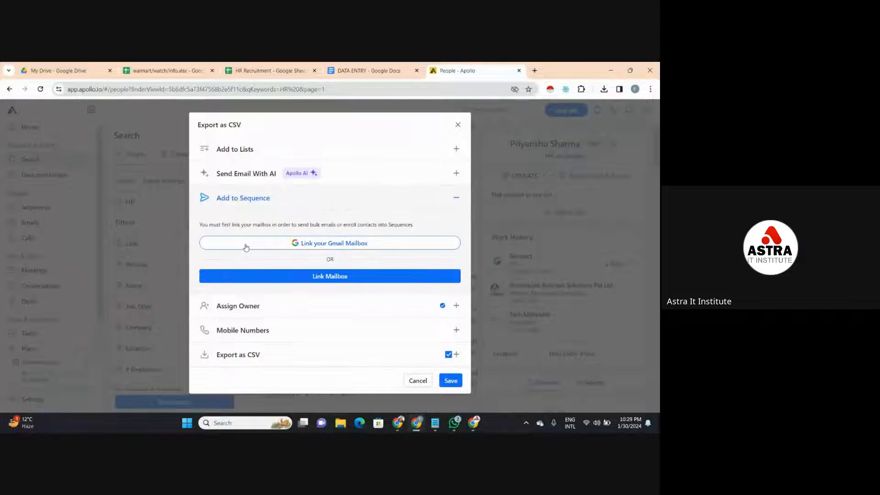
click(207, 356)
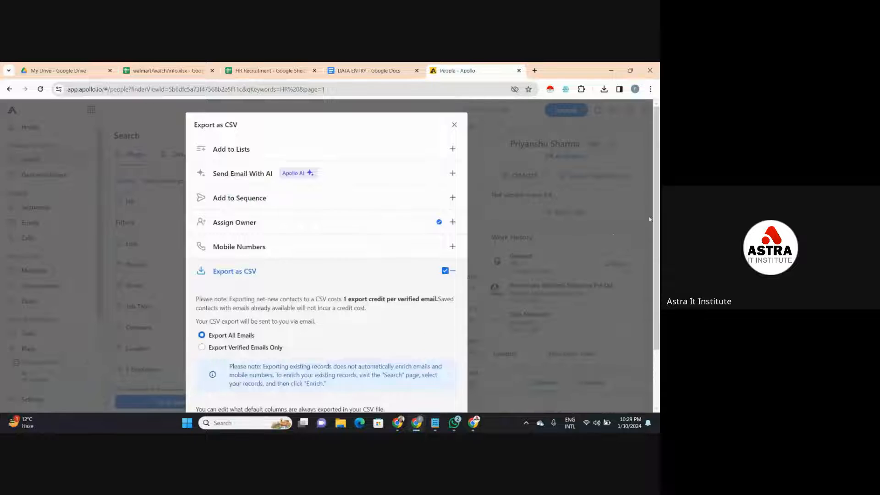
drag(657, 214, 655, 281)
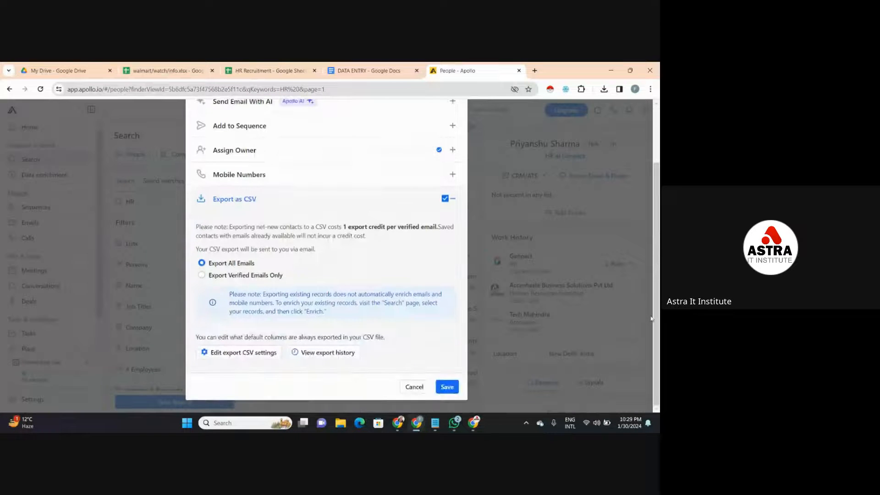
click(230, 354)
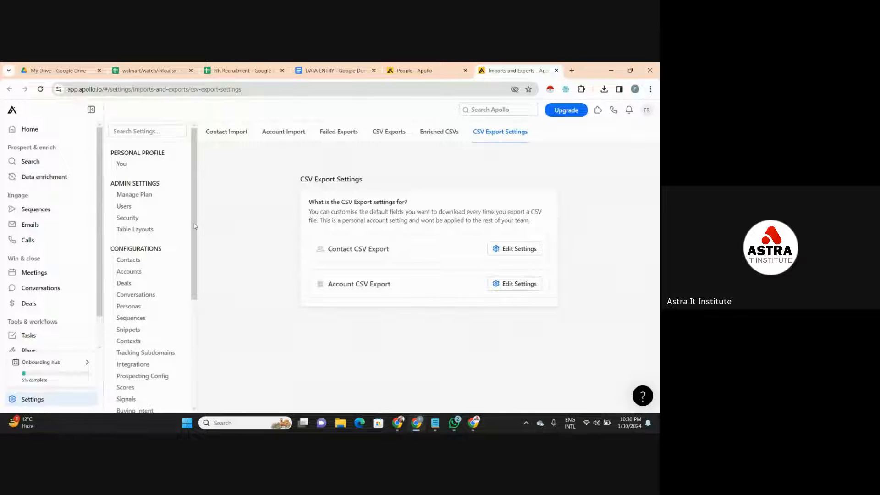
- Open the Sequences page, select the HR sequence and try to turn it on
drag(194, 224, 186, 388)
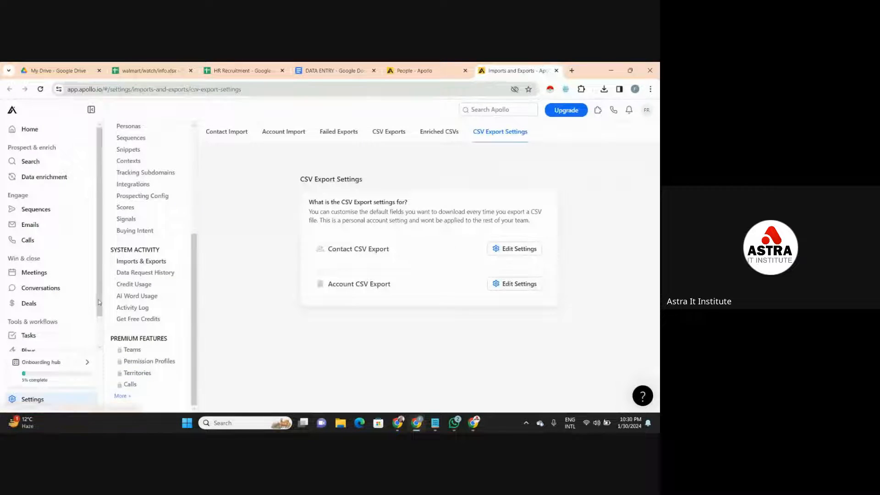
drag(99, 303, 100, 342)
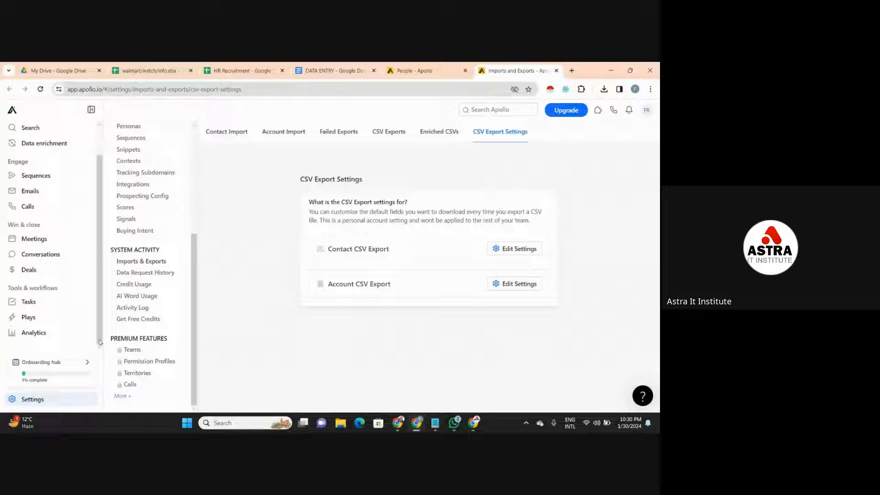
click(59, 180)
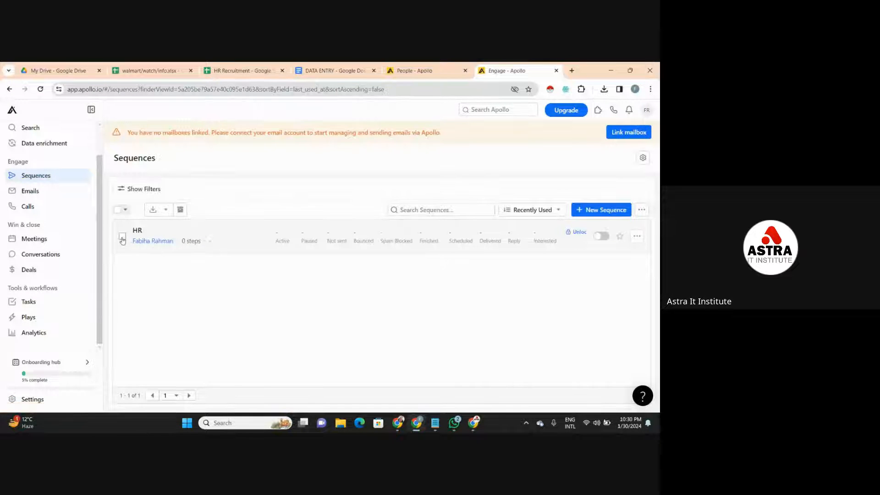
click(122, 236)
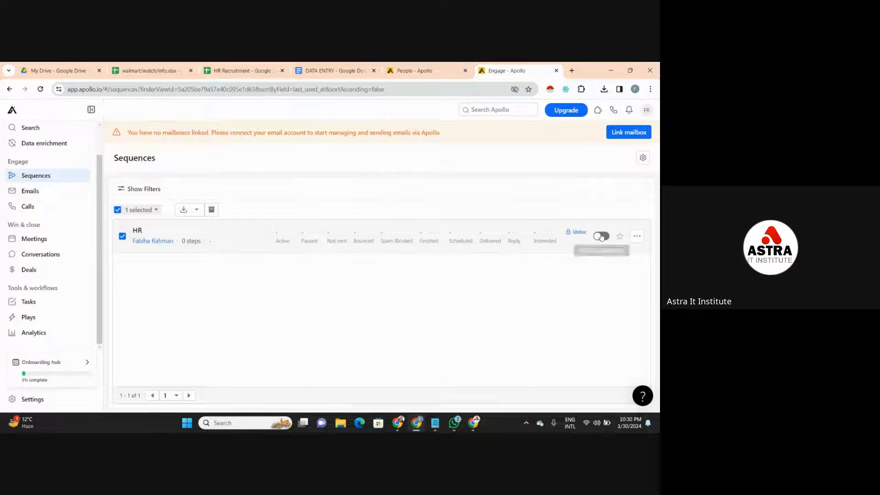
click(601, 236)
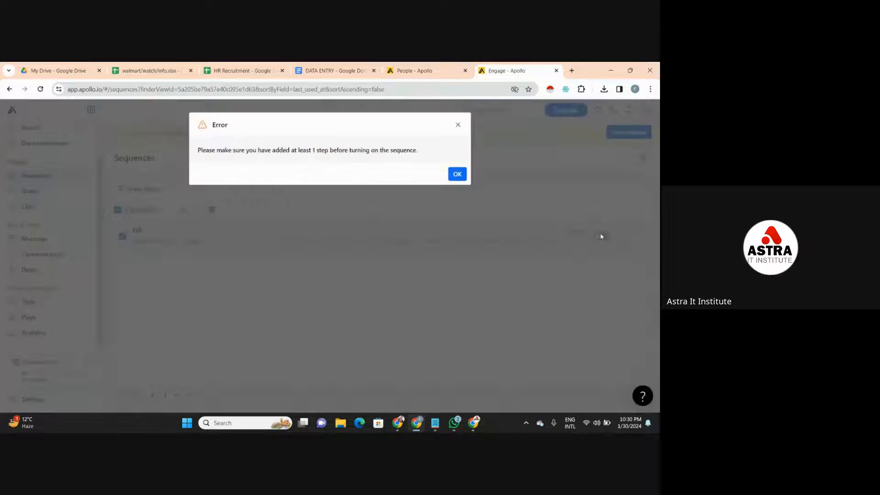
- Dismiss the error, export the HR sequence's email templates to CSV and download the exported file
click(457, 174)
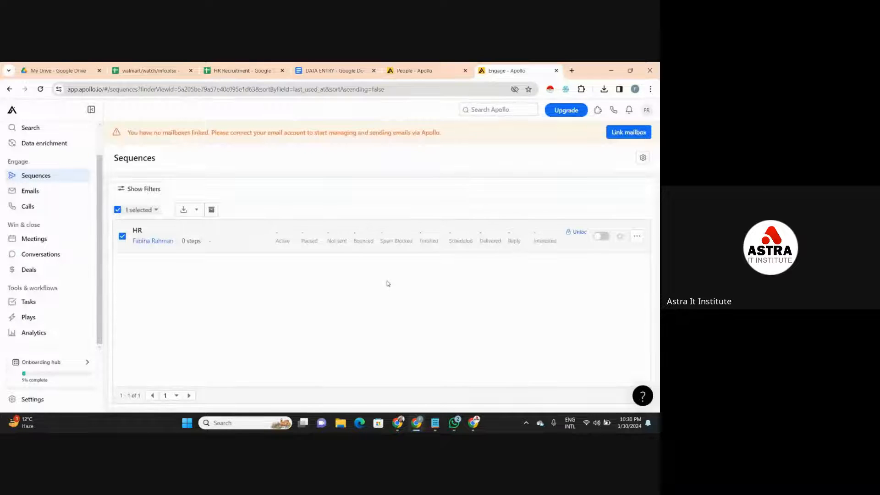
click(190, 215)
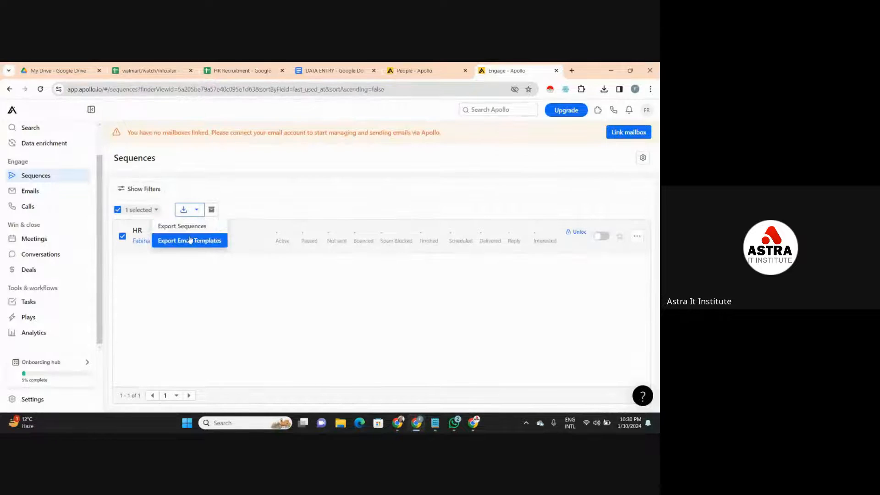
click(192, 240)
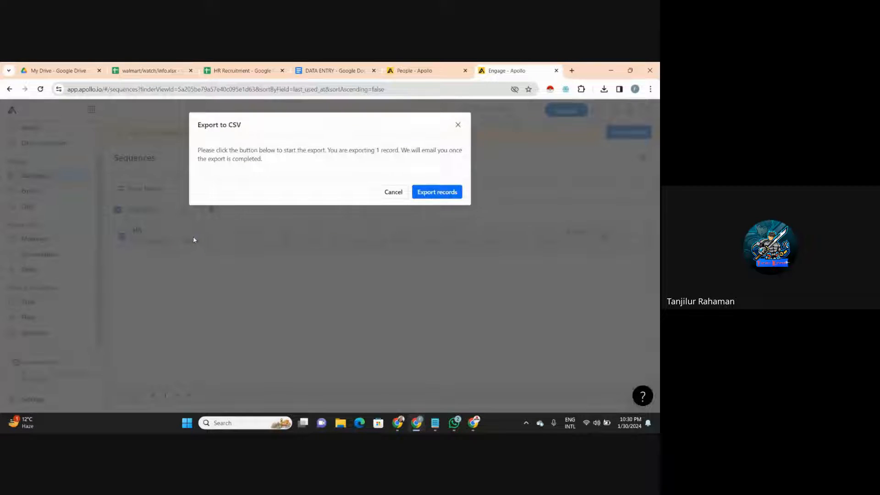
click(444, 191)
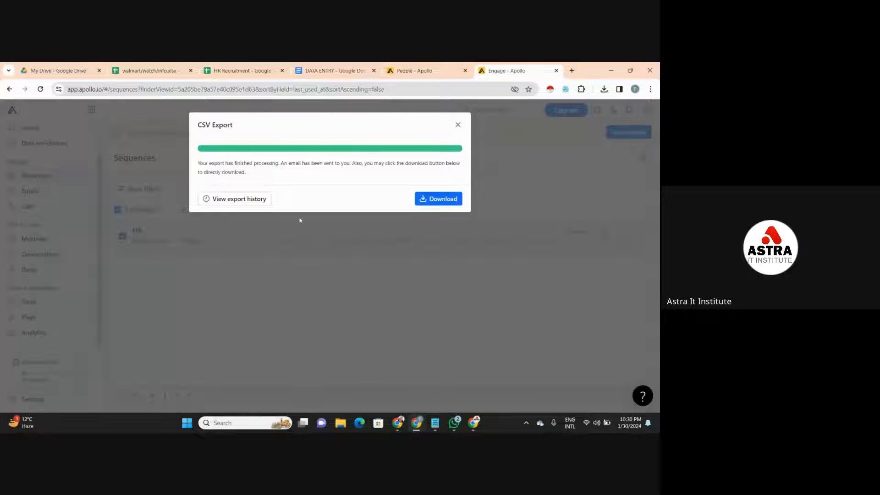
click(439, 199)
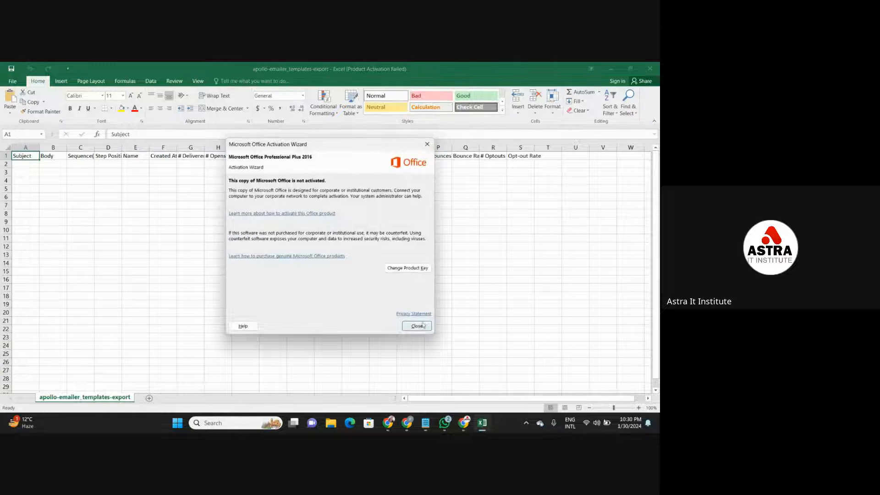
- Dismiss the Office activation wizard, check the columns of the apollo-emailer_templates-export sheet in Excel, and close the workbook
click(418, 326)
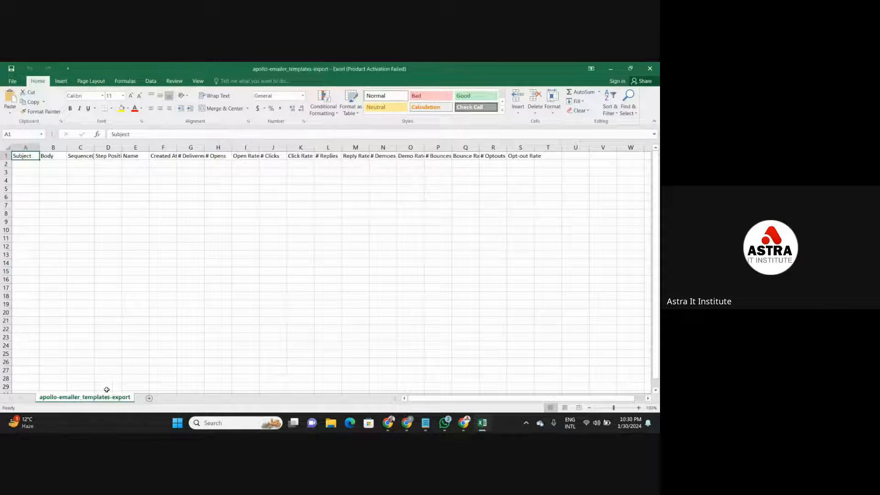
click(98, 219)
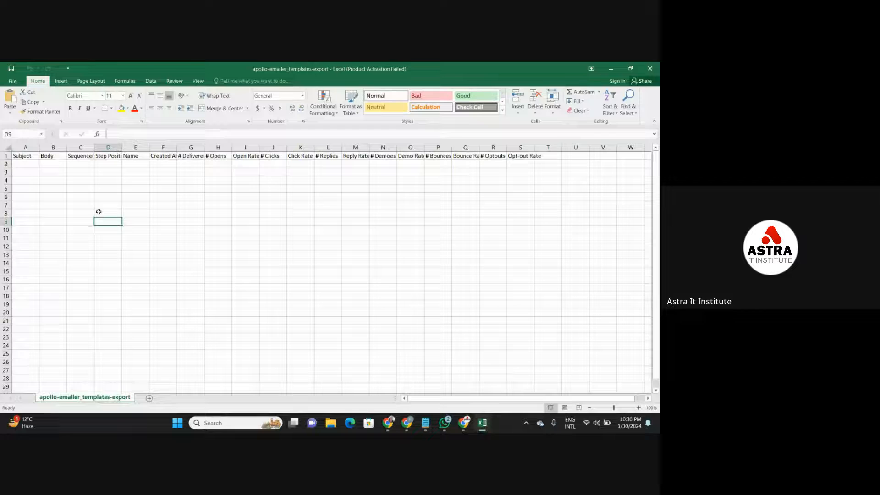
click(100, 173)
click(28, 172)
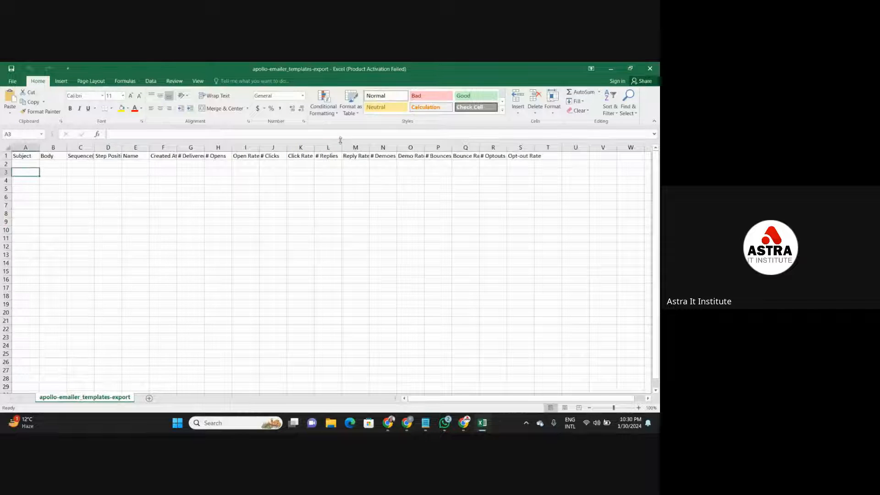
click(655, 68)
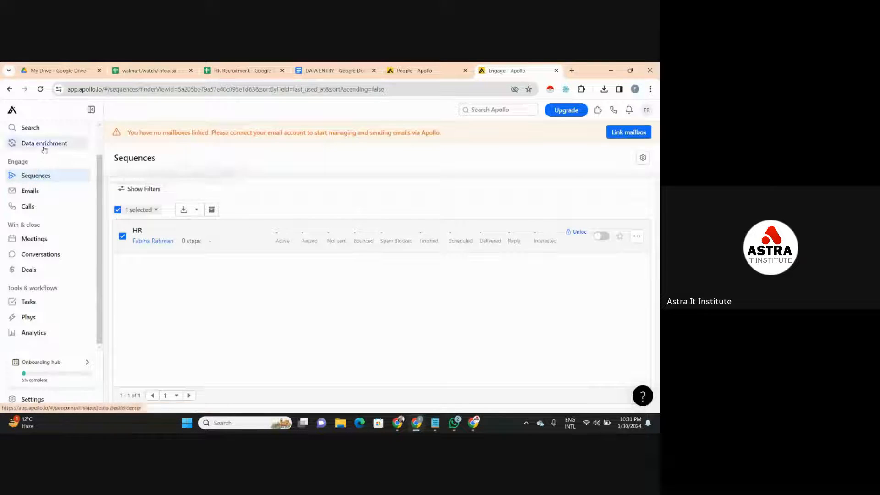
- Return to Apollo's people search, close the browser history page opened on the way, and search people for HR
click(54, 130)
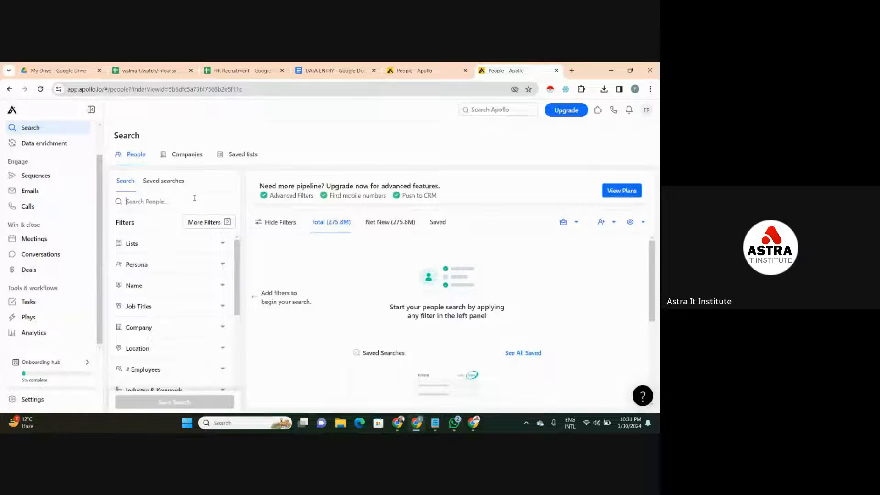
key(ctrl+h)
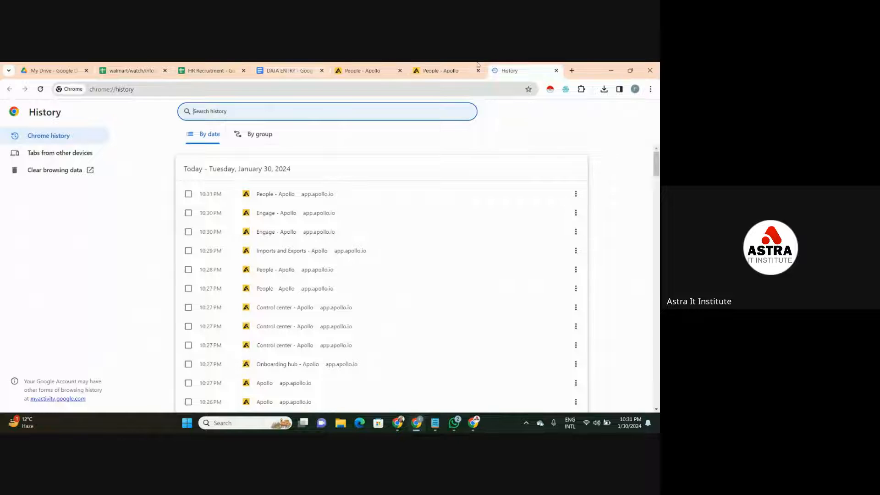
click(556, 70)
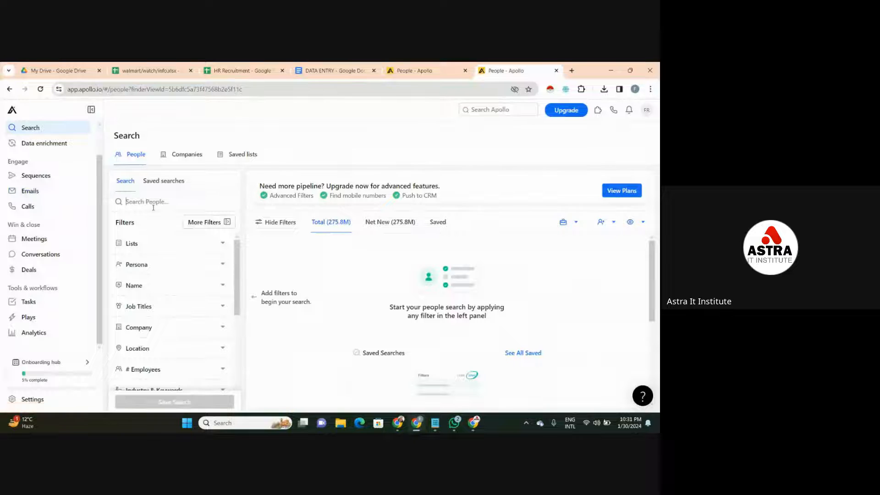
text(HR)
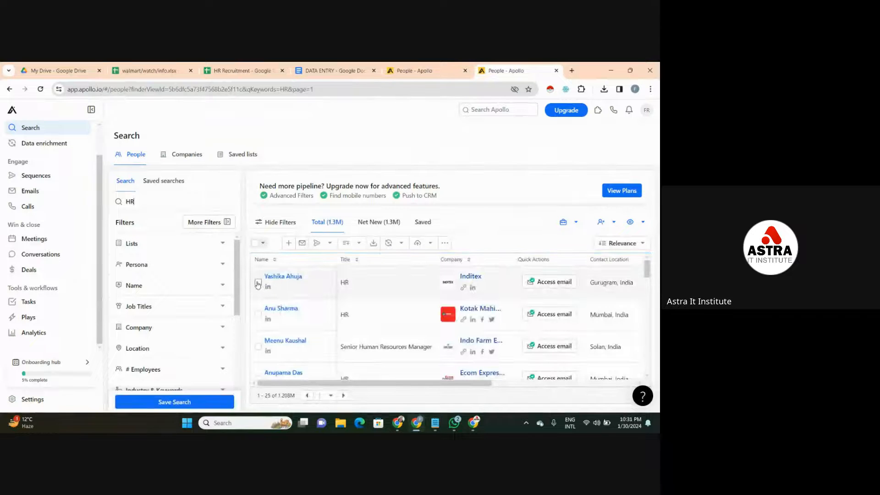
- Select the first four people in the HR search results and look through the second person's company details
click(258, 283)
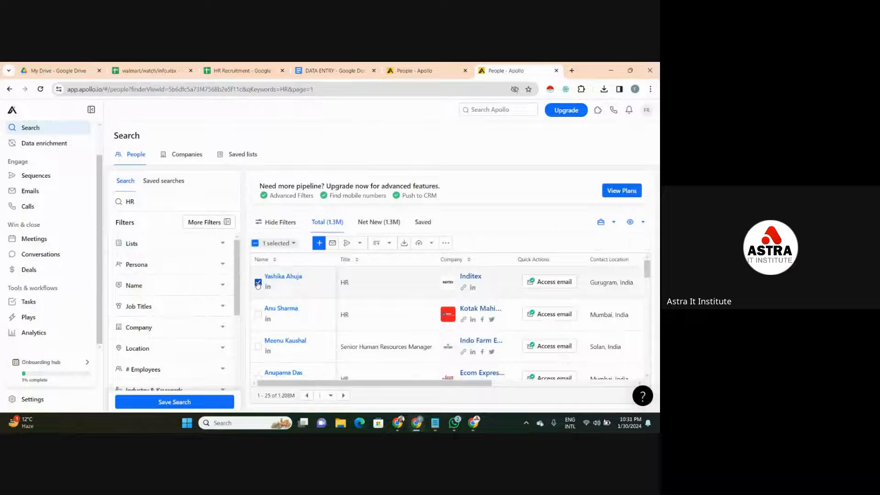
click(259, 319)
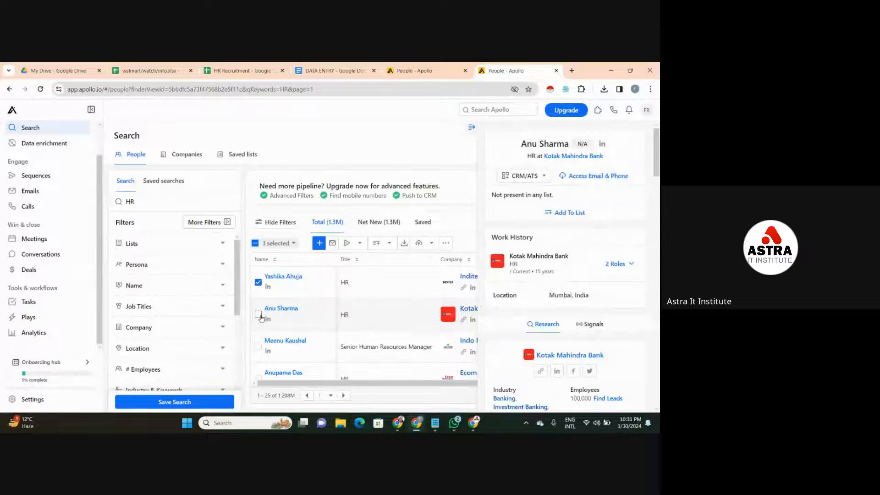
click(260, 315)
click(258, 347)
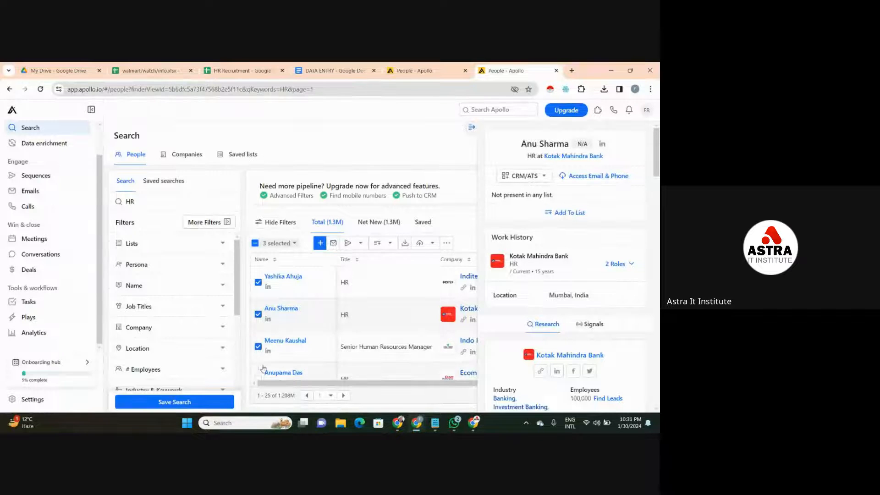
click(258, 377)
scroll(659, 166, down, 10)
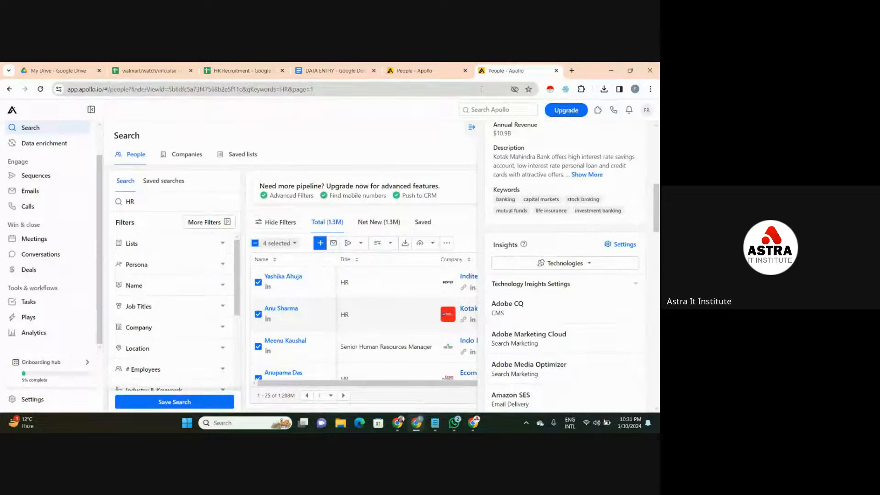
- Close both Apollo tabs and bring up the data Validation note in Notepad over the walmart/watch/info sheet
click(557, 71)
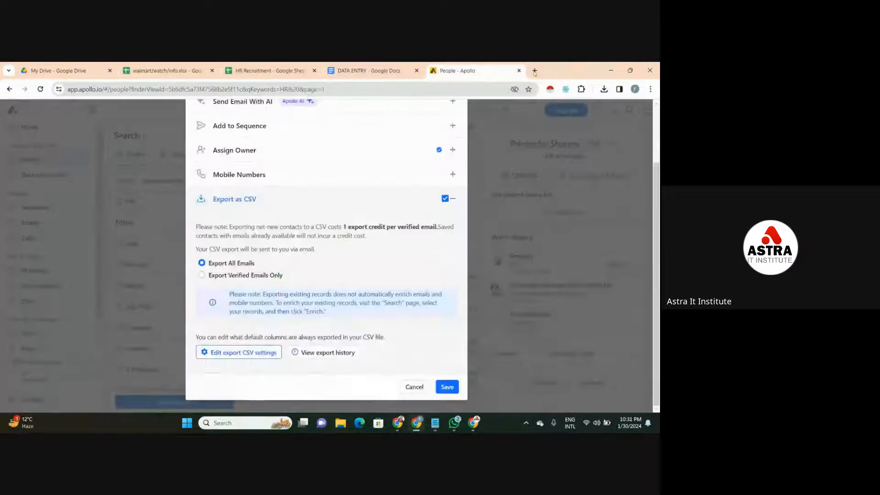
click(520, 70)
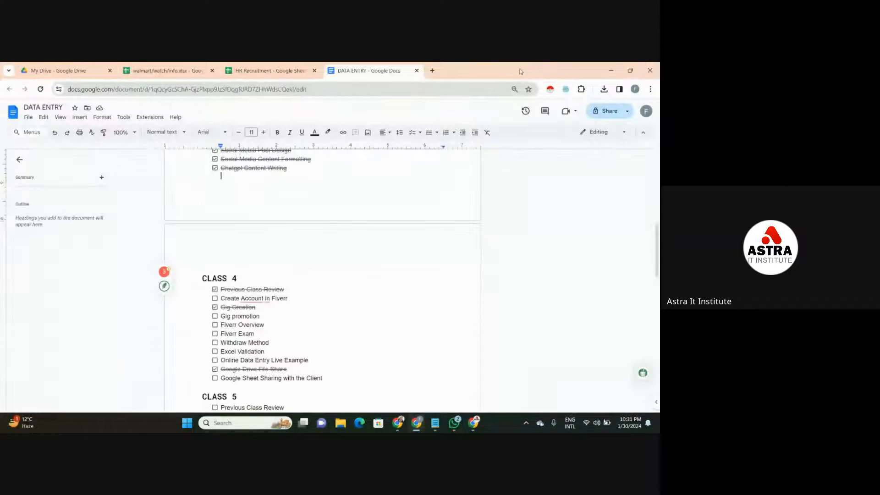
click(153, 67)
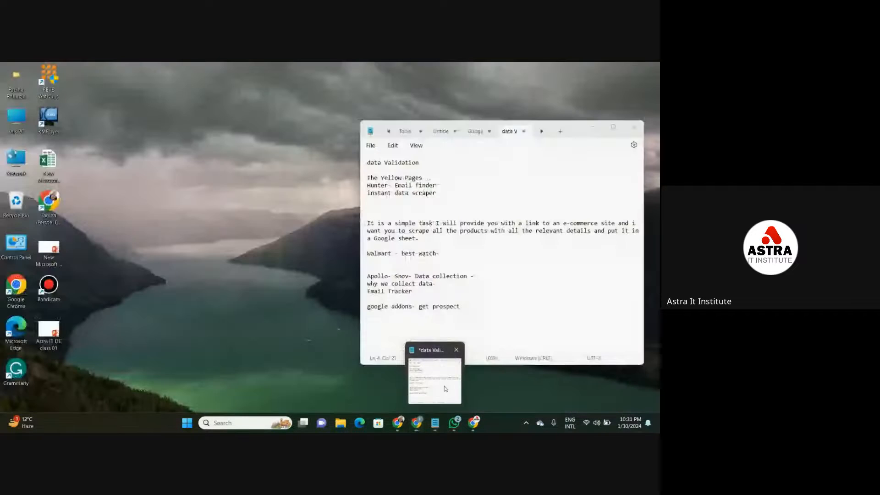
click(433, 374)
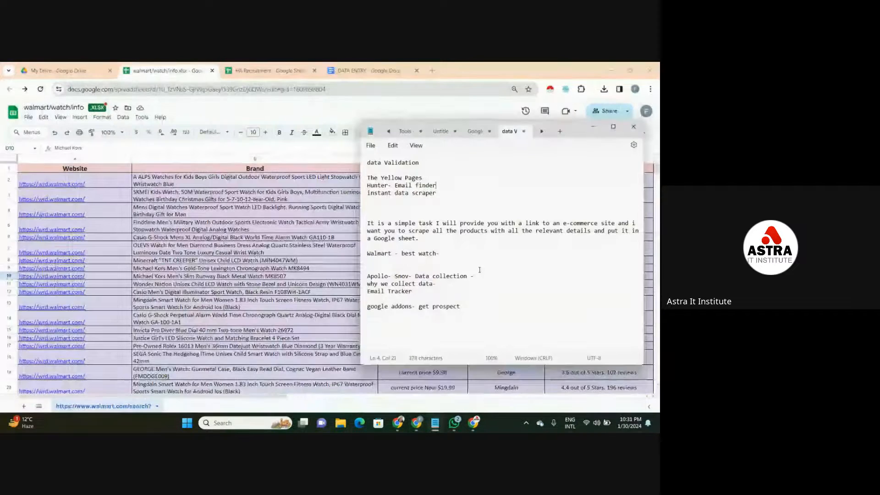
- Review the topics in the note, accept the grammar suggestion "the prospect" in the google addons line, and minimize Notepad
click(441, 194)
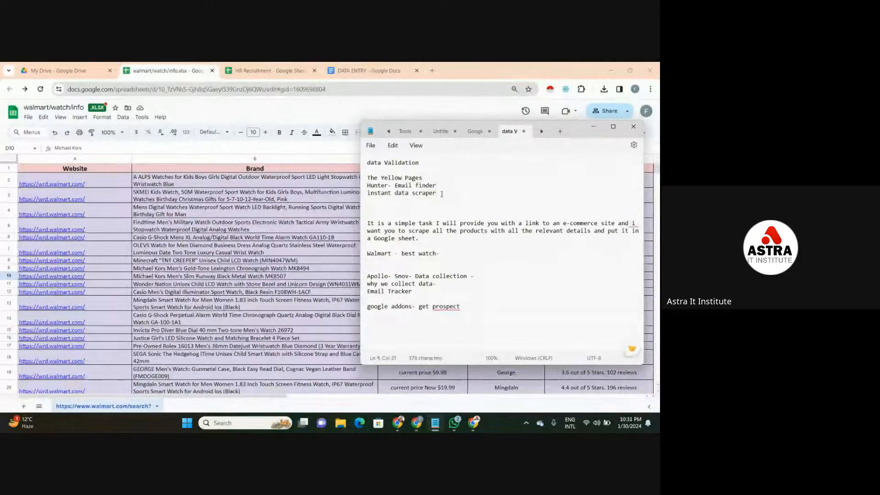
drag(442, 194, 451, 260)
click(451, 260)
mouse_move(452, 307)
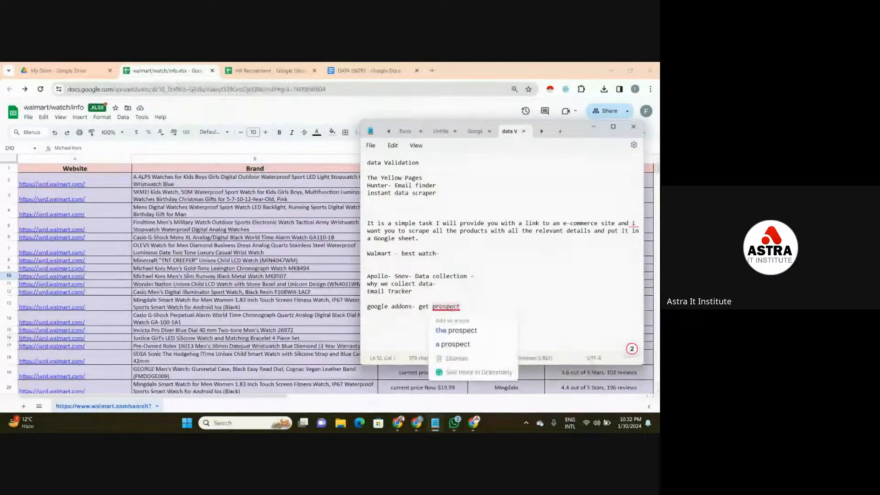
click(456, 330)
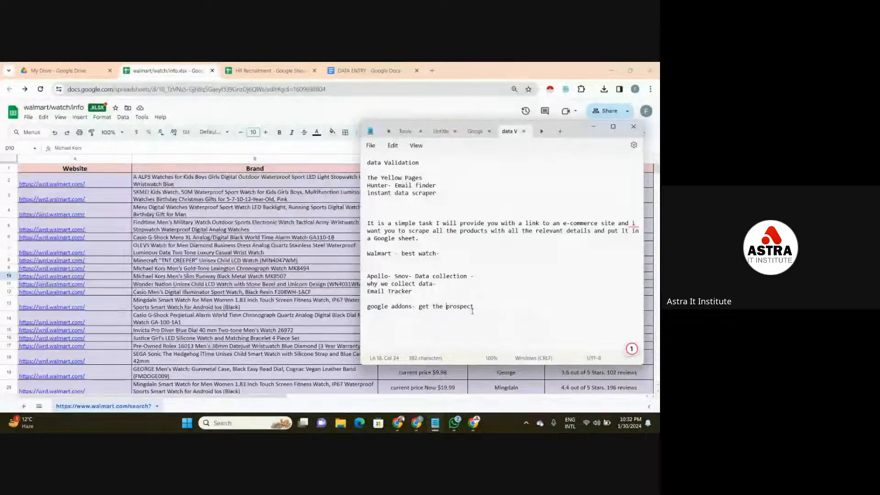
click(474, 310)
click(468, 255)
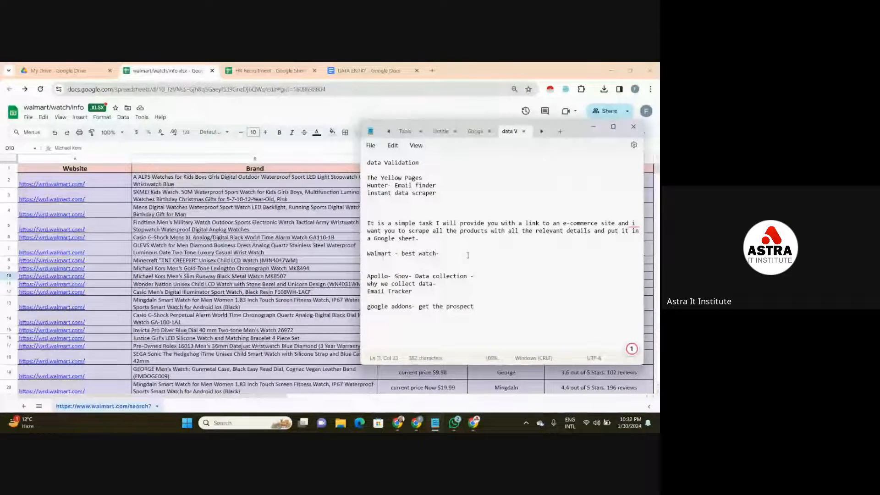
click(589, 132)
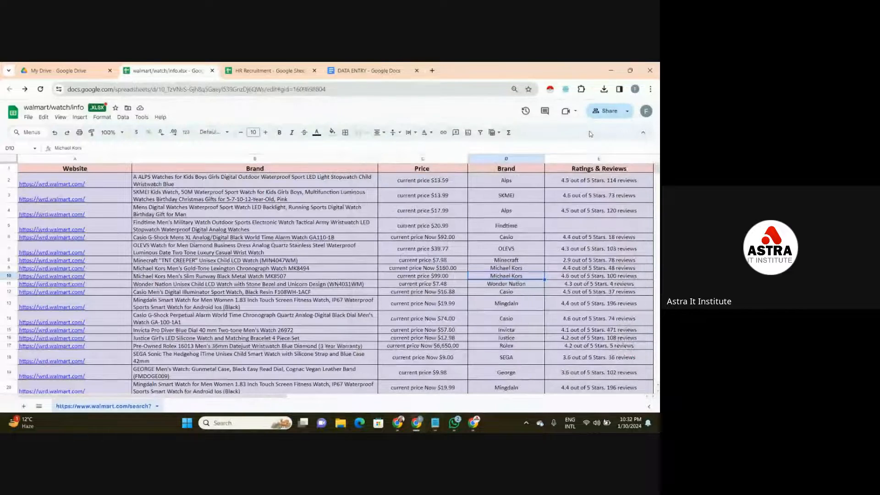
- Switch to the DATA ENTRY document and tick off Google Sheet Sharing with the Client in the CLASS 4 checklist
click(377, 69)
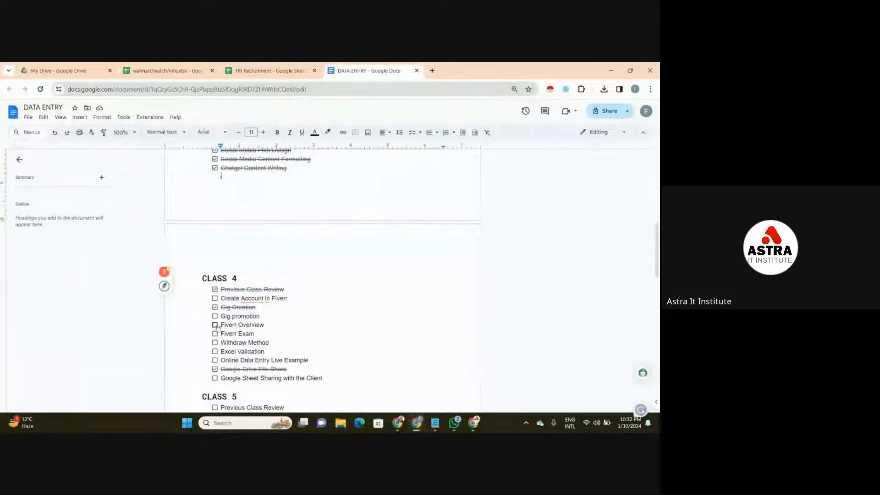
click(214, 369)
click(215, 379)
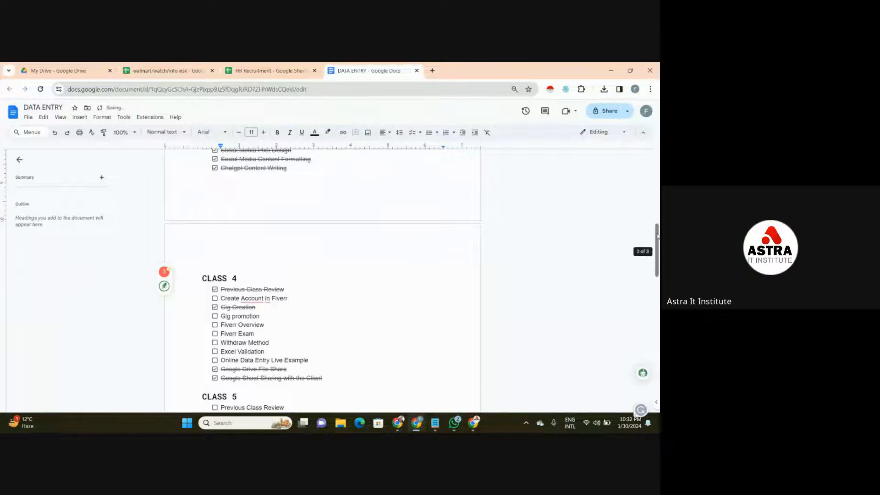
mouse_move(658, 232)
mouse_down()
mouse_move(657, 212)
mouse_move(657, 240)
mouse_up()
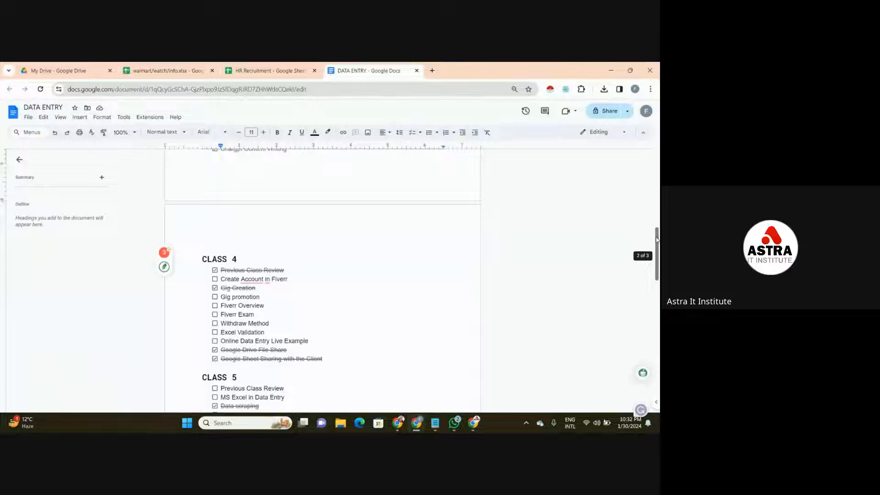
- Open a blank browser tab, return to DATA ENTRY, and tick off Email Collection, Email Tracker and Browser Add-ons in the CLASS 5 checklist
mouse_move(423, 426)
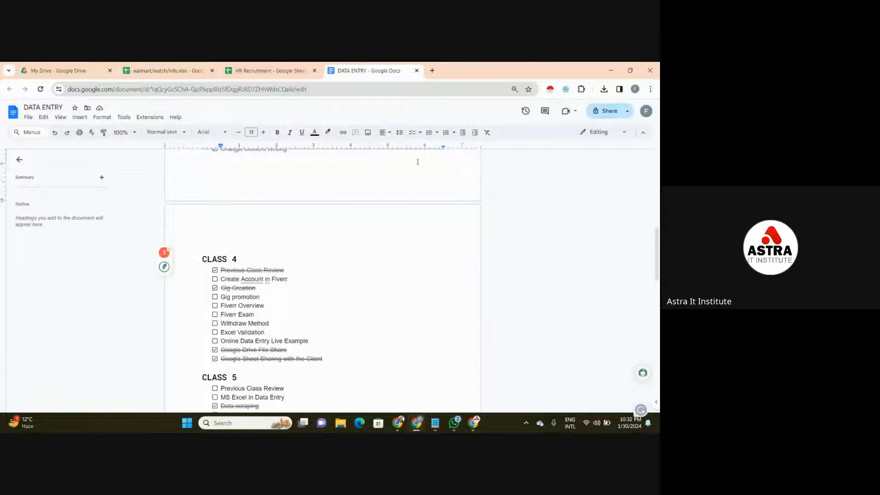
click(431, 70)
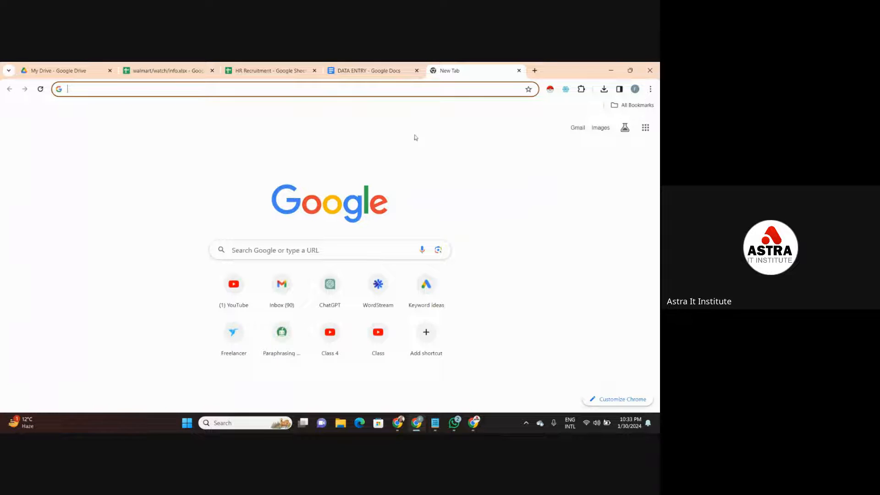
click(372, 67)
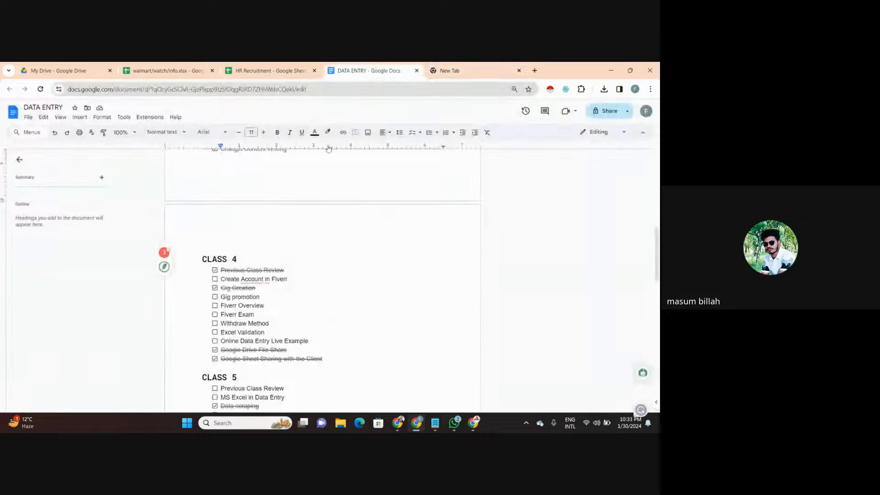
drag(656, 260, 652, 291)
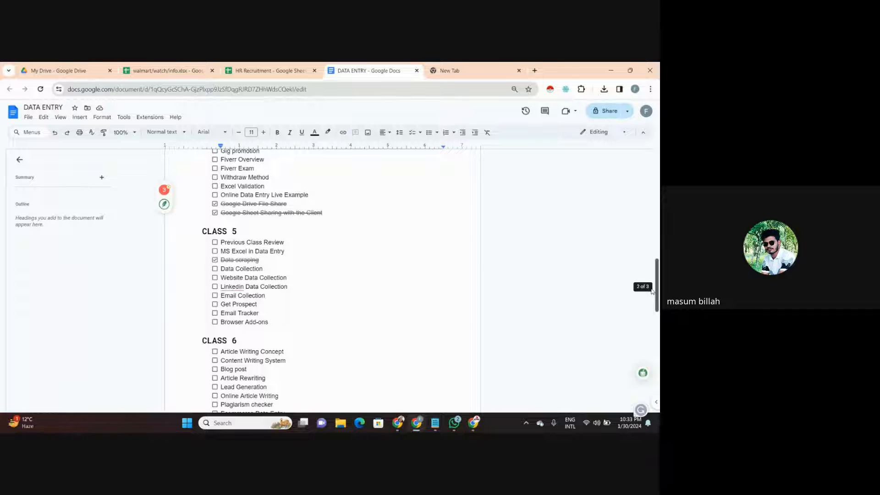
drag(652, 291, 653, 290)
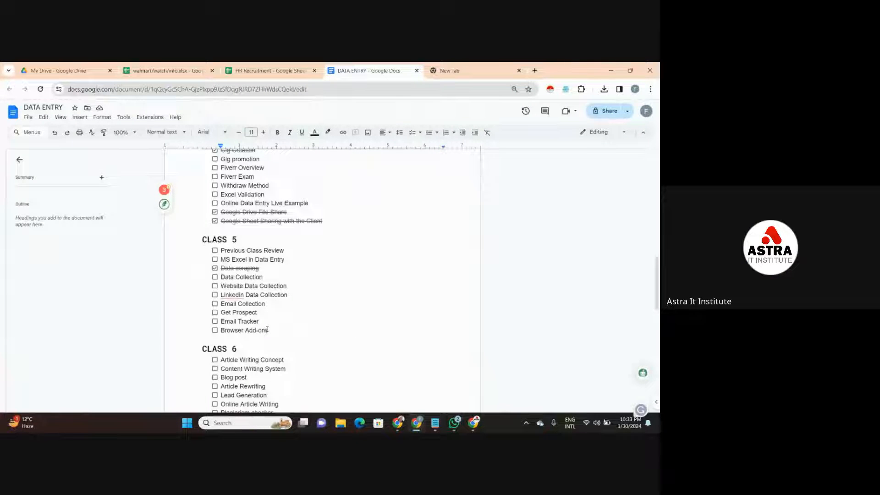
click(215, 303)
click(214, 321)
click(215, 331)
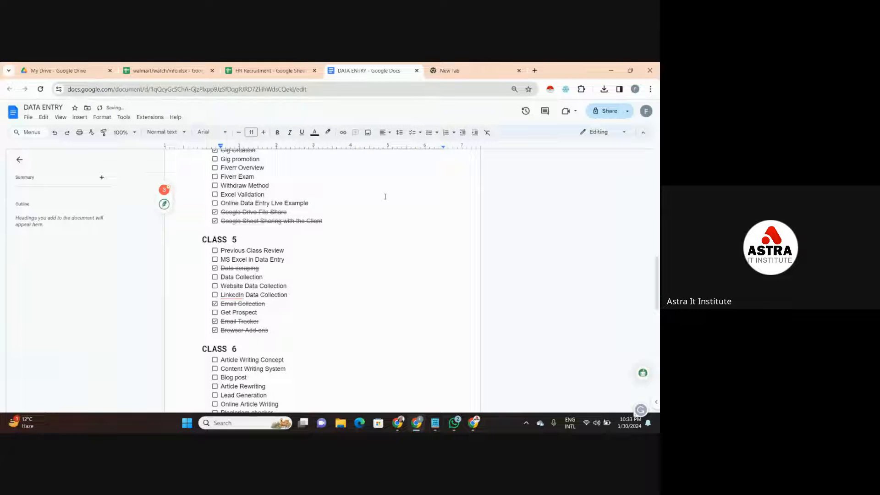
- Check the blank tab and tick off Data Collection, MS Excel in Data Entry and Previous Class Review under CLASS 5 in DATA ENTRY
click(453, 66)
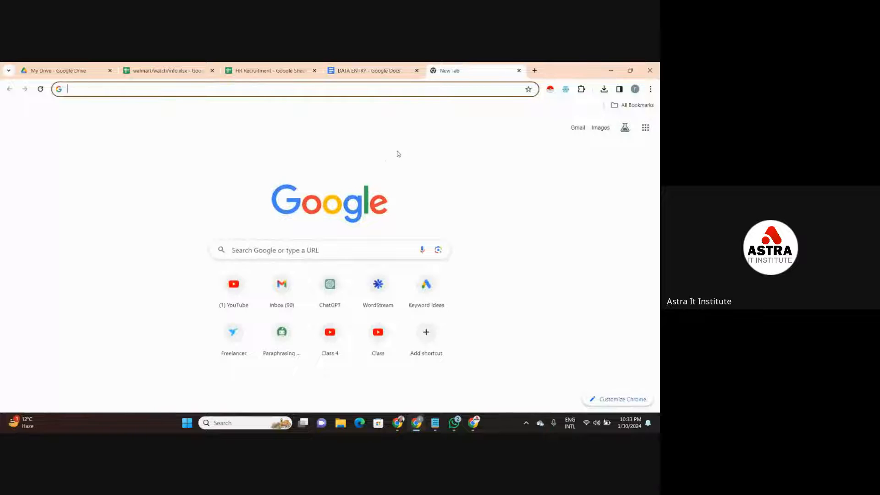
click(379, 73)
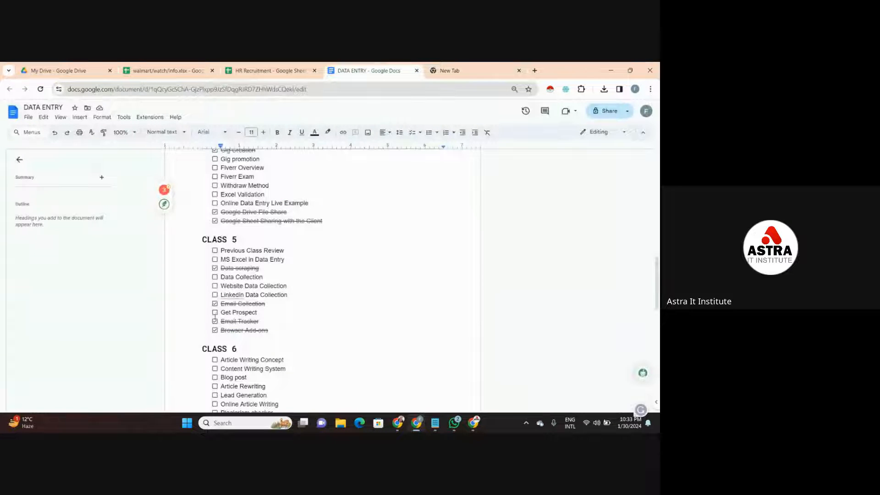
click(215, 278)
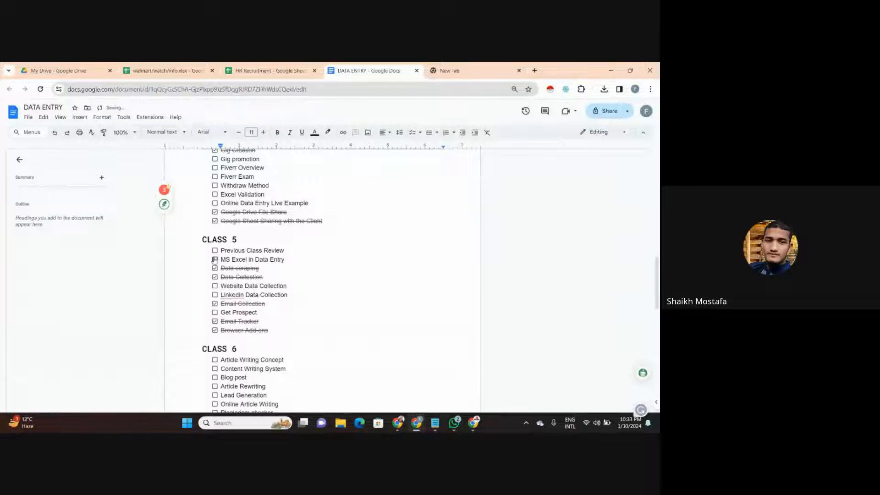
click(215, 260)
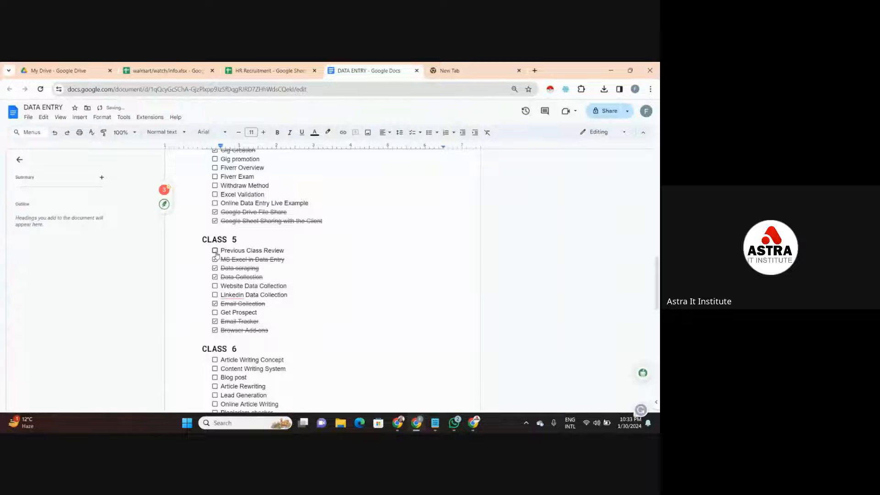
click(216, 251)
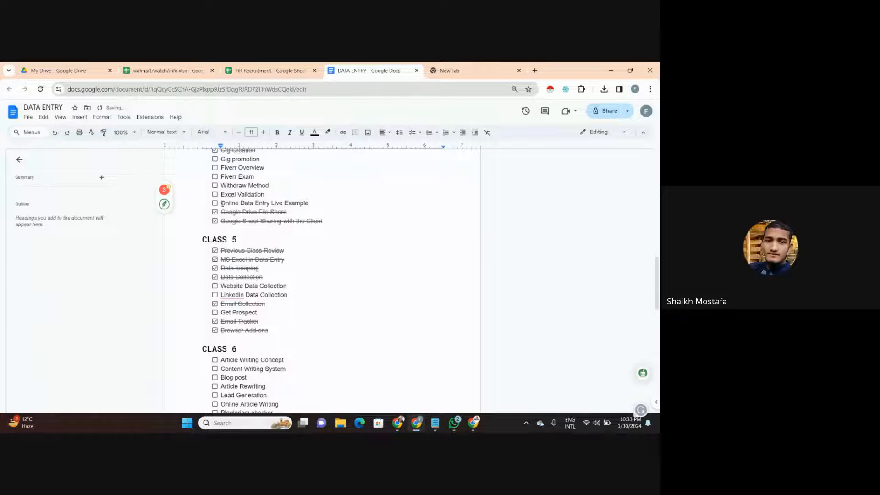
- Tick off Excel Validation under CLASS 4 and Get Prospect, Website Data Collection and Linkedin Data Collection under CLASS 5
click(215, 195)
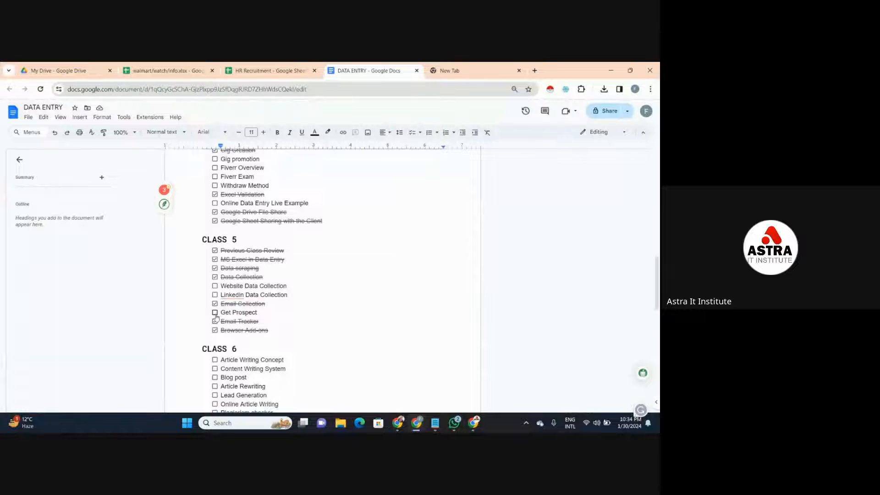
click(215, 312)
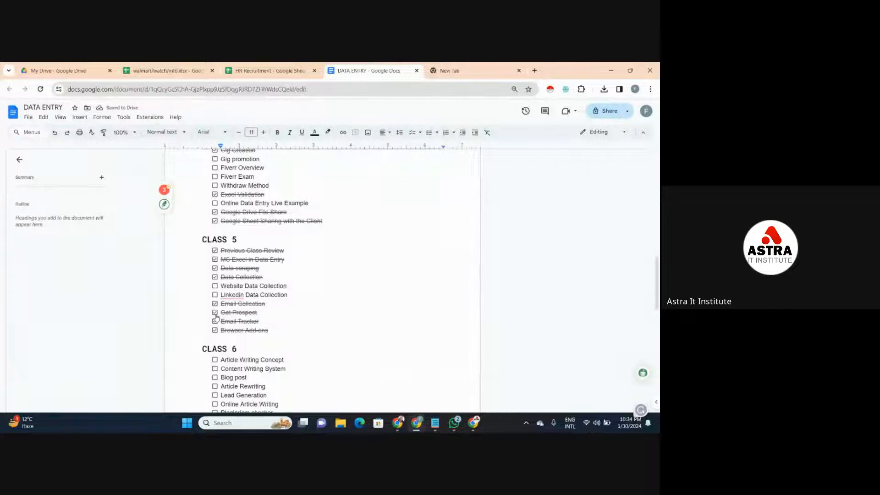
click(215, 286)
click(215, 295)
click(239, 294)
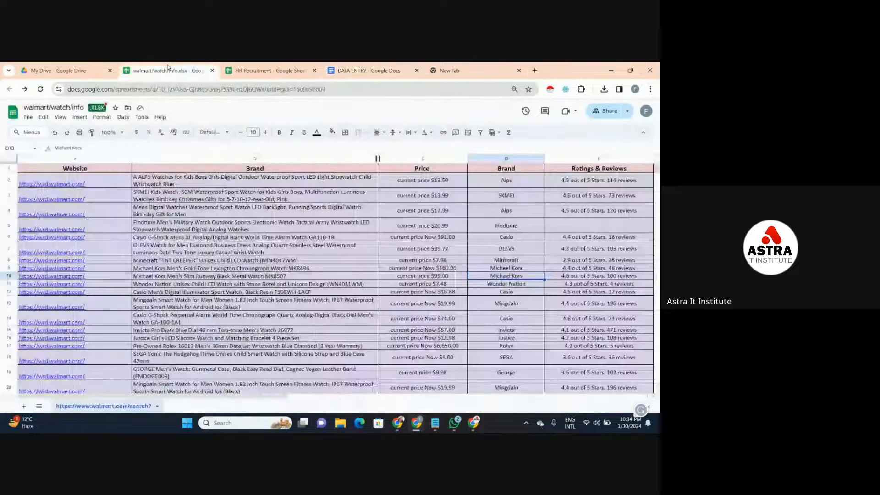
- Look at the walmart/watch/info sheet, switch to the other Chrome window, and close its email tracker search tab
click(174, 71)
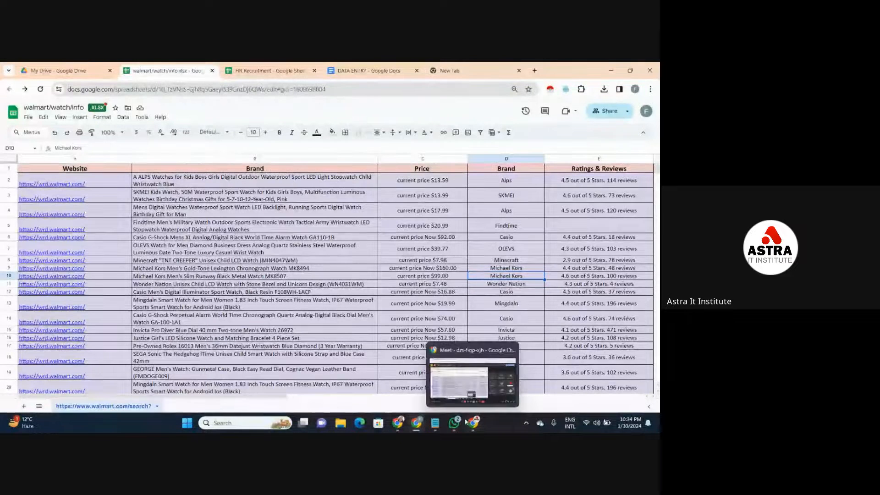
mouse_move(435, 422)
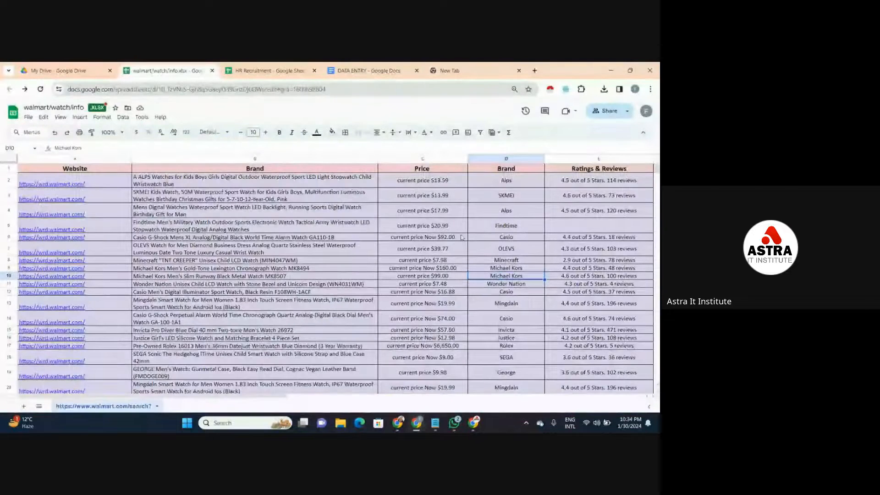
click(494, 68)
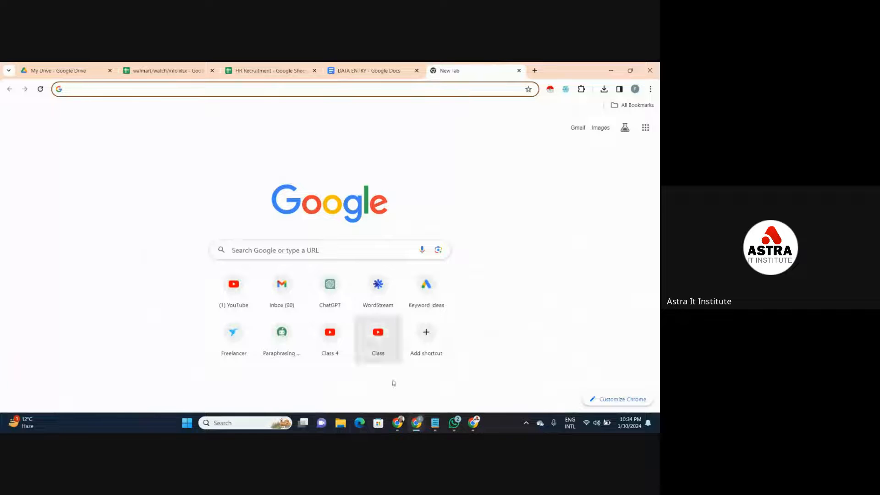
mouse_move(401, 431)
click(375, 379)
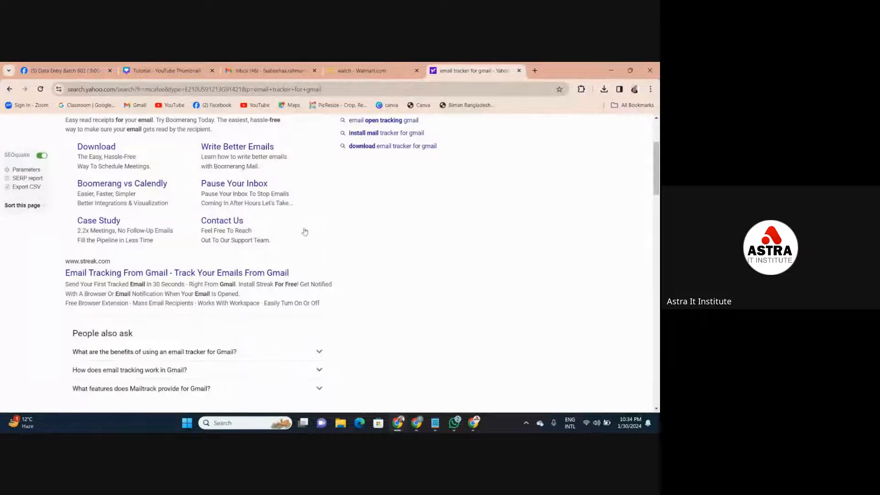
click(519, 71)
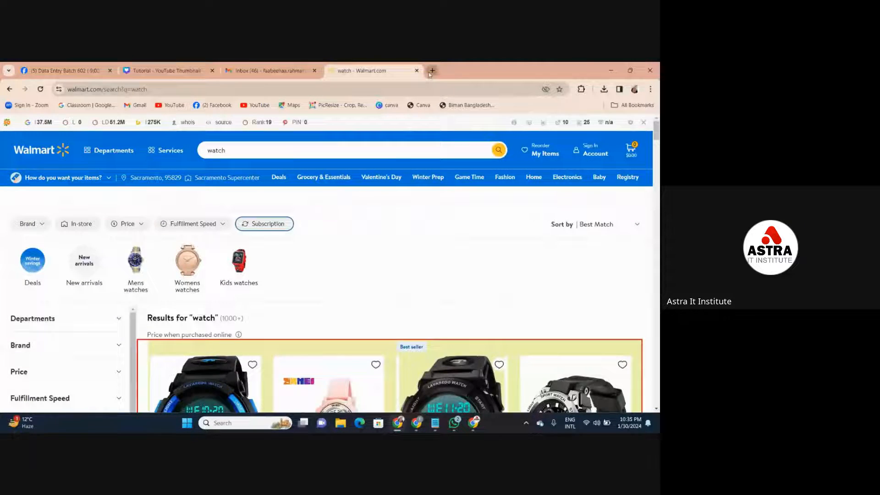
- Search for "email tracker for gmail" in a new tab and look through the results
click(431, 71)
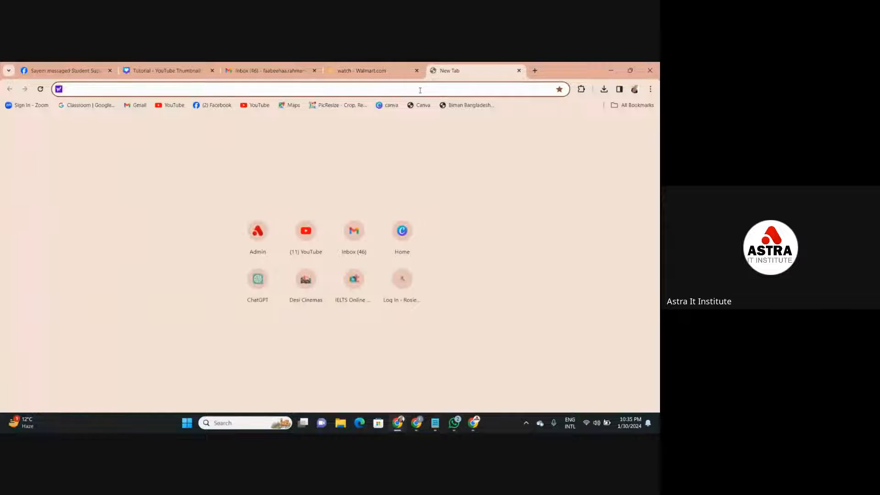
text(Em)
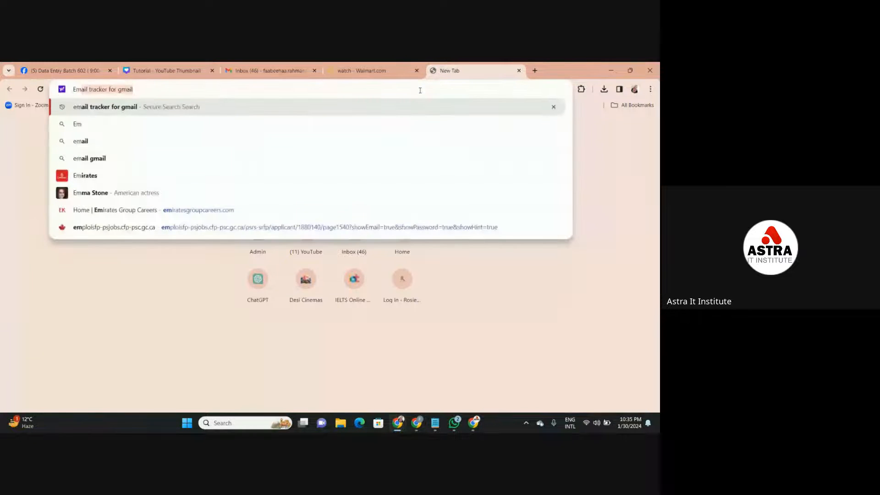
text(ail)
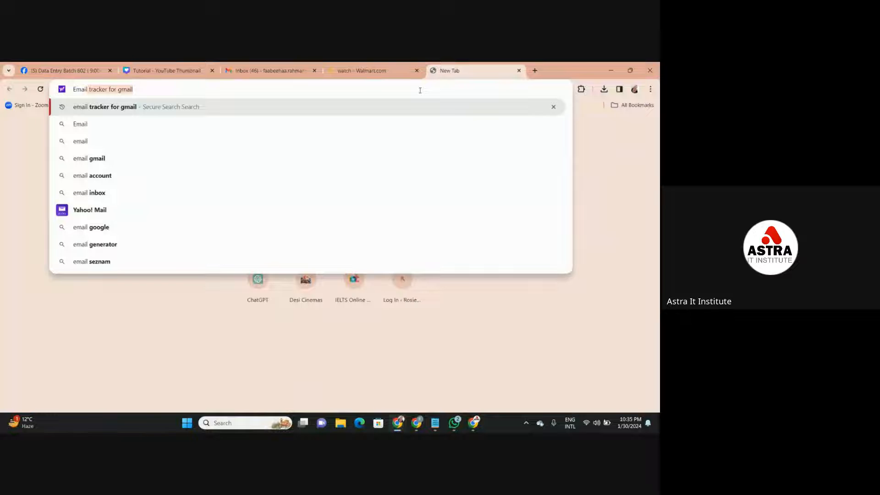
key(Return)
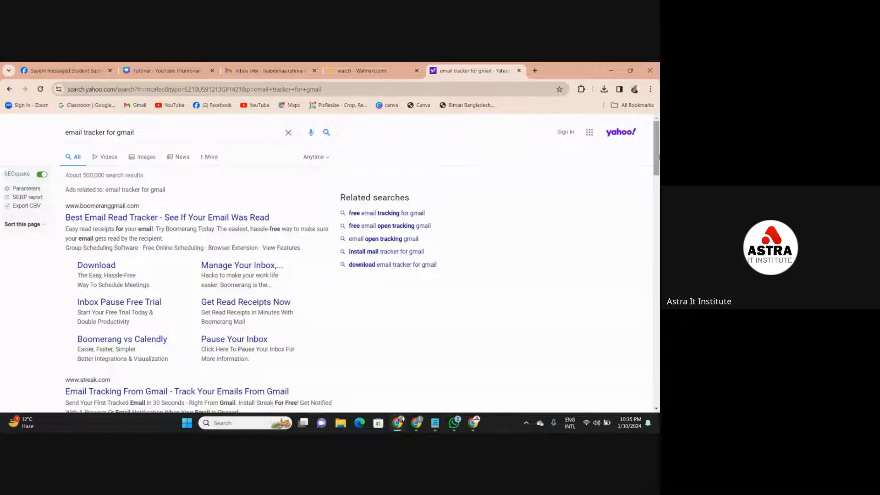
drag(658, 157, 657, 228)
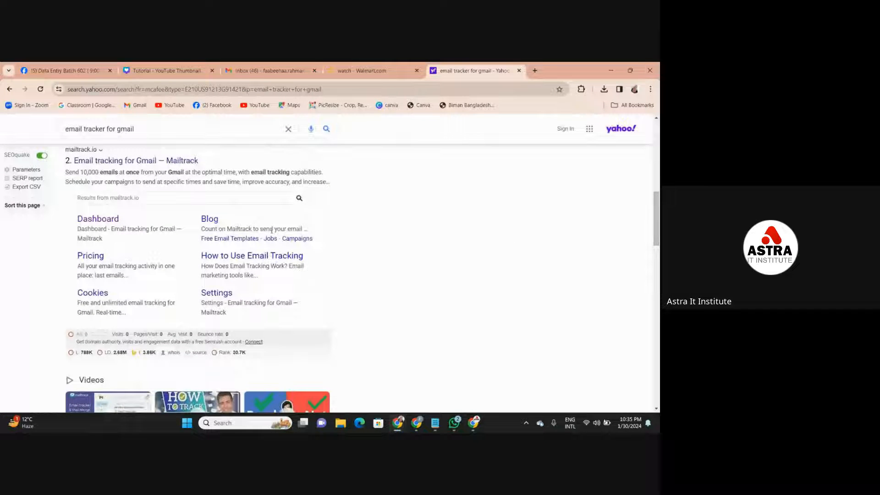
scroll(272, 230, down, 3)
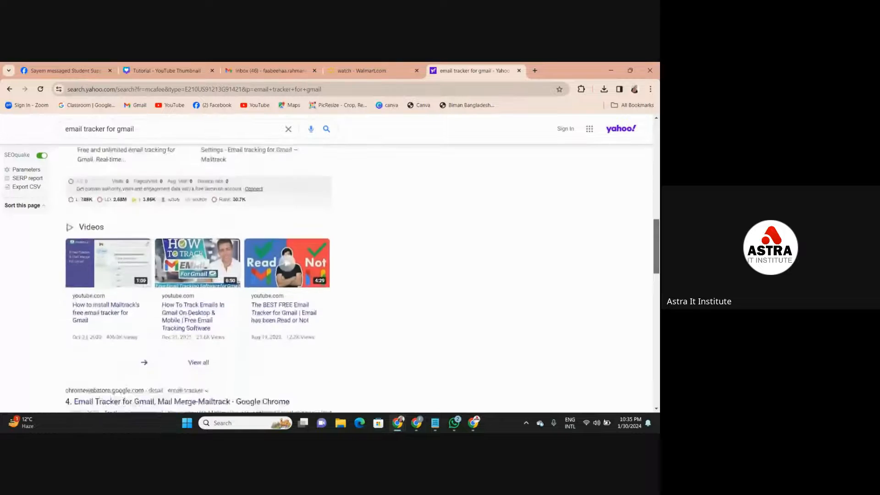
drag(657, 230, 615, 304)
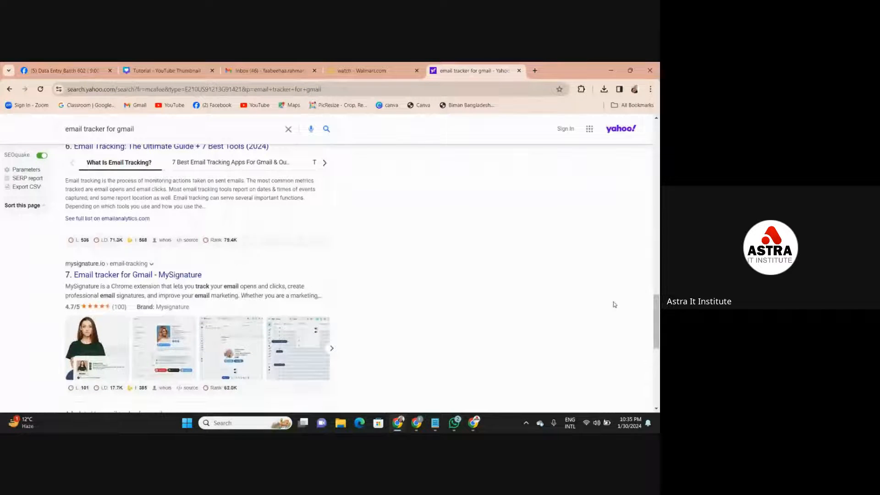
- Search for "Email finder" and open Hunter's Email Finder page from the results
click(288, 129)
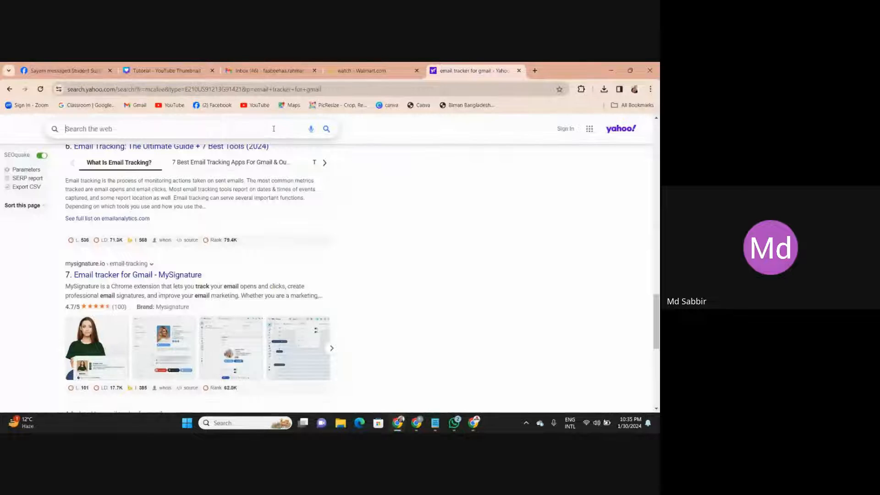
text(Emai)
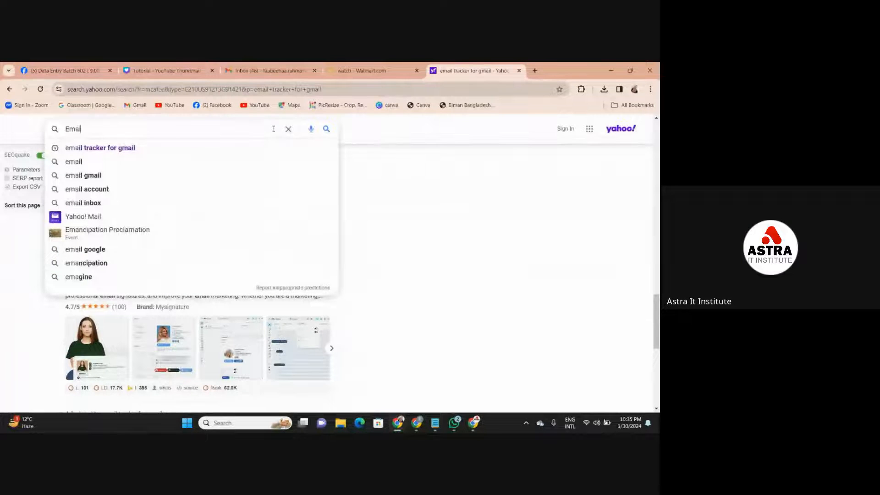
text(l finder)
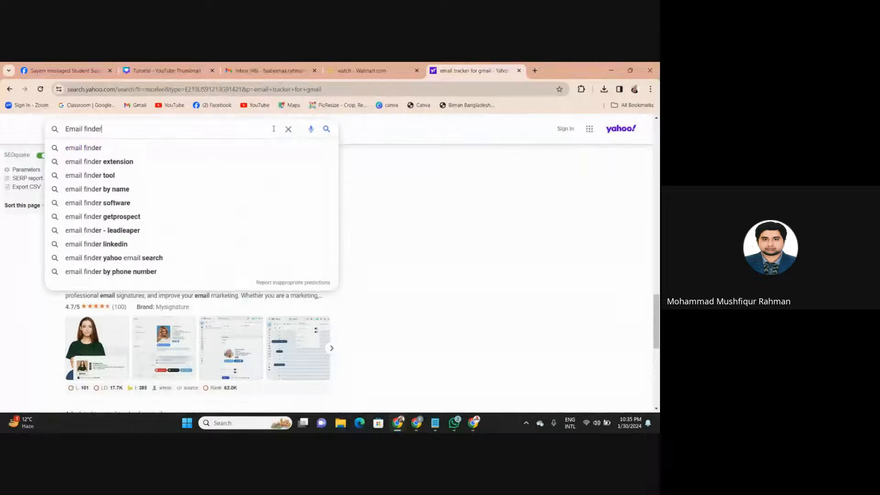
key(Return)
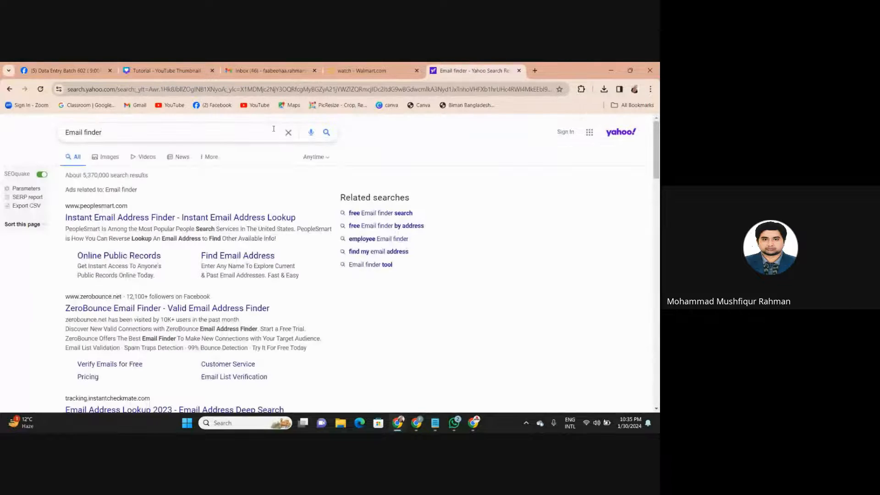
scroll(282, 188, down, 5)
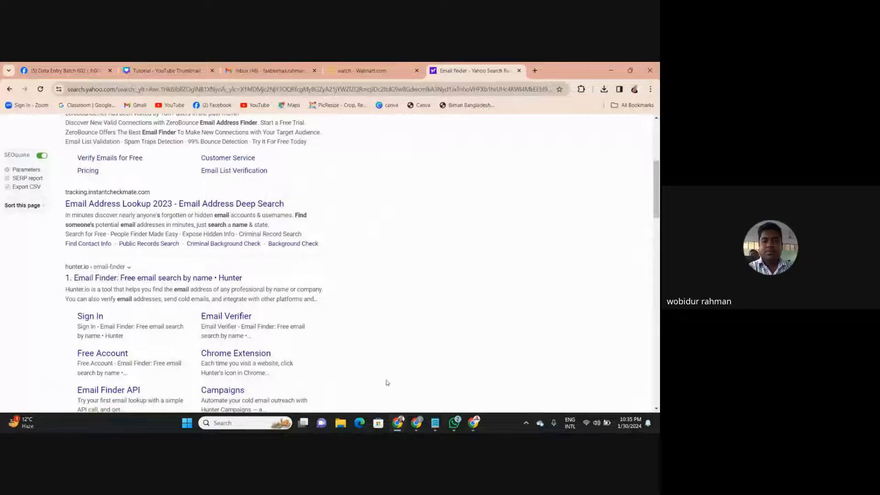
click(231, 280)
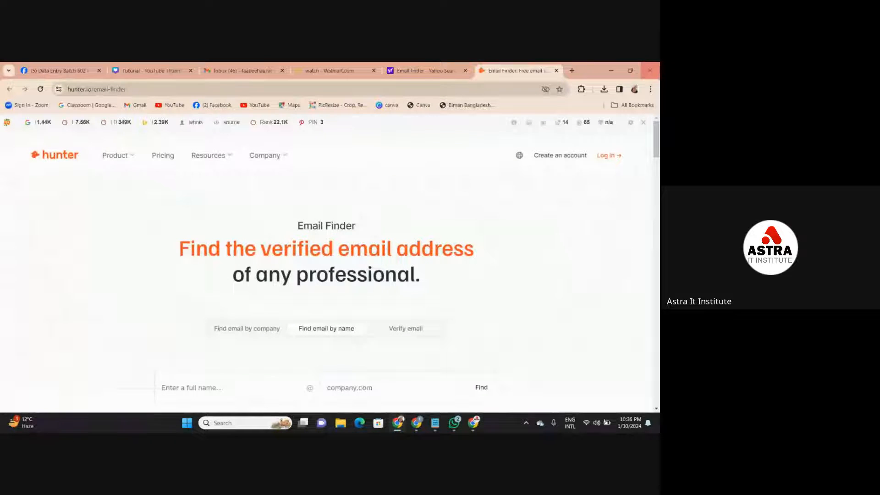
- Look through the installed browser extensions and close the Email finder search results tab
click(581, 89)
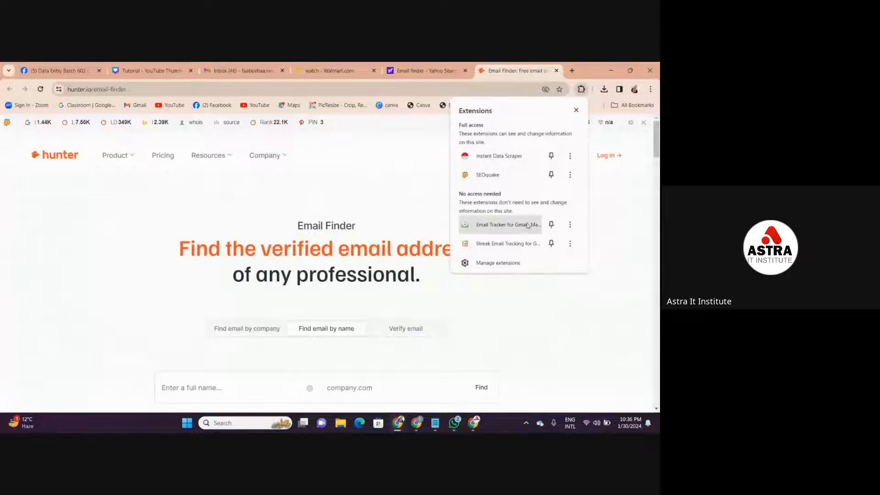
click(367, 199)
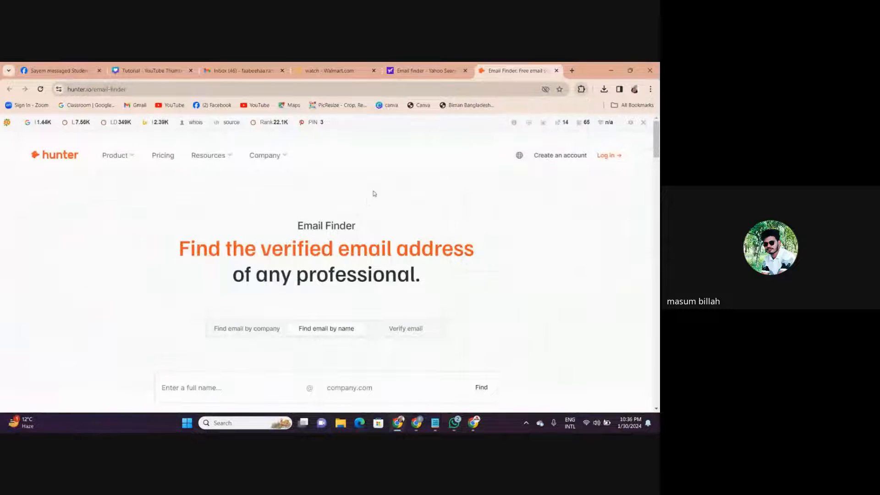
click(466, 71)
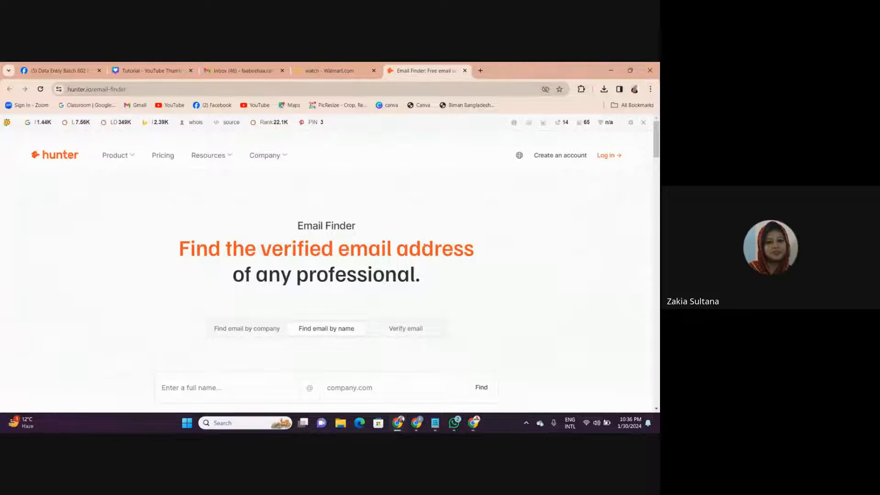
- Switch to the other Chrome window, search for "email finder" in its new tab, and open Hunter's Email Finder page
mouse_move(418, 424)
click(424, 374)
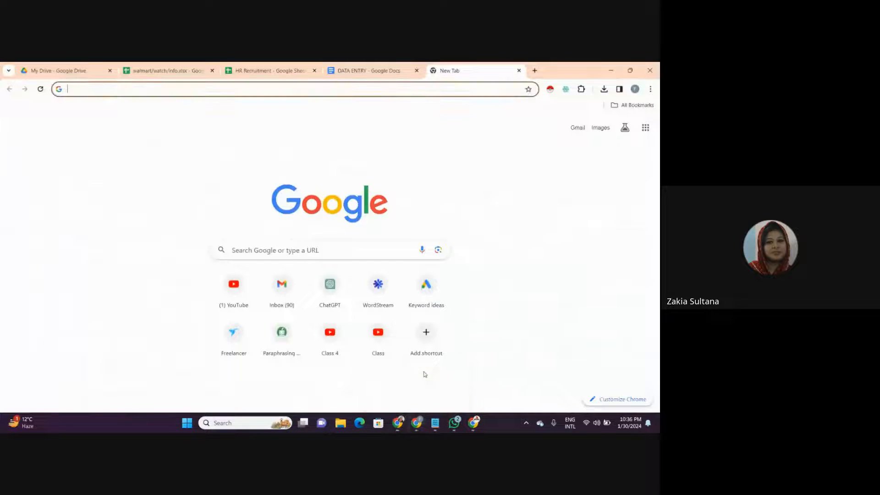
click(469, 93)
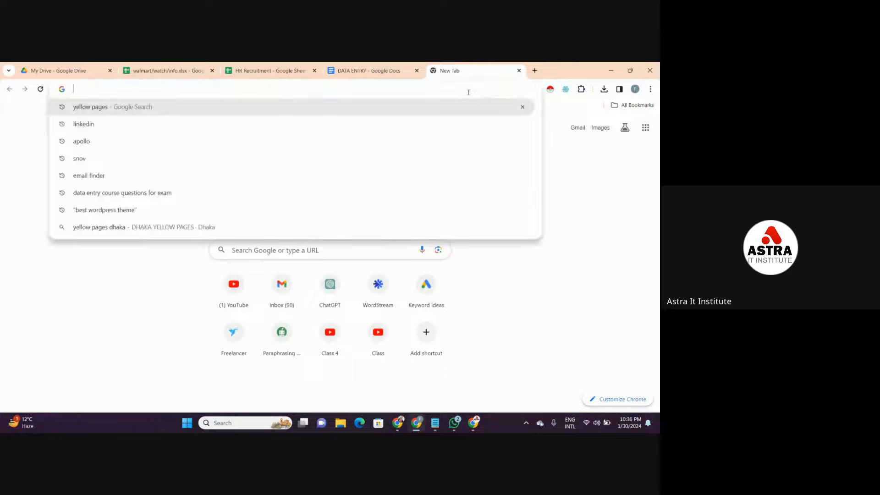
text(Email)
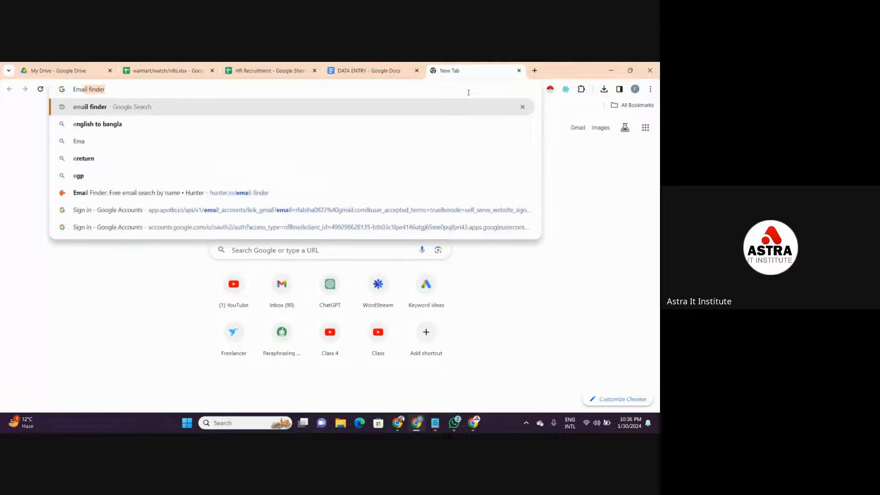
key(Return)
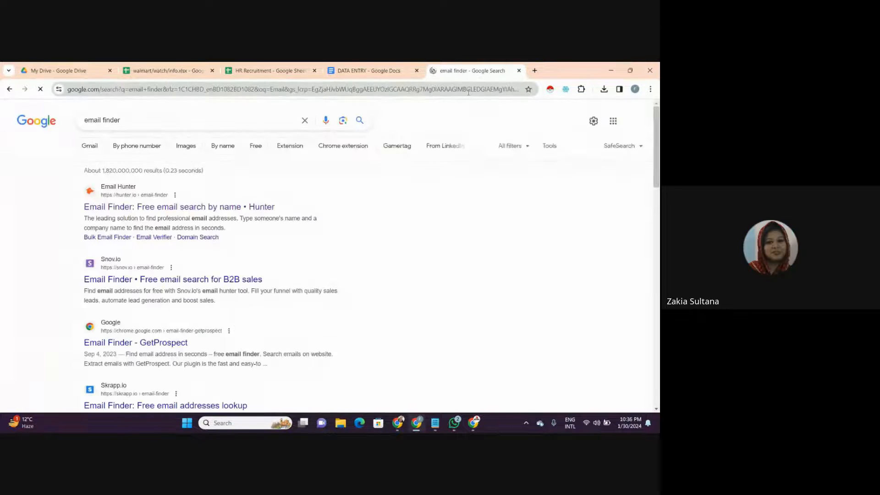
click(182, 208)
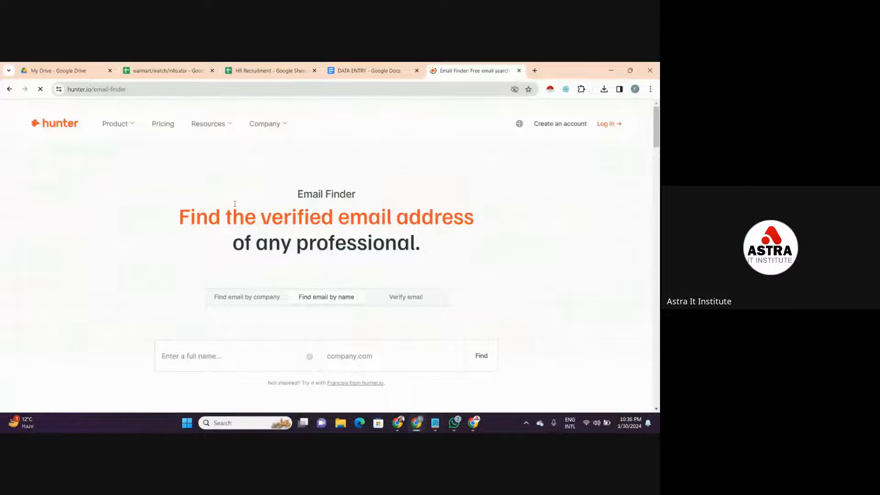
- Dismiss Hunter's browser extension offer, look through the Email Finder page and product list, and open Email Finder from that list
click(251, 350)
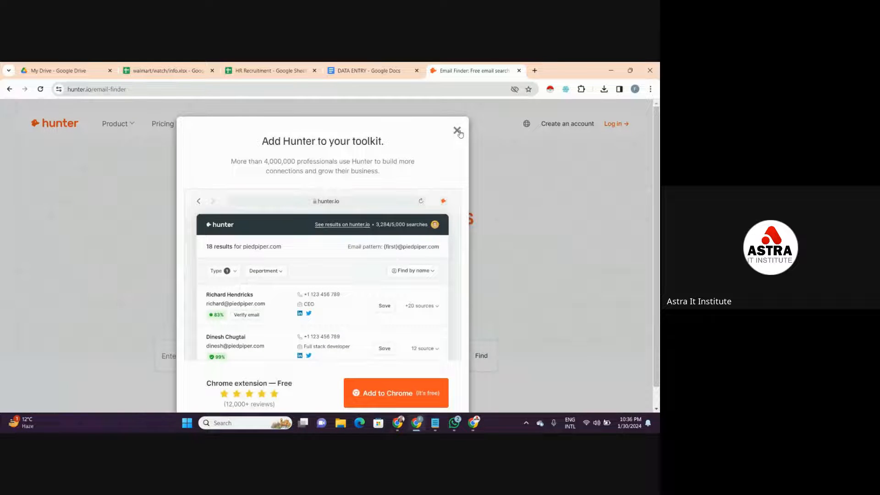
click(457, 131)
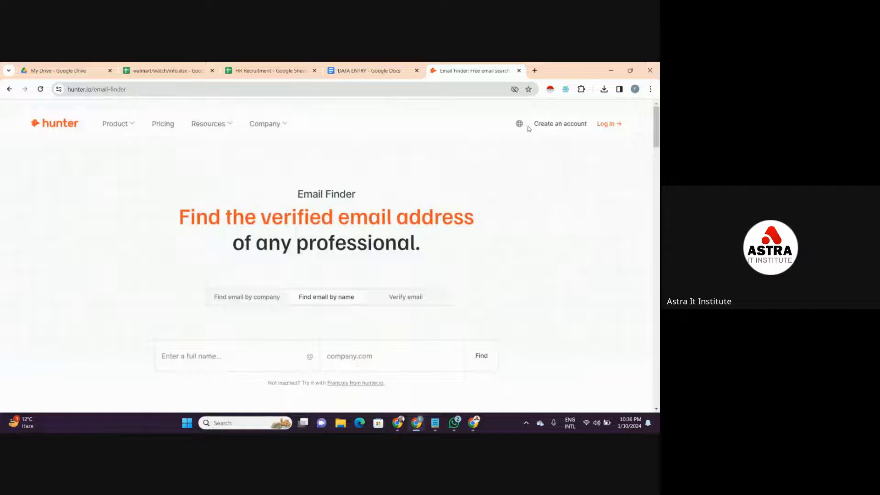
mouse_move(519, 124)
drag(656, 132, 660, 194)
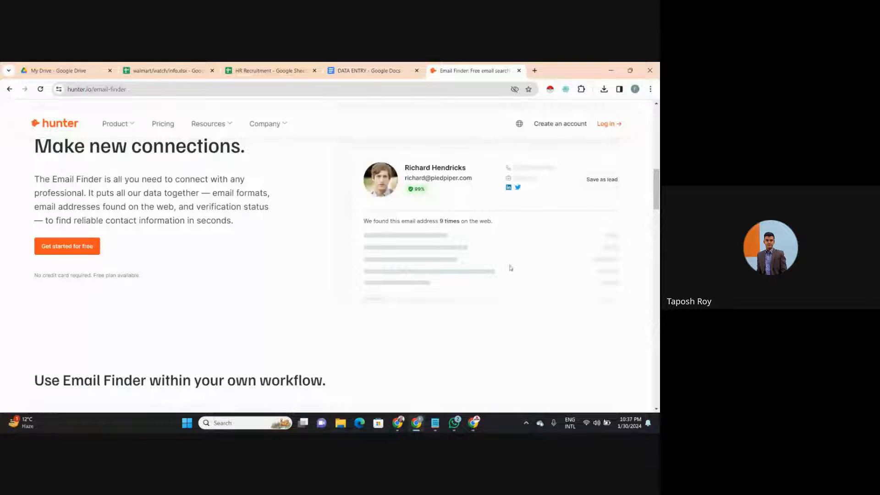
drag(657, 200, 658, 95)
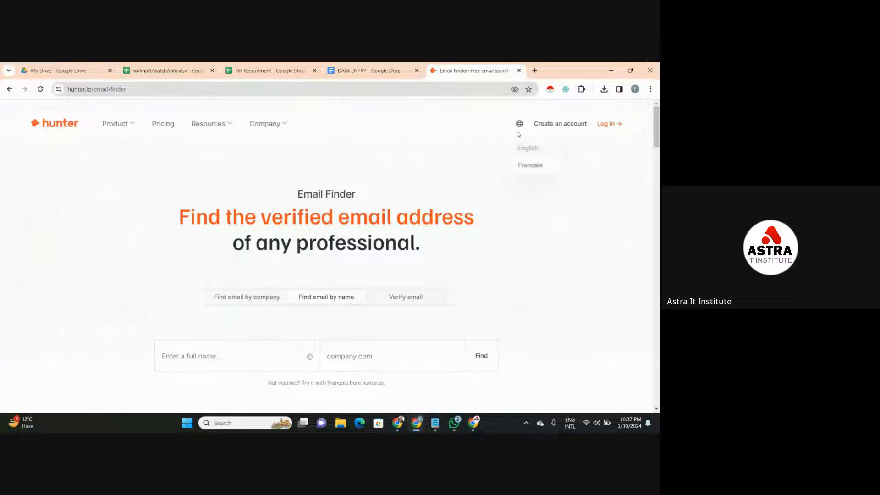
mouse_move(188, 126)
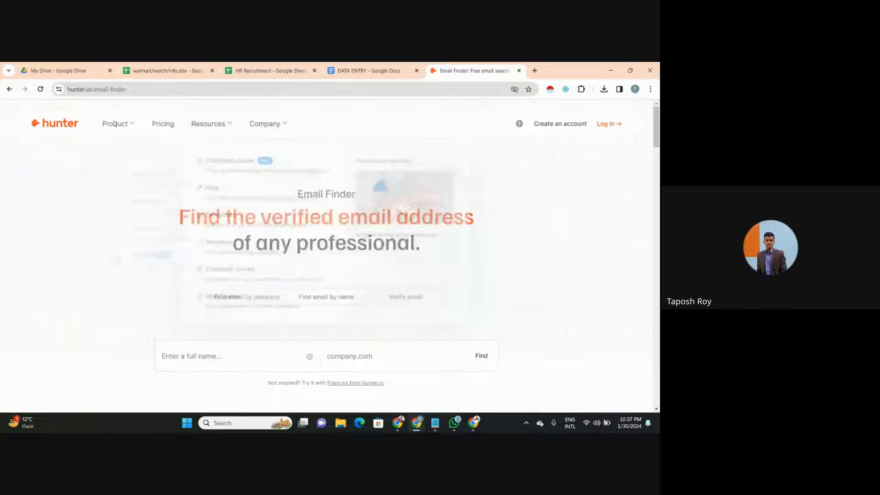
mouse_move(118, 125)
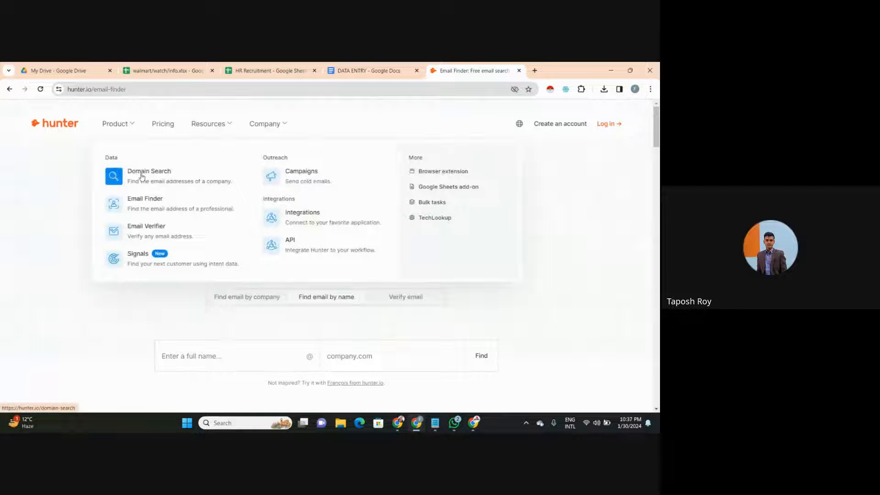
click(150, 198)
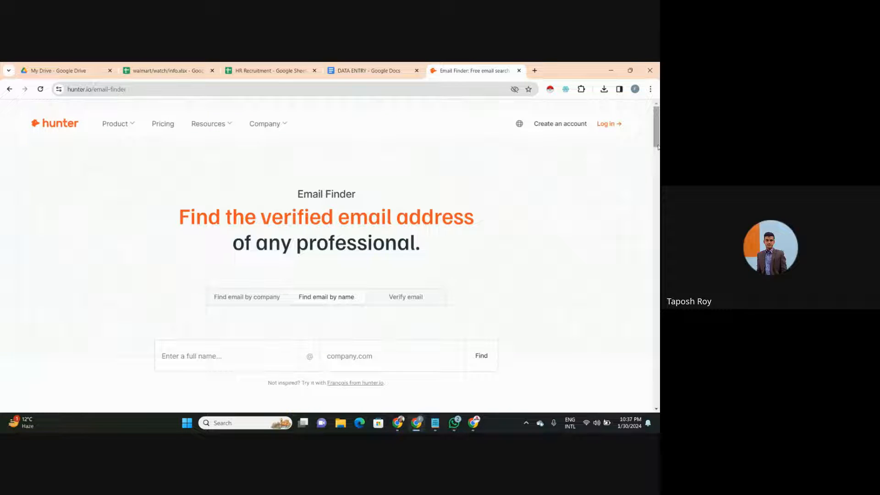
- Try to sign in to Hunter with the existing Google account, and close the Hunter tab
click(615, 124)
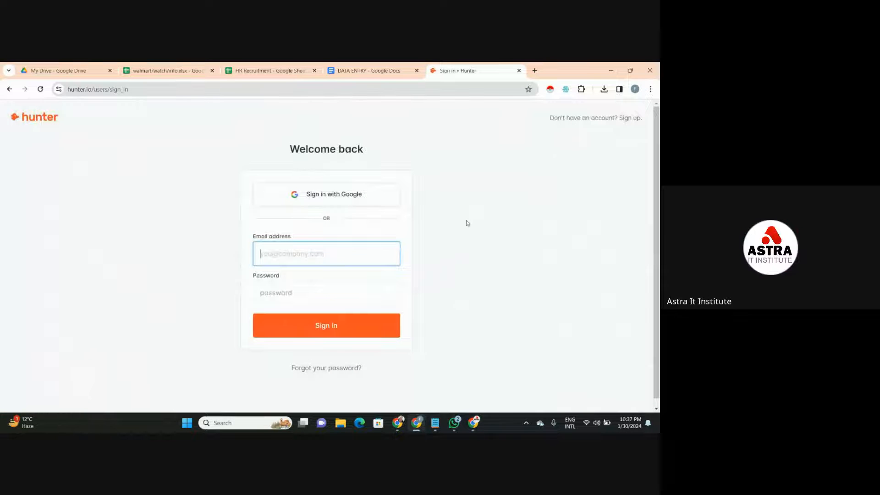
click(375, 199)
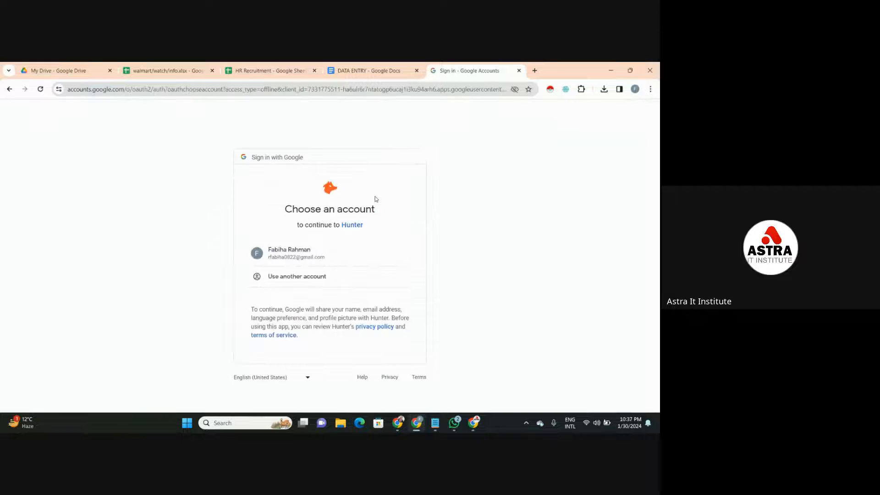
click(309, 257)
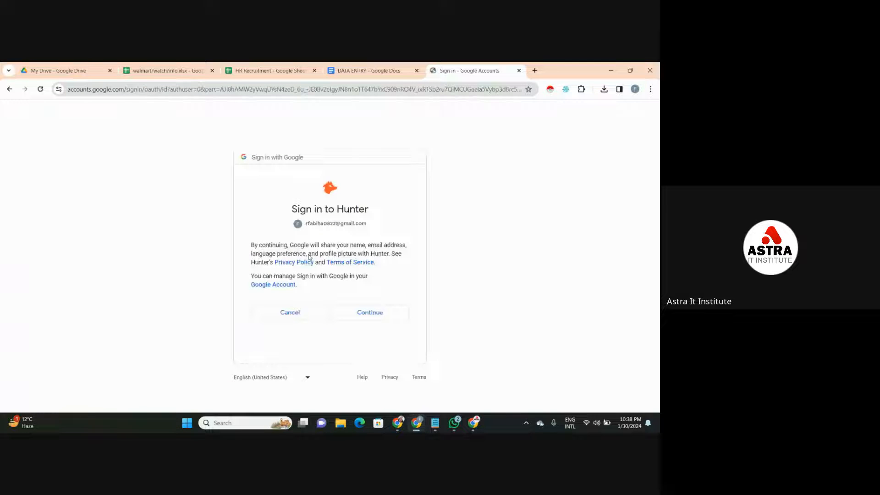
click(361, 319)
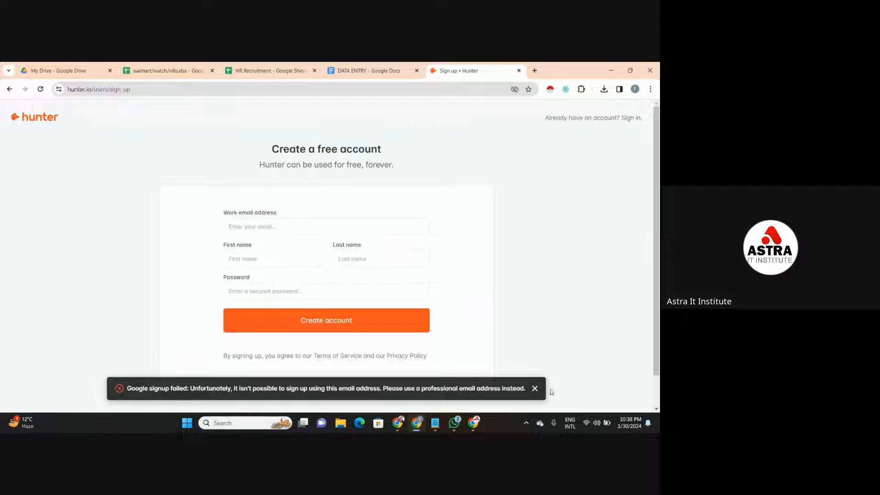
click(535, 388)
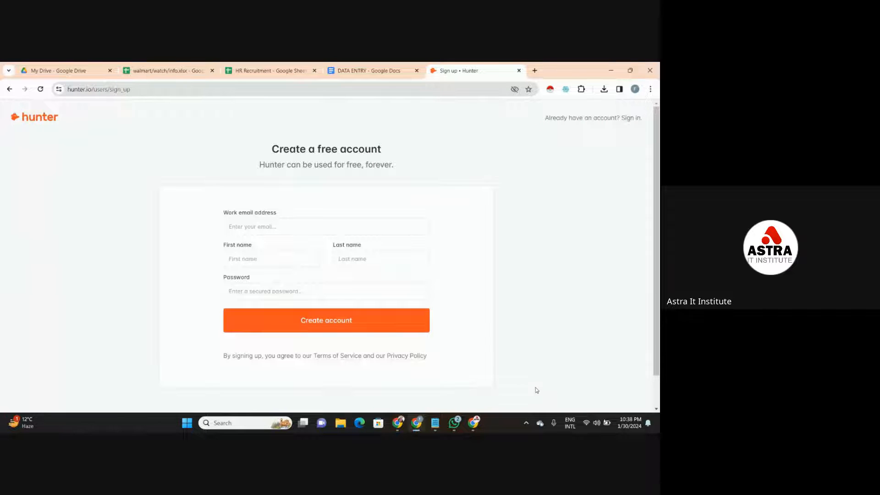
click(518, 71)
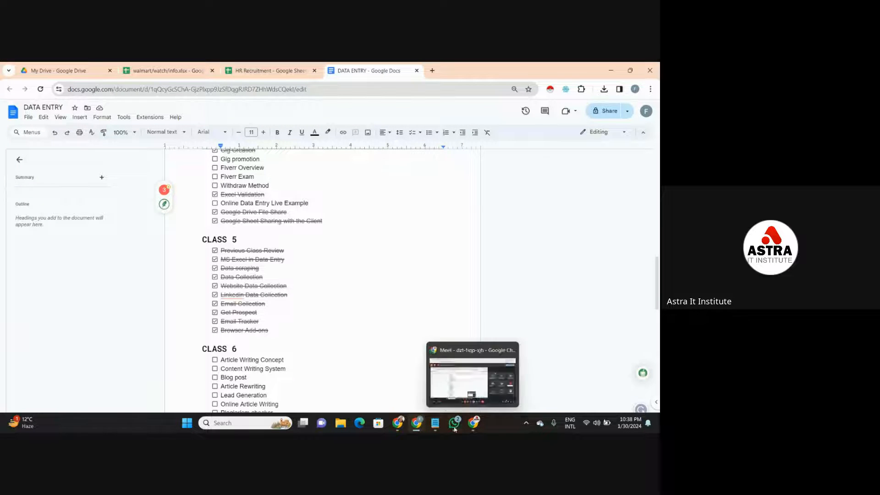
- Search for "email finder" in a new tab, open Hunter's Email Finder page, and copy its web address
mouse_move(434, 428)
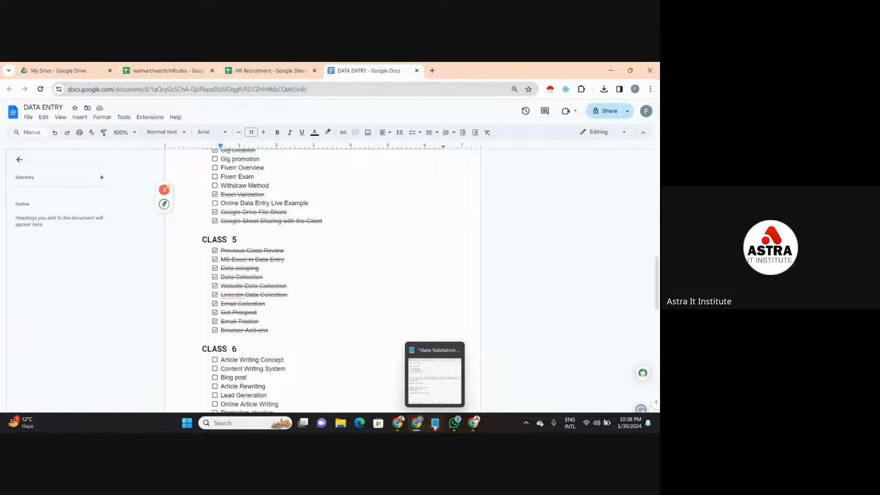
click(432, 70)
click(430, 90)
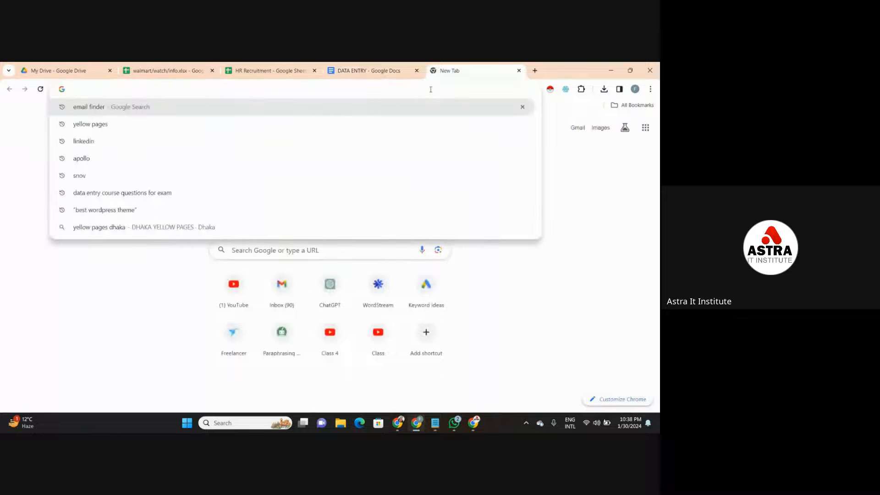
click(423, 112)
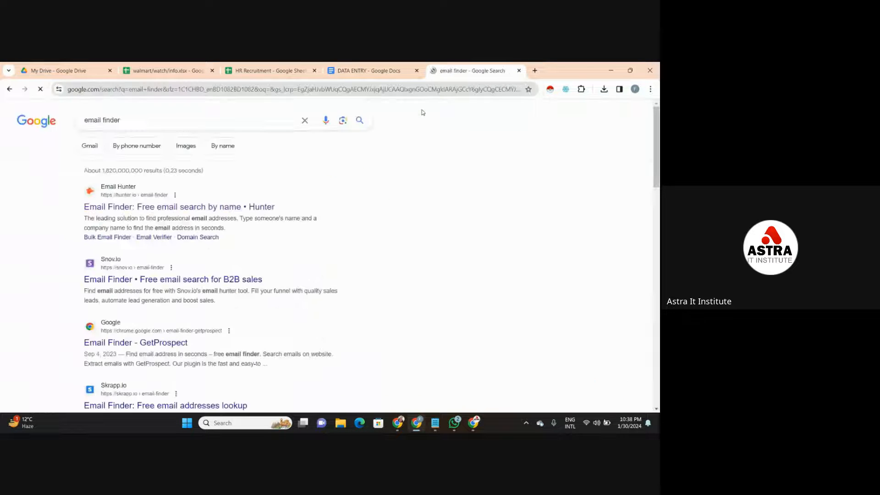
click(222, 207)
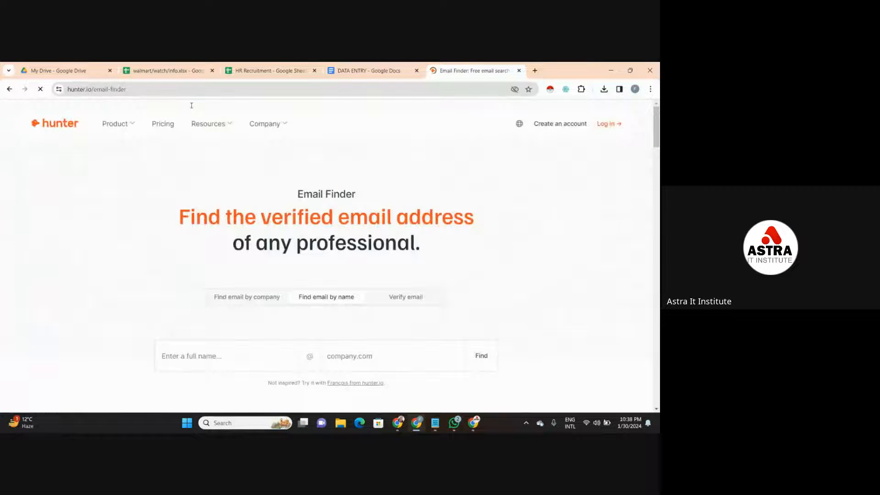
click(173, 91)
key(ctrl+c)
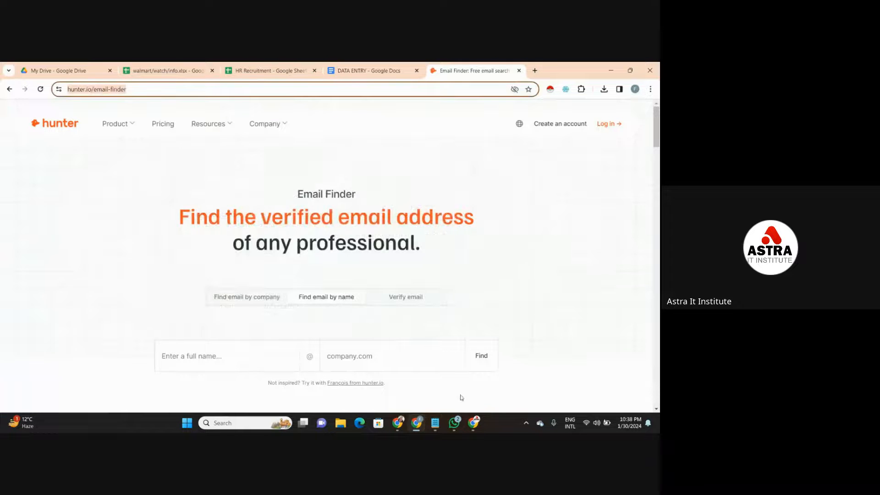
- Switch to the Google Meet call and send the copied Hunter Email Finder link in the in-call messages
mouse_move(474, 422)
click(490, 375)
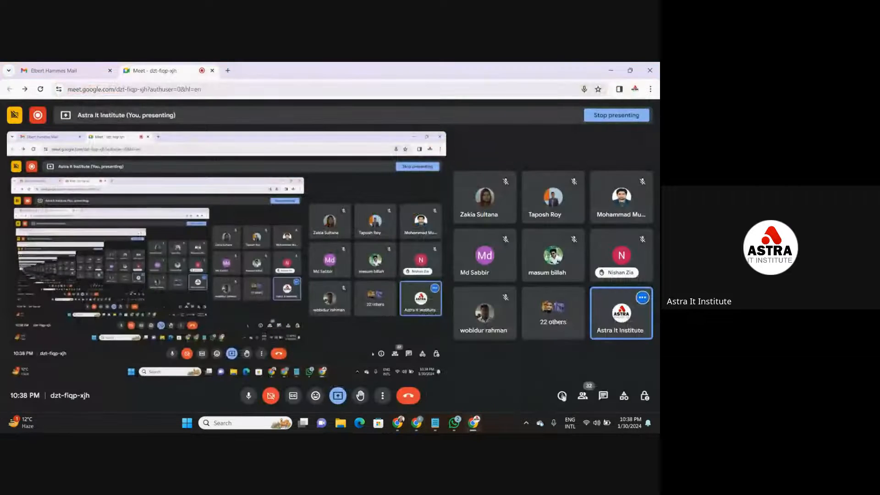
click(600, 396)
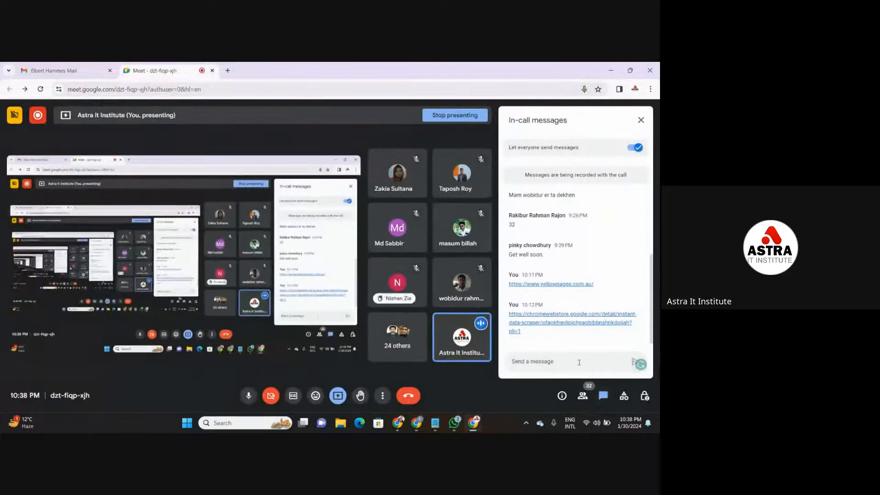
key(ctrl+v)
key(Return)
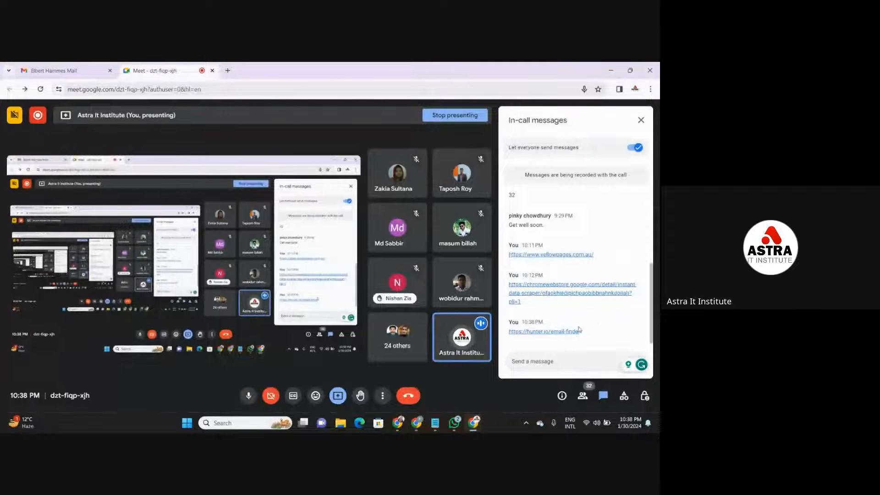
- Check the list of tools in the data Validation note in Notepad and minimize it
mouse_move(440, 419)
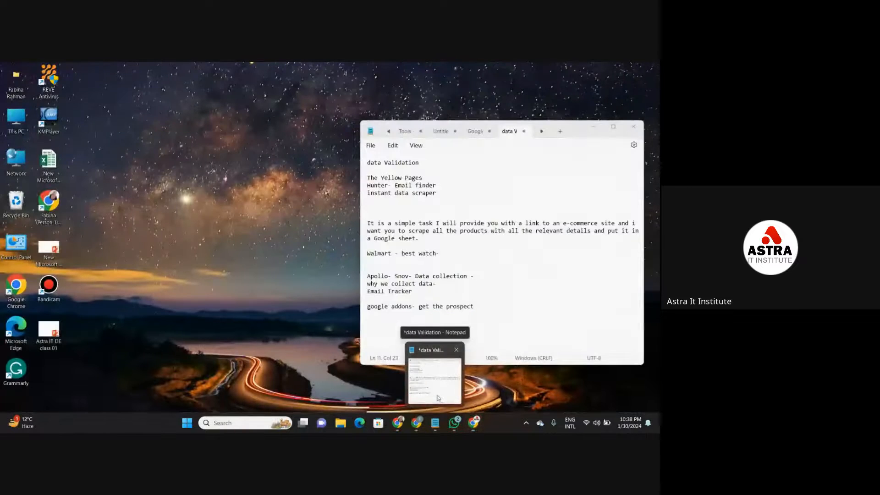
click(439, 398)
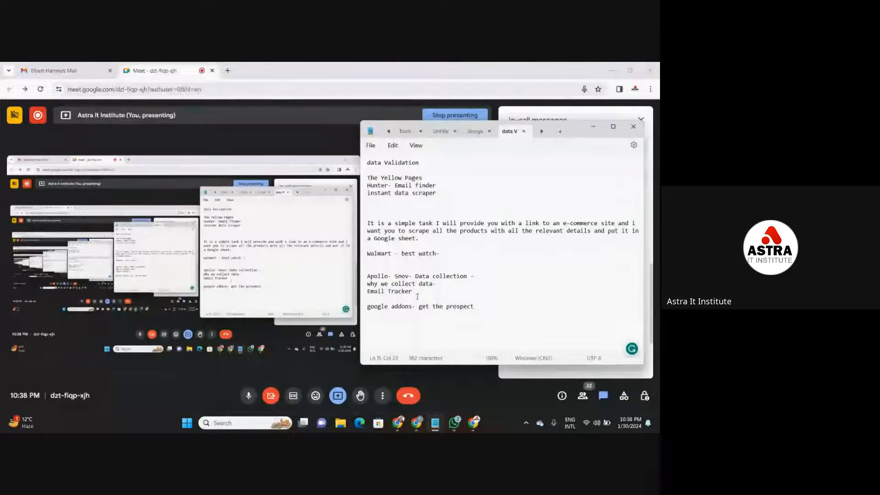
click(595, 128)
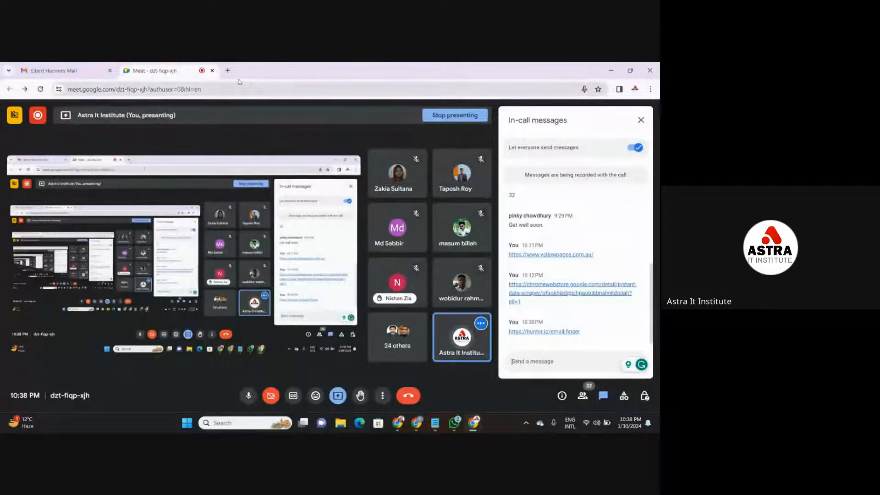
- Search for "email tracker" in a new tab, open the Mailtrack site from the results, and select its web address
click(228, 70)
click(234, 86)
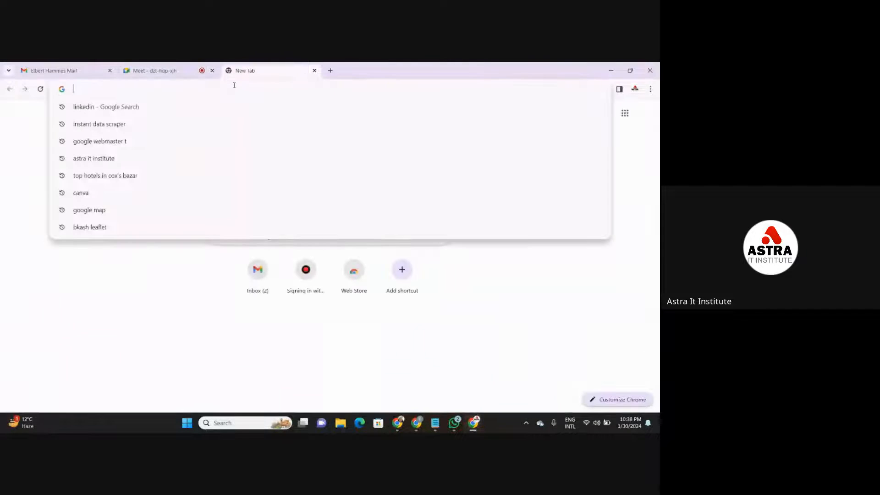
text(Email tra)
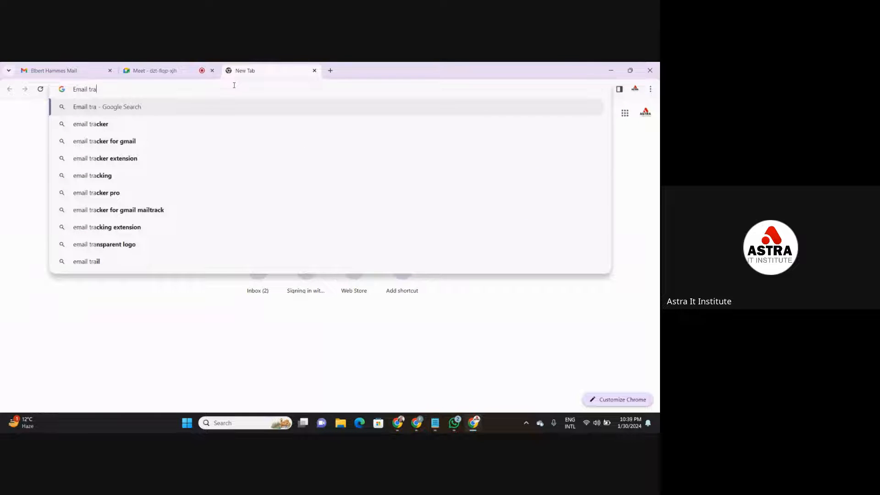
key(Down)
key(Return)
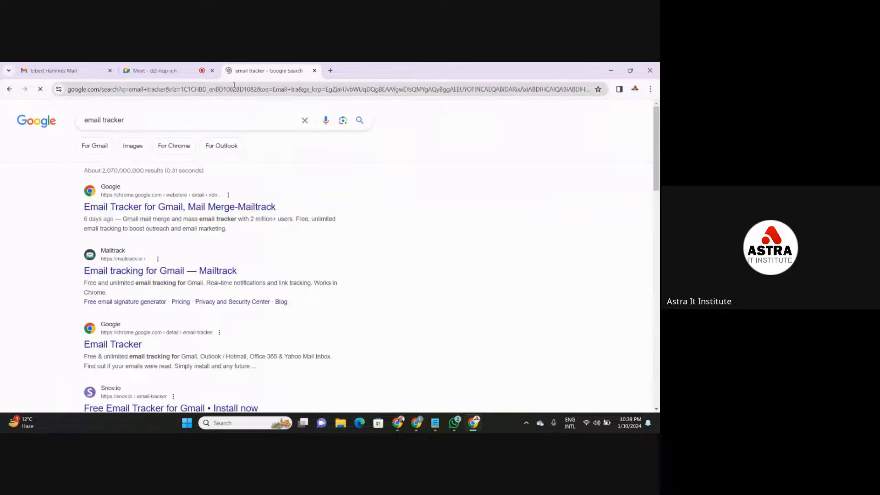
click(150, 275)
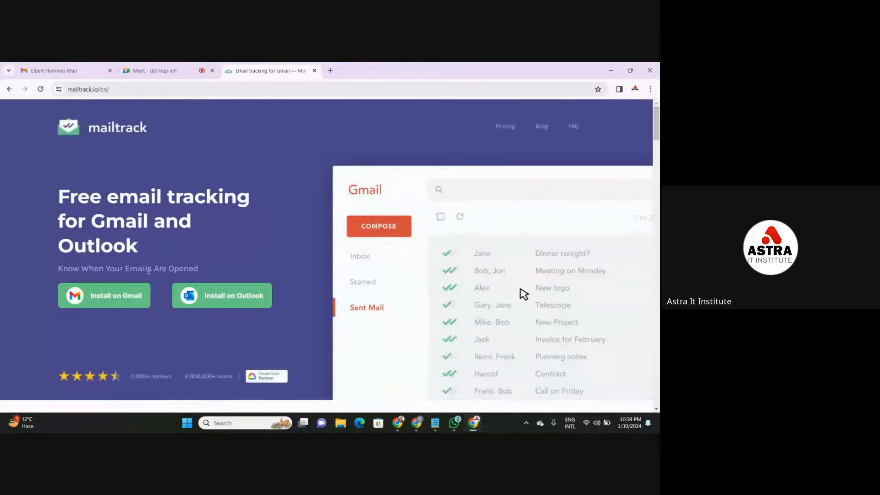
click(155, 92)
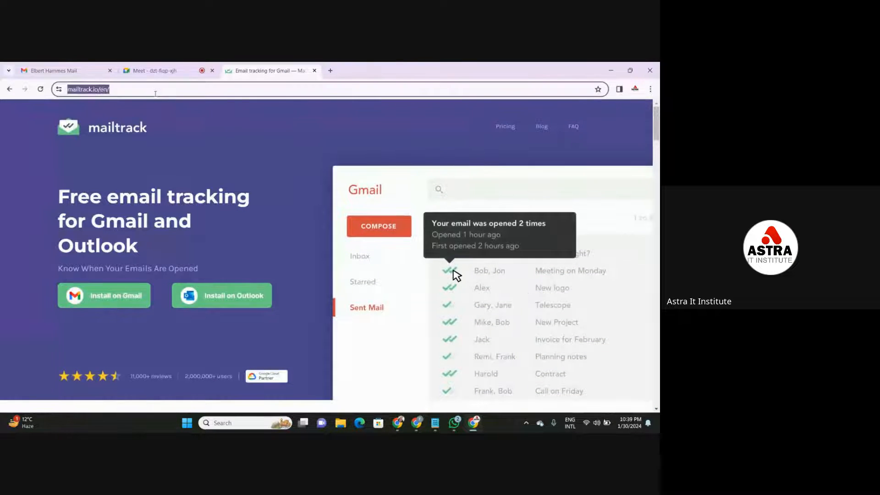
click(111, 318)
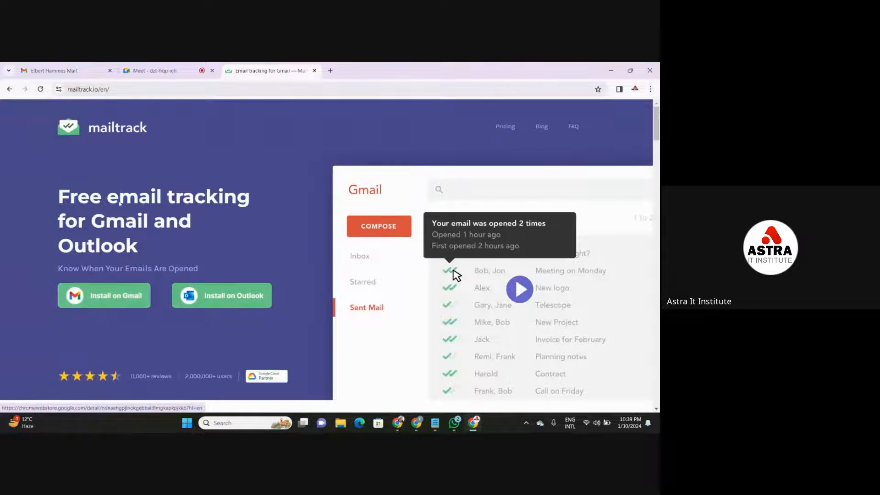
- Install the Email Tracker for Gmail, Mail Merge-Mailtrack extension from the Chrome Web Store via the Mailtrack site's Gmail option
click(111, 302)
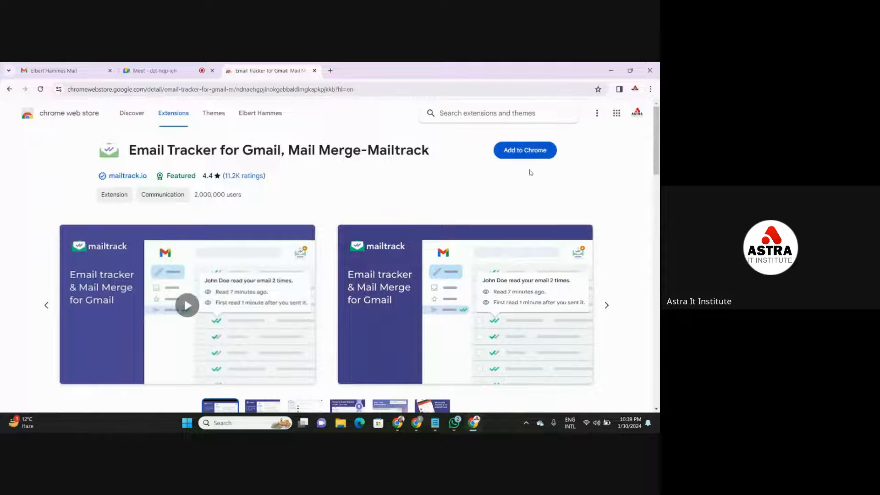
click(543, 154)
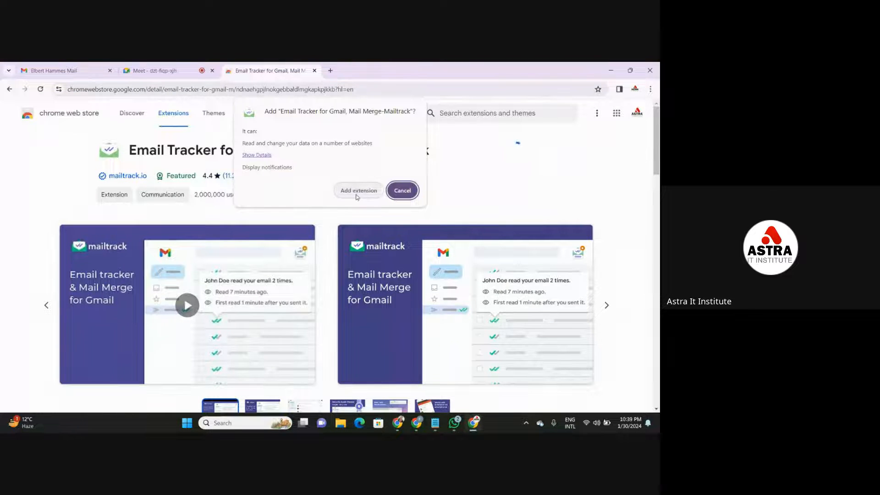
click(357, 192)
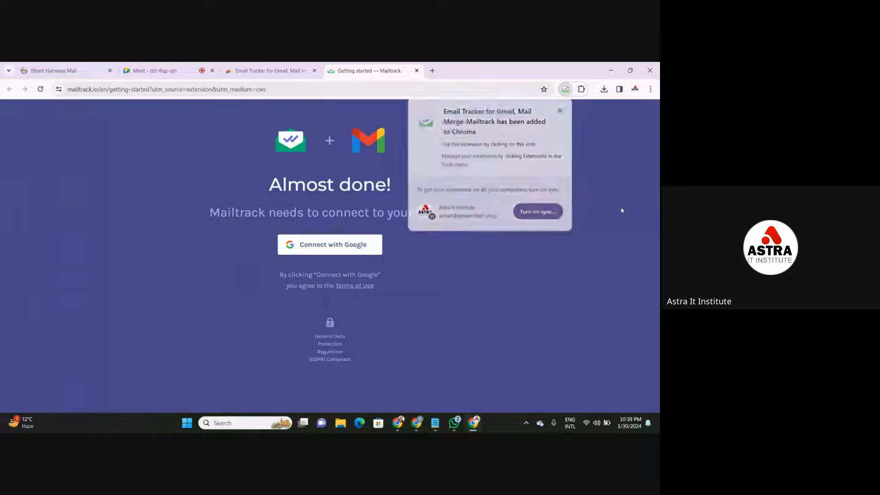
click(612, 186)
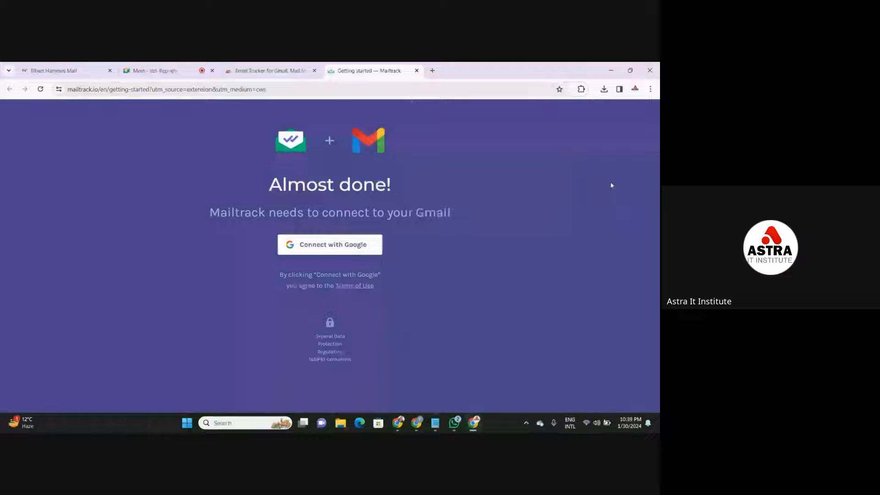
- Connect Mailtrack to the Google account, allow it to access Gmail, and sign up for the Free plan
click(357, 246)
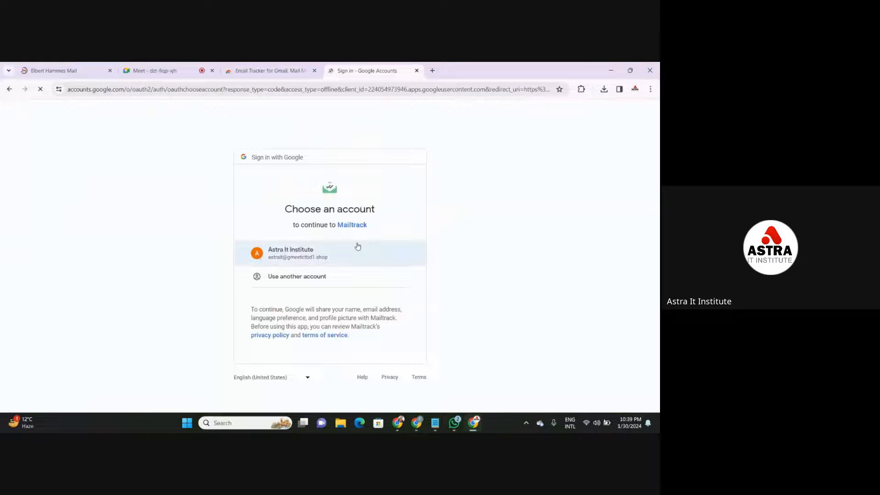
click(358, 247)
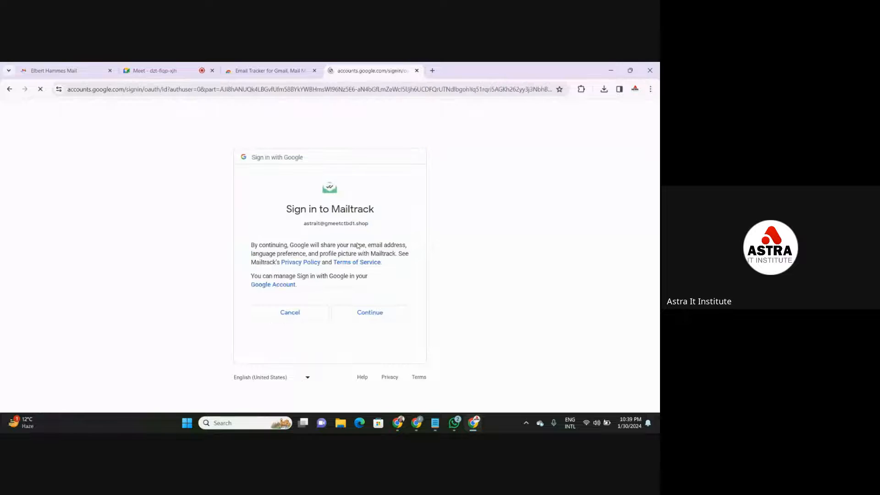
click(384, 315)
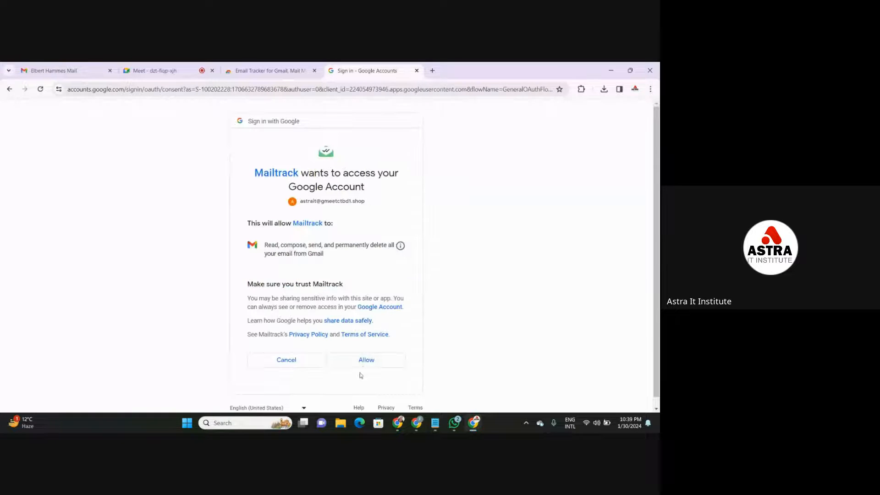
click(367, 361)
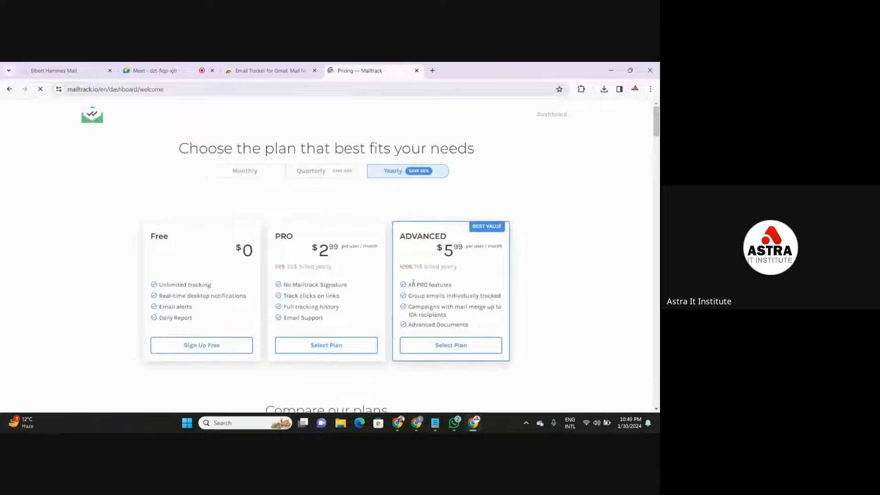
click(213, 349)
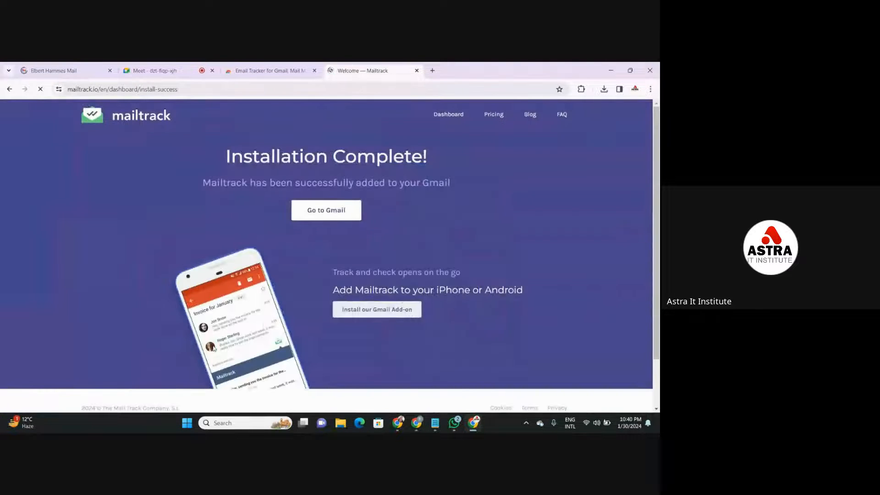
- Go to the Gmail inbox from Mailtrack, and close the Gmail and Chrome Web Store tabs and Meet's in-call messages
click(336, 214)
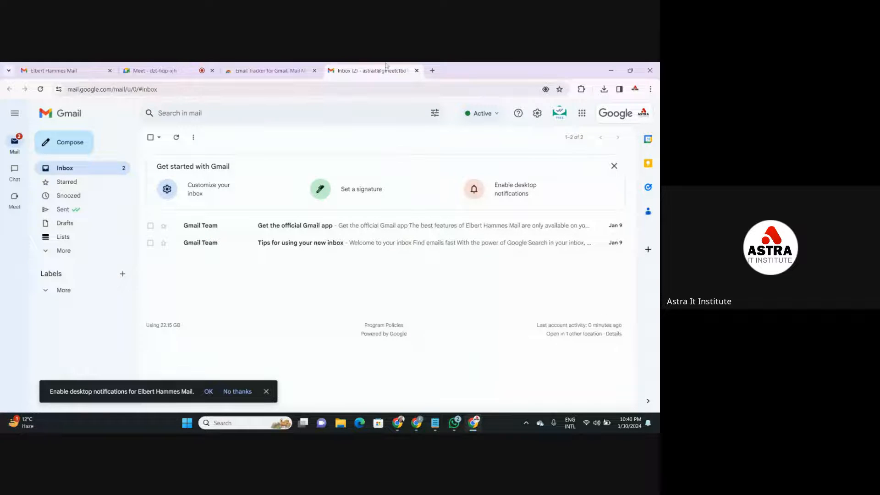
click(417, 71)
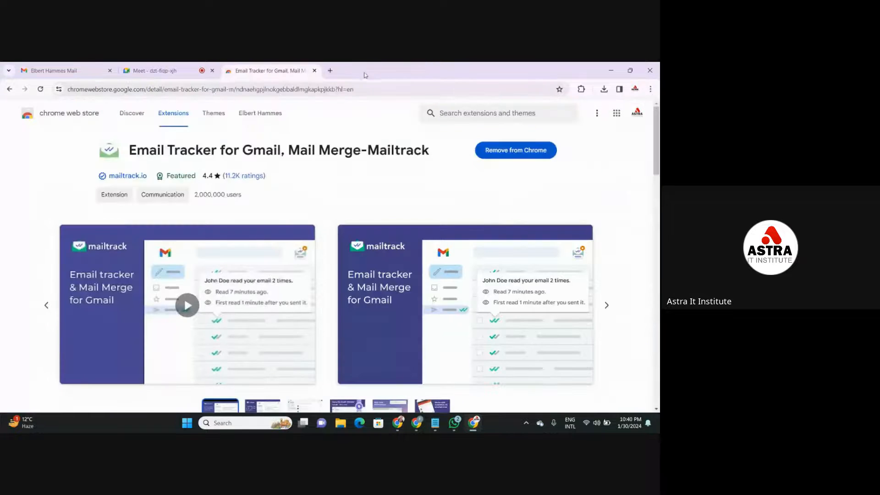
click(314, 71)
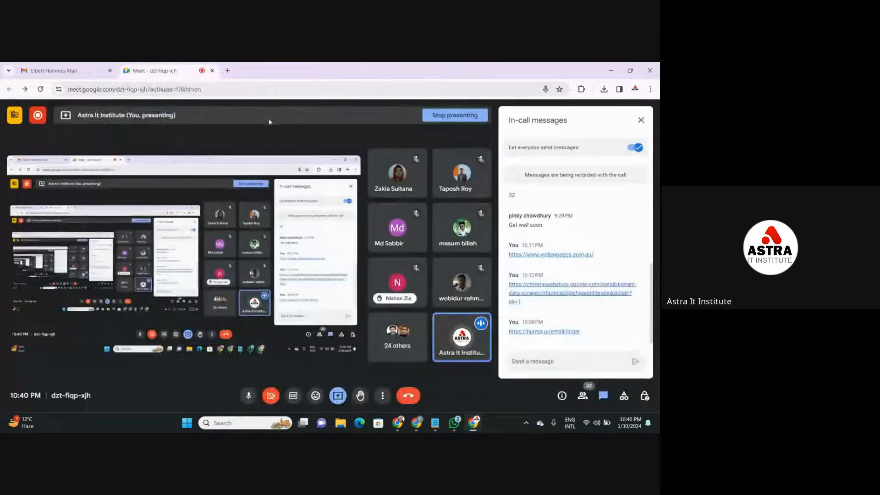
click(641, 120)
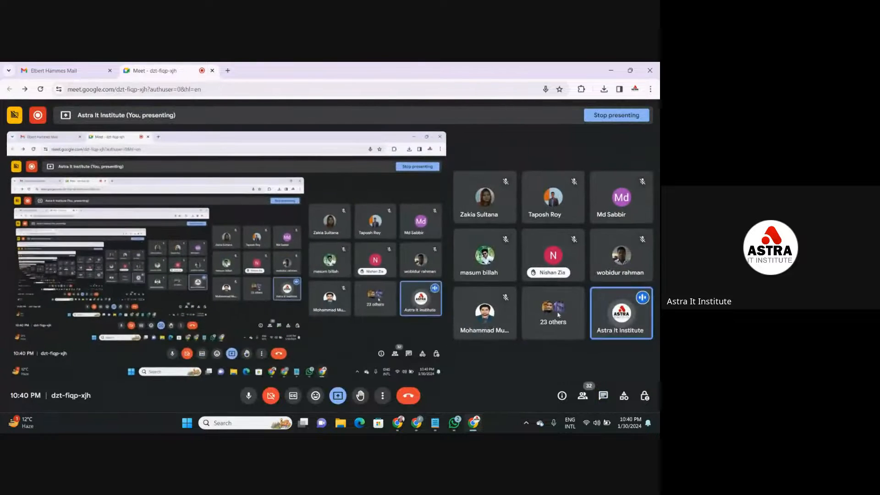
- Search for "email tracker" again in a new tab, open the Mailtrack site, and copy its dashboard address
click(228, 70)
click(233, 87)
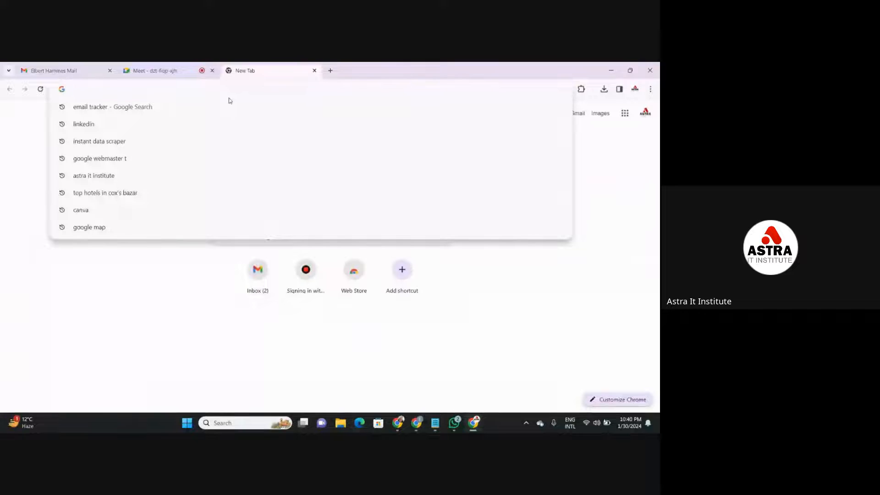
click(228, 105)
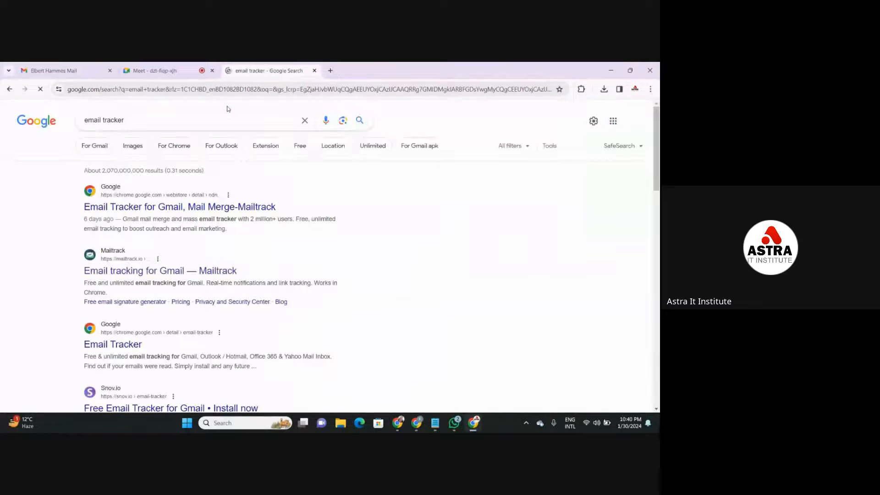
click(212, 275)
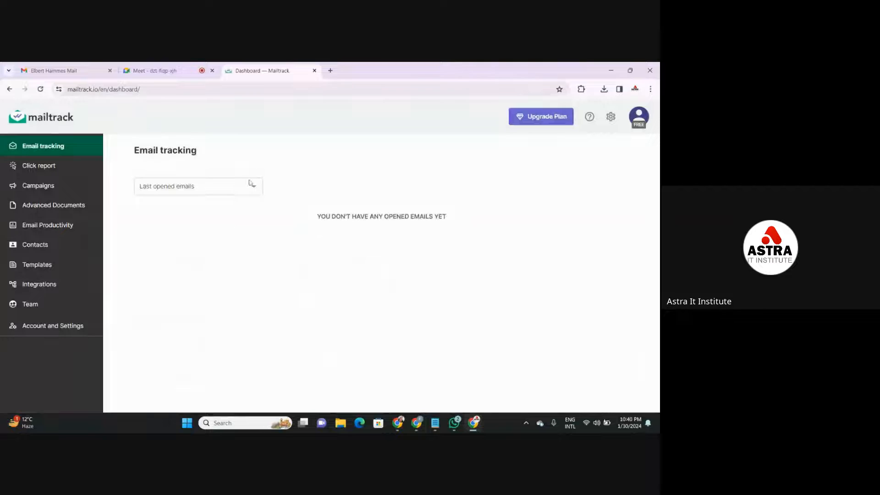
click(217, 90)
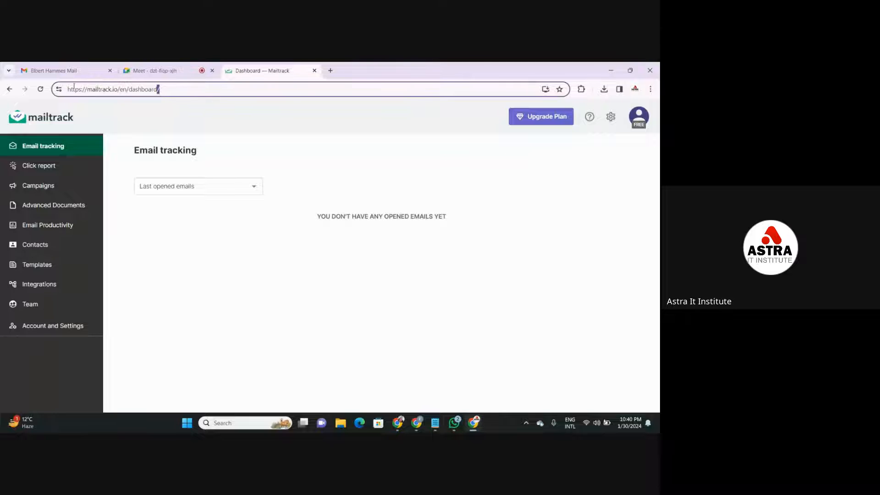
drag(68, 88, 187, 85)
key(ctrl+c)
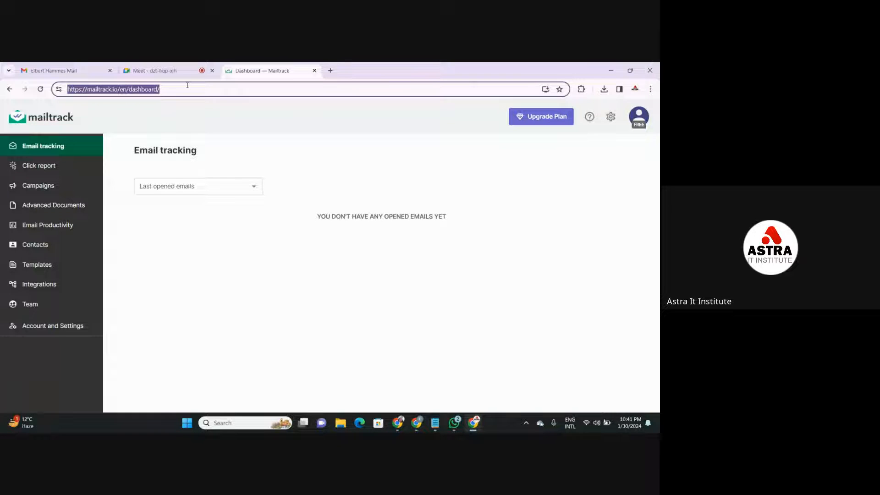
click(179, 71)
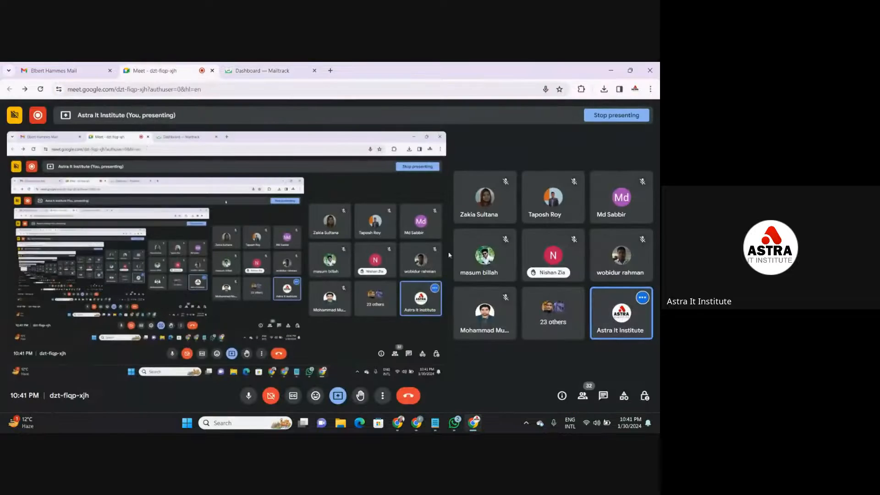
click(600, 398)
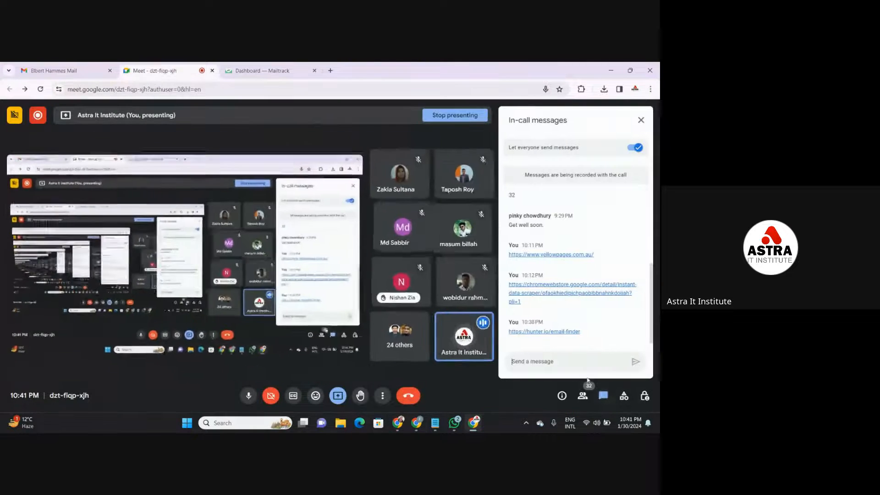
key(ctrl+v)
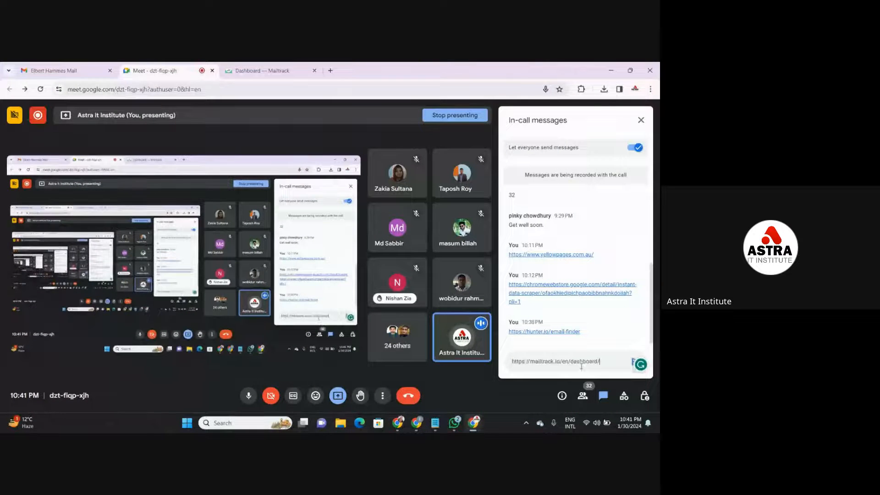
key(Return)
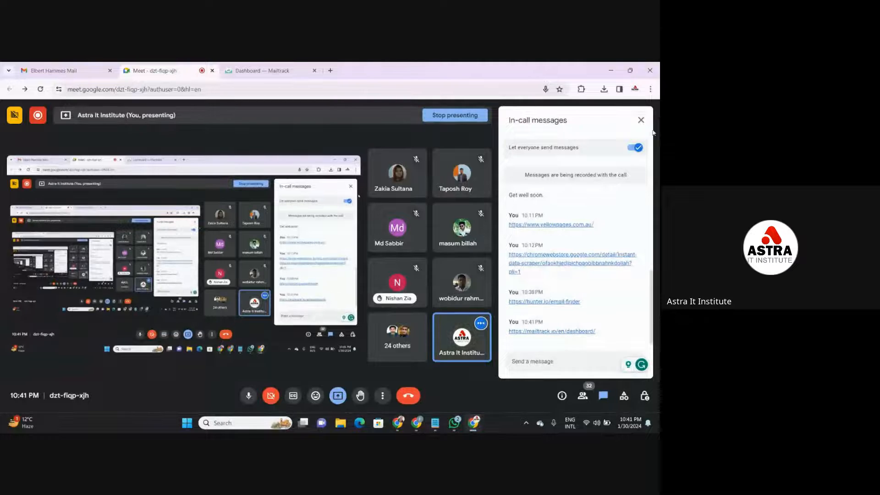
click(641, 120)
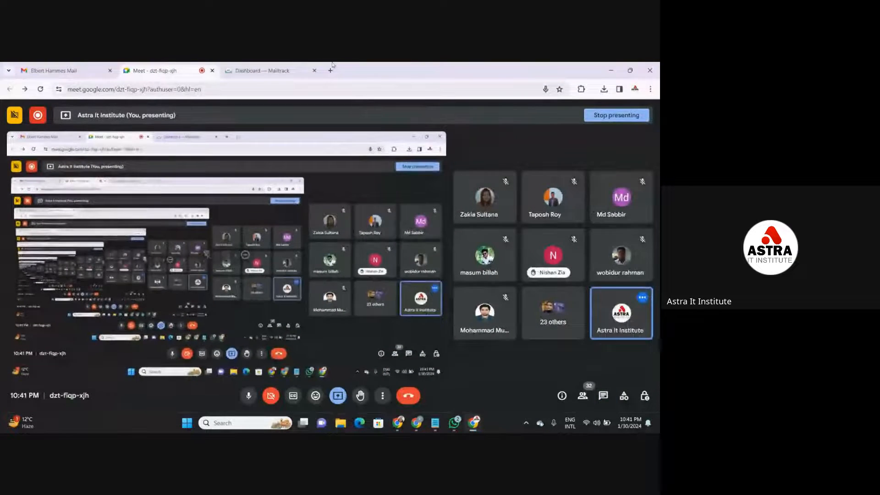
- Check the tools and topics listed in the data Validation note in Notepad and minimize it
click(261, 71)
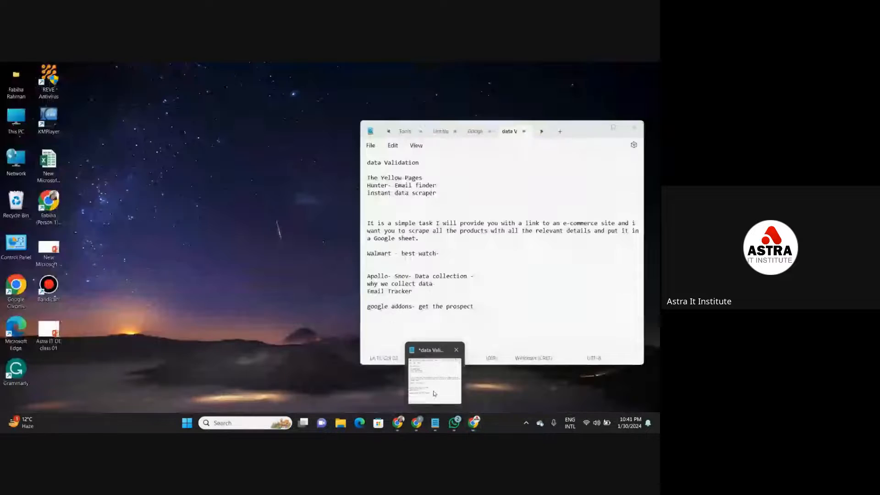
click(434, 393)
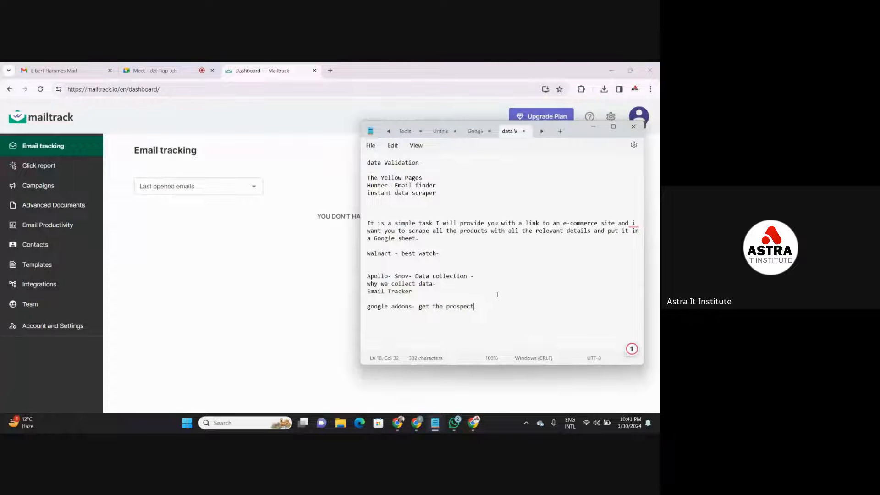
click(597, 128)
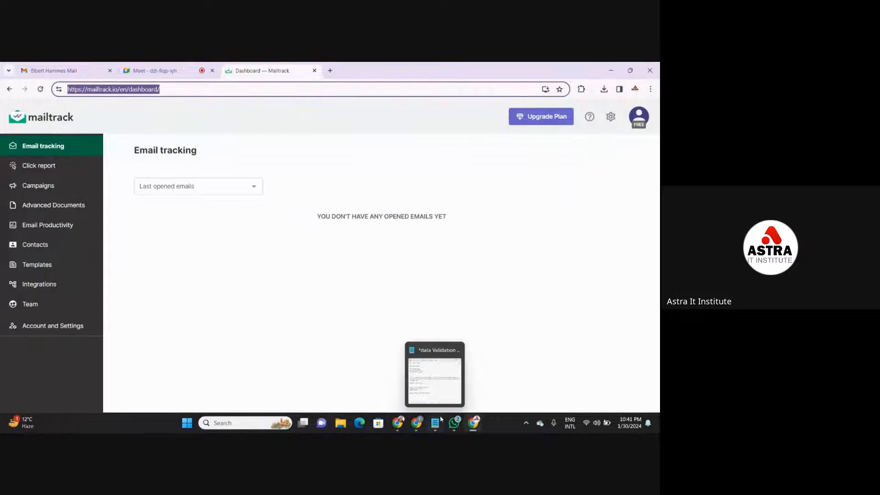
- Switch to the DATA ENTRY document in Google Docs and review the CLASS 5 checklist down to Browser Add-ons
mouse_move(424, 424)
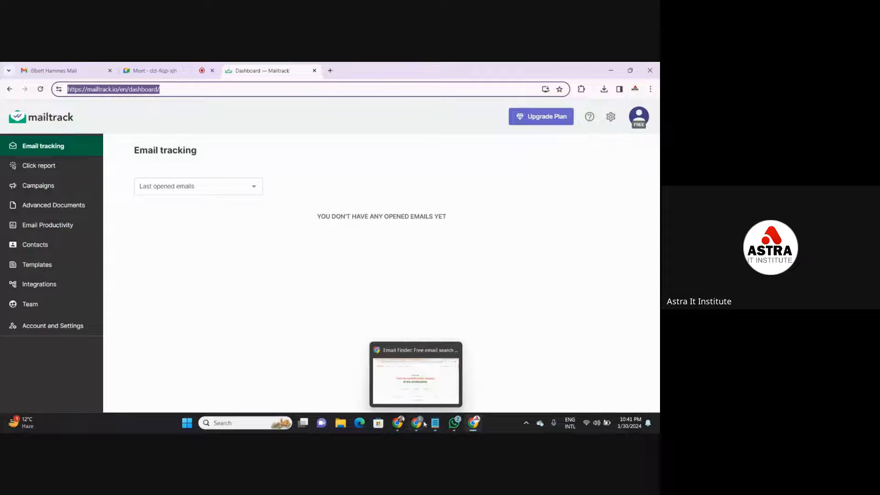
click(437, 388)
click(365, 68)
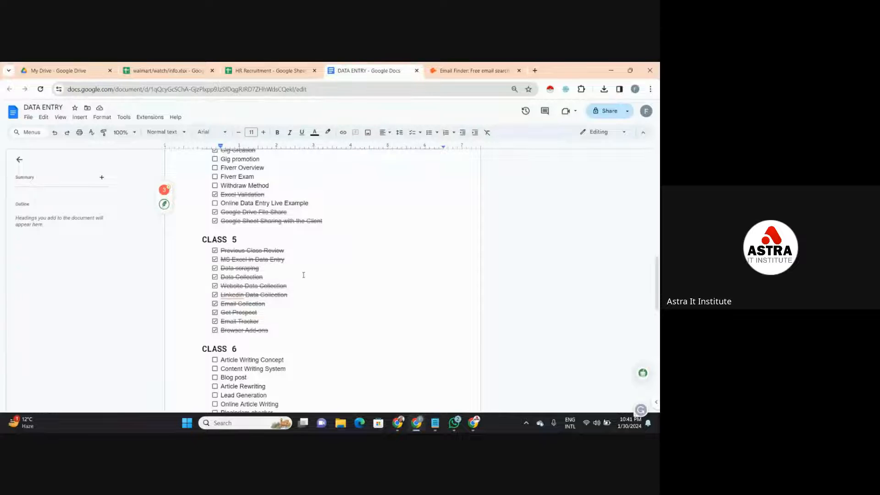
click(299, 310)
key(Down)
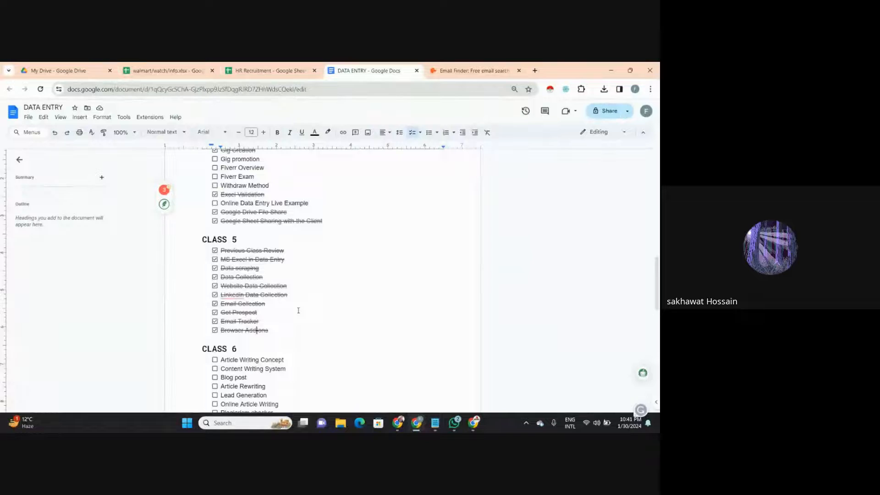
- Return to the Google Meet call and select all the shared links in the in-call messages, from Yellow Pages to Mailtrack
mouse_move(473, 423)
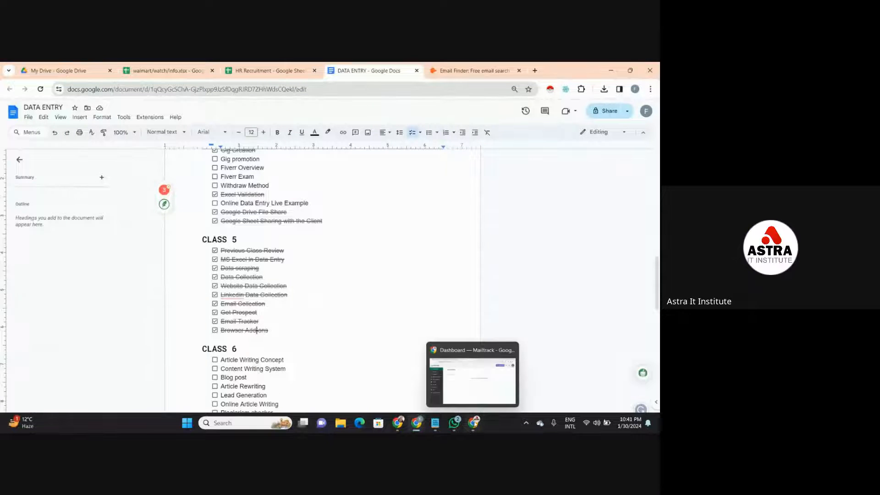
click(472, 373)
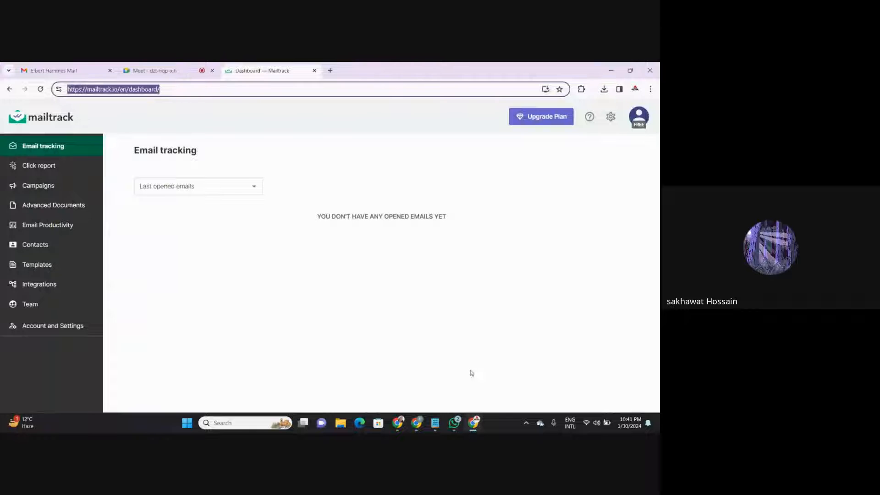
click(155, 71)
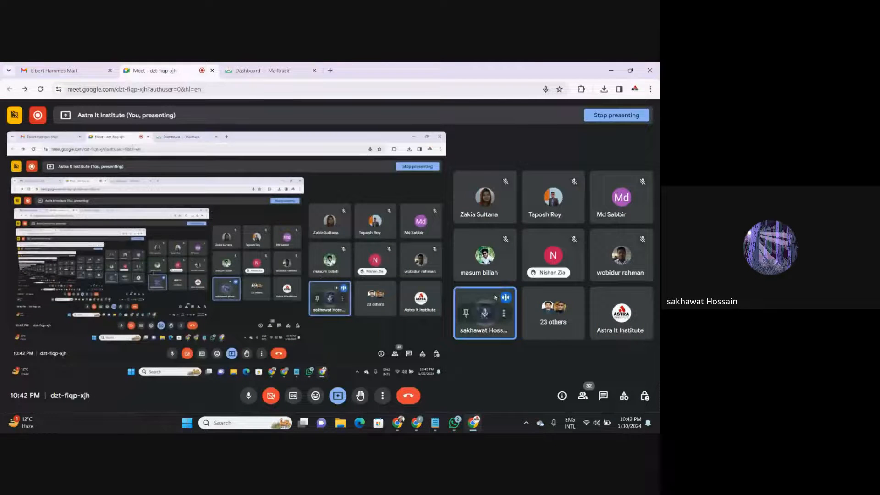
click(605, 395)
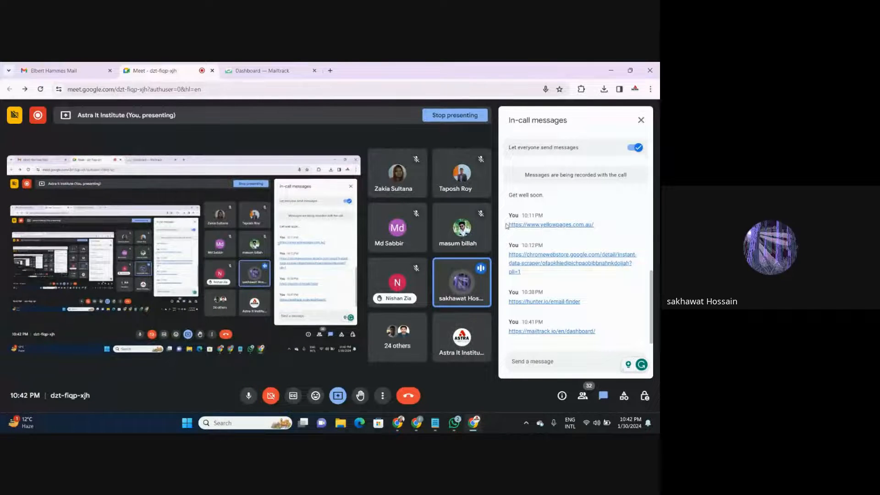
drag(508, 221, 612, 338)
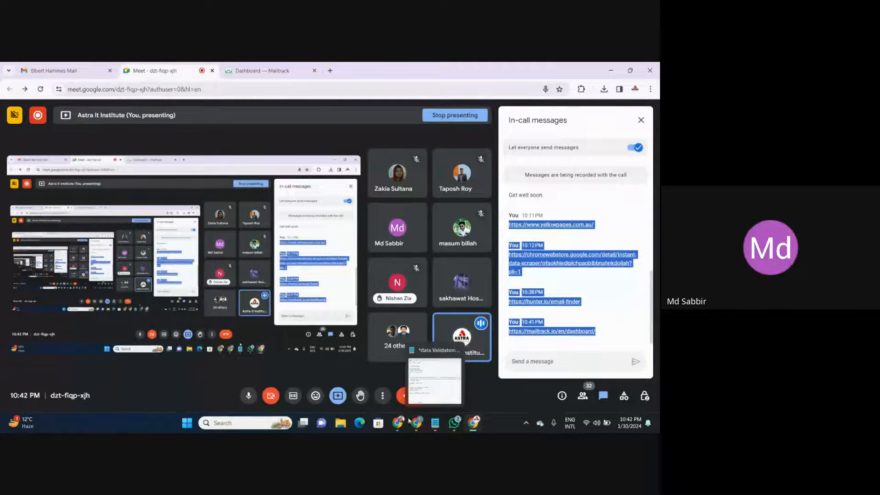
- Switch to the Data Entry Batch 602 page on Facebook, close the open private chat, and paste the copied links into the DE-602 group chat
mouse_move(397, 423)
click(376, 385)
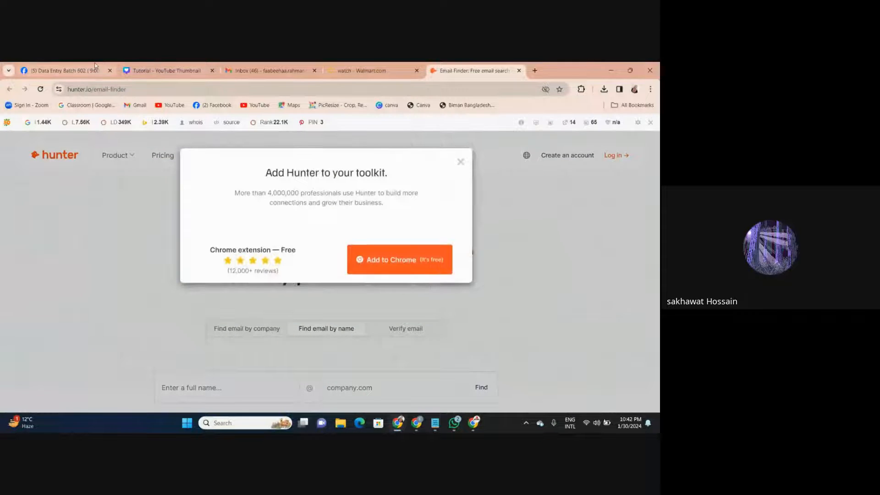
click(95, 67)
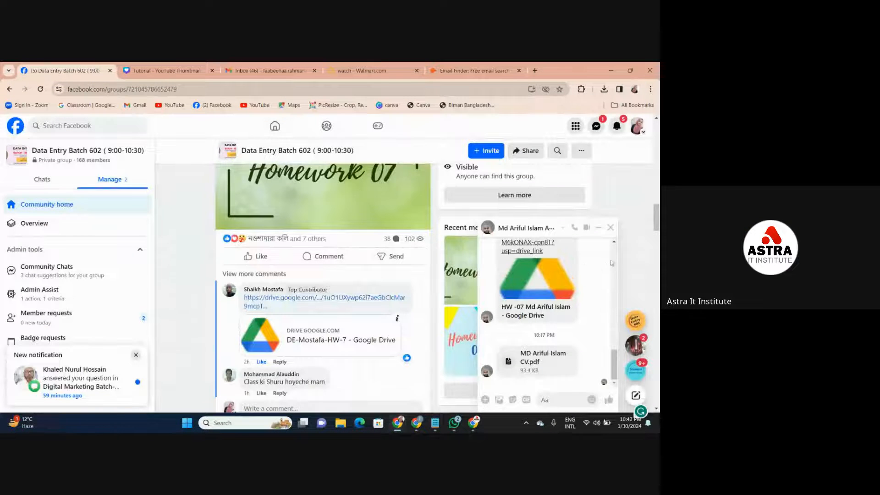
click(610, 227)
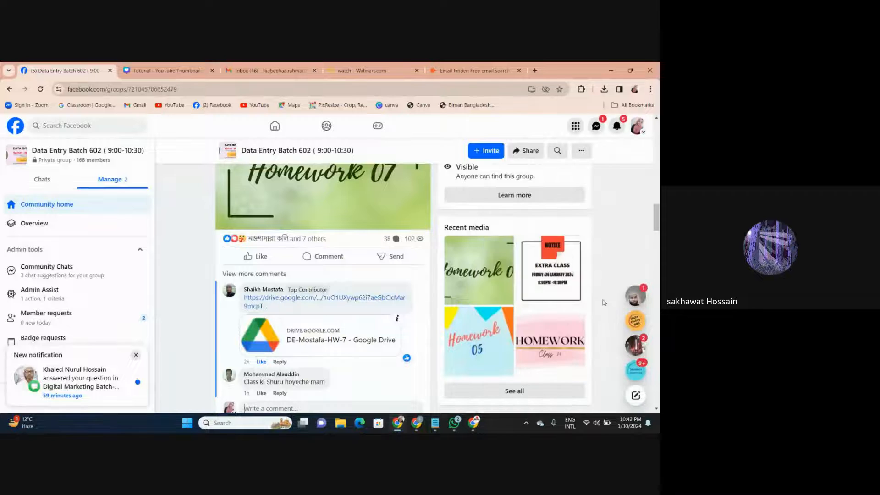
click(633, 322)
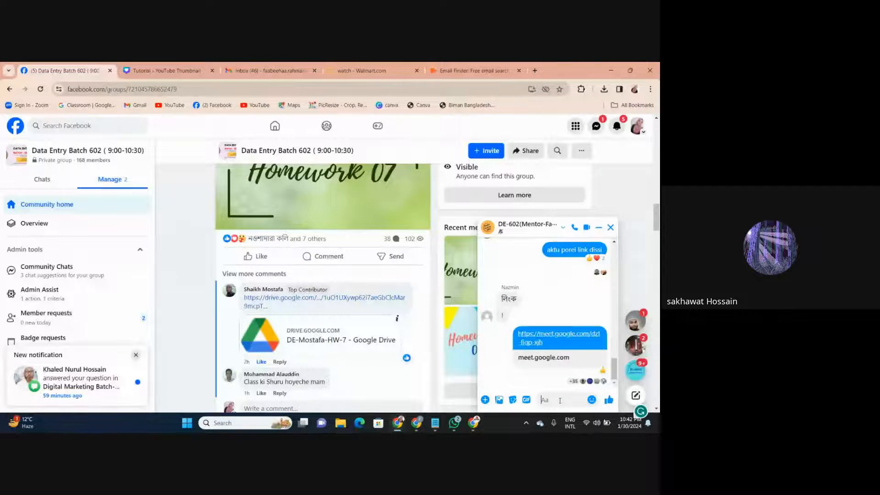
text(You10:38 PM https://hunter.io/email-finder You10:41 PM https://mailtrack.io/en/dashboard/)
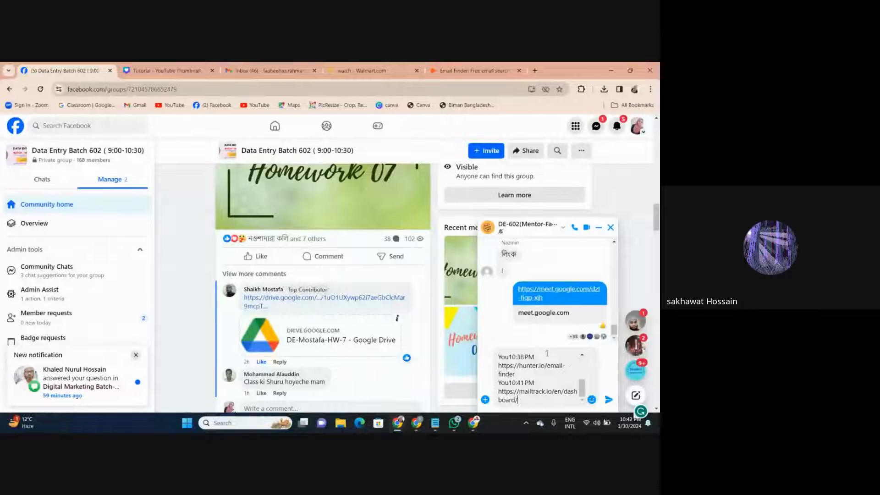
- Remove the sender and time lines between the pasted links, send the message to the DE-602 group and close the chat
drag(534, 383, 495, 383)
key(BackSpace)
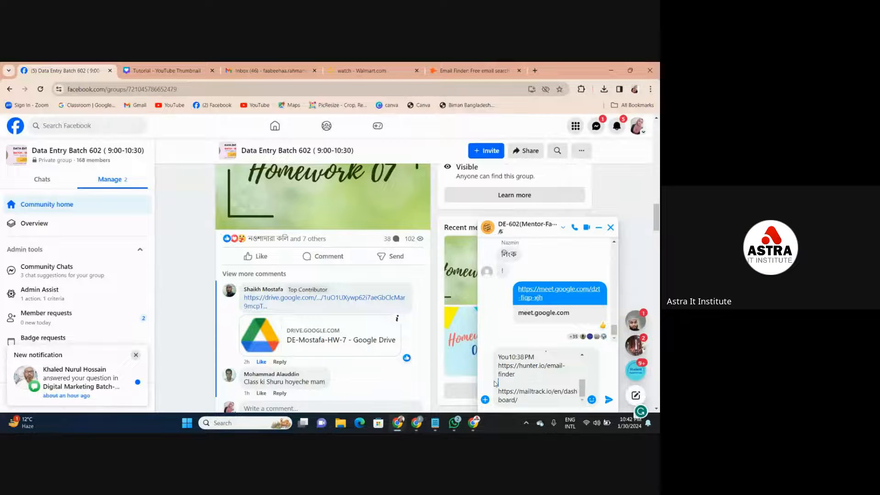
click(540, 360)
drag(540, 360, 496, 359)
key(BackSpace)
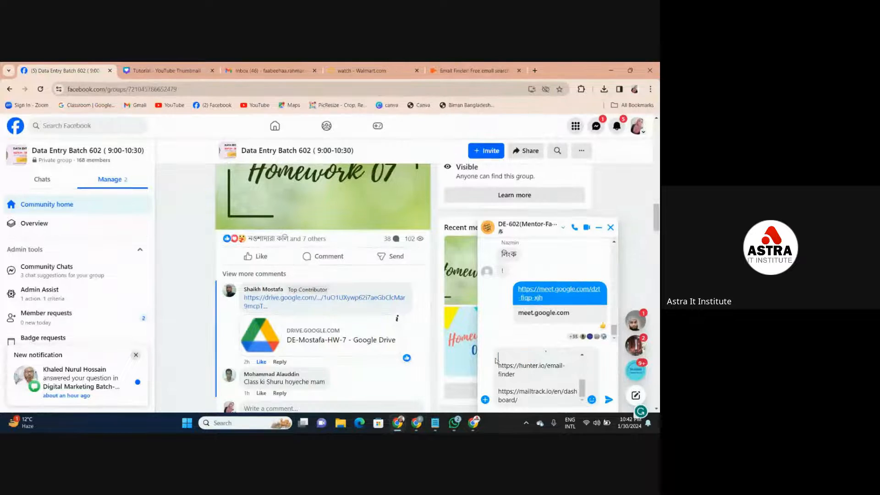
drag(585, 389, 586, 370)
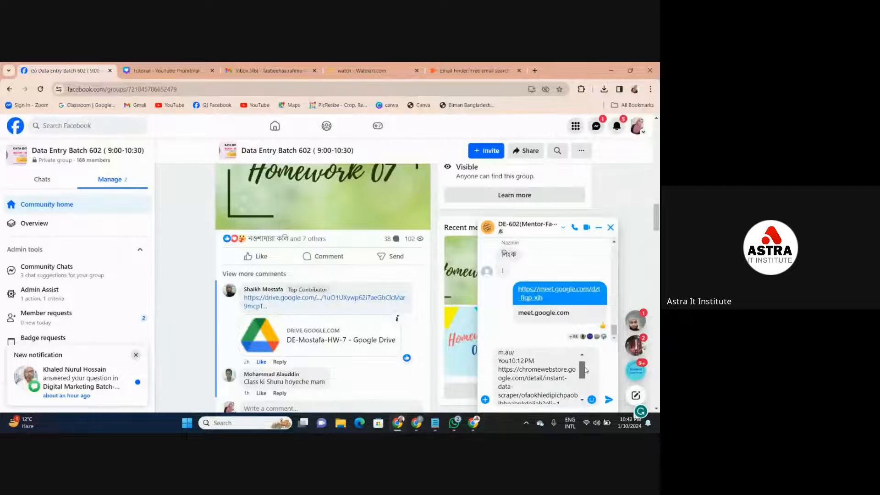
drag(535, 361, 498, 365)
key(BackSpace)
drag(583, 370, 583, 365)
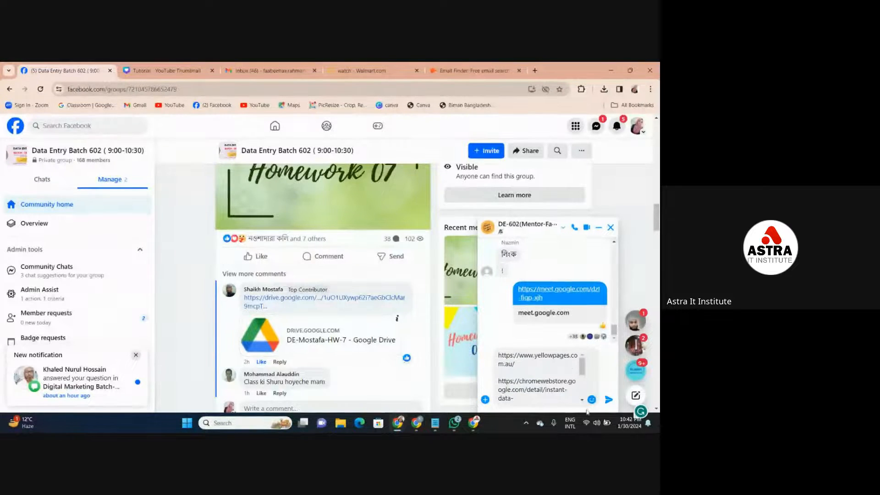
click(609, 400)
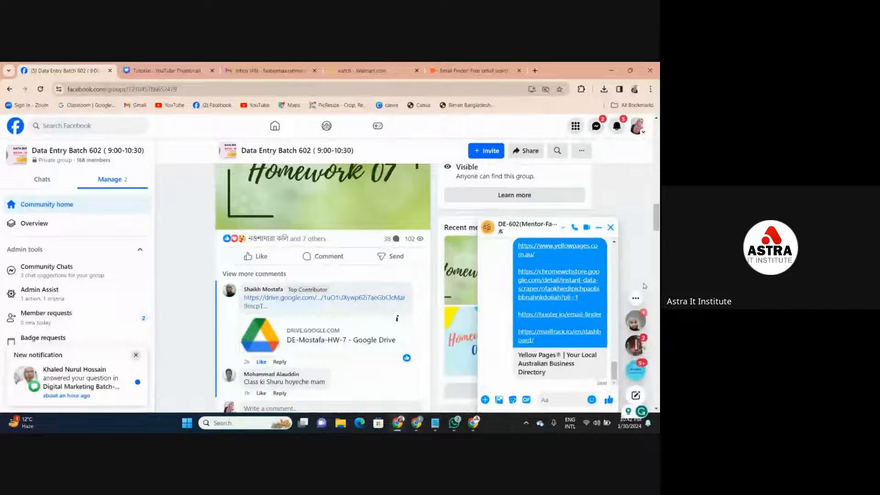
click(604, 231)
- Dismiss the Add Hunter to your toolkit popup on the Email Finder page and switch to the DATA ENTRY document
click(477, 68)
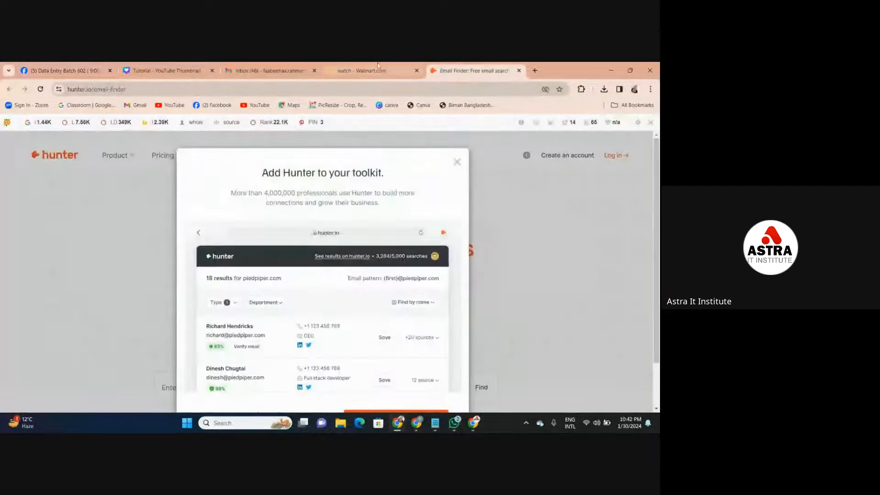
click(460, 165)
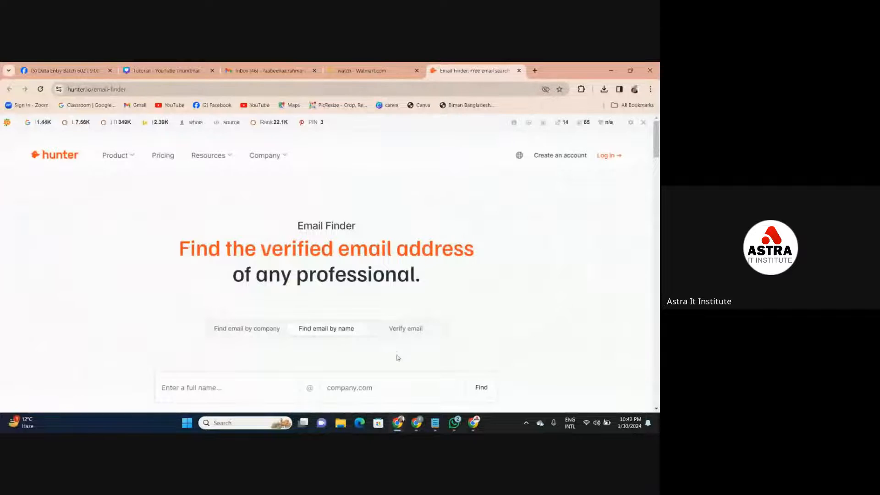
mouse_move(418, 430)
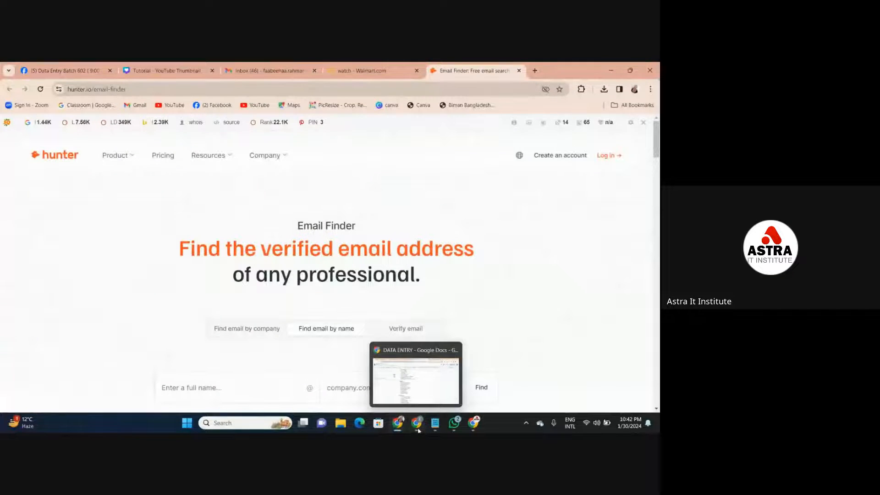
click(420, 399)
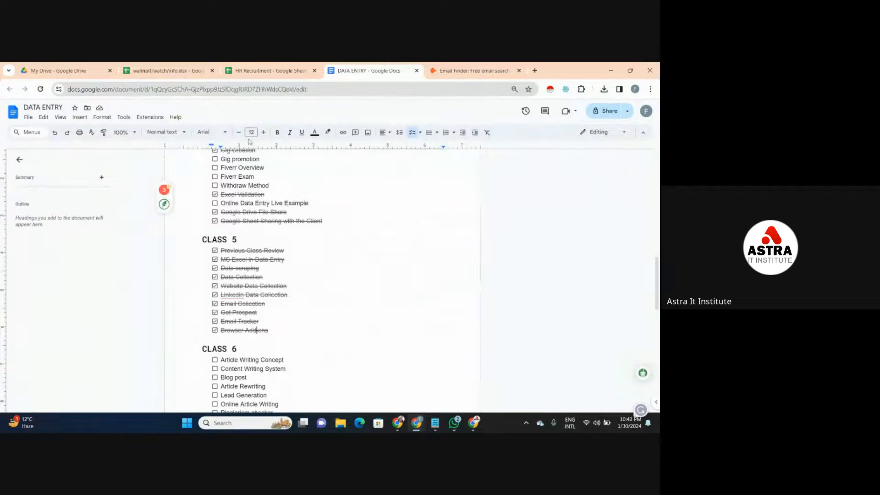
- Open the walmart/watch/info sheet and review the Price column from the header to the last row and back
click(158, 70)
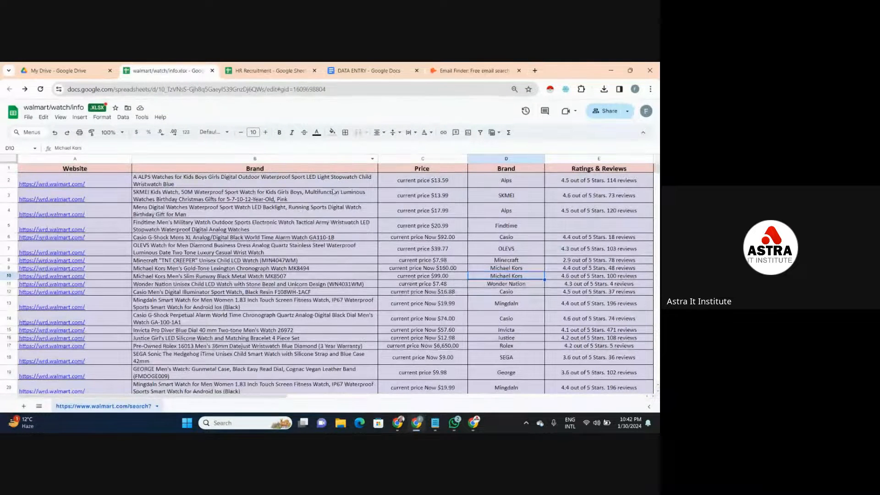
click(413, 168)
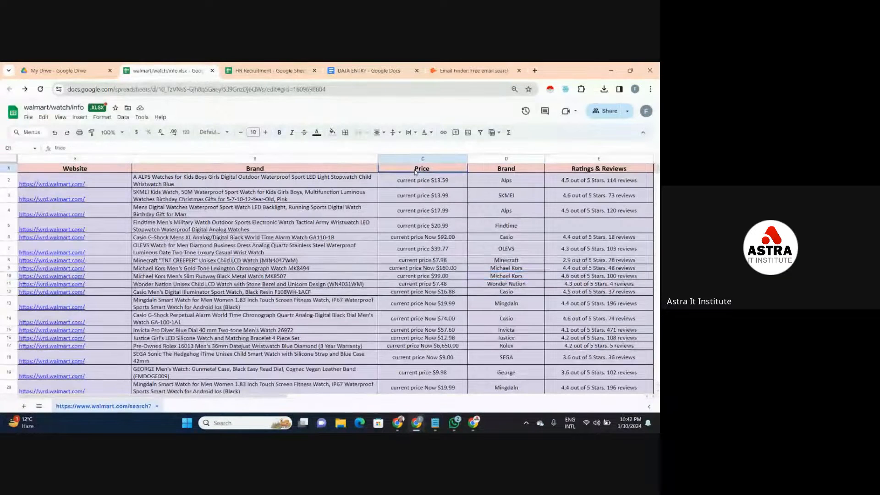
click(393, 74)
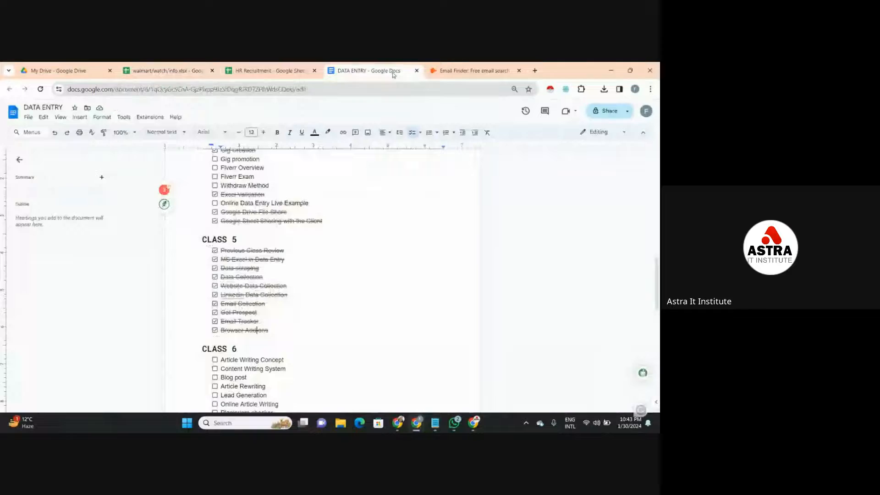
click(202, 68)
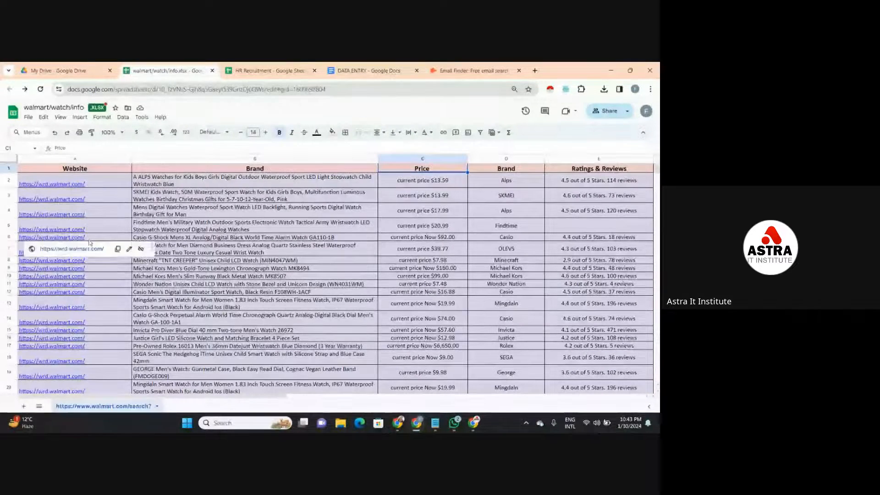
key(Down)
key(Down)
key(Down)
key(Down)
key(Down)
key(Down)
key(Down)
key(Down)
key(Down)
key(Down)
key(Down)
key(Down)
key(Down)
key(Down)
key(Down)
key(Down)
key(Down)
key(Down)
key(Down)
key(Down)
key(Down)
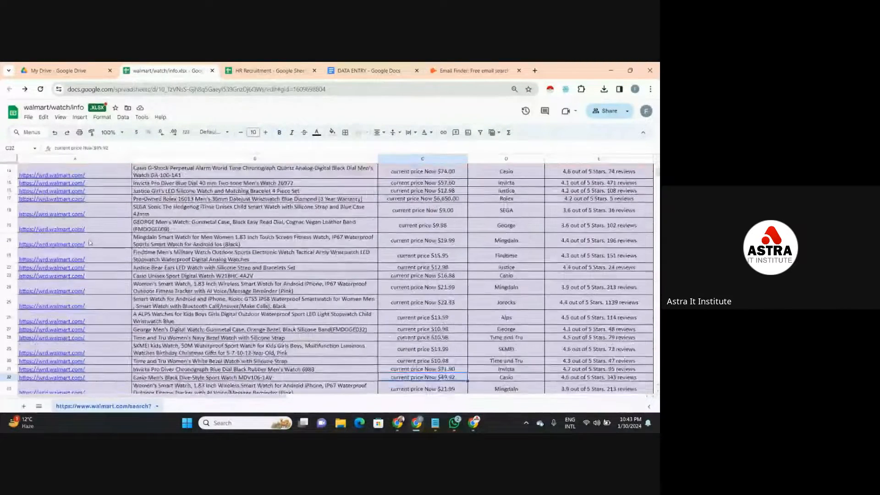
key(Down)
key(Down)
key(Down)
key(Down)
key(Down)
key(Down)
key(Down)
key(Down)
key(Down)
key(Down)
key(Down)
key(Down)
key(Down)
key(Down)
key(Down)
key(Down)
key(Down)
key(Down)
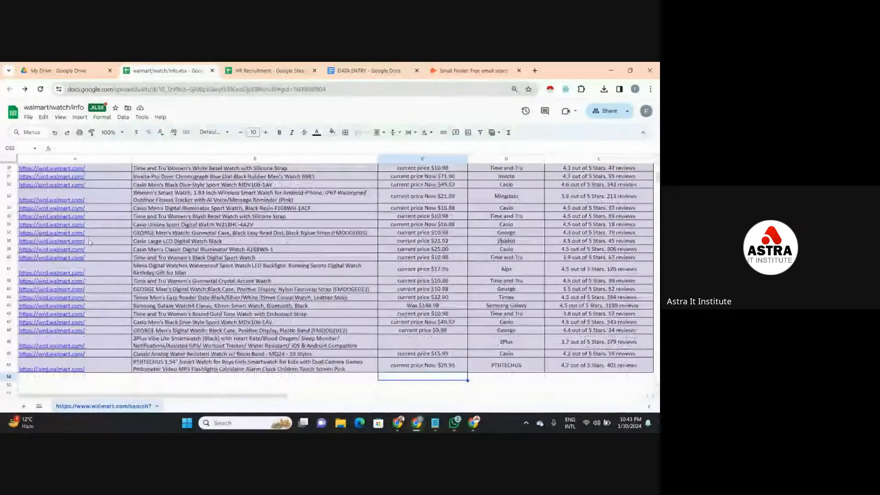
key(Up)
key(Up)
key(Up)
key(Up)
key(Up)
key(Up)
key(Up)
key(Up)
key(Up)
key(Up)
key(Up)
key(Up)
key(Up)
key(Up)
key(Up)
key(Up)
key(Up)
key(Up)
key(Up)
key(Up)
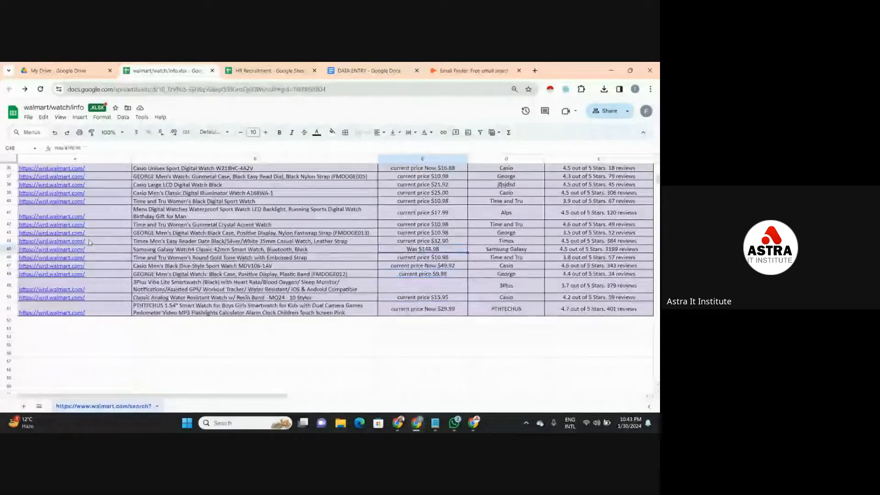
key(Up)
key(Up)
key(Up)
key(Up)
key(Up)
key(Up)
key(Up)
key(Up)
key(Up)
key(Up)
key(Up)
key(Up)
key(Up)
key(Up)
key(Up)
key(Up)
key(Up)
key(Up)
key(Up)
key(Up)
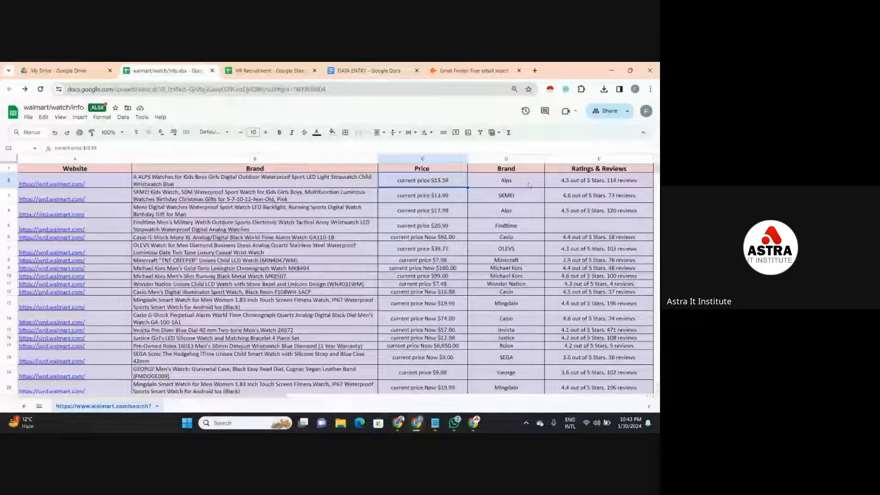
- Review the watch brands in column D down to the end of the data and back to the header
click(517, 215)
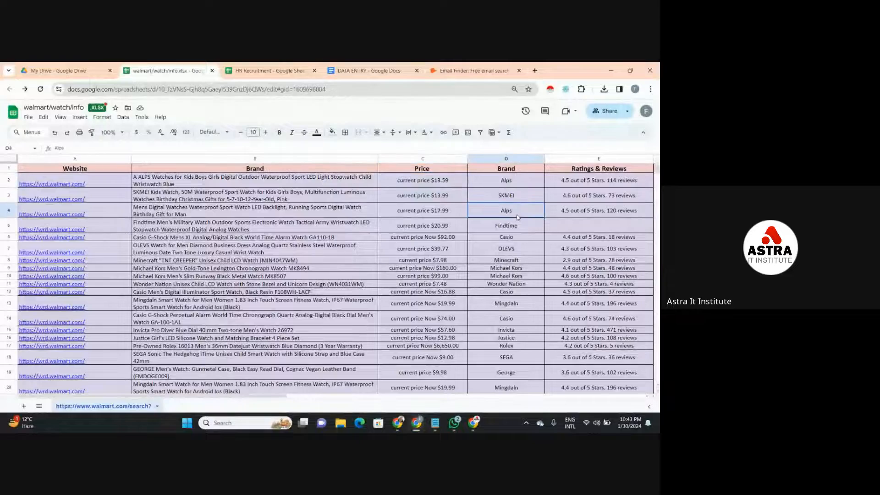
key(Down)
key(Down)
key(Down)
key(Down)
key(Down)
key(Down)
key(Down)
key(Down)
key(Down)
key(Down)
key(Down)
key(Down)
key(Down)
key(Down)
key(Down)
key(Down)
key(Down)
key(Down)
key(Down)
key(Down)
key(Down)
key(Down)
key(Down)
key(Down)
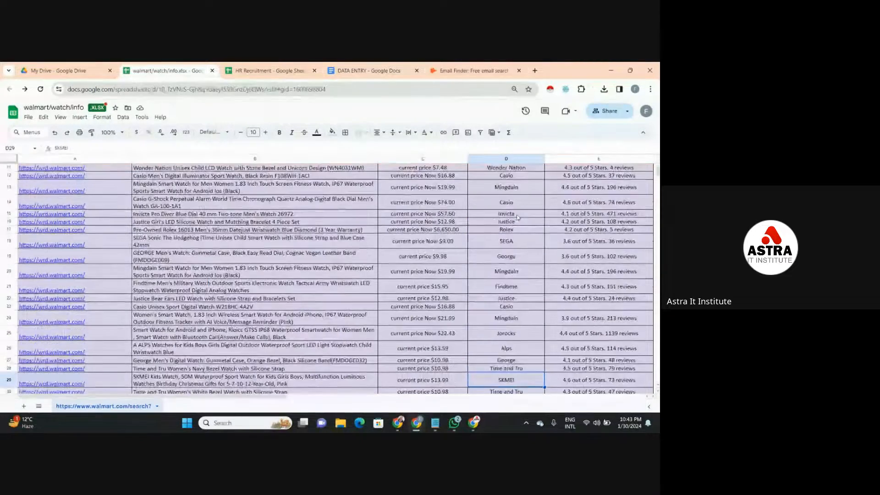
key(Down)
key(Down)
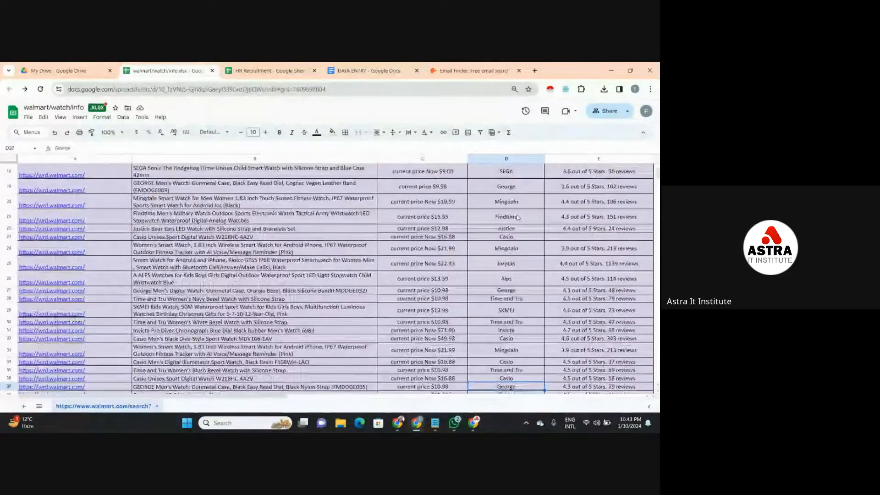
key(Down)
key(Down)
key(Down)
key(Down)
key(Down)
key(Down)
key(Down)
key(Down)
key(Down)
key(Down)
key(Down)
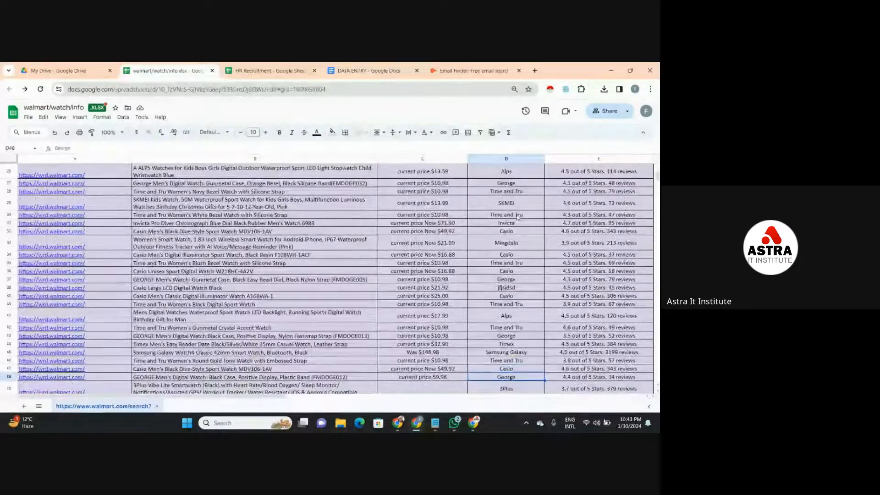
key(Down)
key(Down)
key(Down)
key(Down)
key(Down)
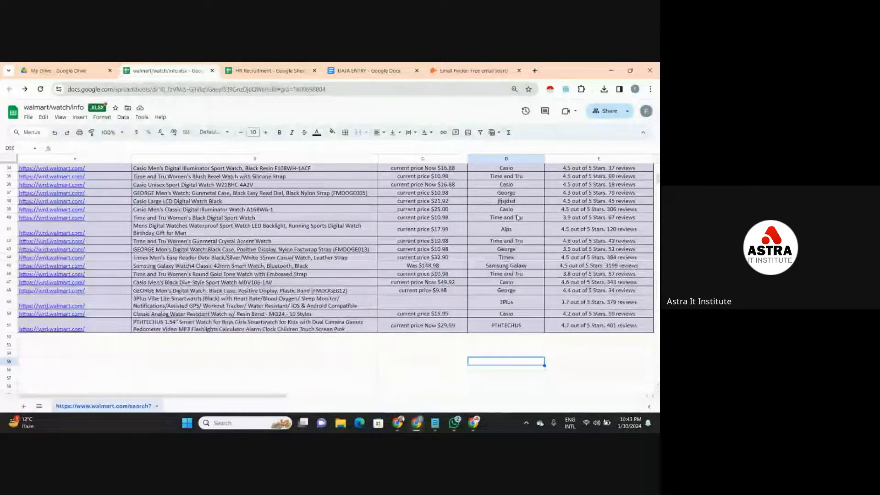
key(Up)
key(Up)
key(Up)
key(Up)
key(Up)
key(Up)
key(Up)
key(Up)
key(Up)
key(Up)
key(Up)
key(Up)
key(Up)
key(Up)
key(Up)
key(Up)
key(Up)
key(Up)
key(Up)
key(Up)
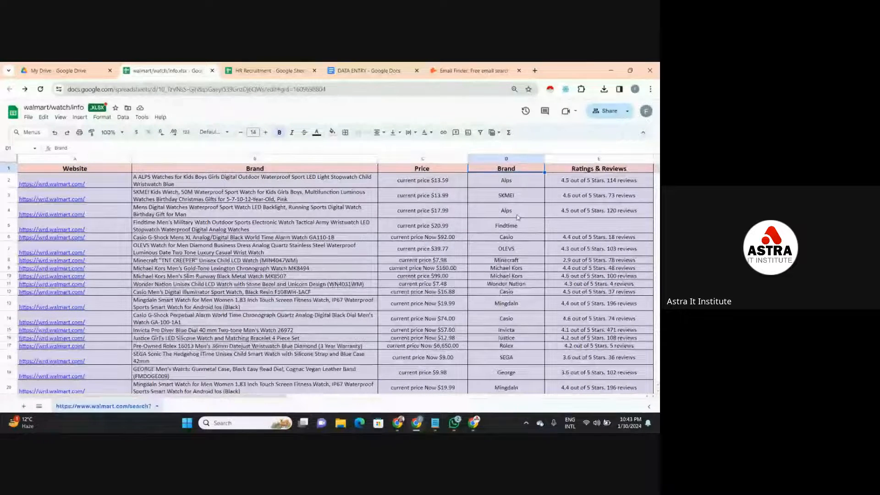
- Look over the first watch's price and the product descriptions in column B down to row 5
click(418, 186)
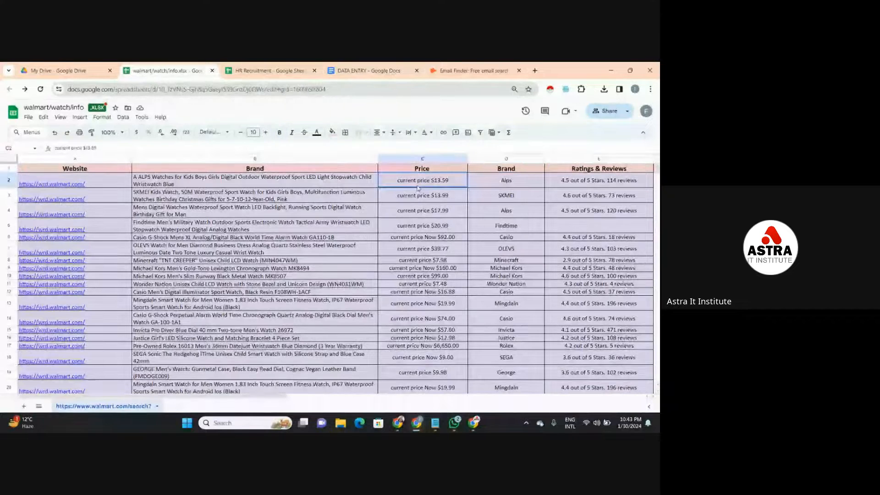
key(Left)
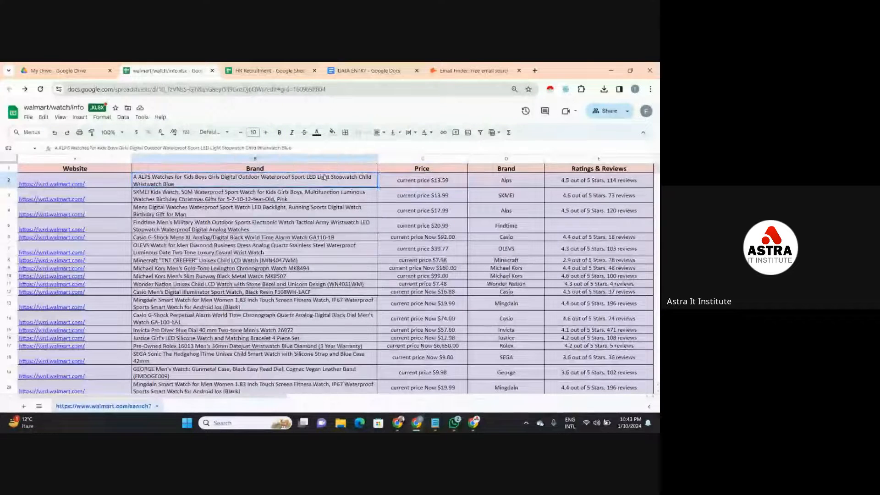
click(129, 178)
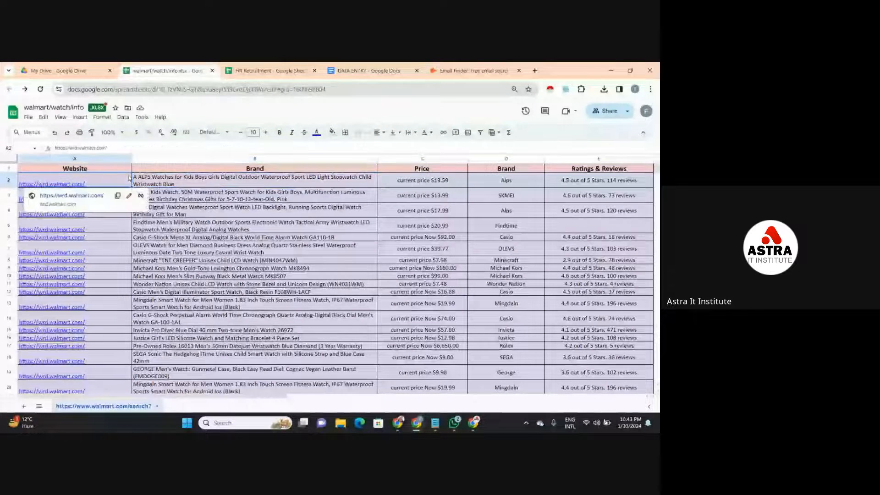
click(196, 213)
click(200, 231)
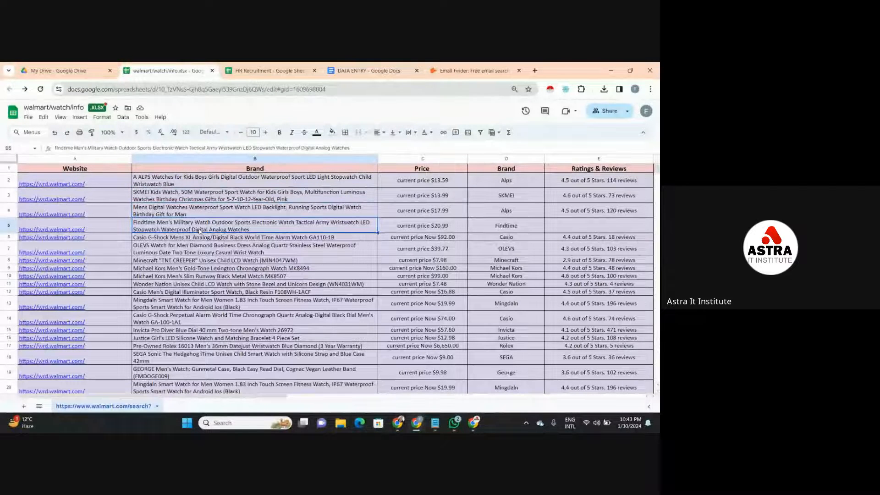
- Return to the DATA ENTRY document and review the CLASS 4 and CLASS 5 checklists
click(407, 74)
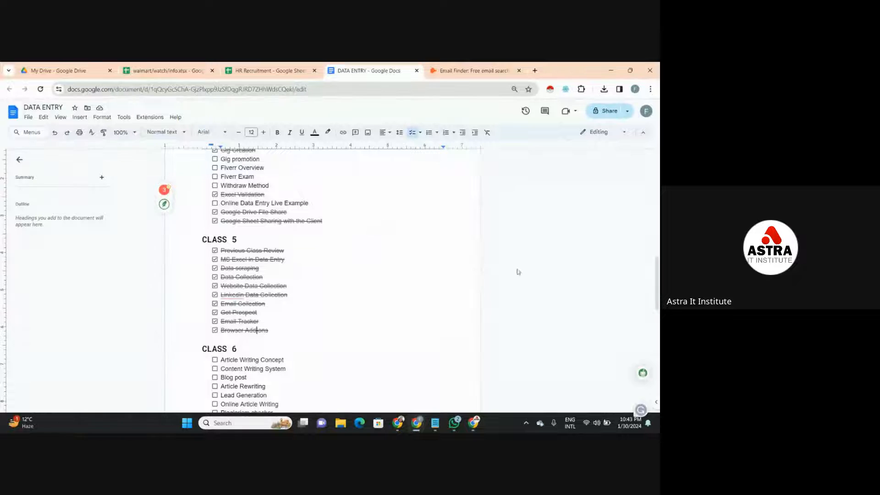
drag(659, 281, 658, 273)
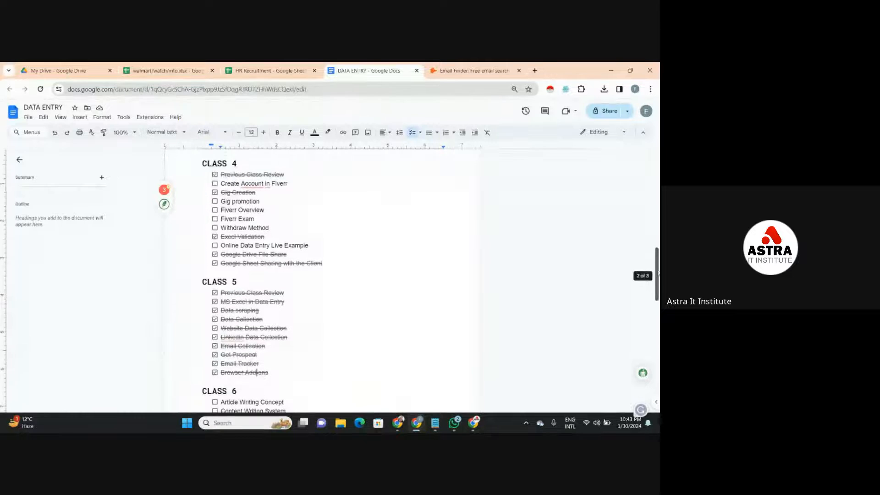
click(372, 256)
key(Down)
key(Down)
key(Down)
key(Down)
key(Down)
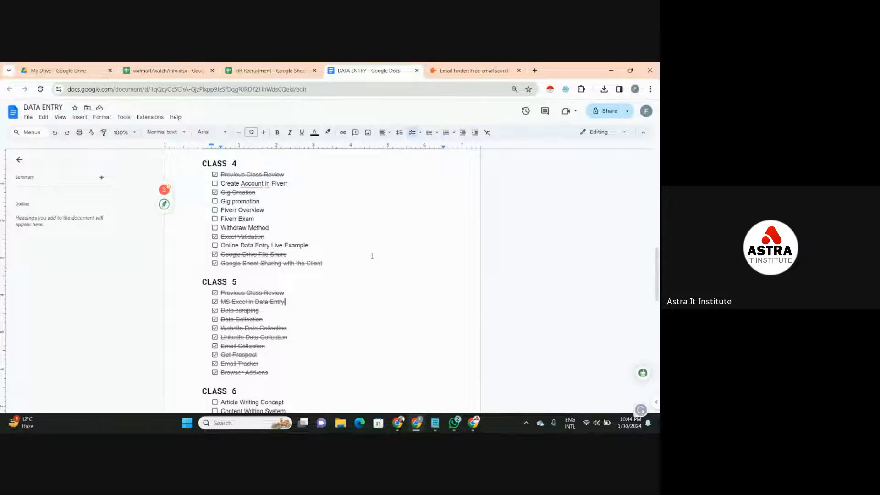
key(Down)
key(Down)
key(Down)
key(Down)
key(Down)
key(Down)
key(Down)
key(Down)
key(Down)
key(Down)
key(Up)
key(Up)
key(Up)
key(Up)
key(Up)
key(Up)
key(Up)
key(Up)
key(Up)
key(Up)
key(Up)
key(Up)
key(Up)
key(Up)
key(Up)
key(Up)
key(Up)
key(Up)
key(Up)
key(Up)
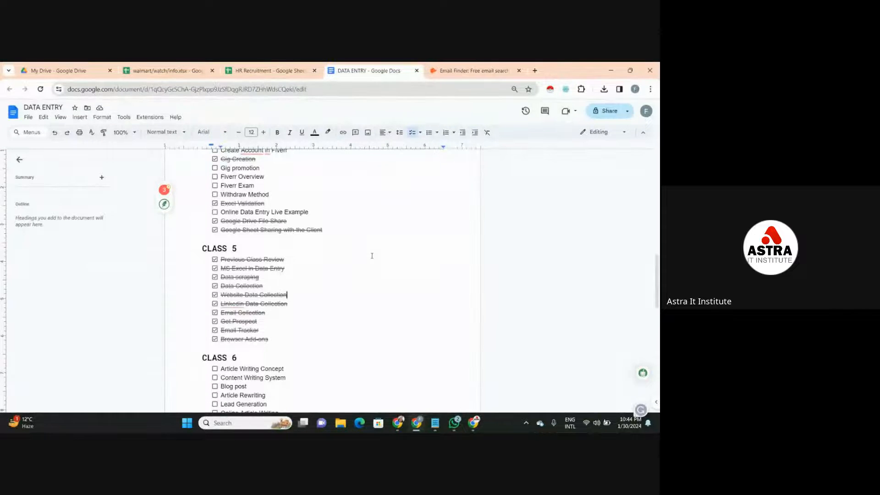
- Review the CLASS 4 checklist in the DATA ENTRY document
key(Up)
key(Up)
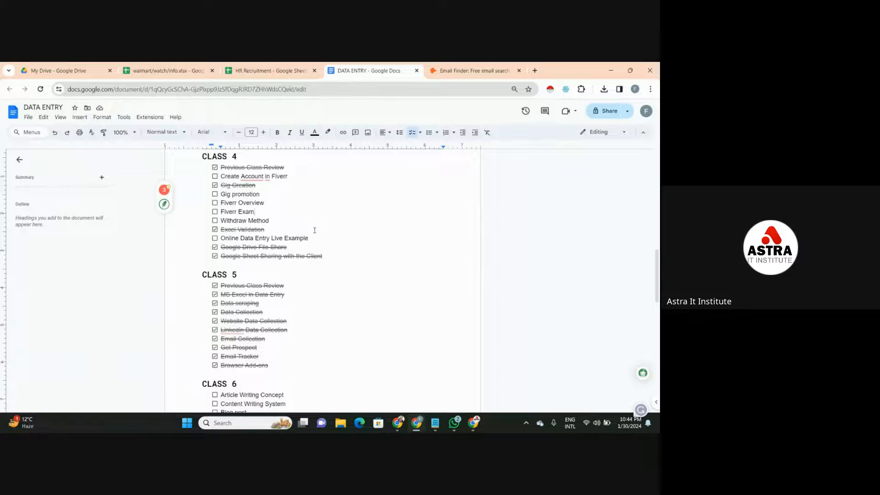
click(333, 221)
- Look over the scraped rows and first watch descriptions in the walmart/watch/info sheet and the candidate list in the HR Recruitment sheet
click(165, 70)
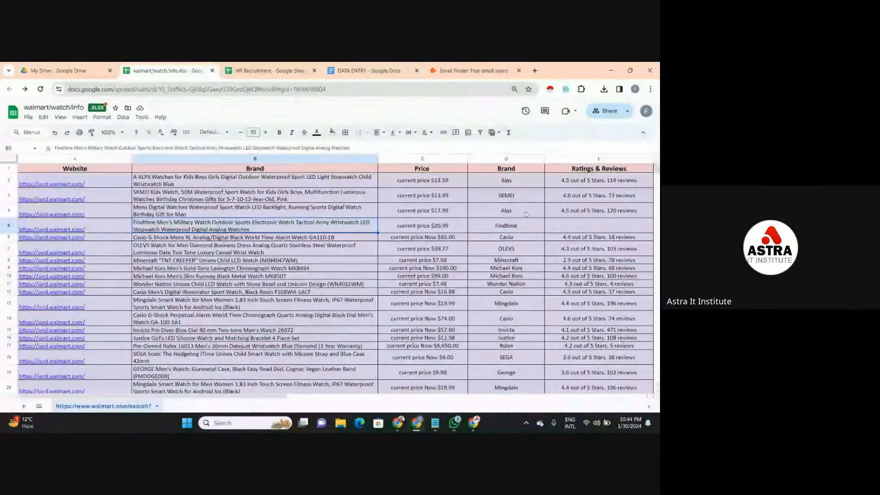
scroll(526, 214, down, 3)
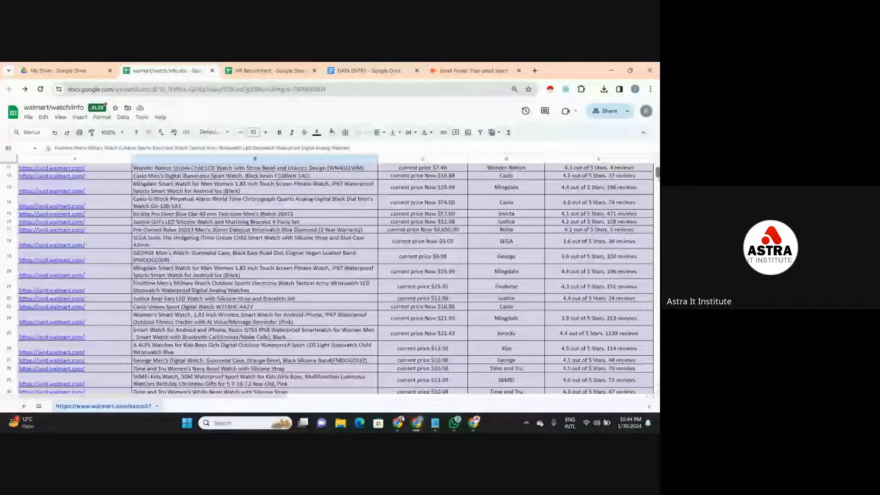
scroll(454, 255, up, 3)
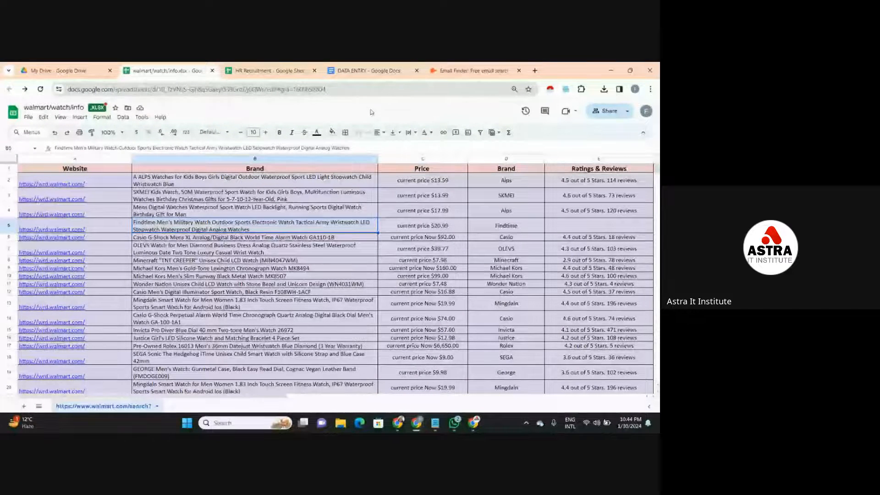
click(374, 193)
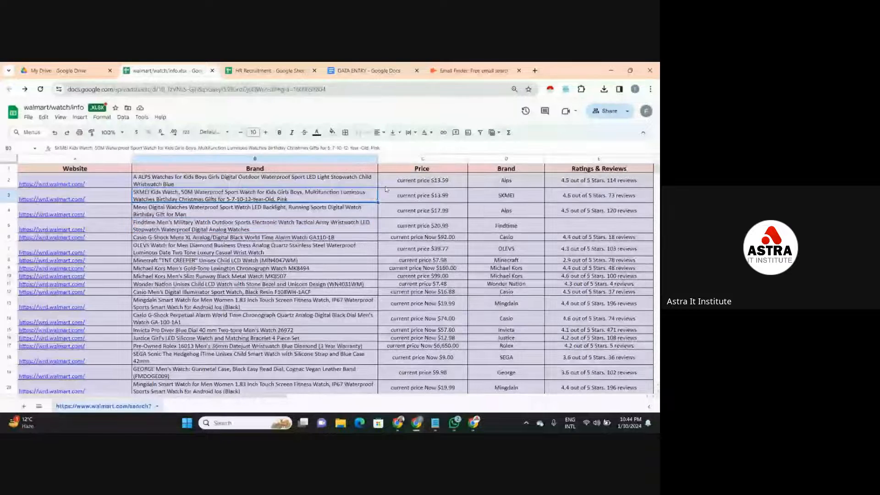
click(381, 198)
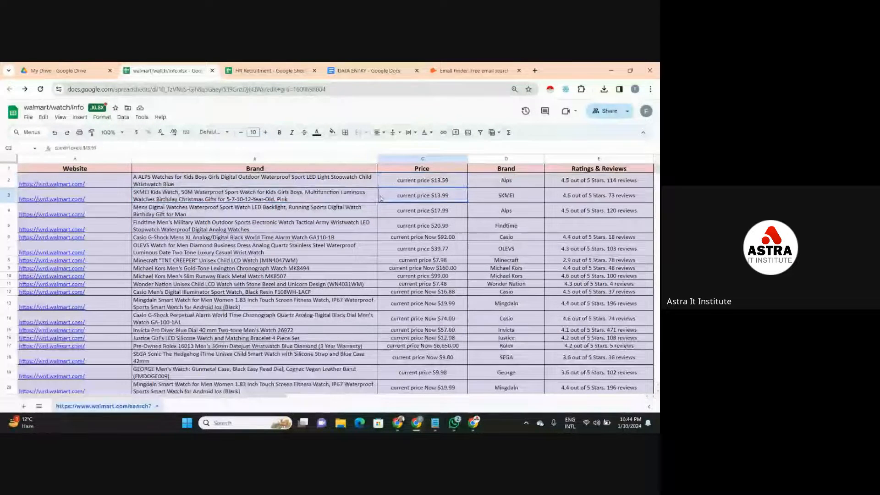
click(371, 200)
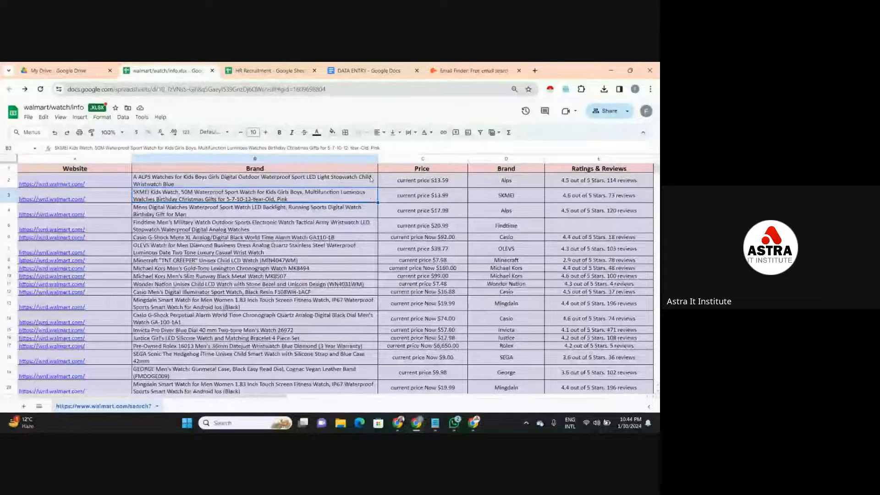
click(371, 179)
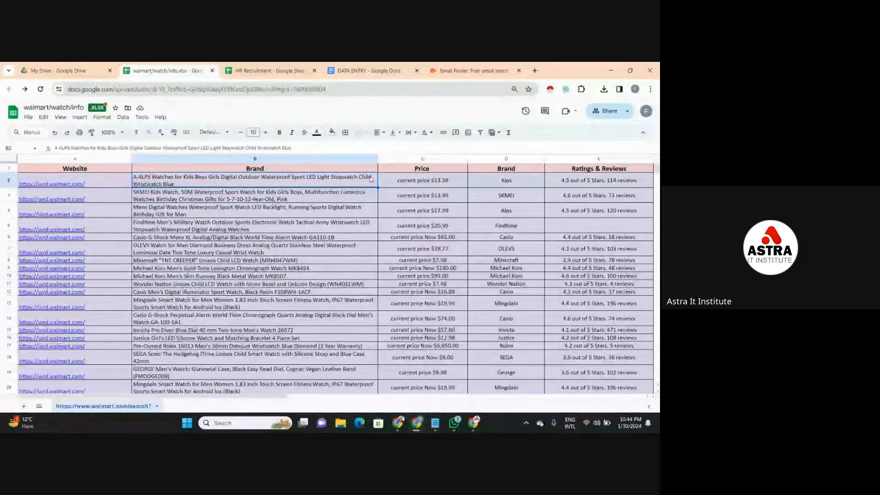
click(291, 72)
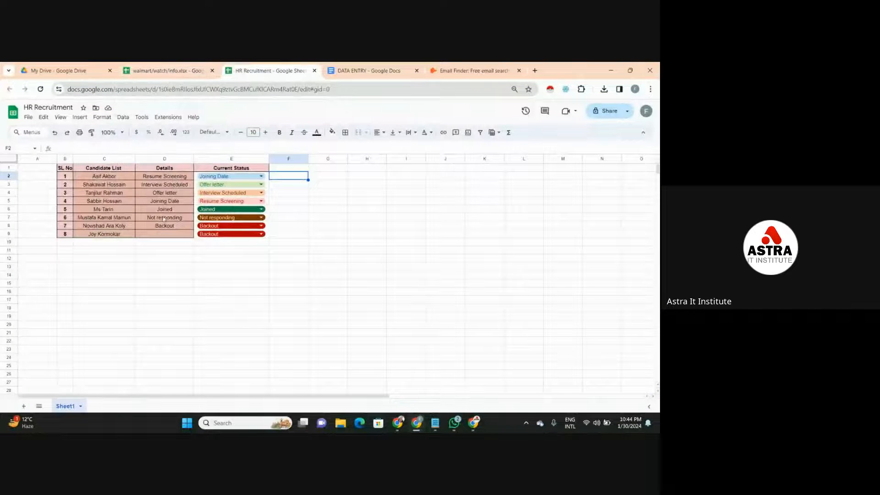
click(175, 67)
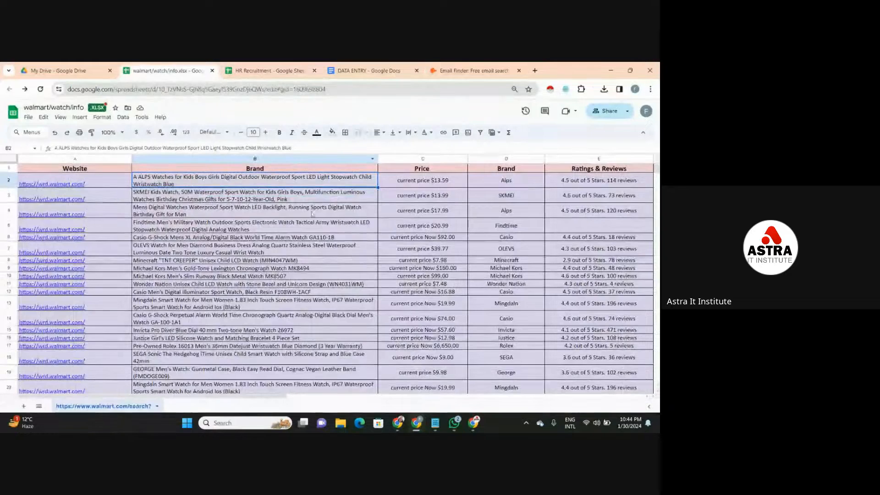
- Return to the DATA ENTRY document and review the CLASS 5, CLASS 6 and CLASS 7 checklists
click(360, 70)
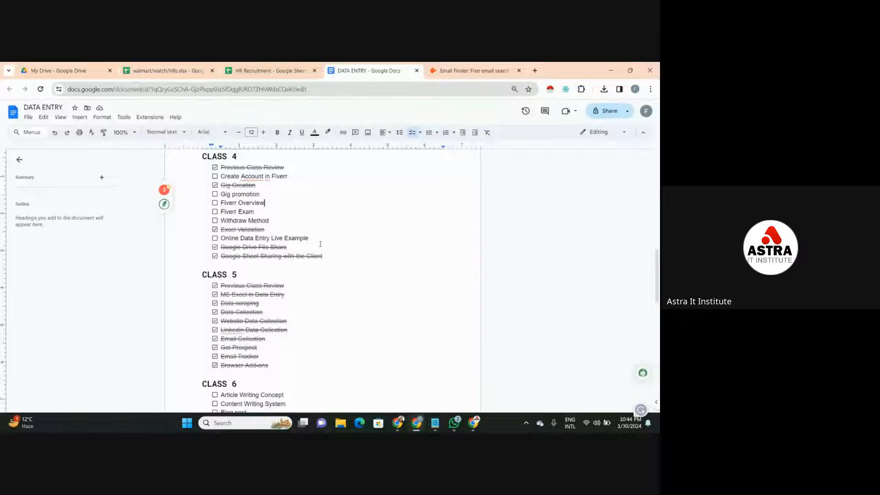
key(Down)
key(Down)
key(Down)
key(Down)
key(Down)
key(Down)
key(Down)
key(Down)
key(Down)
key(Down)
key(Down)
key(Down)
key(Down)
key(Down)
key(Down)
key(Down)
key(Down)
key(Down)
key(Down)
key(Down)
key(Down)
key(Down)
key(Down)
key(Down)
key(Down)
key(Down)
key(Down)
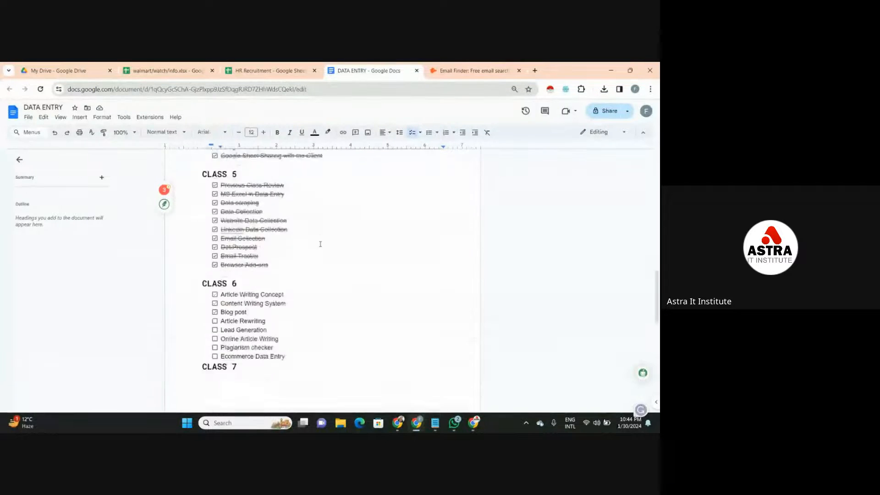
key(Up)
key(Up)
key(Up)
key(Up)
key(Up)
key(Up)
key(Up)
key(Up)
key(Up)
key(Up)
key(Up)
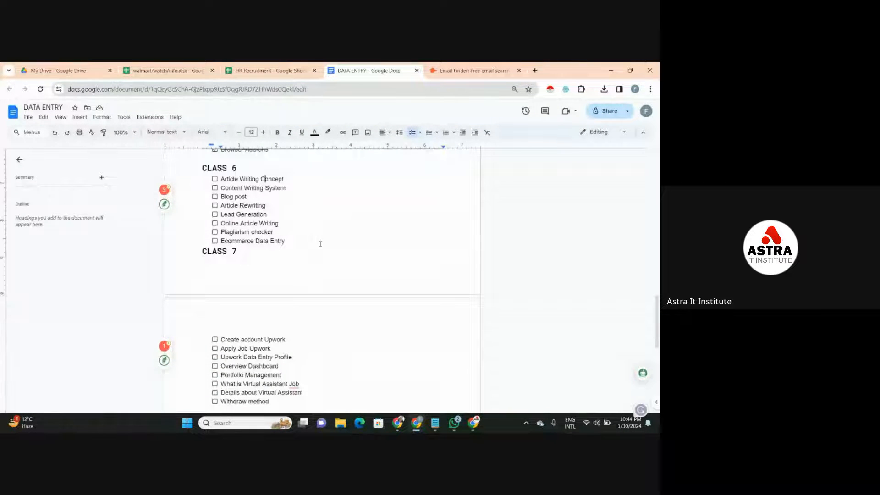
key(Up)
key(Up)
key(Up)
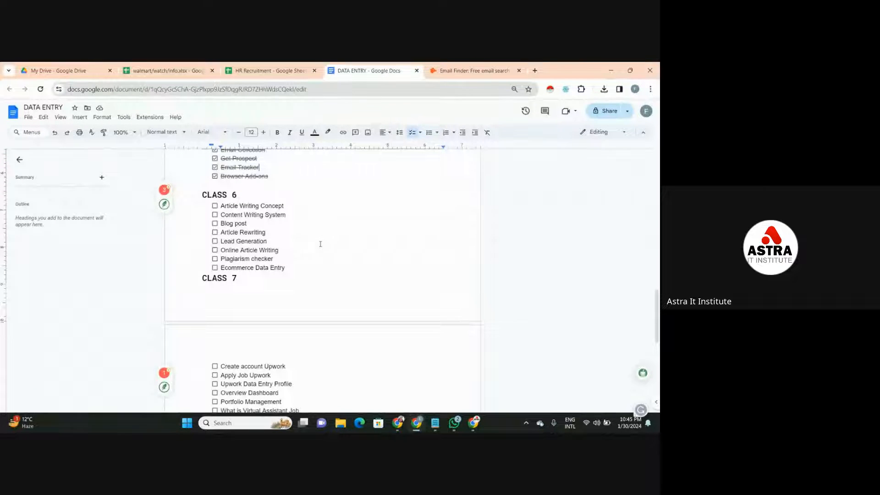
- Insert a page break before the CLASS 7 heading so that it starts on the page with its checklist
click(203, 275)
key(ctrl+Return)
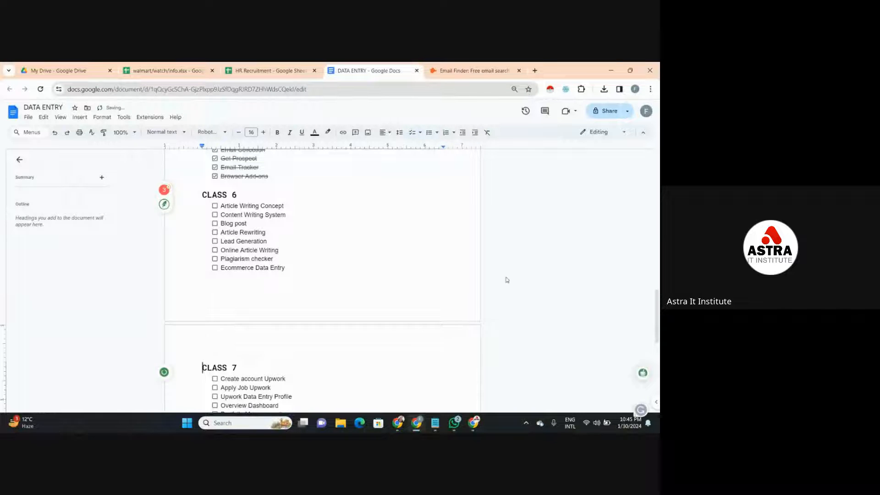
mouse_move(657, 286)
mouse_down()
mouse_move(657, 332)
mouse_move(657, 293)
mouse_up()
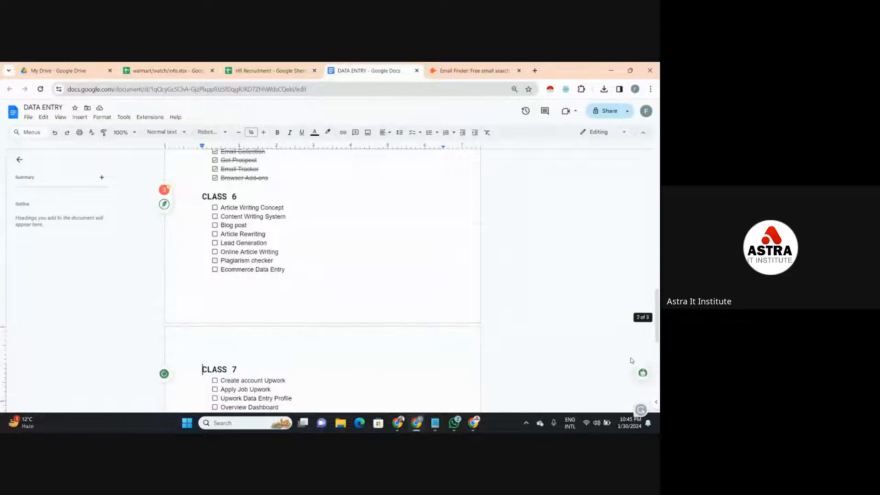
- Open the Windows notification list, clear the notifications and close the list
click(626, 426)
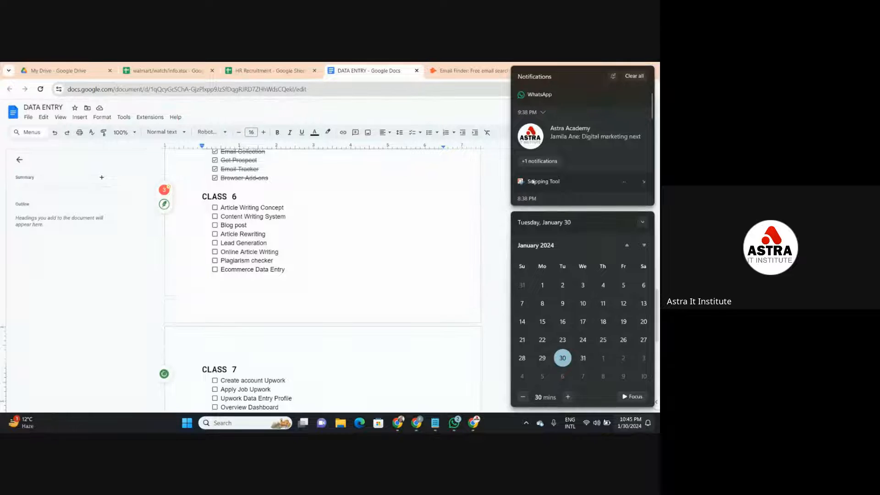
click(630, 77)
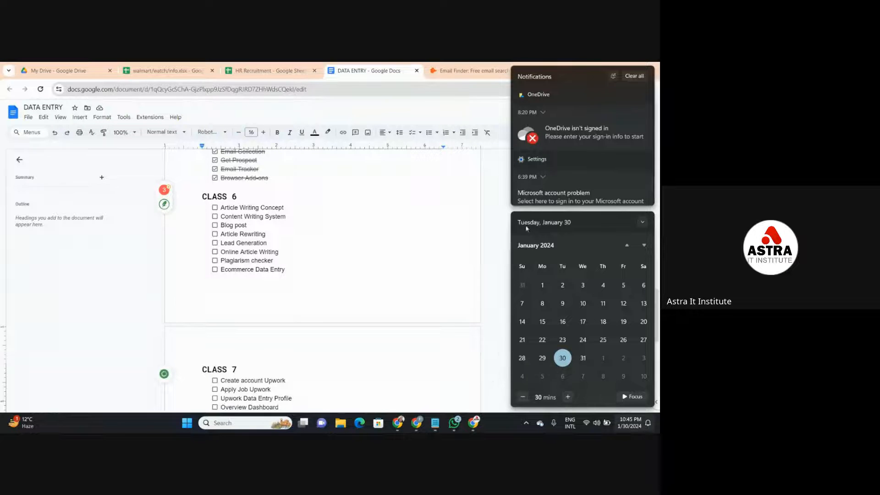
click(472, 196)
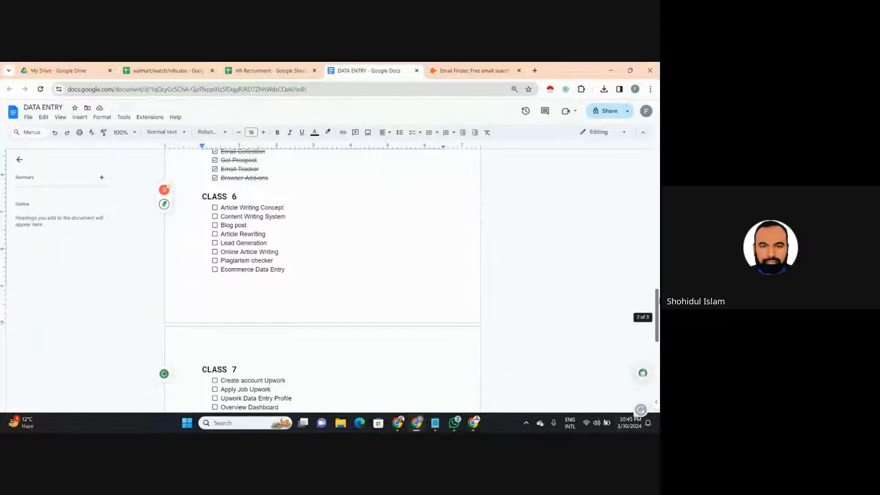
- Look at the CLASS 6 and CLASS 7 checklists and at the prices in the walmart/watch/info sheet
scroll(658, 311, down, 1)
mouse_move(659, 311)
mouse_down()
mouse_move(659, 278)
mouse_move(659, 329)
mouse_move(657, 257)
mouse_move(655, 309)
mouse_up()
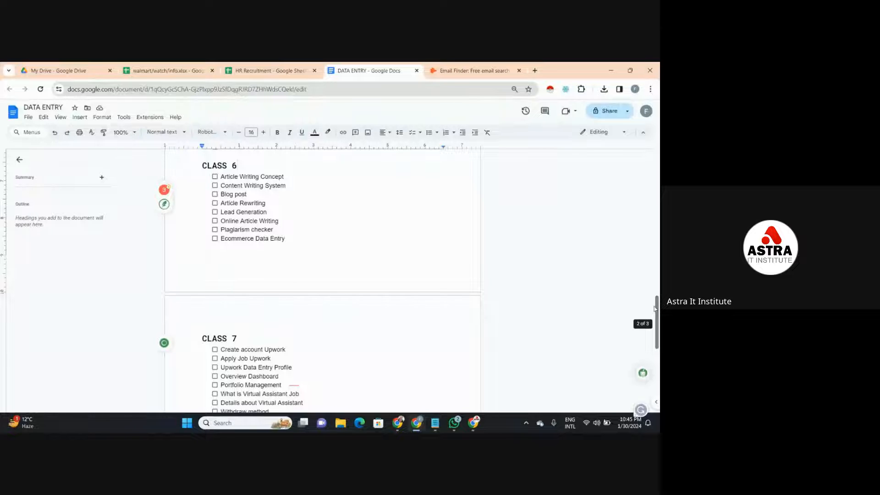
click(181, 70)
click(456, 231)
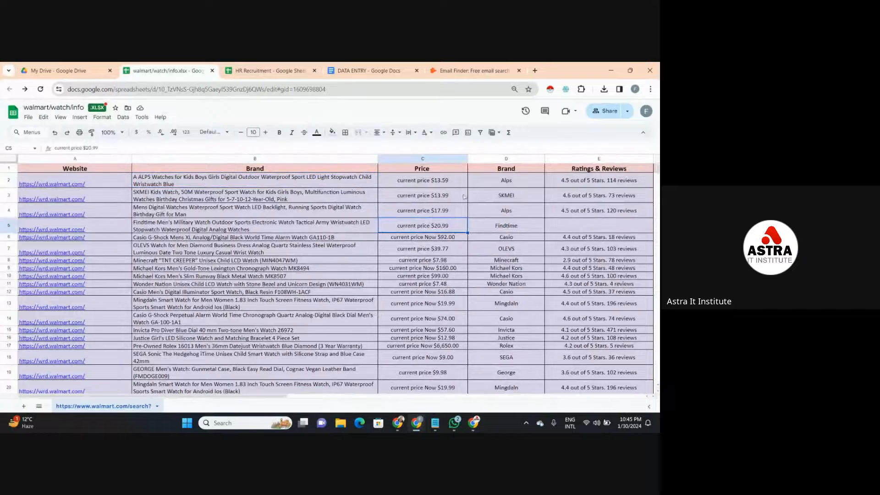
- Return to the DATA ENTRY document and review the CLASS 7 checklist down to its end before CLASS 8
click(357, 69)
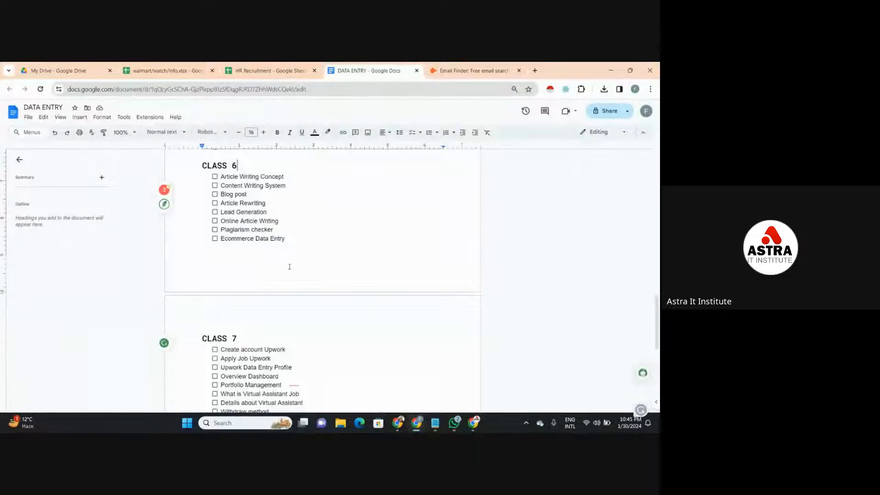
click(399, 270)
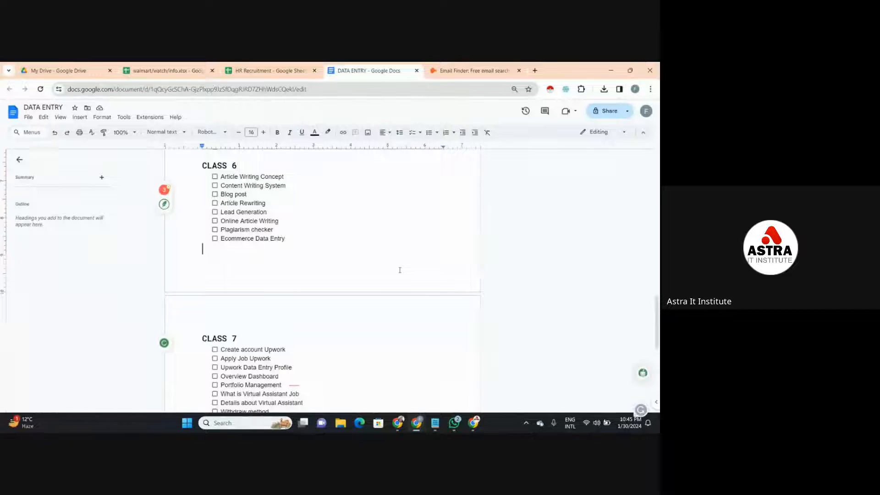
click(358, 348)
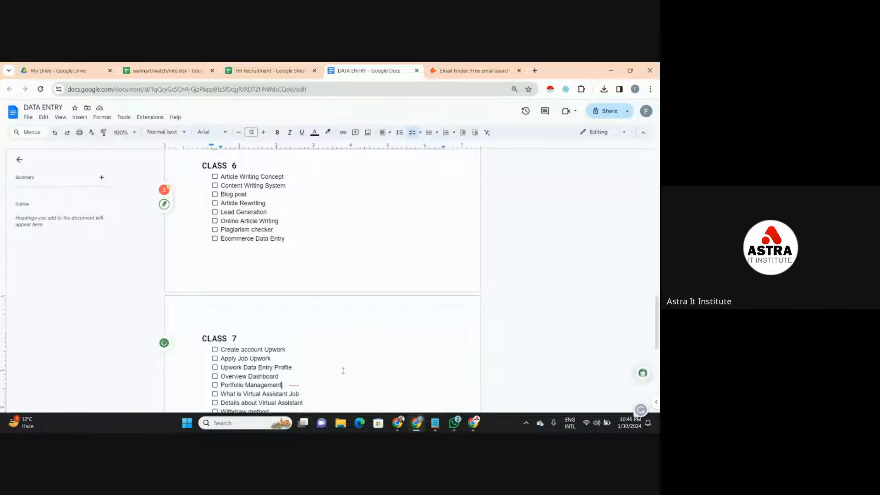
key(Down)
key(Down)
key(Down)
key(Down)
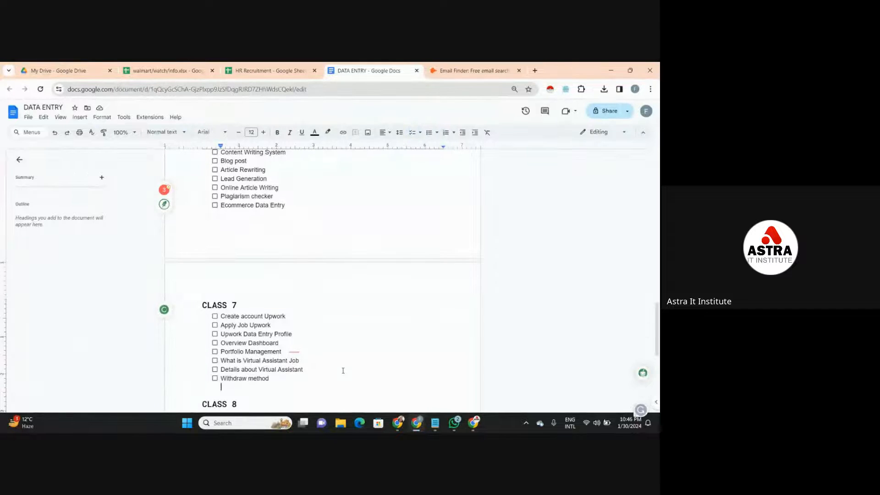
- Look at the walmart/watch/info sheet and the HR Recruitment sheet again
click(158, 70)
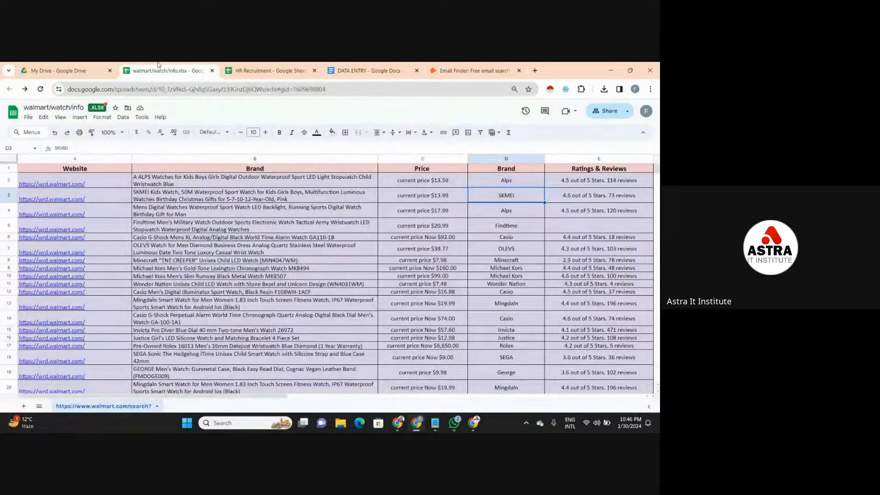
click(356, 70)
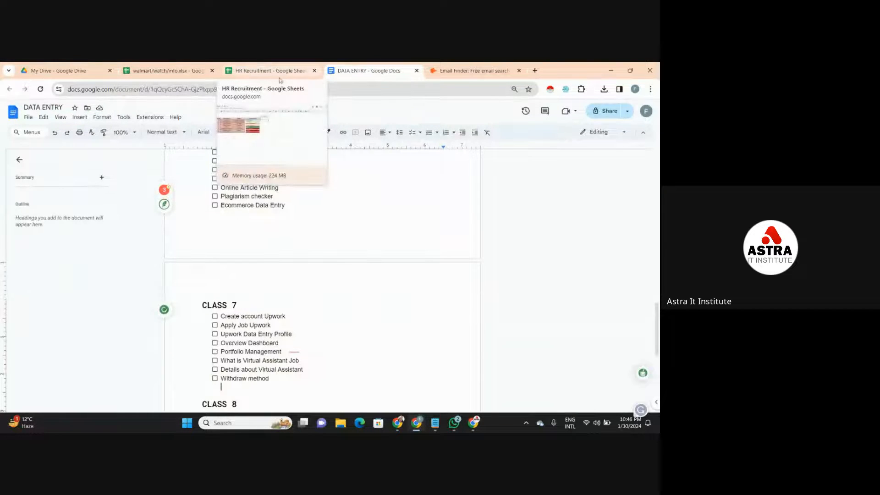
click(273, 68)
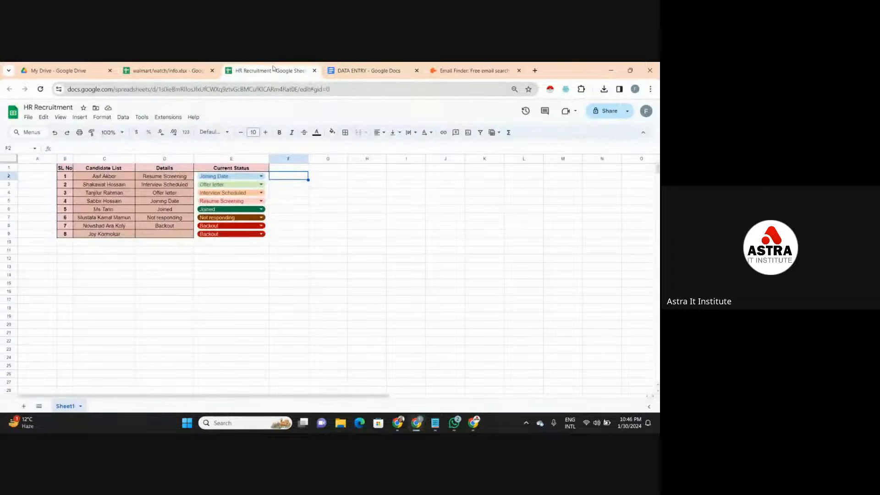
- Go back to the DATA ENTRY document and view the CLASS 1 and CLASS 2 checklists at its beginning
click(344, 71)
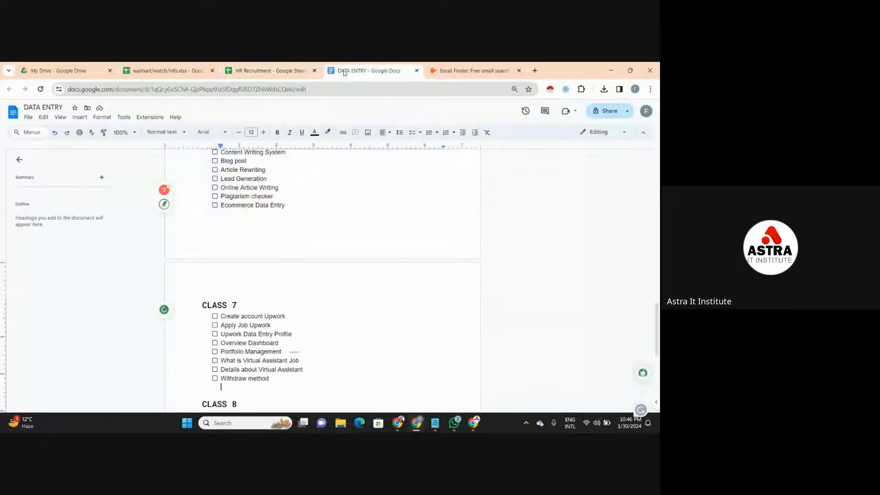
click(331, 170)
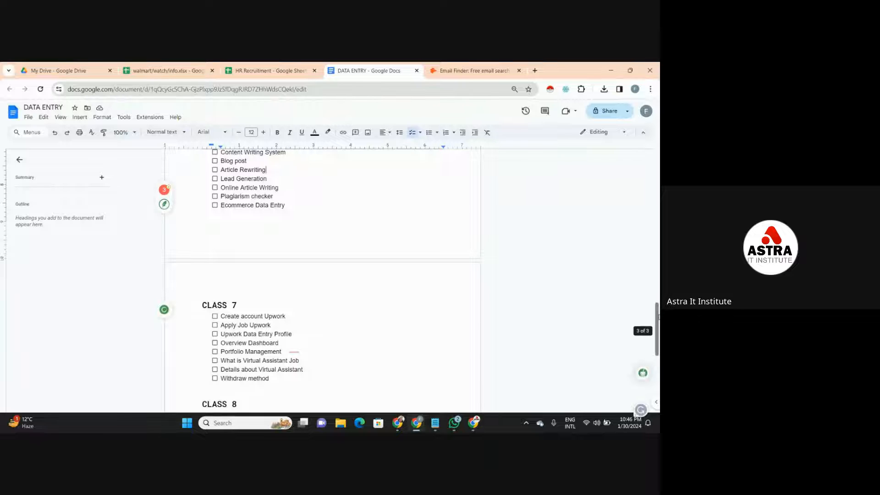
drag(657, 328, 657, 178)
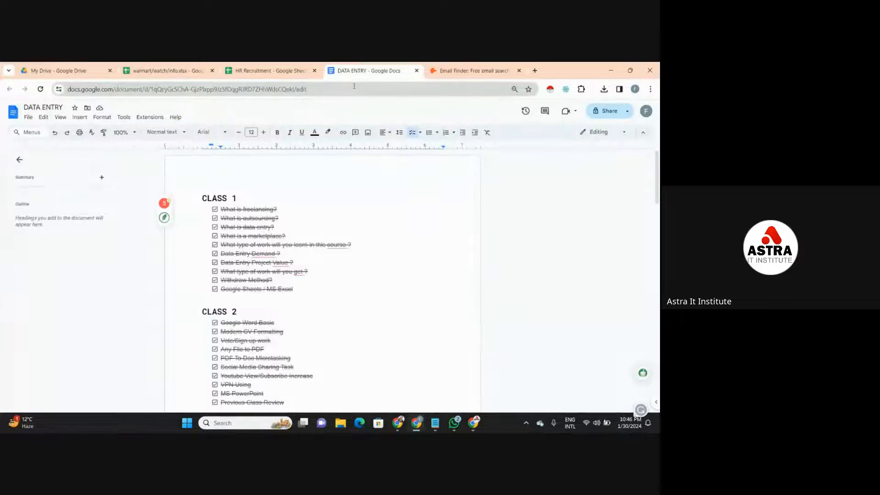
- Check the walmart/watch/info sheet once more and return to the CLASS 1 checklist in the DATA ENTRY document
click(187, 70)
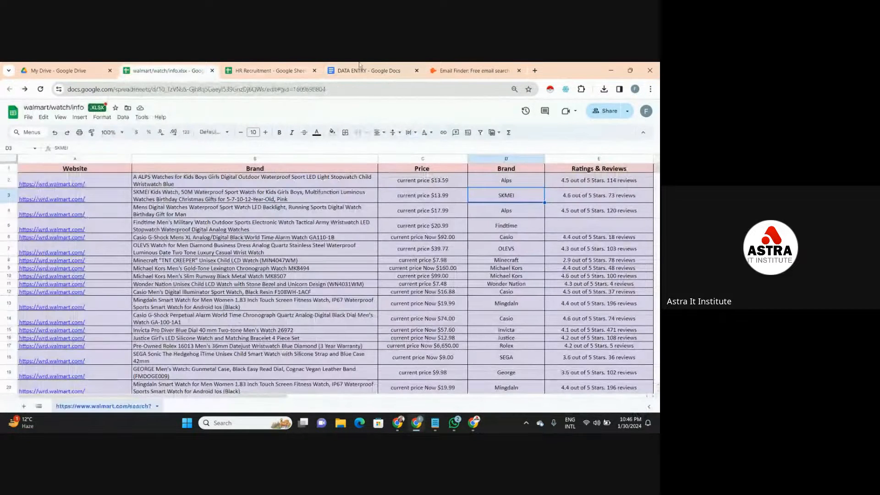
click(377, 69)
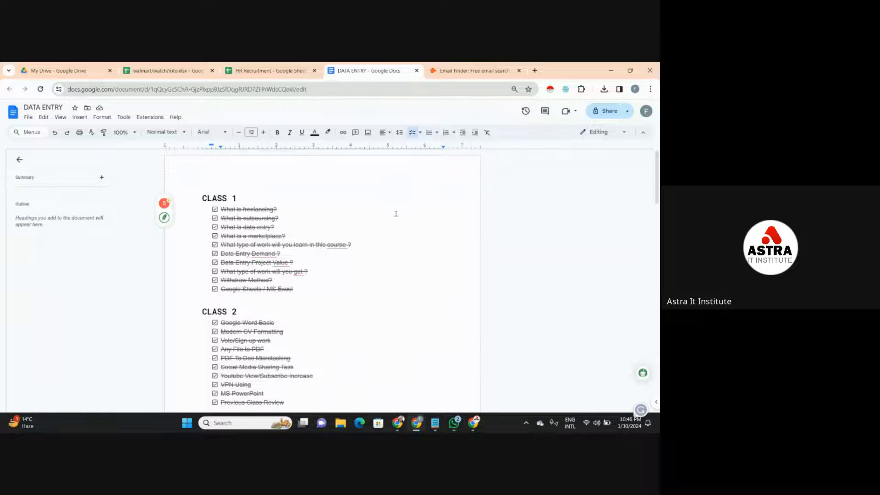
click(386, 270)
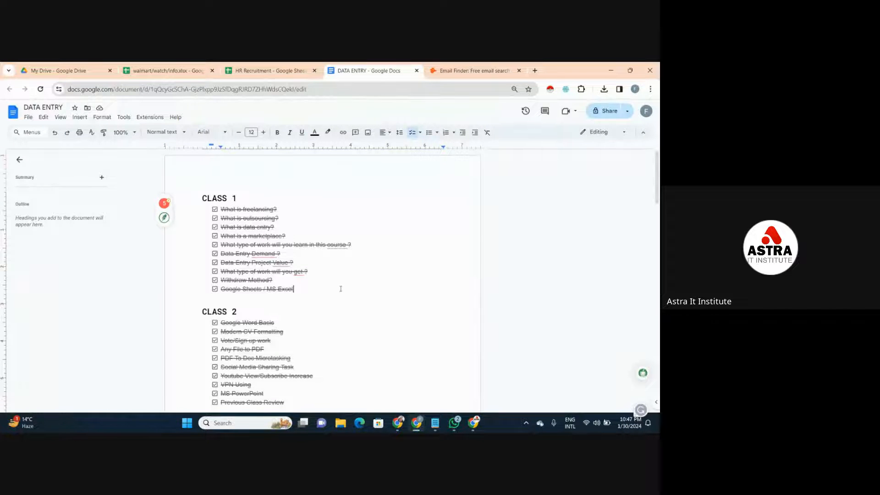
- Review the course checklist in the DATA ENTRY document from Class 1 through Class 8
key(Down)
key(Down)
key(Down)
key(Down)
key(Down)
key(Down)
key(Down)
key(Down)
key(Down)
key(Down)
key(Down)
key(Down)
key(Down)
key(Down)
key(Down)
key(Down)
key(Down)
key(Down)
key(Down)
key(Down)
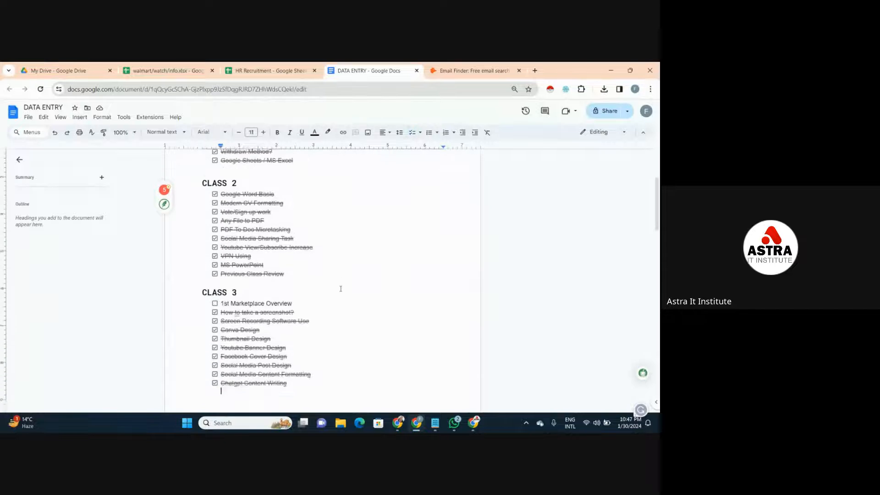
key(Down)
key(Down)
key(Down)
key(Down)
key(Down)
key(Down)
key(Down)
key(Down)
key(Down)
key(Down)
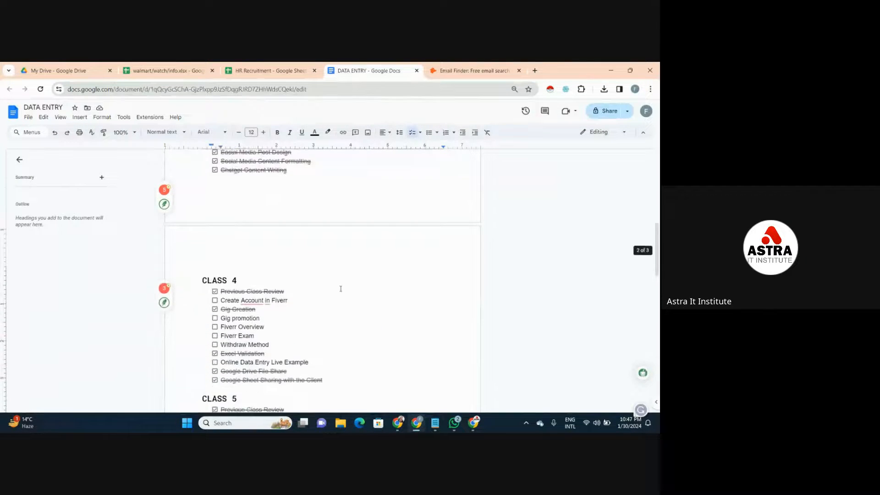
key(Down)
key(Down)
key(Down)
key(Down)
key(Down)
key(Down)
key(Down)
key(Down)
key(Down)
key(Down)
key(Down)
key(Down)
key(Down)
key(Down)
key(Down)
key(Down)
key(Down)
key(Down)
key(Down)
key(Down)
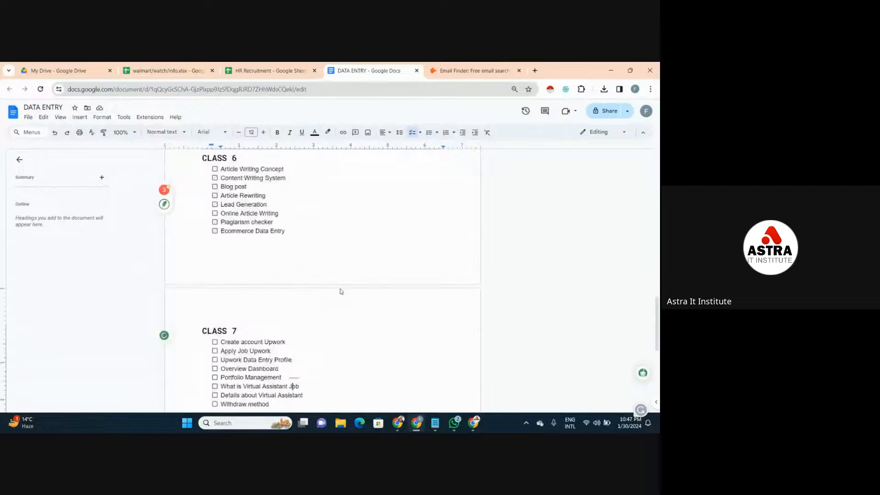
key(Down)
key(Down)
key(Down)
key(Down)
key(Down)
key(Down)
key(Down)
key(Down)
key(Down)
key(Down)
key(Down)
key(Down)
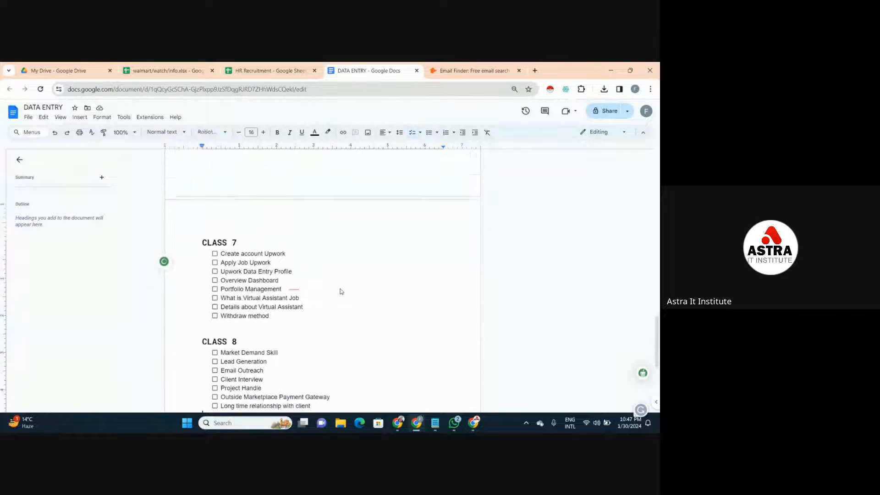
key(Down)
key(Down)
key(Up)
key(Up)
key(Up)
key(Up)
key(Up)
key(Up)
key(Up)
key(Up)
key(Up)
key(Up)
key(Up)
key(Up)
key(Up)
key(Up)
key(Up)
key(Up)
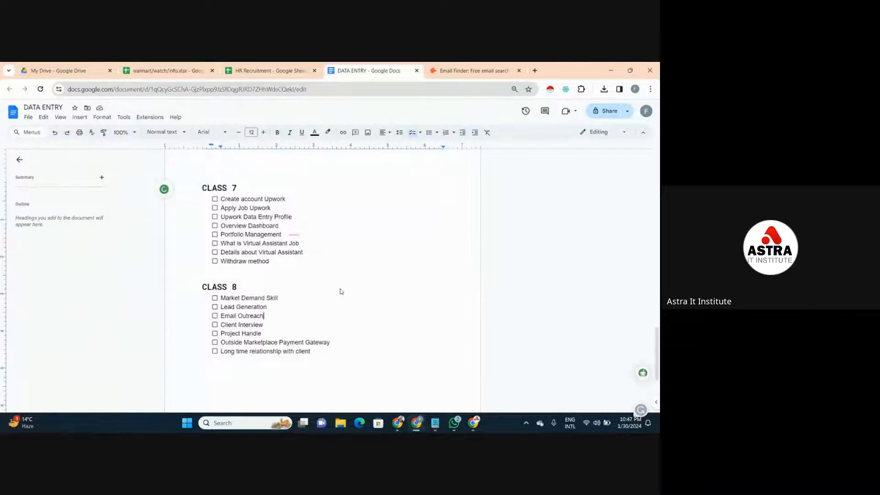
- Go back over the Class 5, Class 6 and Class 7 topics, ending at the Class 6 checklist
key(Up)
key(Up)
key(Up)
key(Up)
key(Up)
key(Up)
key(Up)
key(Up)
key(Up)
key(Up)
key(Up)
key(Up)
key(Up)
key(Up)
key(Up)
key(Up)
key(Up)
key(Up)
key(Up)
key(Up)
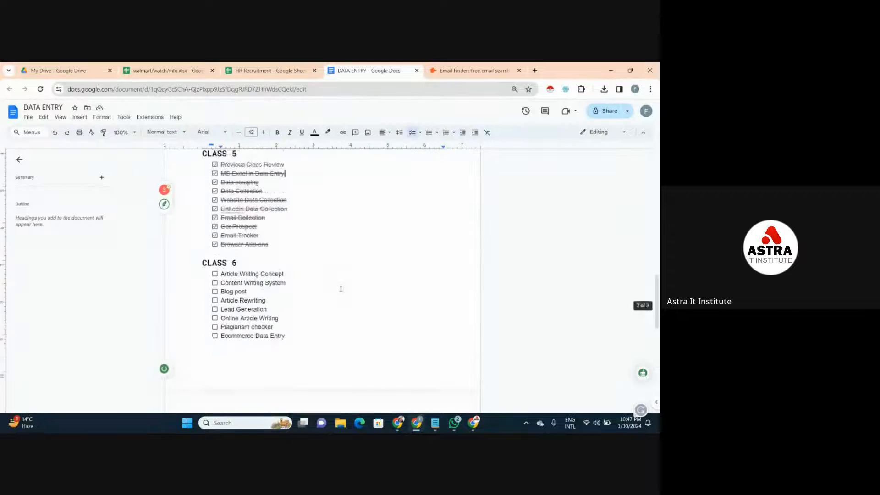
key(Down)
key(Down)
key(Down)
key(Down)
key(Down)
key(Down)
key(Down)
key(Down)
key(Down)
key(Down)
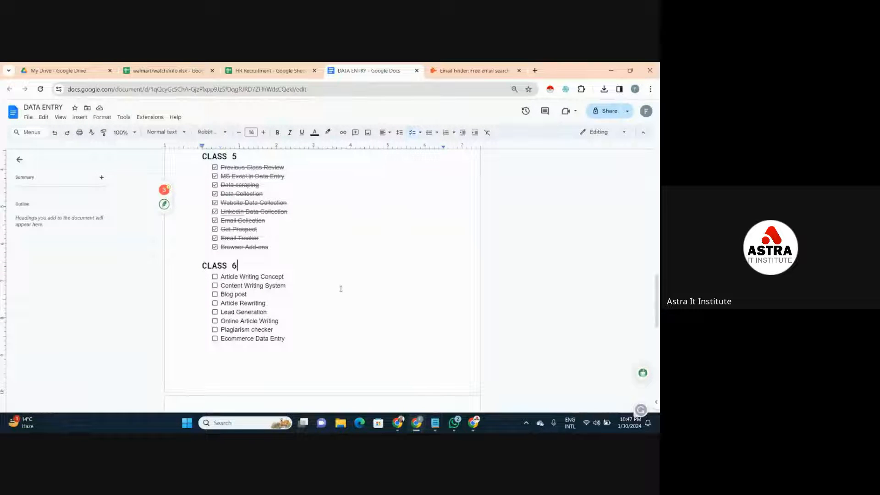
key(Down)
key(Down)
key(Down)
key(Down)
key(Down)
key(Down)
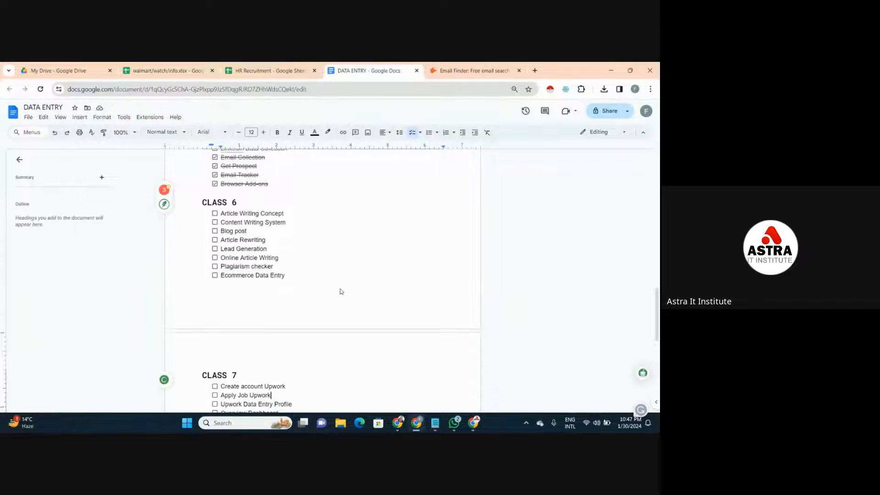
key(Down)
key(Down)
key(Down)
key(Down)
key(Down)
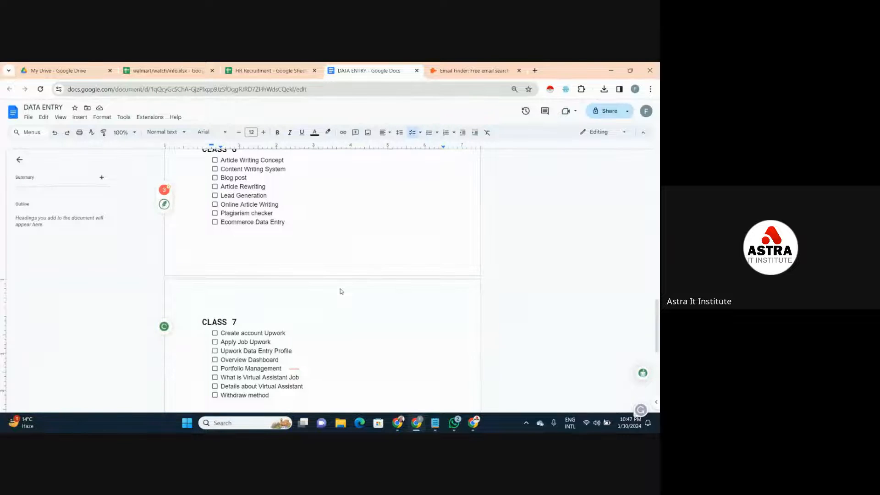
click(338, 228)
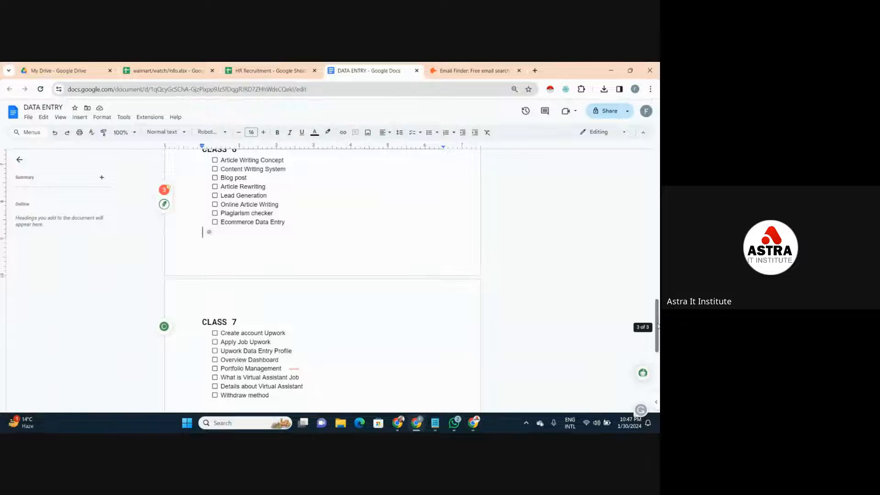
drag(657, 325, 655, 280)
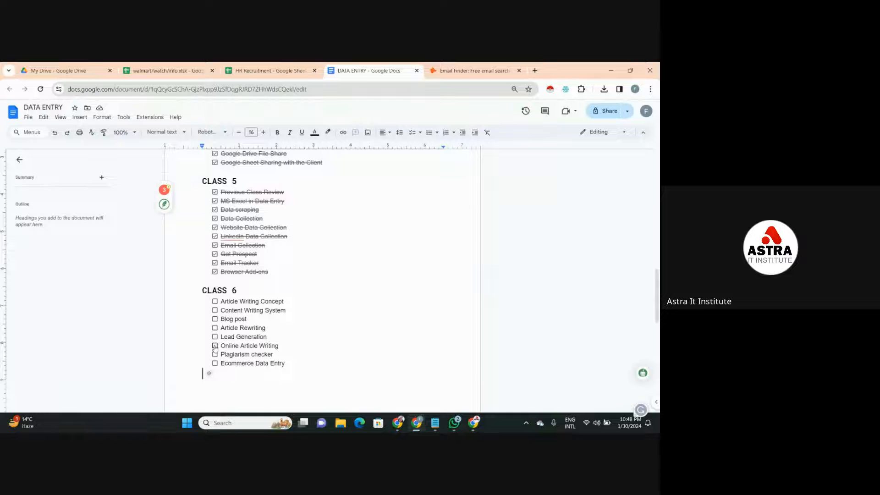
- Close the Hunter Email Finder page and open a new blank browser tab
click(453, 69)
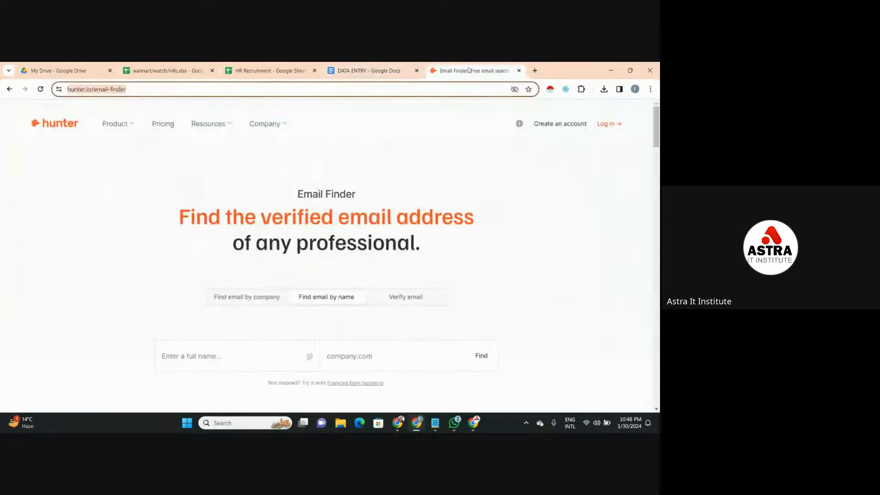
click(519, 71)
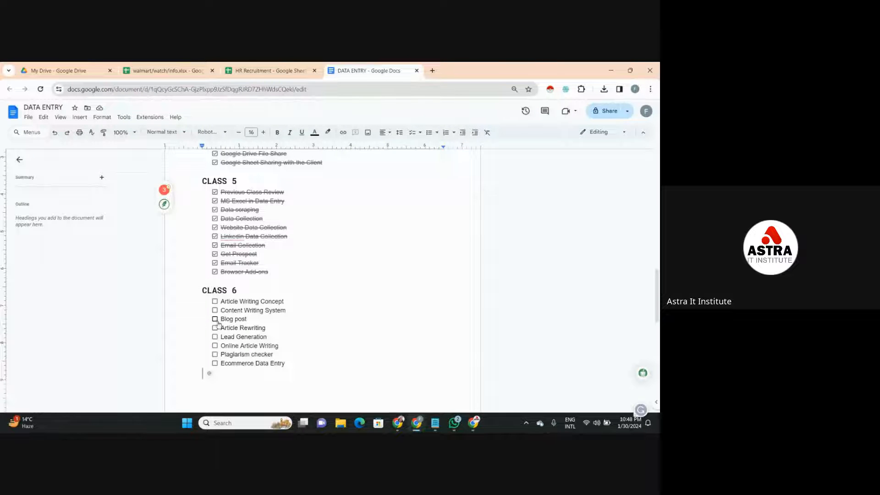
click(432, 70)
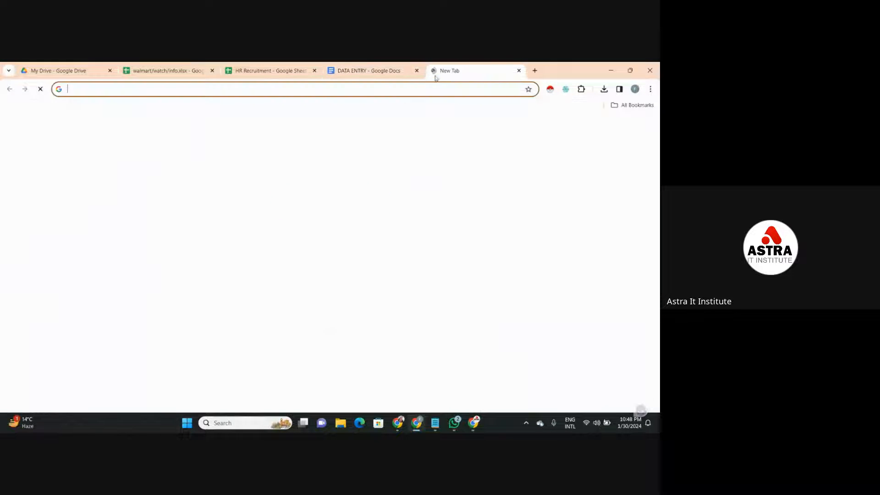
click(416, 91)
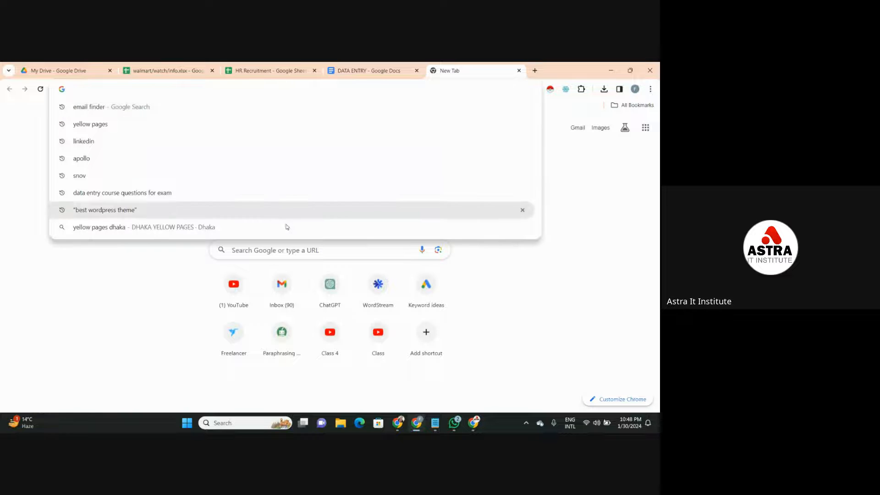
- Switch to the other Chrome window and open the chakrikhujo.com WordPress admin page in a new tab
mouse_move(388, 409)
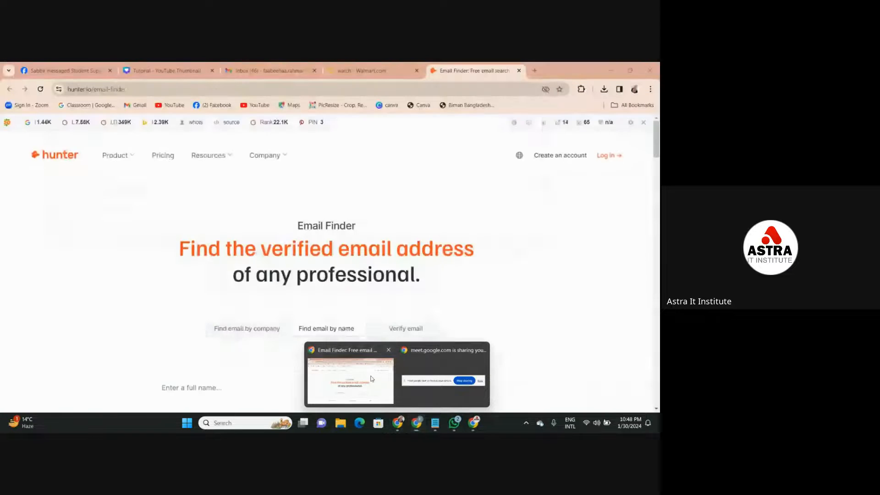
click(358, 381)
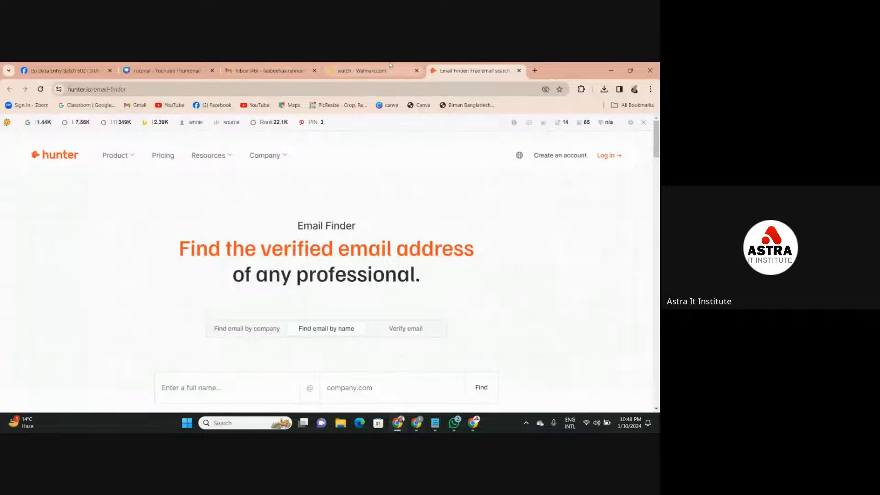
click(535, 70)
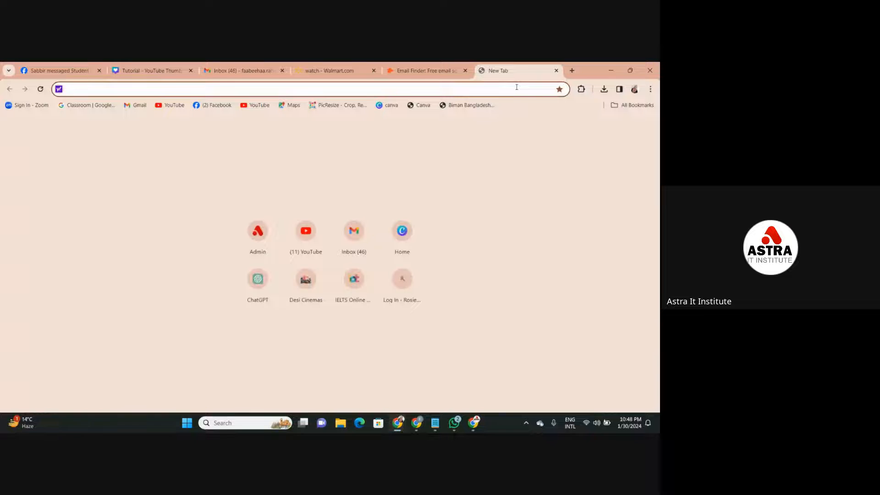
text(Ch)
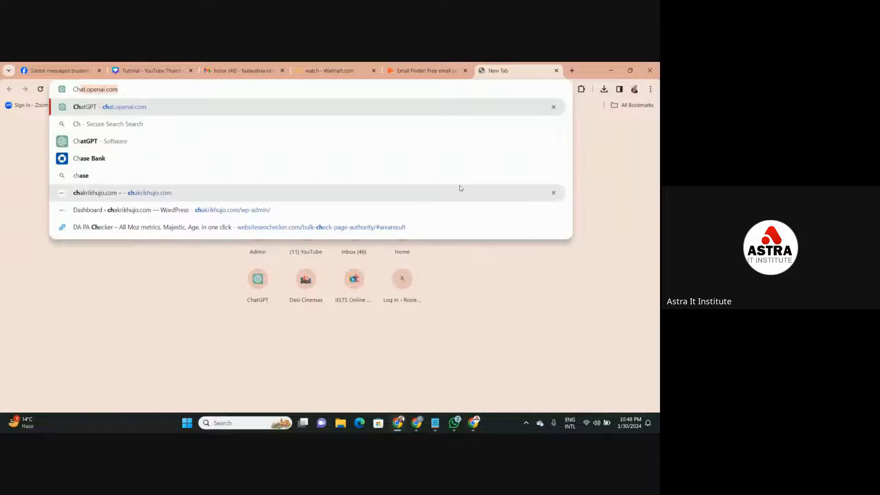
click(455, 209)
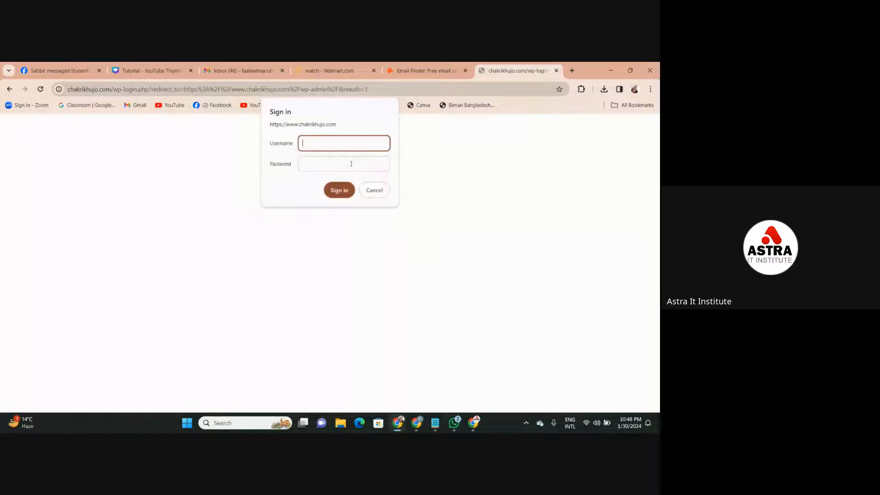
- Sign in to the chakrikhujo.com access prompt with the admin username and the account password
text(admin)
key(Tab)
text(••••)
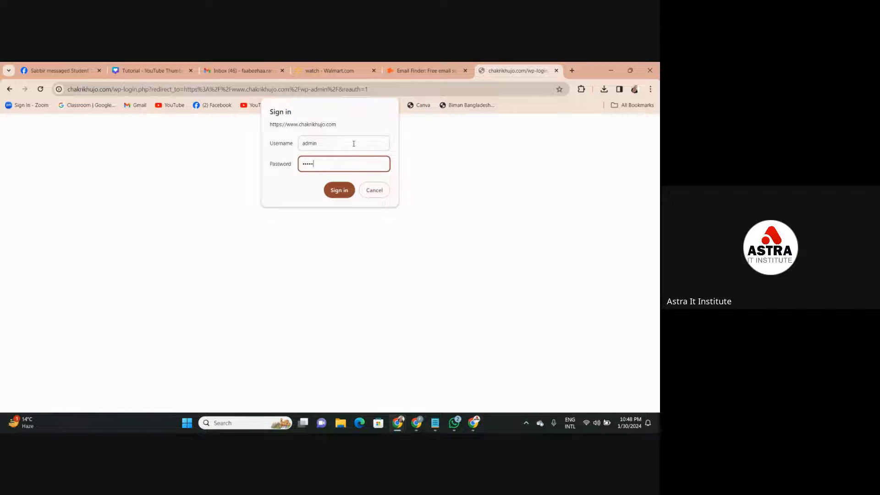
click(338, 189)
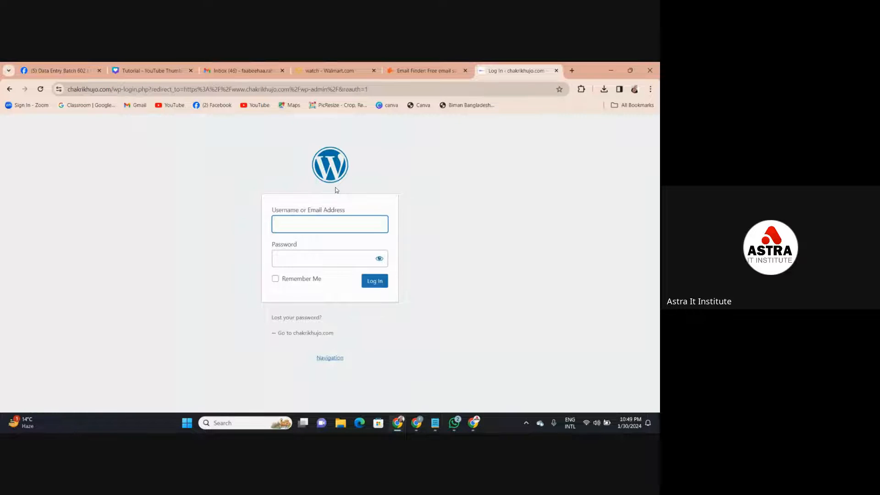
- Log in to the WordPress dashboard with the admin username and the account password
text(admin)
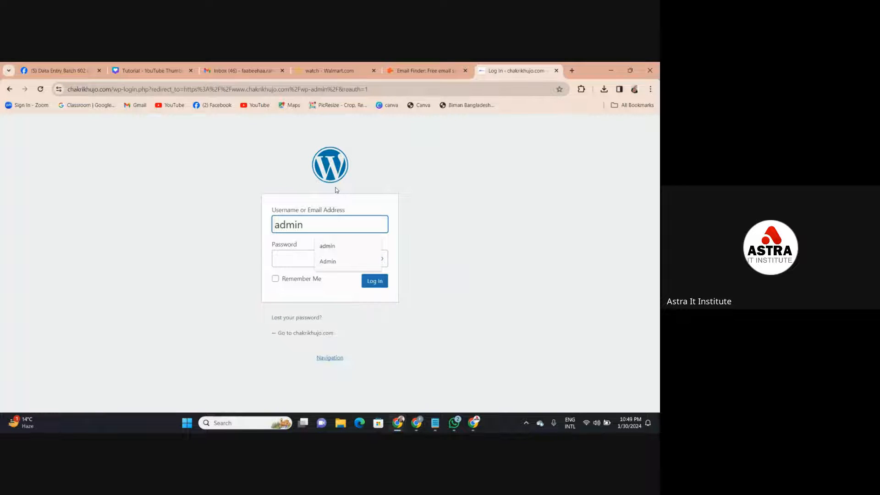
key(Tab)
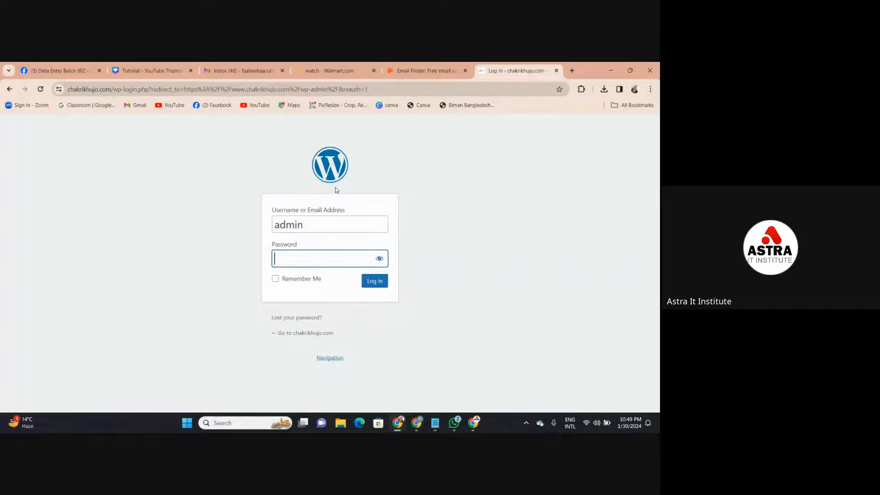
text(123)
key(BackSpace)
key(BackSpace)
key(BackSpace)
text(12345)
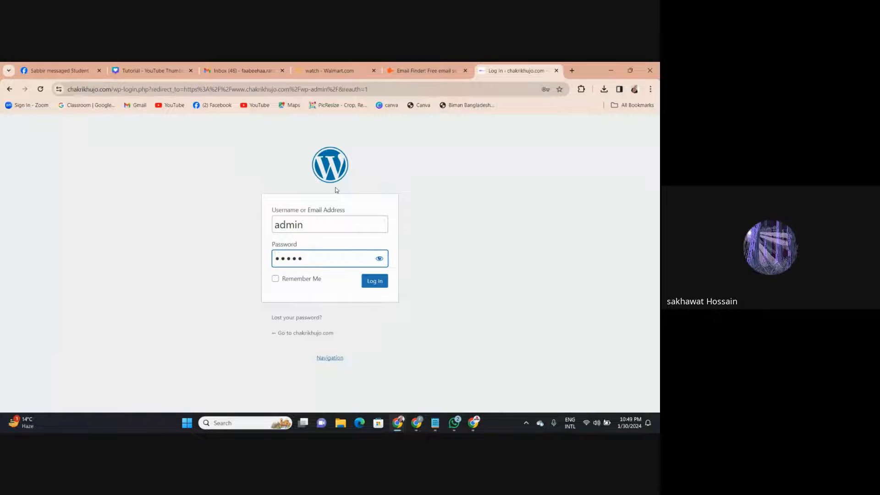
text(678)
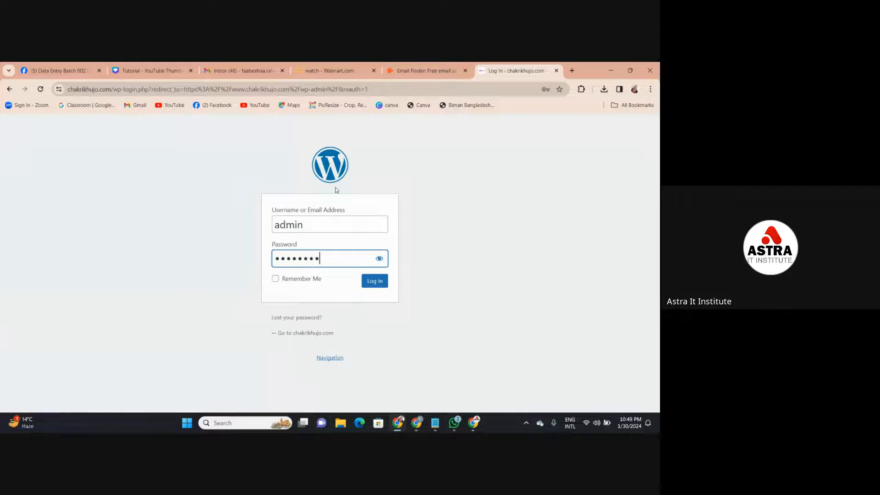
text(9)
click(380, 281)
click(380, 282)
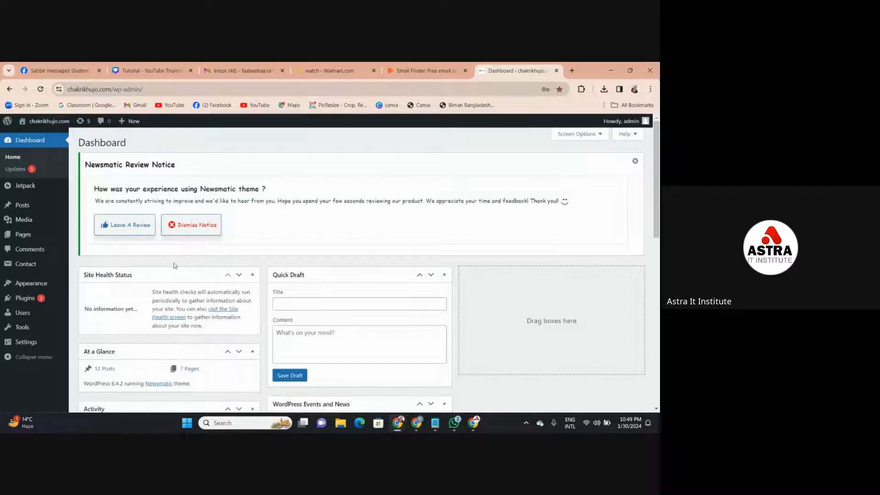
- Open the list of all posts on the WordPress site and look through the published job circulars
click(29, 206)
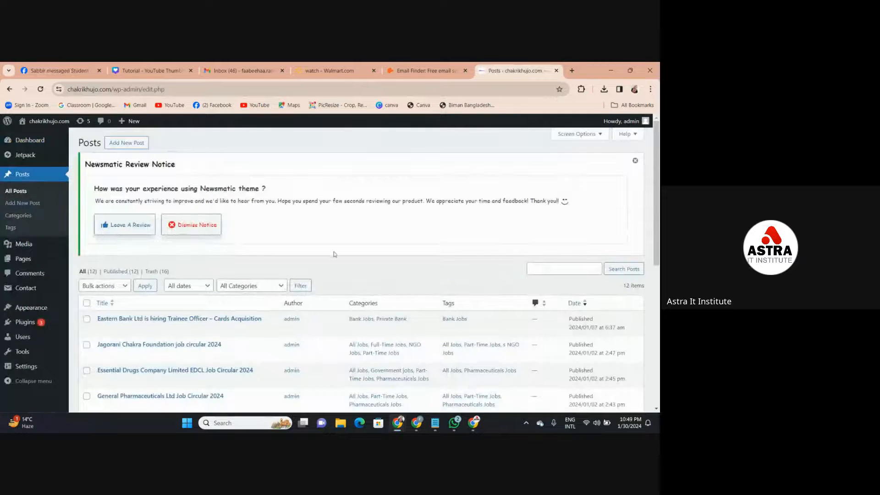
scroll(655, 251, down, 3)
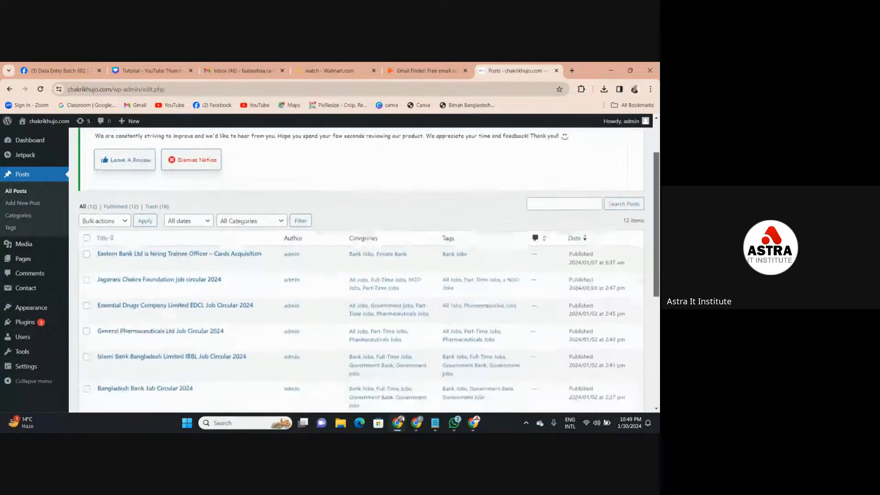
scroll(656, 248, up, 3)
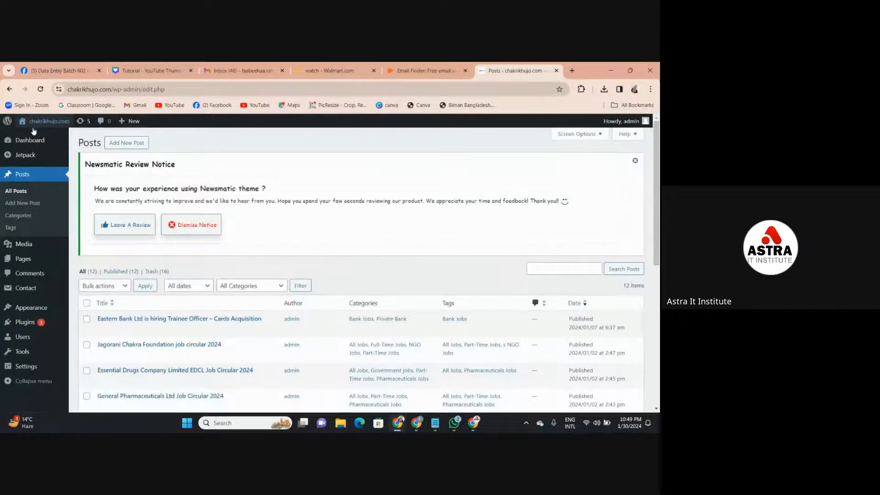
mouse_move(55, 124)
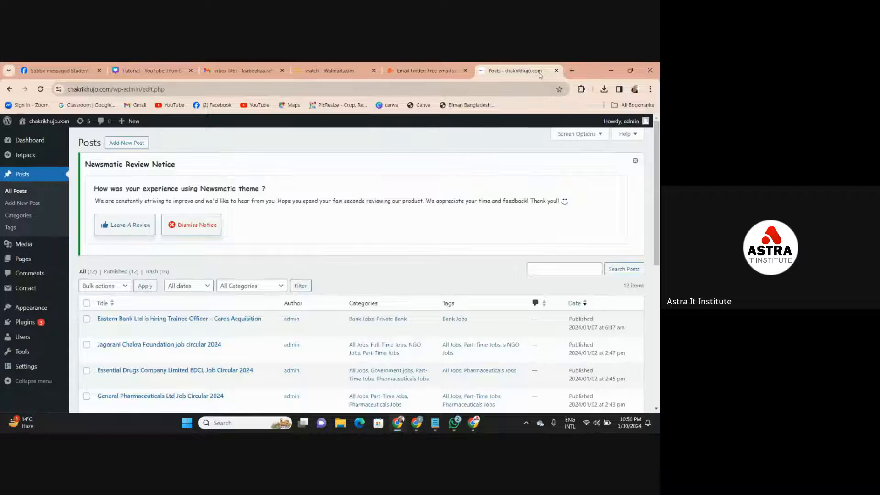
- Close the WordPress posts page and look over Hunter's Email Finder page
click(556, 71)
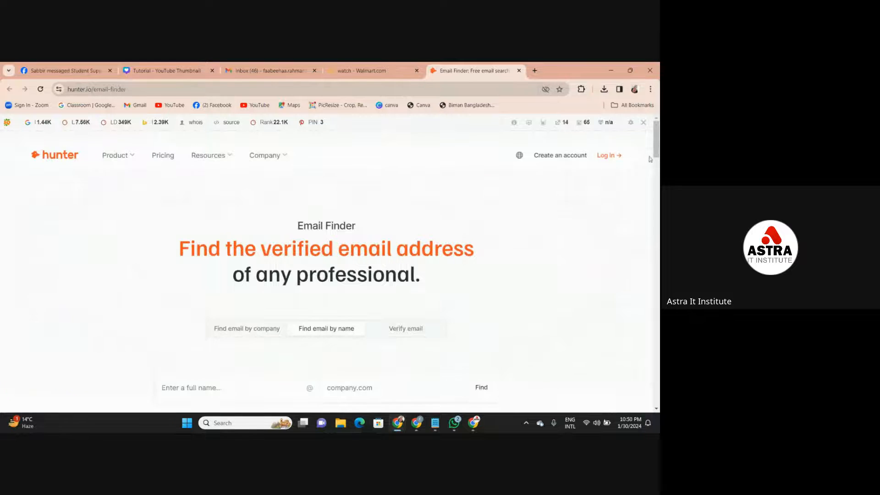
drag(656, 158, 657, 180)
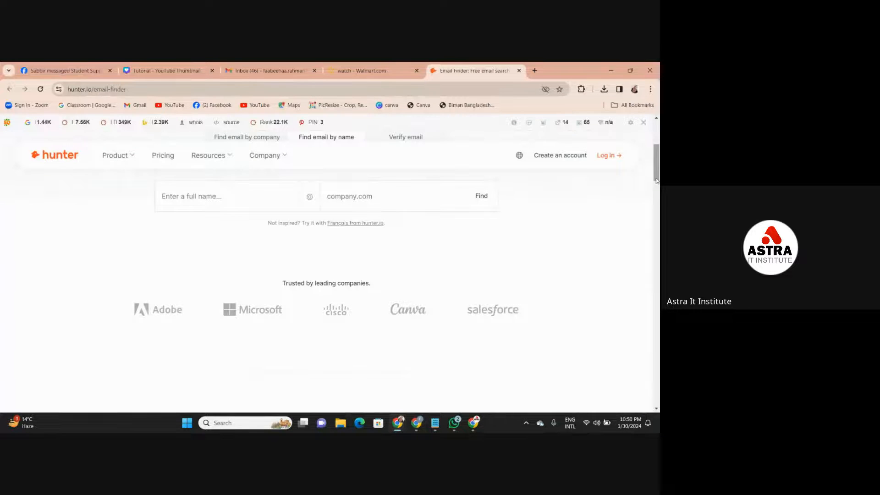
drag(657, 180, 658, 147)
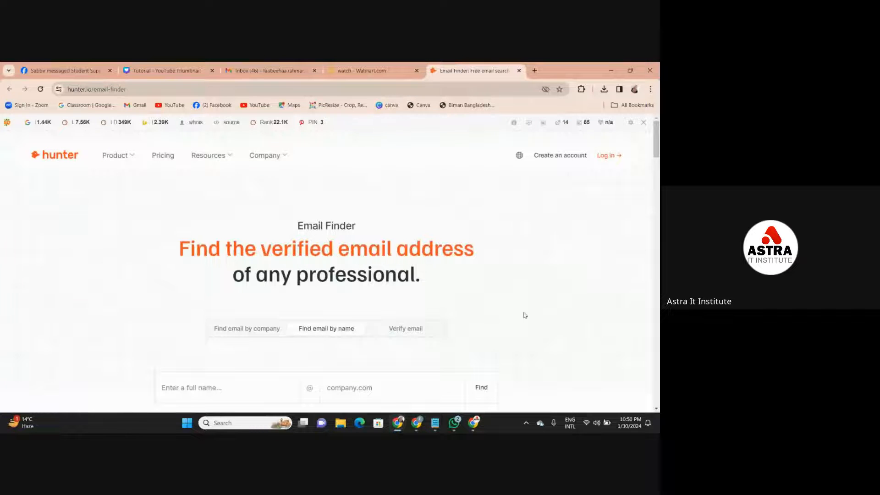
mouse_move(416, 423)
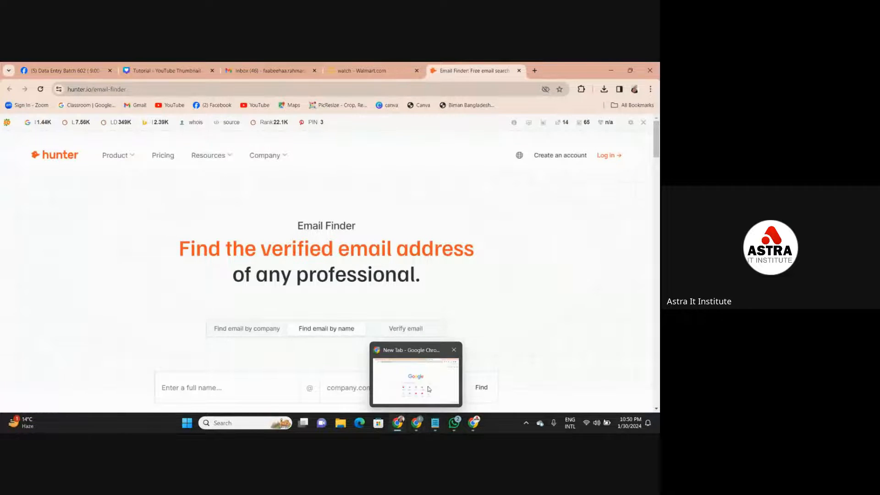
- Switch to the DATA ENTRY document and tick off Article Writing Concept, Article Rewriting and Plagiarism checker under CLASS 6
click(429, 389)
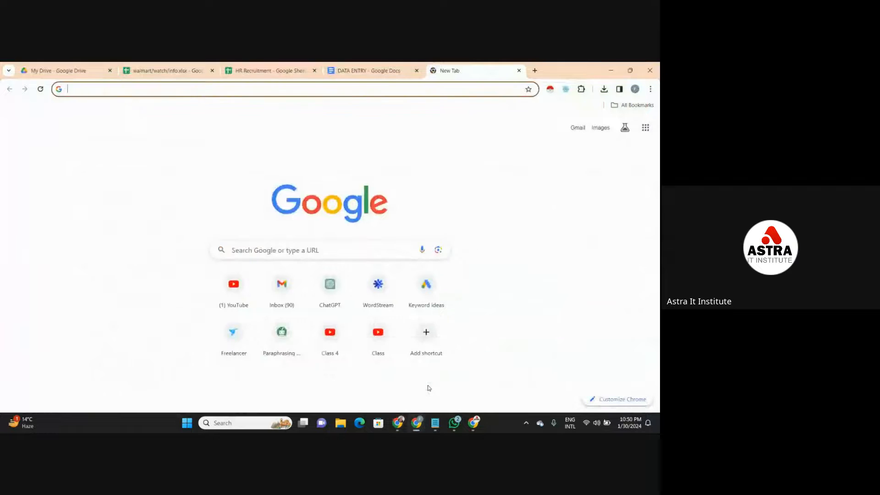
click(389, 77)
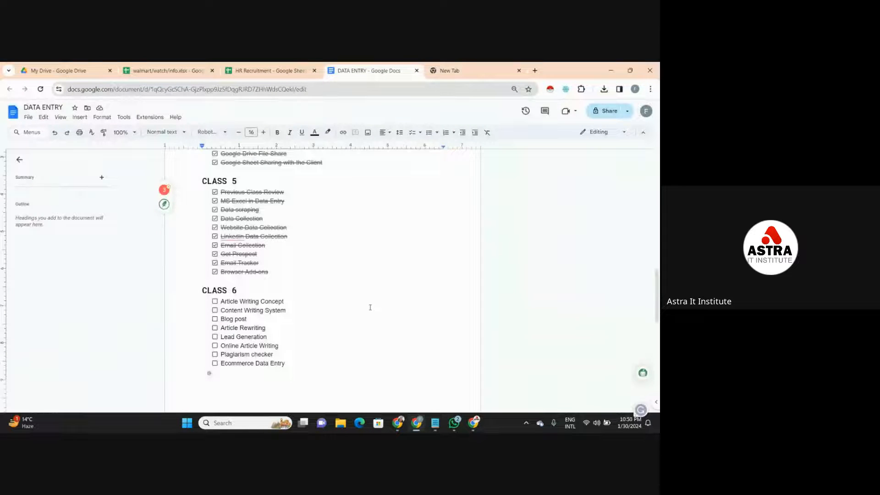
click(215, 302)
click(215, 327)
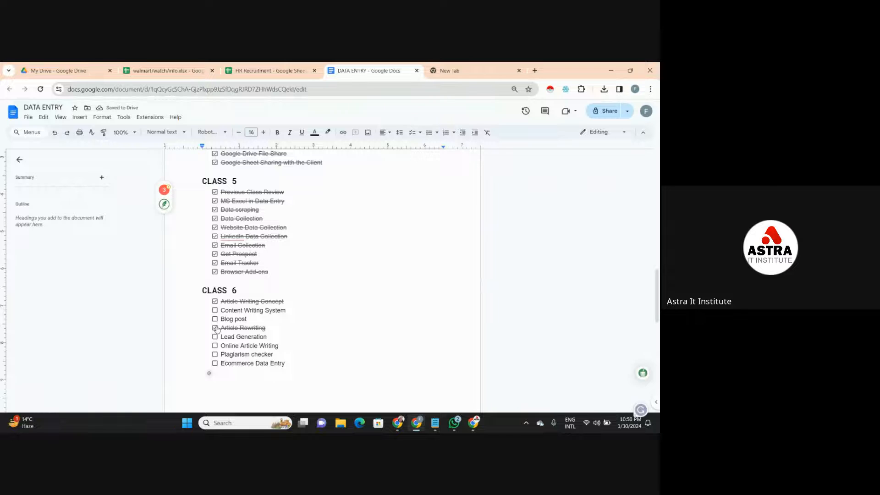
click(268, 327)
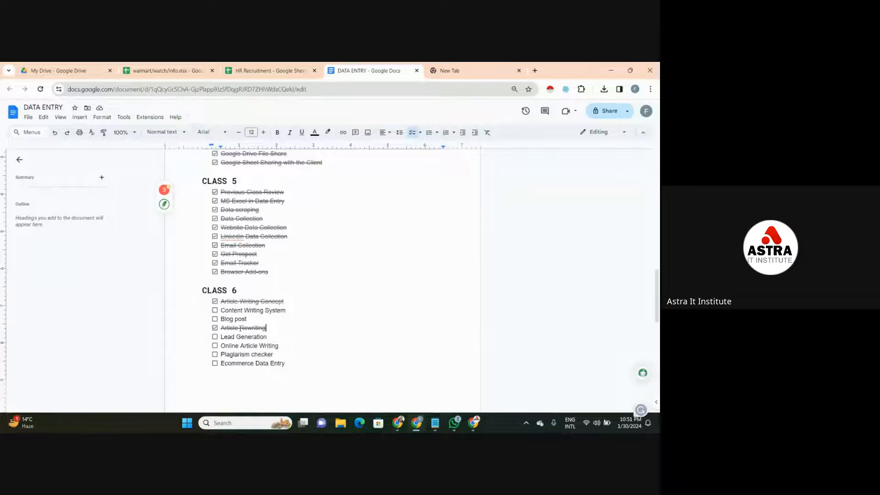
click(215, 355)
- Open quillbot.com in the empty browser tab
click(500, 69)
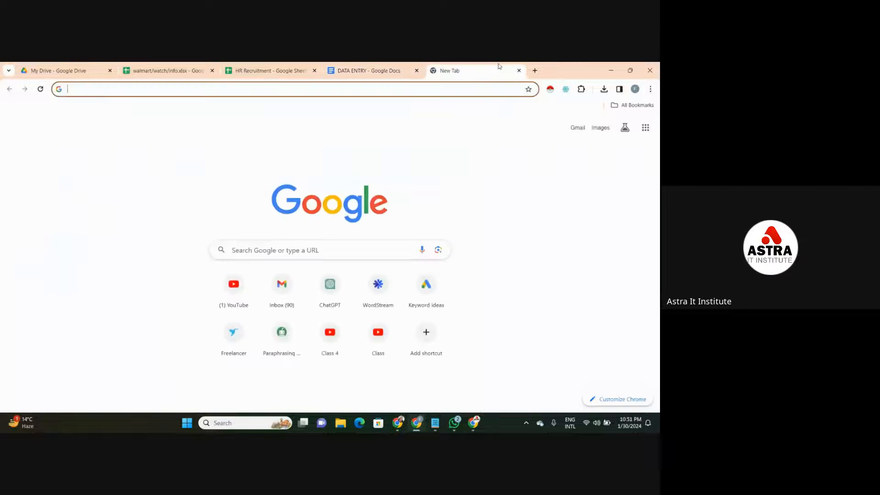
click(476, 94)
text(quillbot.com)
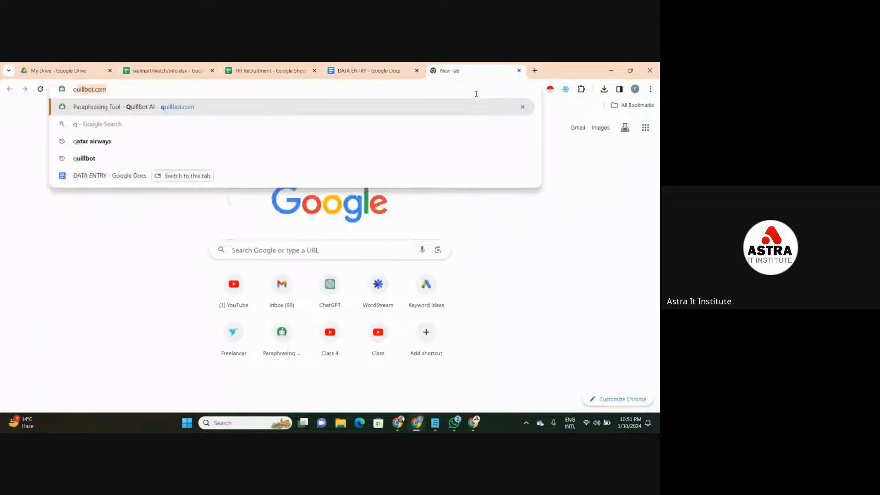
key(Return)
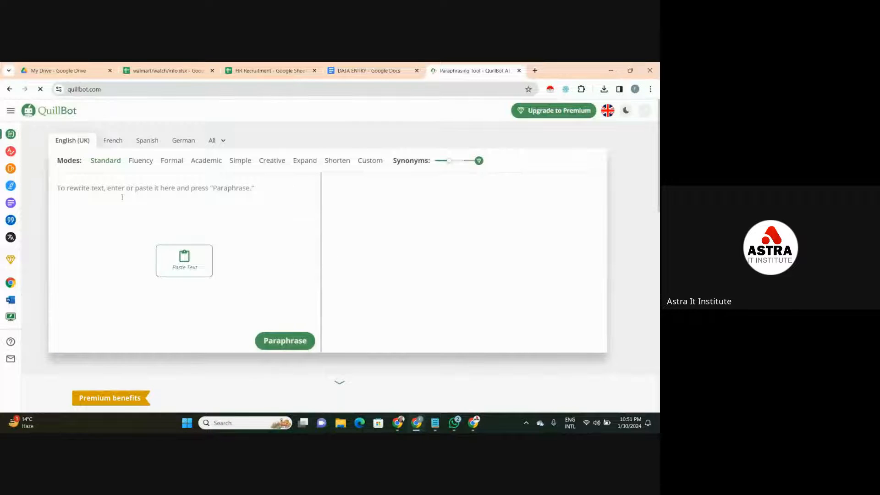
- Look over QuillBot's Plagiarism Checker, Grammar Checker, Paraphraser, Summarizer and Translator pages, and close the site
mouse_move(16, 152)
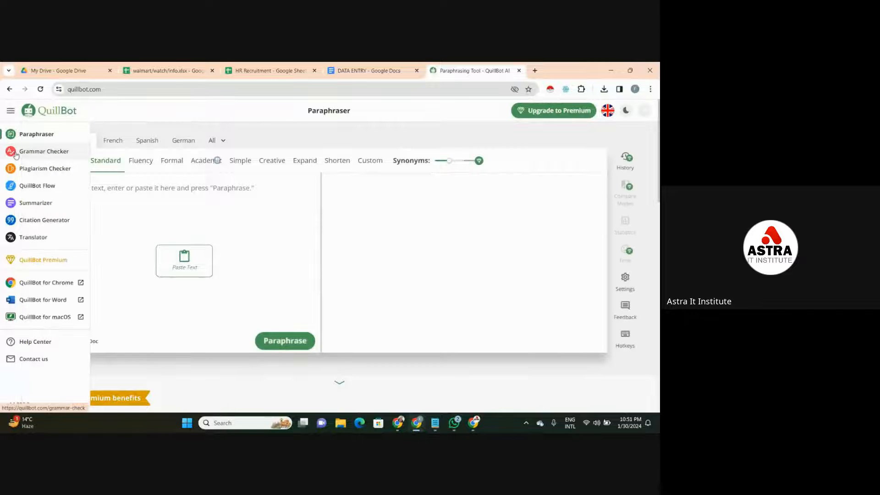
click(31, 169)
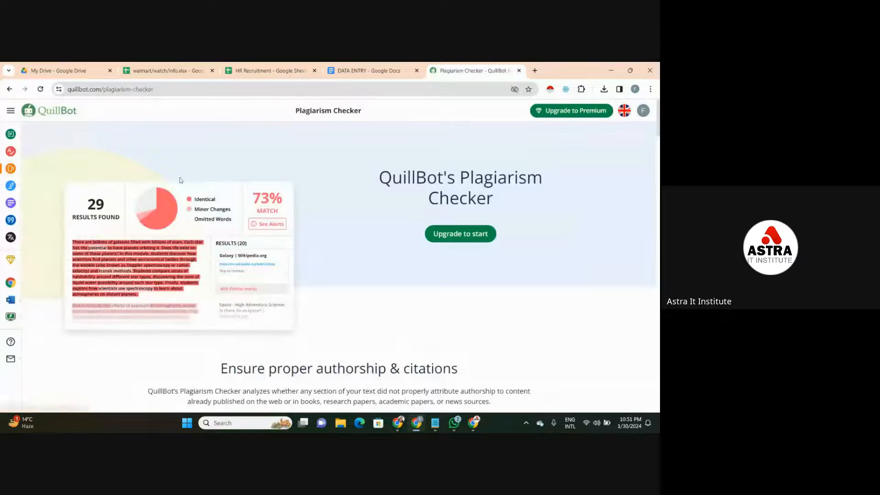
mouse_move(12, 170)
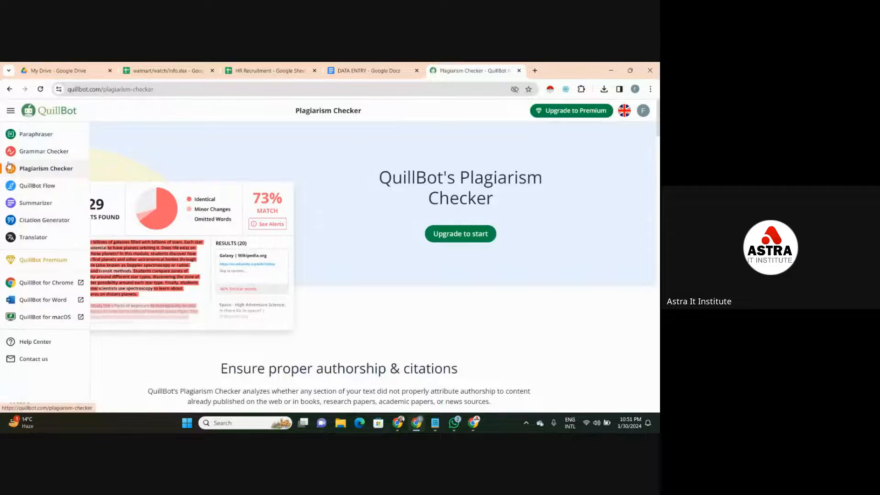
click(24, 155)
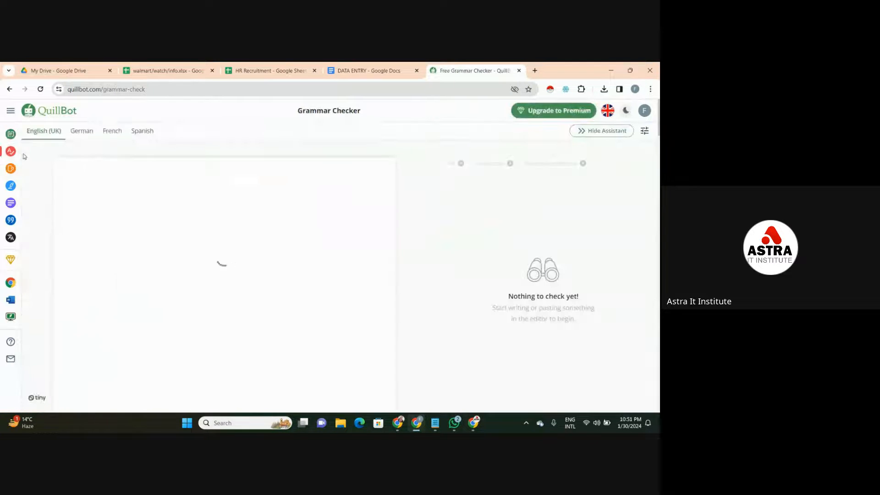
click(7, 136)
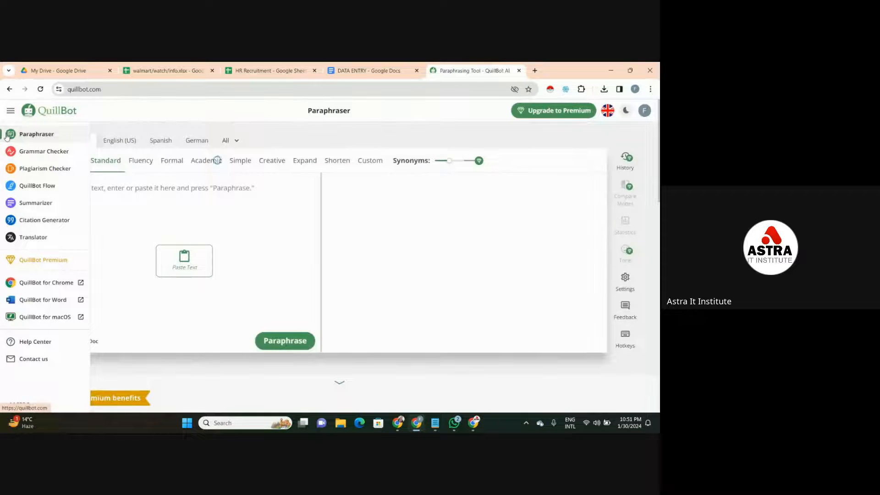
click(38, 206)
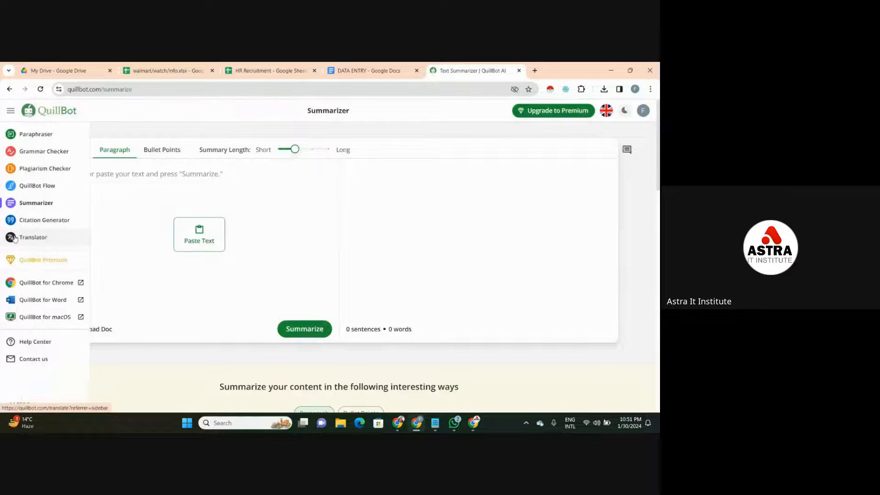
click(15, 238)
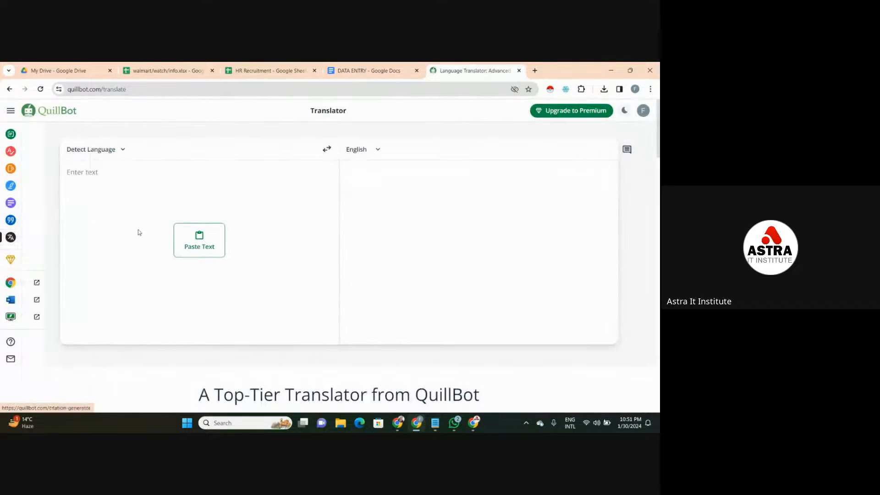
click(520, 71)
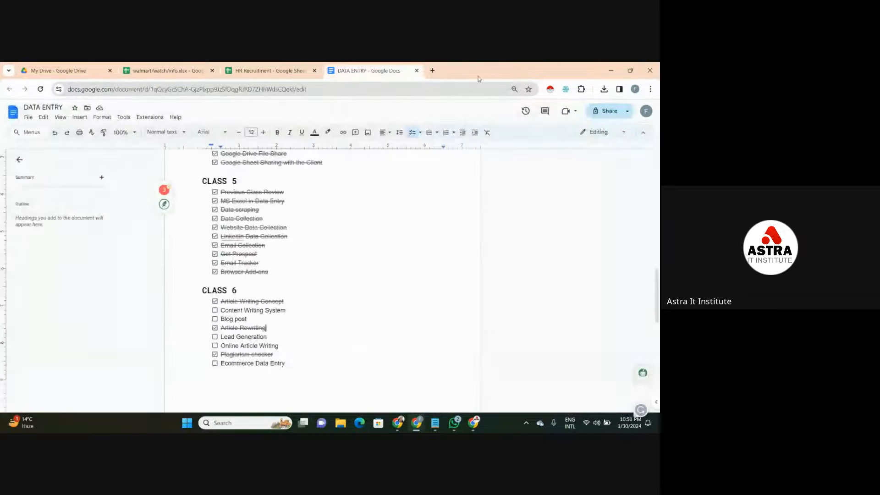
- Open ChatGPT at chat.openai.com in a new browser tab
click(433, 71)
text(chat.openai.com)
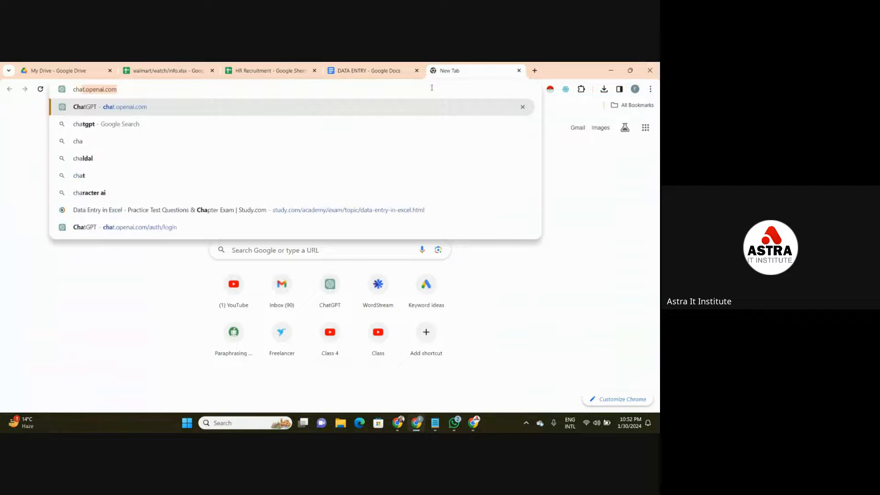
key(Return)
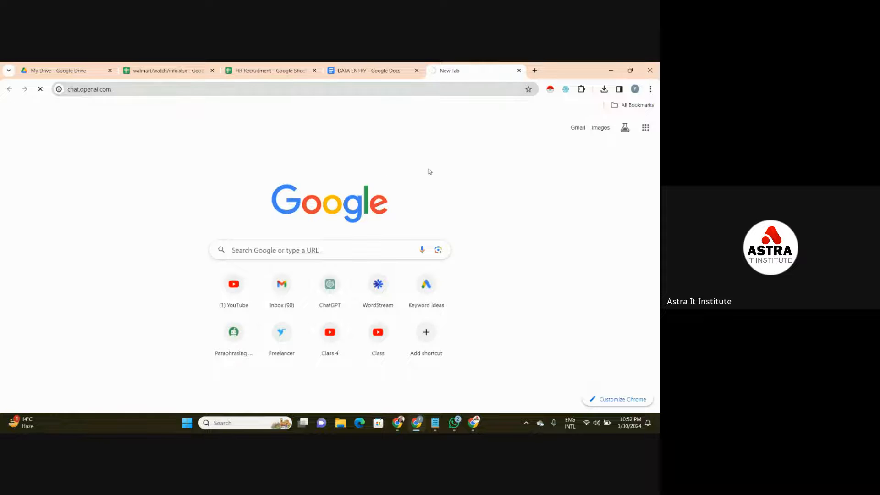
- Return to the DATA ENTRY document and tick off Content Writing System and Online Article Writing under CLASS 6
click(369, 71)
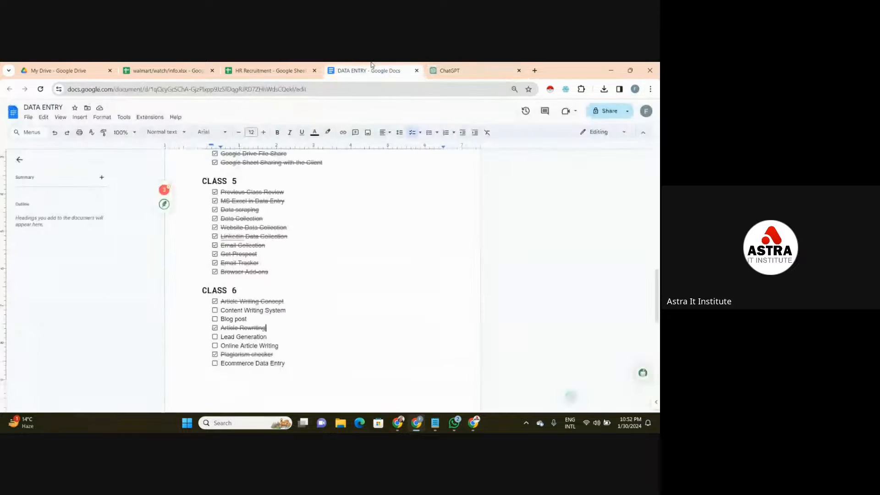
click(215, 311)
click(215, 346)
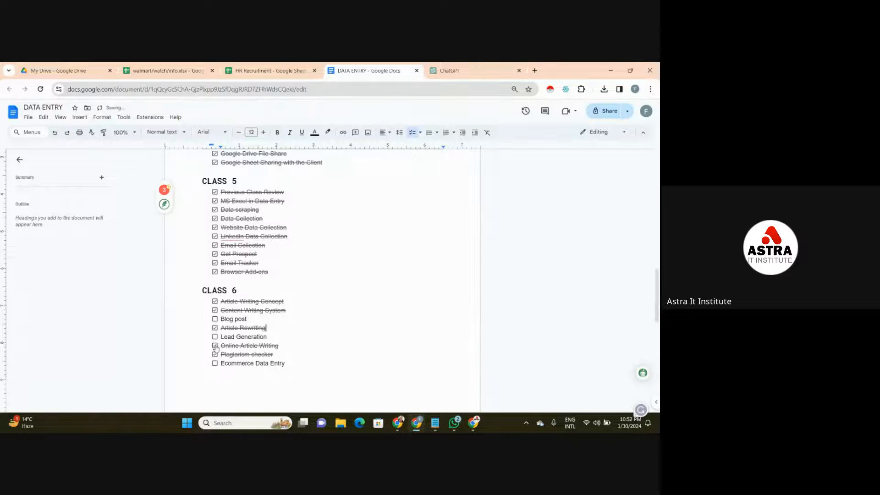
- Switch to Notepad and start a new note listing "google docs" and "grammerly", separated by a blank line
mouse_move(435, 423)
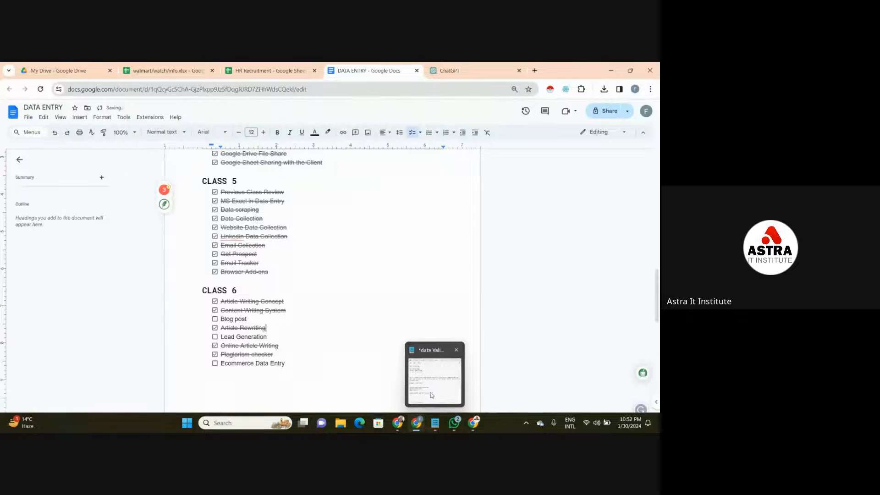
click(432, 395)
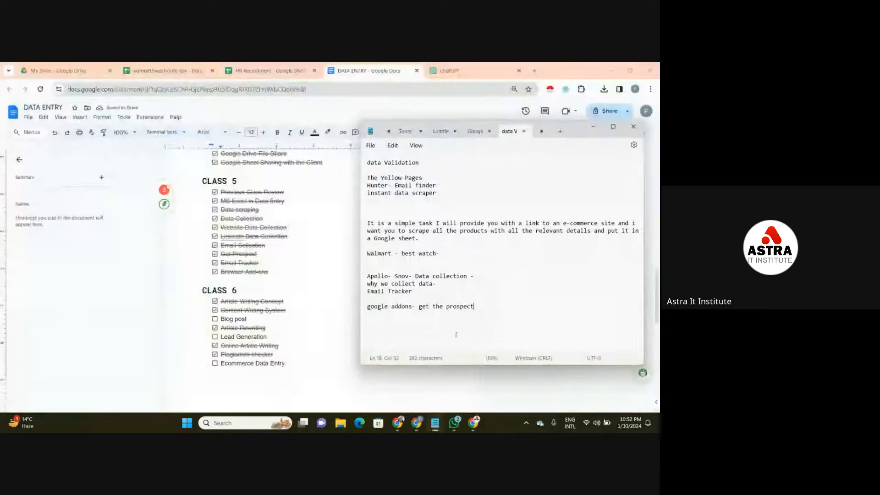
click(561, 132)
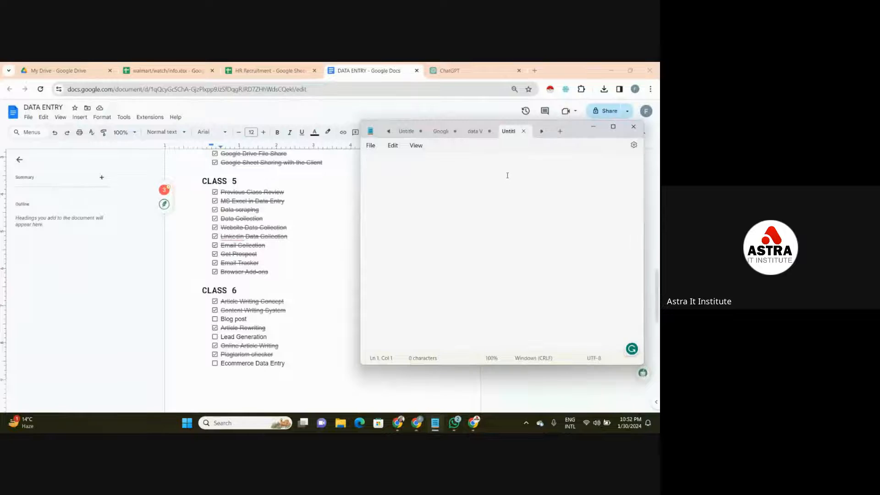
text(goo)
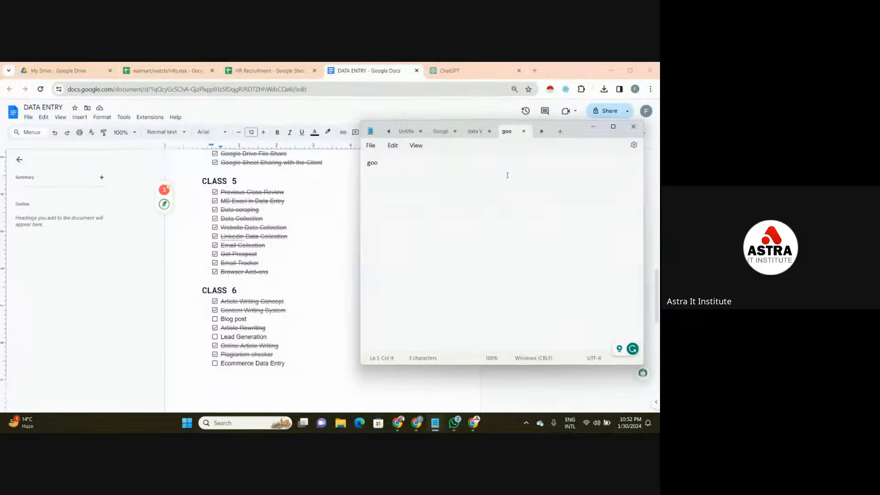
text(gle docs)
key(Return)
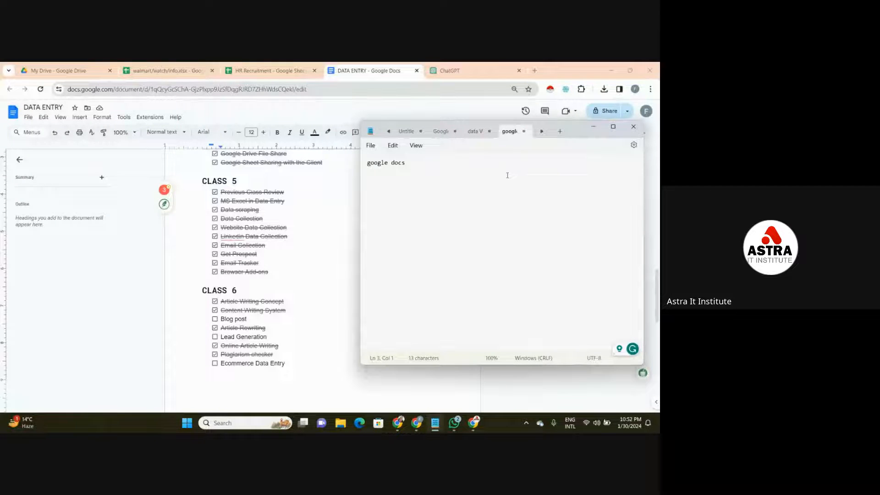
text(grammerly)
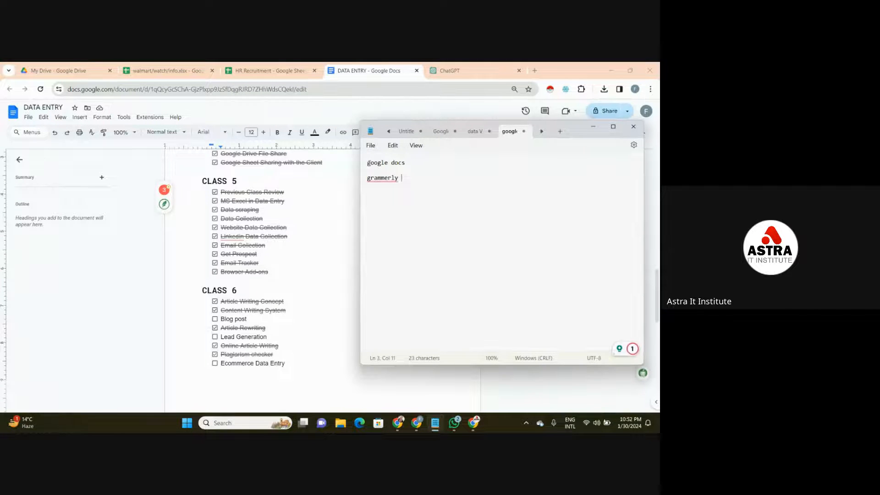
- Insert the heading "content writing / blog post" above the google docs line, followed by a blank line
click(368, 163)
text(cont)
text(ent writ)
text(t)
key(BackSpace)
text(ing )
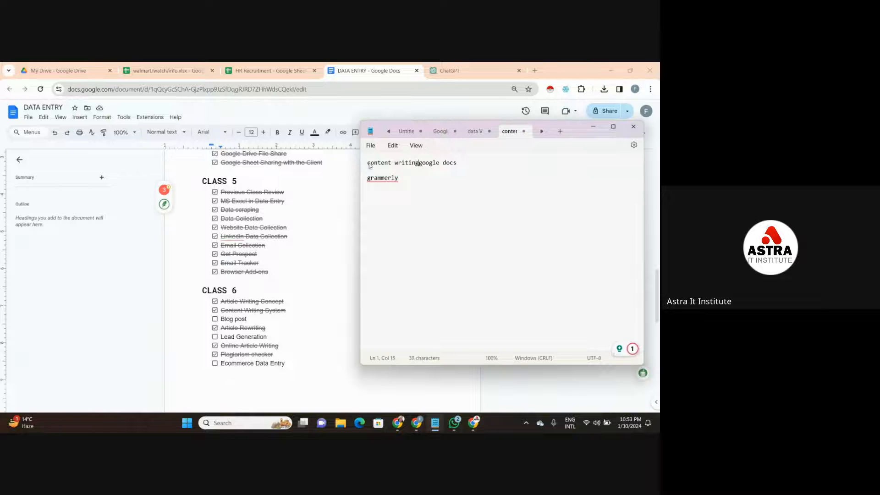
text(/ blog posr)
key(BackSpace)
text(t)
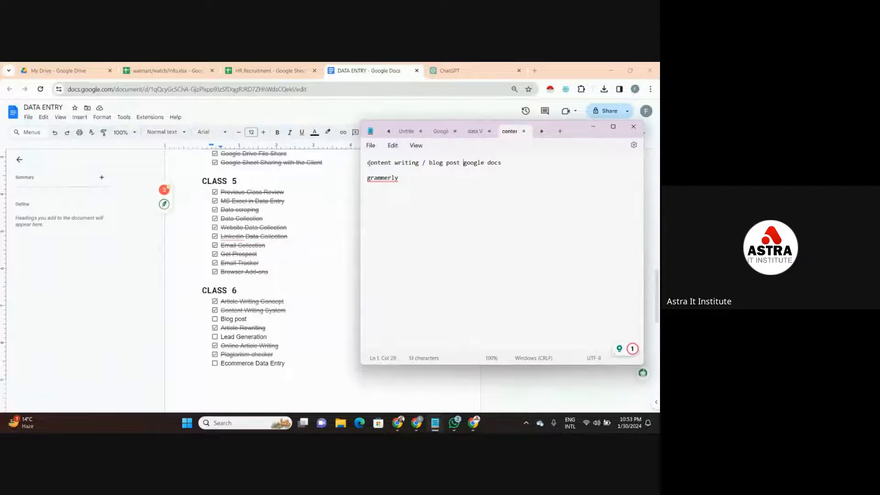
key(Return)
key(Return)
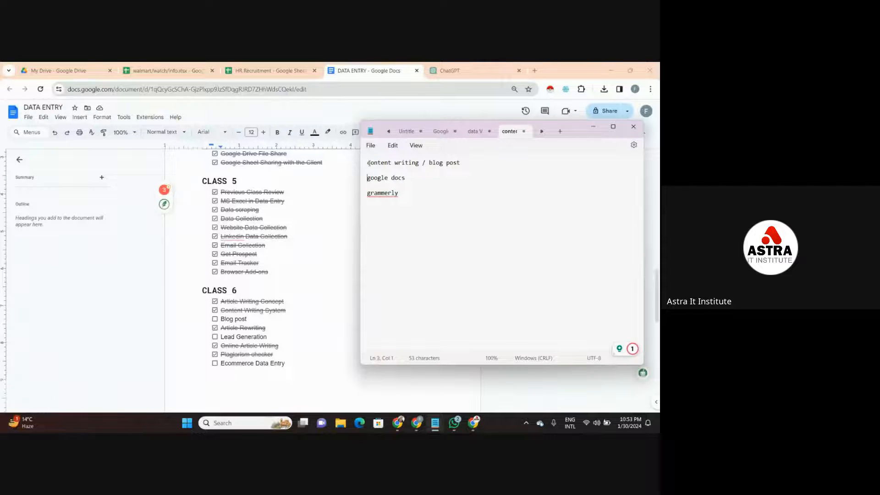
- Replace the misspelled "grammerly" with the suggested correction "Grammarly"
mouse_move(378, 193)
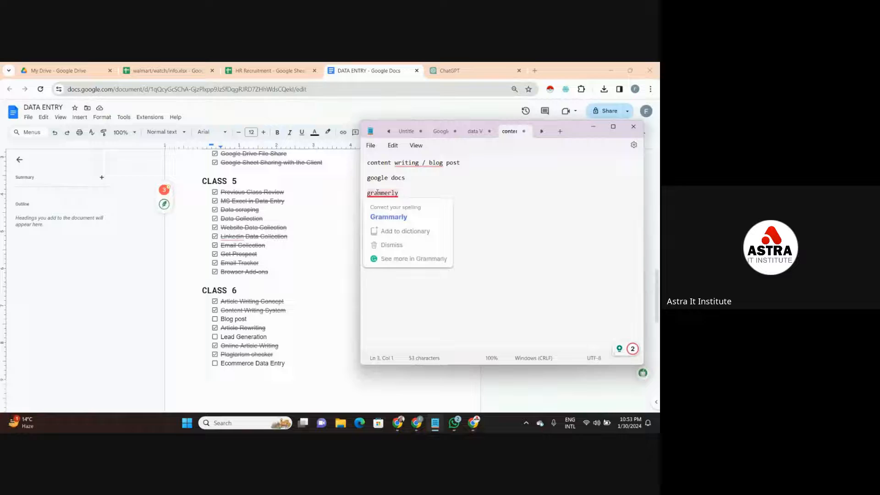
click(380, 216)
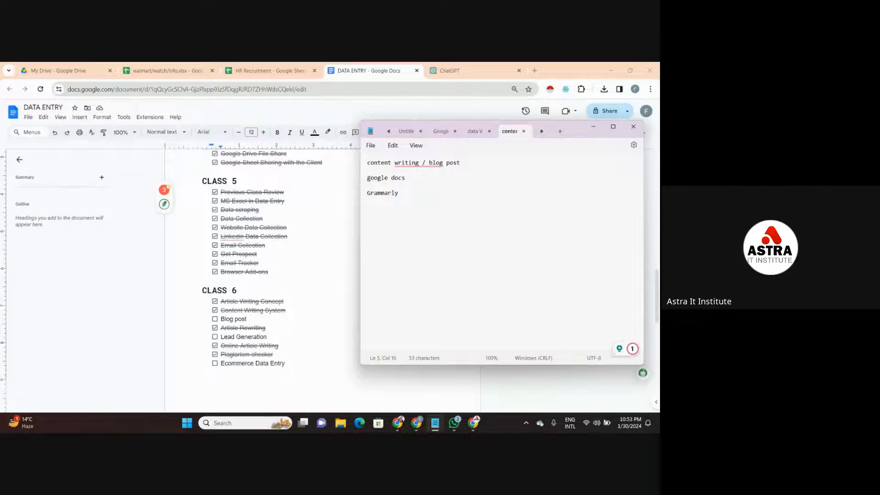
click(368, 180)
click(408, 177)
click(369, 193)
click(404, 179)
- Add quillboot and chatgpt on separate lines below Grammarly and accept the suggested spelling "quill-boot"
click(400, 191)
text(quillb)
text(oot )
text(chatg)
text(pt)
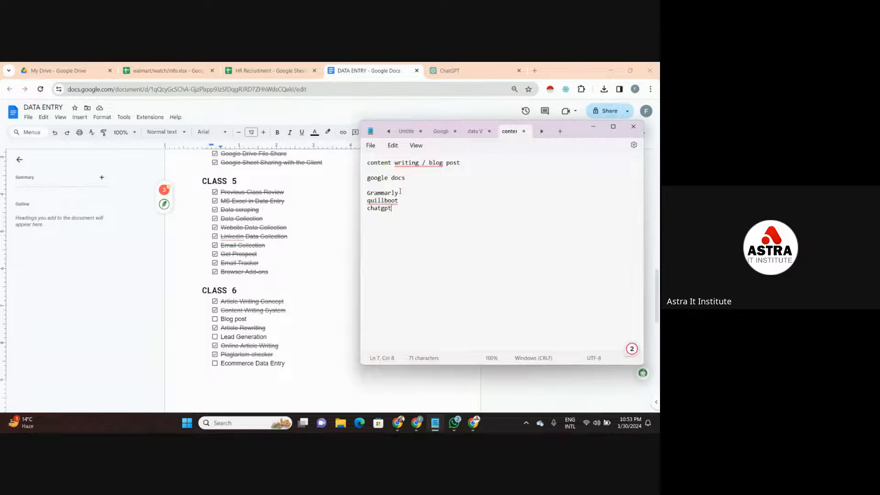
mouse_move(383, 200)
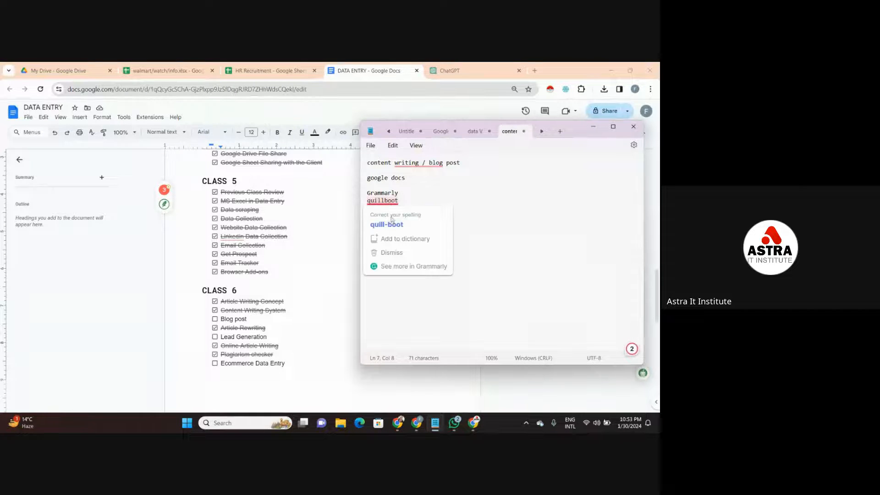
click(391, 224)
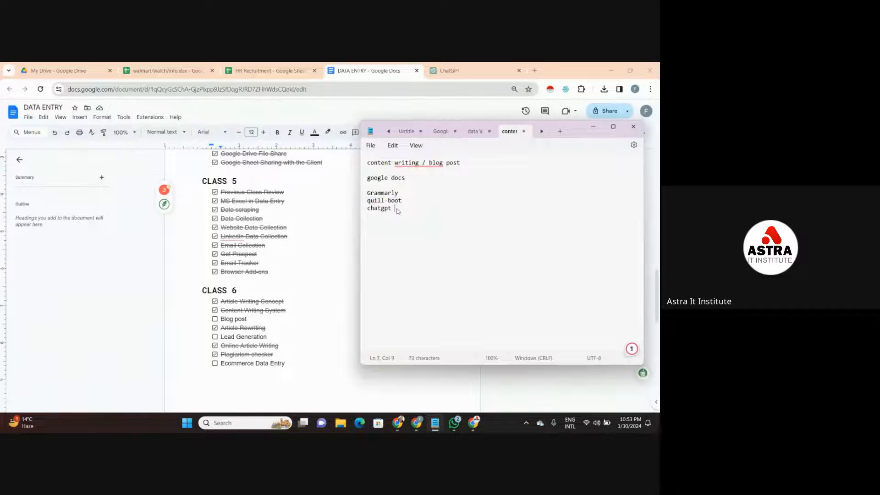
- Remove the blank line between google docs and Grammarly in the note
click(401, 200)
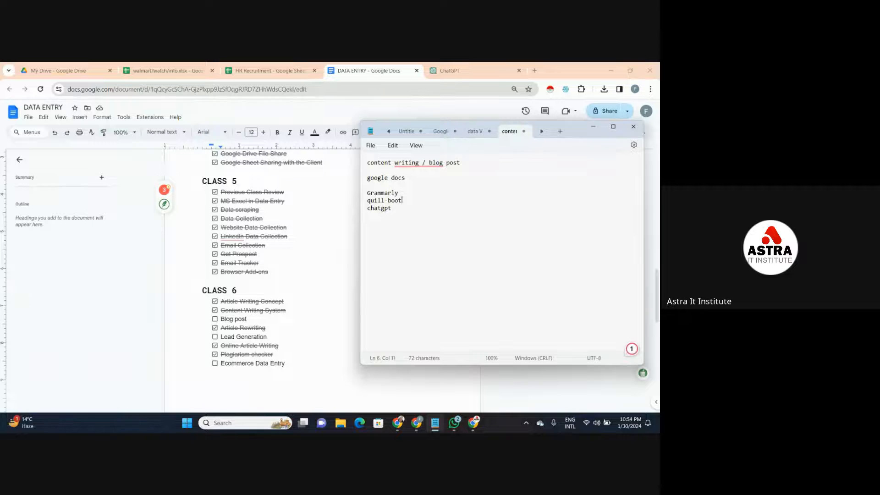
click(399, 193)
click(369, 187)
key(BackSpace)
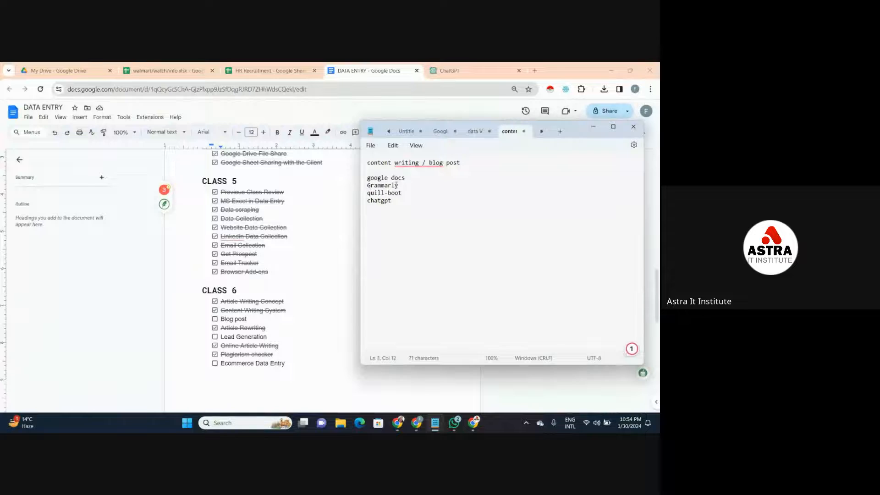
text(-)
key(BackSpace)
key(BackSpace)
click(368, 178)
triple_click(368, 186)
drag(368, 187, 389, 201)
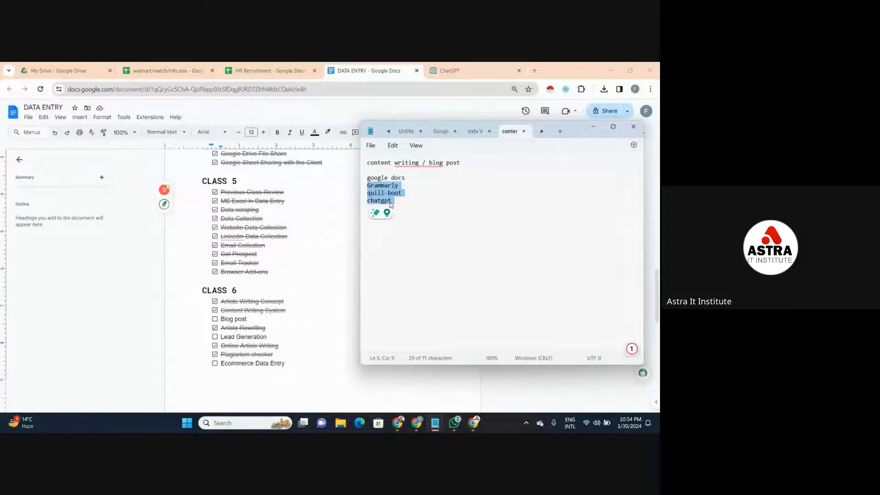
click(393, 200)
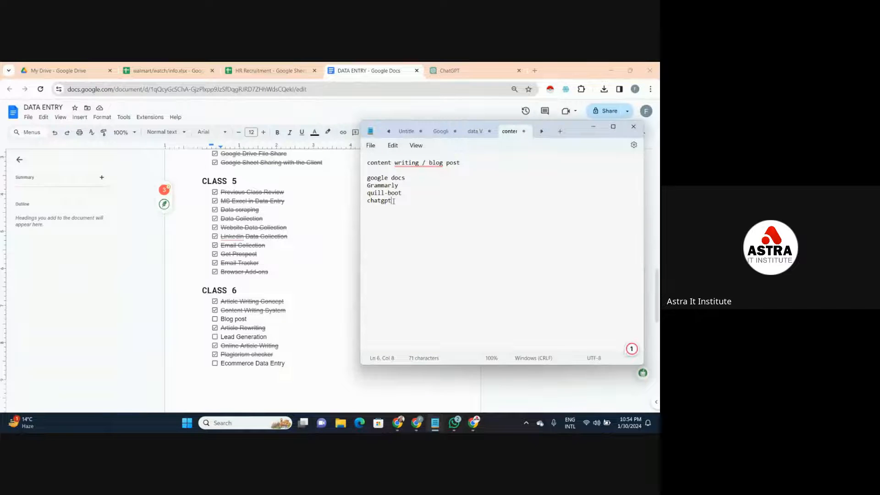
- Minimize the content writing note and go through the Class 6 checklist items in the DATA ENTRY document
click(408, 182)
click(407, 181)
click(593, 131)
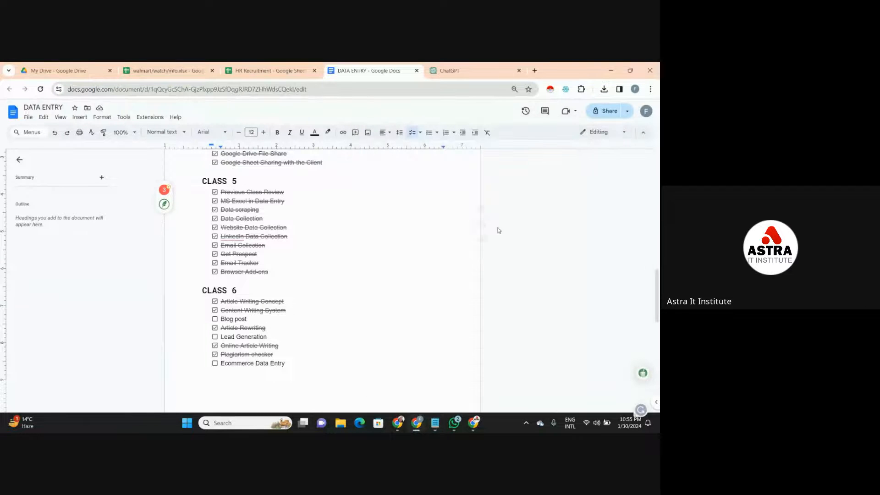
click(307, 311)
click(272, 321)
drag(275, 337, 284, 345)
click(285, 344)
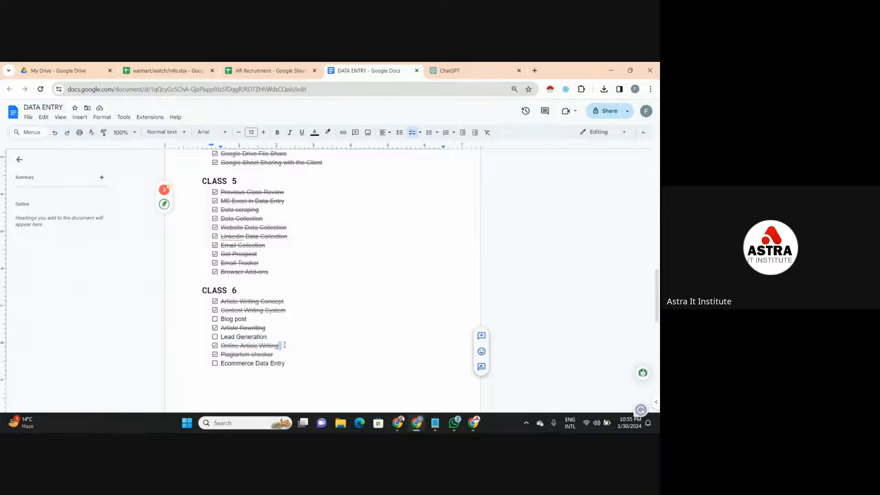
click(286, 355)
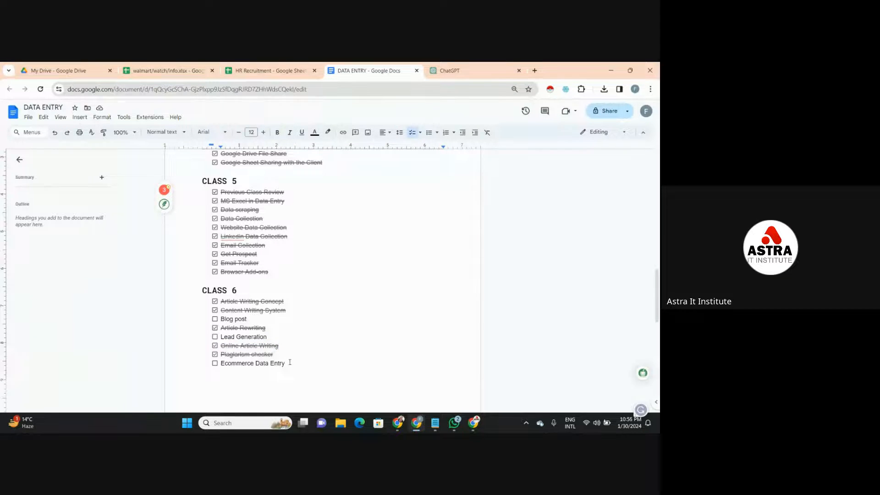
click(290, 363)
click(293, 342)
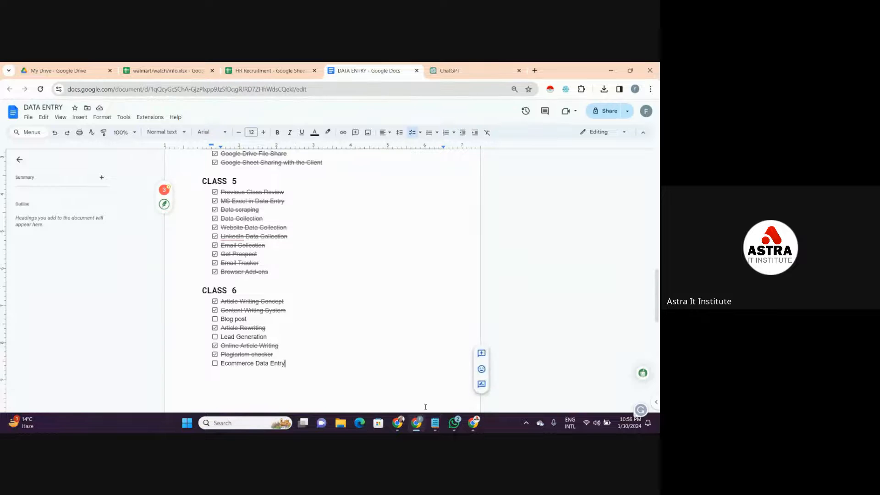
- Bring the notes back, open the data Validation note and add a new line after "google addons- get the prospect"
mouse_move(418, 422)
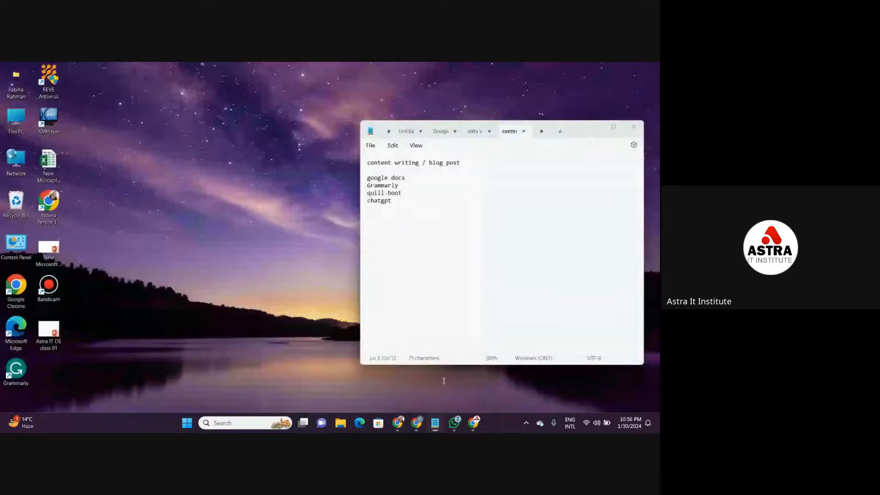
click(438, 376)
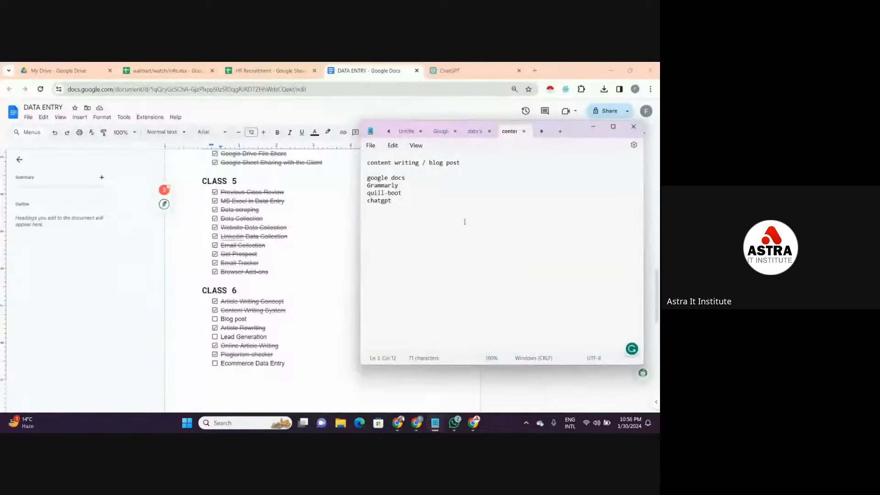
click(474, 131)
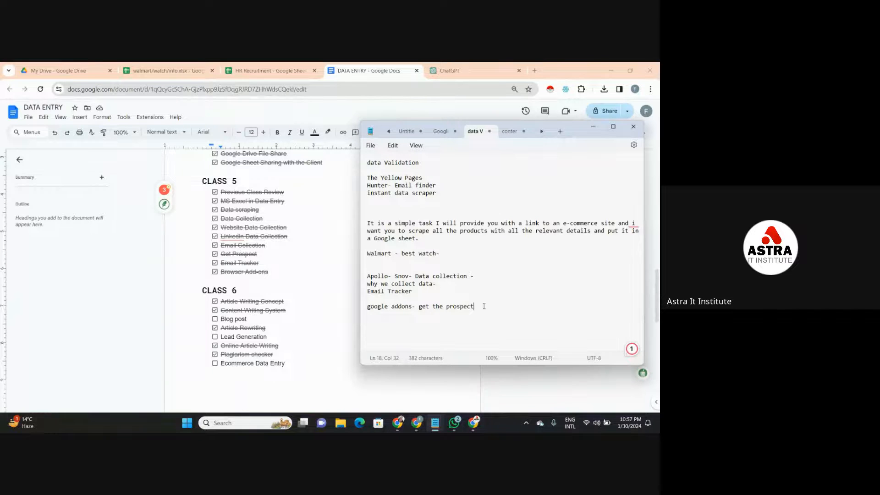
key(Return)
- Minimize the notes, look over the Class 7 and Class 8 checklists and return to the Class 4 to 6 lists
click(593, 126)
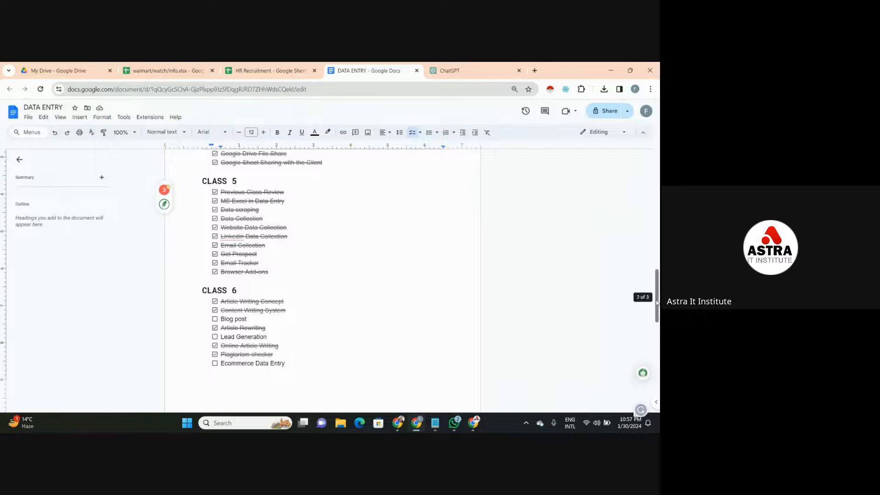
drag(657, 302, 658, 357)
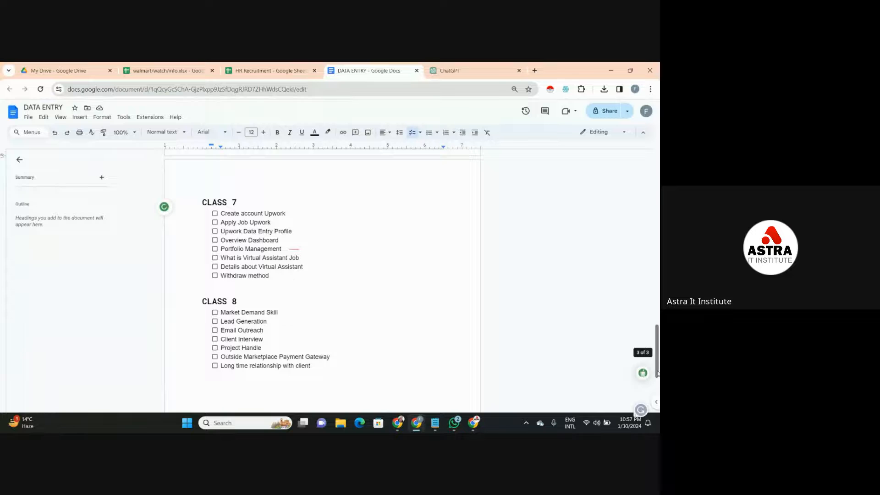
drag(657, 374, 659, 294)
- Switch to the Google Meet call, check the in-call messages and close the chat
mouse_move(473, 422)
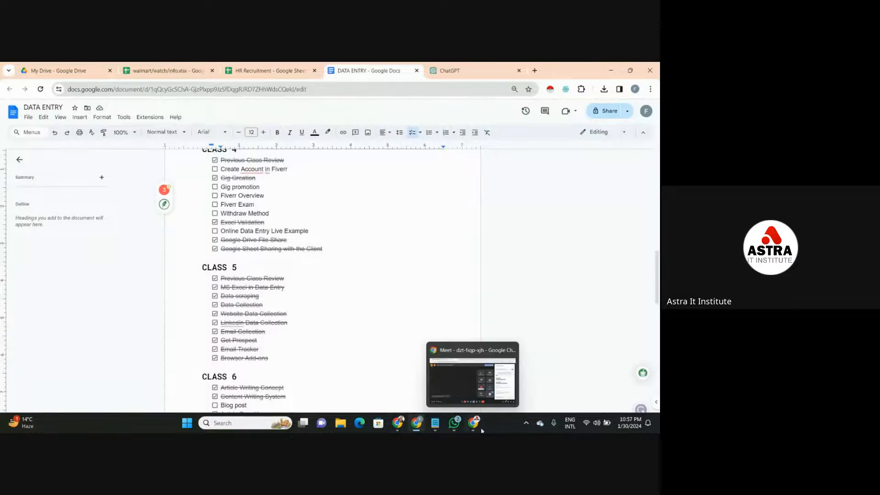
click(470, 377)
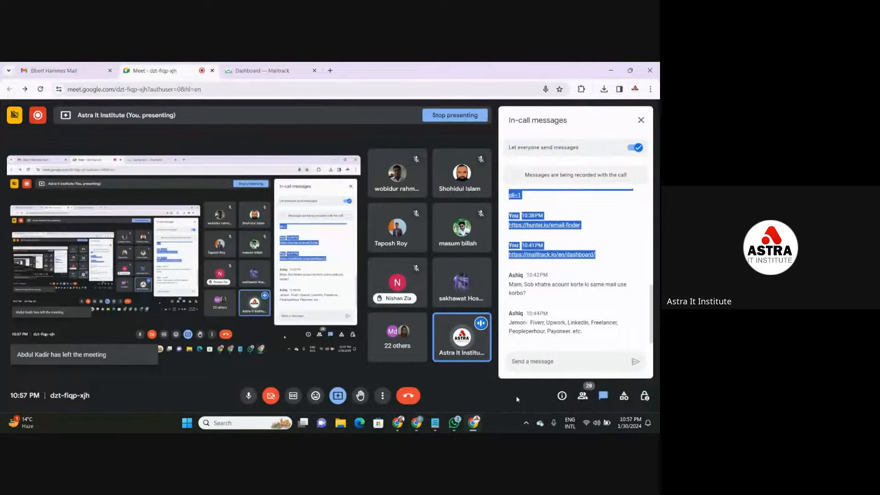
click(570, 294)
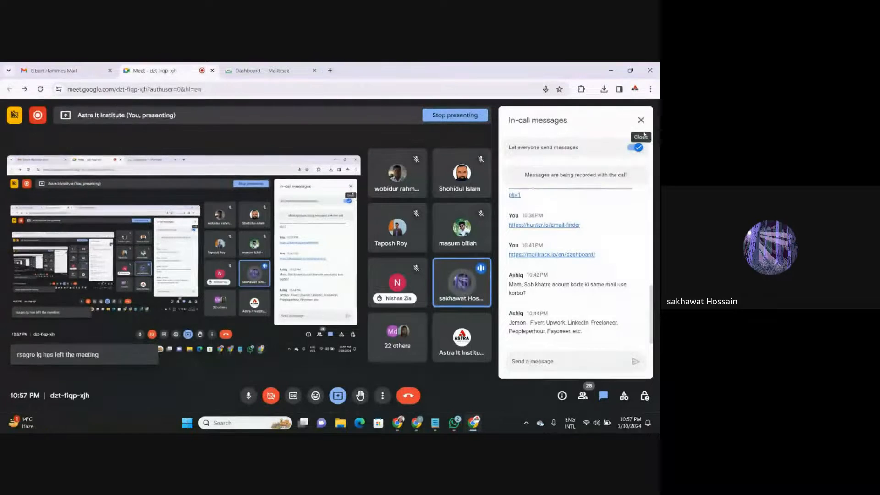
click(641, 121)
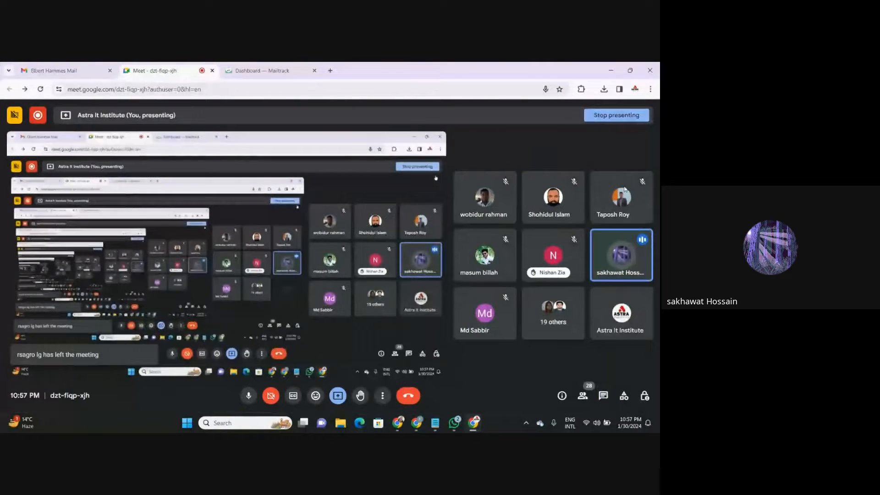
click(600, 394)
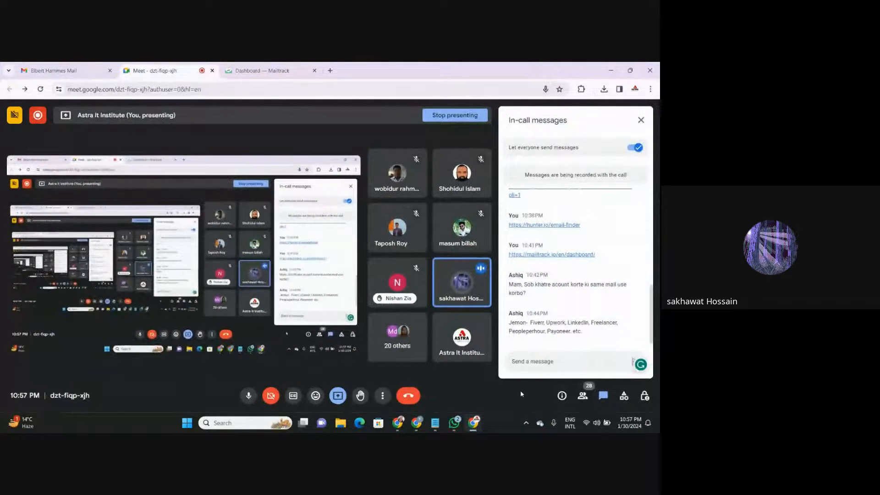
click(641, 120)
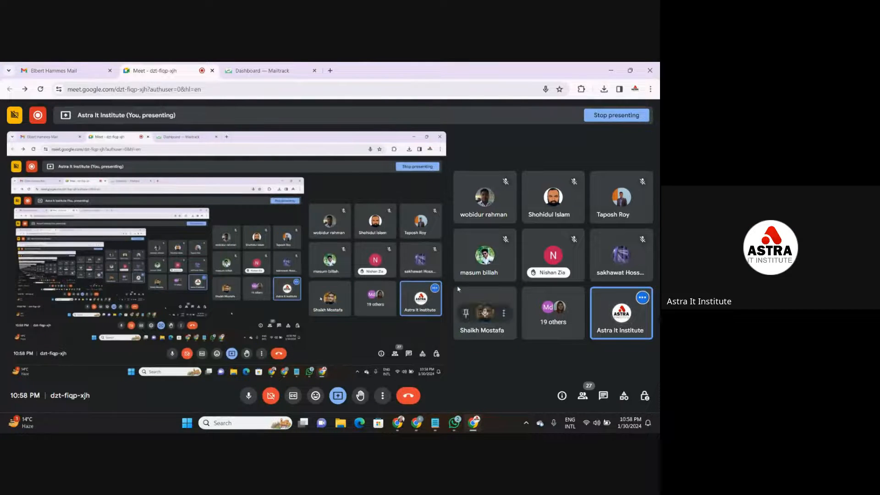
- View the Mailtrack Email tracking dashboard, discard the empty new tab and return to the Meet call
click(329, 71)
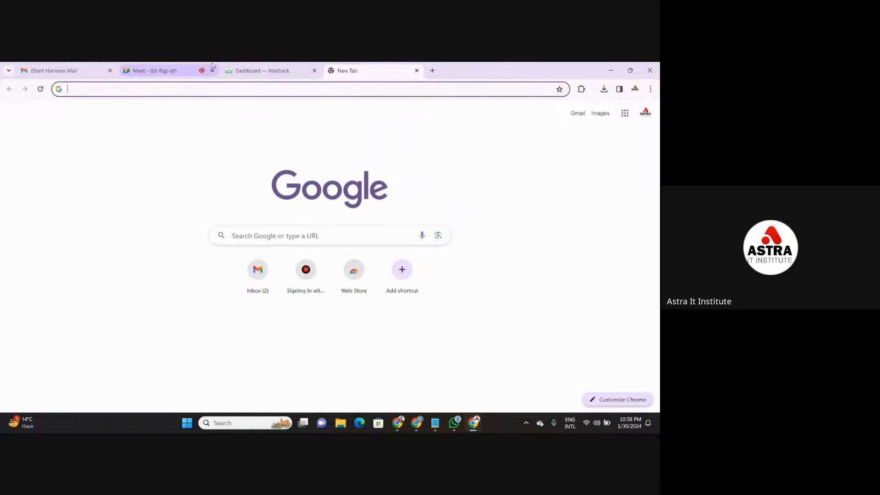
click(247, 72)
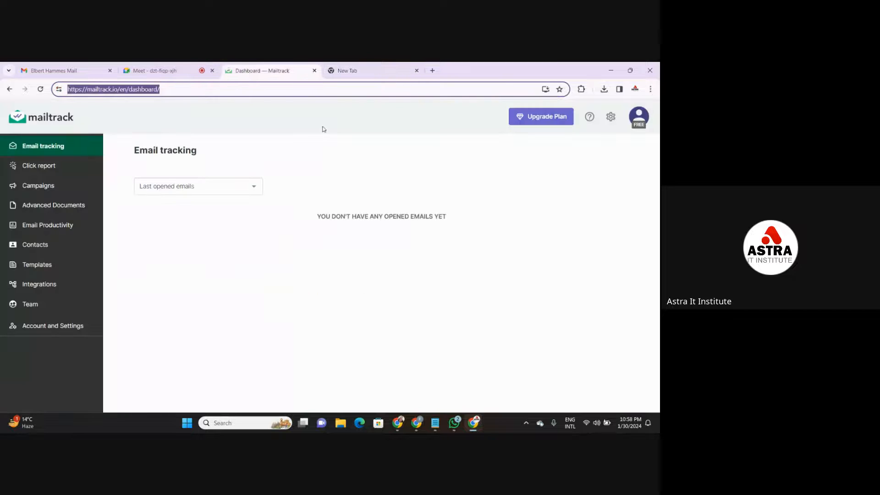
click(381, 67)
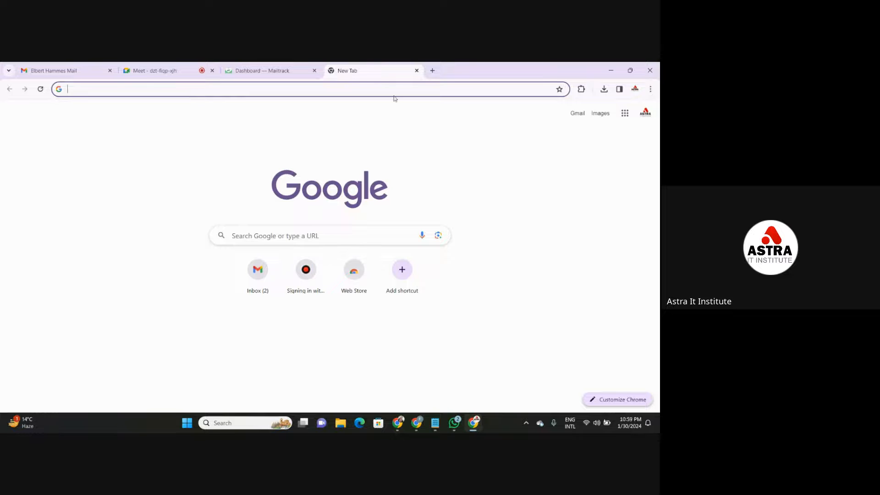
click(416, 71)
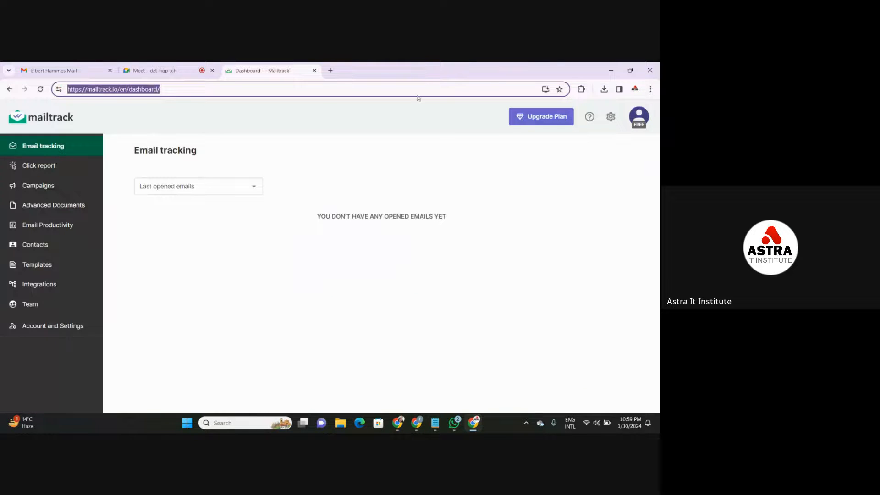
click(407, 281)
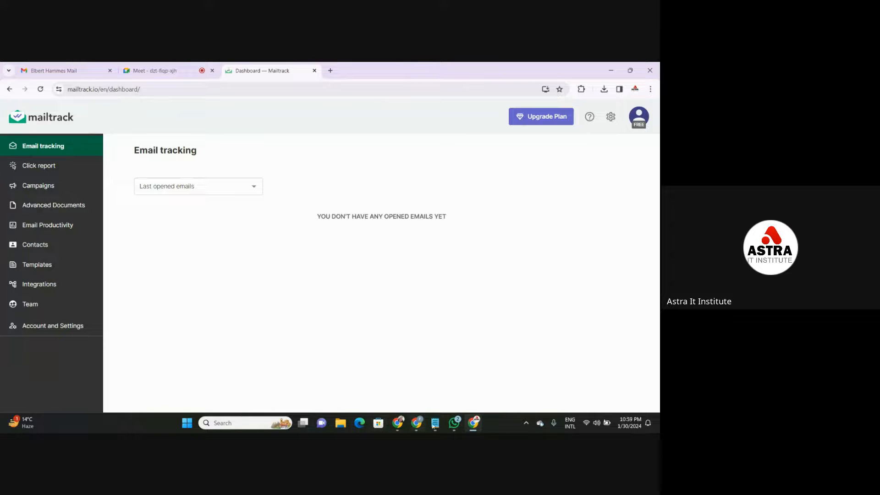
click(140, 68)
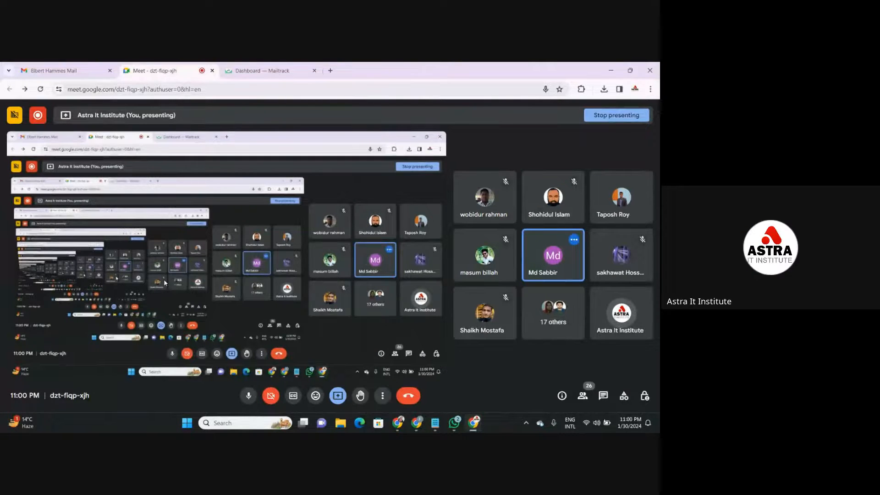
- Switch to the DATA ENTRY document and accept the suggestions turning the Class 4 Fiverr item into "Create an account on Fiverr"
mouse_move(411, 427)
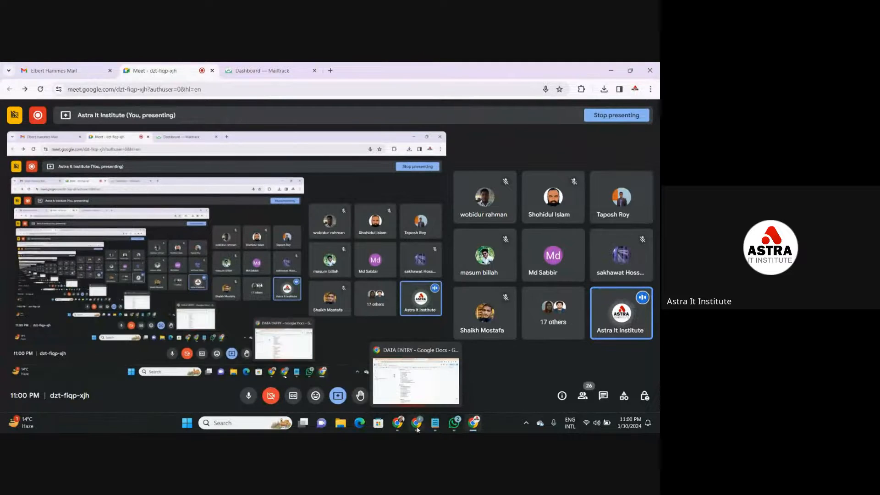
click(418, 376)
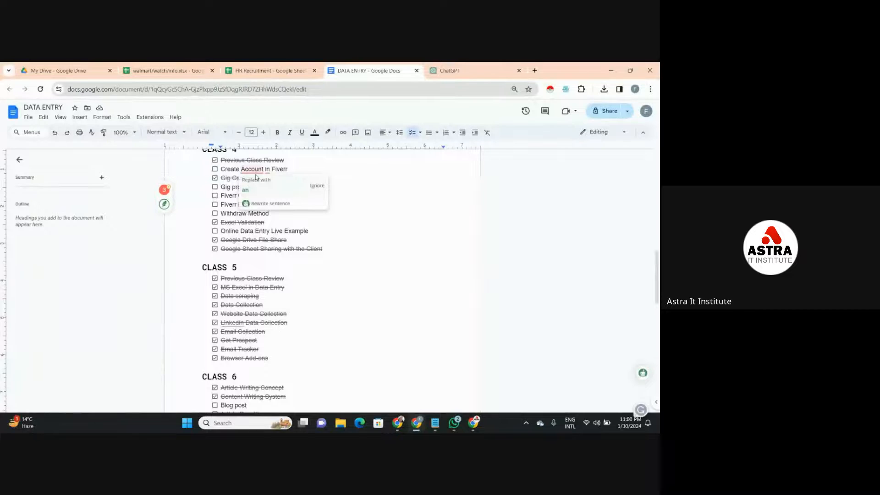
click(259, 191)
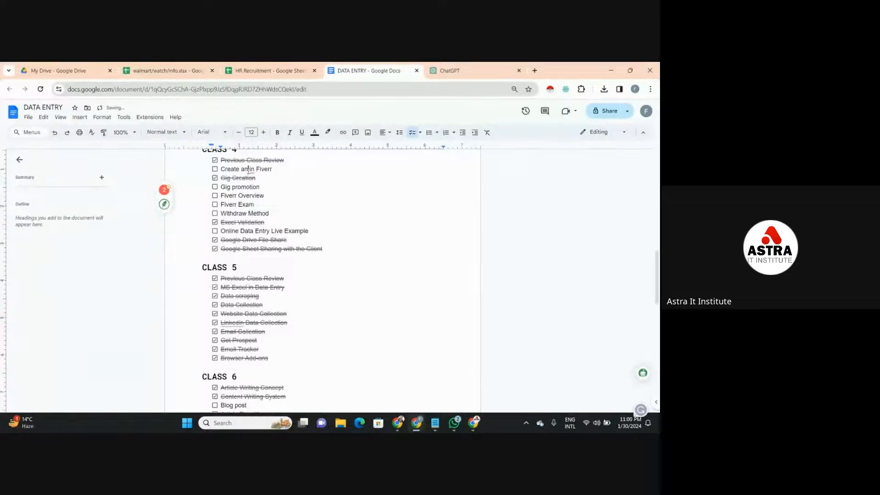
click(252, 170)
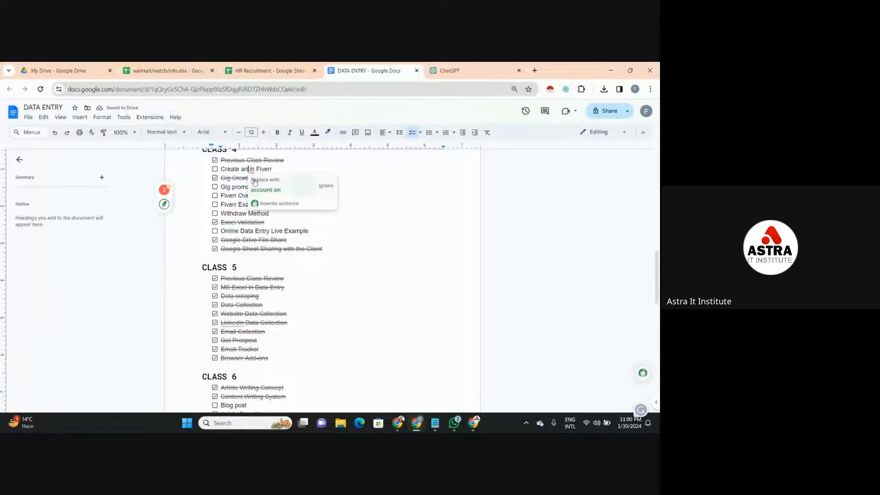
click(265, 189)
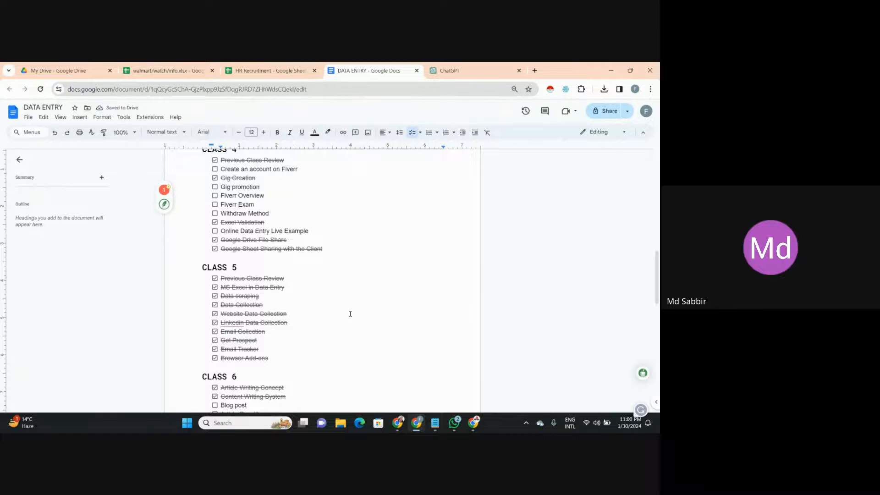
- Accept the suggested spelling "LinkedIn" in the Class 5 LinkedIn Data Collection item
click(234, 323)
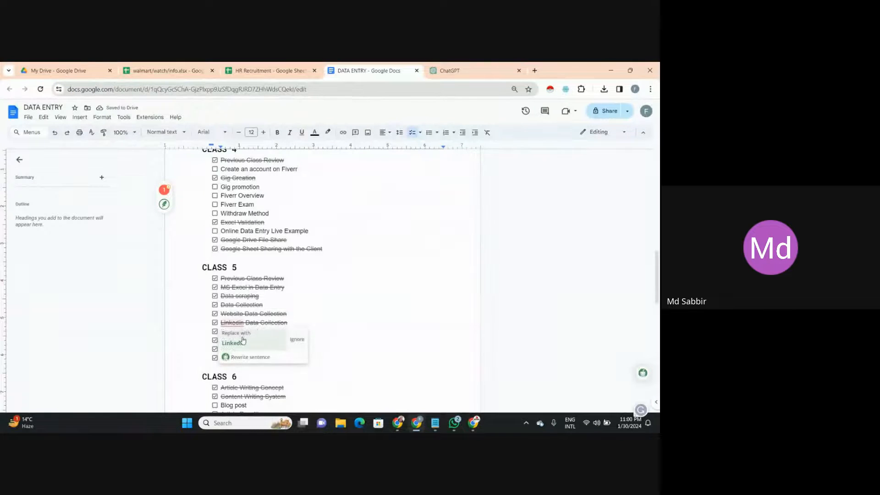
click(243, 338)
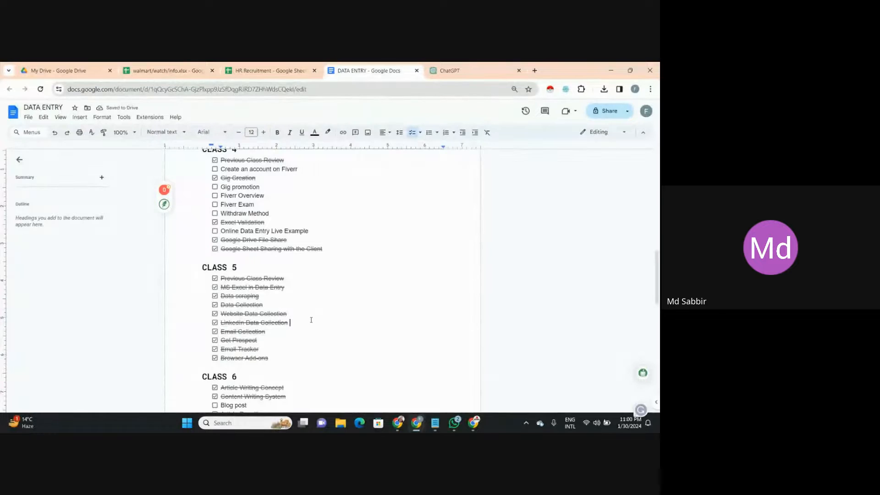
click(311, 320)
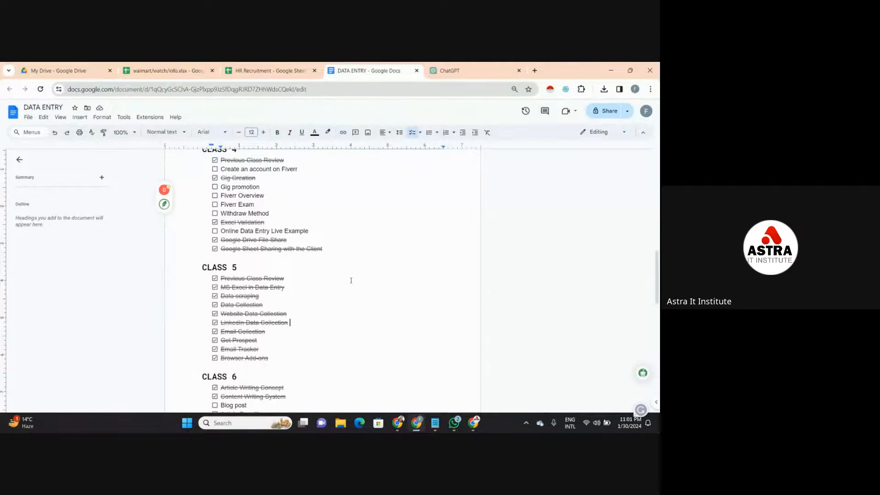
- Show the QuillBot extension's welcome pop-up in the document and dismiss it
click(643, 373)
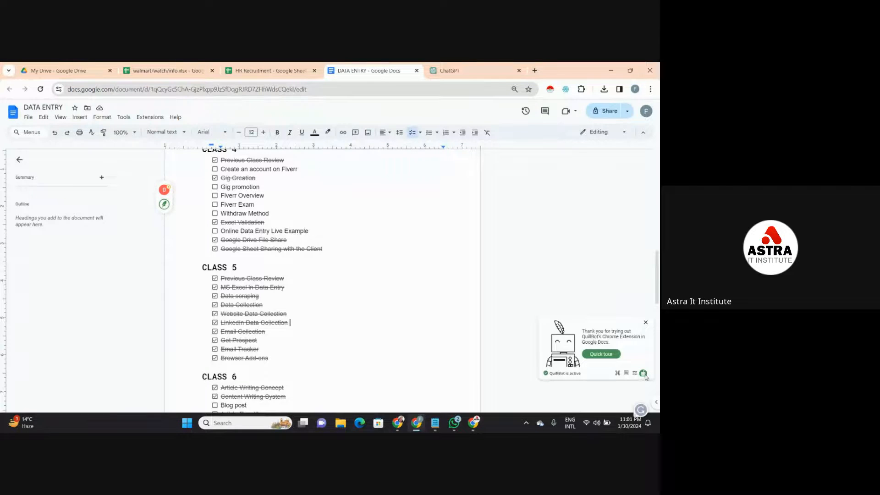
click(645, 324)
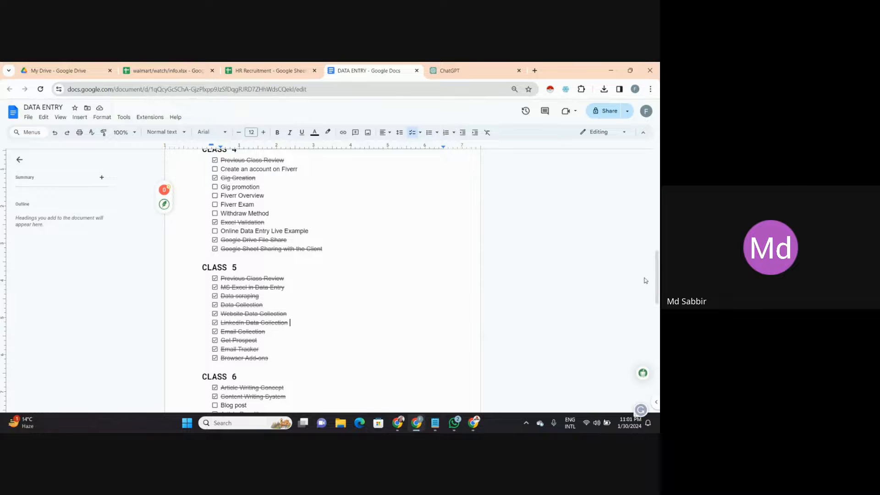
- Accept the suggestions removing the unnecessary spaces before the question marks in the Class 1 Data Entry Demand and Data Entry Project Value items
drag(658, 288, 658, 196)
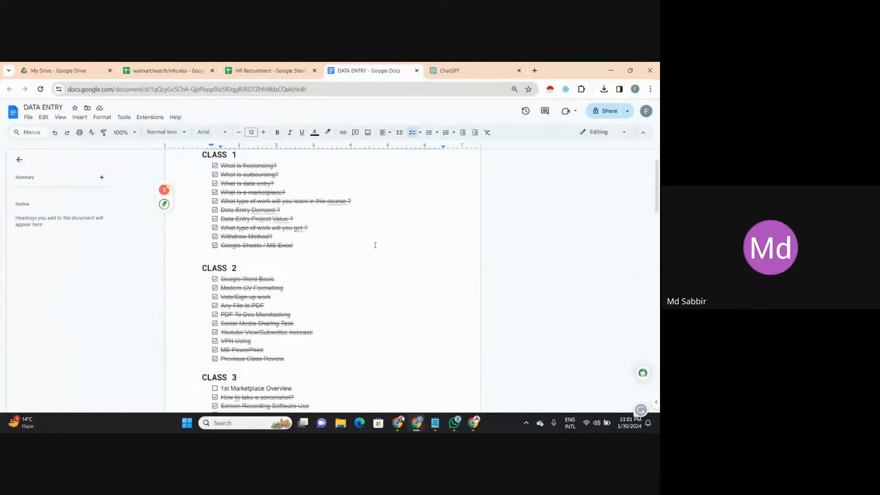
click(268, 211)
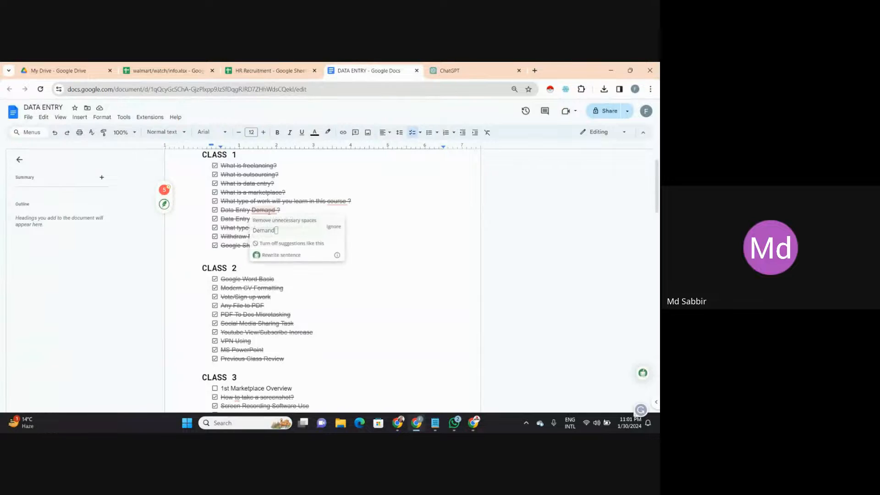
click(269, 230)
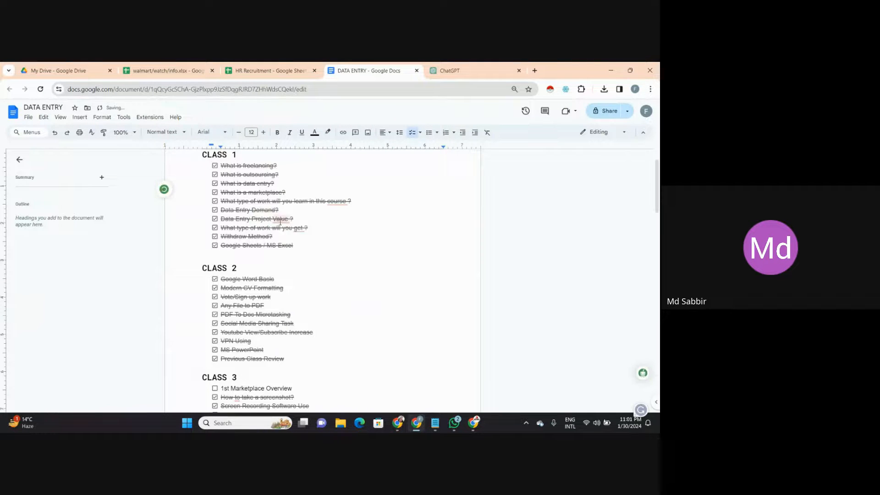
click(280, 220)
click(281, 239)
- Switch to the HR Recruitment spreadsheet and show where the Data validation command is found, without applying it
click(273, 65)
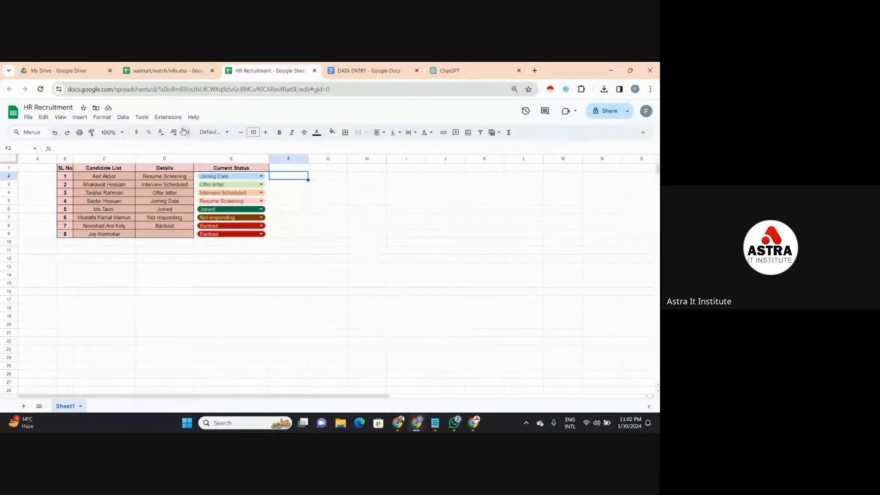
click(124, 118)
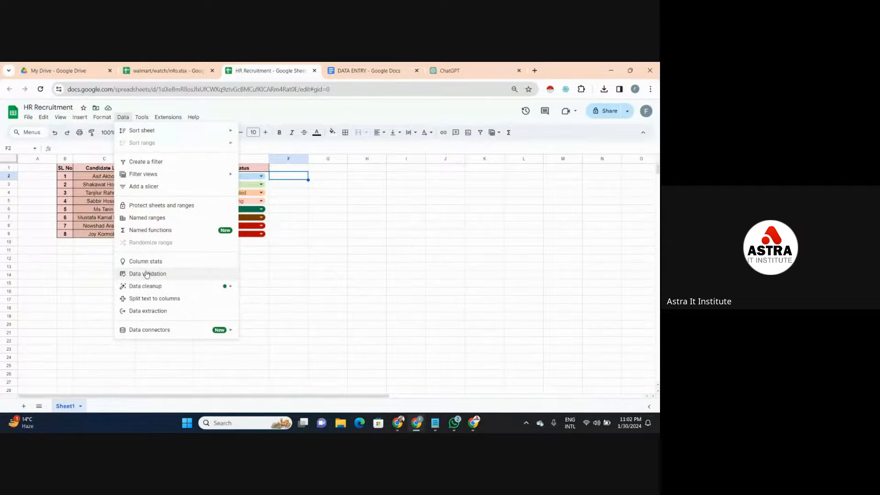
click(318, 172)
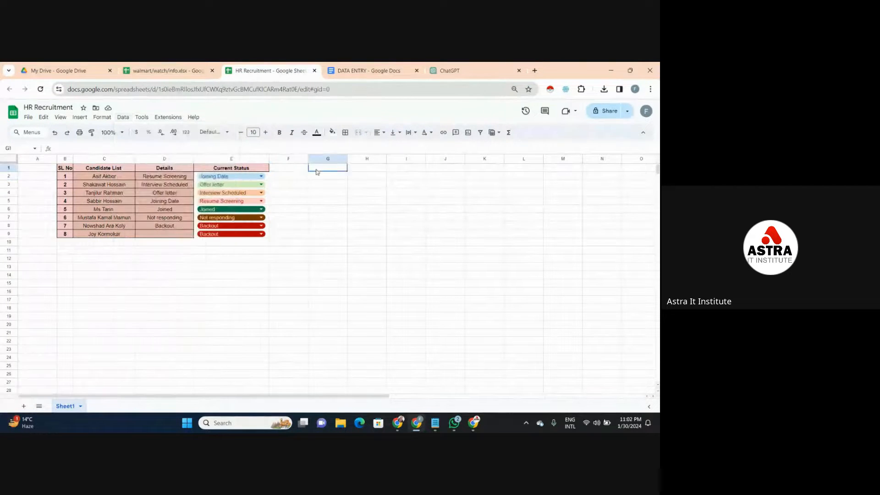
click(297, 171)
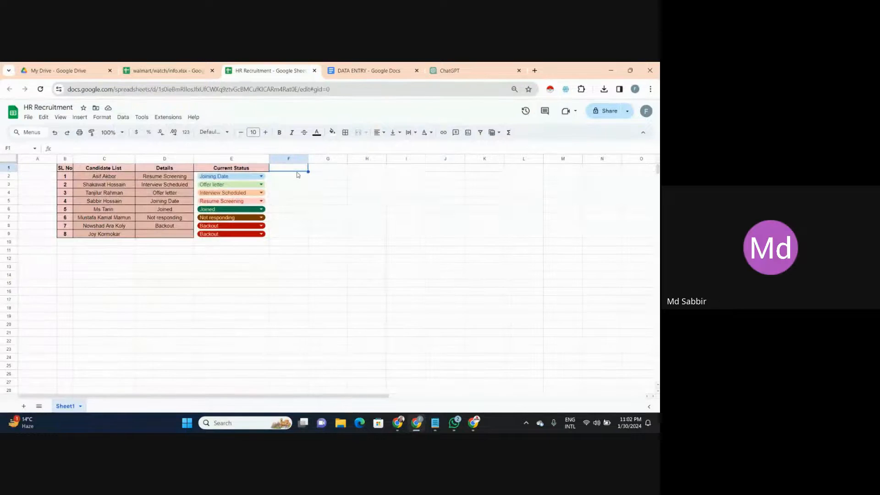
click(298, 177)
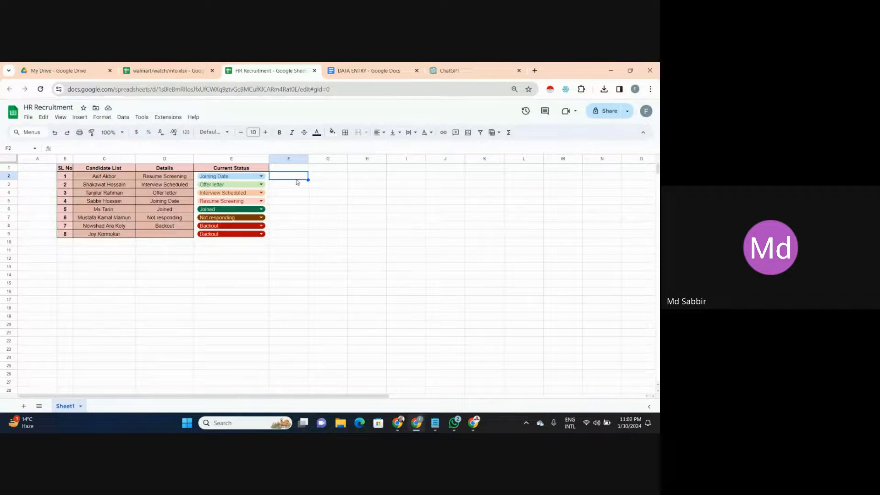
click(299, 185)
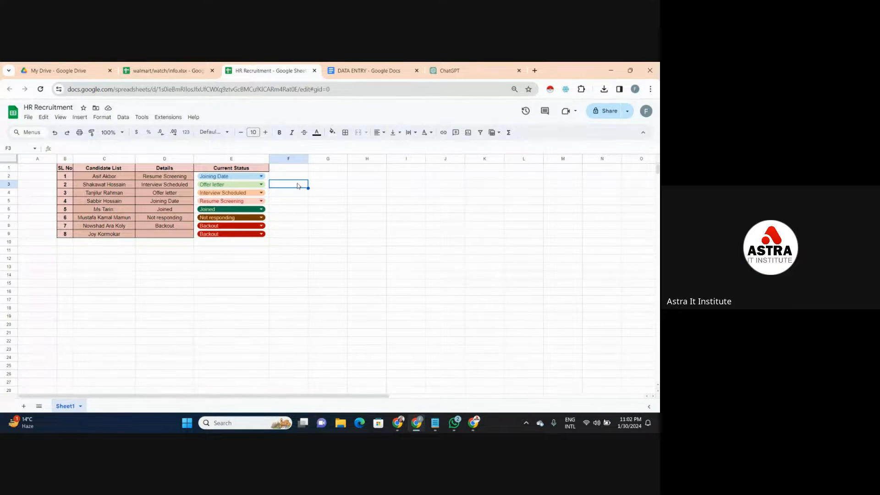
click(291, 195)
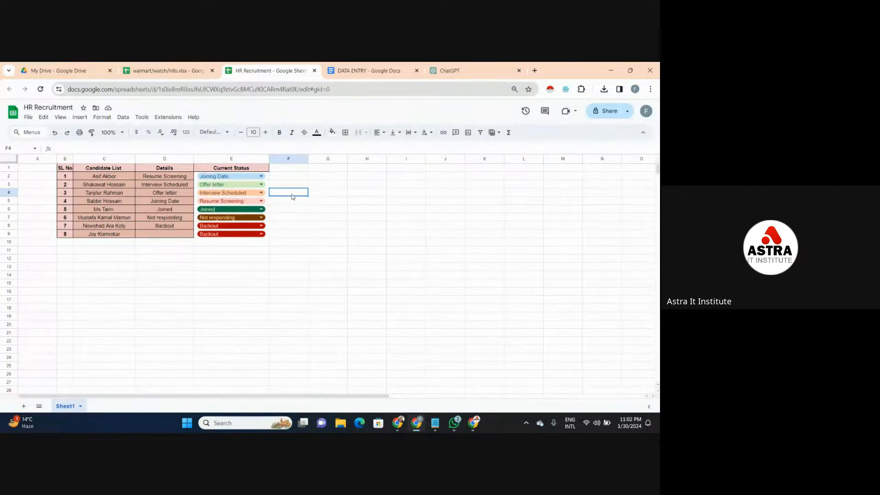
click(291, 202)
click(291, 192)
click(297, 185)
click(303, 179)
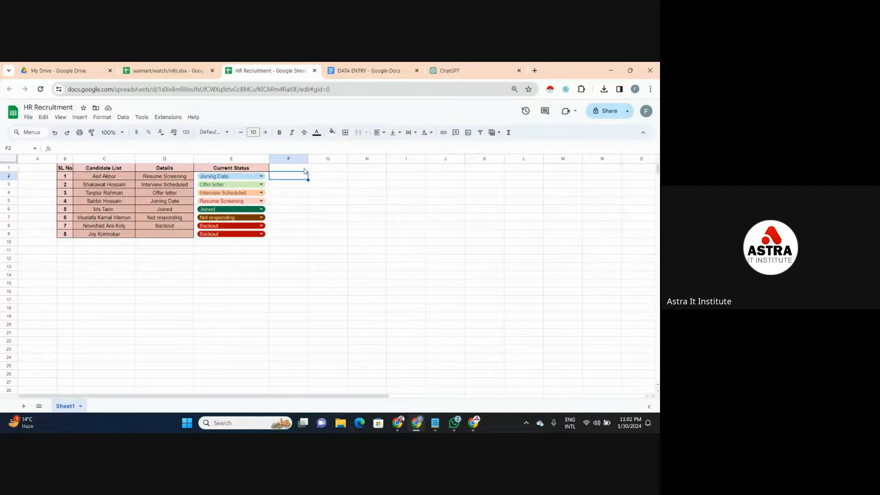
click(302, 169)
click(302, 176)
click(295, 191)
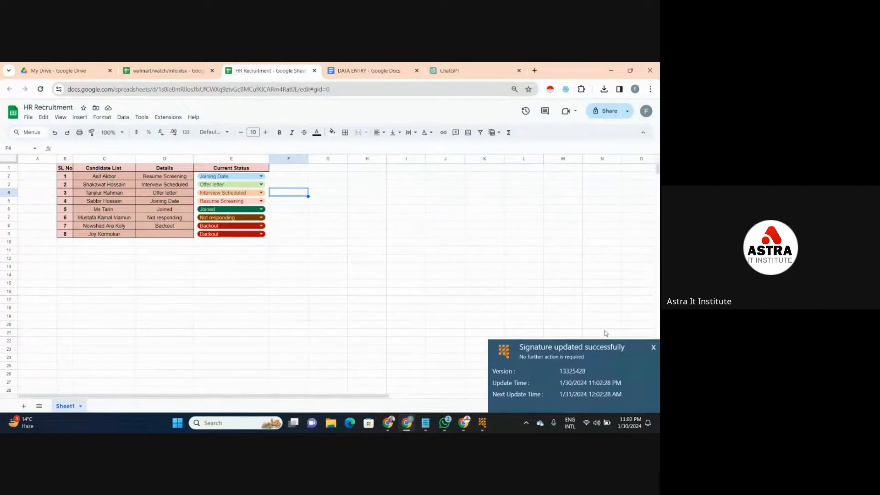
- Dismiss the signature update notification covering the HR Recruitment spreadsheet
click(653, 347)
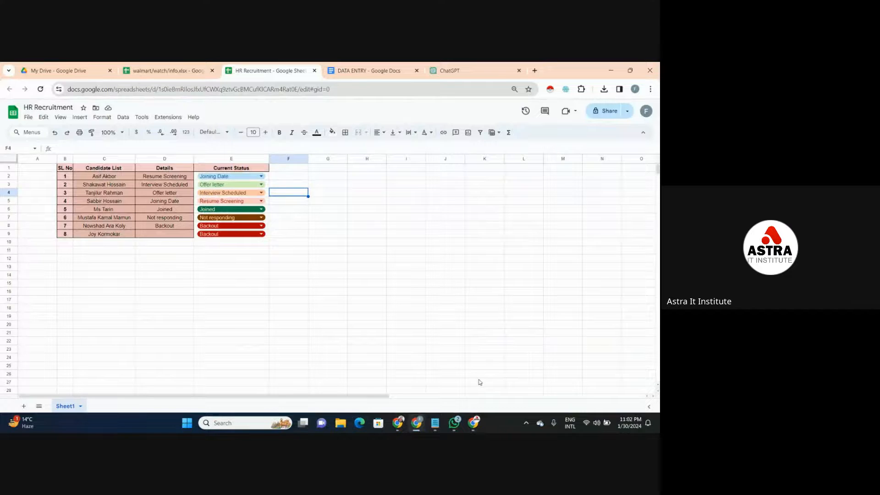
click(306, 202)
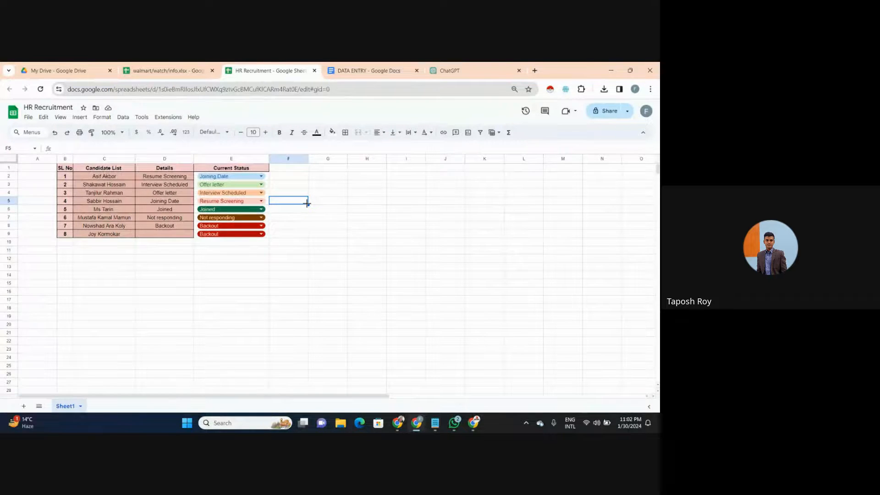
- Switch to the walmart/watch/info spreadsheet and zoom the page out so more rows and columns fit on screen
click(186, 67)
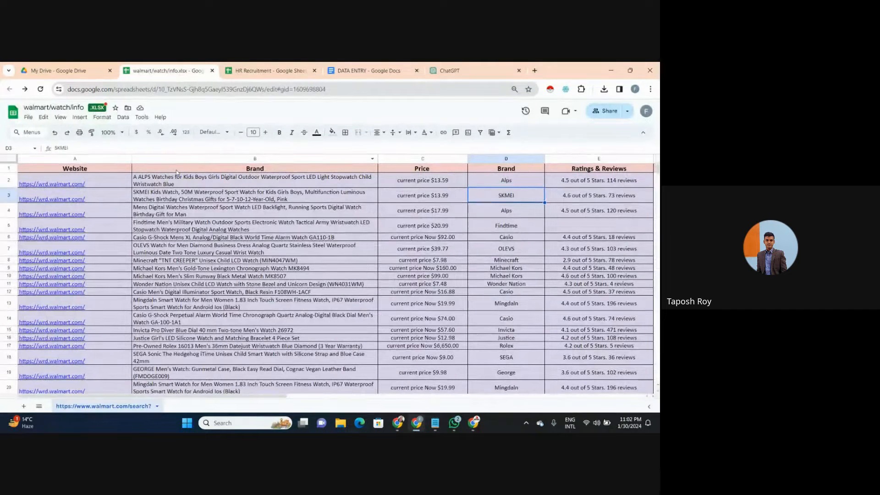
key(ctrl+minus)
key(ctrl+minus)
key(ctrl+minus)
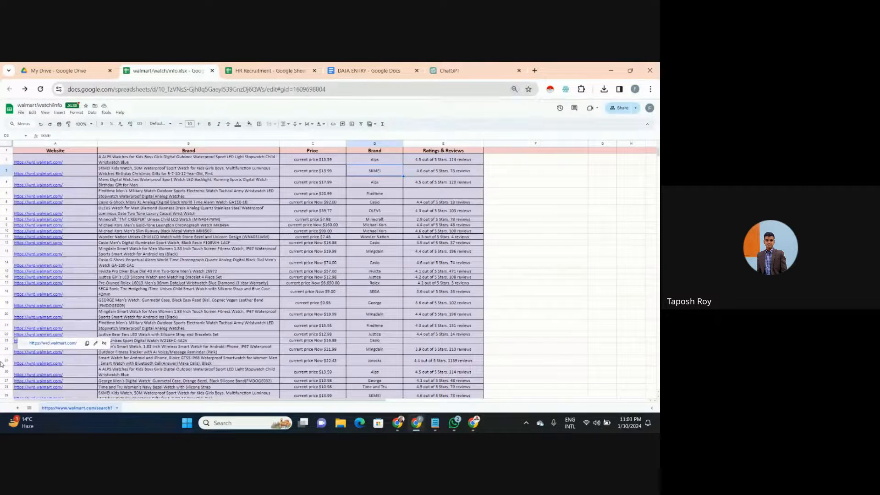
- Examine the Price entries and the long watch product names in the upper rows of the Walmart watch data
click(305, 251)
click(311, 244)
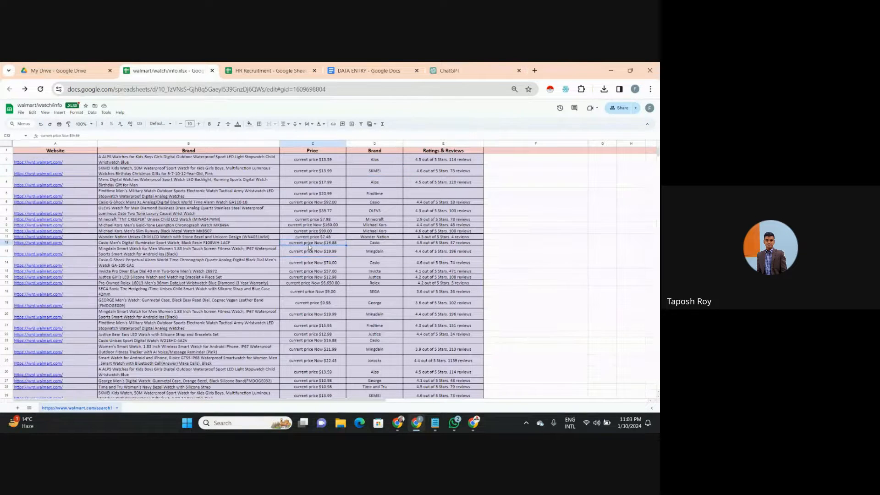
click(311, 238)
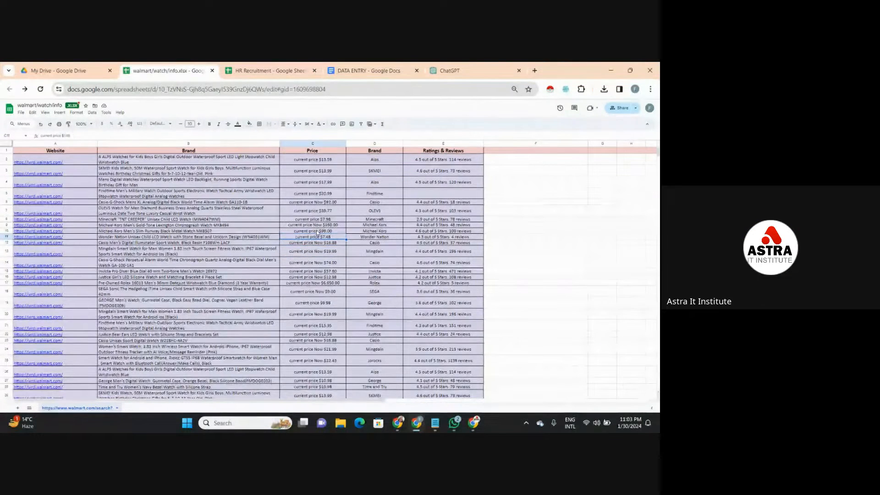
click(316, 231)
click(322, 225)
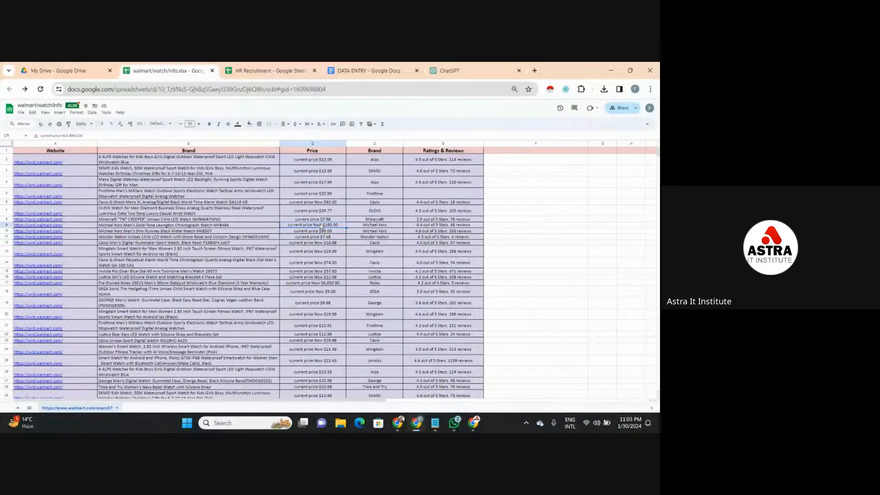
click(334, 210)
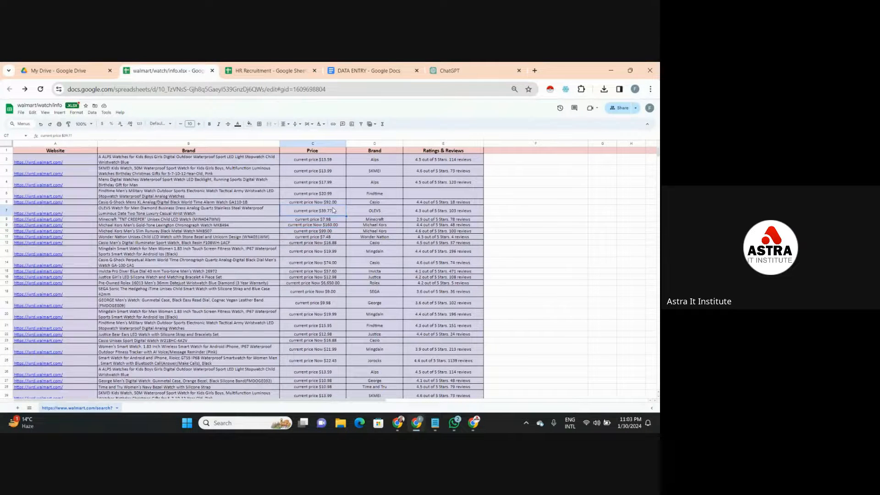
click(260, 210)
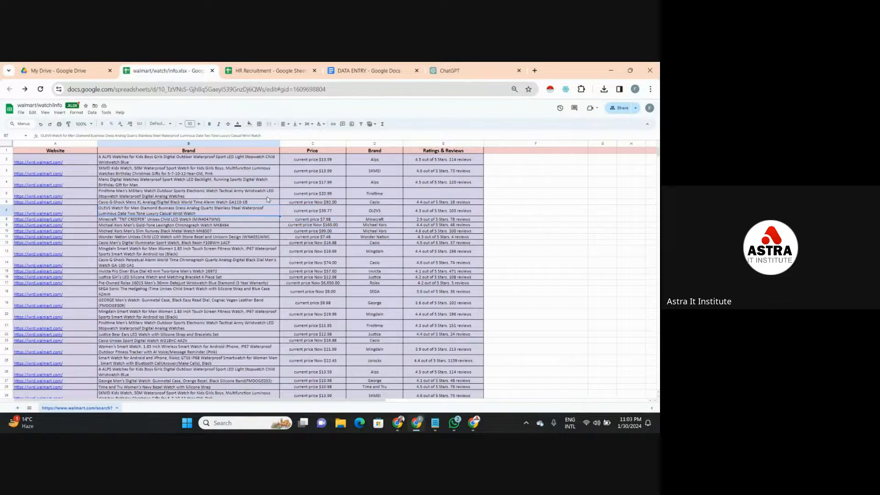
click(267, 196)
click(271, 186)
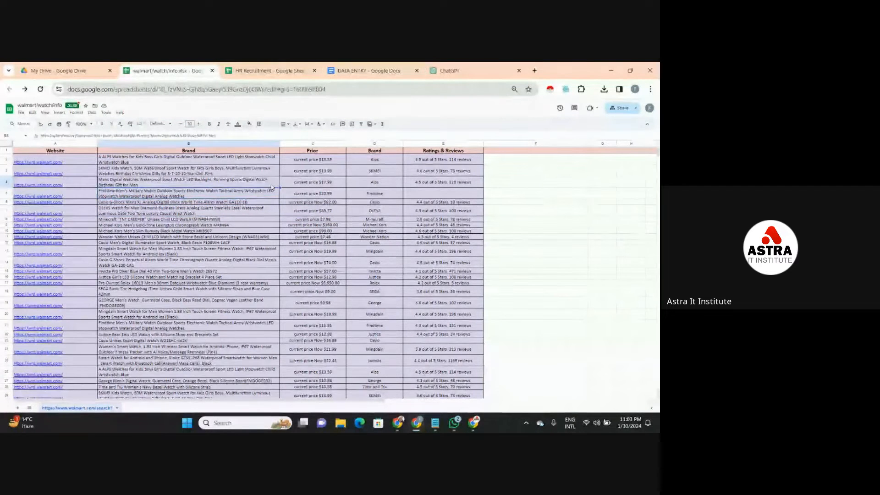
click(272, 168)
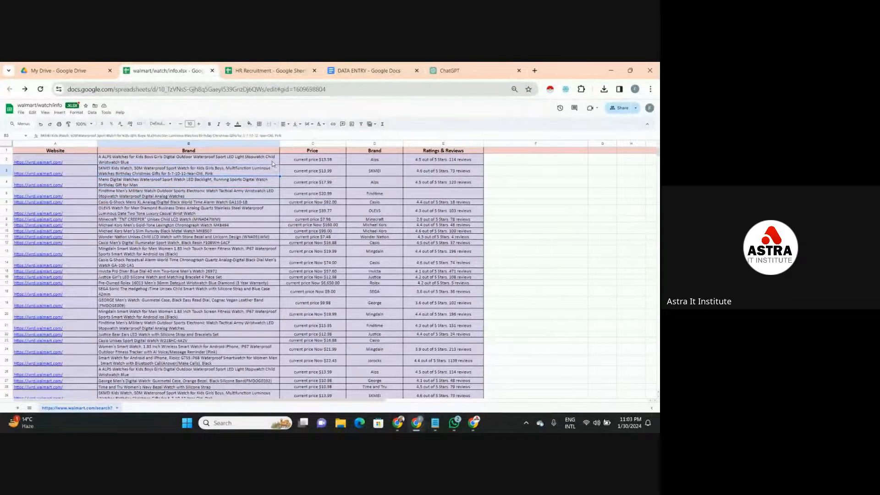
click(320, 153)
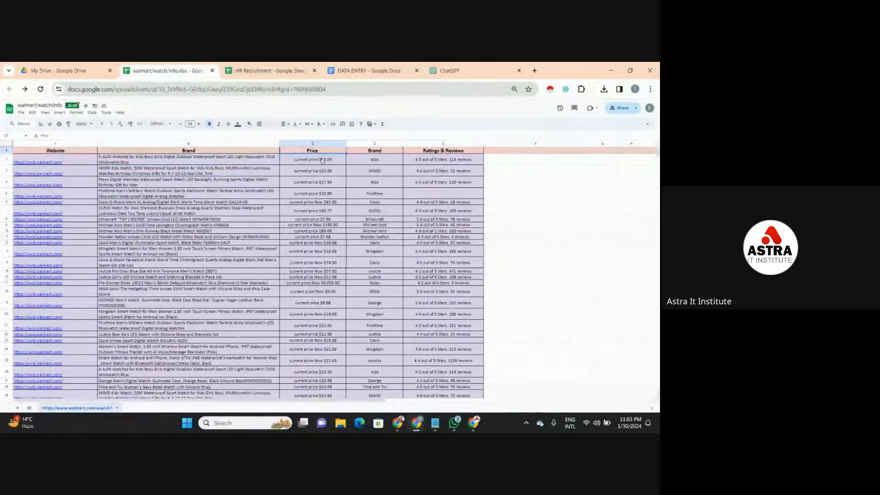
click(322, 161)
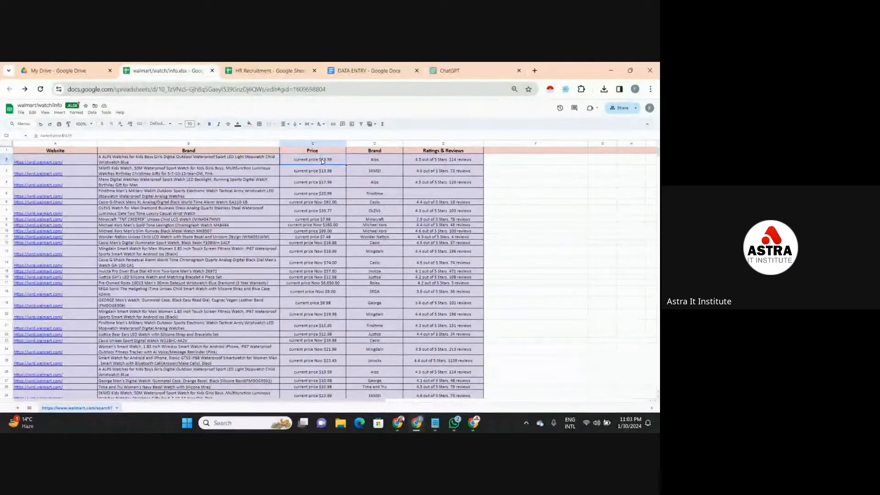
- Examine the short Brand names and the Ratings & Reviews entries in the Walmart watch data, including the blank rating cell
click(374, 182)
click(379, 162)
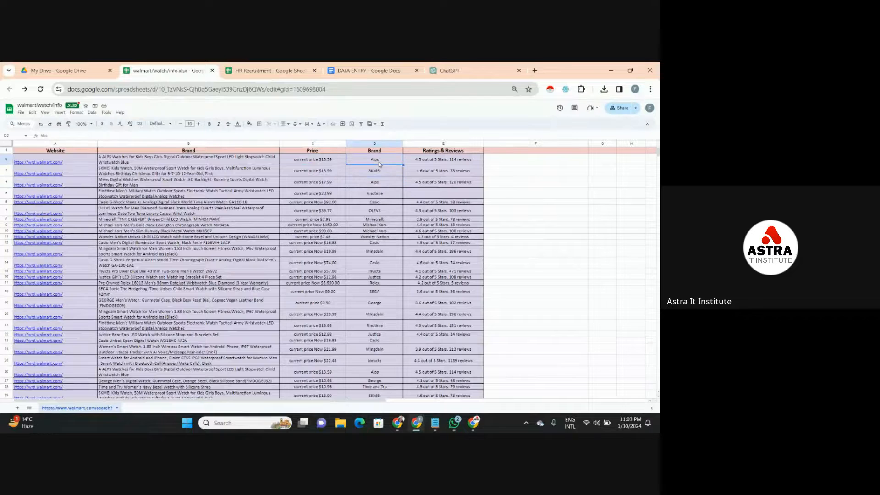
click(376, 171)
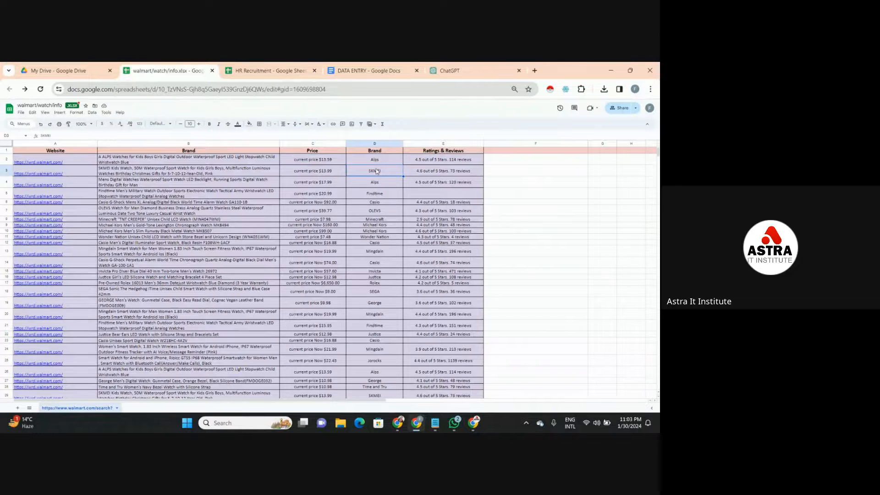
click(436, 172)
click(428, 197)
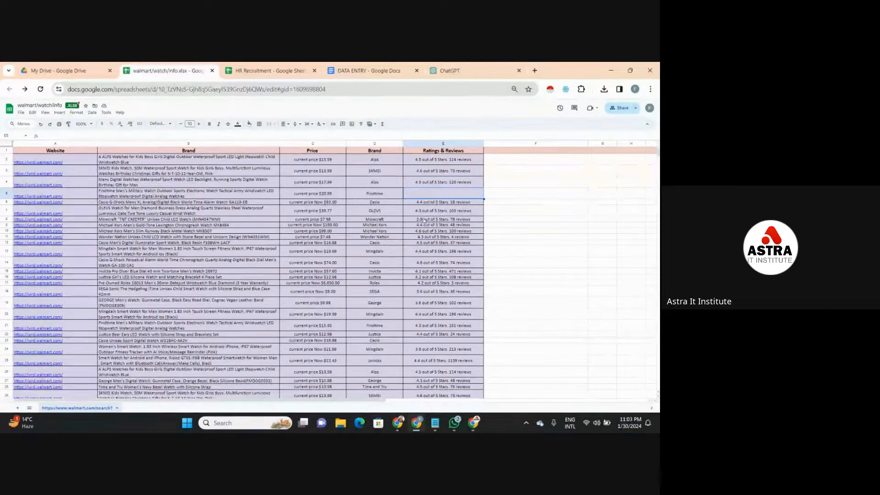
click(434, 210)
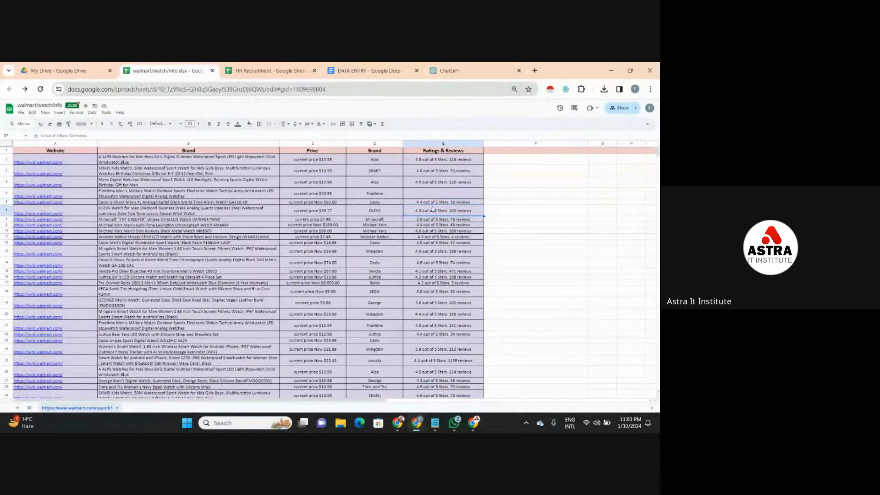
click(437, 237)
click(448, 181)
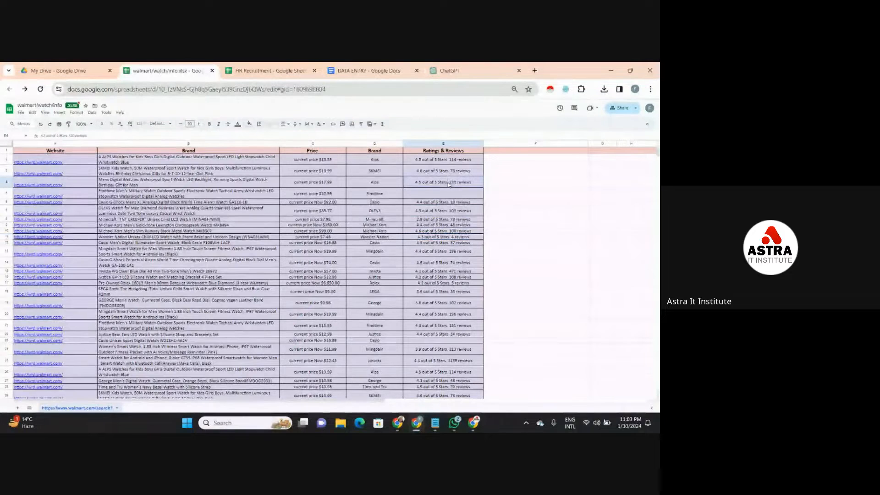
click(483, 191)
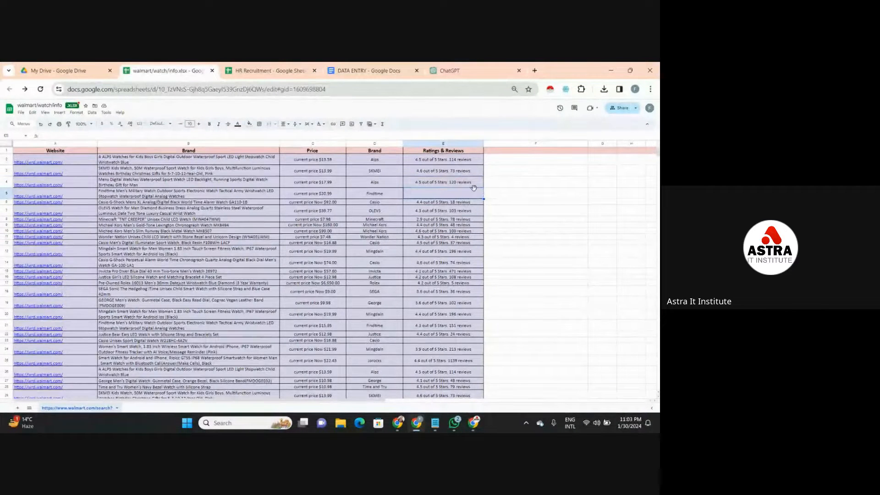
- Switch to the Google Meet call window, check the in-call messages and close them
mouse_move(473, 423)
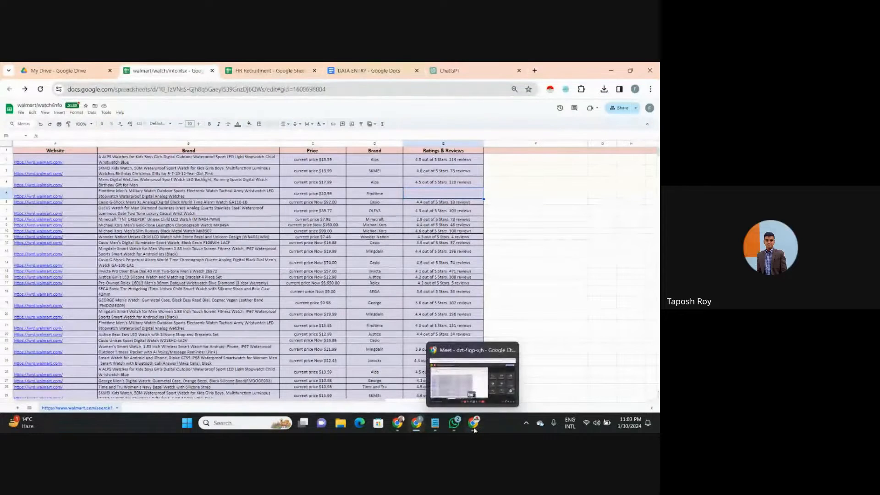
click(471, 392)
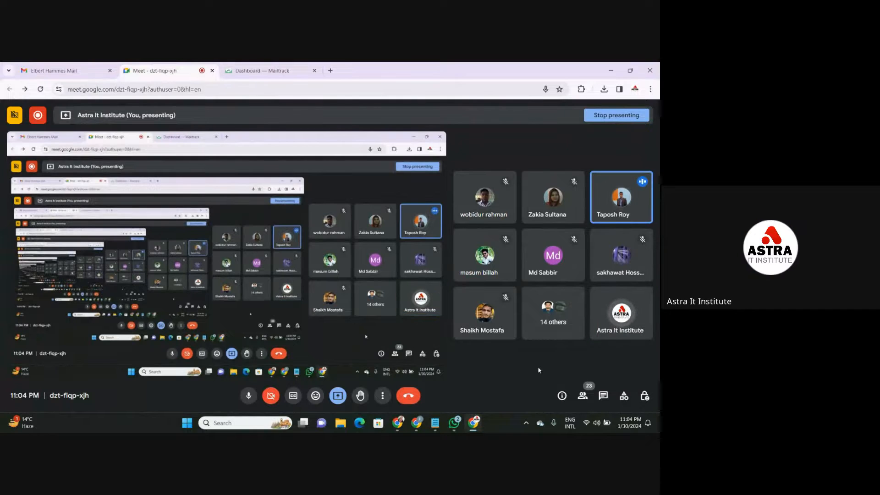
click(330, 70)
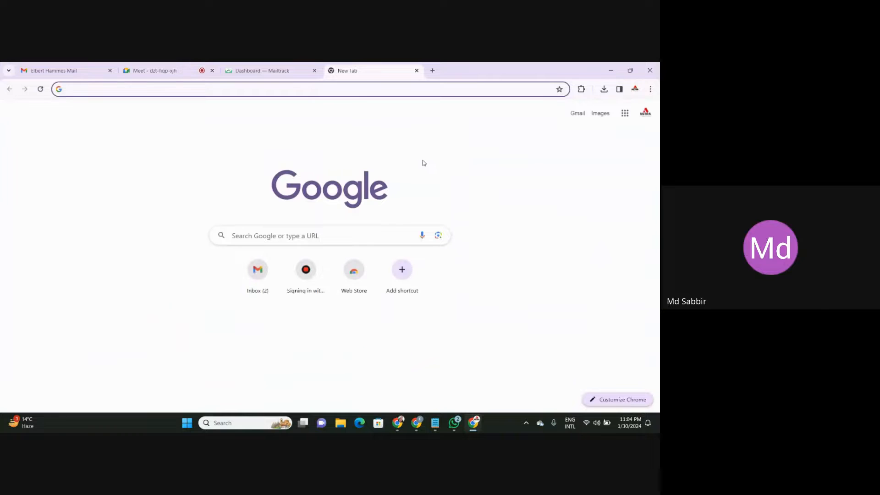
click(416, 70)
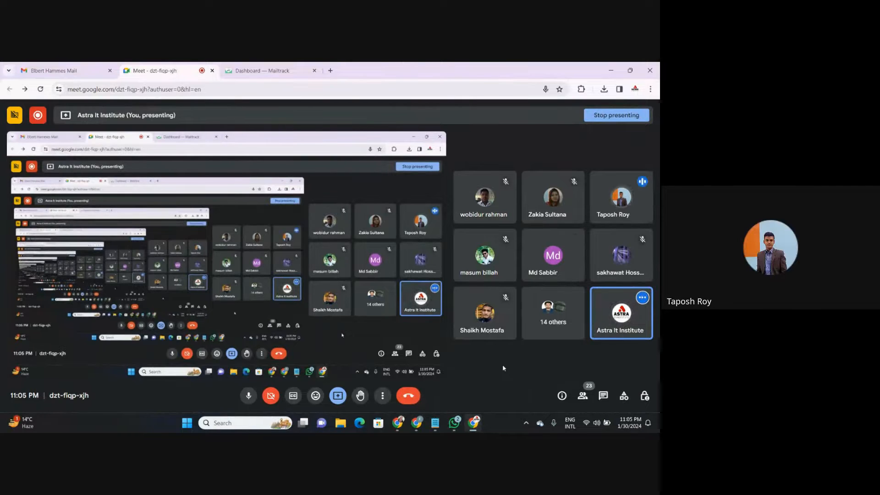
click(602, 395)
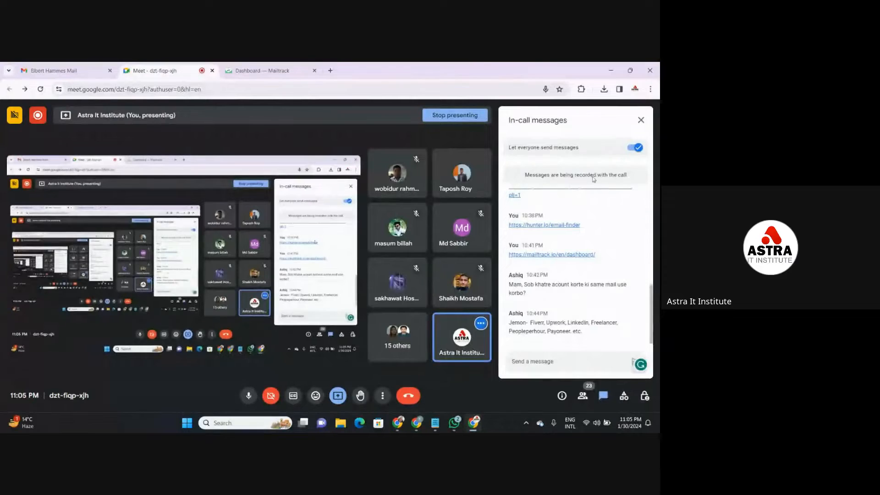
click(642, 121)
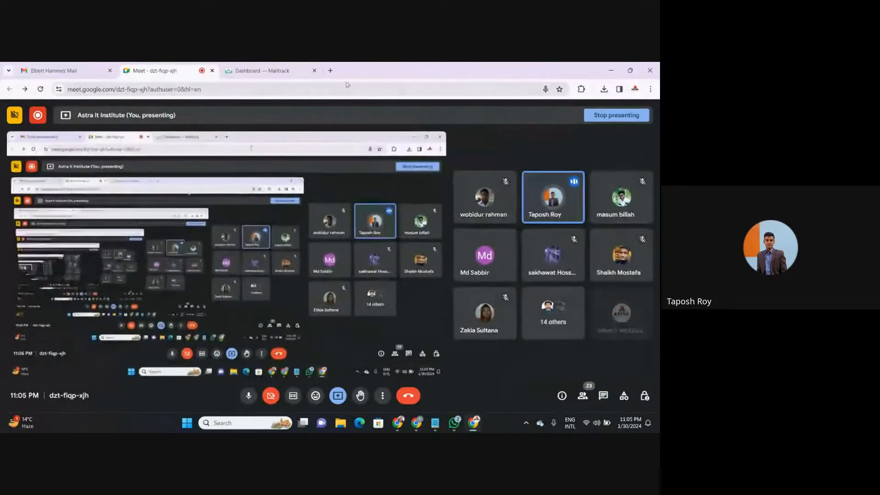
- Search Google for quillbot in a new tab, open the QuillBot Paraphrasing Tool page and select its web address
click(330, 70)
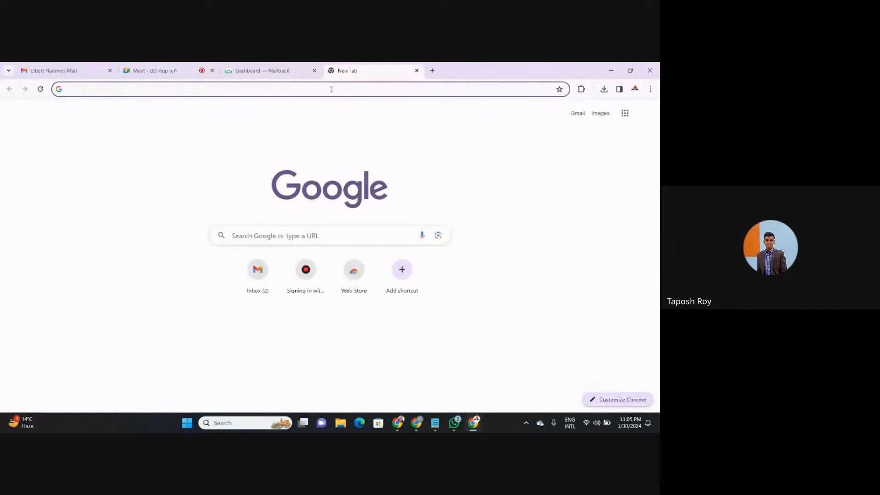
click(330, 88)
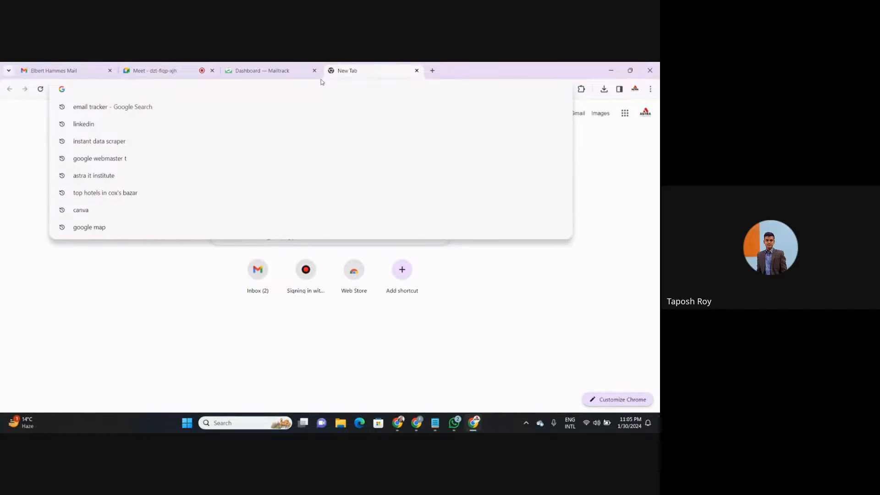
text(Quillbot)
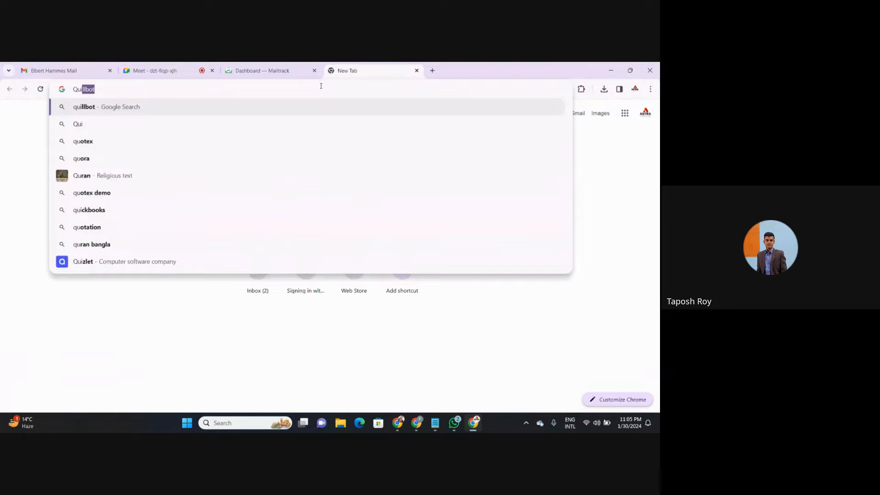
key(Return)
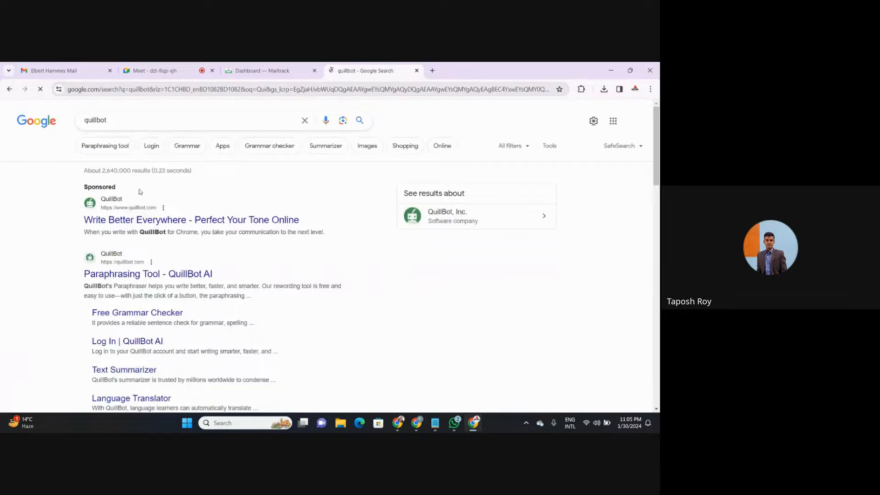
click(124, 275)
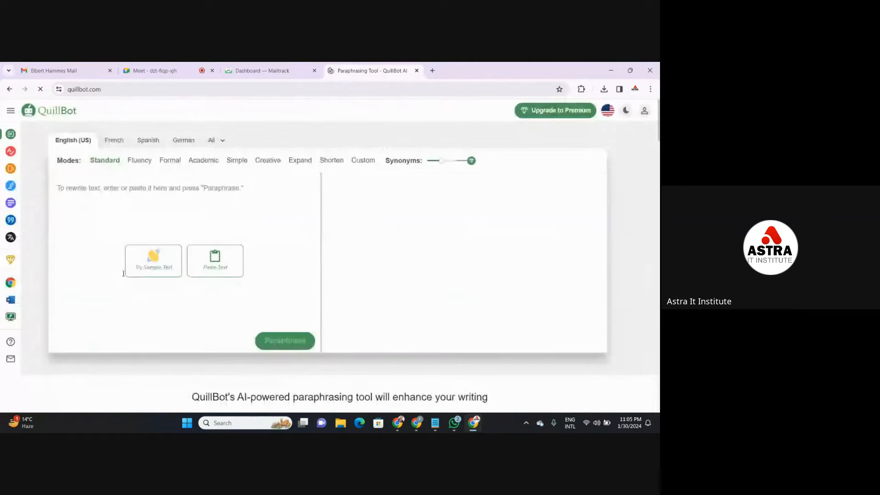
click(146, 89)
key(ctrl+c)
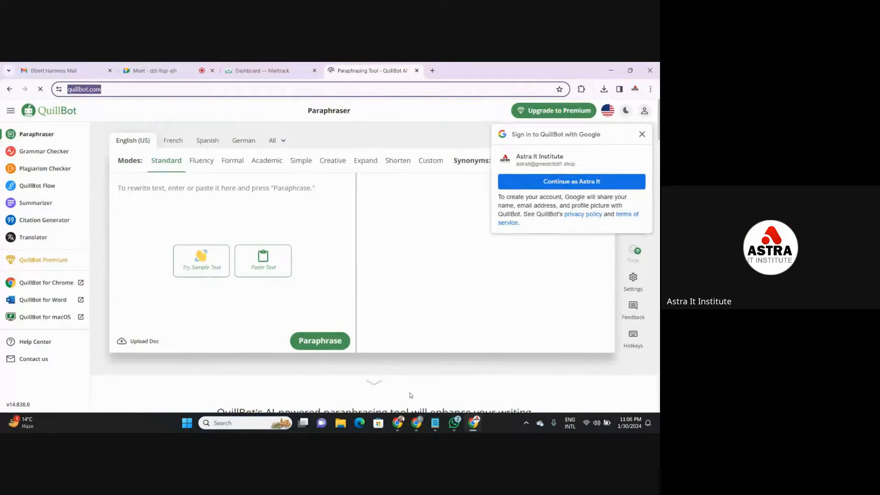
mouse_move(398, 422)
click(369, 372)
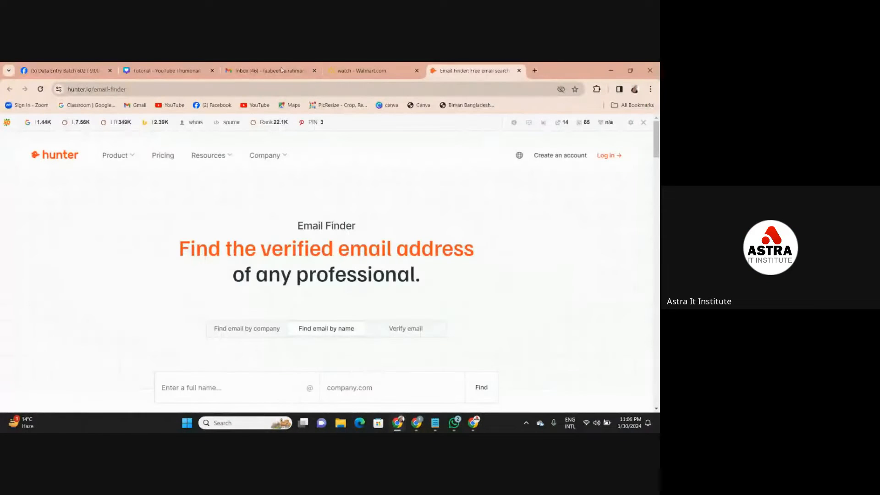
click(64, 71)
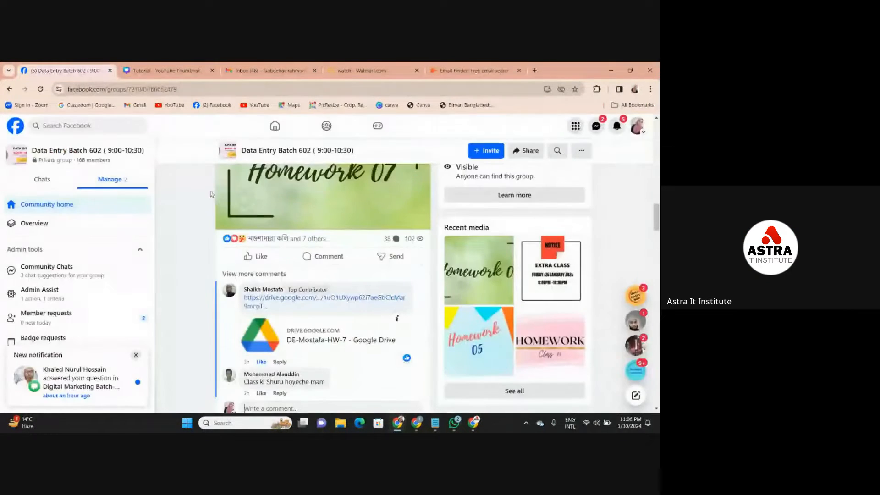
click(637, 299)
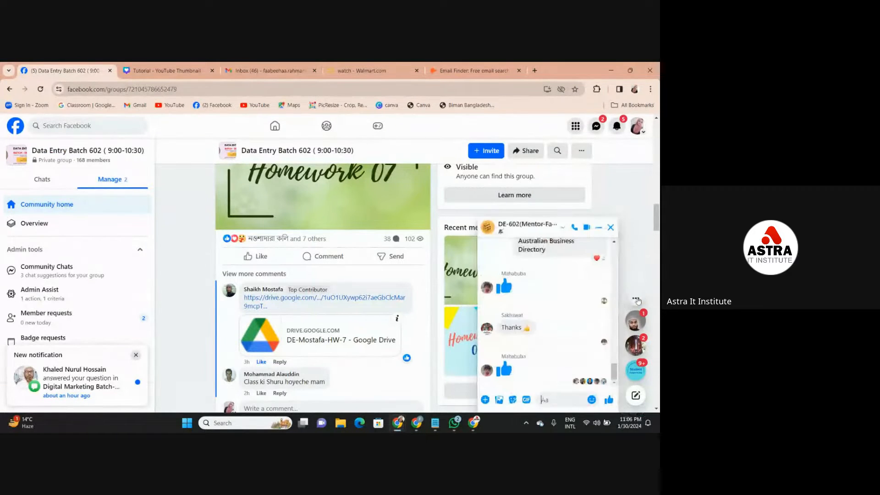
click(563, 403)
key(ctrl+v)
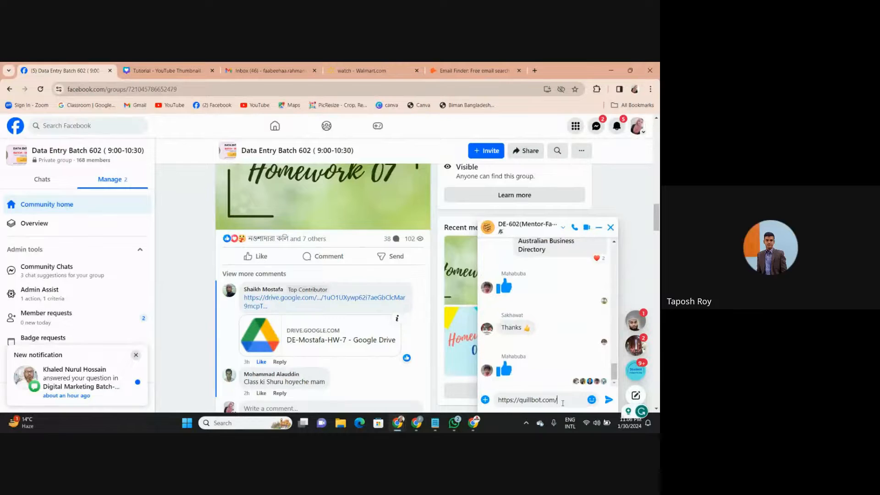
key(Return)
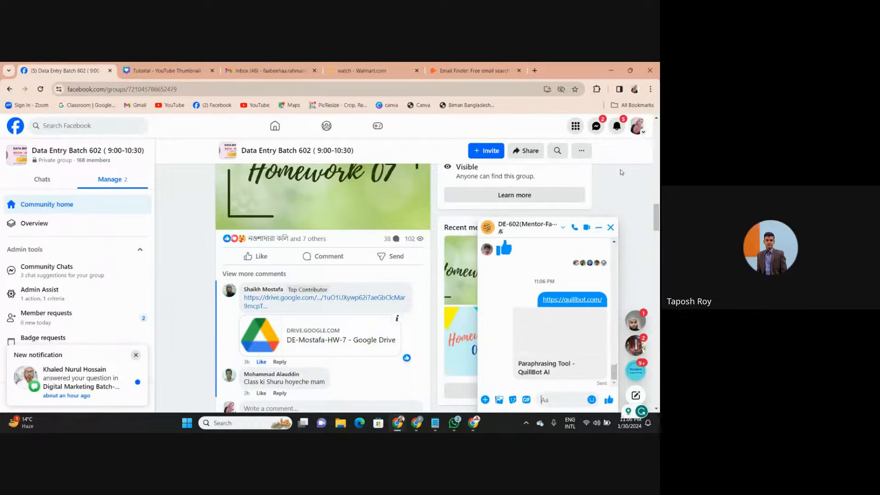
click(610, 228)
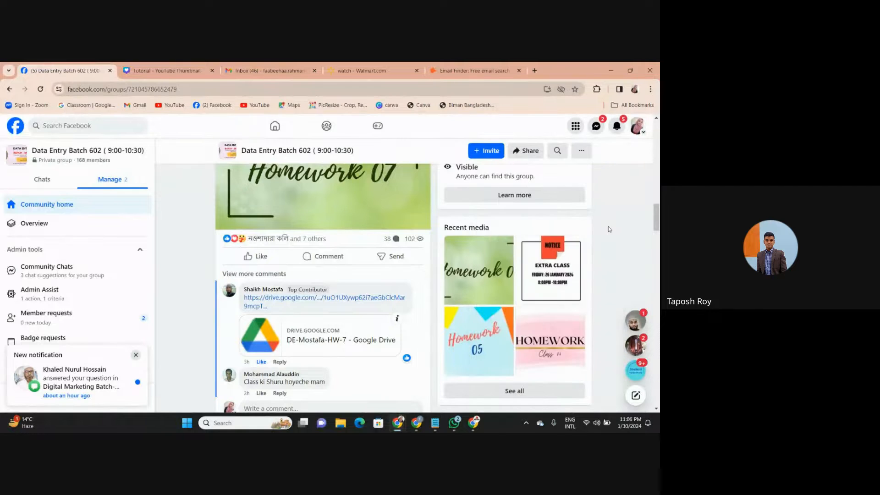
- Switch to the Google Sheets and Docs window and bring up the DATA ENTRY class checklist
mouse_move(473, 426)
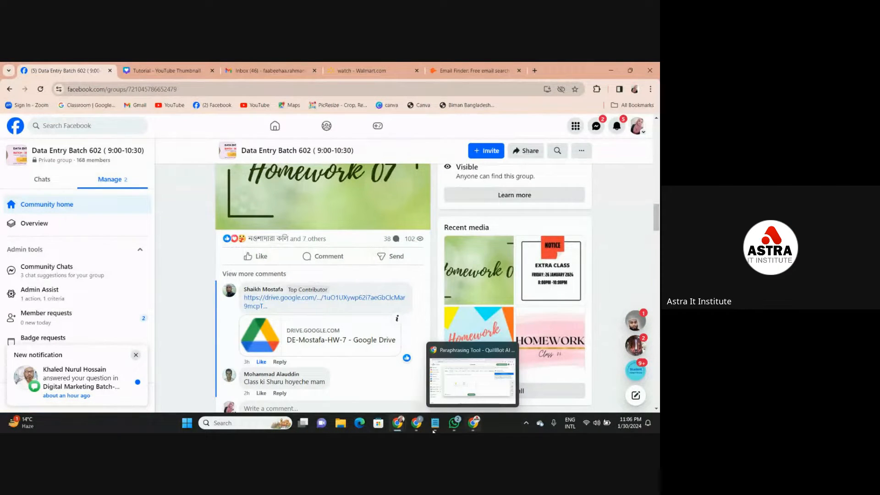
click(443, 392)
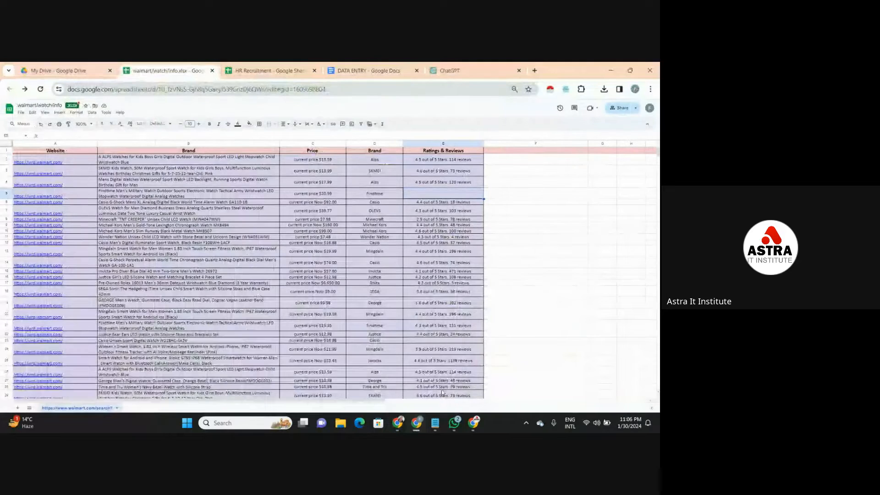
click(361, 72)
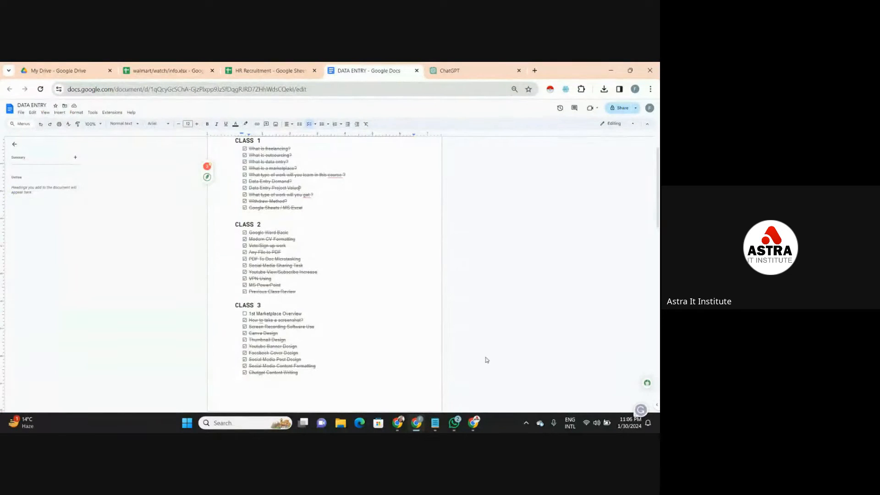
- Dismiss QuillBot's Google sign-in prompt, close its page and mute the unmuted student for everyone in the Meet call
mouse_move(474, 424)
click(481, 390)
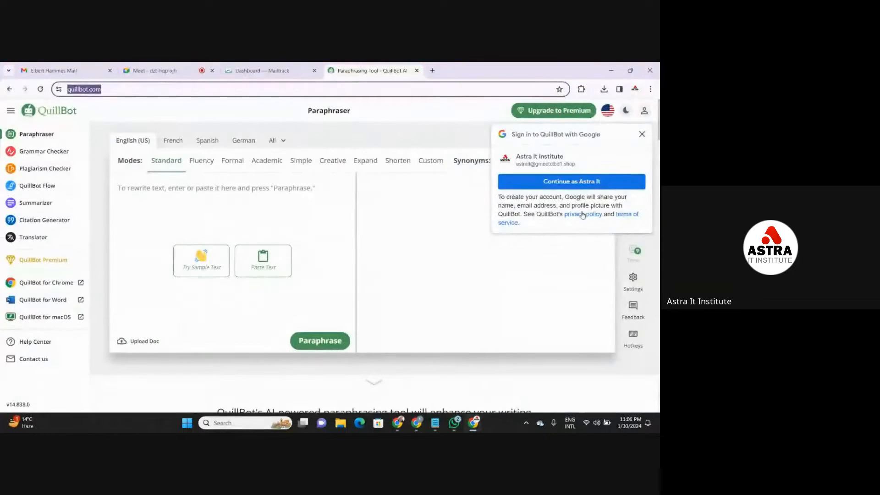
click(644, 135)
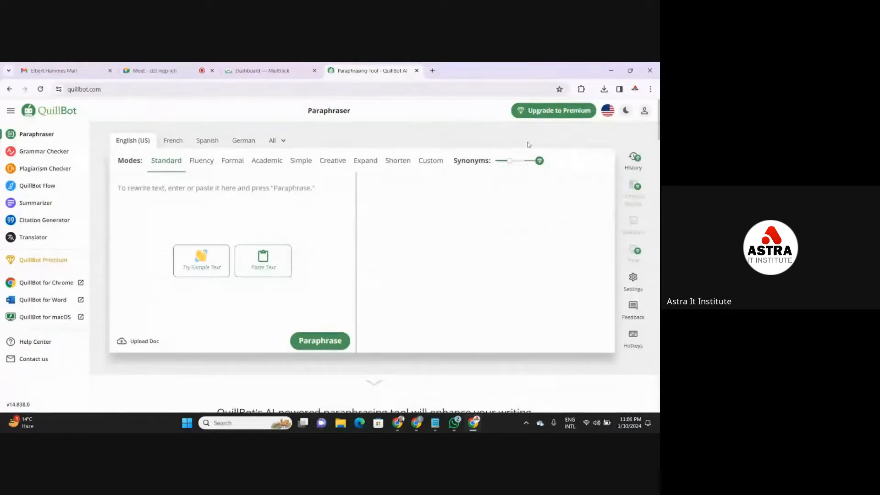
click(417, 71)
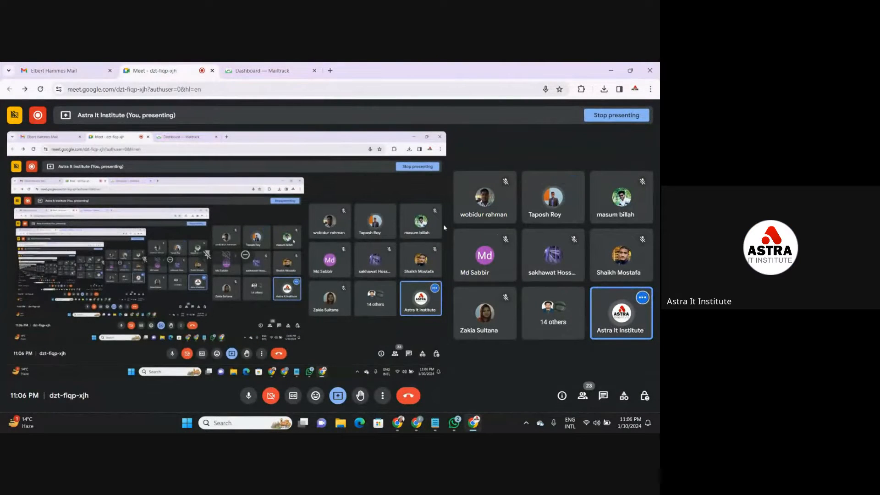
click(554, 198)
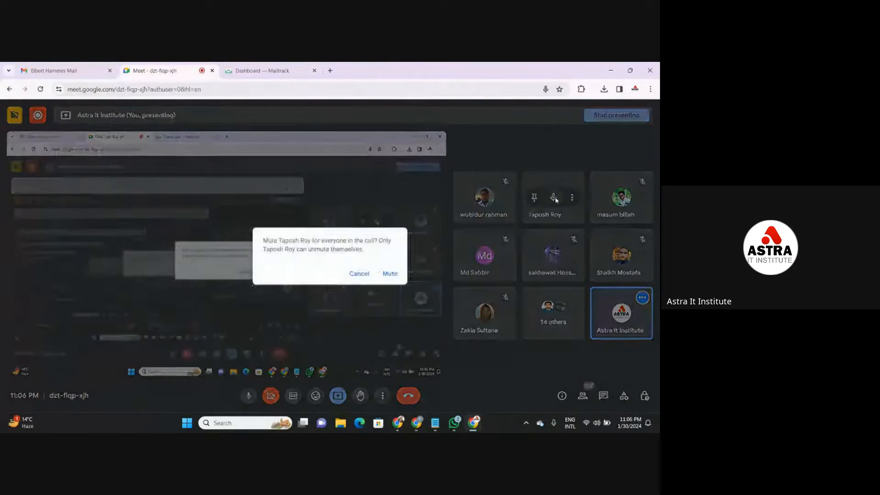
click(390, 274)
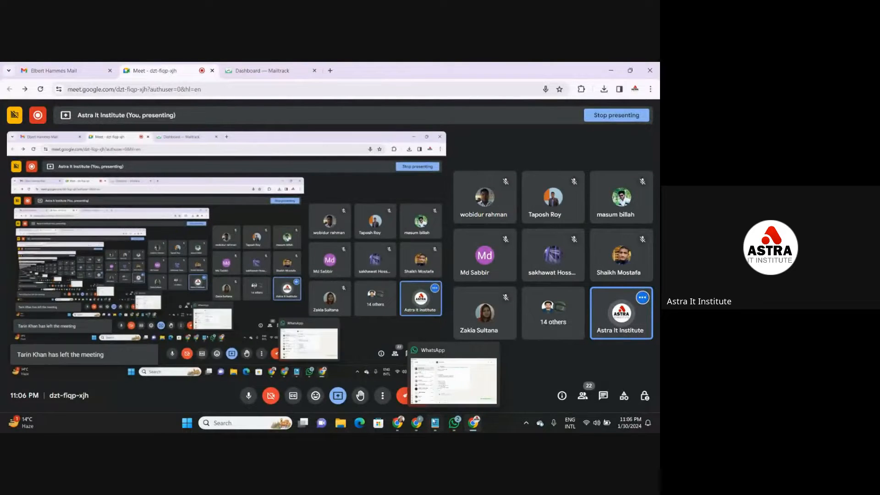
- Examine the Homework 05 and Class 07 homework posts in the Data Entry Batch 602 Facebook group and return to the Meet call
mouse_move(397, 422)
click(387, 393)
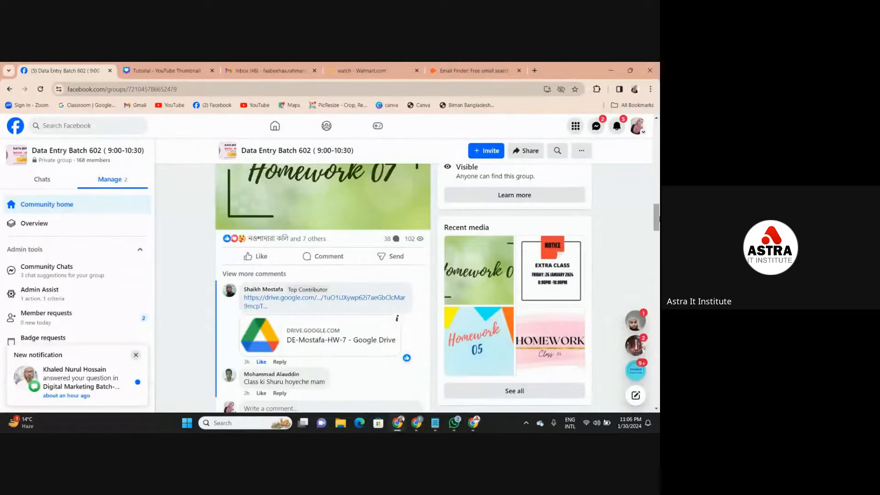
drag(658, 219, 644, 252)
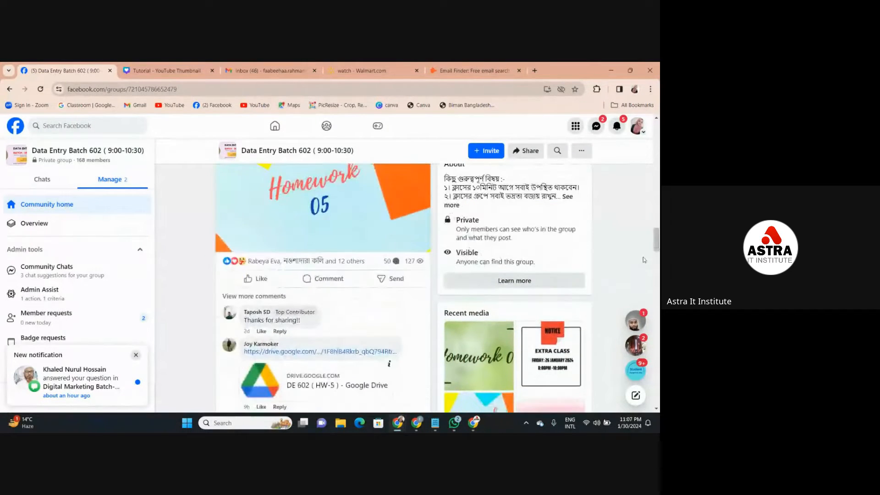
click(393, 263)
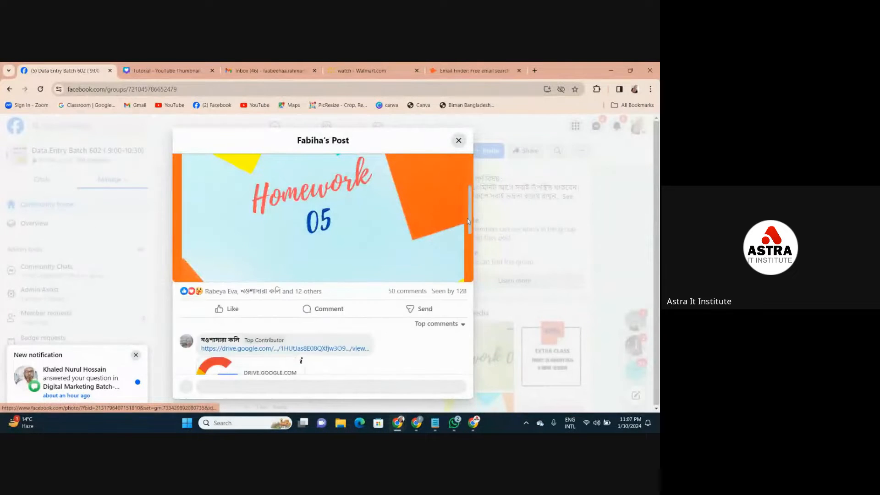
click(459, 140)
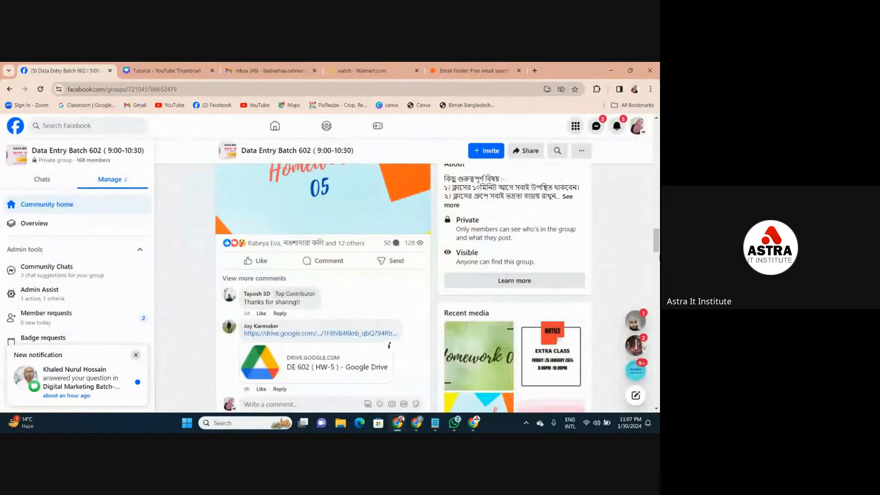
scroll(658, 231, up, 8)
scroll(658, 231, down, 1)
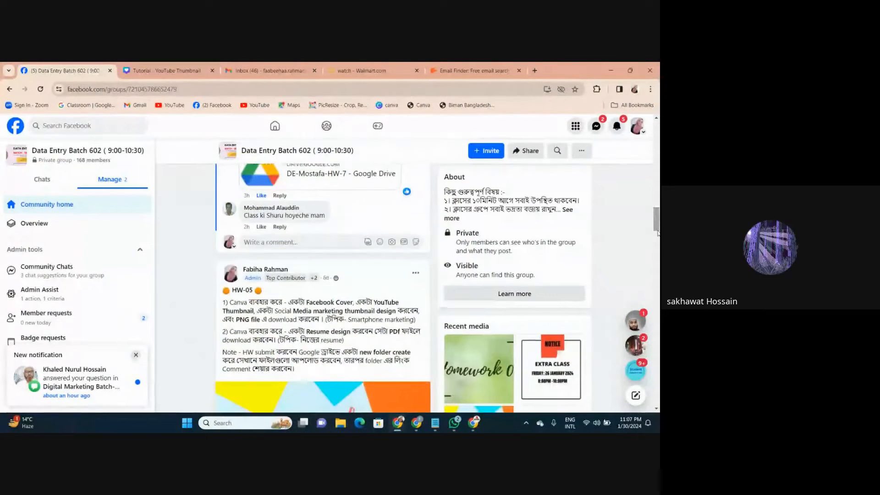
scroll(657, 232, up, 5)
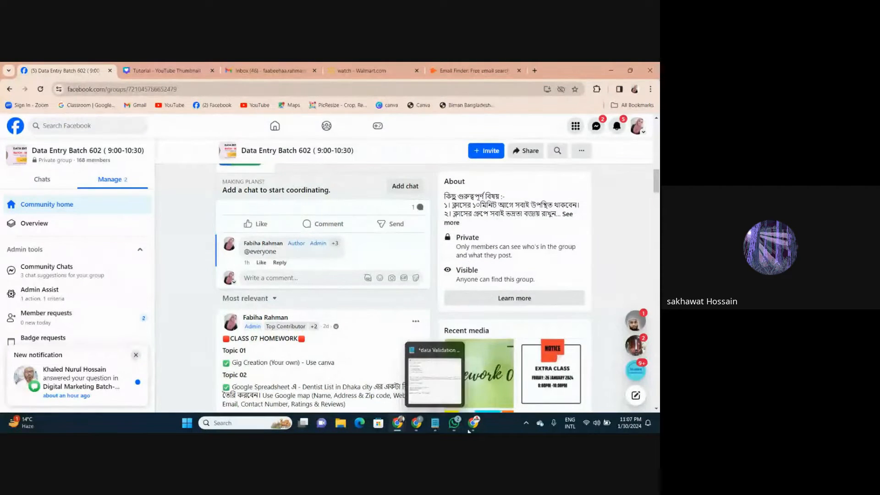
mouse_move(473, 422)
click(482, 395)
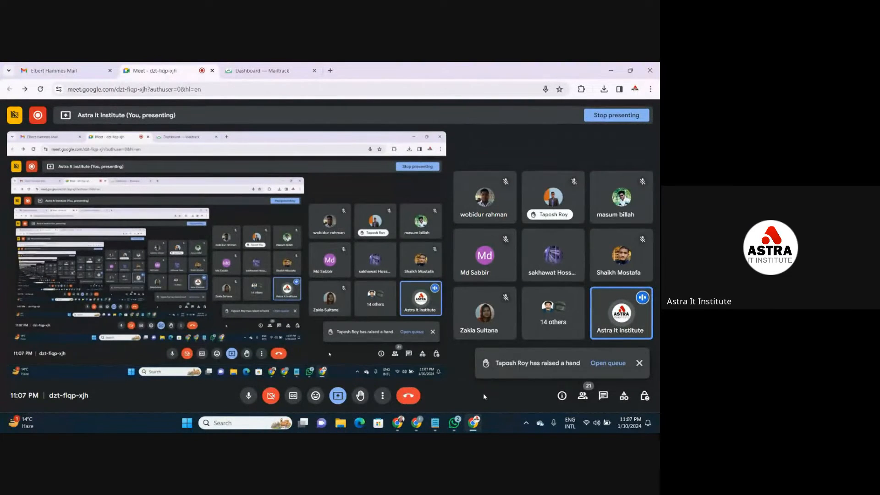
- Switch to My Drive in Google Drive and dismiss the completed upload notice for walmart.xlsx
mouse_move(418, 420)
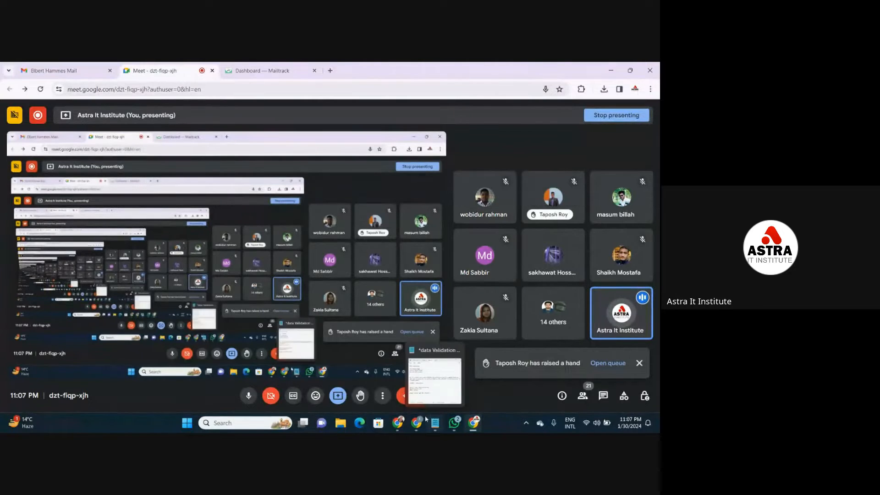
click(416, 381)
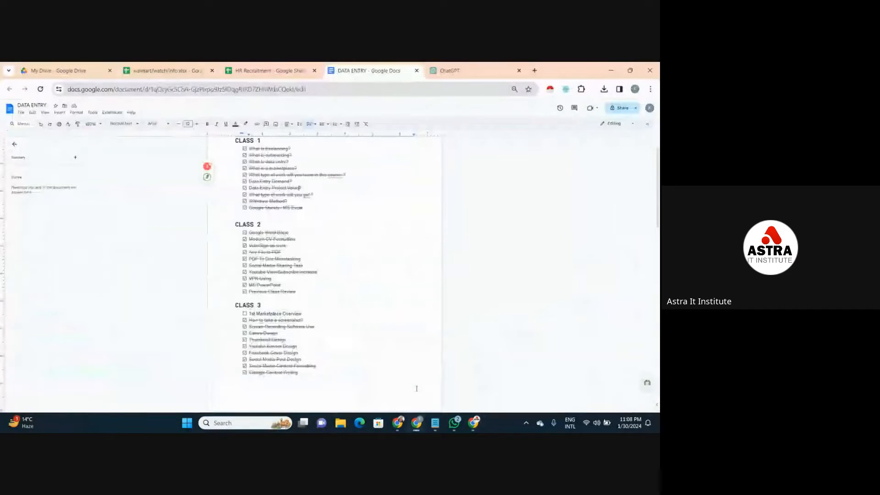
click(69, 71)
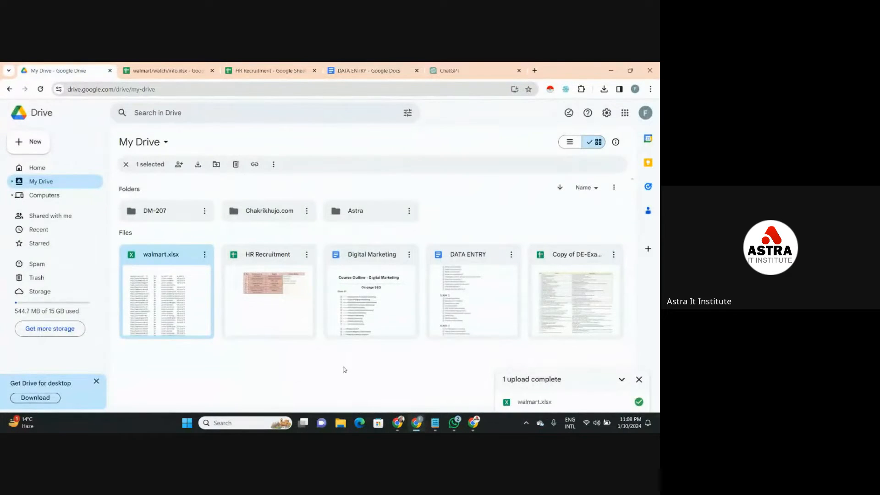
click(639, 380)
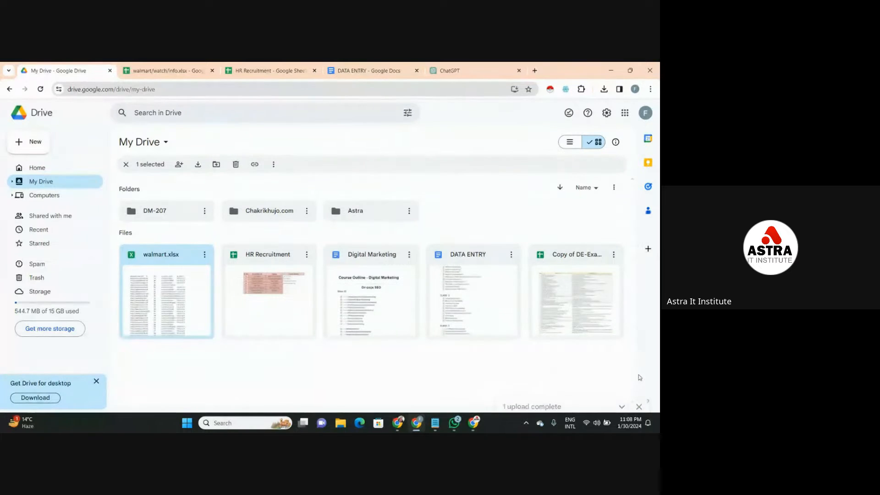
- Return to the Meet call, dismiss the raised-hands notice, check the raised hands in the participant list and close the list
mouse_move(473, 422)
click(484, 369)
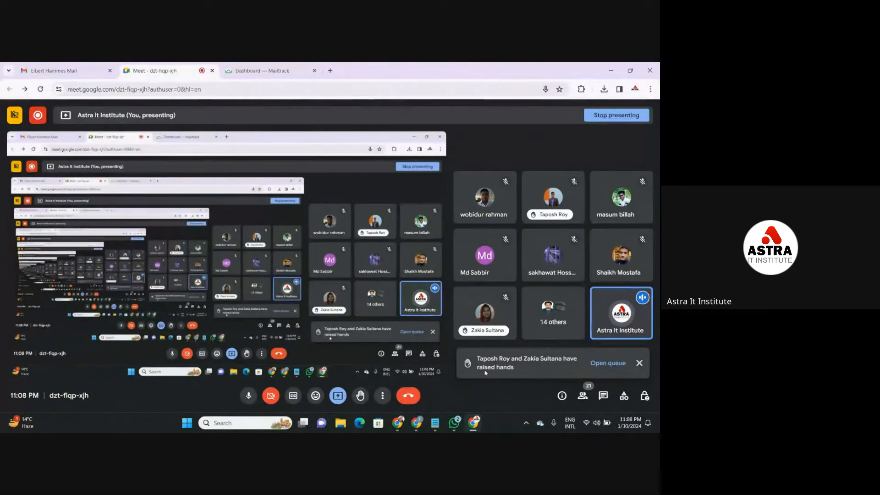
click(641, 363)
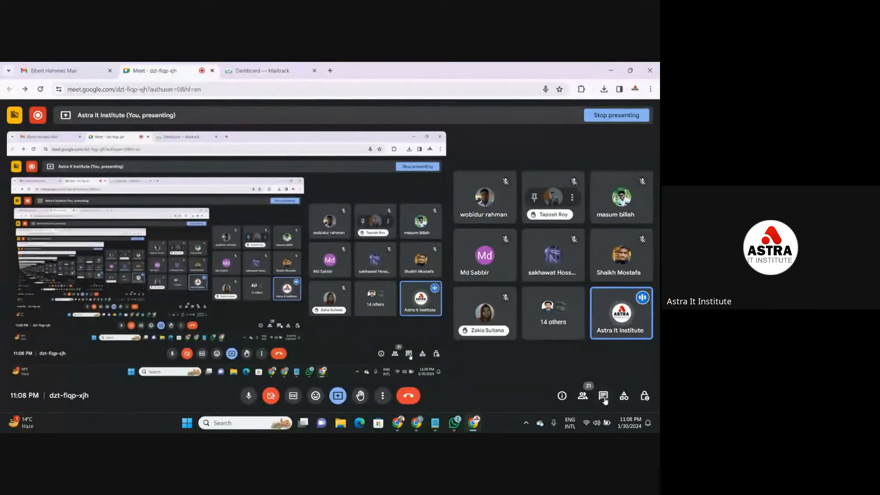
click(583, 397)
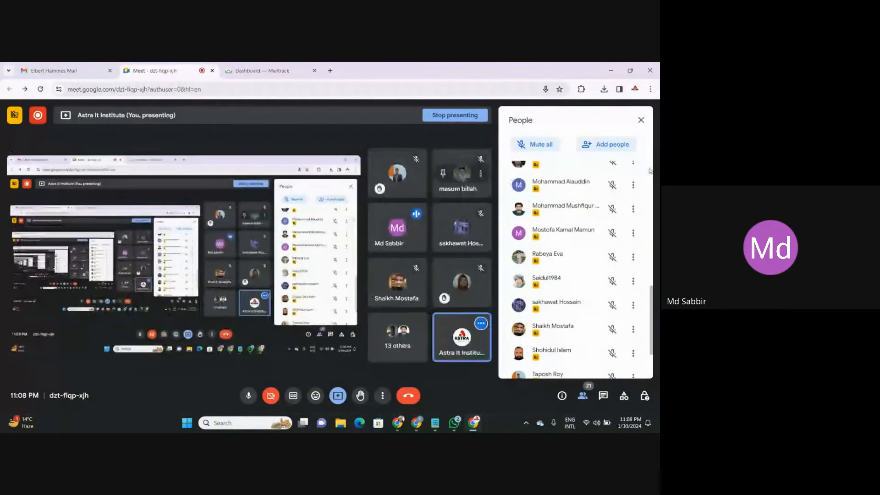
scroll(648, 229, up, 6)
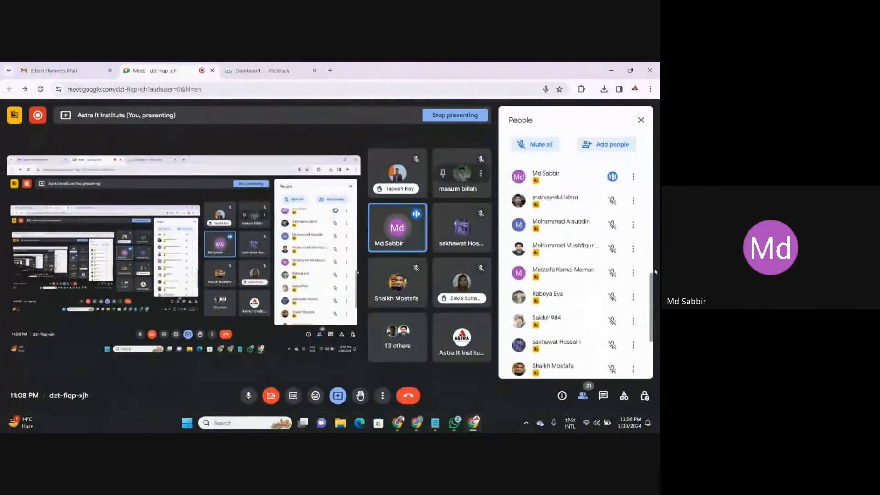
scroll(648, 197, up, 4)
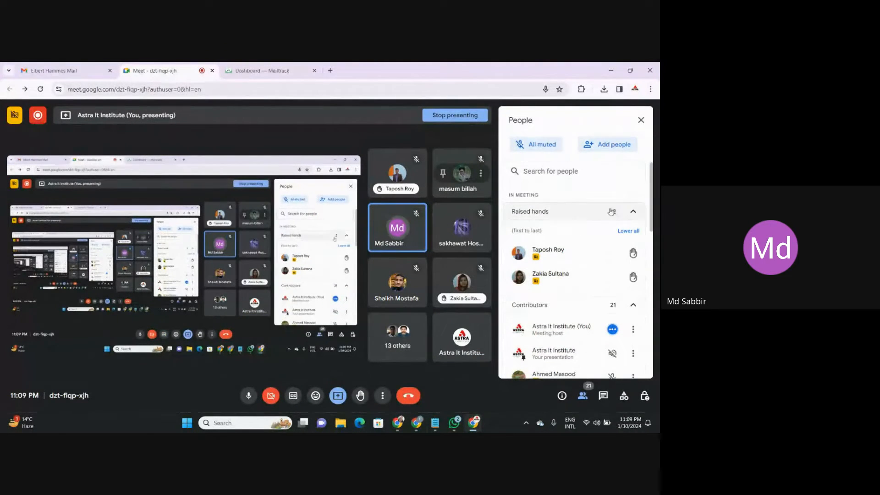
click(641, 121)
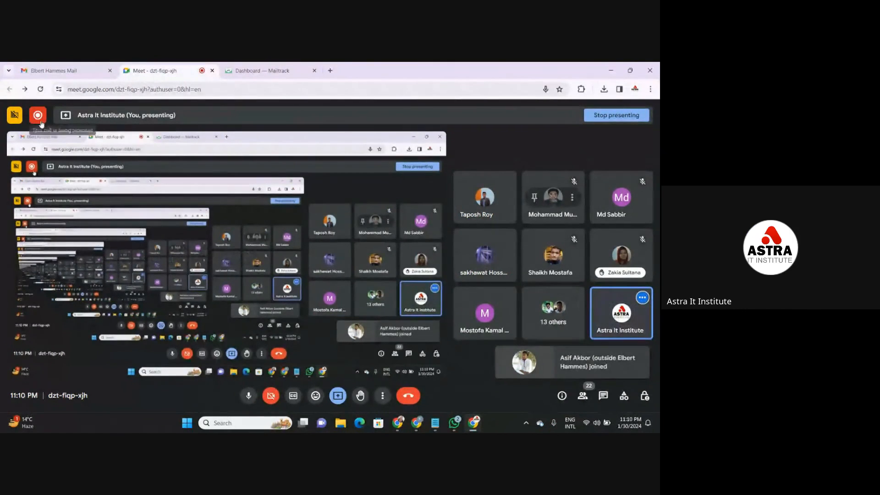
- Stop the recording of the Meet call
mouse_move(41, 121)
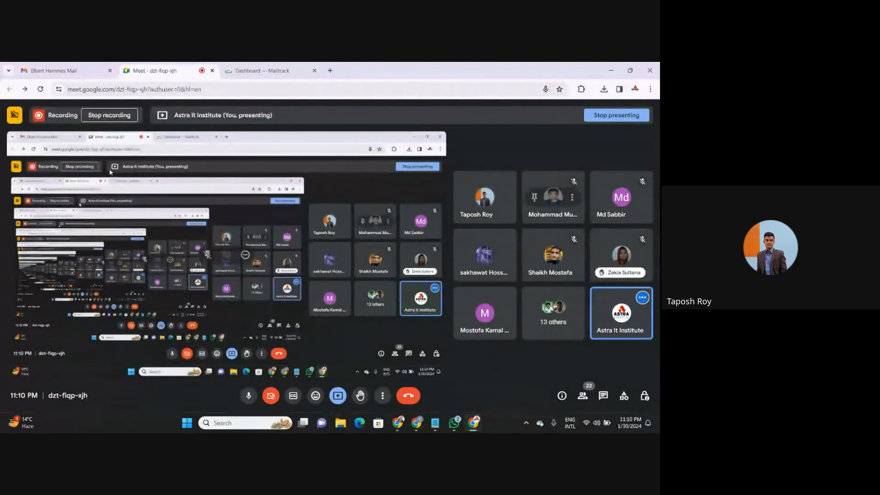
click(125, 117)
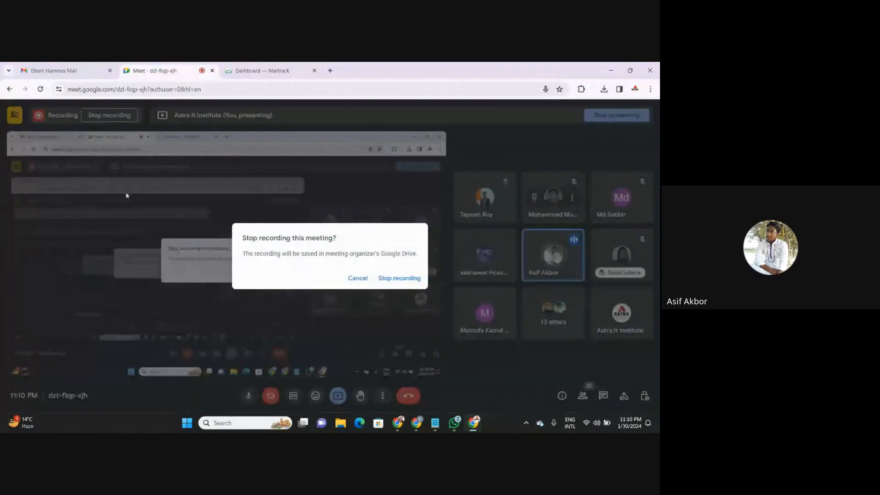